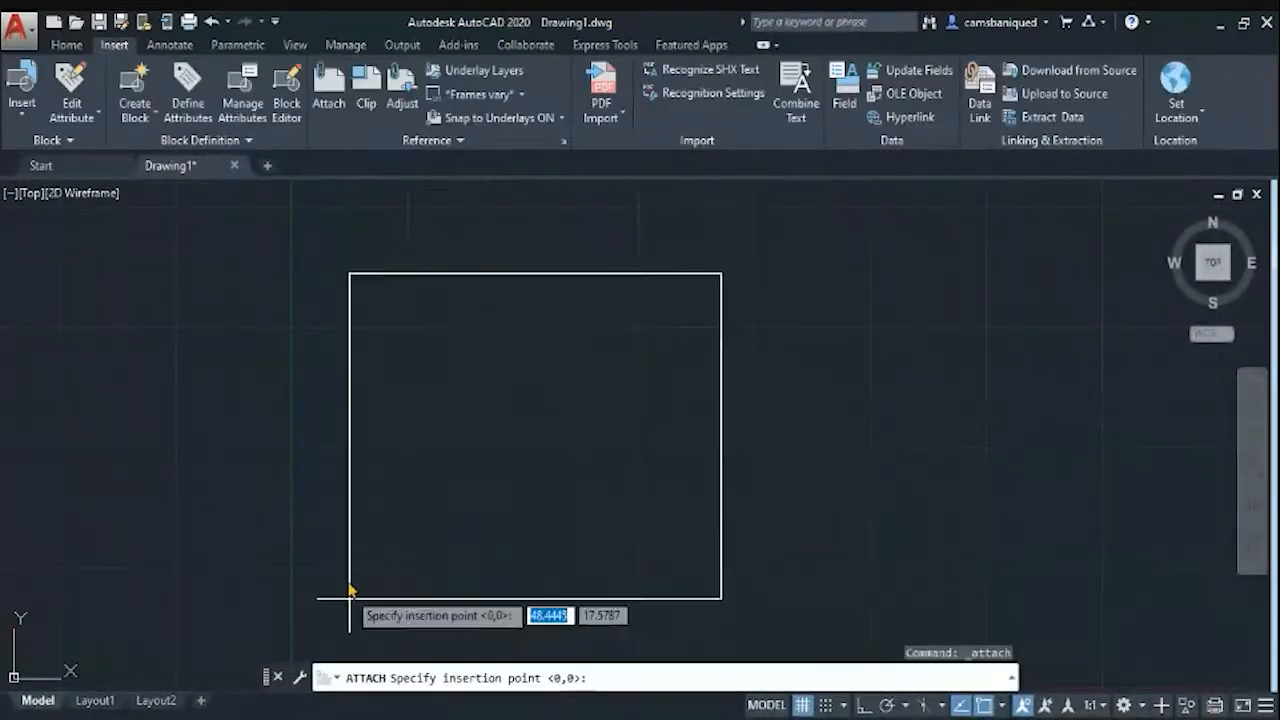
# Place the attached sprocket reference image in the drawing
pyautogui.click(826, 574)
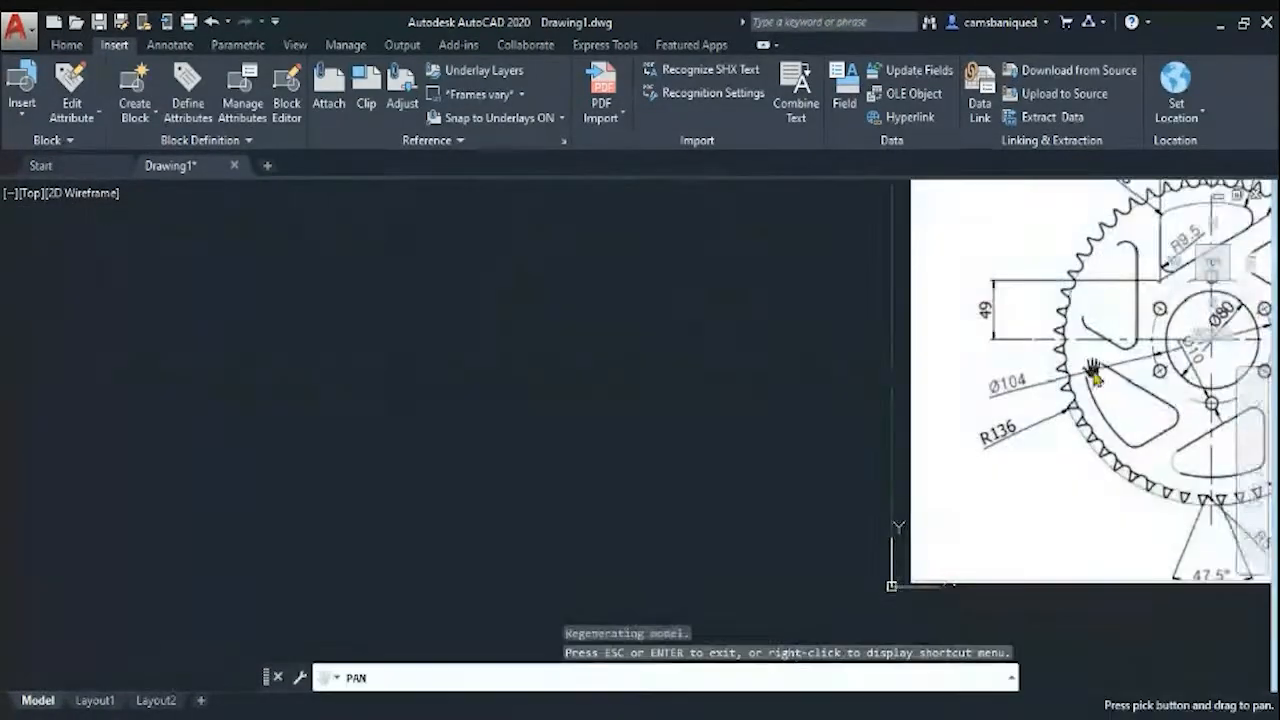
pyautogui.moveTo(1094, 366); pyautogui.dragTo(548, 660)
pyautogui.press('Escape')
# Open the drawing units settings and accept them
pyautogui.write('UNITS')
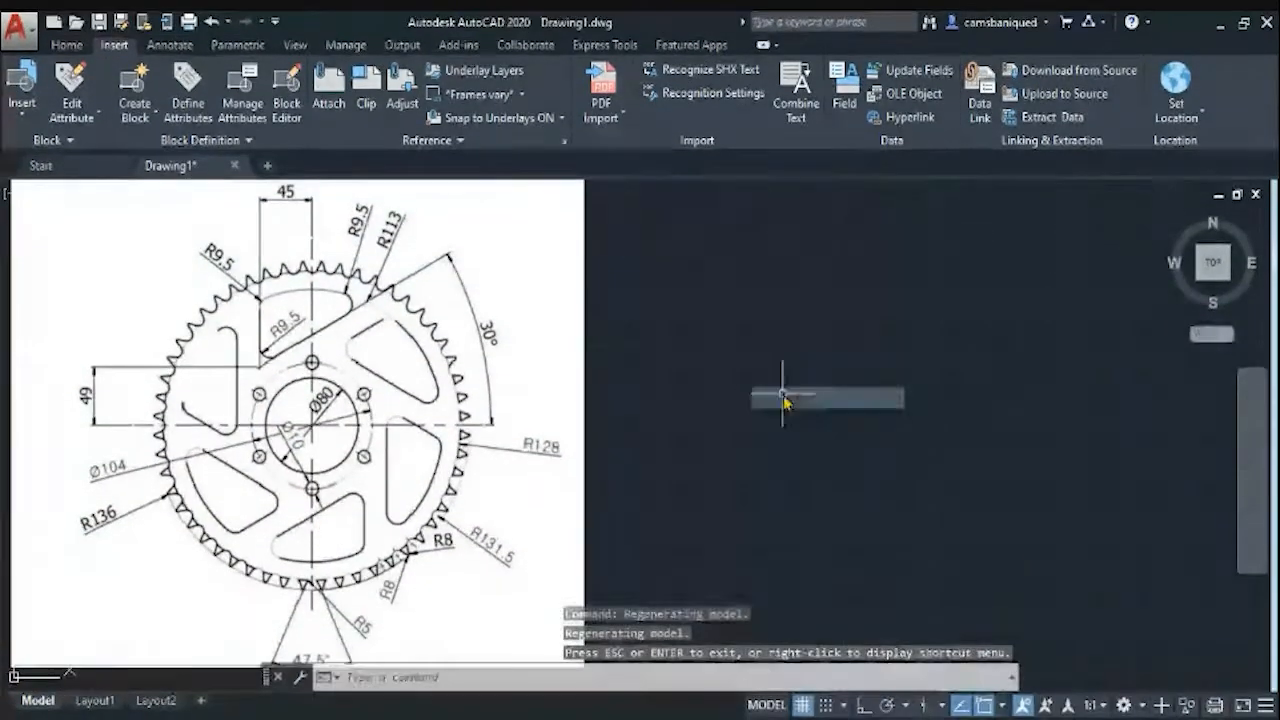
pyautogui.press('Return')
pyautogui.press('Return')
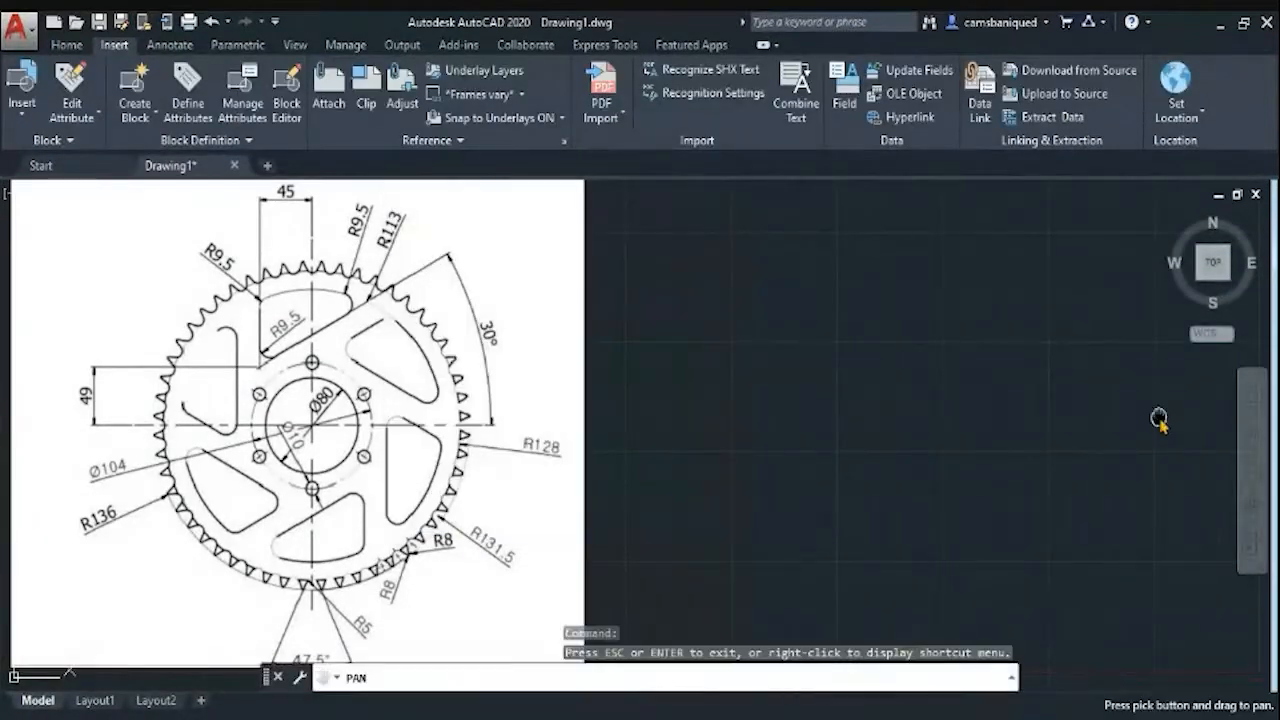
# Draw a horizontal construction line through the middle of the reference image
pyautogui.write('XL')
pyautogui.press('Return')
pyautogui.write('H')
pyautogui.press('Return')
pyautogui.click(997, 434)
pyautogui.press('Escape')
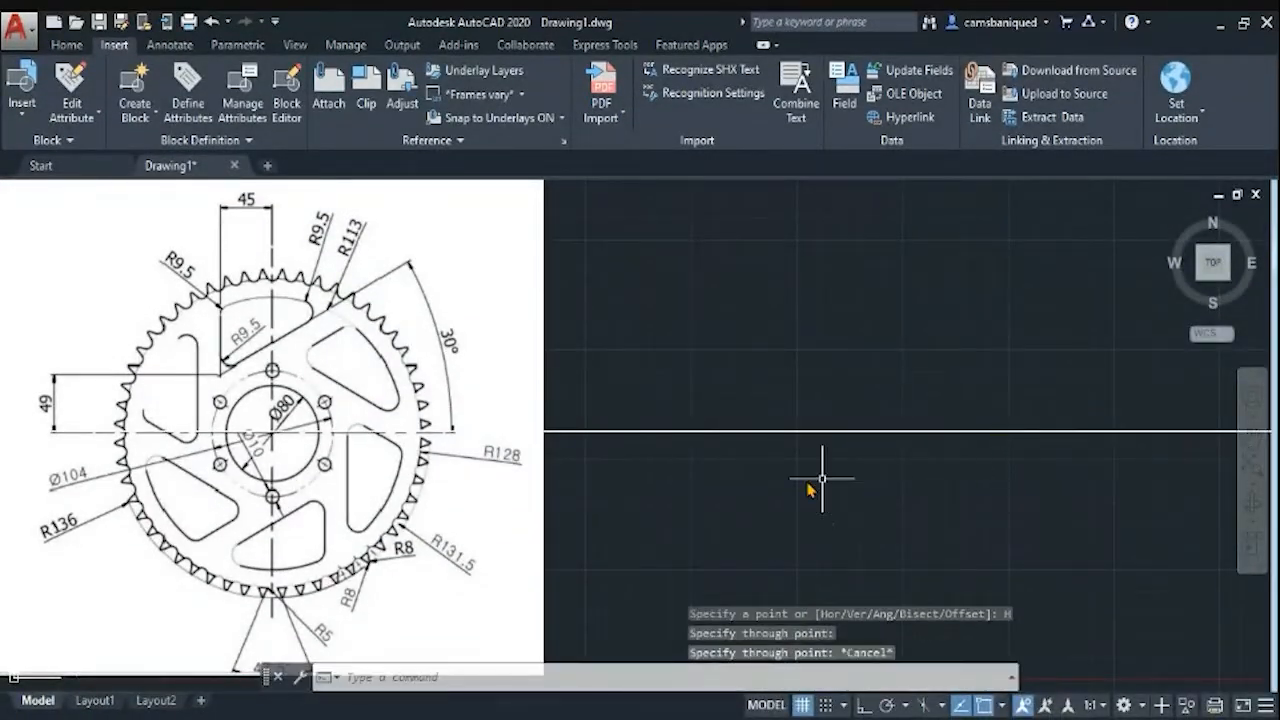
# Try to trim the horizontal construction line
pyautogui.write('TR')
pyautogui.press('Return')
pyautogui.press('Return')
pyautogui.click(450, 424)
pyautogui.click(1006, 423)
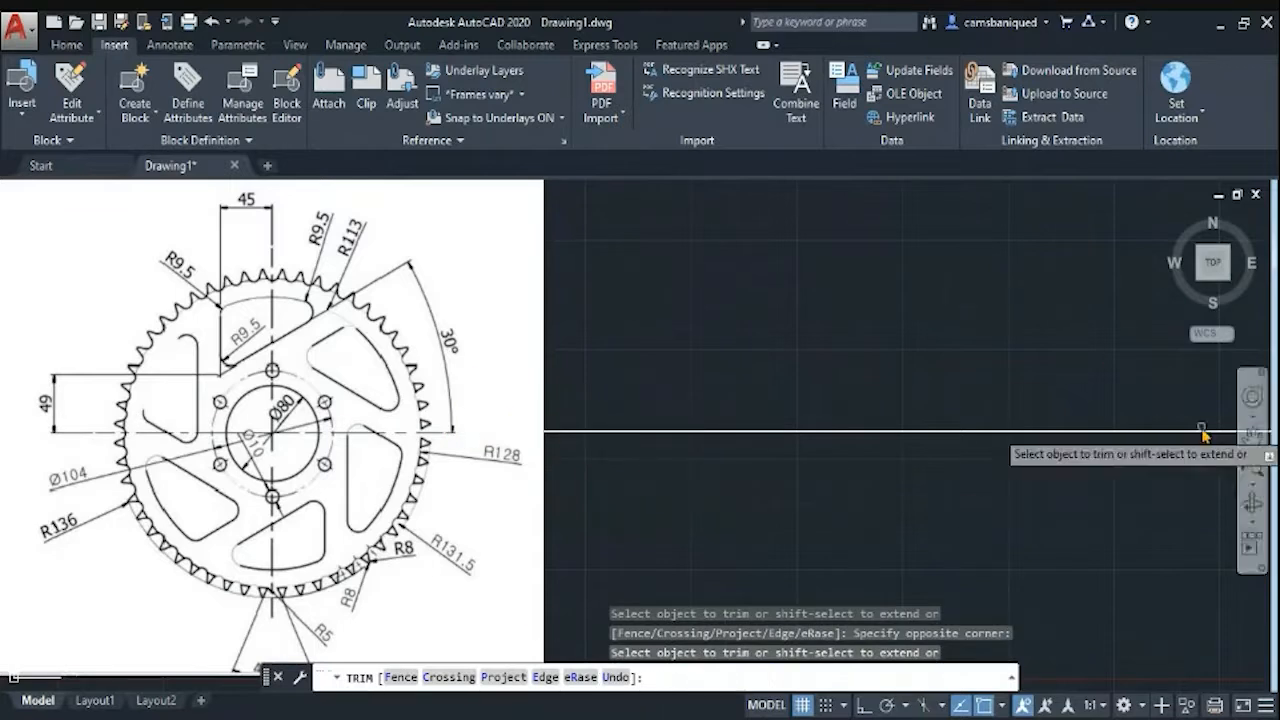
pyautogui.press('Escape')
# Draw a vertical construction line crossing the horizontal one beside the reference image
pyautogui.write('XL')
pyautogui.press('Return')
pyautogui.write('V')
pyautogui.press('Return')
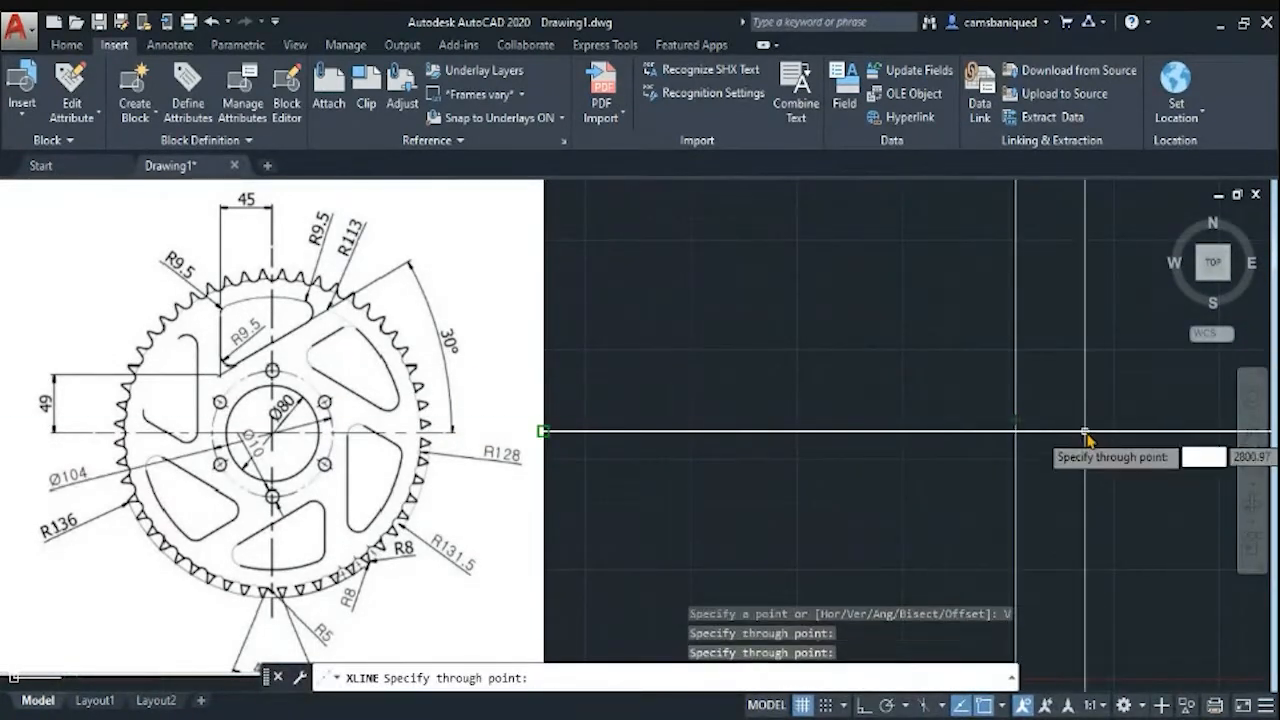
pyautogui.press('Escape')
# Turn on Ortho mode while trying out a move from the intersection of the construction lines
pyautogui.click(1086, 433)
pyautogui.write('M')
pyautogui.press('Return')
pyautogui.click(1016, 430)
pyautogui.press('F8')
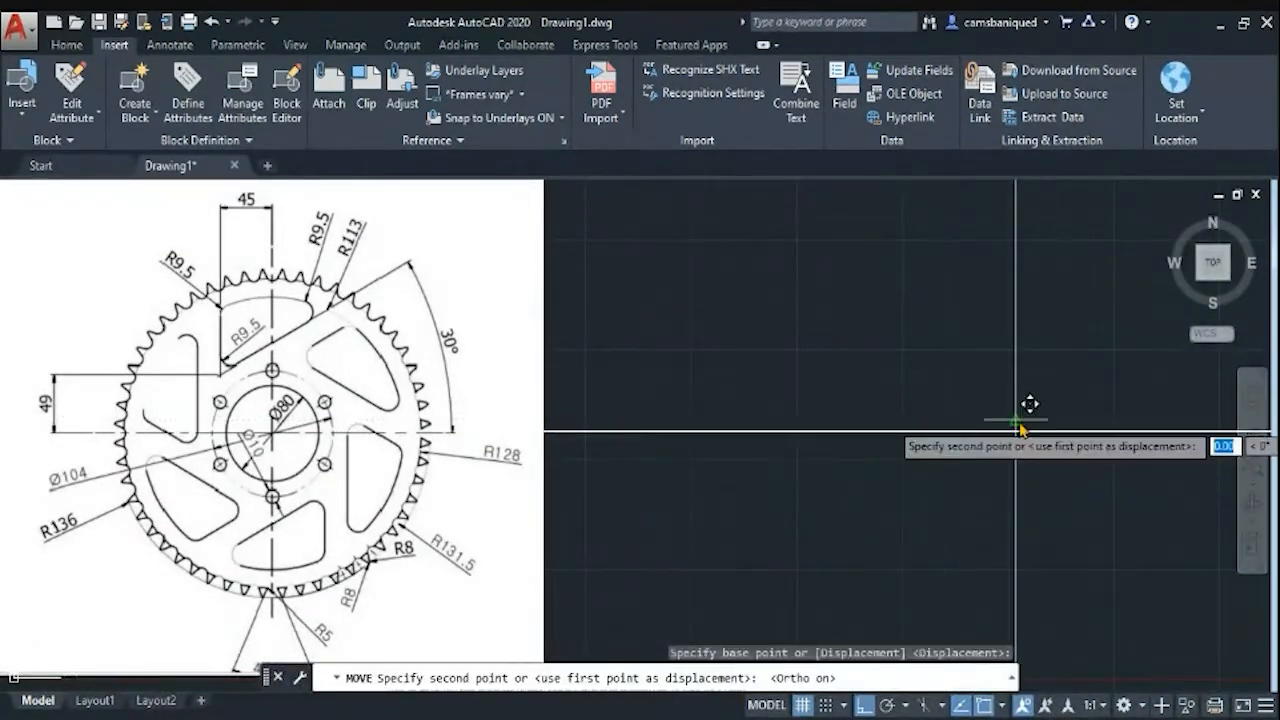
pyautogui.press('Escape')
# Draw a circle of radius 40 centred on the intersection of the two construction lines
pyautogui.write('C')
pyautogui.press('Return')
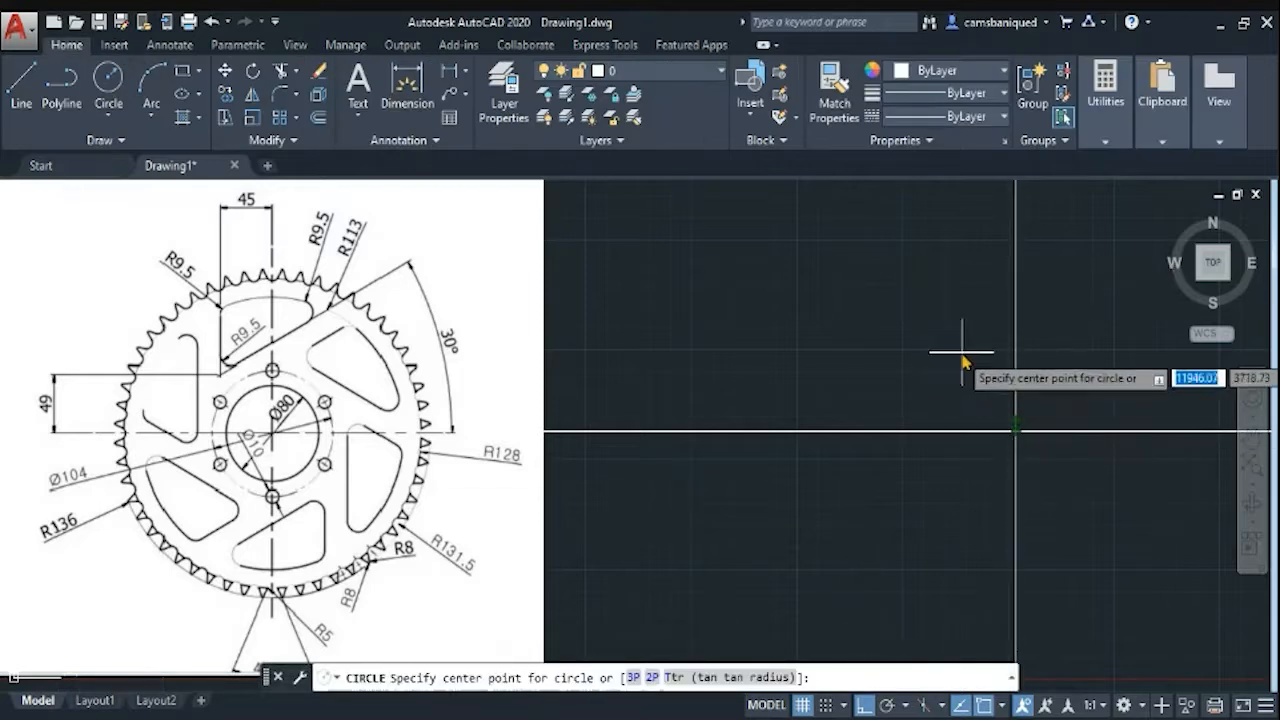
pyautogui.click(1016, 431)
pyautogui.write('40')
pyautogui.press('Return')
pyautogui.scroll(2, 1014, 471)
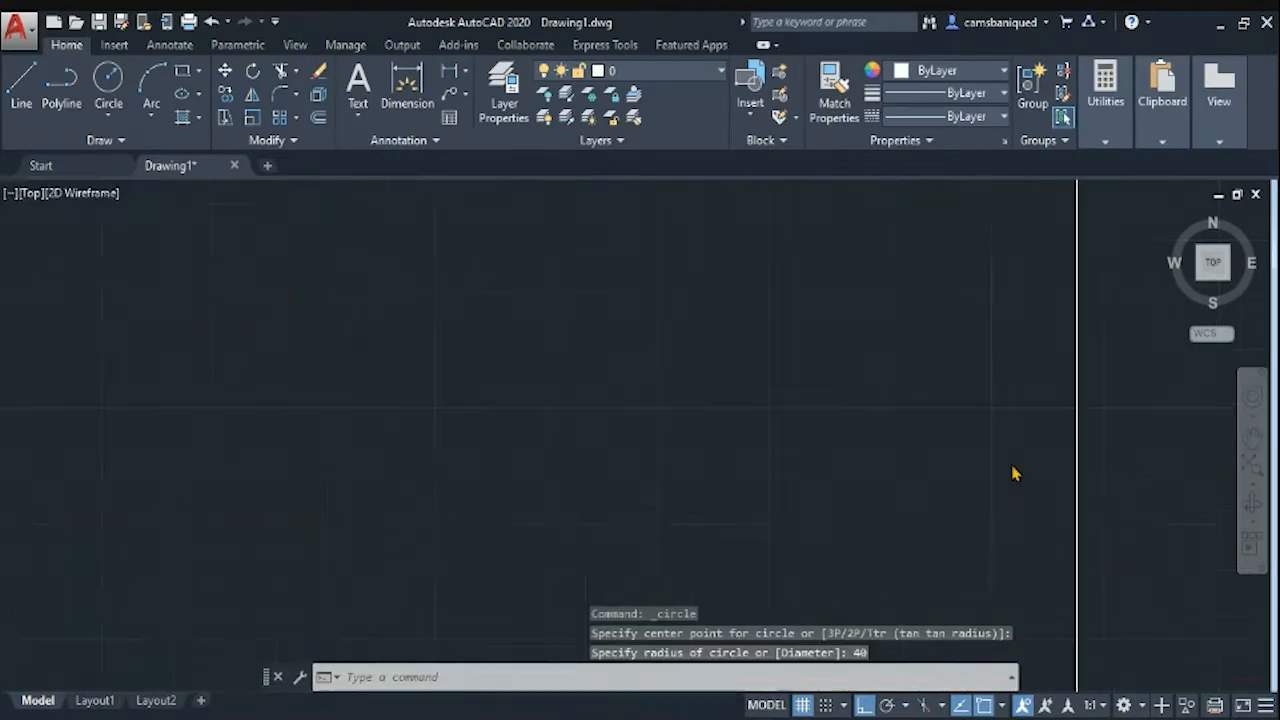
pyautogui.scroll(-3, 1000, 405)
pyautogui.scroll(5, 1057, 386)
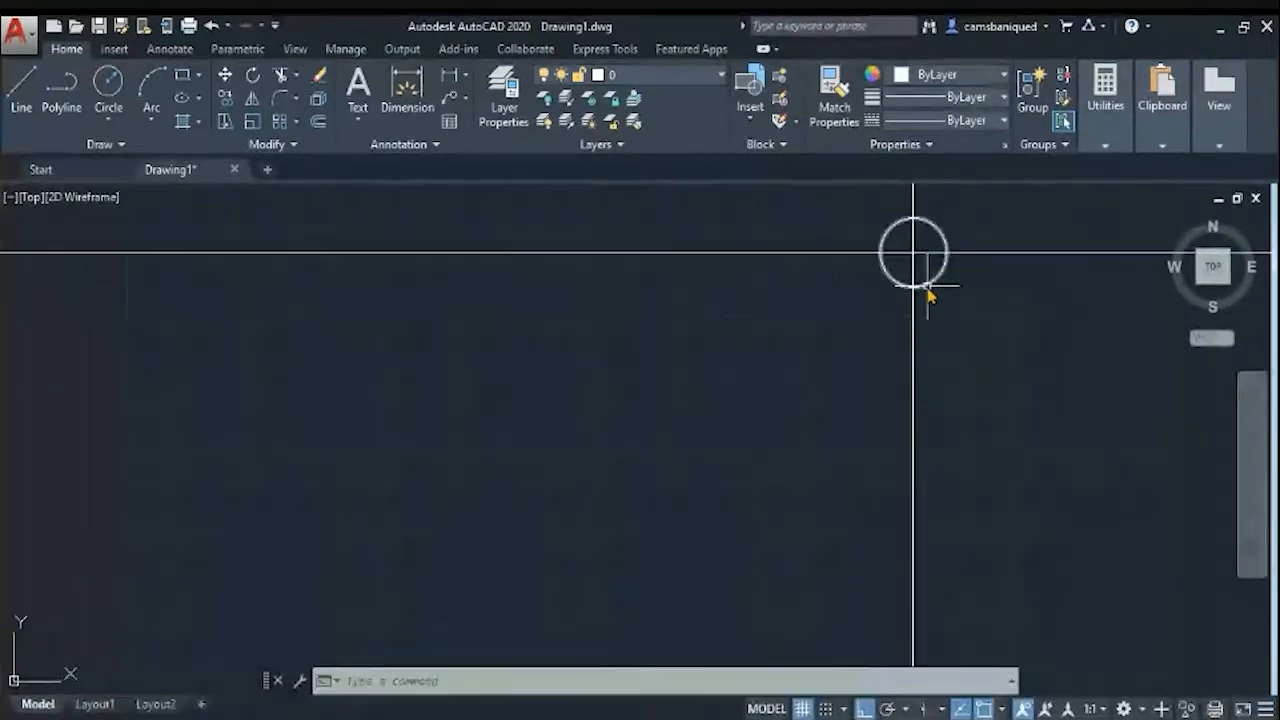
# Try to move the reference image towards the circle
pyautogui.scroll(-4, 929, 286)
pyautogui.write('MOVE')
pyautogui.press('Return')
pyautogui.click(300, 280)
pyautogui.click(342, 203)
pyautogui.moveTo(205, 248); pyautogui.dragTo(345, 262)
pyautogui.press('Return')
pyautogui.press('Return')
pyautogui.click(345, 265)
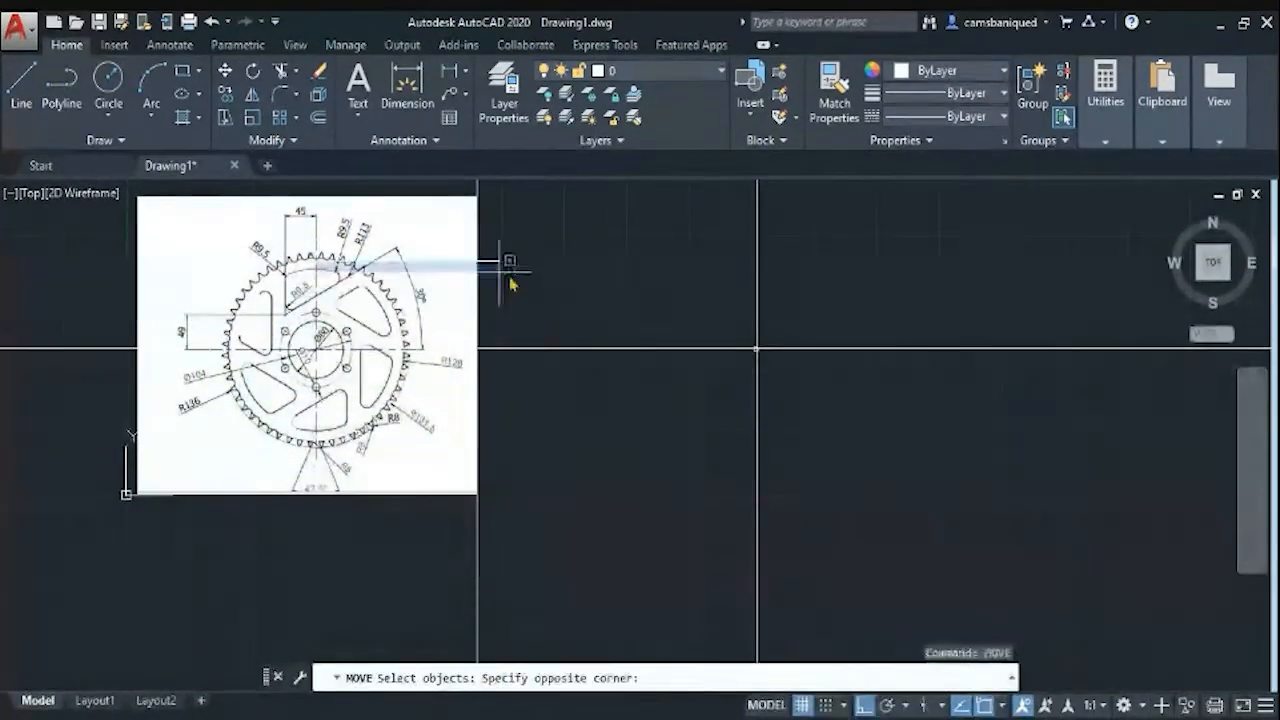
# Erase the construction geometry crossing beside the reference image
pyautogui.scroll(2, 581, 320)
pyautogui.click(640, 371)
pyautogui.press('Delete')
pyautogui.click(860, 342)
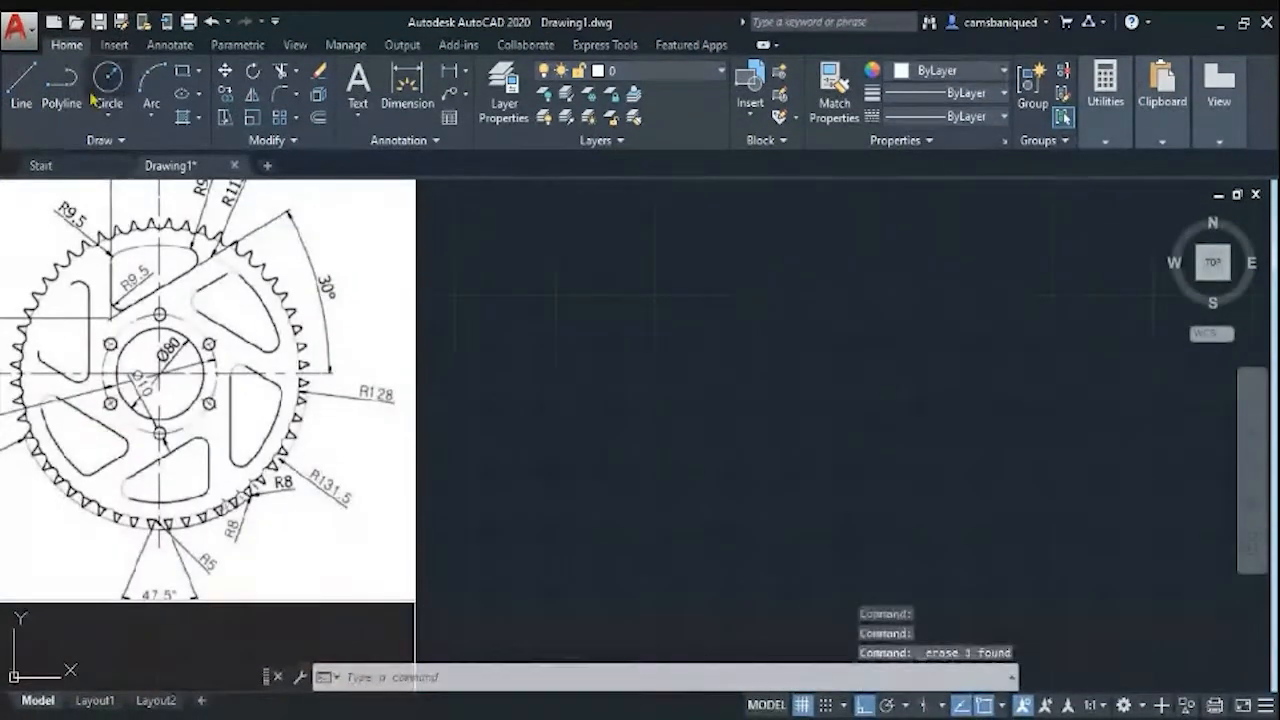
# Draw crossing horizontal and vertical centre lines beside the reference image
pyautogui.click(21, 85)
pyautogui.click(608, 420)
pyautogui.click(946, 456)
pyautogui.press('Escape')
# Draw a circle of radius 40 centred on the intersection of the centre lines
pyautogui.click(108, 84)
pyautogui.click(752, 420)
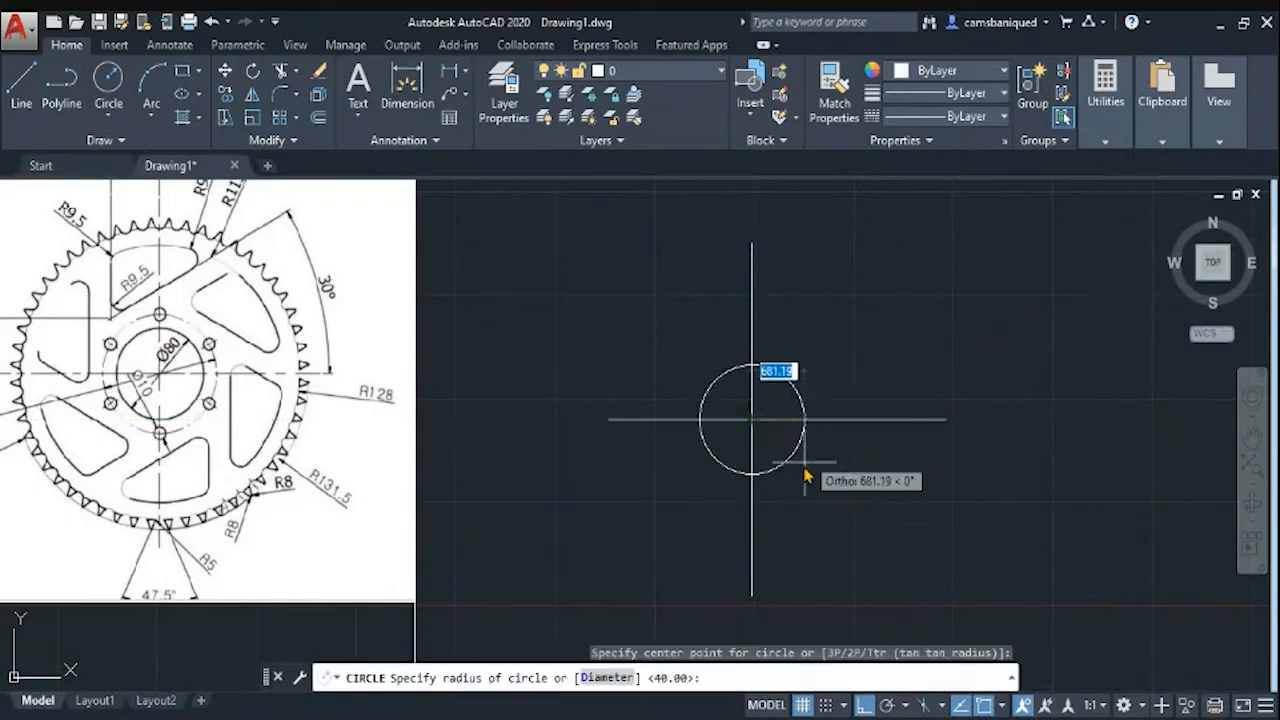
pyautogui.press('Return')
# Delete the stray vertical line along the image's edge and the reference image itself
pyautogui.scroll(-5, 414, 349)
pyautogui.click(414, 222)
pyautogui.press('Delete')
pyautogui.click(229, 258)
pyautogui.click(240, 278)
pyautogui.click(415, 266)
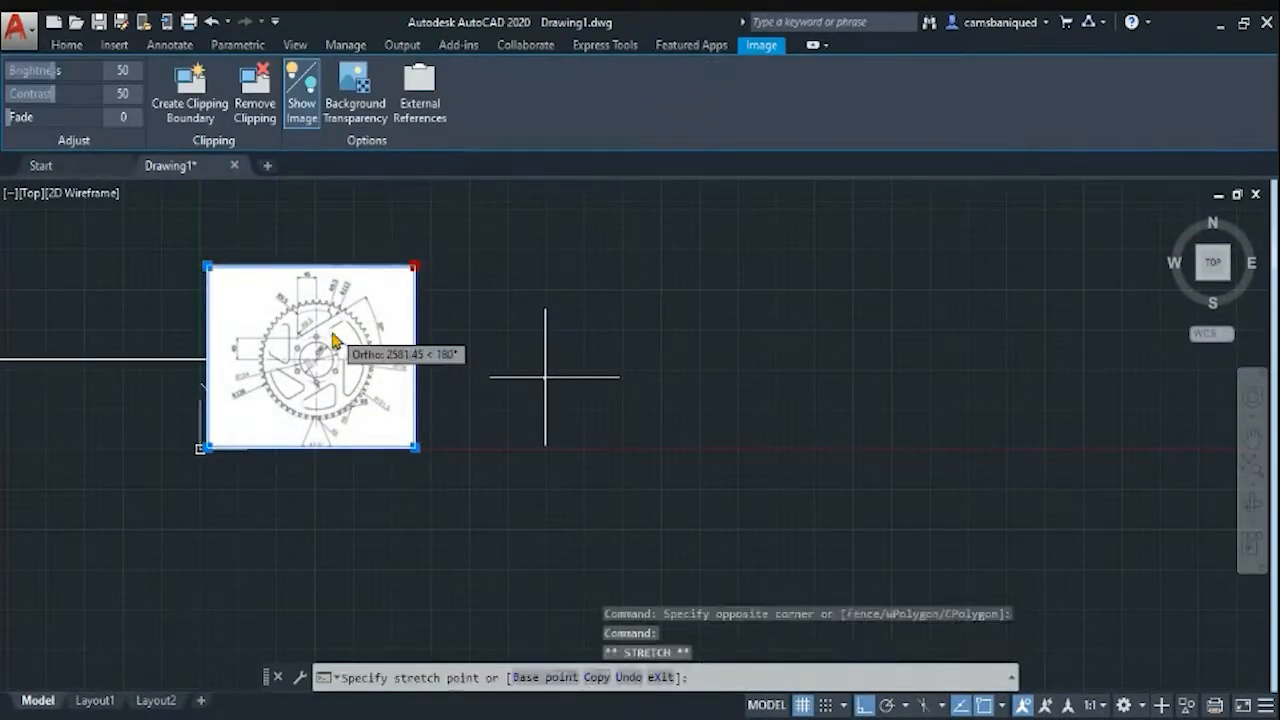
pyautogui.press('Delete')
# Try to attach the SharedScreenshot image at a point beside the circle
pyautogui.scroll(8, 508, 334)
pyautogui.click(1252, 438)
pyautogui.scroll(3, 1150, 600)
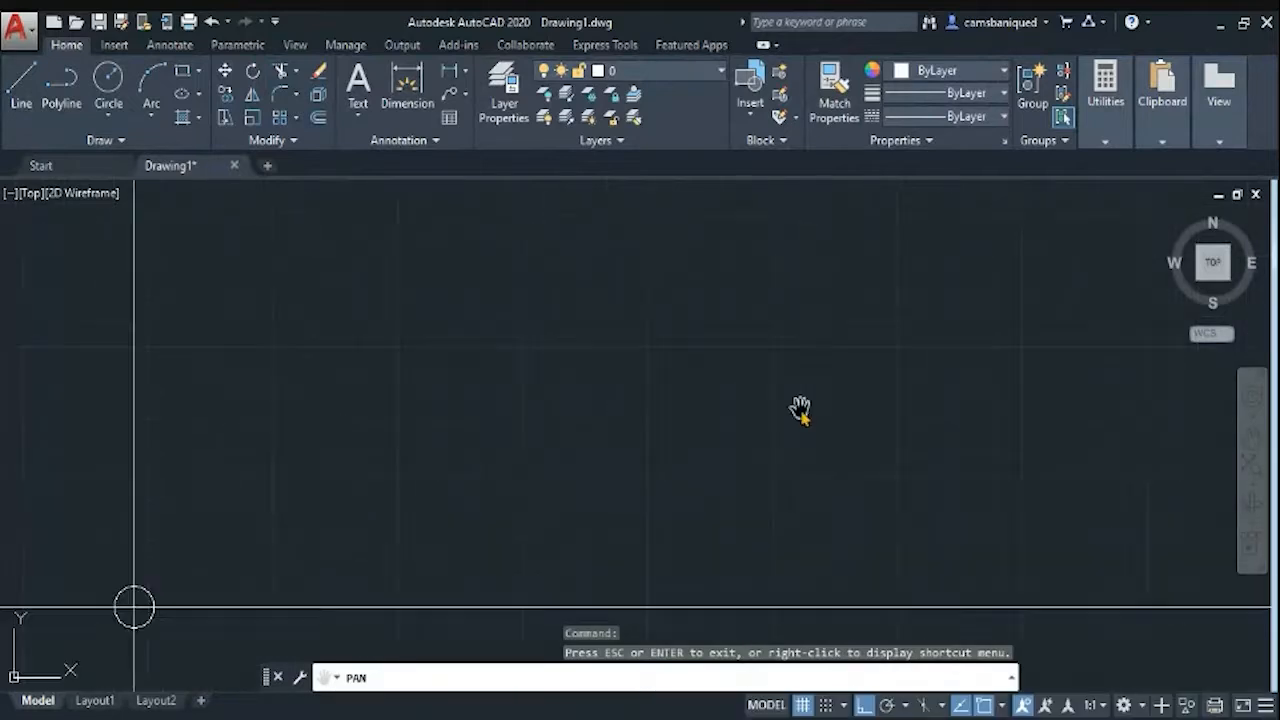
pyautogui.moveTo(630, 504); pyautogui.dragTo(923, 292)
pyautogui.scroll(3, 924, 379)
pyautogui.press('Escape')
pyautogui.click(114, 45)
pyautogui.click(329, 86)
pyautogui.click(545, 240)
pyautogui.click(883, 557)
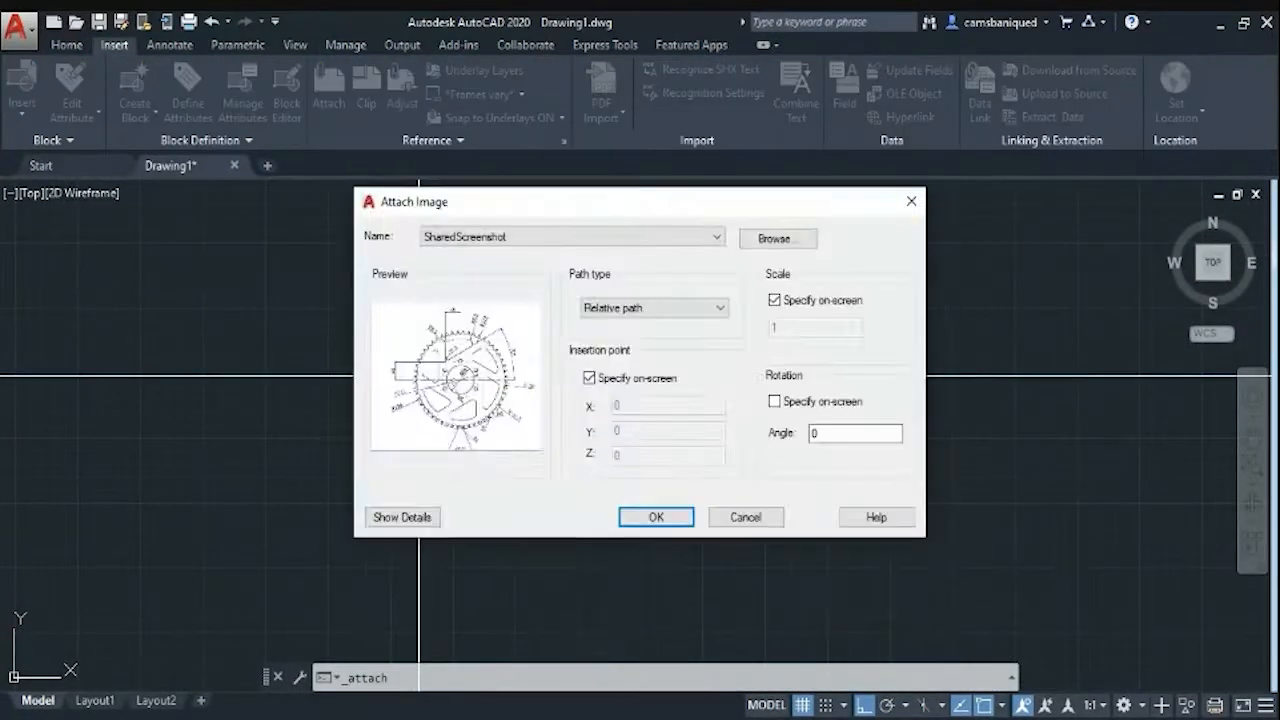
pyautogui.click(655, 517)
pyautogui.scroll(-3, 937, 430)
pyautogui.scroll(2, 572, 362)
pyautogui.click(340, 383)
pyautogui.scroll(-14, 444, 372)
pyautogui.scroll(2, 868, 432)
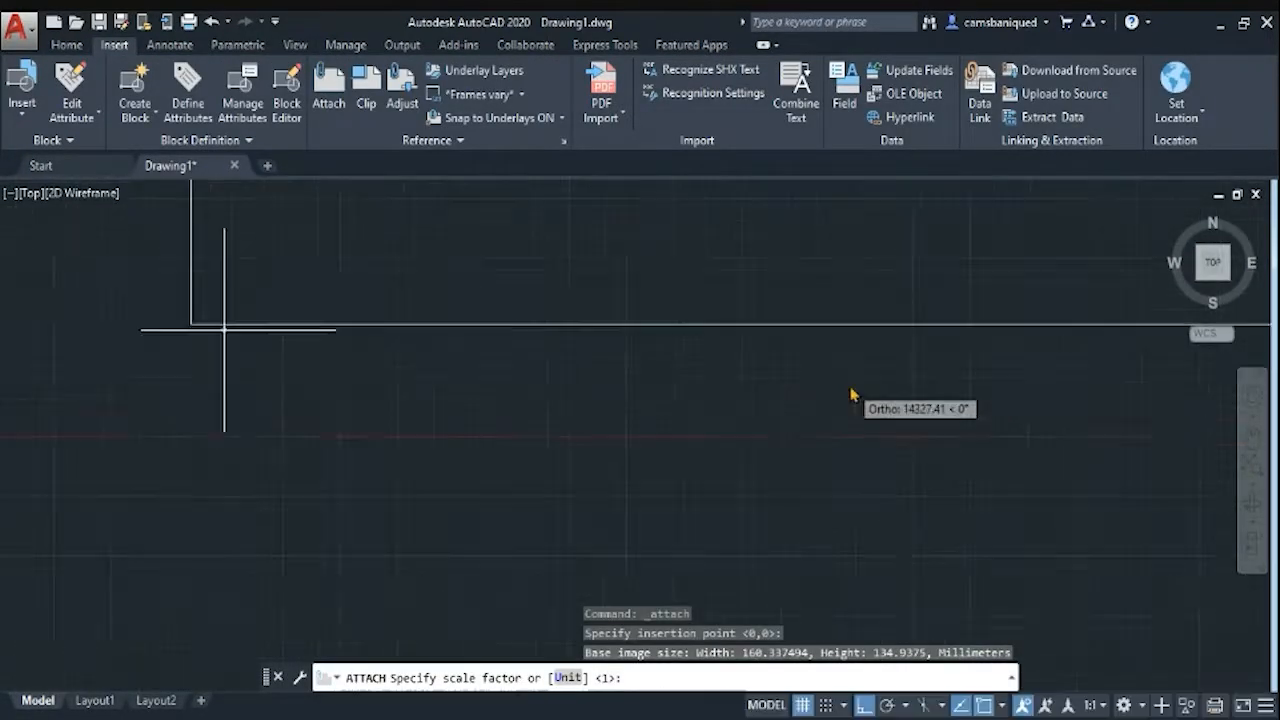
pyautogui.press('Escape')
pyautogui.scroll(2, 340, 346)
pyautogui.scroll(10, 200, 262)
pyautogui.moveTo(200, 603); pyautogui.dragTo(720, 346, button='middle')
pyautogui.click(366, 86)
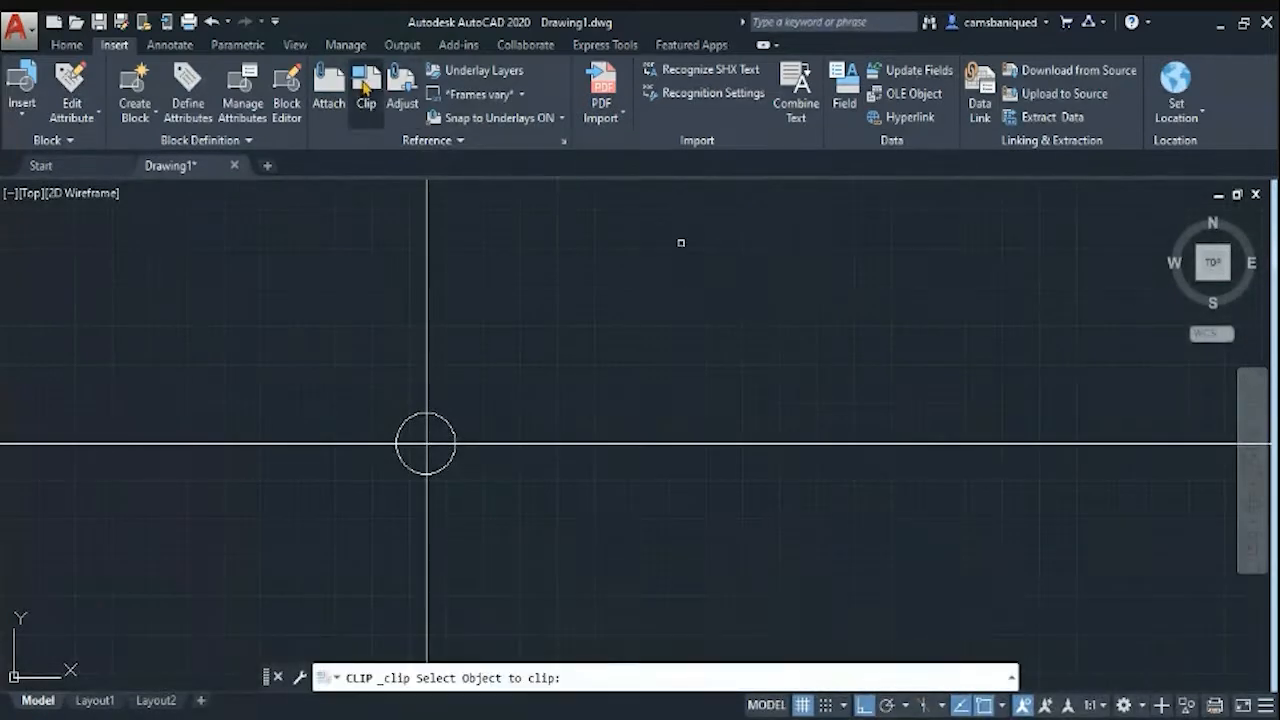
pyautogui.click(790, 243)
# Attach the SharedScreenshot image with a relative path and pick its insertion point on screen
pyautogui.click(329, 90)
pyautogui.click(545, 240)
pyautogui.click(883, 557)
pyautogui.click(655, 517)
pyautogui.scroll(-6, 850, 330)
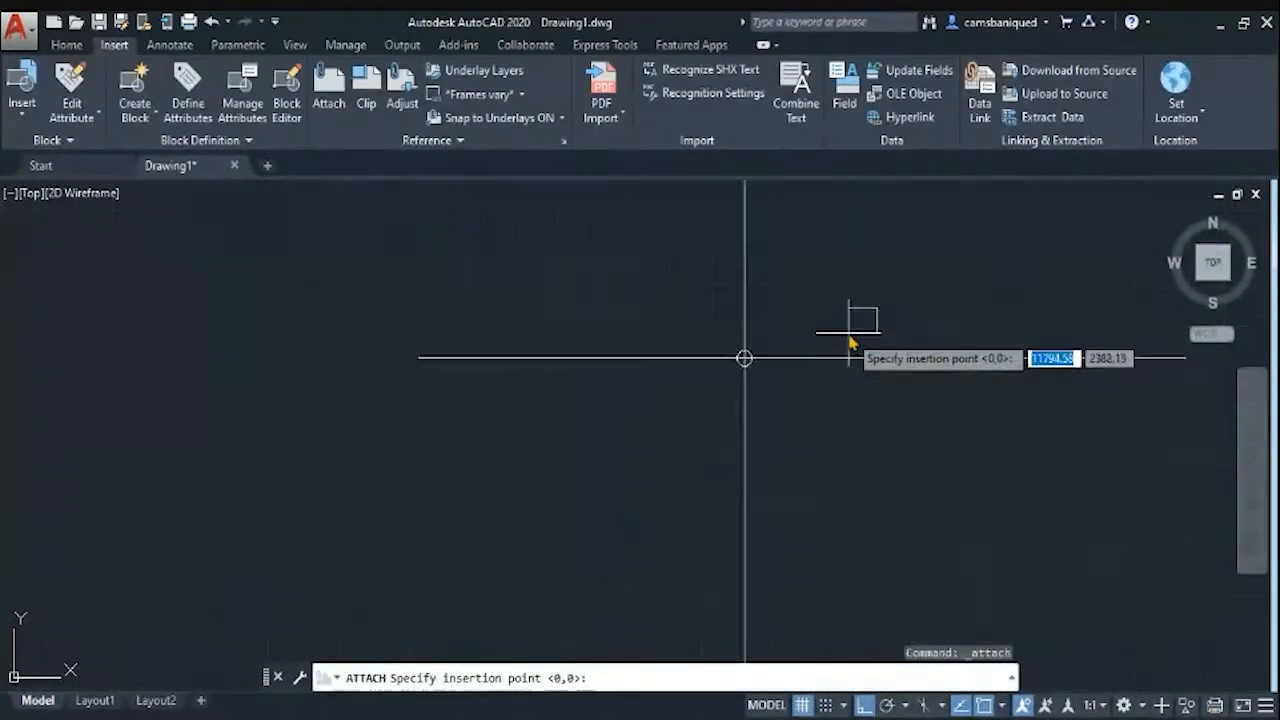
pyautogui.scroll(2, 467, 303)
pyautogui.click(408, 276)
# Turn off Ortho mode and set the attached image's scale on screen
pyautogui.scroll(-9, 638, 275)
pyautogui.click(985, 706)
pyautogui.click(985, 706)
pyautogui.click(961, 706)
pyautogui.click(865, 706)
pyautogui.click(857, 277)
# Shrink the attached image by stretching its upper-right corner towards the lower-left corner
pyautogui.scroll(-15, 857, 280)
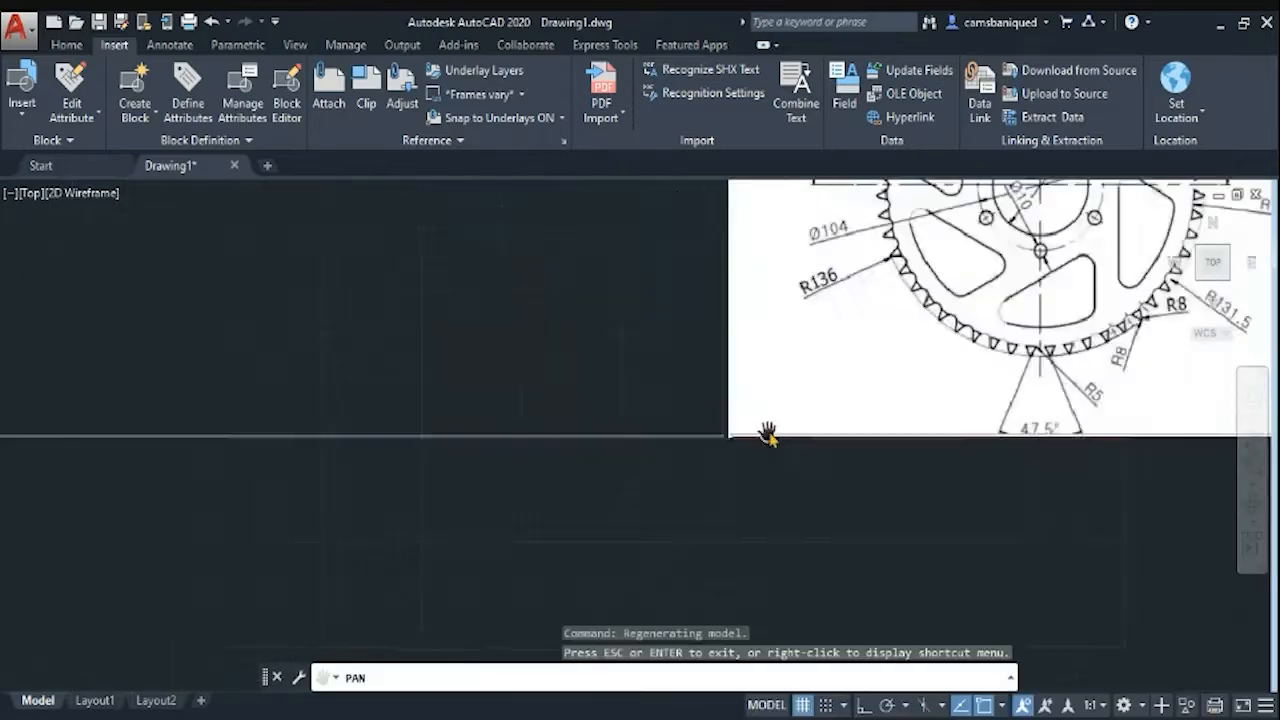
pyautogui.moveTo(766, 434); pyautogui.dragTo(451, 290, button='middle')
pyautogui.click(650, 340)
pyautogui.click(320, 308)
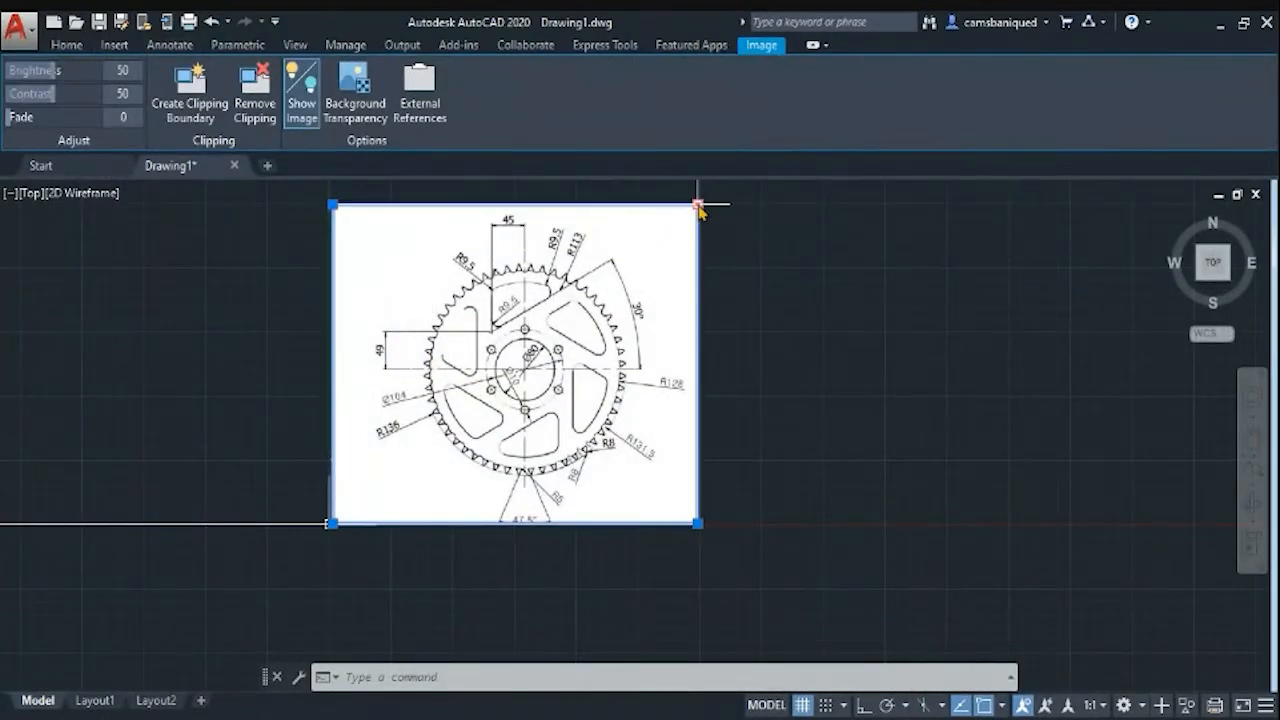
pyautogui.click(698, 208)
pyautogui.click(332, 523)
# Move the reference image closer to the circle and centre lines
pyautogui.scroll(5, 415, 447)
pyautogui.click(1253, 439)
pyautogui.moveTo(190, 665); pyautogui.dragTo(672, 385)
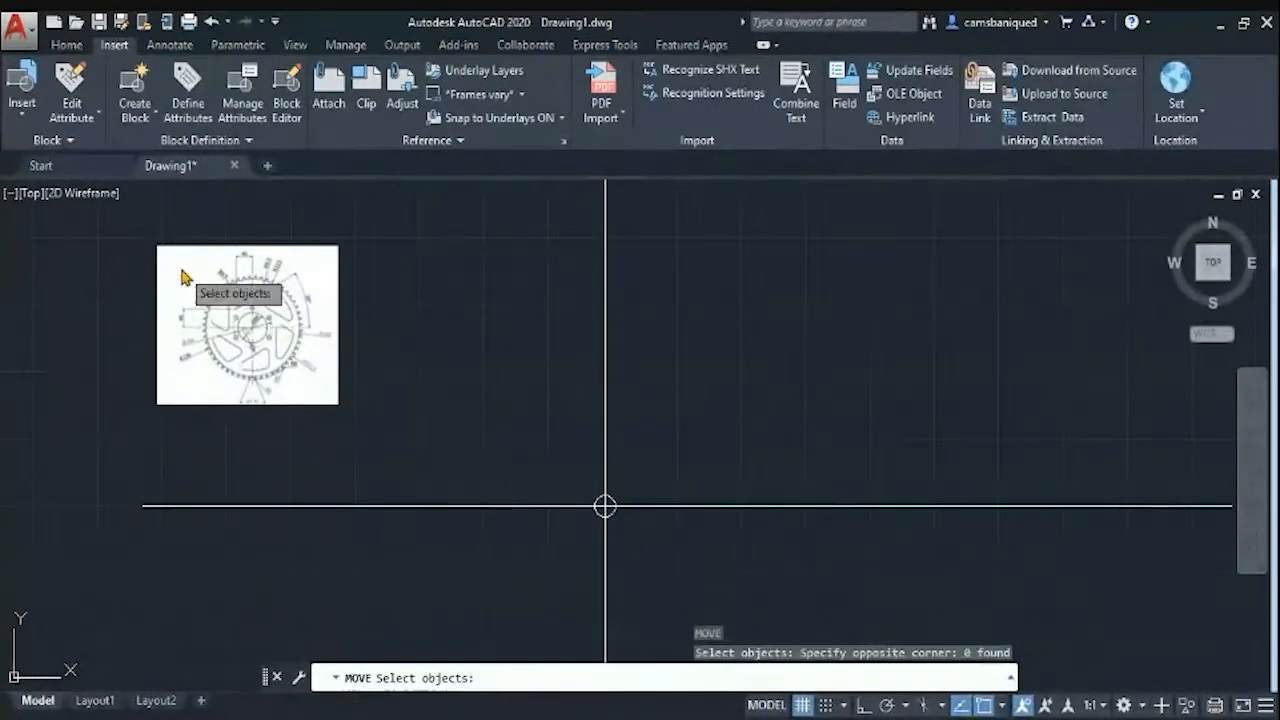
pyautogui.click(184, 247)
pyautogui.press('Return')
pyautogui.click(243, 306)
pyautogui.click(449, 356)
pyautogui.scroll(5, 544, 441)
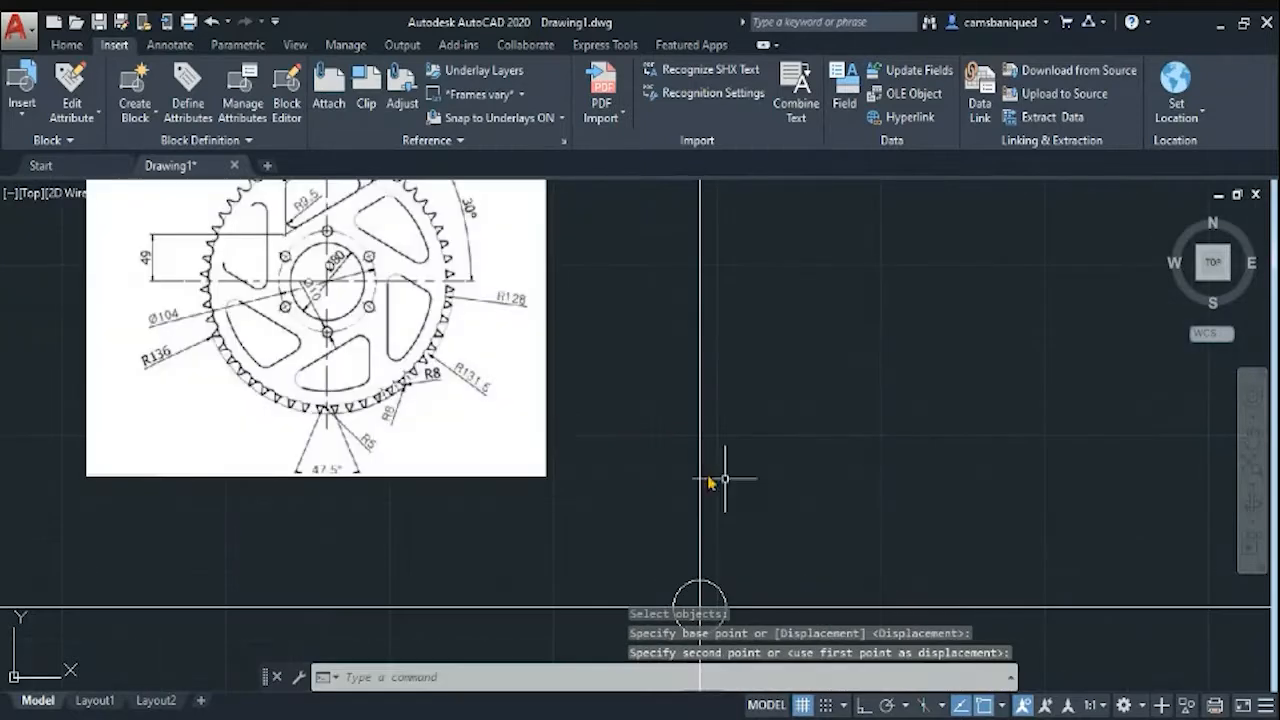
pyautogui.click(1253, 439)
pyautogui.moveTo(863, 440); pyautogui.dragTo(1126, 271)
pyautogui.press('Escape')
pyautogui.write('m')
pyautogui.press('Return')
pyautogui.moveTo(686, 237); pyautogui.dragTo(323, 251)
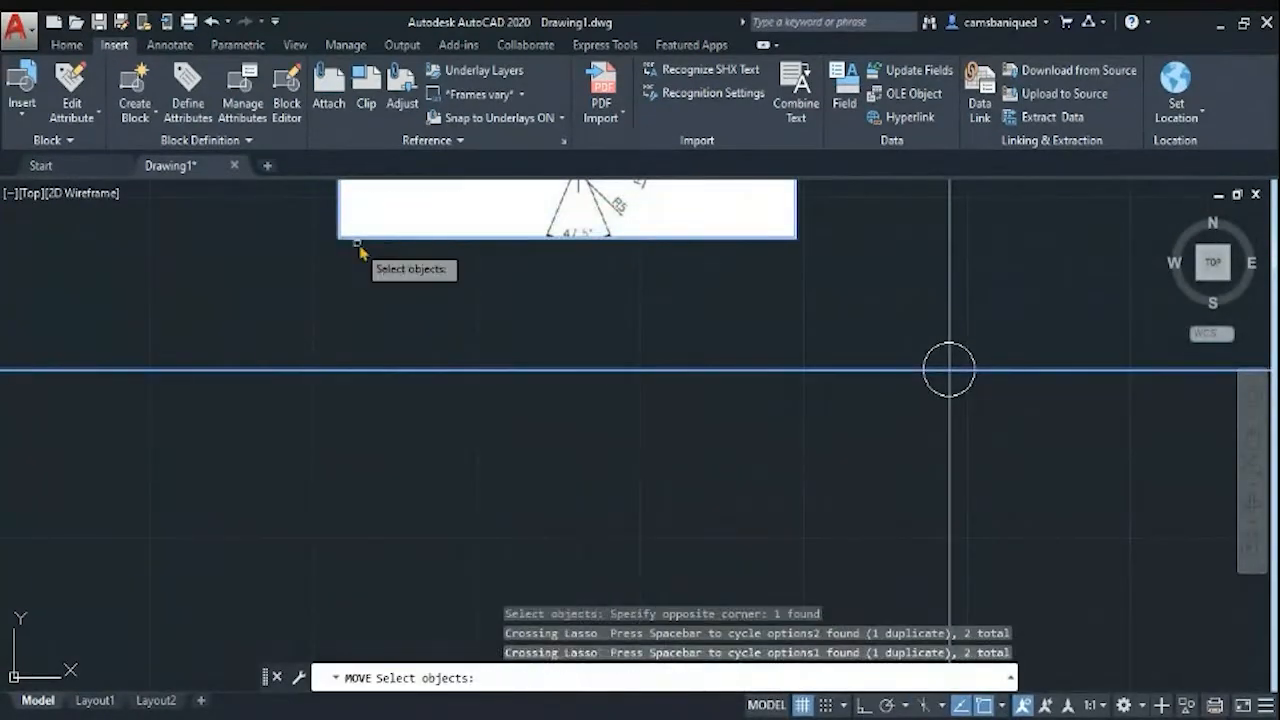
pyautogui.press('Return')
pyautogui.press('Escape')
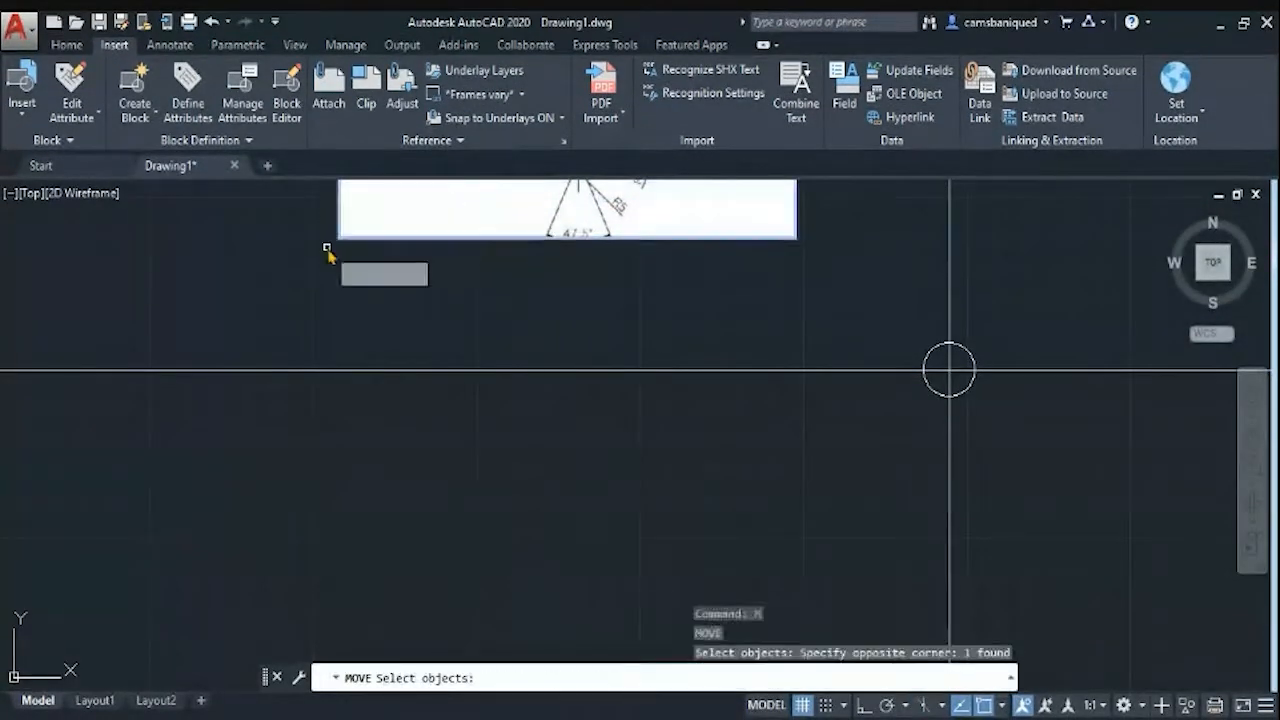
# Move the reference image down and to the left, level with the circle
pyautogui.press('Return')
pyautogui.click(464, 212)
pyautogui.click(272, 562)
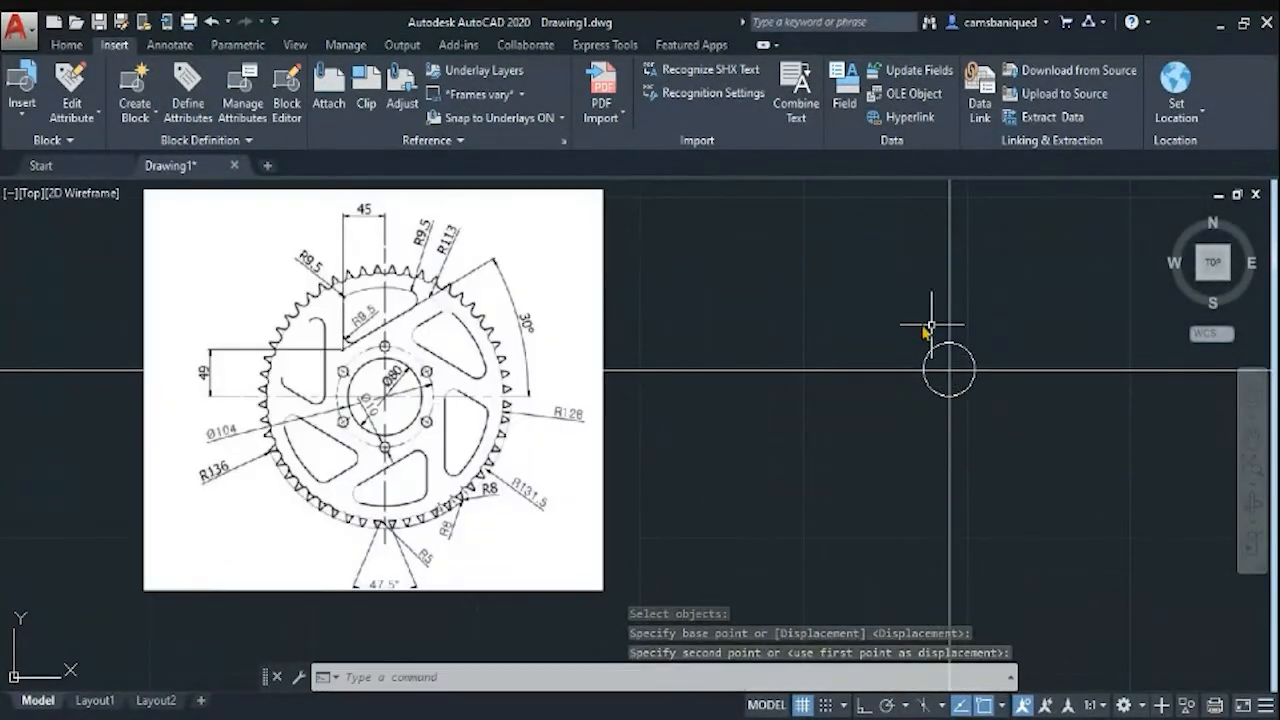
# Draw a circle of radius 52 concentric with the radius 40 circle
pyautogui.click(66, 44)
pyautogui.click(108, 85)
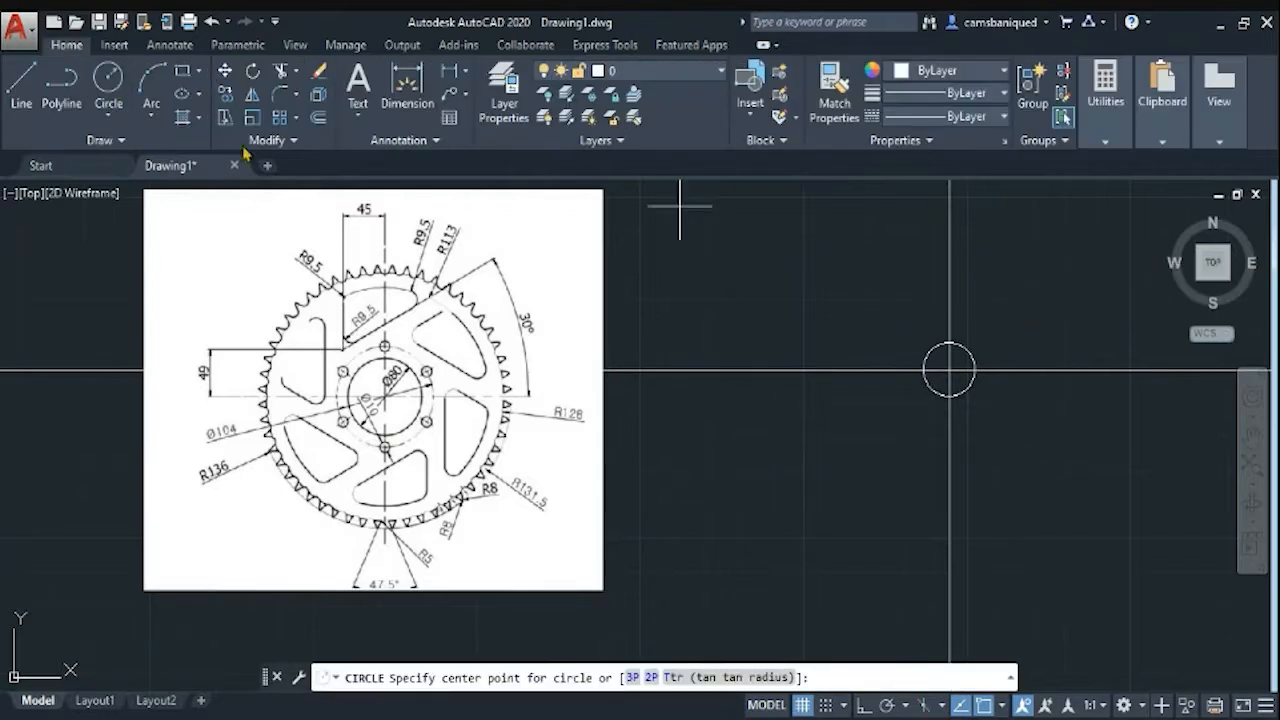
pyautogui.click(948, 370)
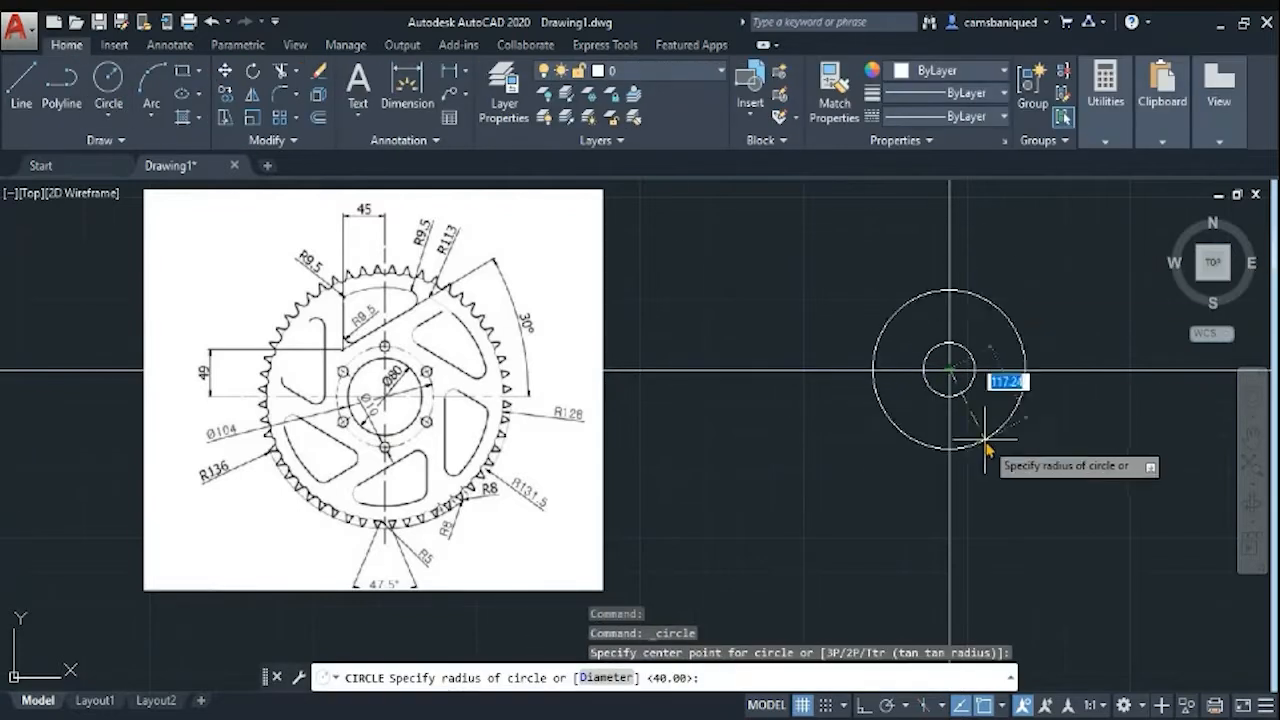
pyautogui.write('52')
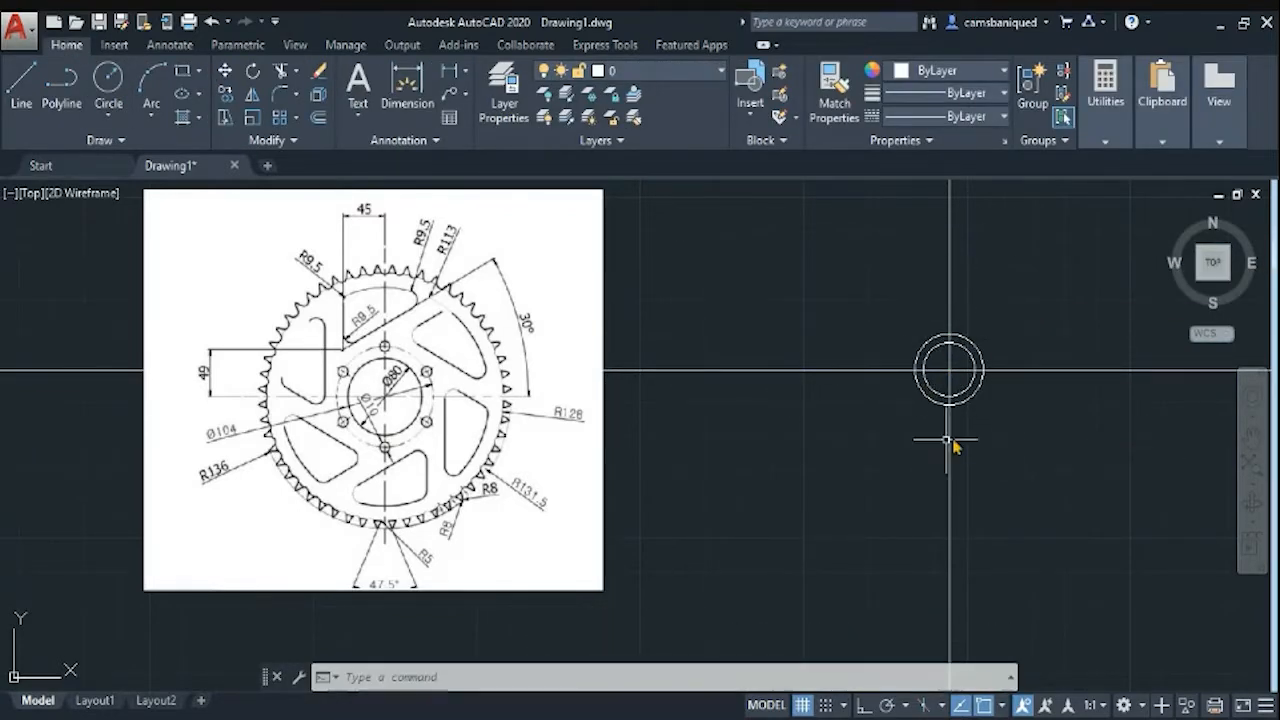
# Draw a hole circle of radius 5 where the radius 52 circle meets the vertical centre line at the top
pyautogui.moveTo(897, 393); pyautogui.dragTo(829, 371, button='middle')
pyautogui.scroll(2, 849, 440)
pyautogui.click(852, 388)
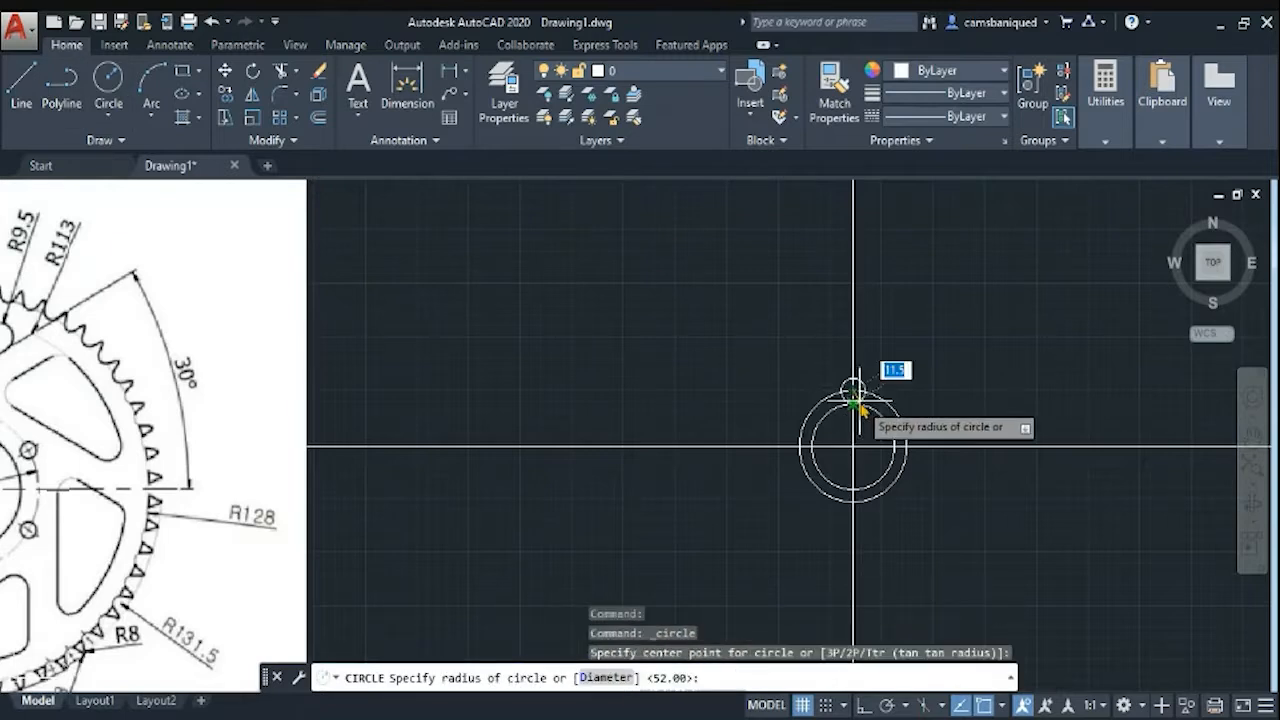
# Create a polar array of six radius 5 holes around the centre of the concentric circles
pyautogui.write('ARRAY')
pyautogui.press('Return')
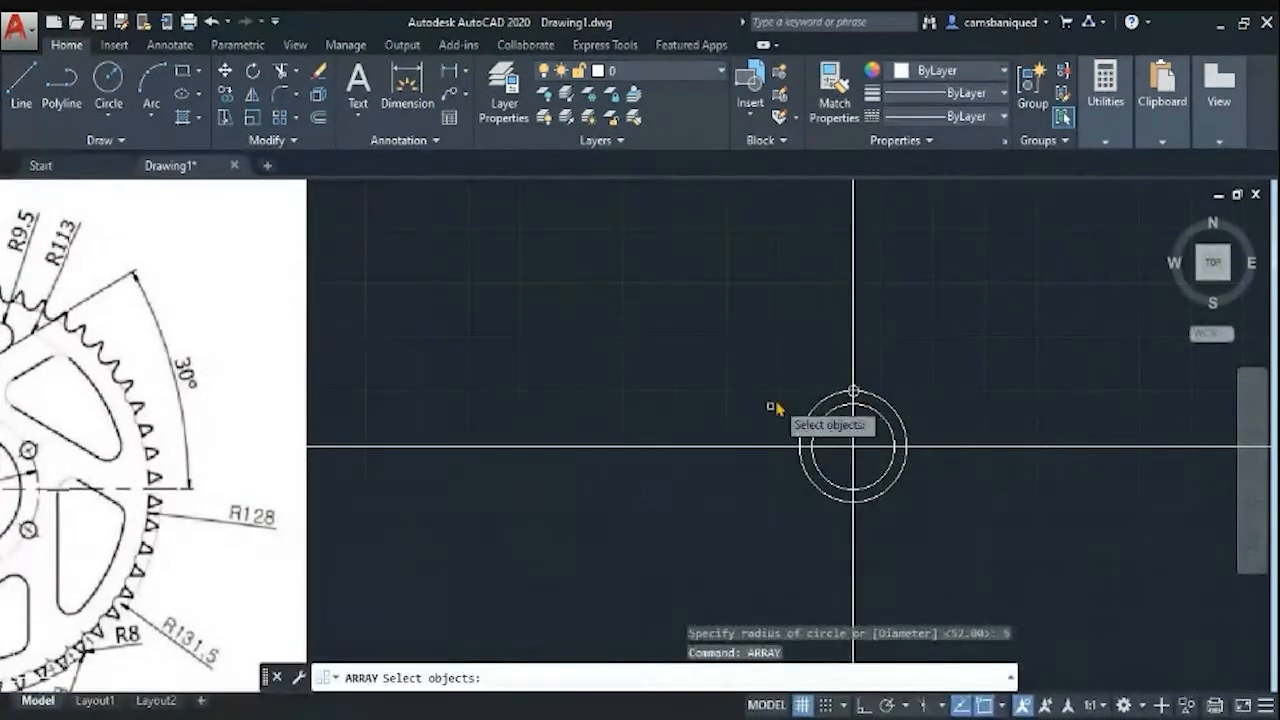
pyautogui.click(853, 446)
pyautogui.press('Return')
# Draw a circle of radius 113 from the common centre of the hole pattern
pyautogui.moveTo(929, 357); pyautogui.dragTo(985, 342, button='middle')
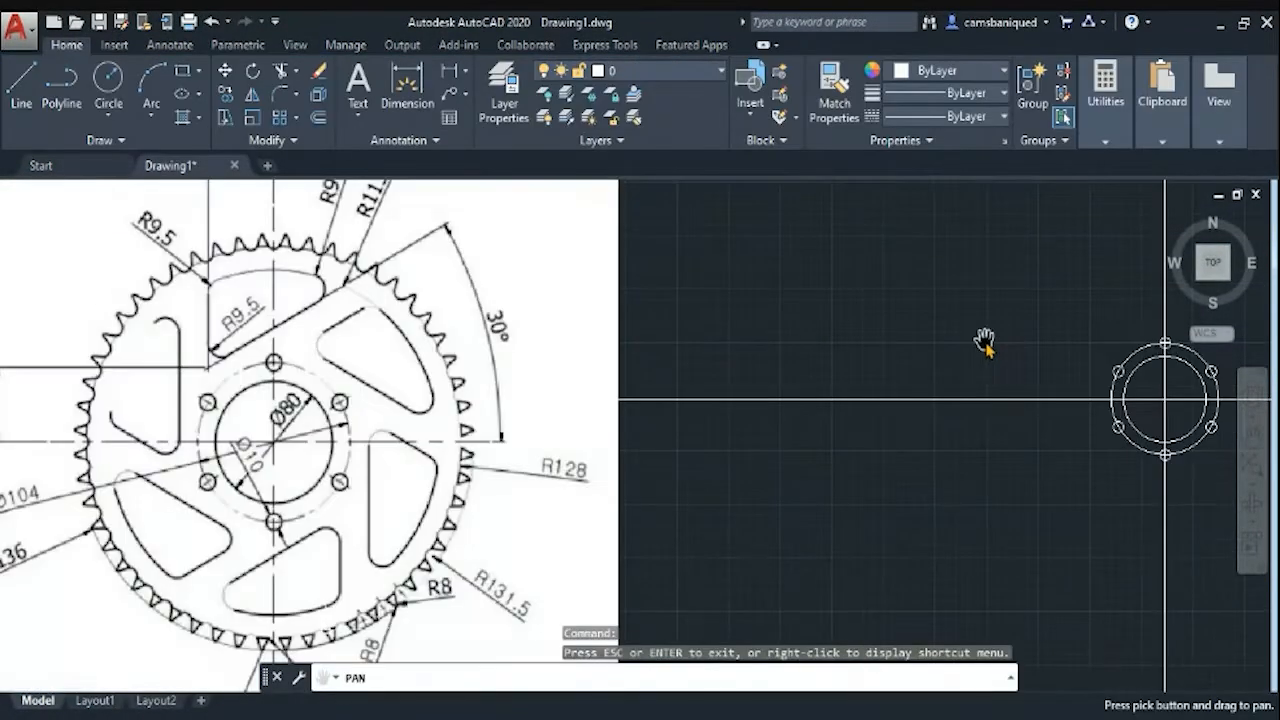
pyautogui.moveTo(975, 327); pyautogui.dragTo(950, 352)
pyautogui.press('Escape')
pyautogui.write('c')
pyautogui.press('Return')
pyautogui.click(1145, 428)
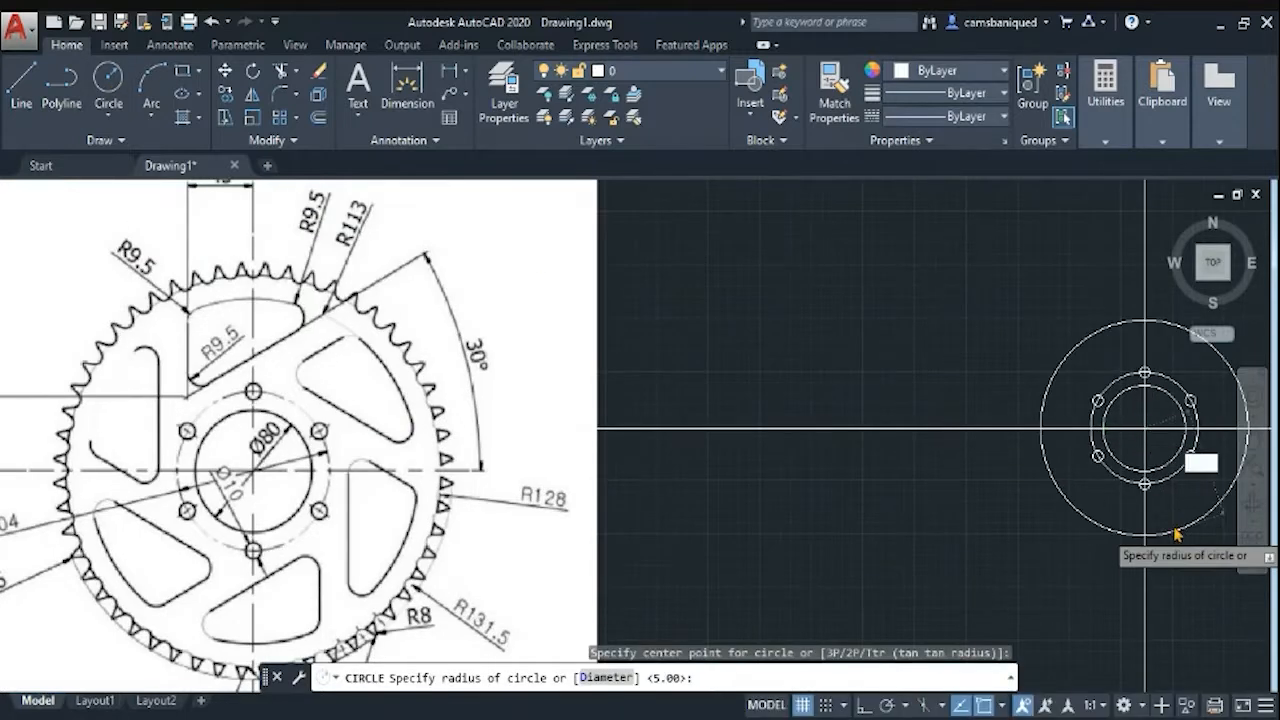
pyautogui.write('113')
pyautogui.press('Return')
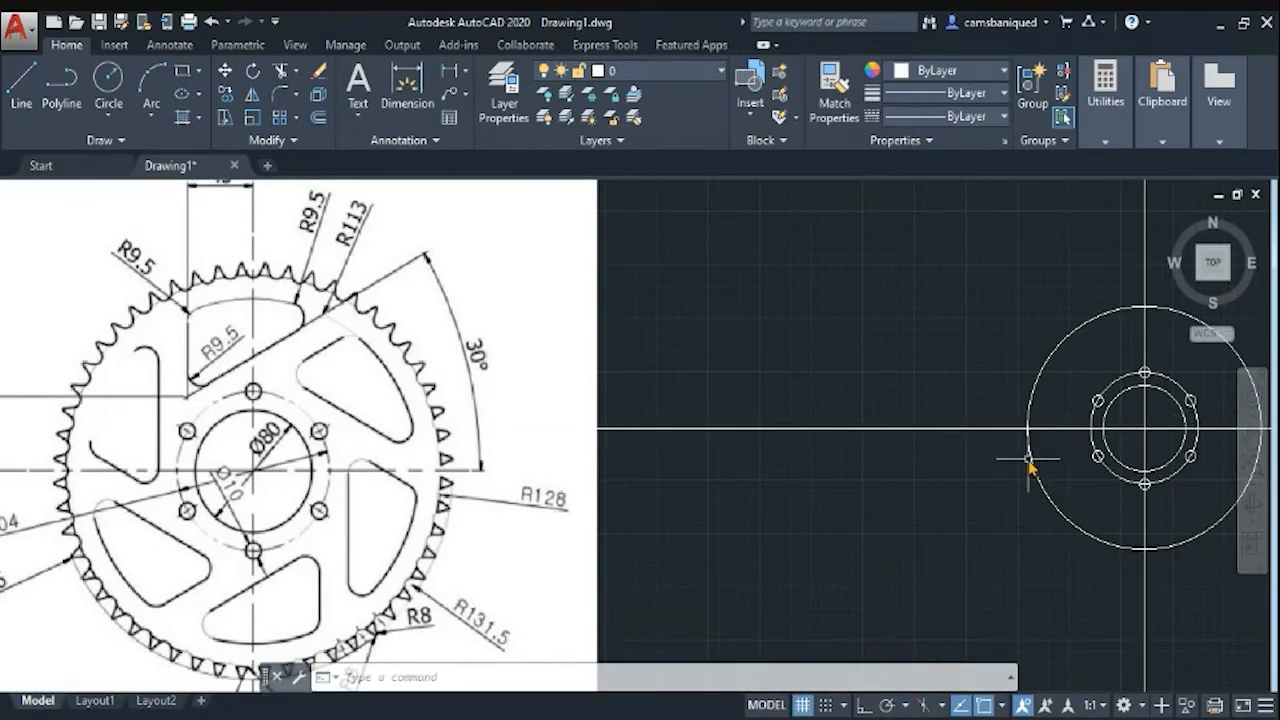
# Offset the vertical centre line 45 to the left and the horizontal centre line 49 upward
pyautogui.write('o')
pyautogui.press('Return')
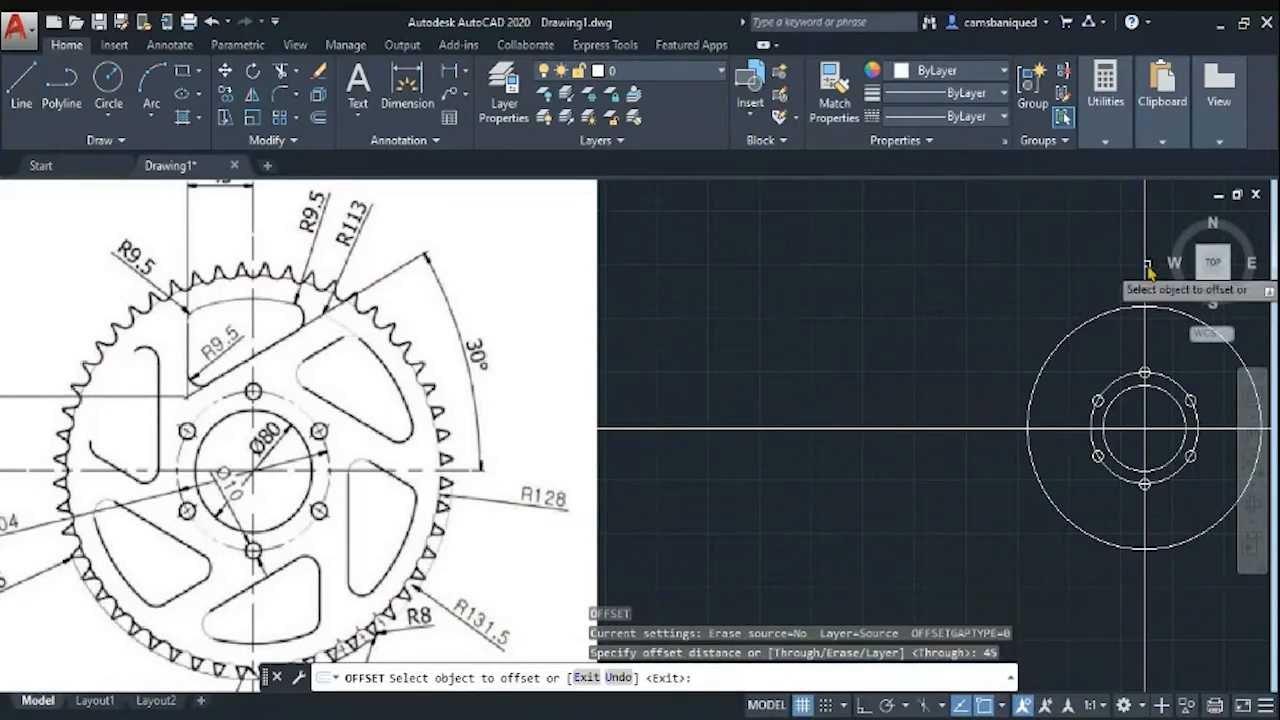
pyautogui.click(1146, 268)
pyautogui.moveTo(750, 347); pyautogui.dragTo(646, 377, button='middle')
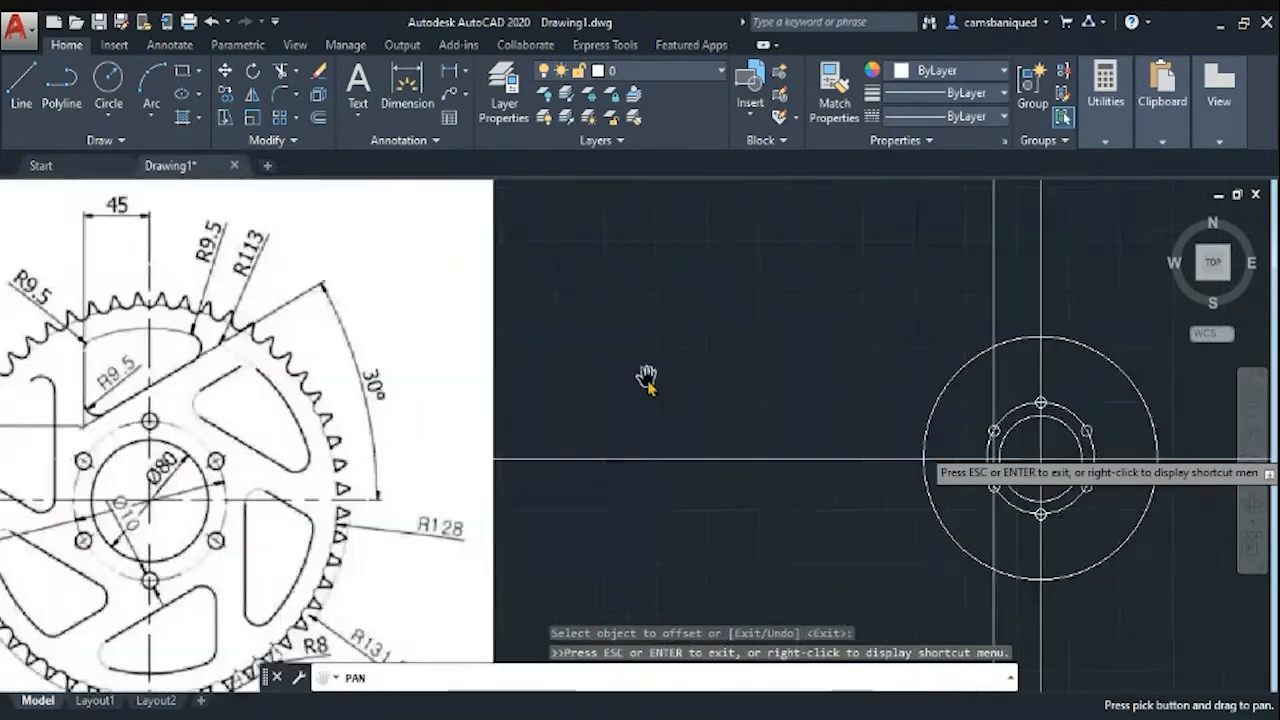
pyautogui.click(780, 459)
pyautogui.write('49')
pyautogui.press('Return')
pyautogui.doubleClick(447, 73)
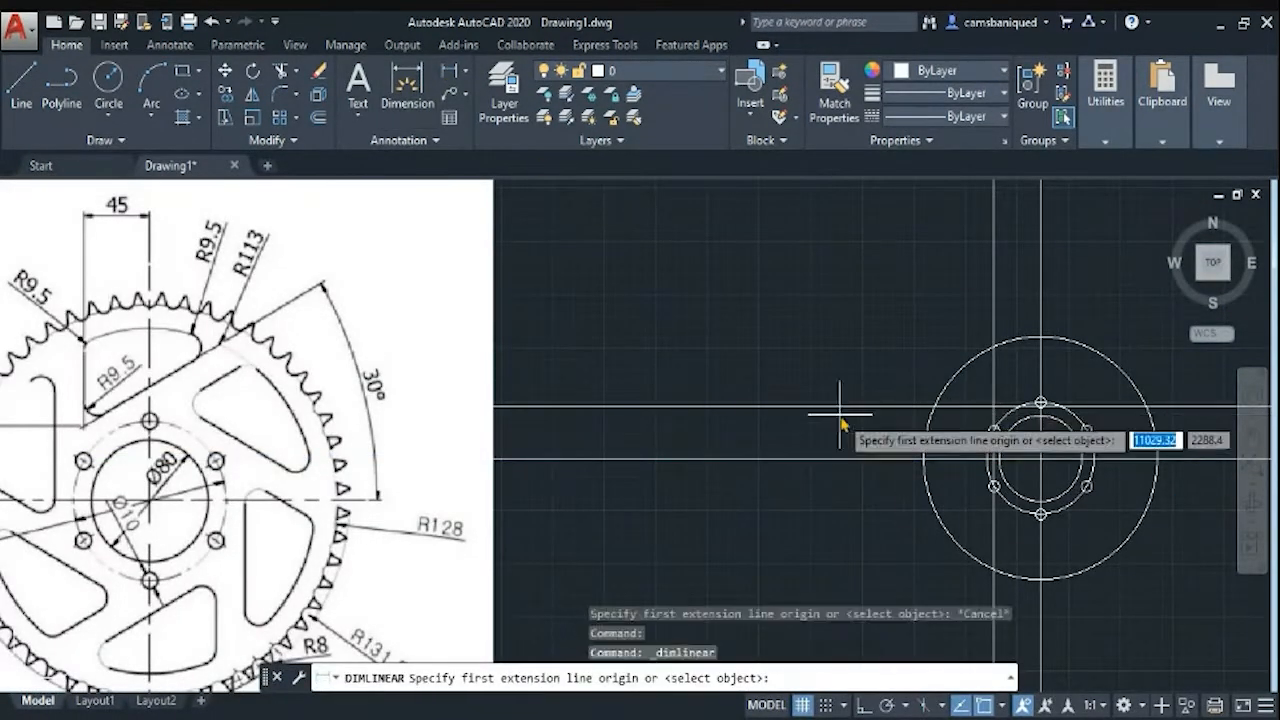
pyautogui.click(838, 408)
pyautogui.press('Escape')
pyautogui.scroll(-5, 1016, 433)
pyautogui.press('Return')
pyautogui.click(951, 423)
pyautogui.press('F8')
pyautogui.press('F11')
pyautogui.click(951, 443)
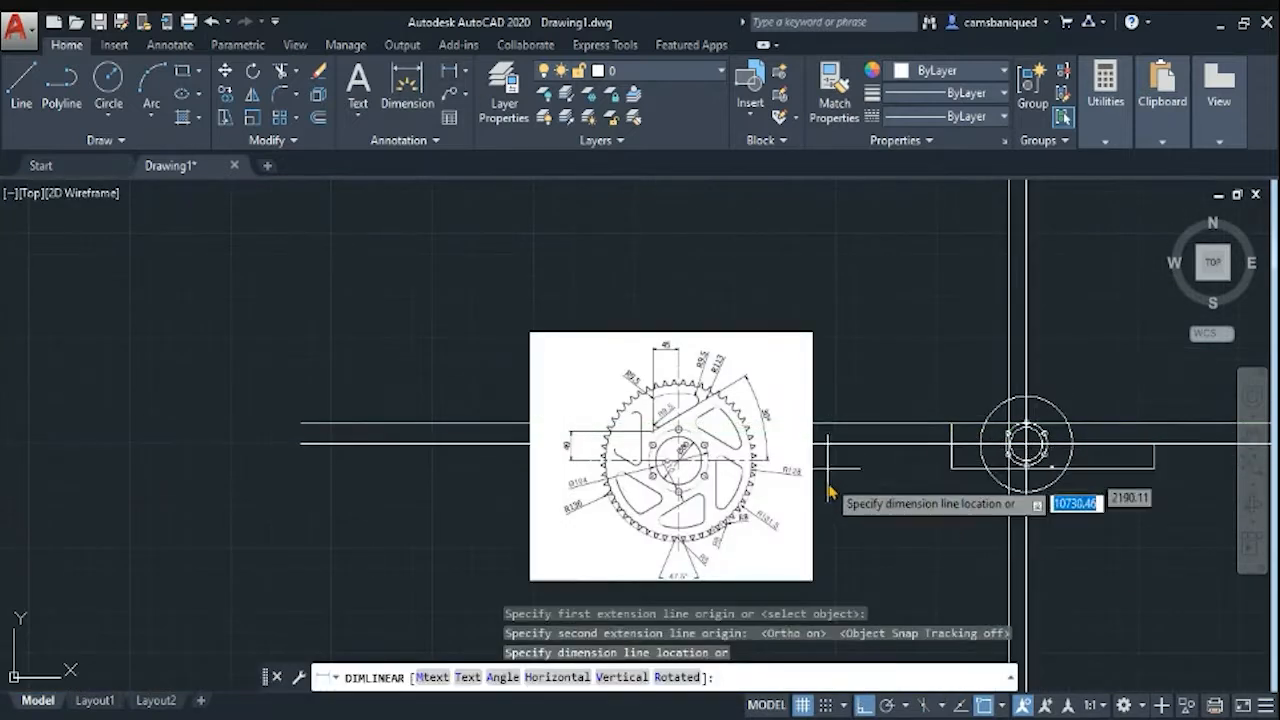
pyautogui.press('Escape')
# Trim the centre lines and offset lines back to the radius 113 circle and erase the leftover segments outside it
pyautogui.write('tr')
pyautogui.press('Return')
pyautogui.press('Return')
pyautogui.click(438, 423)
pyautogui.click(445, 443)
pyautogui.click(824, 422)
pyautogui.click(826, 443)
pyautogui.click(1008, 352)
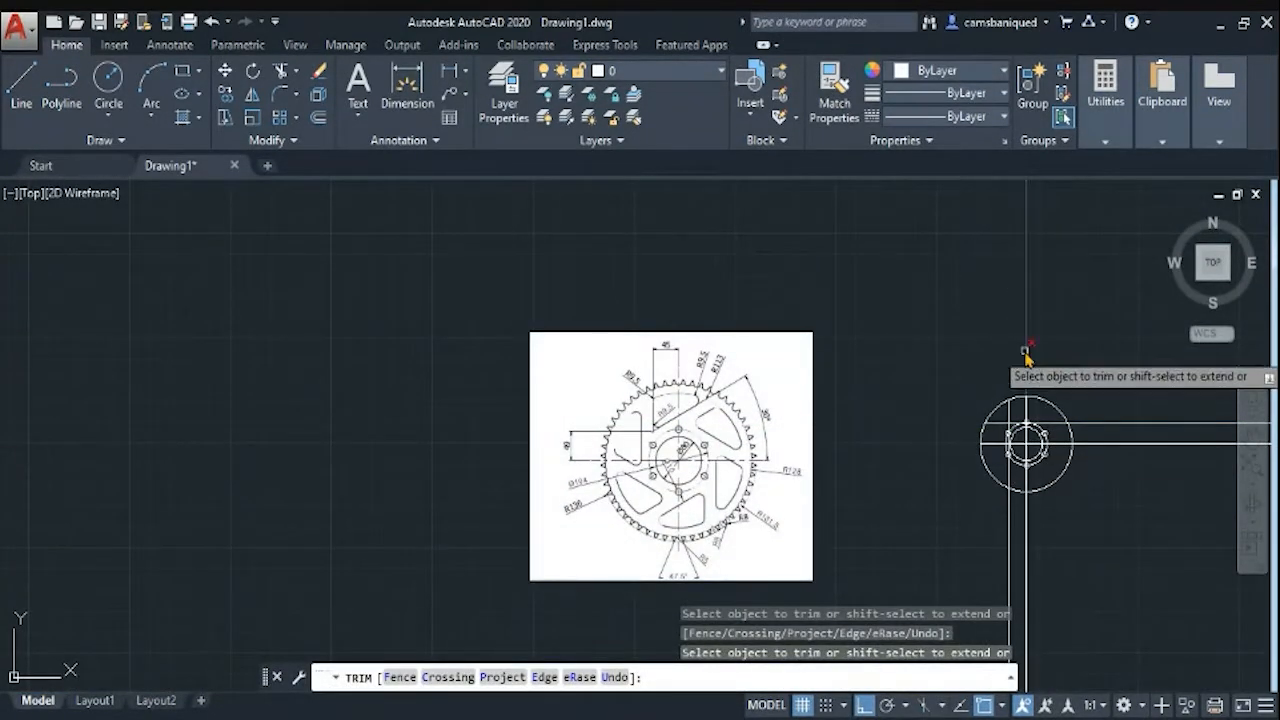
pyautogui.click(1026, 351)
pyautogui.click(1108, 423)
pyautogui.click(1108, 443)
pyautogui.press('Escape')
pyautogui.click(1060, 570)
pyautogui.press('Escape')
pyautogui.scroll(2, 950, 525)
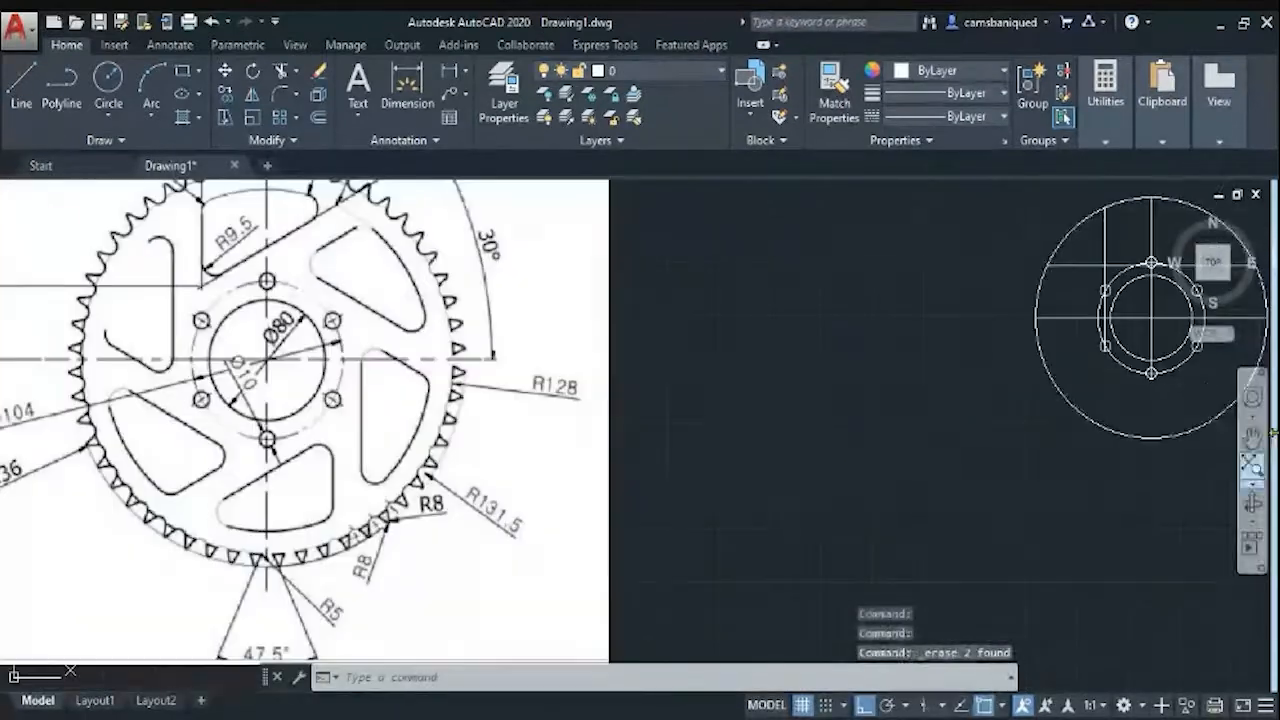
pyautogui.scroll(-1, 515, 388)
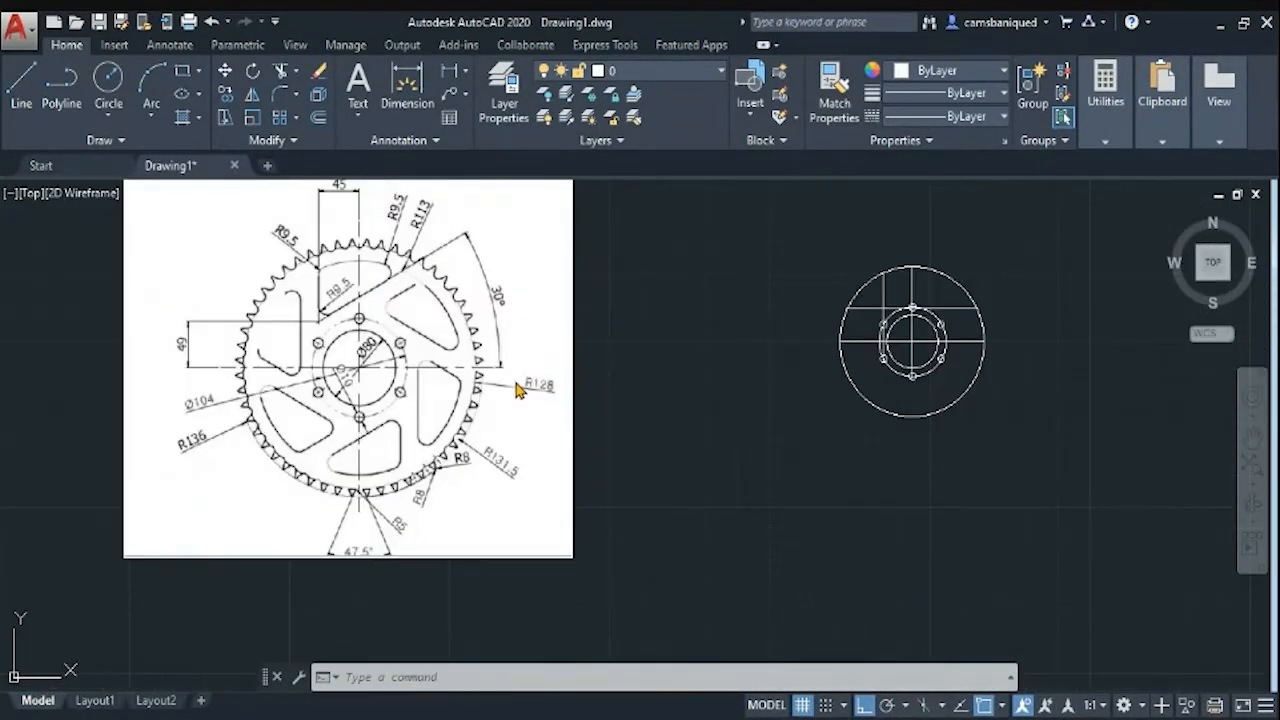
# Fillet the radius 113 circle and the upper end of the vertical offset line with radius 9.5
pyautogui.write('fillet')
pyautogui.press('Return')
pyautogui.write('r')
pyautogui.press('Return')
pyautogui.write('9.5')
pyautogui.press('Return')
pyautogui.click(878, 276)
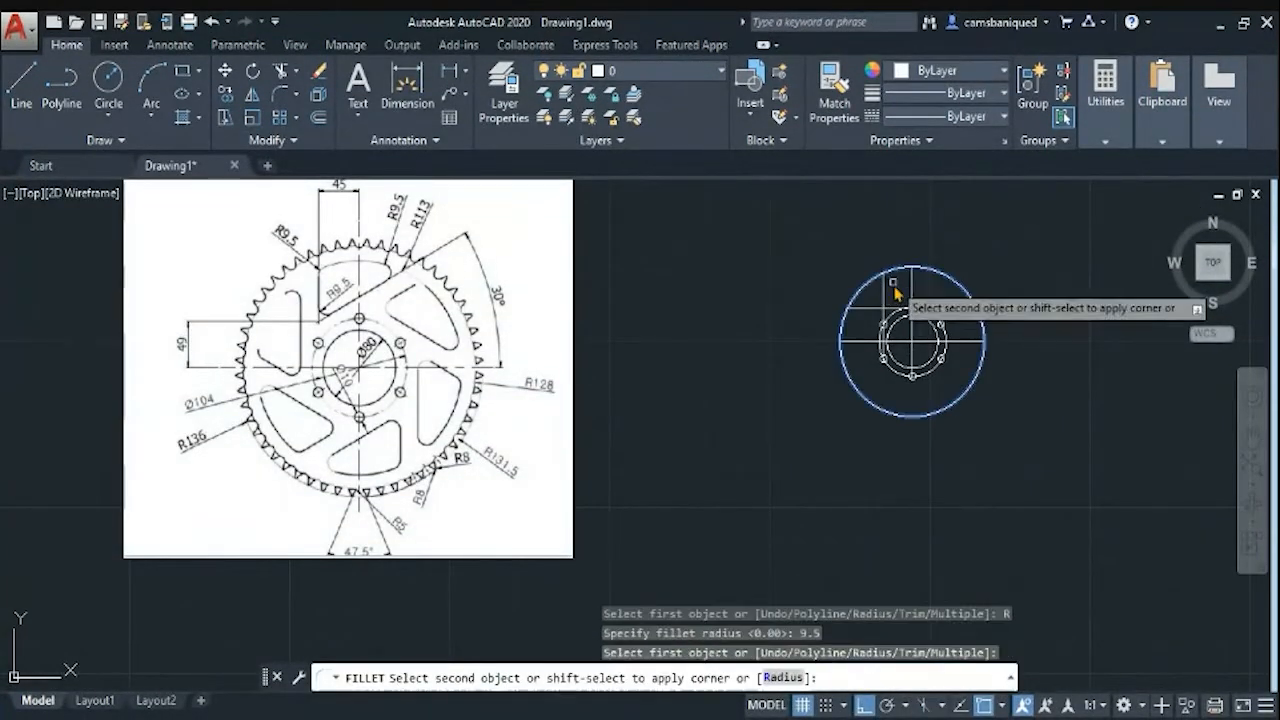
pyautogui.click(884, 293)
pyautogui.scroll(2, 958, 323)
pyautogui.scroll(-1, 606, 355)
pyautogui.moveTo(606, 355); pyautogui.dragTo(843, 385, button='middle')
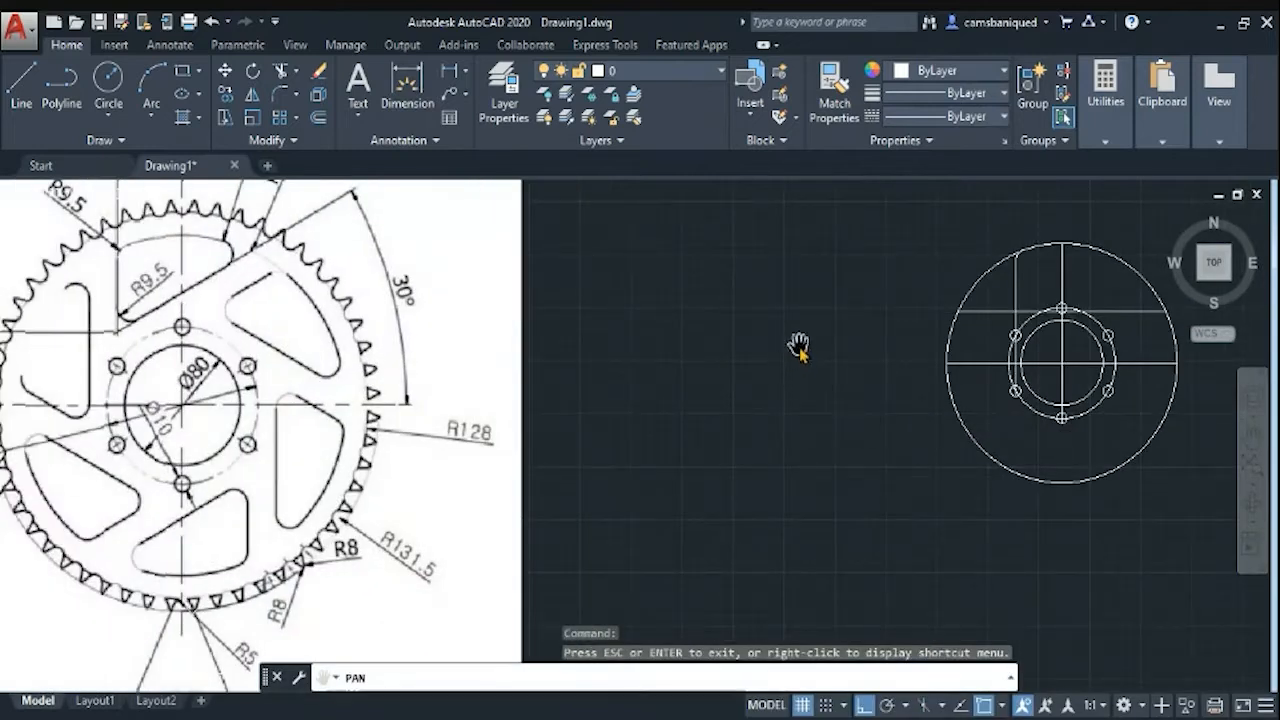
pyautogui.scroll(-1, 594, 385)
# Draw a line rising at 30° from the left end of the horizontal centre line past the radius 113 circle
pyautogui.click(22, 86)
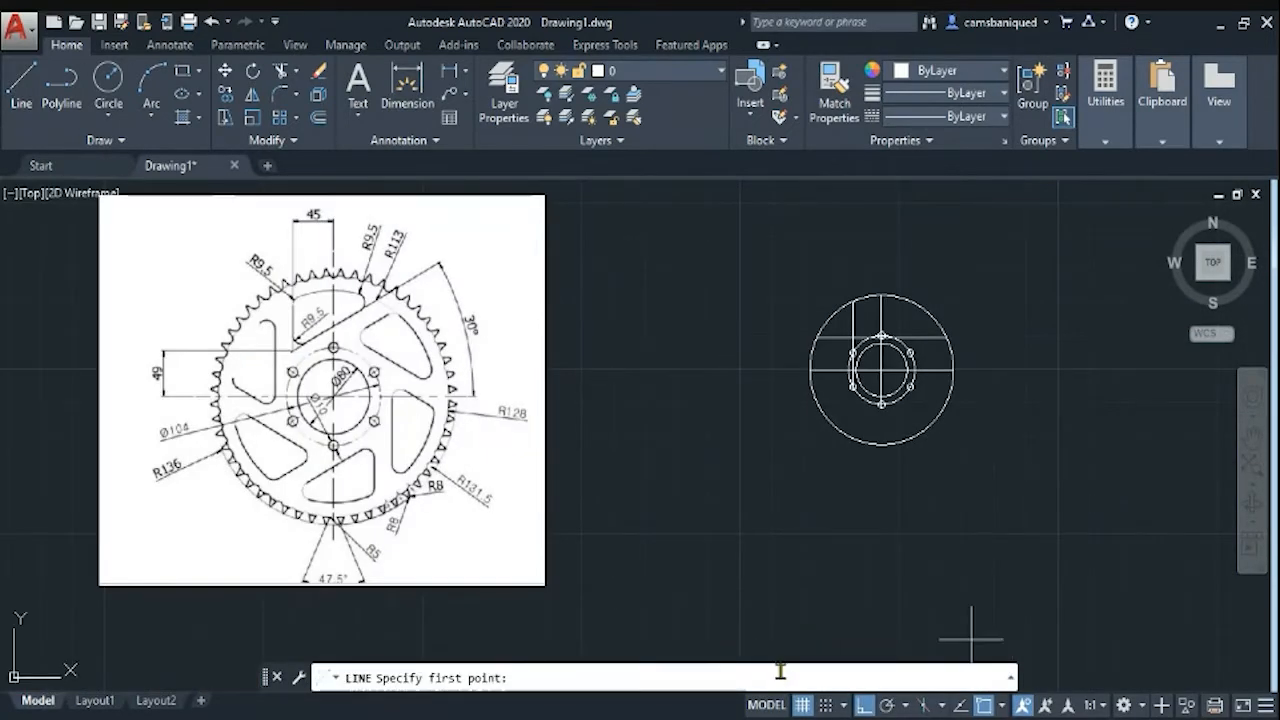
pyautogui.click(862, 708)
pyautogui.click(961, 707)
pyautogui.scroll(4, 875, 334)
pyautogui.moveTo(875, 334); pyautogui.dragTo(633, 432, button='middle')
pyautogui.moveTo(42, 509); pyautogui.dragTo(222, 383, button='middle')
pyautogui.click(22, 86)
pyautogui.click(755, 316)
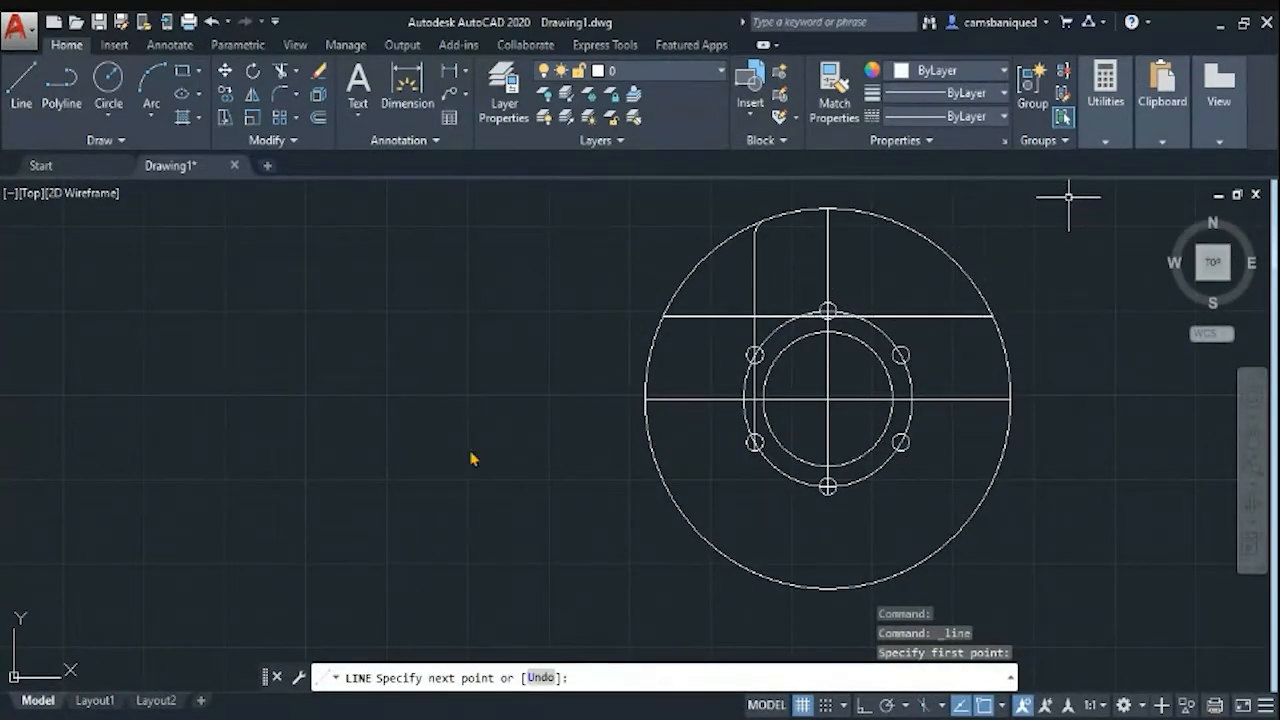
pyautogui.click(22, 86)
pyautogui.click(646, 399)
pyautogui.click(22, 86)
pyautogui.click(646, 399)
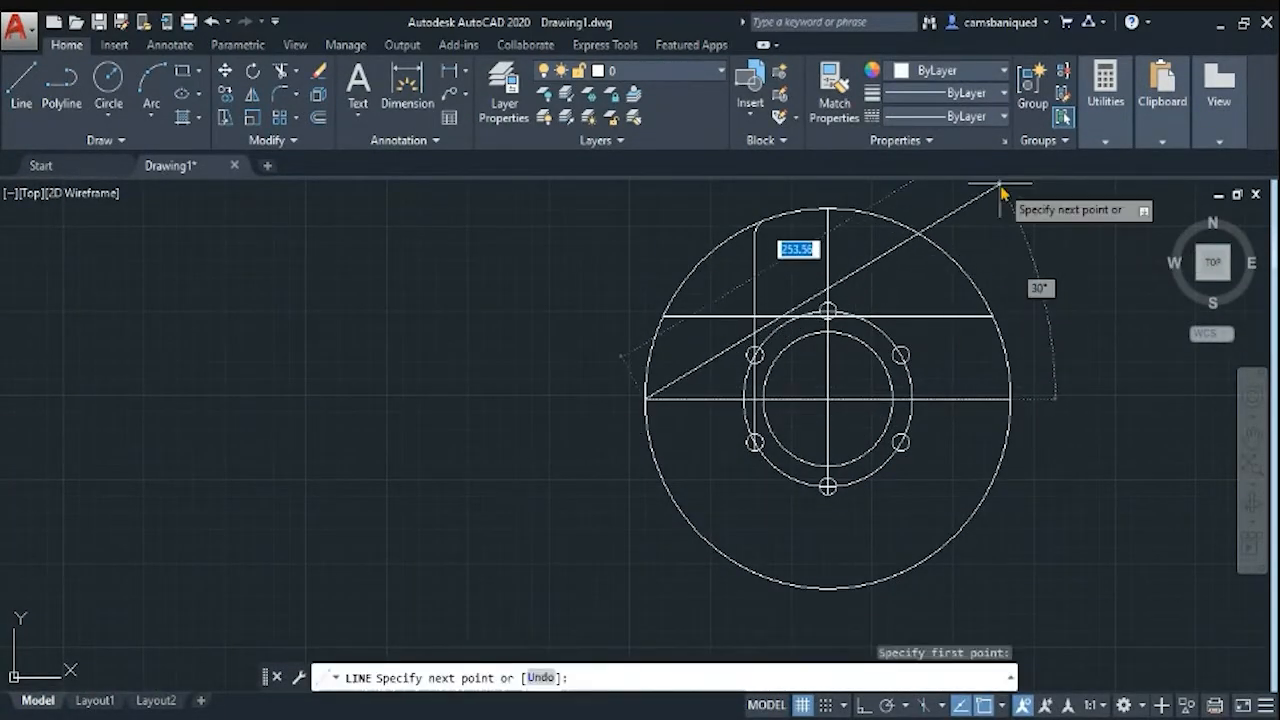
pyautogui.click(1002, 193)
pyautogui.press('Return')
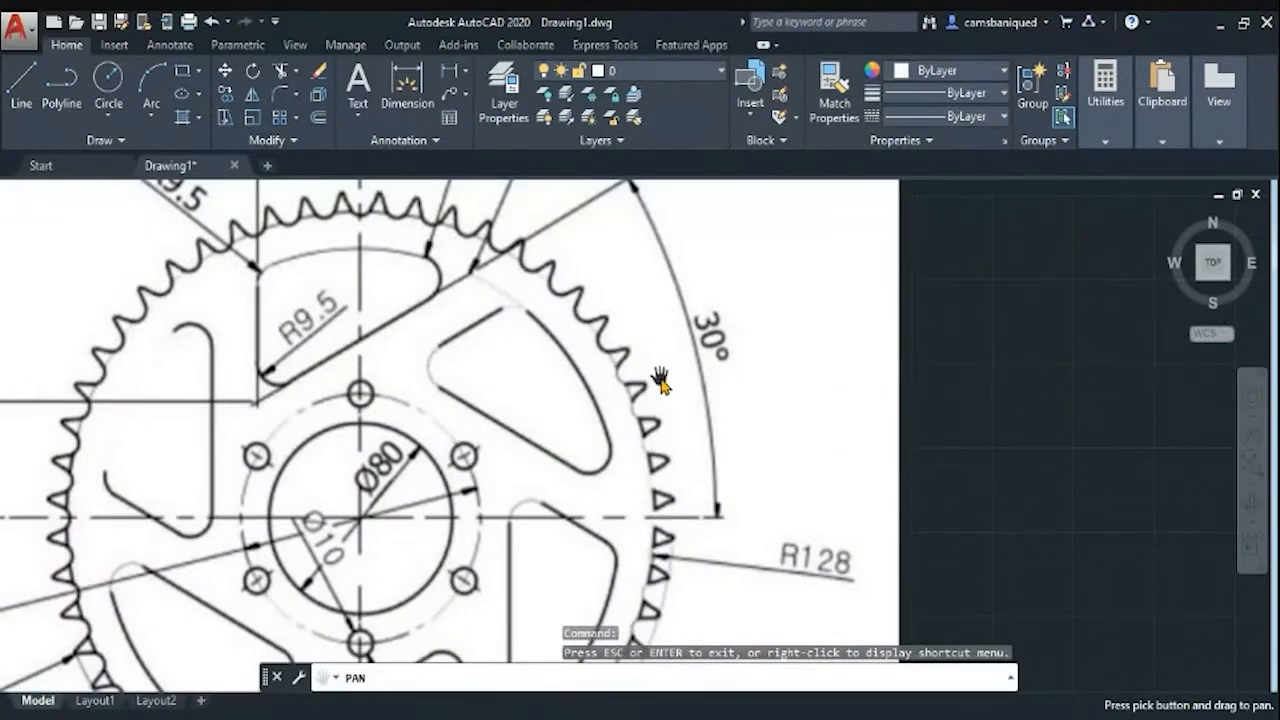
# Offset the horizontal centre line 49 upward
pyautogui.moveTo(660, 380); pyautogui.dragTo(643, 374, button='middle')
pyautogui.scroll(-2, 643, 374)
pyautogui.moveTo(400, 408); pyautogui.dragTo(620, 405, button='middle')
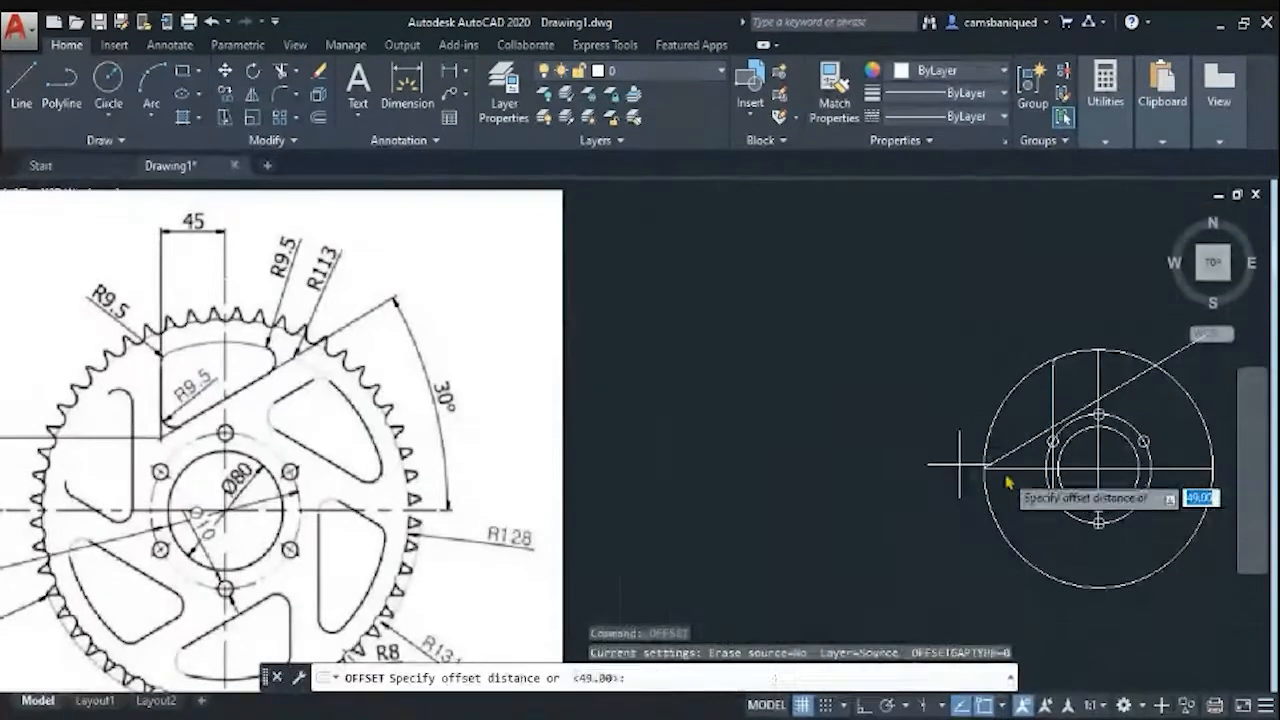
pyautogui.write('49')
pyautogui.press('Return')
pyautogui.click(1020, 467)
pyautogui.click(972, 370)
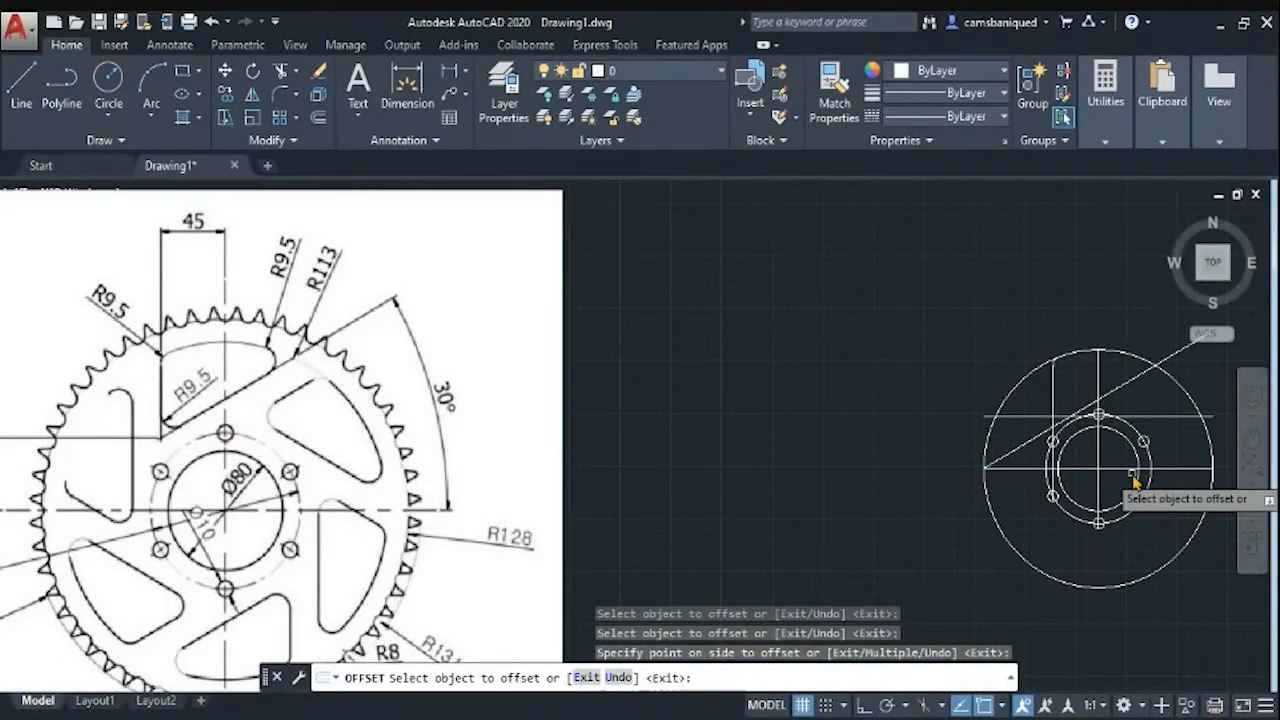
pyautogui.press('Escape')
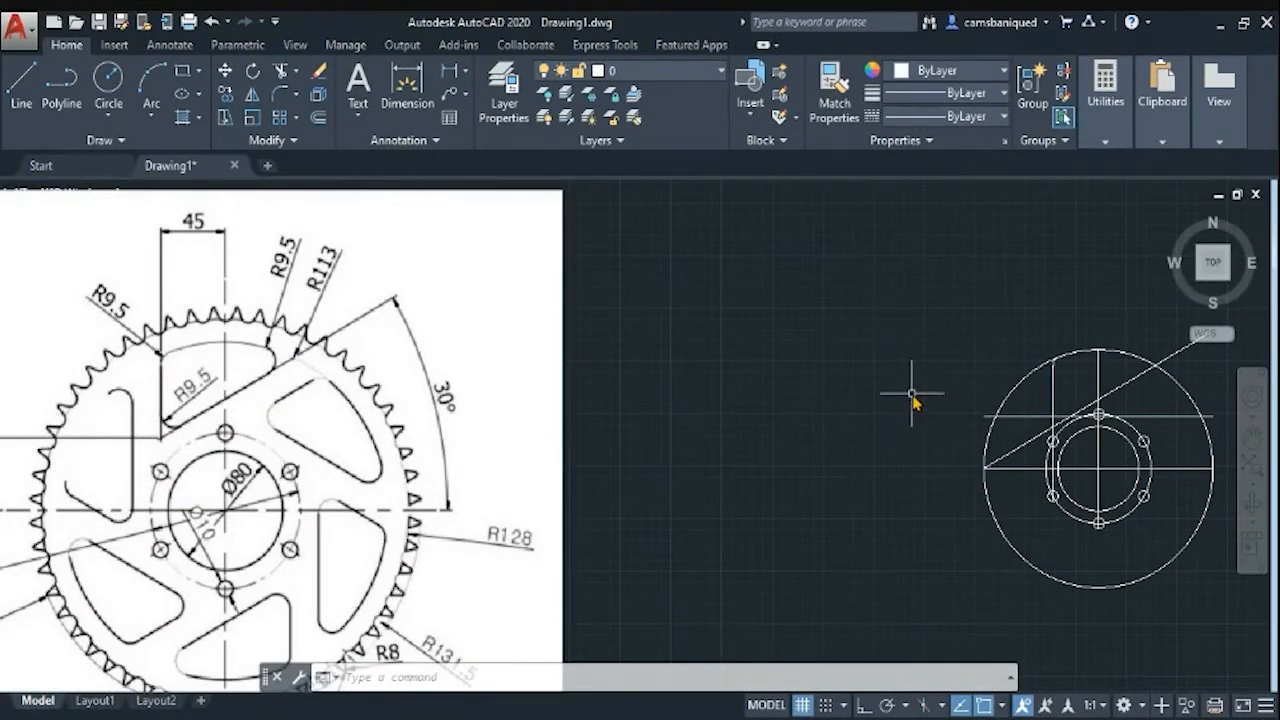
# Fillet the corner between the vertical offset line and the 30° line with radius 9.5
pyautogui.write('f')
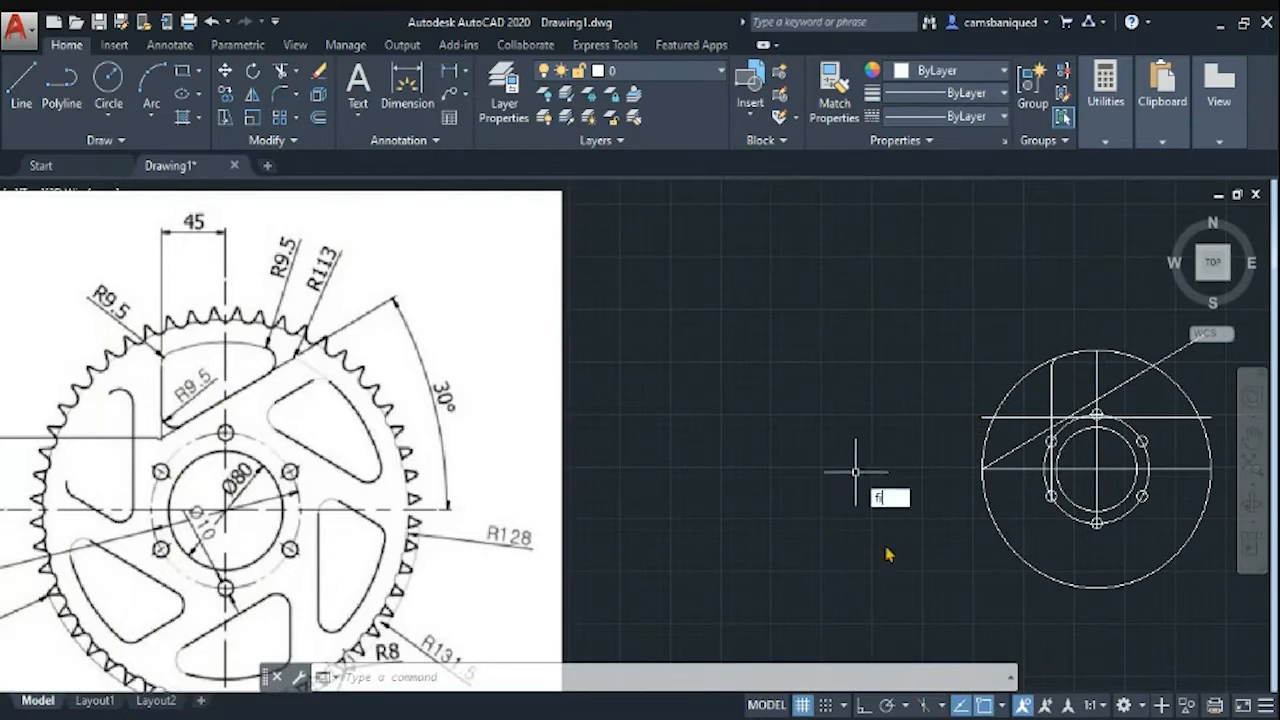
pyautogui.press('Return')
pyautogui.write('R')
pyautogui.press('Return')
pyautogui.write('9.5')
pyautogui.press('Return')
pyautogui.click(1051, 395)
pyautogui.click(1077, 418)
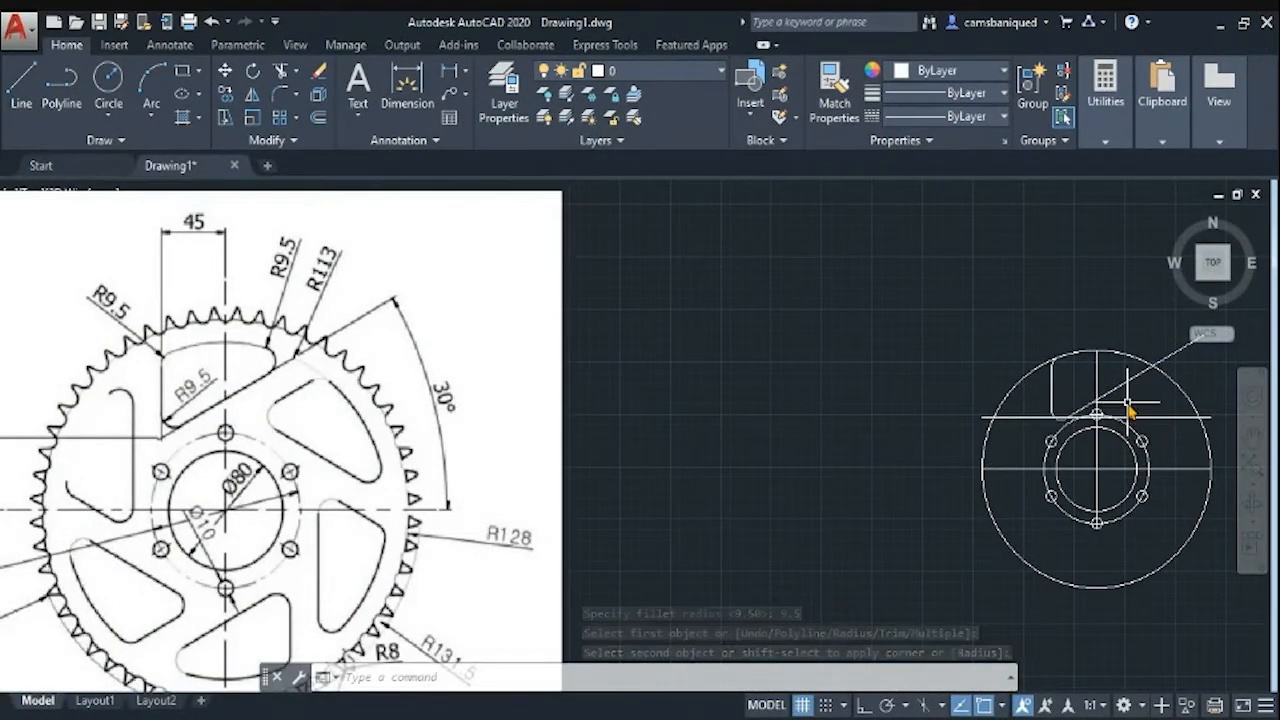
pyautogui.press('Escape')
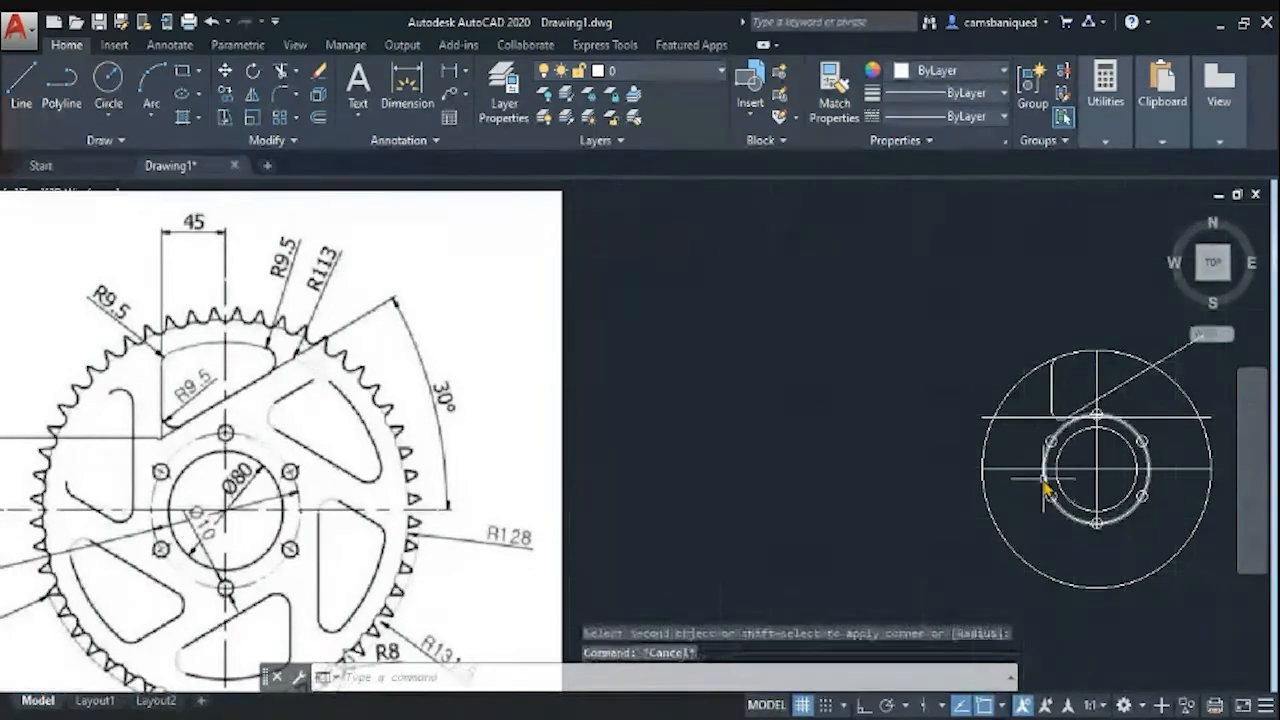
# Undo the last fillet and delete the 30° line
pyautogui.hotkey('ctrl', 'z')
pyautogui.click(1053, 427)
pyautogui.press('Delete')
pyautogui.click(21, 86)
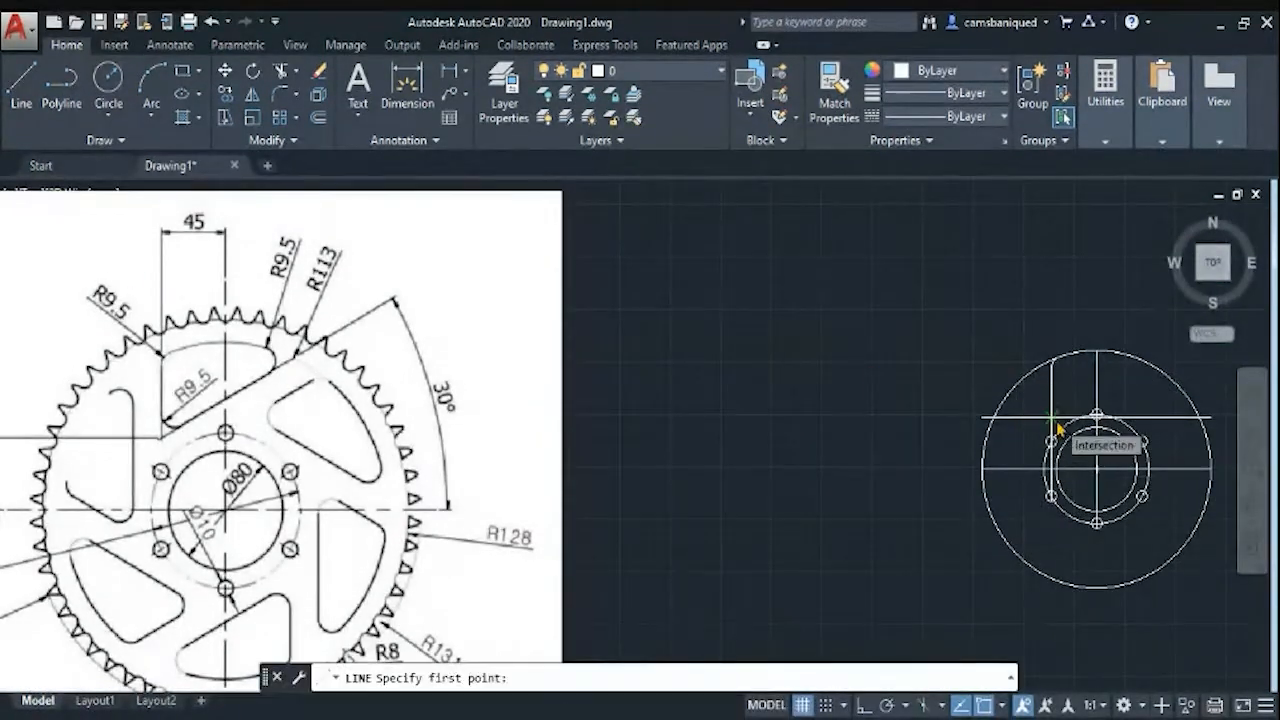
pyautogui.click(1052, 418)
pyautogui.moveTo(1171, 344)
pyautogui.mouseDown(button='middle')
pyautogui.moveTo(1097, 314)
pyautogui.moveTo(1227, 311)
pyautogui.mouseUp(button='middle')
pyautogui.moveTo(833, 303); pyautogui.dragTo(503, 295, button='middle')
pyautogui.press('Escape')
pyautogui.click(21, 86)
pyautogui.click(822, 443)
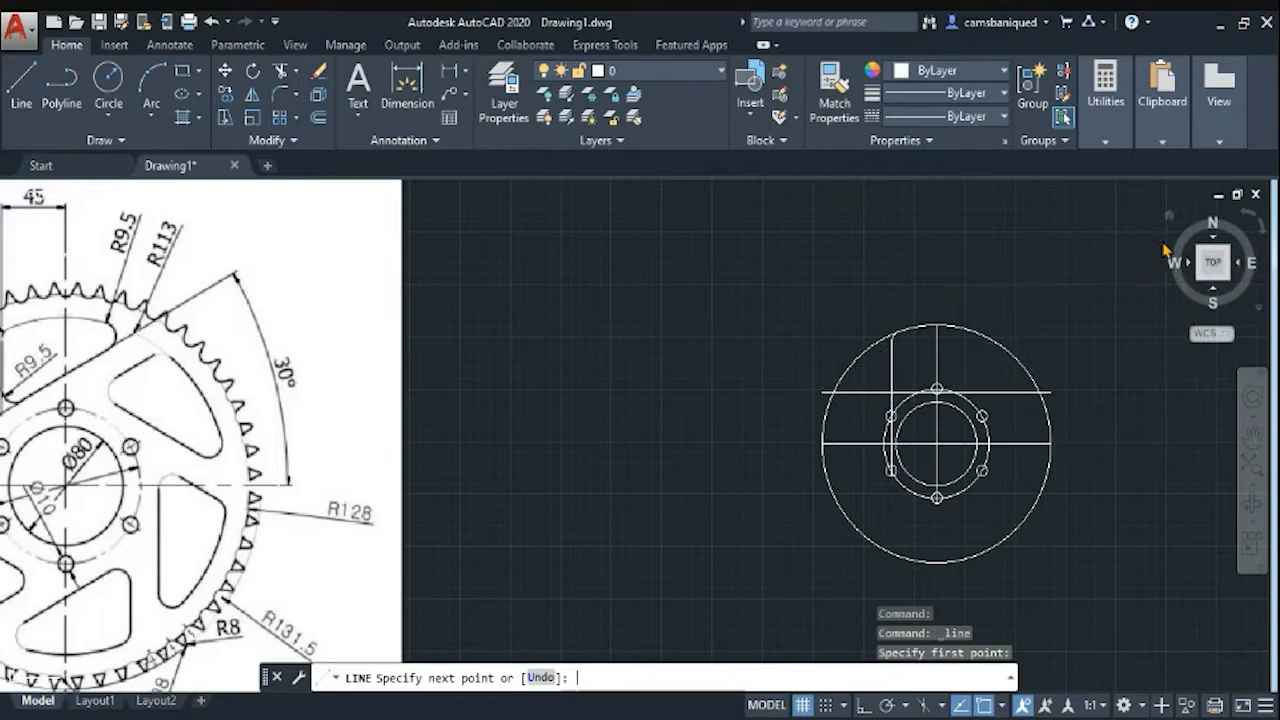
pyautogui.press('Escape')
pyautogui.hotkey('ctrl', 'z')
pyautogui.click(21, 88)
pyautogui.click(848, 443)
pyautogui.press('Escape')
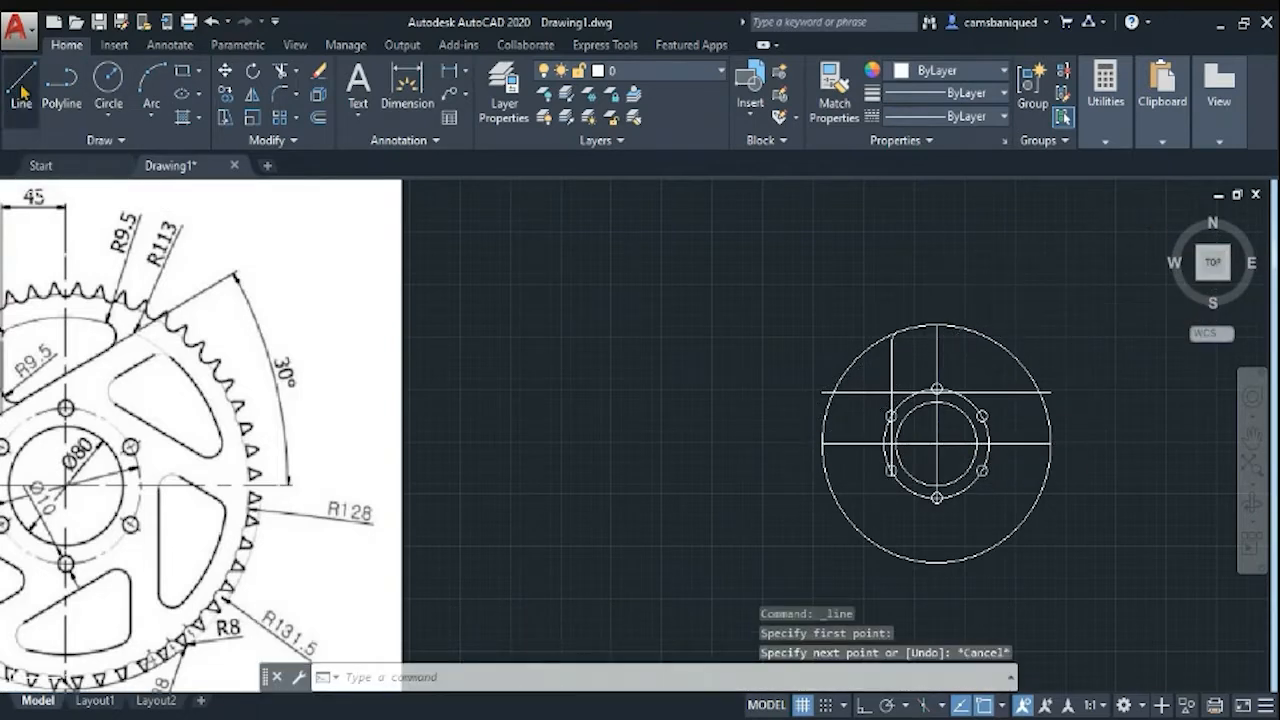
# Draw a line about 300 long at 30° from the point where the horizontal centre line meets the radius 113 circle on the left
pyautogui.click(21, 90)
pyautogui.click(822, 443)
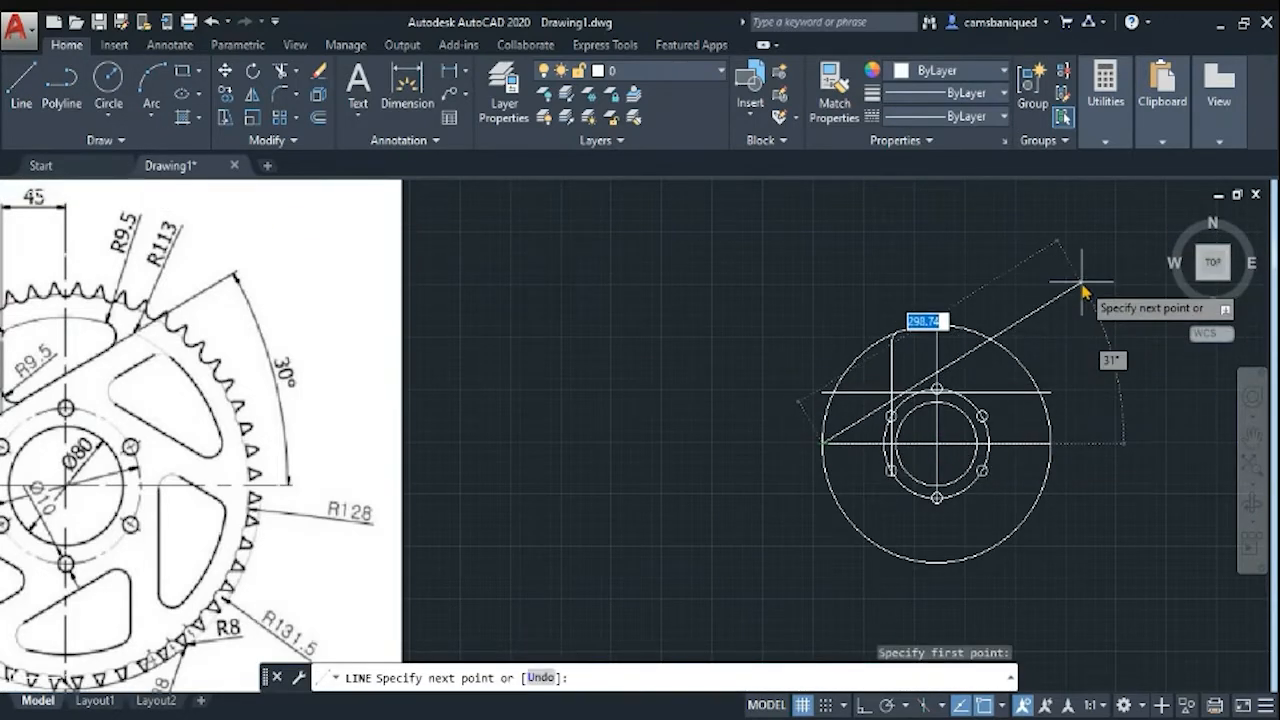
pyautogui.press('Return')
pyautogui.press('Return')
pyautogui.write('fillet')
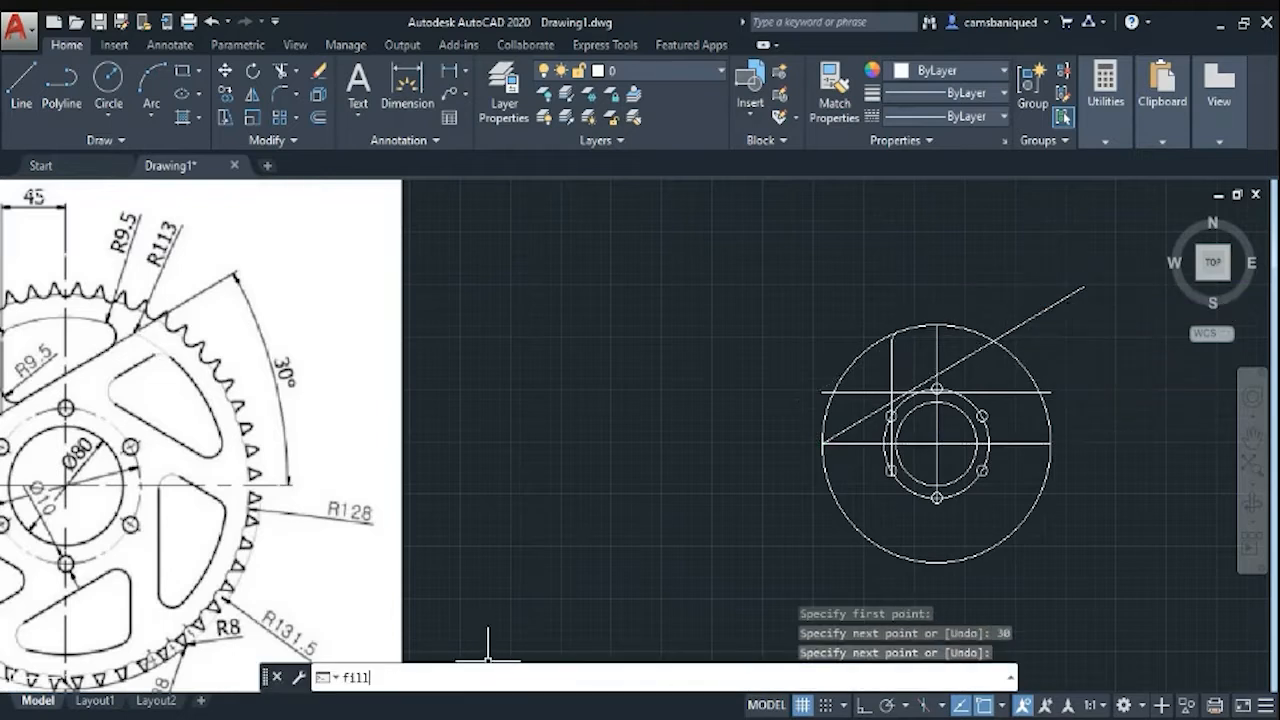
pyautogui.press('Return')
pyautogui.click(654, 678)
pyautogui.write('9.5')
pyautogui.press('Return')
pyautogui.click(900, 391)
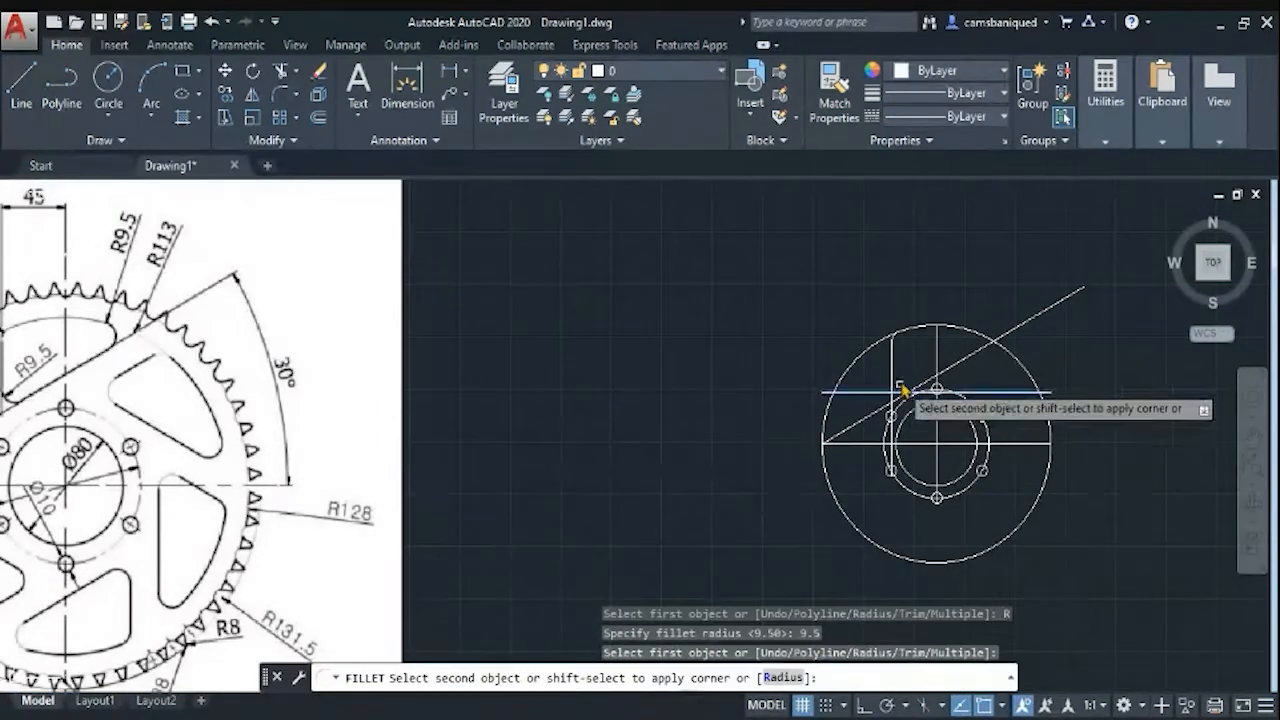
pyautogui.hotkey('ctrl', 'z')
pyautogui.press('Escape')
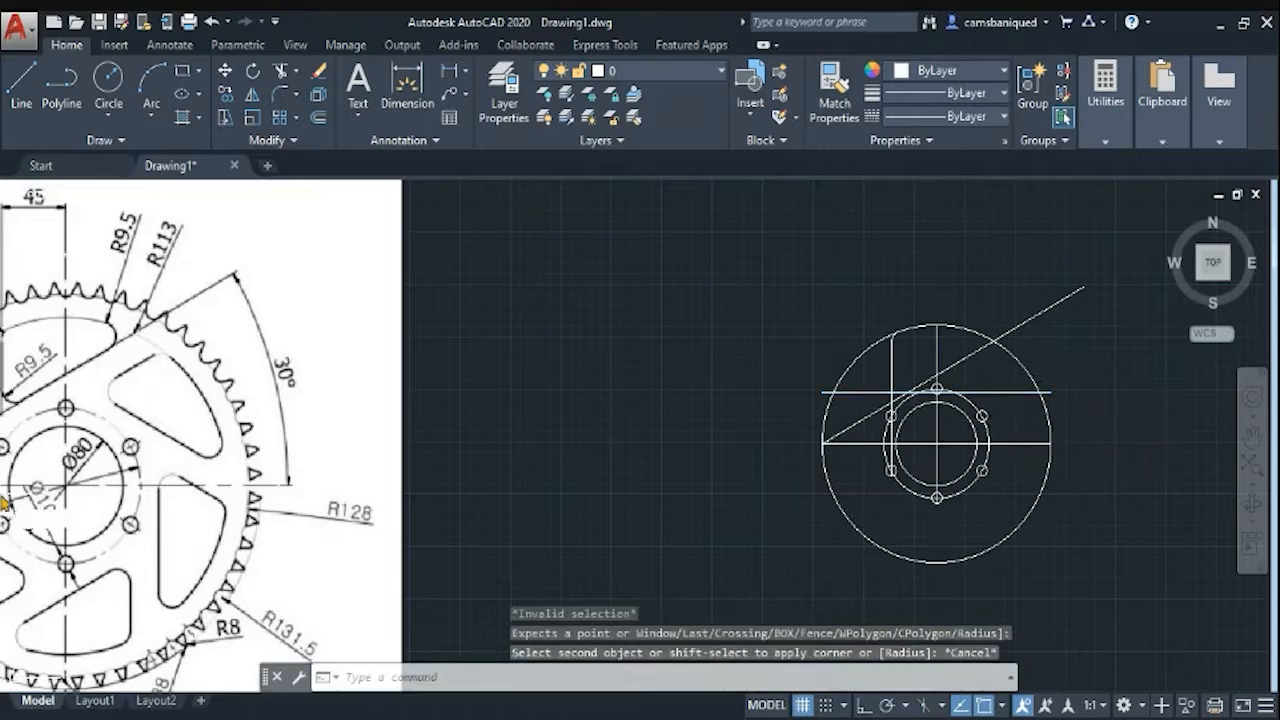
pyautogui.press('Return')
pyautogui.click(919, 385)
pyautogui.hotkey('ctrl', 'z')
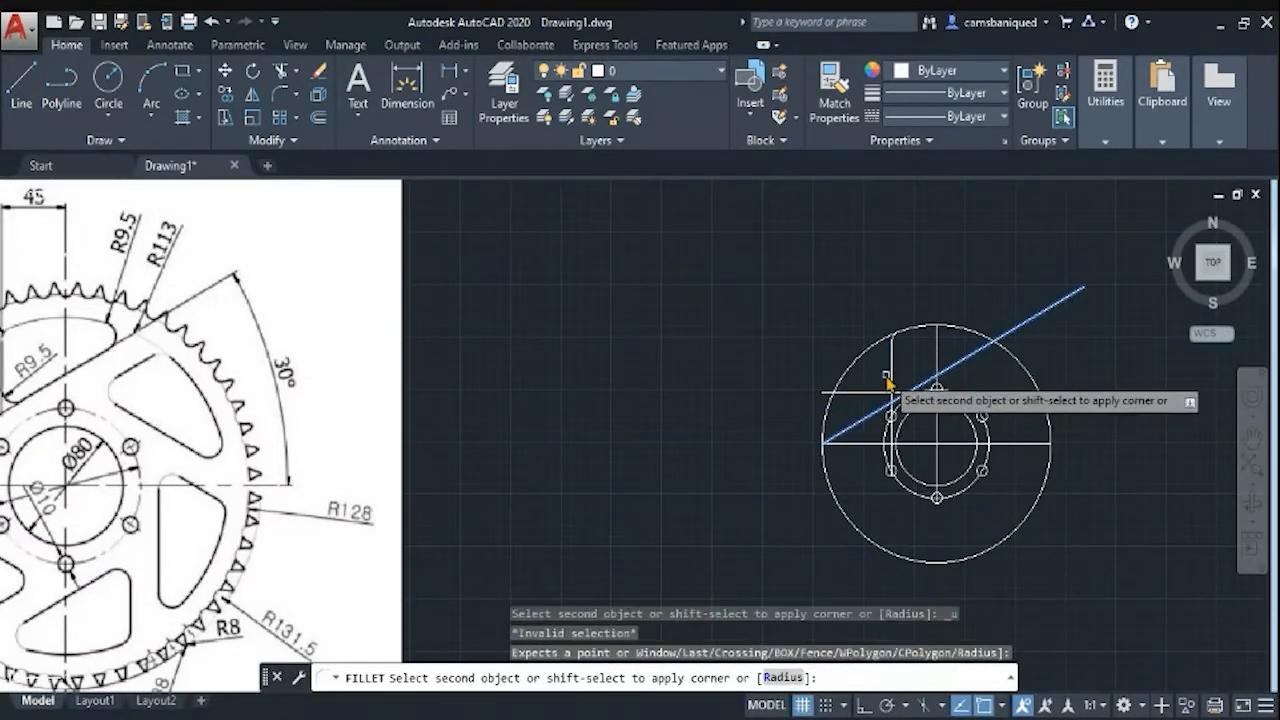
pyautogui.press('Escape')
pyautogui.press('Return')
pyautogui.click(891, 385)
pyautogui.press('Escape')
pyautogui.write('f')
pyautogui.press('Return')
pyautogui.click(891, 393)
pyautogui.press('Escape')
# Fillet the corner between the vertical offset line and the upper horizontal offset line with radius 9.5
pyautogui.write('f')
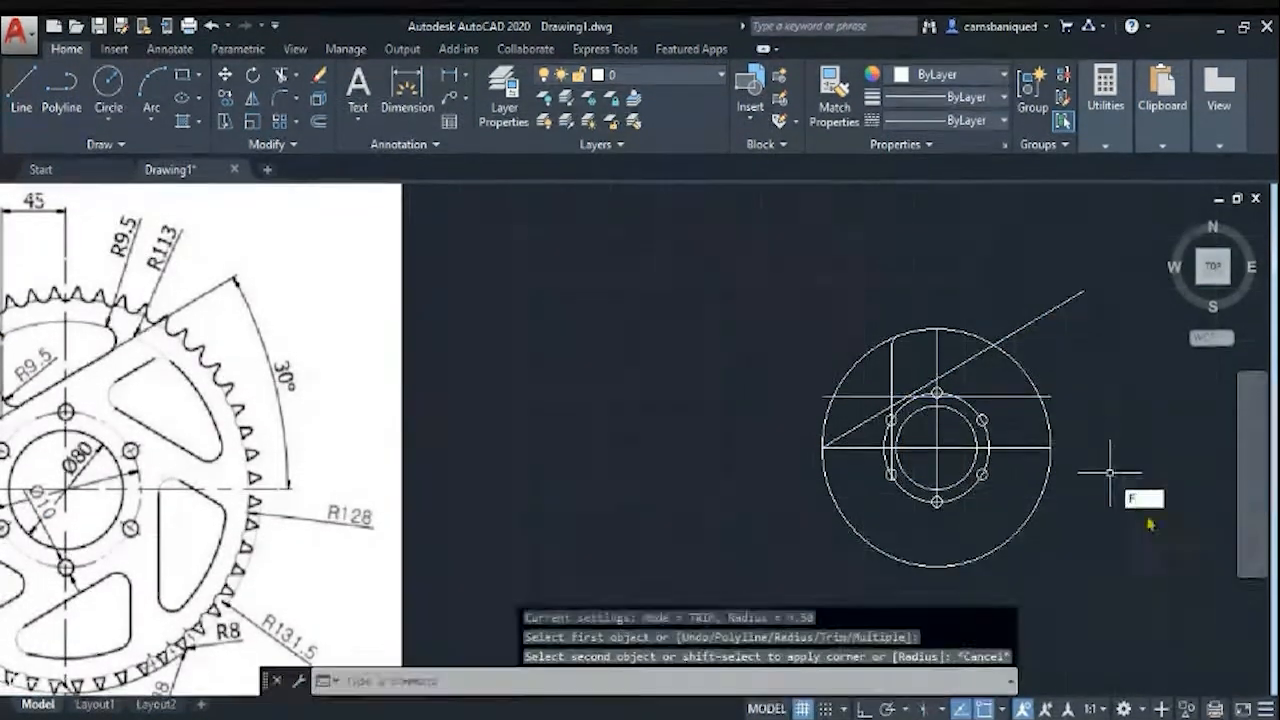
pyautogui.press('Return')
pyautogui.click(891, 384)
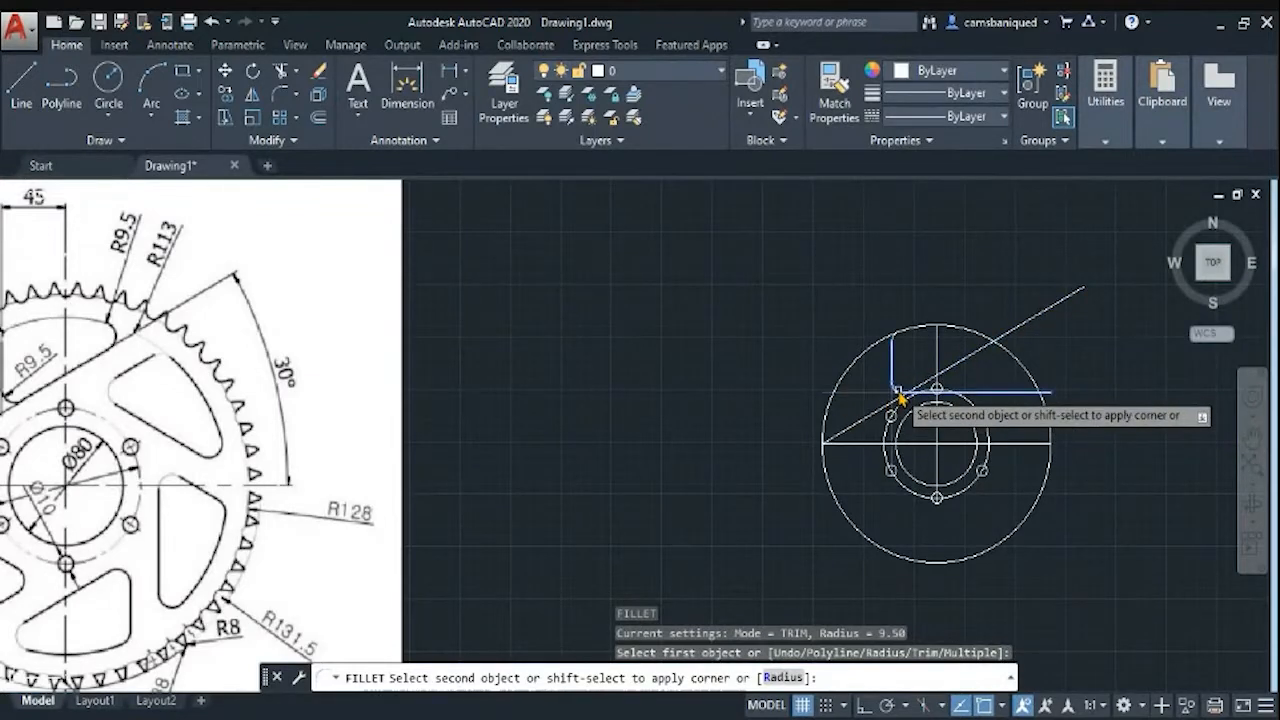
pyautogui.click(899, 394)
pyautogui.write('fi')
pyautogui.press('Return')
pyautogui.press('Escape')
# Fillet the radius 113 circle and the 30° line with radius 9.5
pyautogui.write('f')
pyautogui.press('Return')
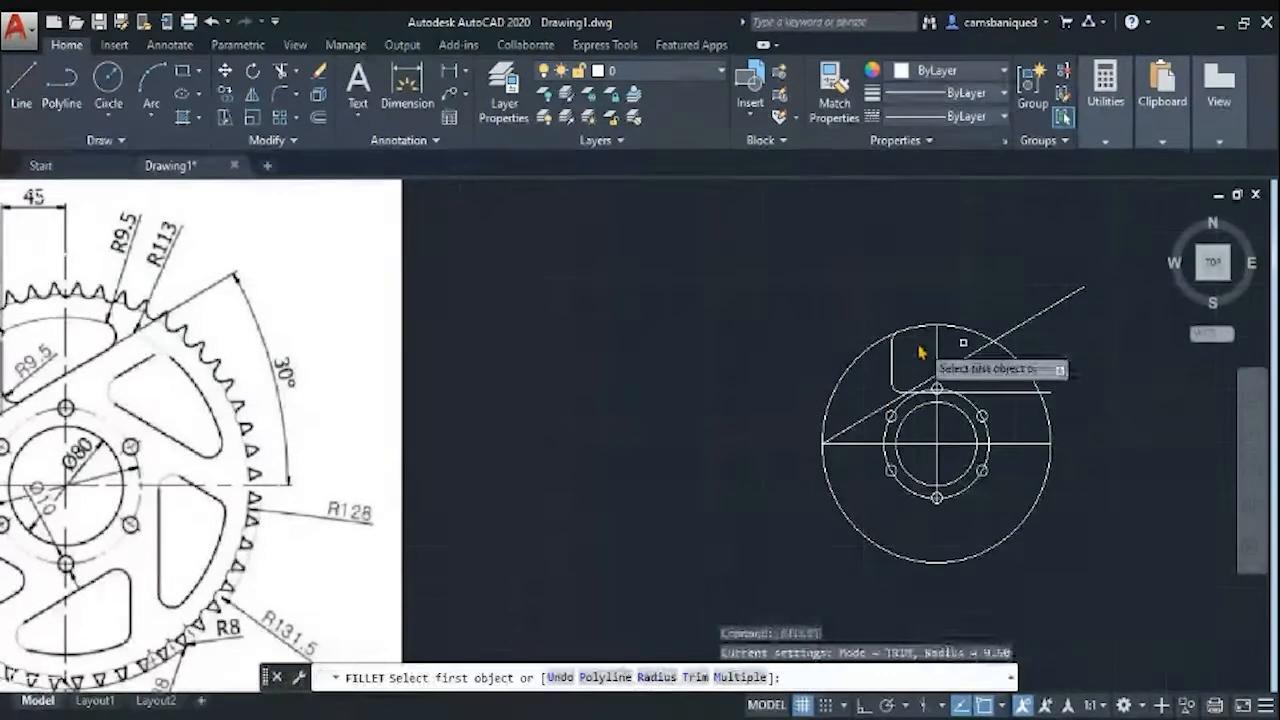
pyautogui.write('9.5')
pyautogui.press('Return')
pyautogui.click(936, 343)
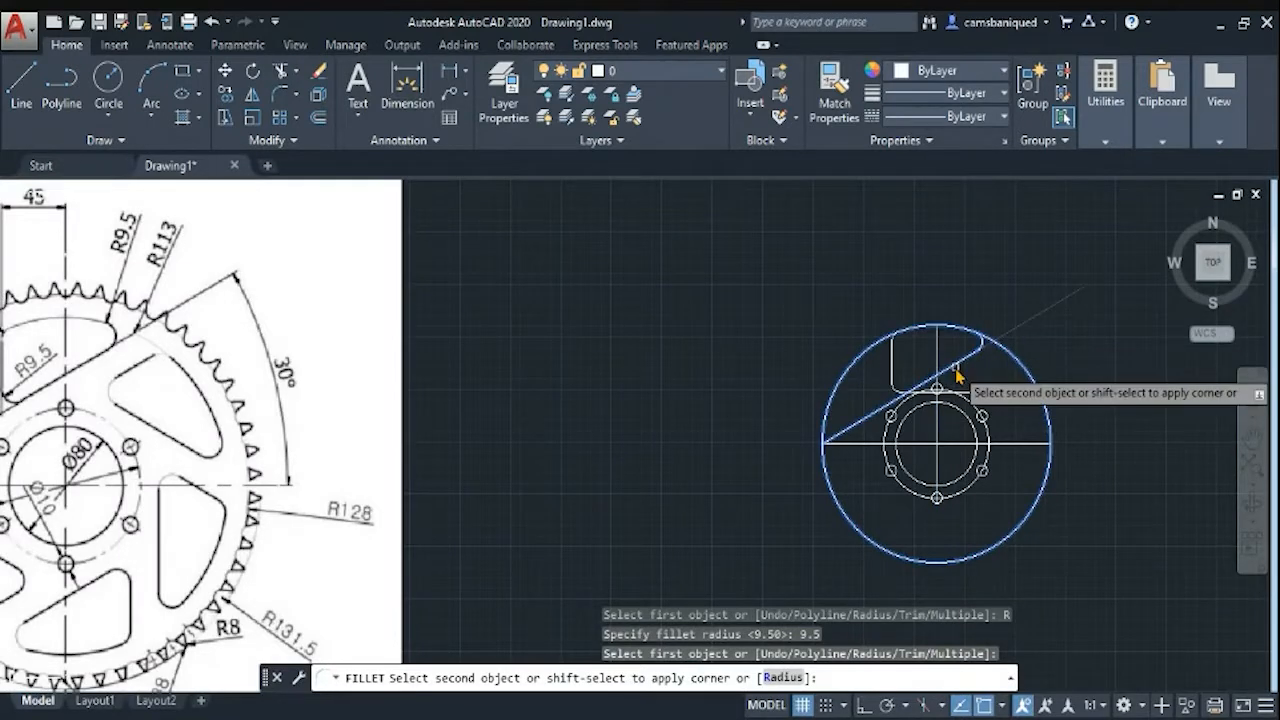
pyautogui.click(955, 368)
# Undo the last fillets on the pocket outline, back to the untrimmed 30° line and offset lines
pyautogui.write('f')
pyautogui.press('Return')
pyautogui.click(892, 365)
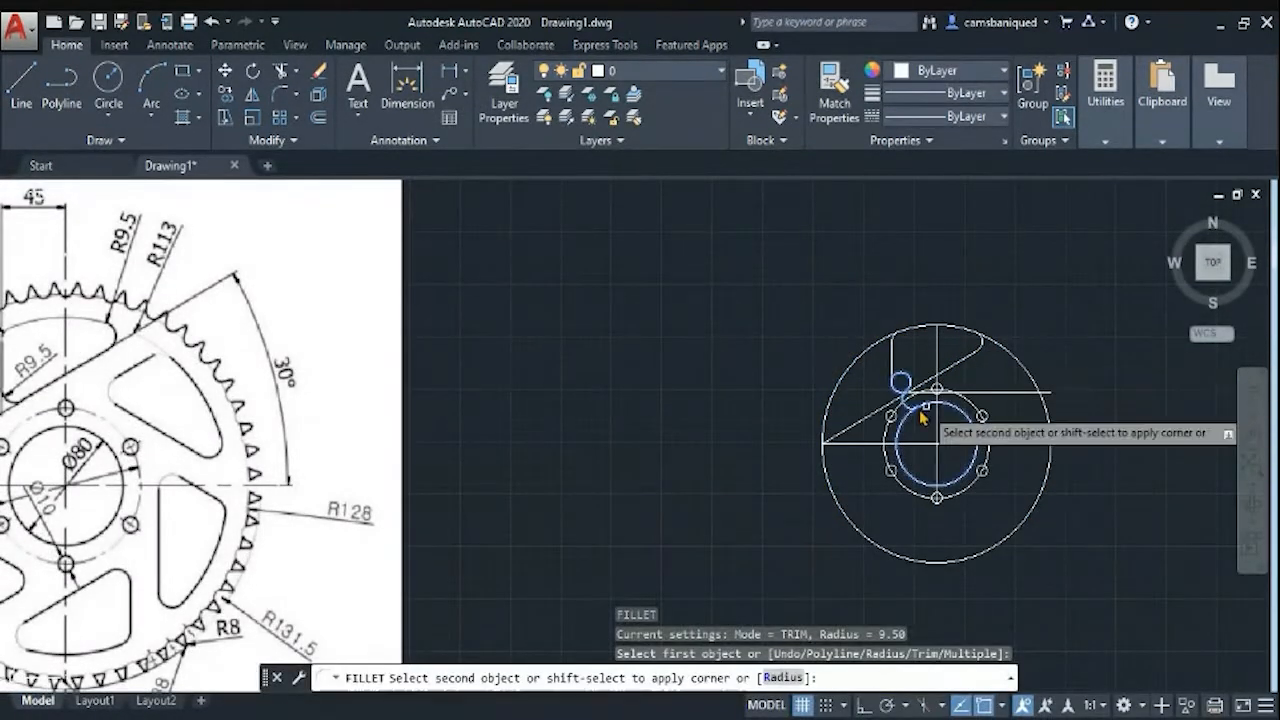
pyautogui.press('Escape')
pyautogui.hotkey('ctrl', 'z')
pyautogui.hotkey('ctrl', 'z')
pyautogui.hotkey('ctrl', 'z')
pyautogui.hotkey('ctrl', 'z')
pyautogui.hotkey('ctrl', 'z')
# Trim the vertical offset line and the 30° line beyond their intersection, and trim the upper horizontal offset line around the pocket corner
pyautogui.write('tr')
pyautogui.press('Return')
pyautogui.press('Return')
pyautogui.click(940, 385)
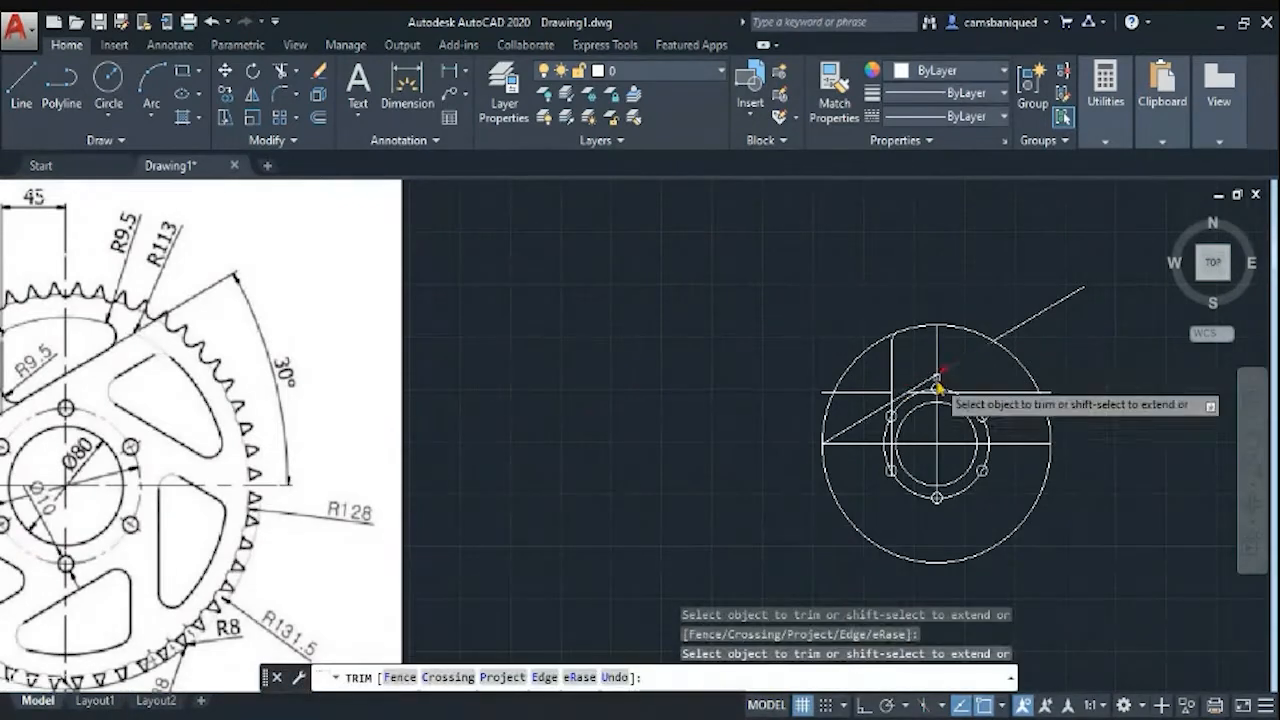
pyautogui.scroll(4, 903, 378)
pyautogui.click(932, 429)
pyautogui.scroll(-4, 987, 321)
pyautogui.scroll(5, 955, 363)
pyautogui.hotkey('ctrl', 'z')
pyautogui.scroll(-5, 1010, 375)
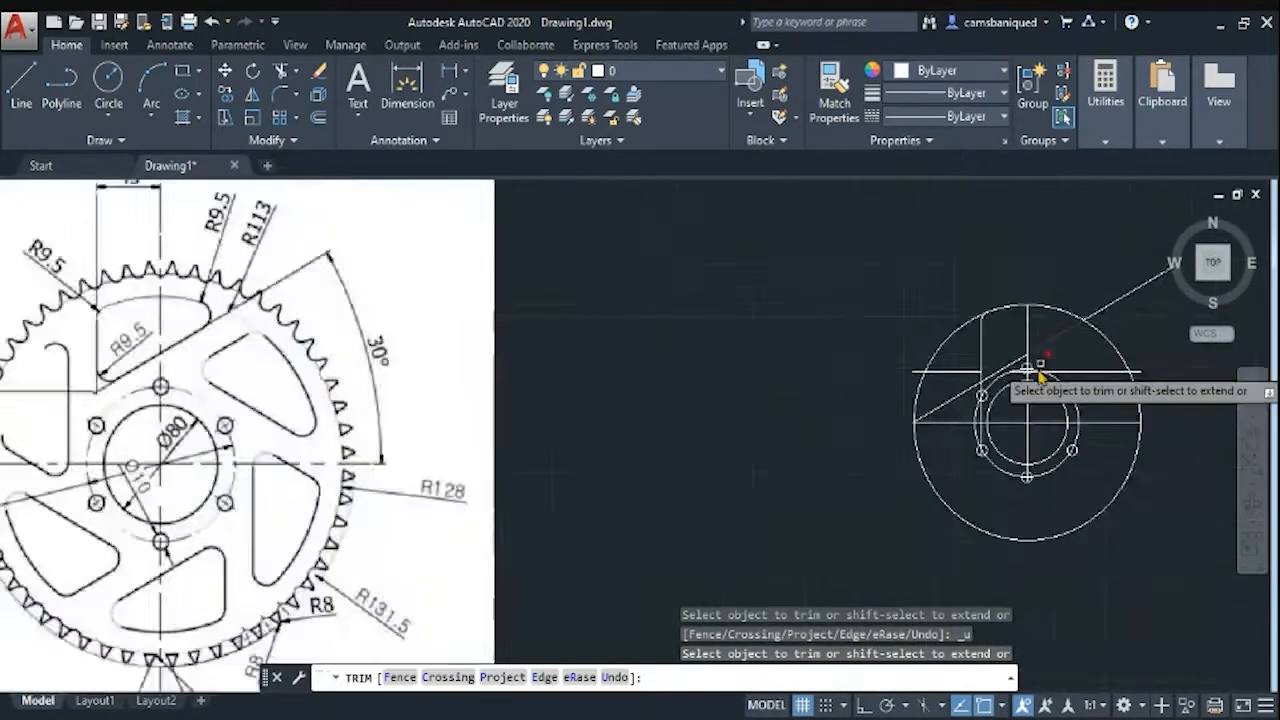
pyautogui.scroll(6, 962, 374)
pyautogui.click(1038, 427)
pyautogui.scroll(-5, 1085, 447)
# Fillet the corner between the vertical offset line and the 30° line with radius 9.5
pyautogui.write('f')
pyautogui.press('Return')
pyautogui.write('r')
pyautogui.press('Return')
pyautogui.write('9.5')
pyautogui.press('Return')
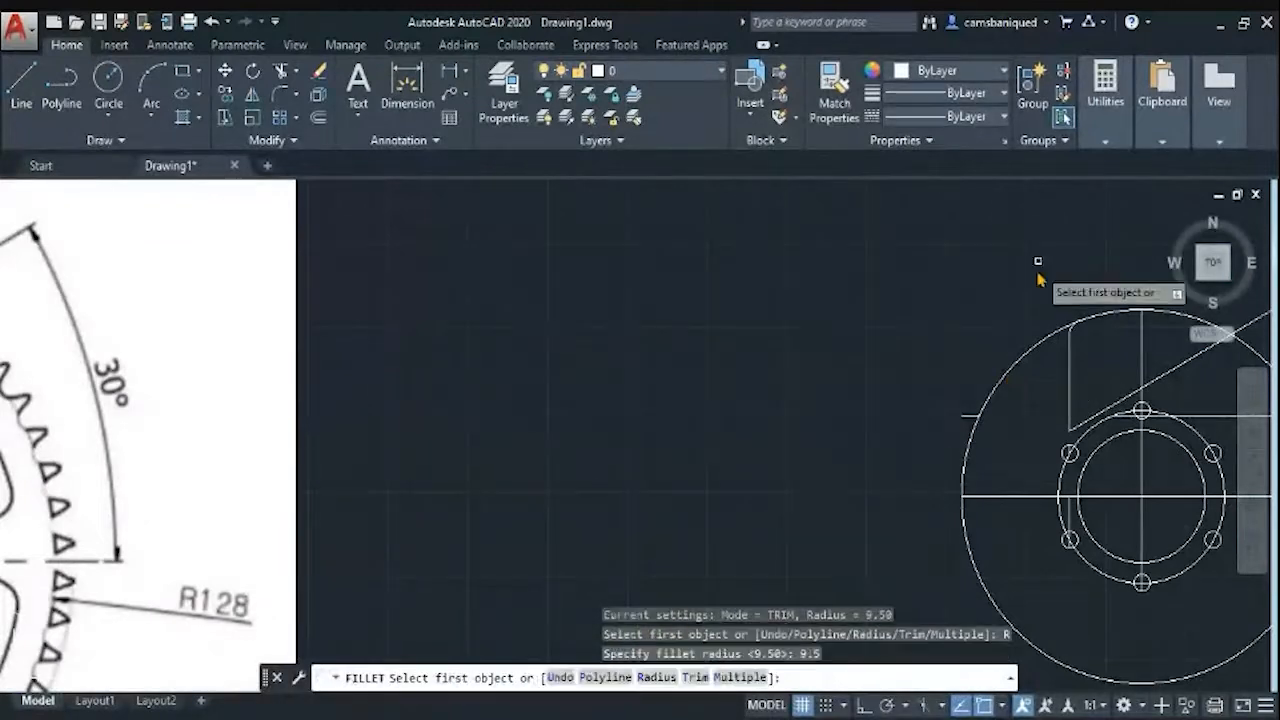
pyautogui.click(1070, 398)
pyautogui.moveTo(1139, 402); pyautogui.dragTo(907, 404, button='middle')
pyautogui.rightClick(692, 258)
pyautogui.click(722, 277)
# Fillet the 30° line and the radius 113 circle at the pocket's upper corner
pyautogui.write('fi')
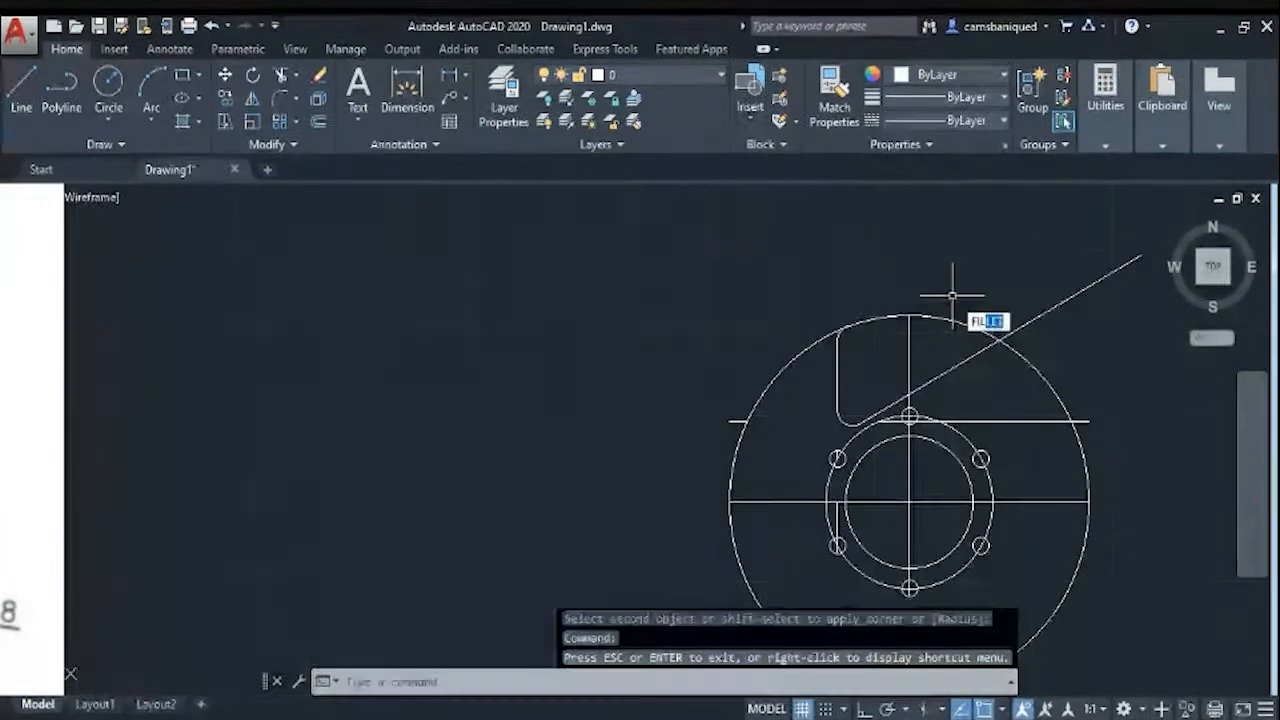
pyautogui.press('Return')
pyautogui.click(948, 365)
pyautogui.click(968, 321)
pyautogui.scroll(-5, 880, 330)
pyautogui.scroll(3, 694, 337)
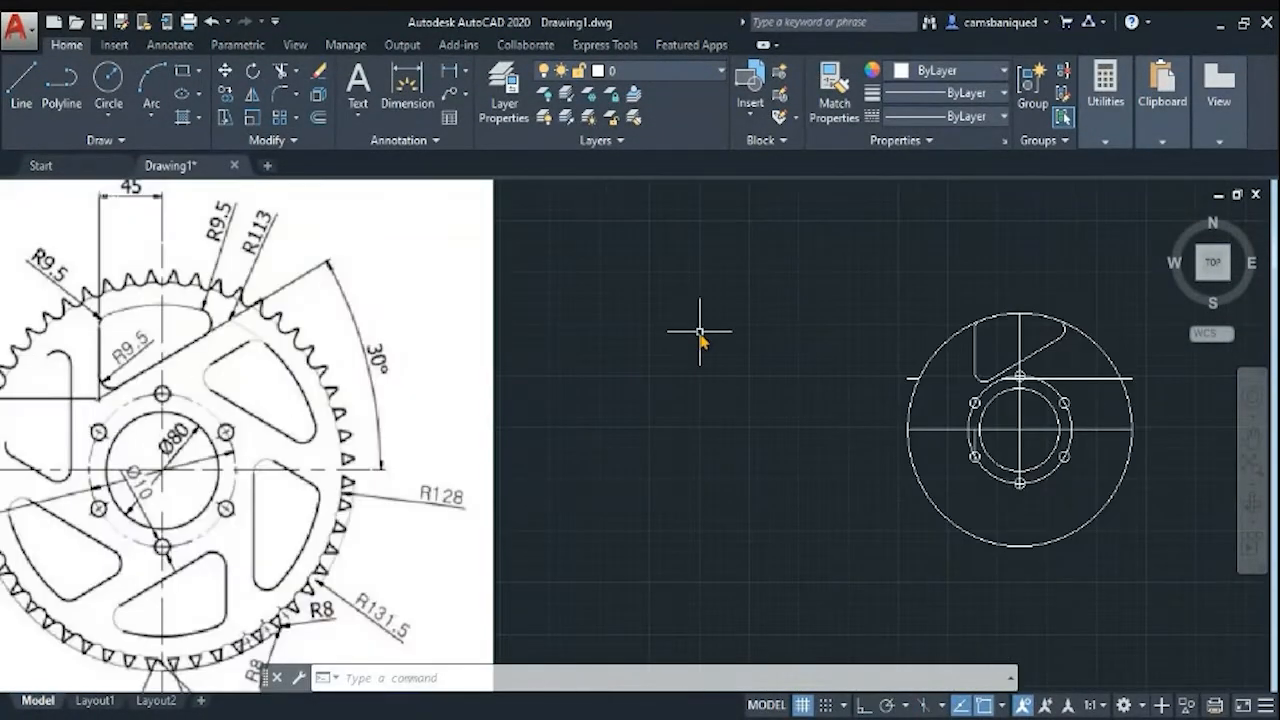
# Draw a line at 30° from the left end of the horizontal centerline, extending past the radius 113 circle
pyautogui.write('o')
pyautogui.press('Return')
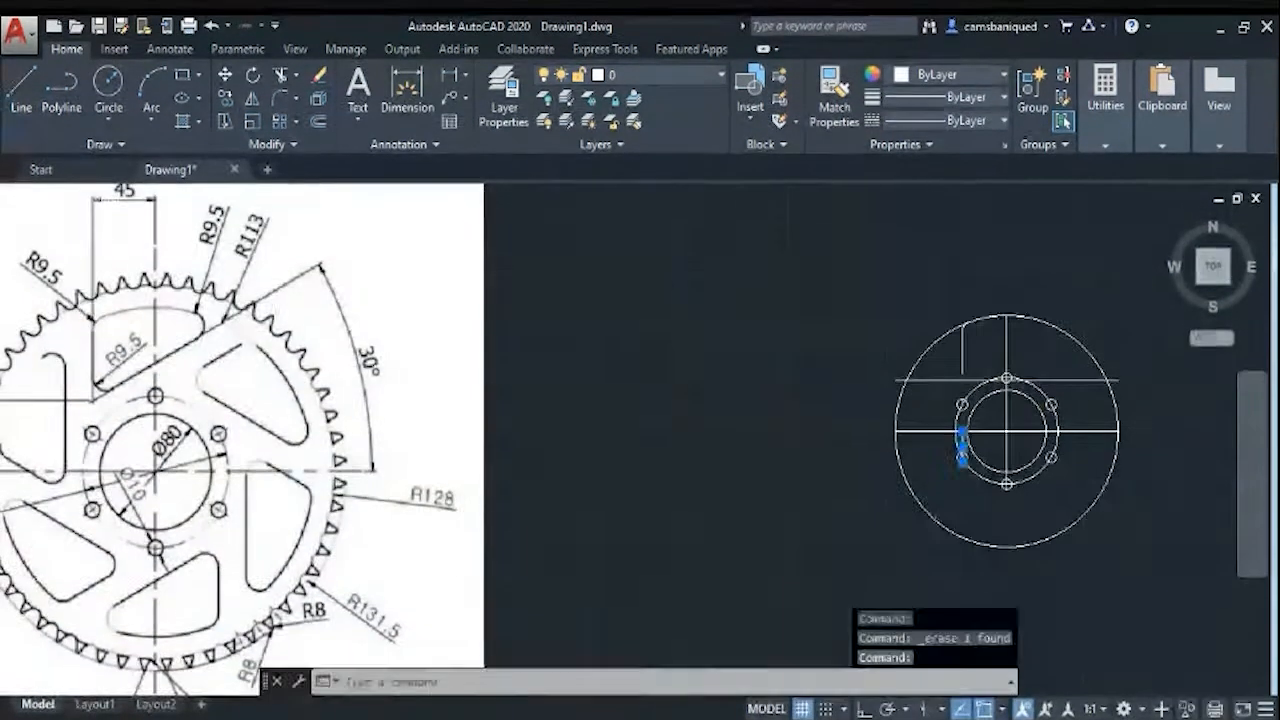
pyautogui.click(21, 82)
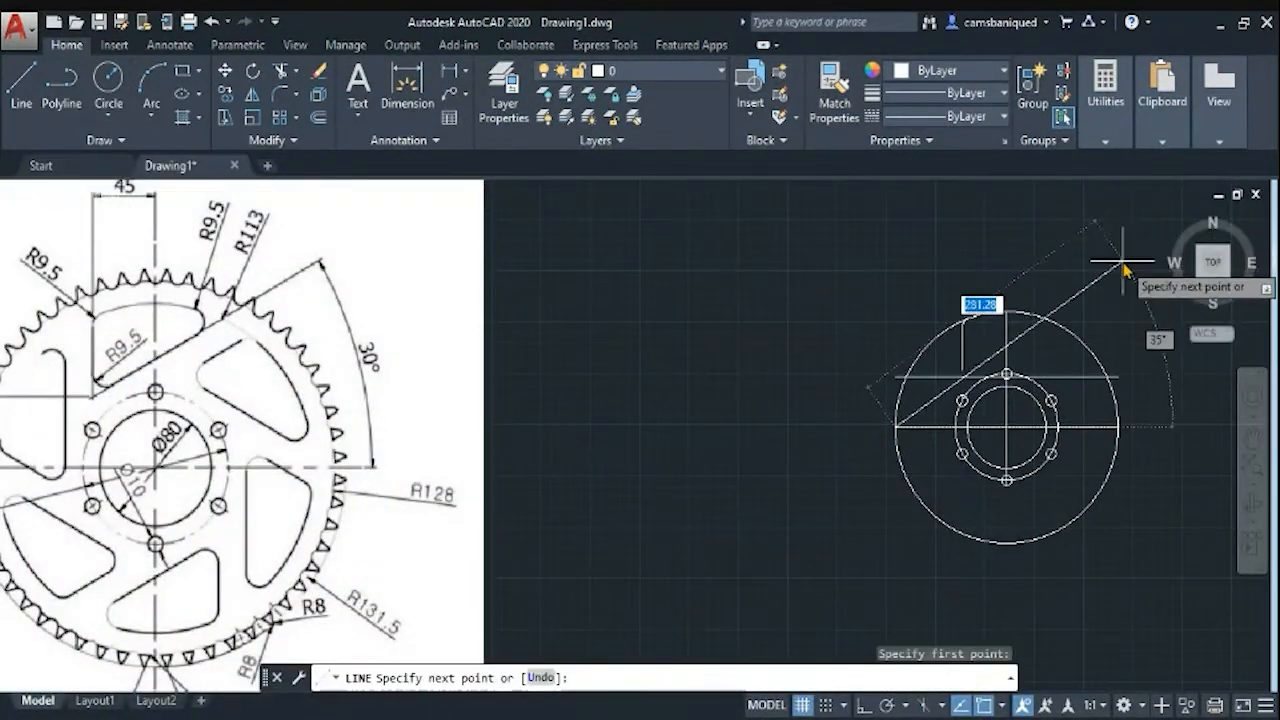
pyautogui.press('Tab')
pyautogui.write('30')
pyautogui.press('Return')
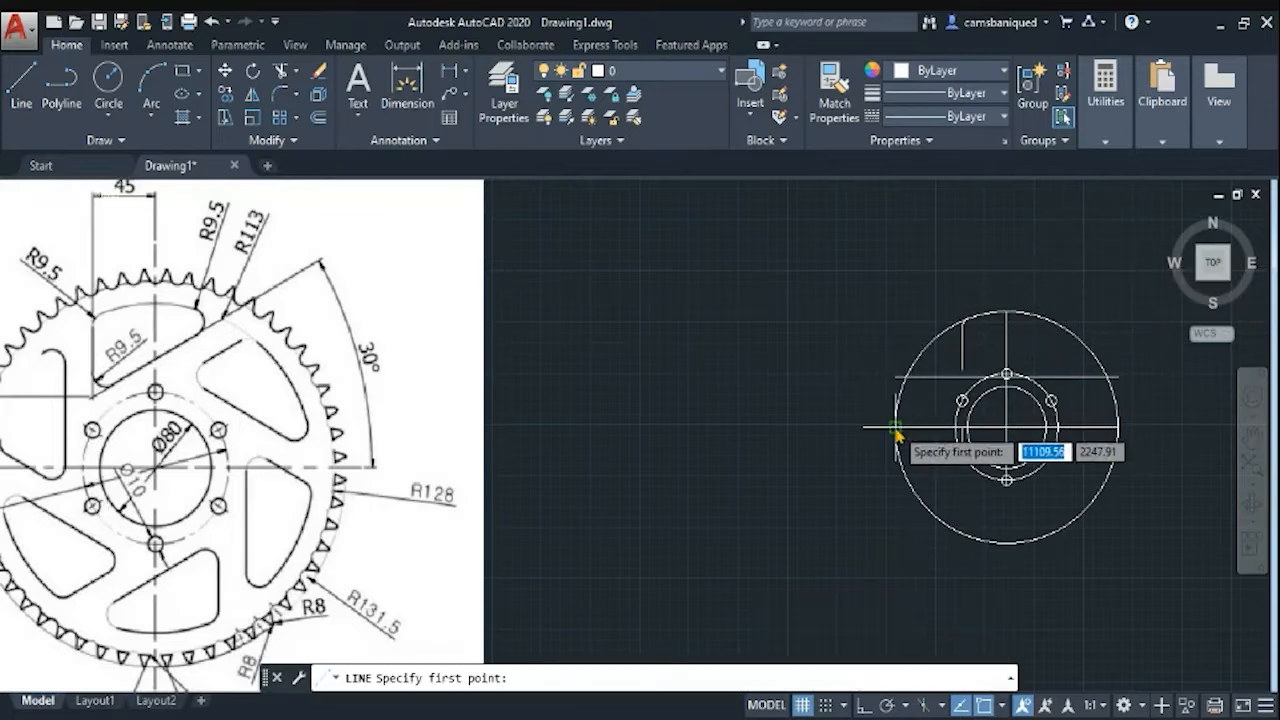
pyautogui.click(896, 428)
pyautogui.press('Return')
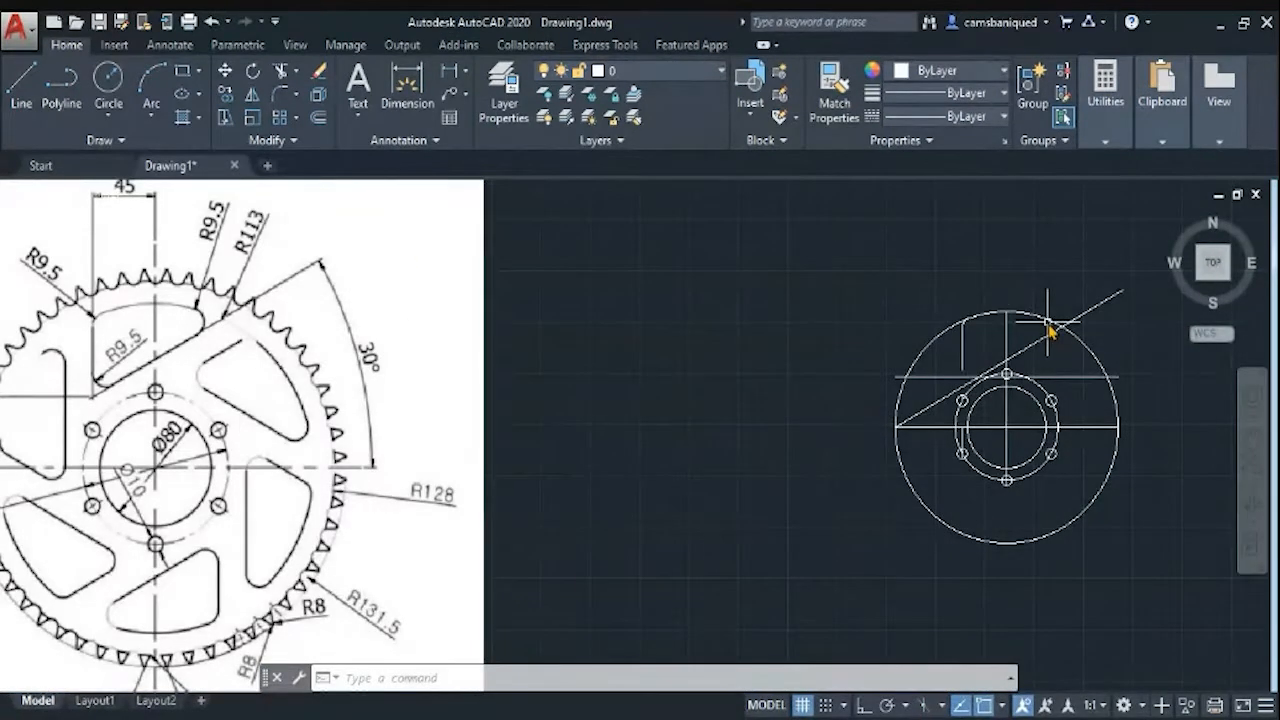
# Offset the vertical centerline by 45 toward the left side of the sprocket
pyautogui.write('OFFSET')
pyautogui.press('Return')
pyautogui.write('45')
pyautogui.press('Return')
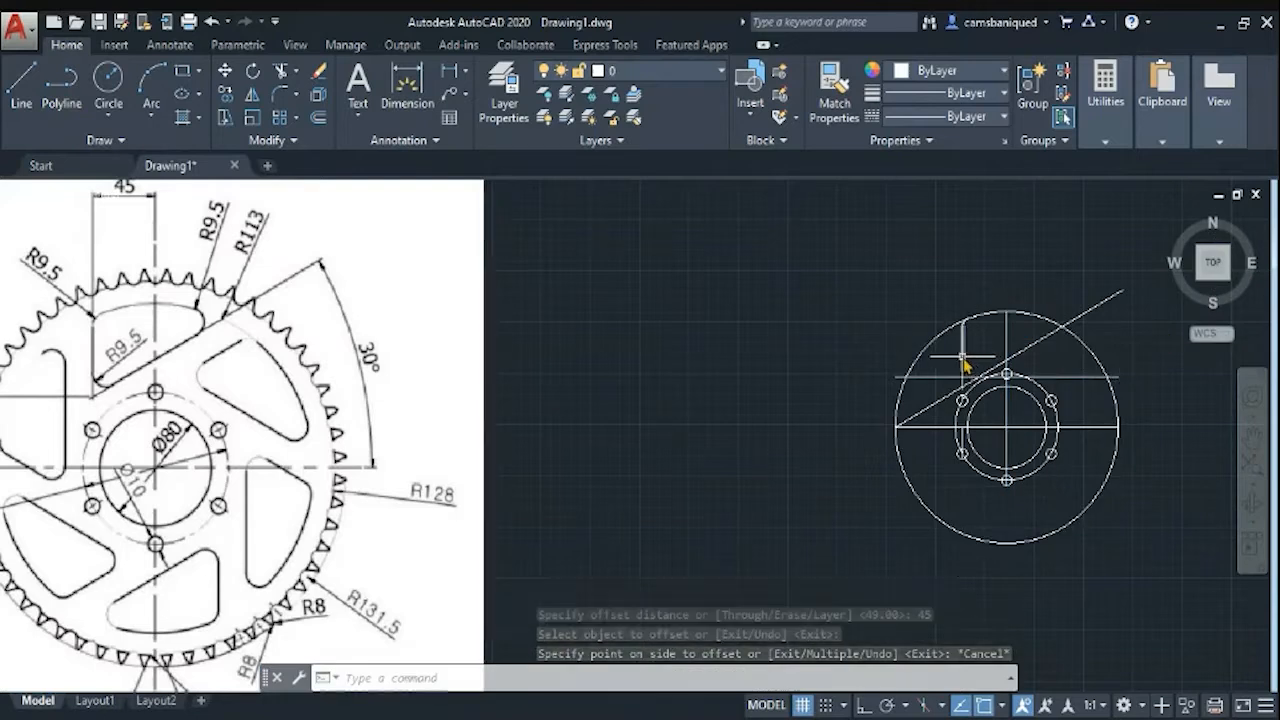
pyautogui.press('Return')
pyautogui.hotkey('ctrl', 'z')
pyautogui.click(1006, 345)
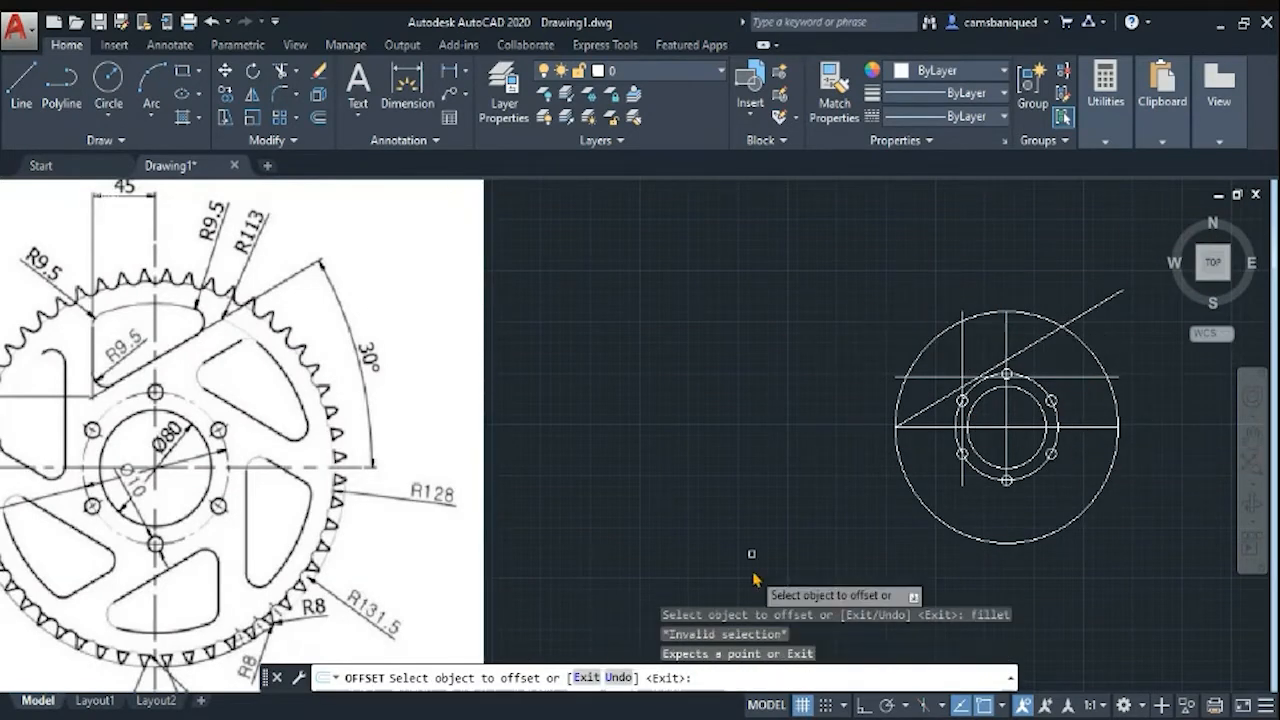
# Fillet the vertical offset line and the radius 113 circle with radius 9.5
pyautogui.press('Escape')
pyautogui.write('f')
pyautogui.press('Return')
pyautogui.write('r')
pyautogui.press('Return')
pyautogui.write('9.5')
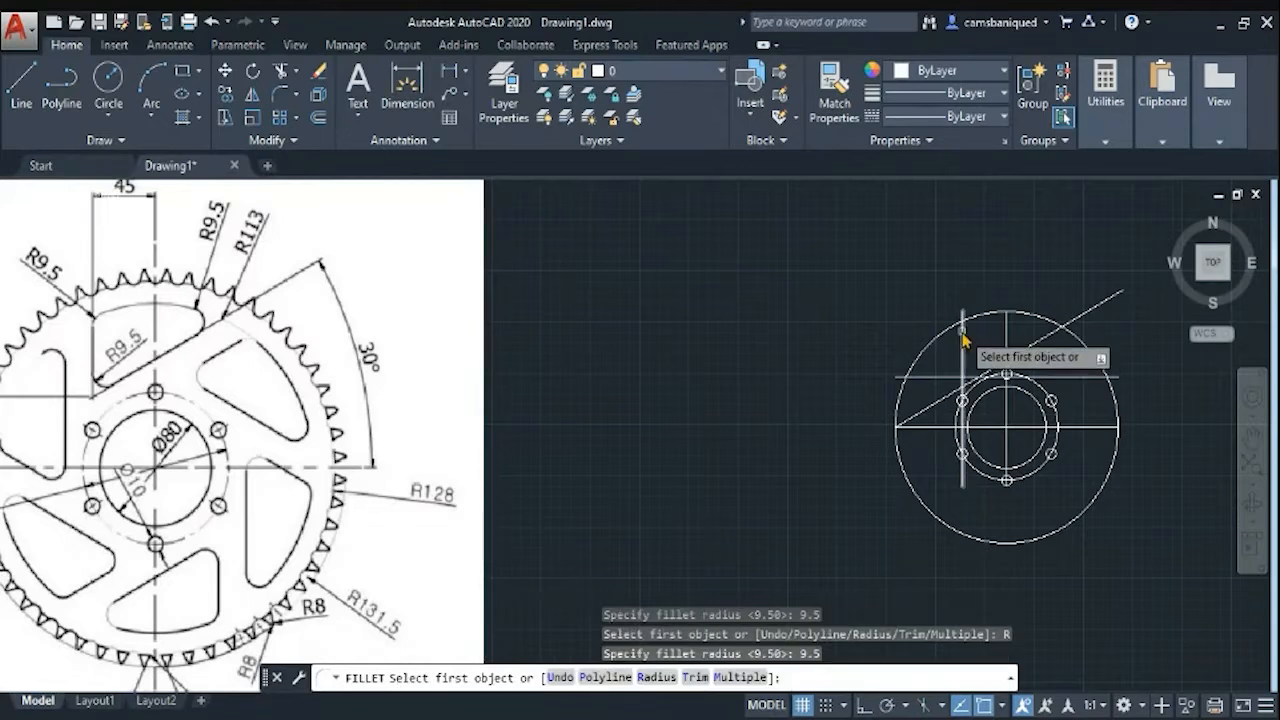
pyautogui.press('Return')
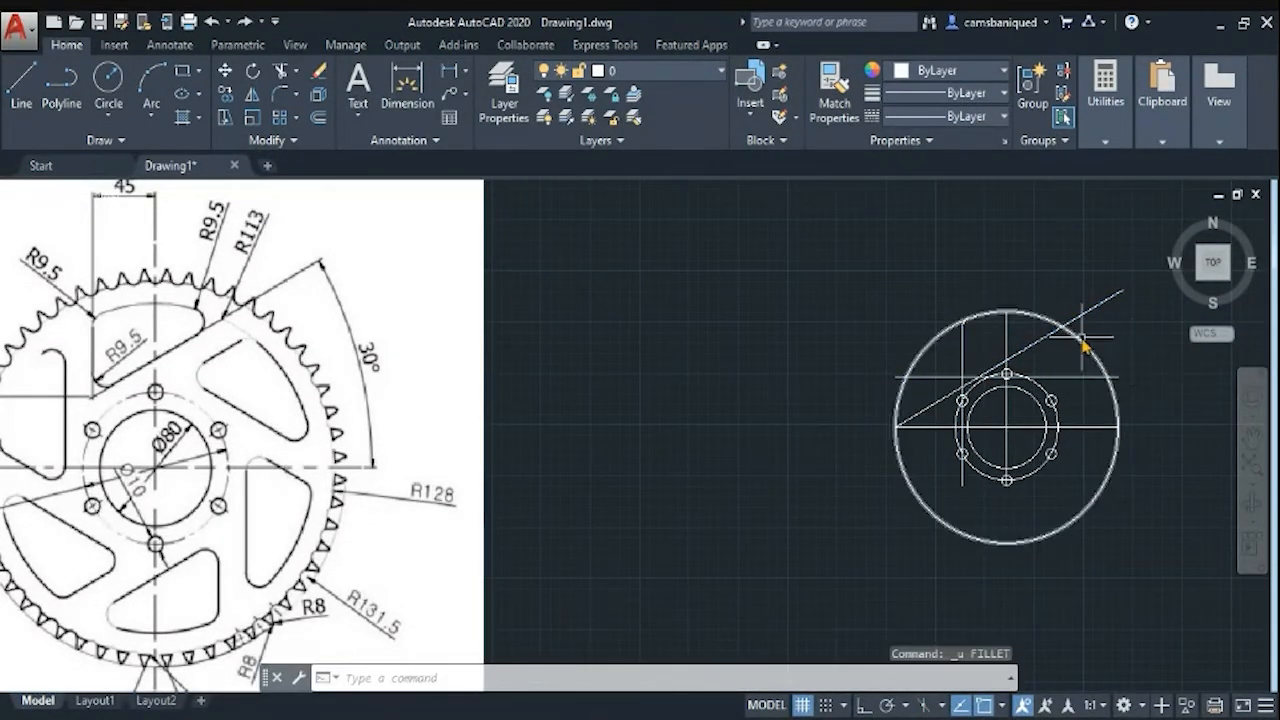
pyautogui.press('Return')
pyautogui.click(963, 388)
pyautogui.press('Escape')
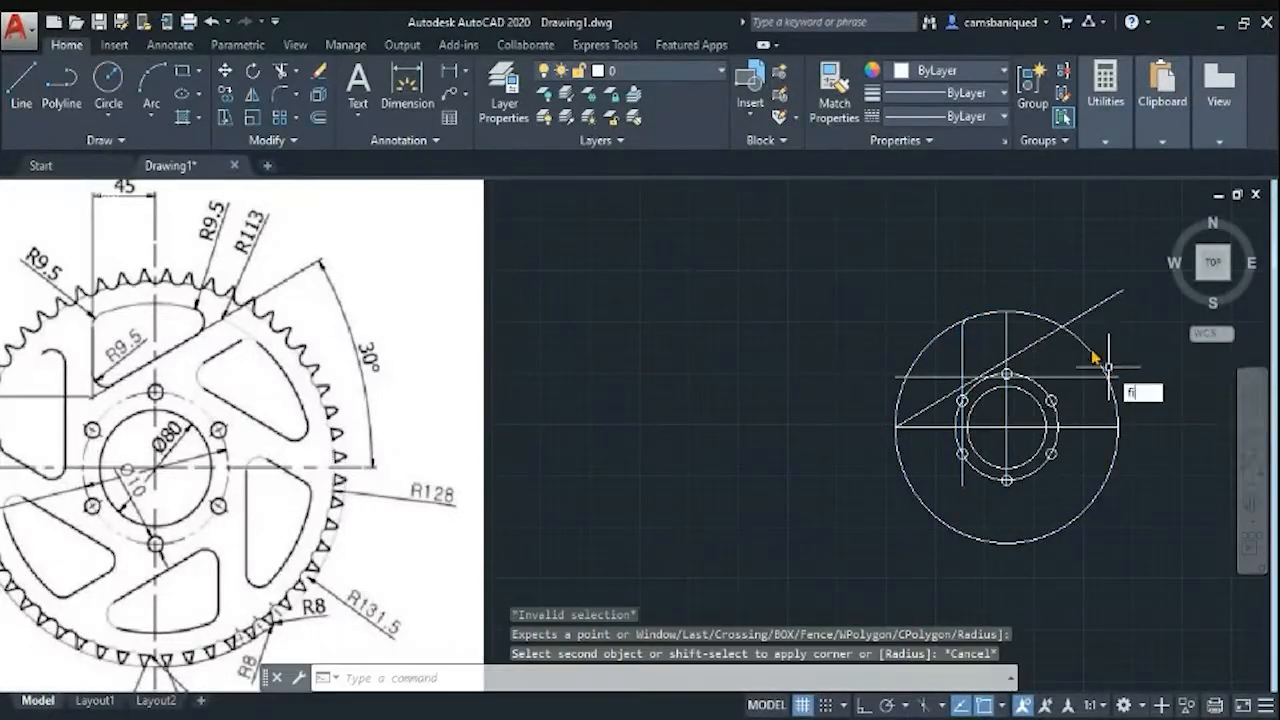
# Fillet the radius 113 circle and the redrawn 30° line with radius 9.5
pyautogui.press('Return')
pyautogui.write('r')
pyautogui.press('Return')
pyautogui.write('9.5')
pyautogui.press('Return')
pyautogui.click(1000, 314)
pyautogui.click(1040, 345)
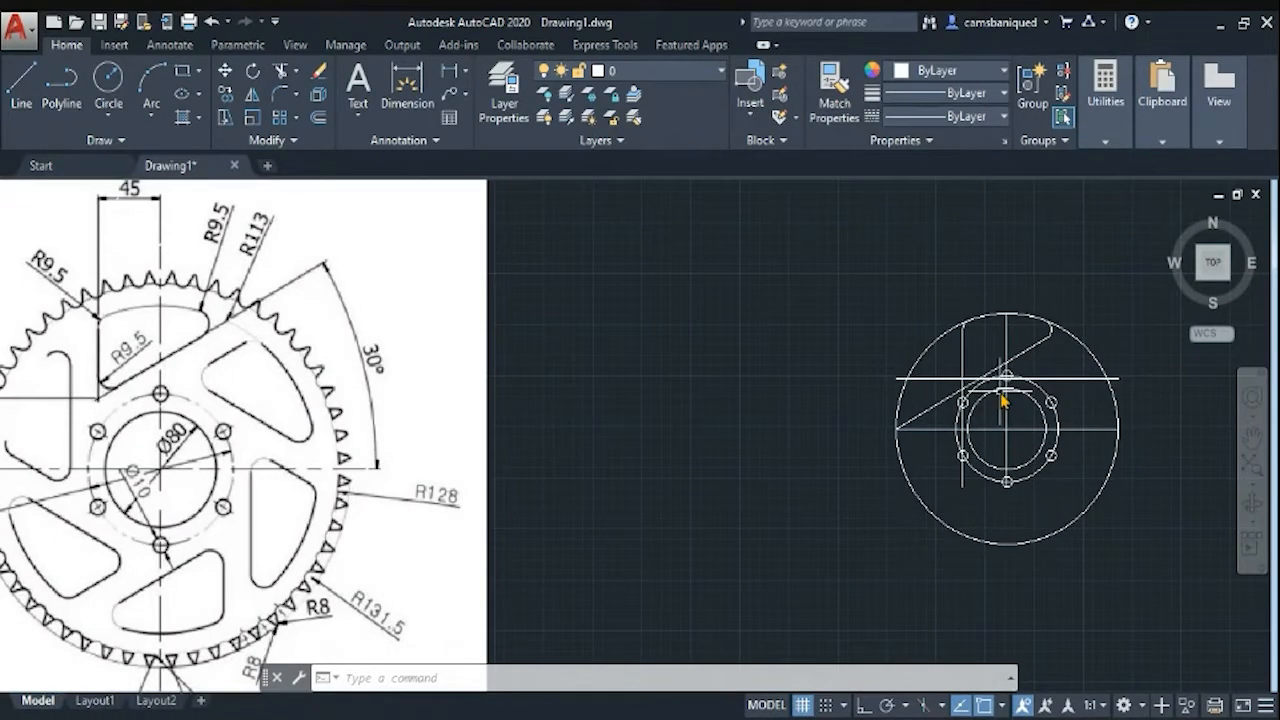
# Fillet the pocket's lower corner between the 30° line and the vertical offset line with radius 9.5
pyautogui.write('fillet')
pyautogui.press('Return')
pyautogui.write('r')
pyautogui.press('Return')
pyautogui.write('9.5')
pyautogui.press('Return')
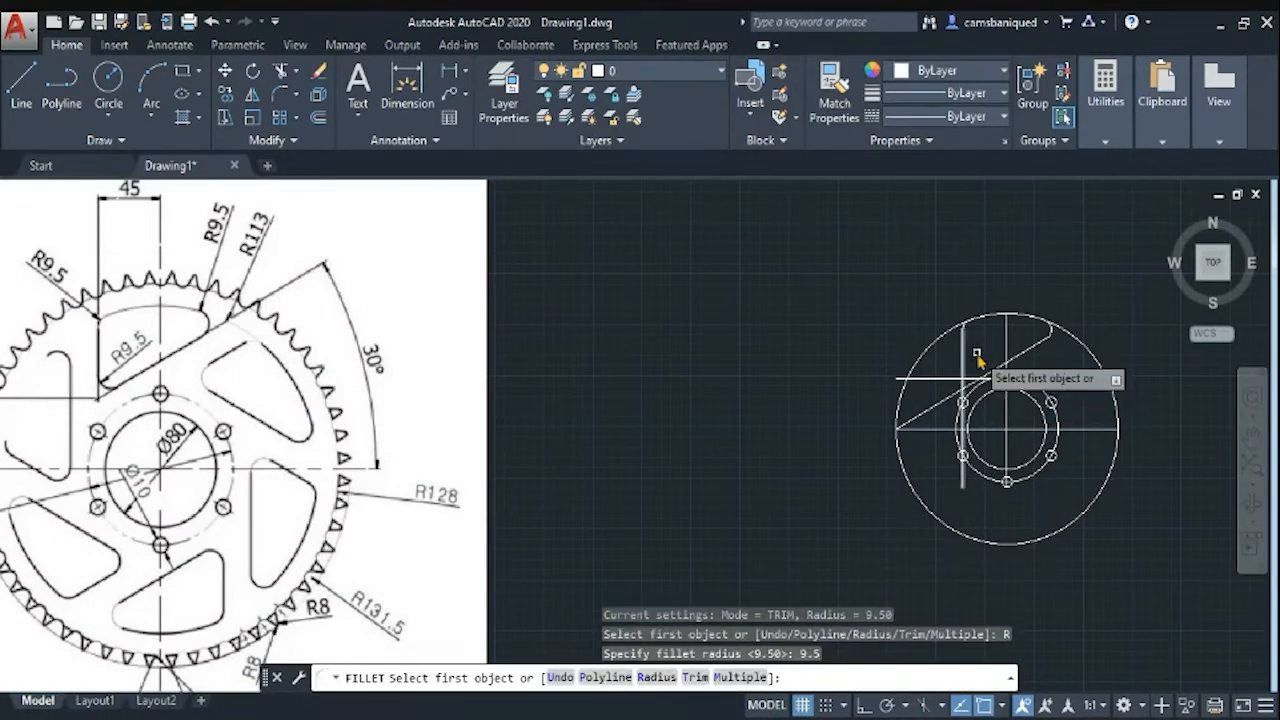
pyautogui.click(980, 381)
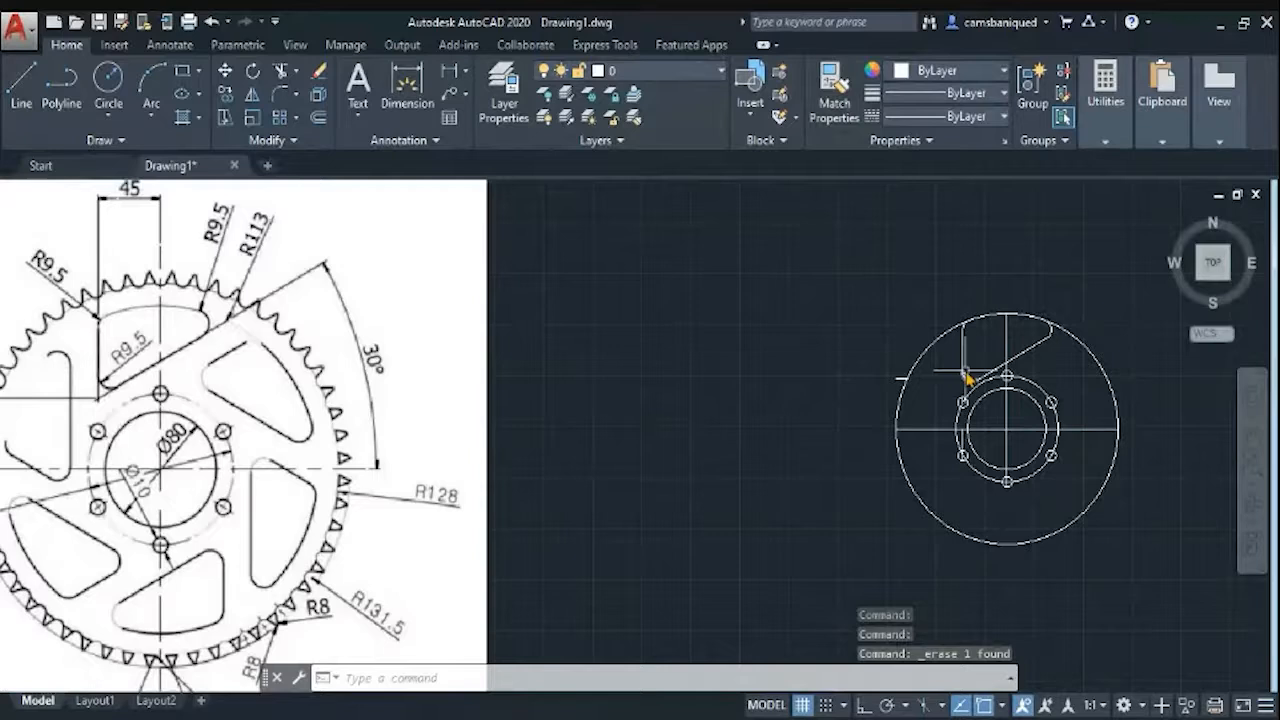
# Create a polar array of the pocket's straight edges and corner fillets about the sprocket centre
pyautogui.write('array')
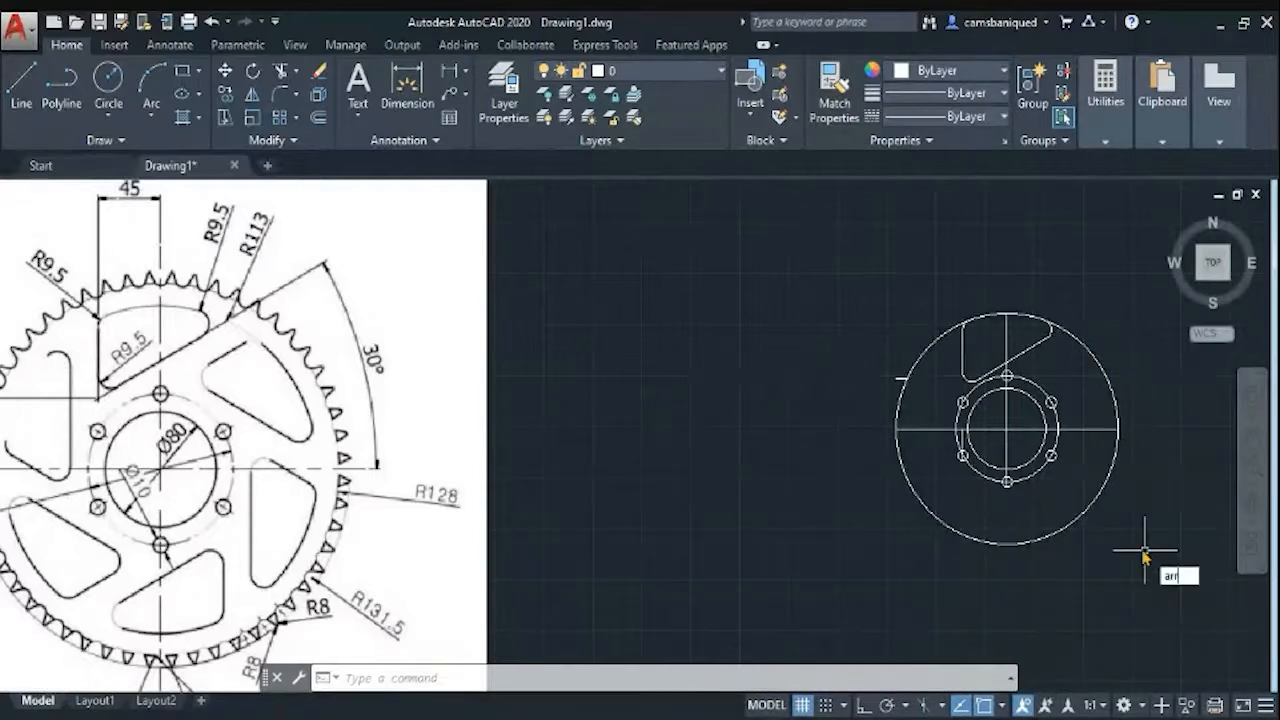
pyautogui.press('Return')
pyautogui.click(963, 355)
pyautogui.click(965, 323)
pyautogui.click(968, 379)
pyautogui.click(1043, 343)
pyautogui.click(1052, 331)
pyautogui.press('Return')
pyautogui.click(626, 678)
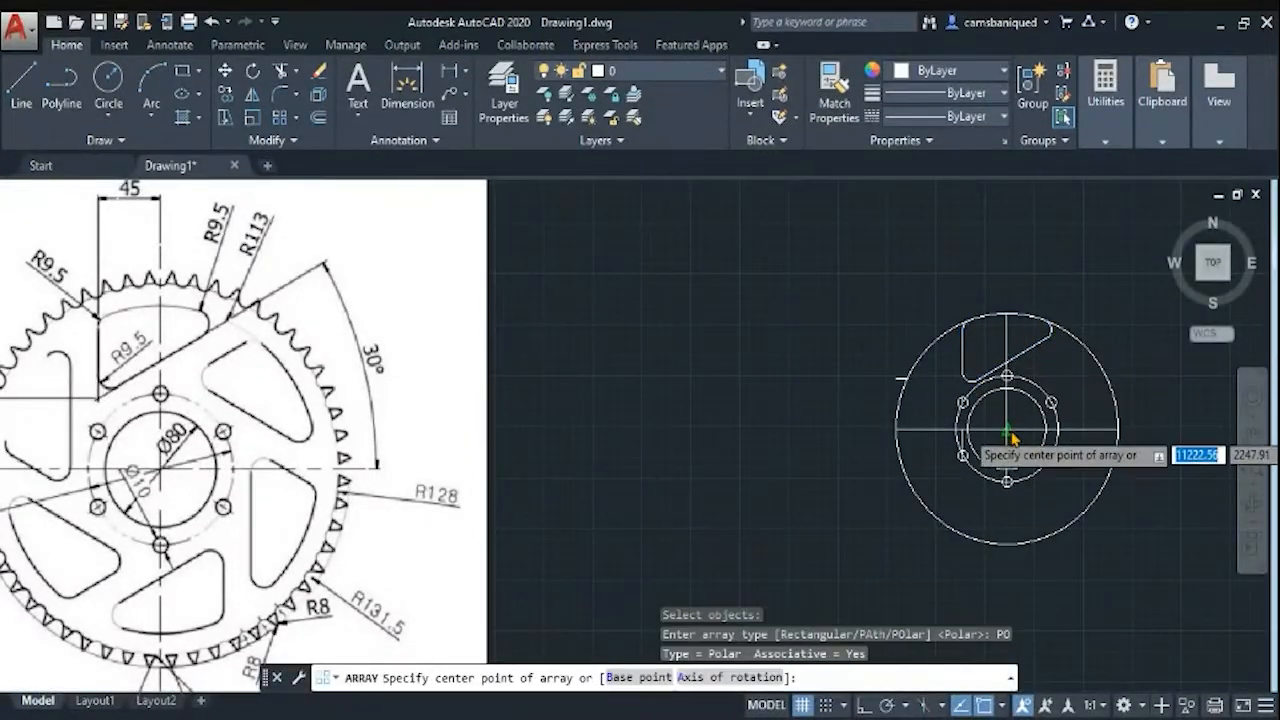
pyautogui.click(1007, 430)
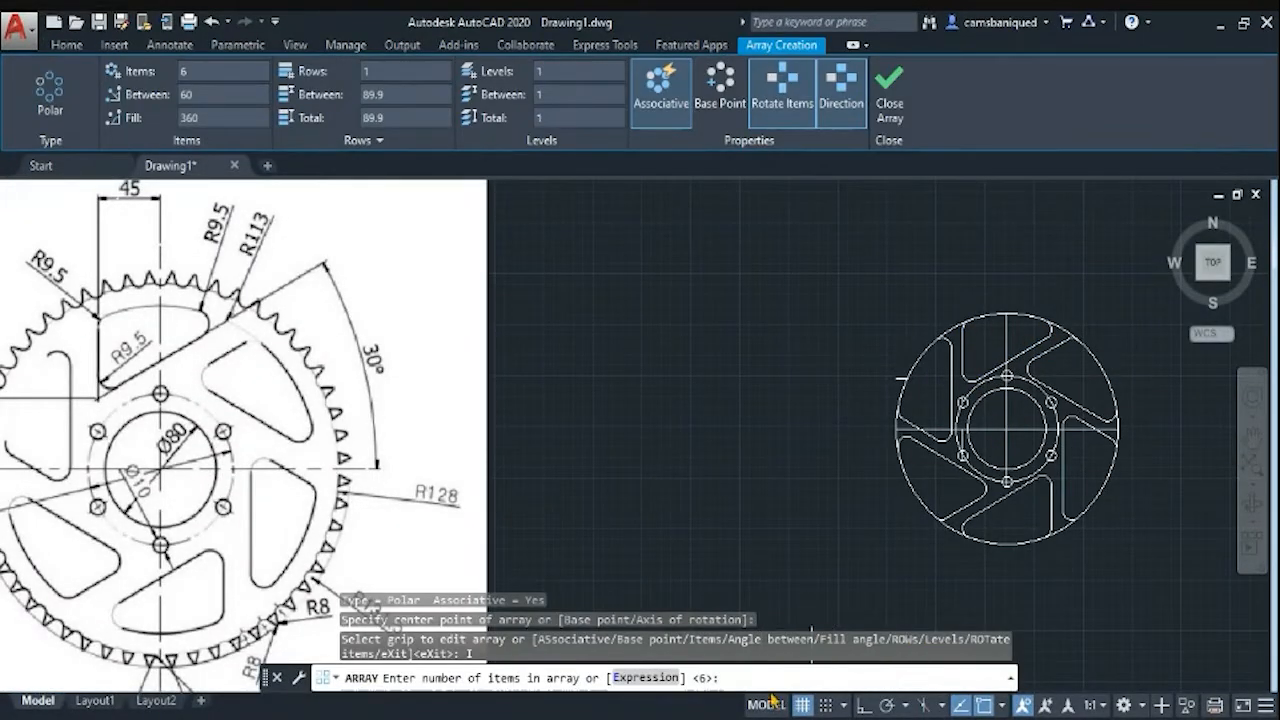
# Set the polar array to 6 items and delete the leftover stub of the horizontal offset line
pyautogui.write('6')
pyautogui.press('Return')
pyautogui.press('Escape')
pyautogui.click(902, 379)
pyautogui.press('Delete')
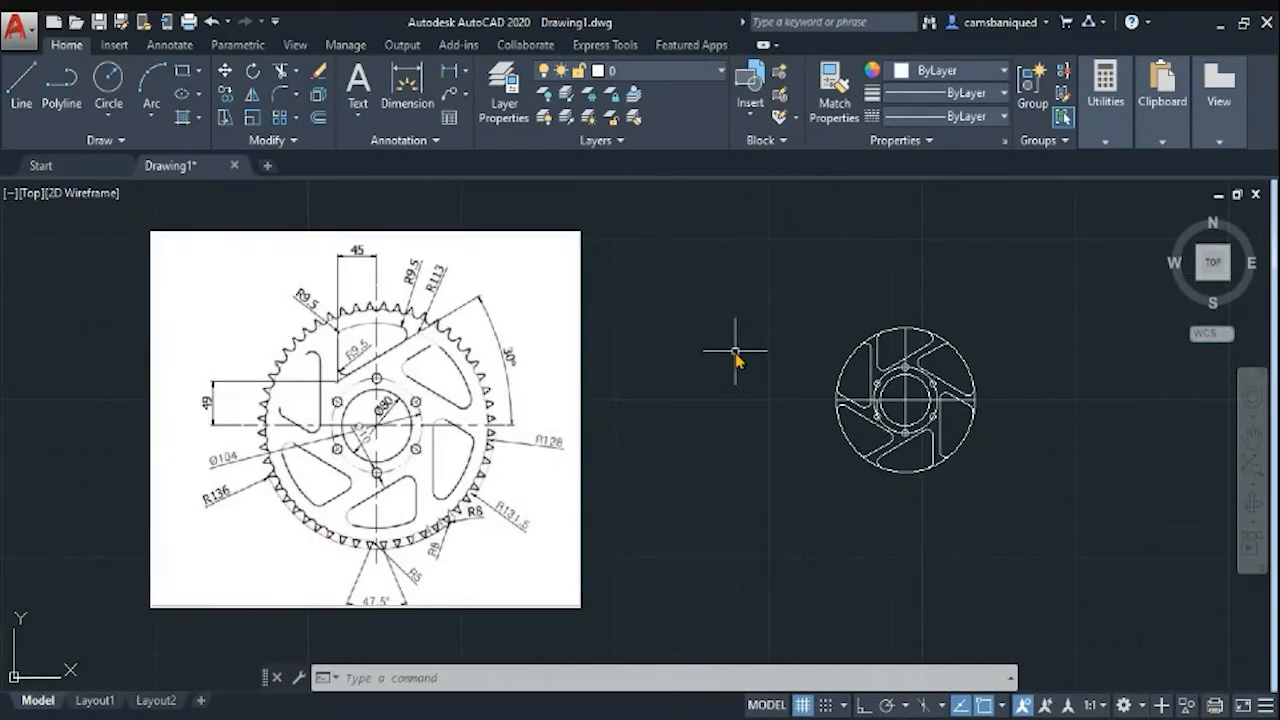
# Draw a circle of radius 131.5 centred on the sprocket
pyautogui.write('c')
pyautogui.press('Return')
pyautogui.click(1005, 430)
pyautogui.write('1')
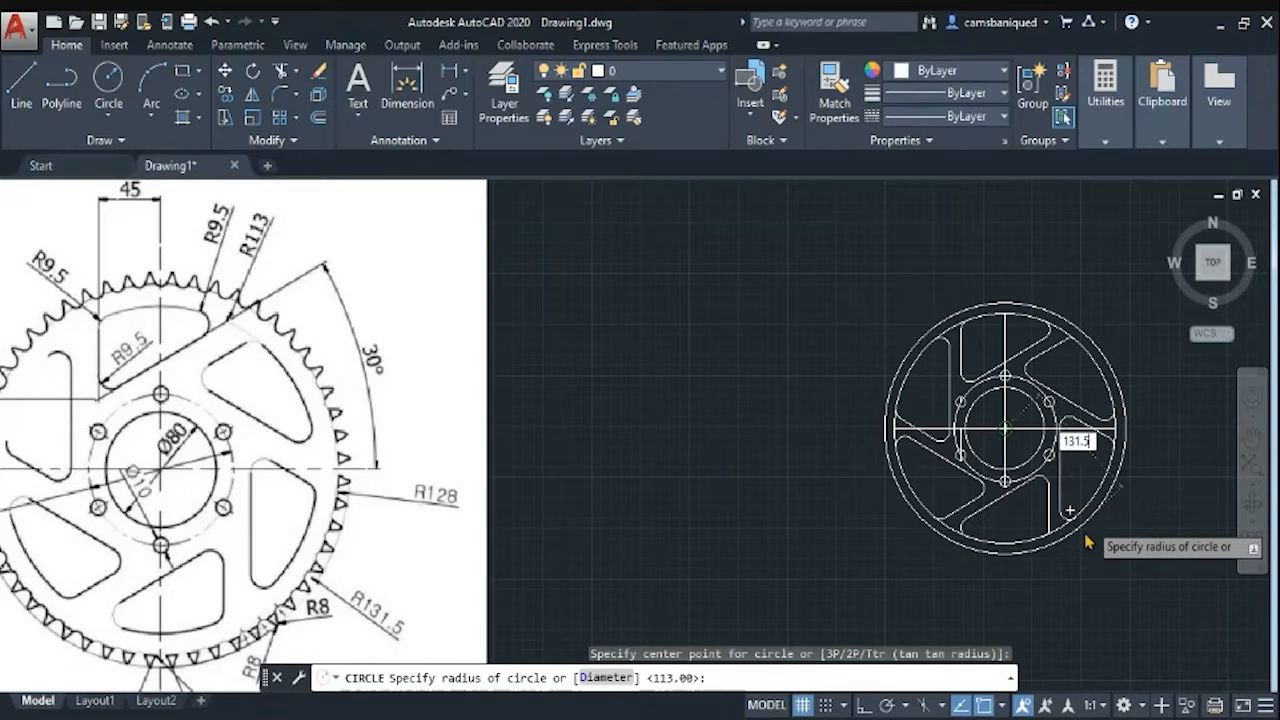
pyautogui.write('31.5')
pyautogui.press('Return')
pyautogui.press('Return')
pyautogui.click(1003, 430)
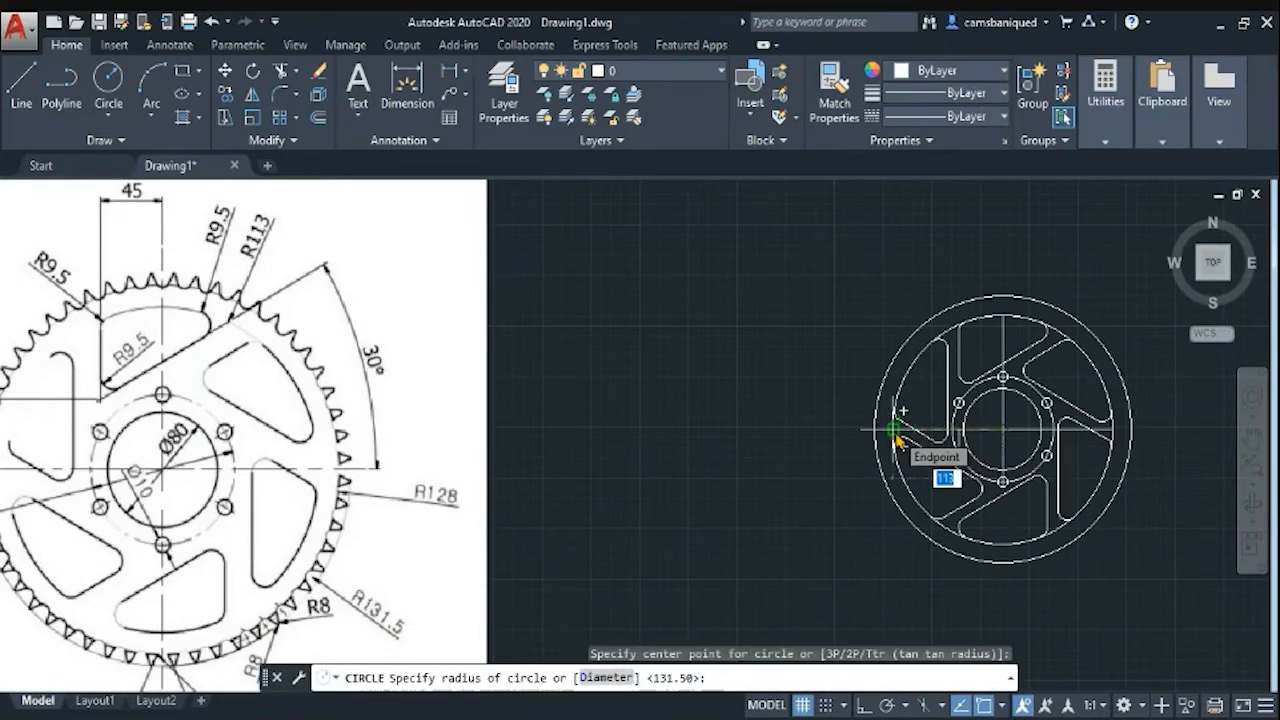
pyautogui.press('Escape')
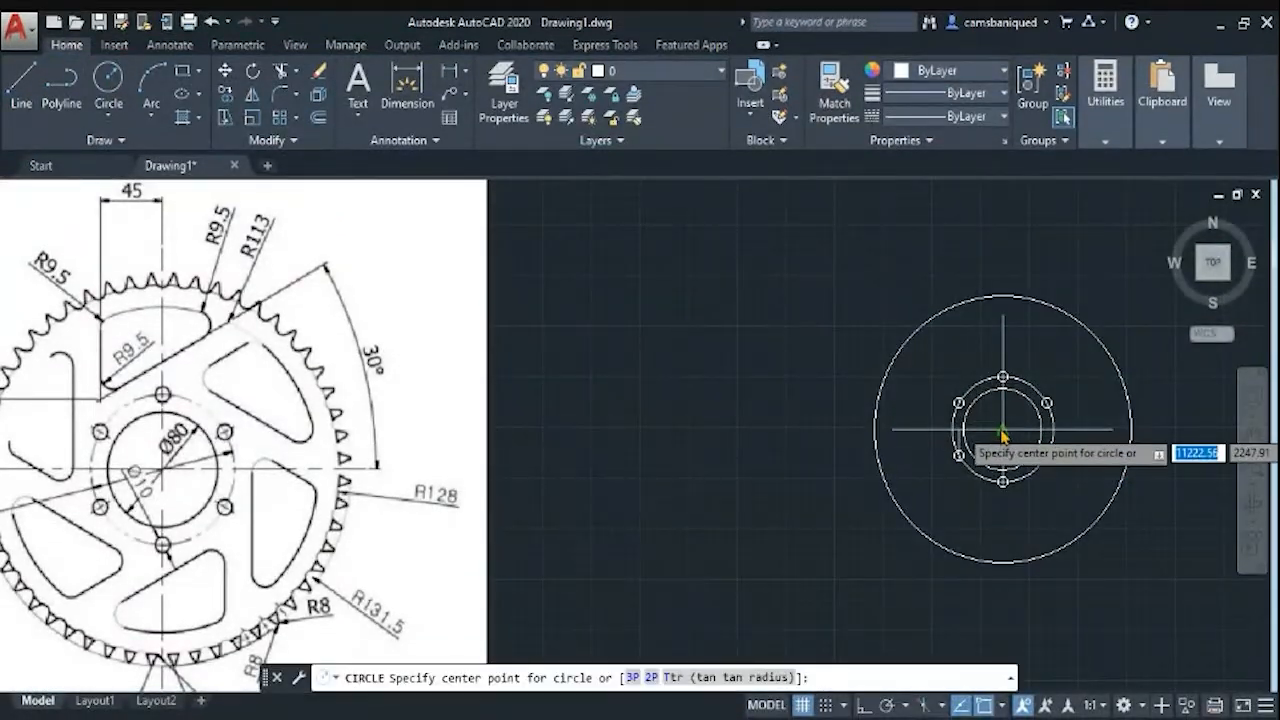
# Try to redraw the outer circle about the sprocket centre with radius 131.5
pyautogui.click(1003, 432)
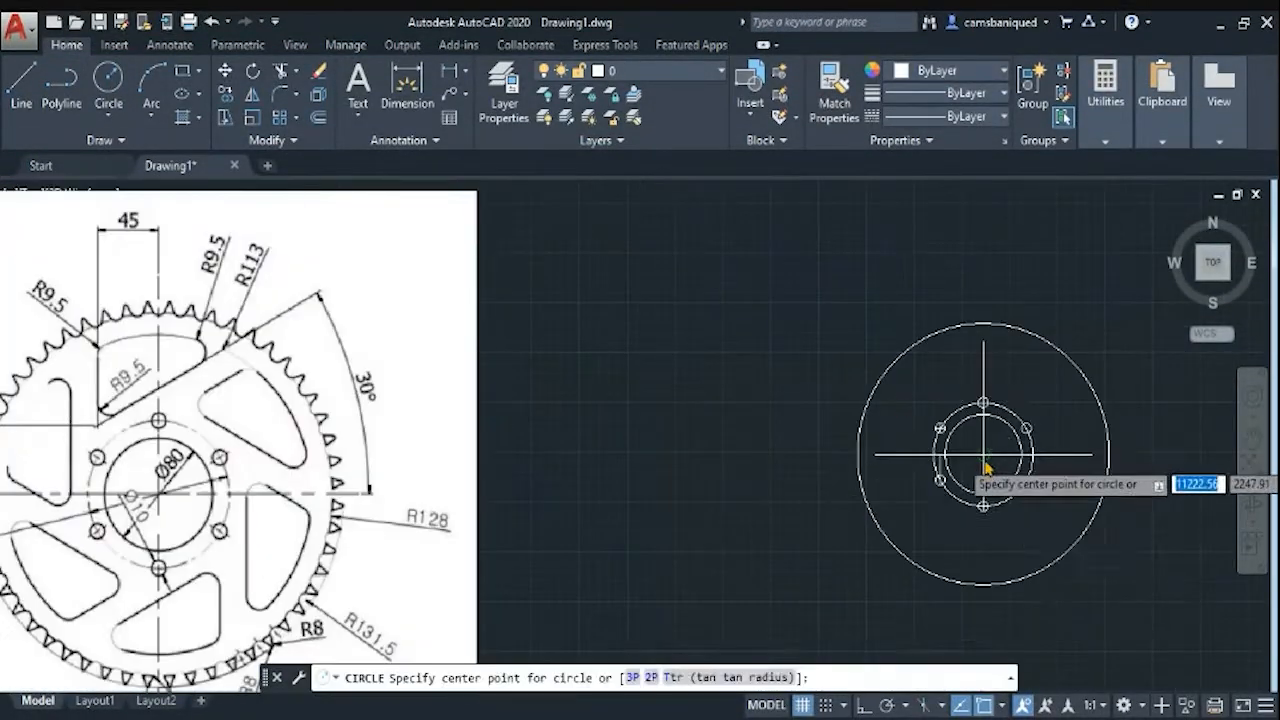
pyautogui.click(982, 456)
pyautogui.press('Return')
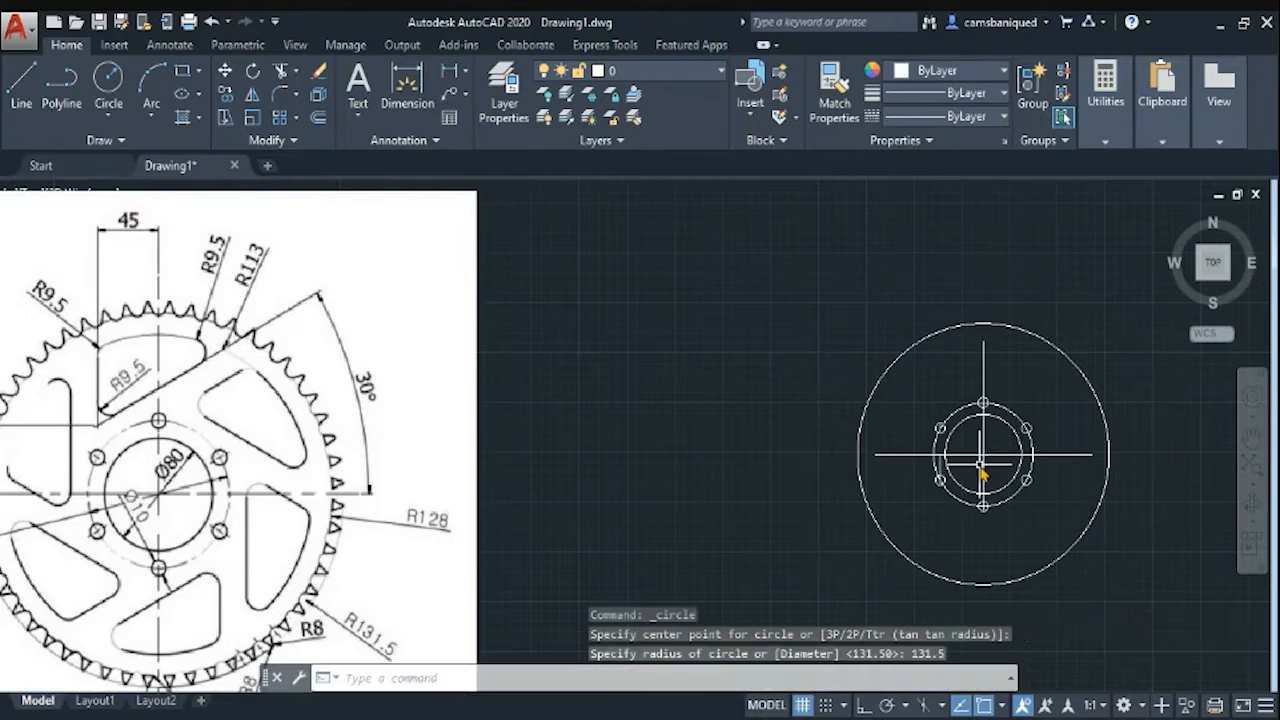
pyautogui.press('Return')
pyautogui.write('131')
pyautogui.press('Return')
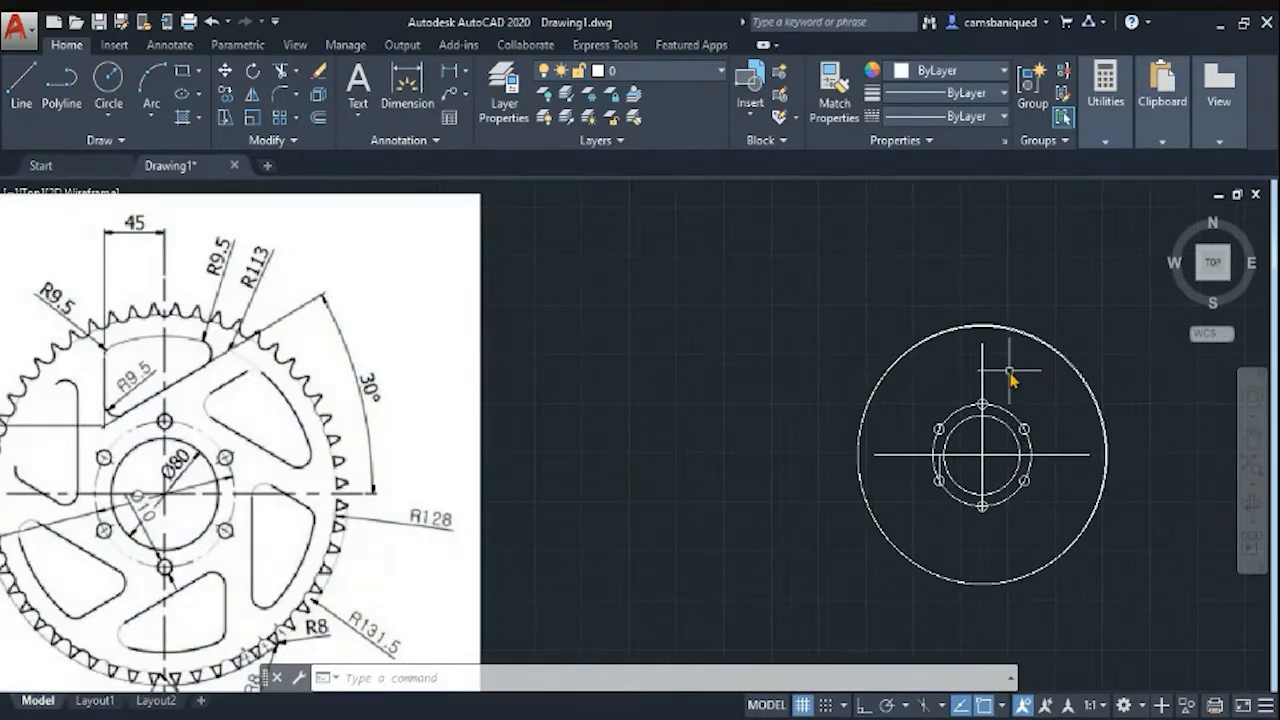
# Undo the repeated outer circle and the erasure of the pocket array and the radius 113 circle
pyautogui.hotkey('ctrl', 'z')
pyautogui.hotkey('ctrl', 'z')
pyautogui.hotkey('ctrl', 'z')
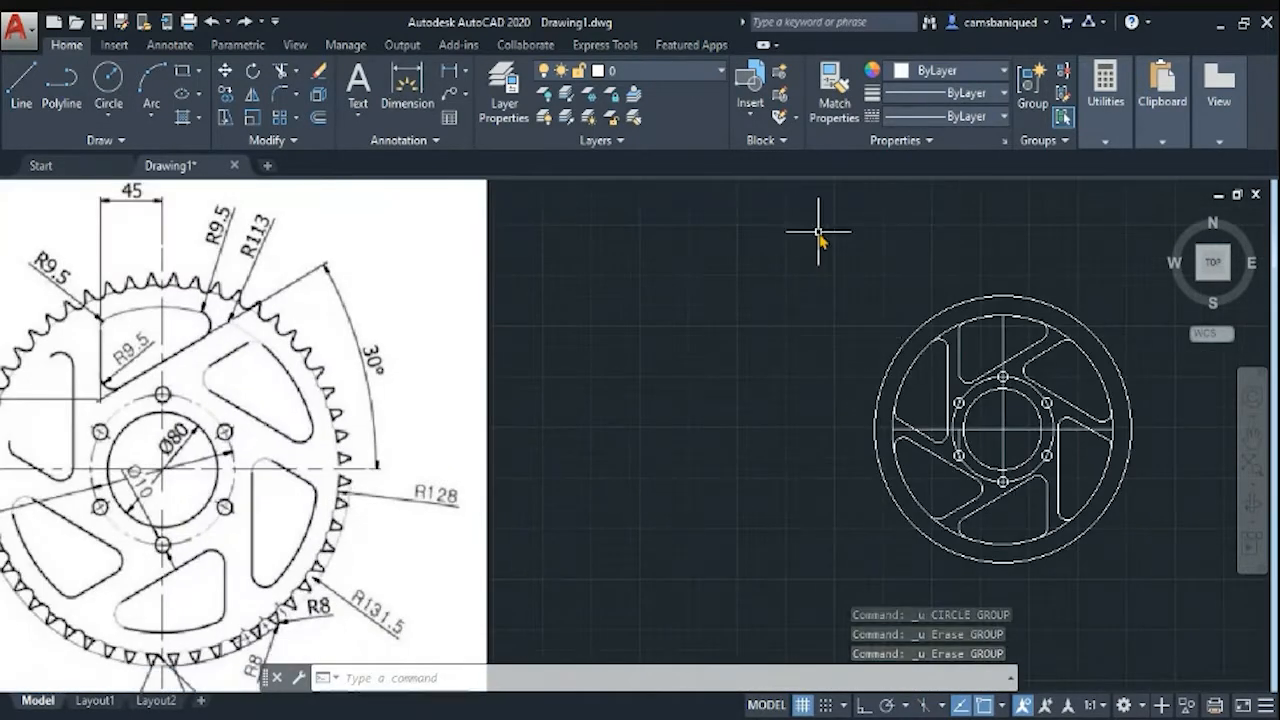
# Trim the radius 113 circle in the gaps on both sides of the upper-left pocket
pyautogui.scroll(-2, 463, 424)
pyautogui.write('trim')
pyautogui.press('Return')
pyautogui.scroll(2, 658, 486)
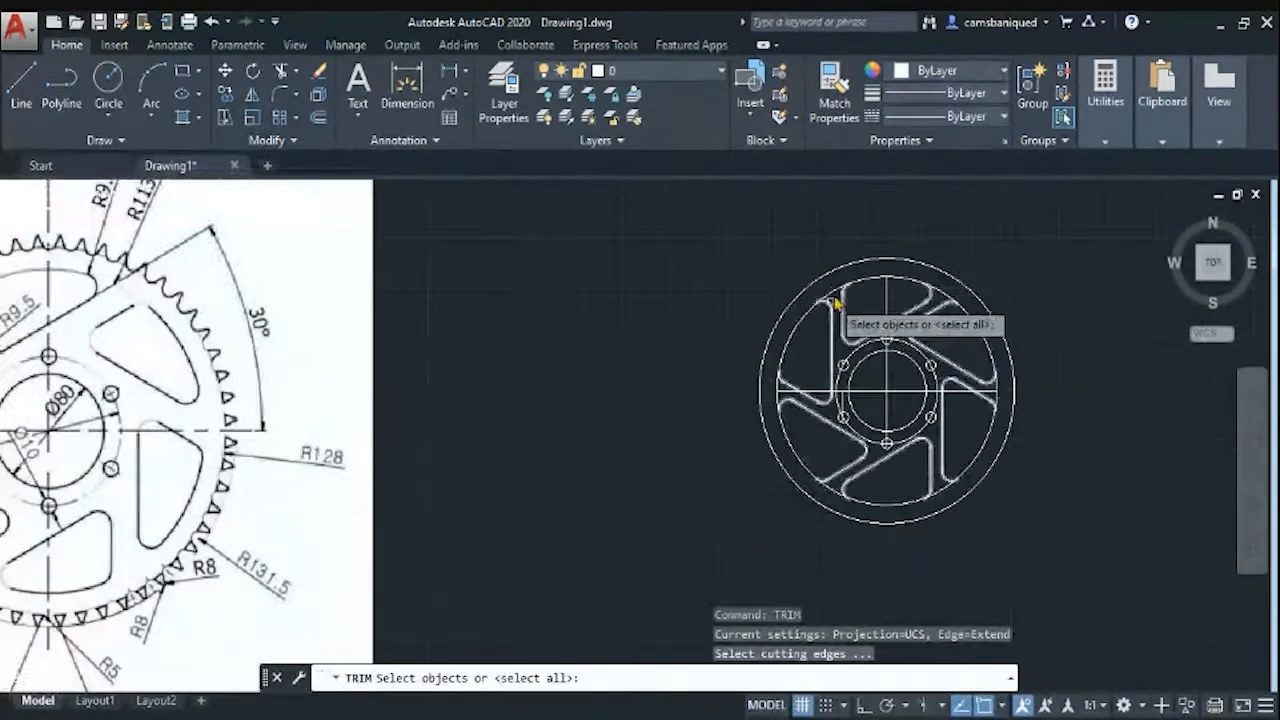
pyautogui.press('Return')
pyautogui.scroll(3, 822, 301)
pyautogui.click(853, 256)
pyautogui.click(931, 217)
pyautogui.scroll(-2, 902, 400)
pyautogui.click(811, 491)
pyautogui.click(814, 516)
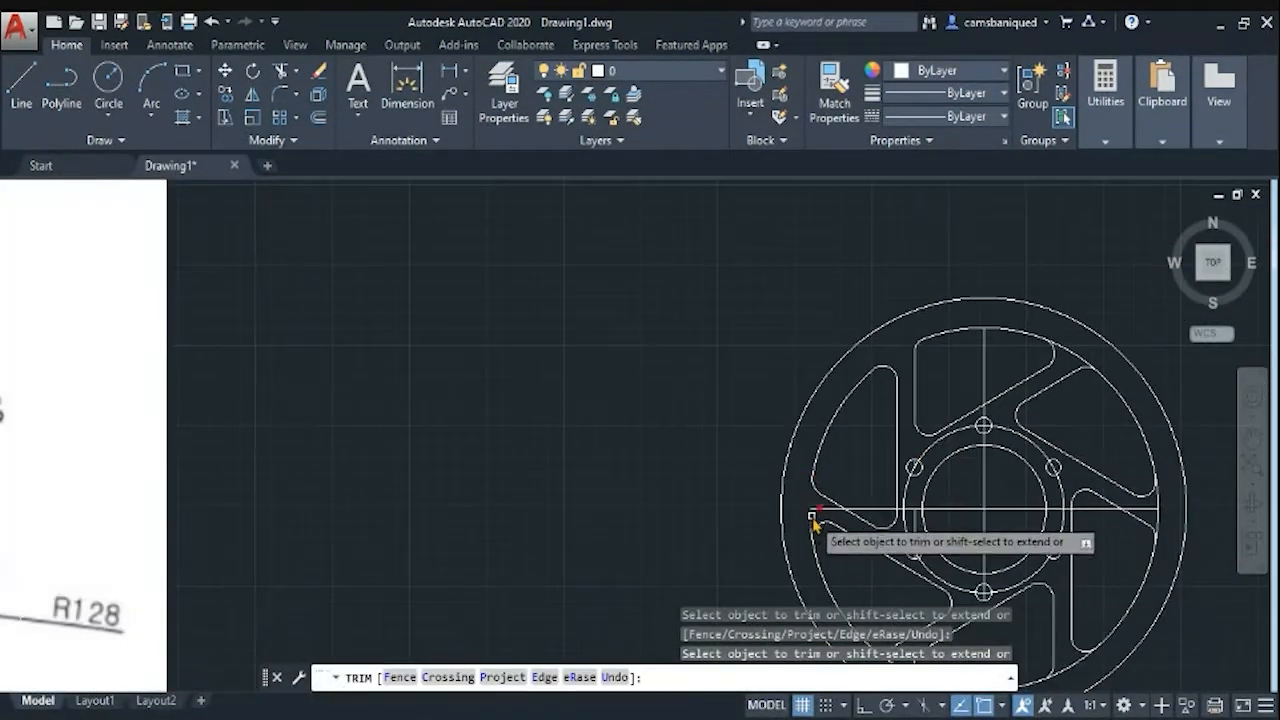
# Trim the radius 113 circle in the gaps on both sides of the upper-right pocket
pyautogui.scroll(-1, 930, 430)
pyautogui.scroll(1, 994, 357)
pyautogui.click(987, 361)
pyautogui.scroll(2, 990, 365)
pyautogui.scroll(-2, 1240, 456)
pyautogui.moveTo(1243, 454); pyautogui.dragTo(917, 307, button='middle')
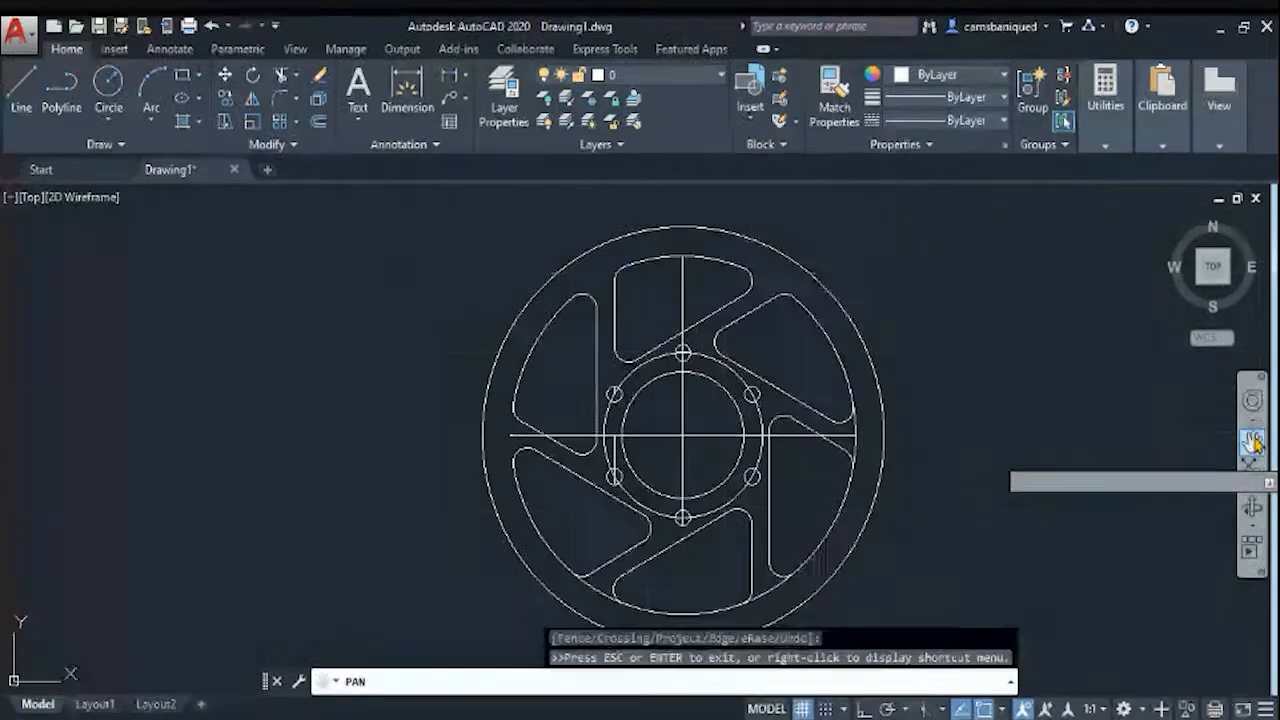
pyautogui.scroll(2, 879, 471)
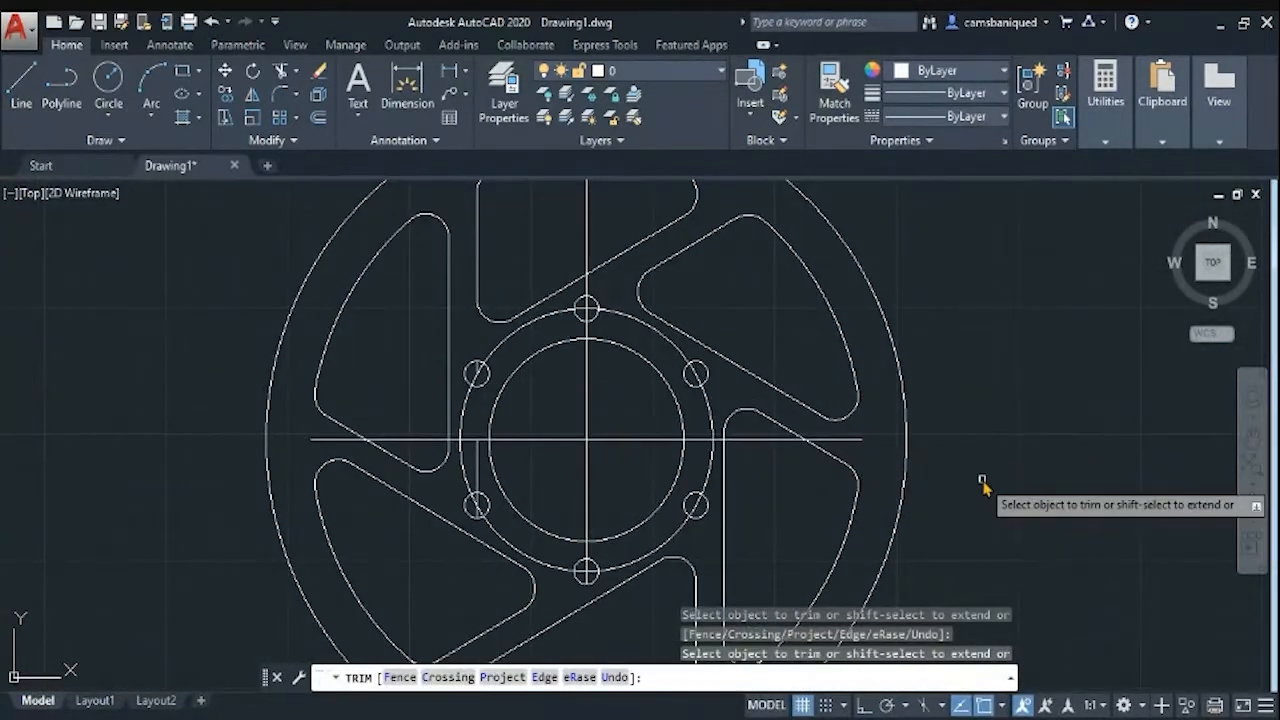
pyautogui.scroll(-2, 980, 486)
pyautogui.click(867, 467)
pyautogui.press('Escape')
# Trim the radius 113 circle in the gaps on both sides of the bottom pocket
pyautogui.moveTo(877, 591); pyautogui.dragTo(886, 478, button='middle')
pyautogui.scroll(-2, 886, 477)
pyautogui.write('tr')
pyautogui.press('Return')
pyautogui.press('Return')
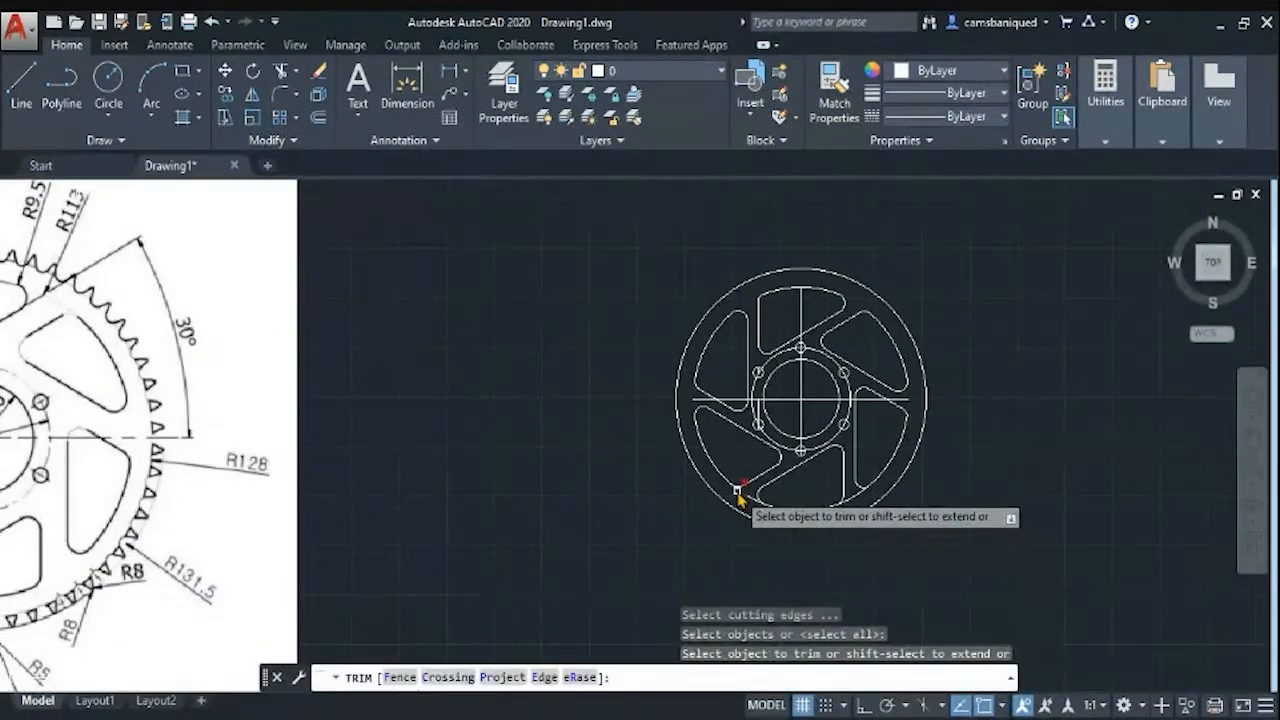
pyautogui.click(742, 493)
pyautogui.click(851, 497)
pyautogui.scroll(6, 805, 486)
pyautogui.scroll(-5, 822, 395)
pyautogui.press('Escape')
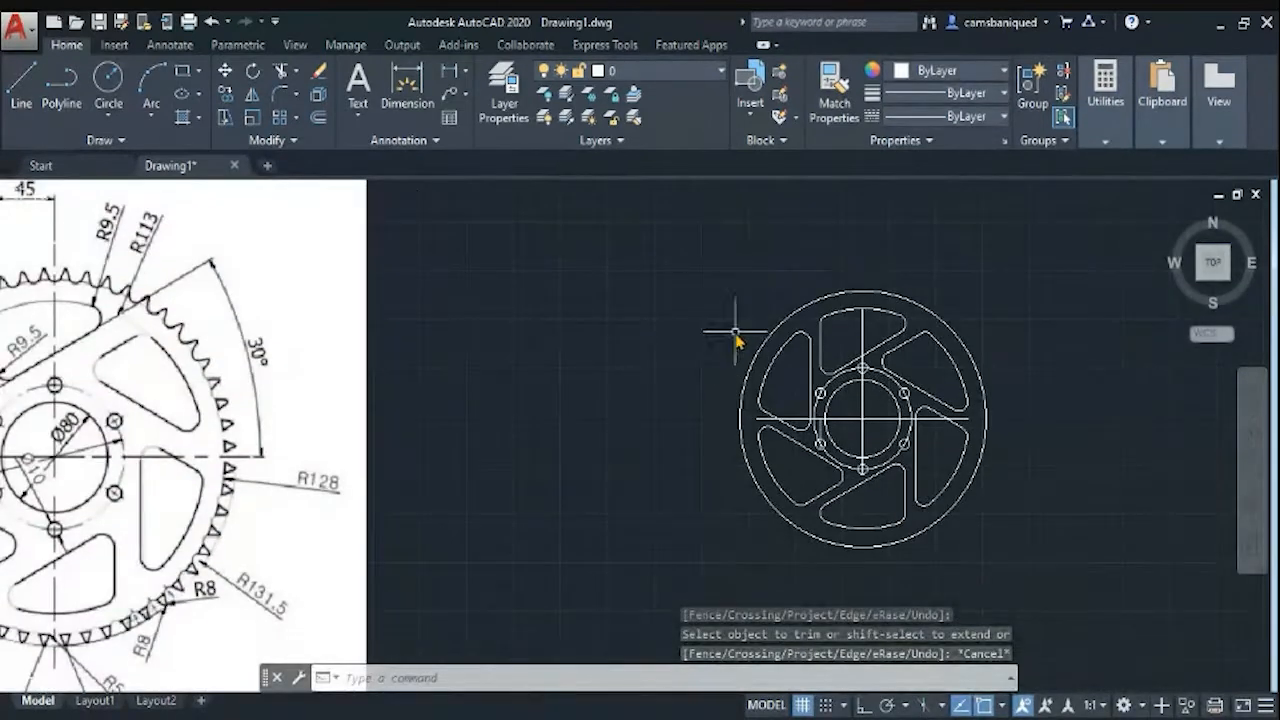
# Draw a circle of radius 128 centred on the sprocket, inside the outer circle
pyautogui.click(1254, 437)
pyautogui.moveTo(447, 298); pyautogui.dragTo(656, 257)
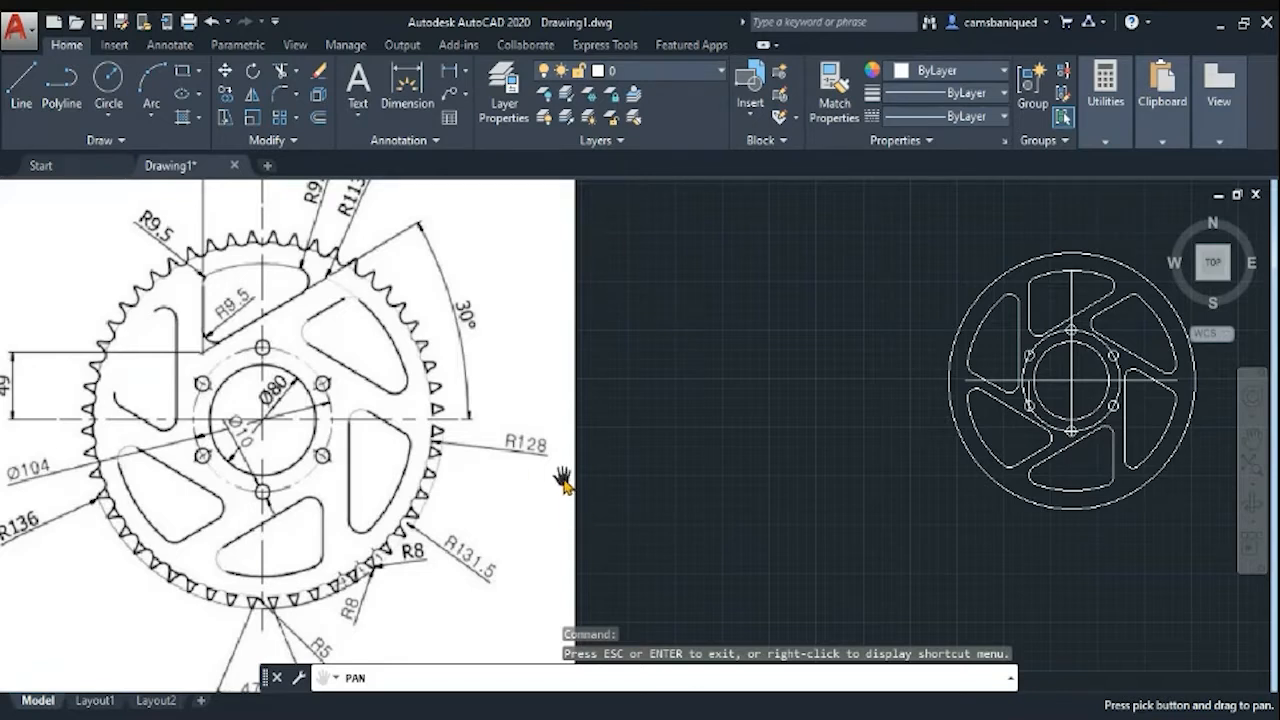
pyautogui.click(108, 85)
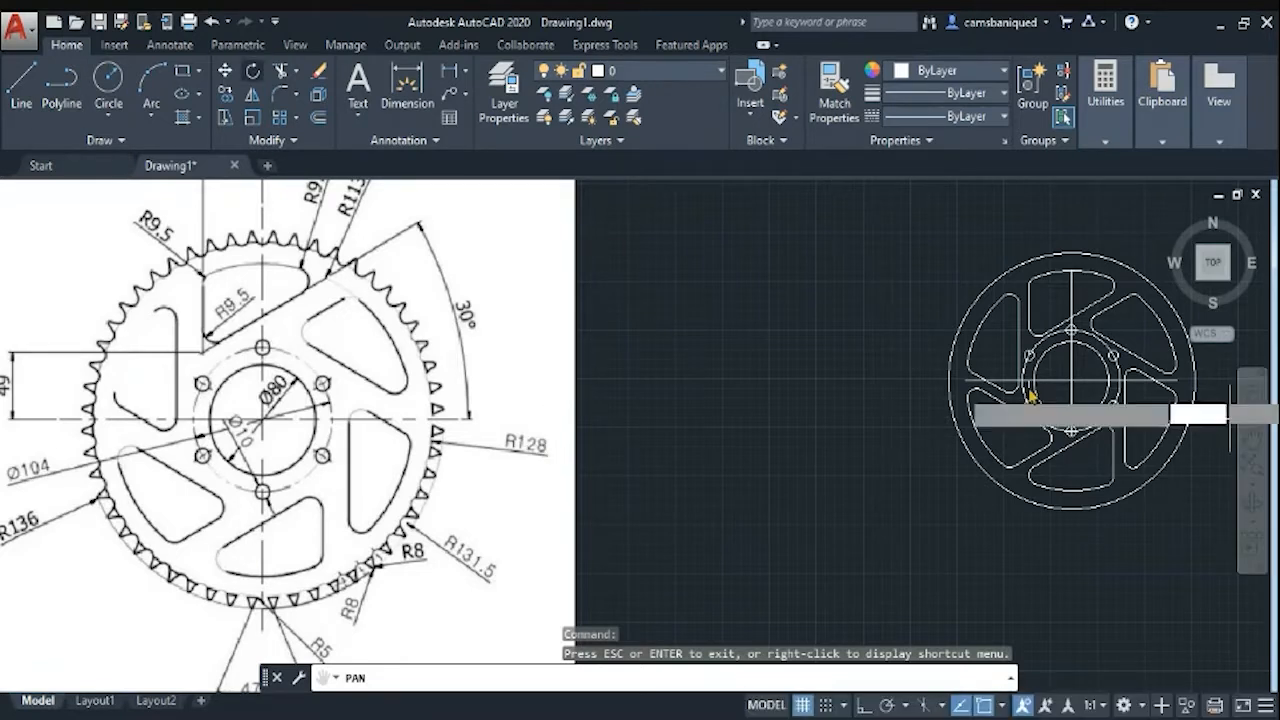
pyautogui.click(1071, 380)
pyautogui.write('128')
pyautogui.press('Return')
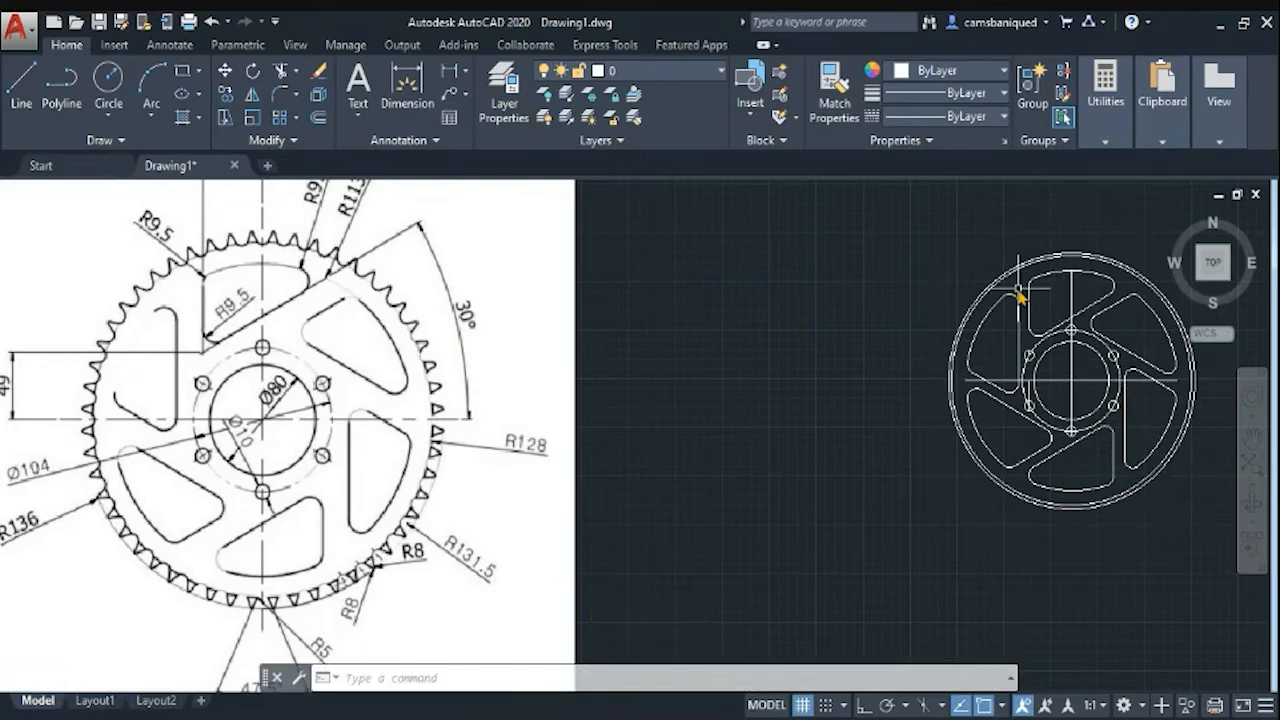
# Draw a circle of radius 136 centred on the sprocket, outside the existing rings
pyautogui.click(108, 85)
pyautogui.click(1071, 380)
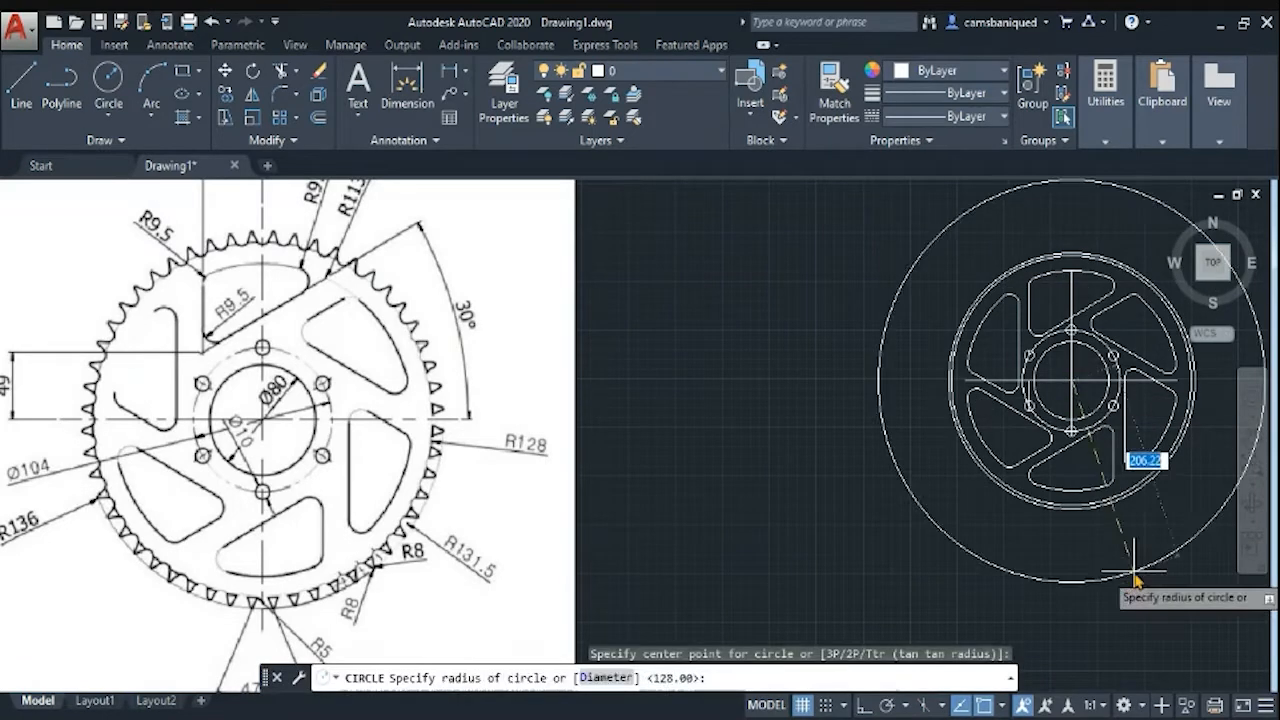
pyautogui.write('136')
pyautogui.press('Return')
# Stretch the lower end of the vertical centre line straight down beyond the outer circle
pyautogui.scroll(2, 846, 483)
pyautogui.moveTo(846, 483); pyautogui.dragTo(722, 495, button='middle')
pyautogui.scroll(-1, 720, 495)
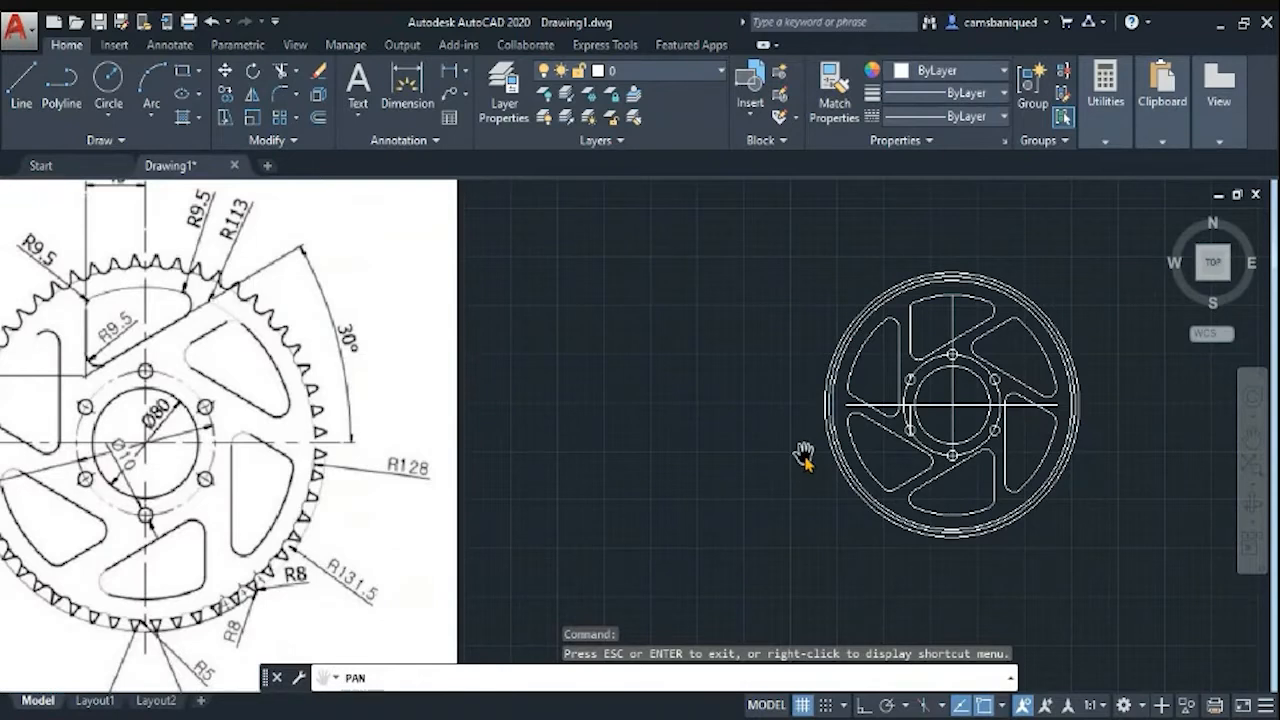
pyautogui.moveTo(706, 455); pyautogui.dragTo(518, 437)
pyautogui.moveTo(437, 327); pyautogui.dragTo(600, 337, button='middle')
pyautogui.click(927, 435)
pyautogui.click(927, 447)
pyautogui.keyDown('shift'); pyautogui.click(938, 566); pyautogui.keyUp('shift')
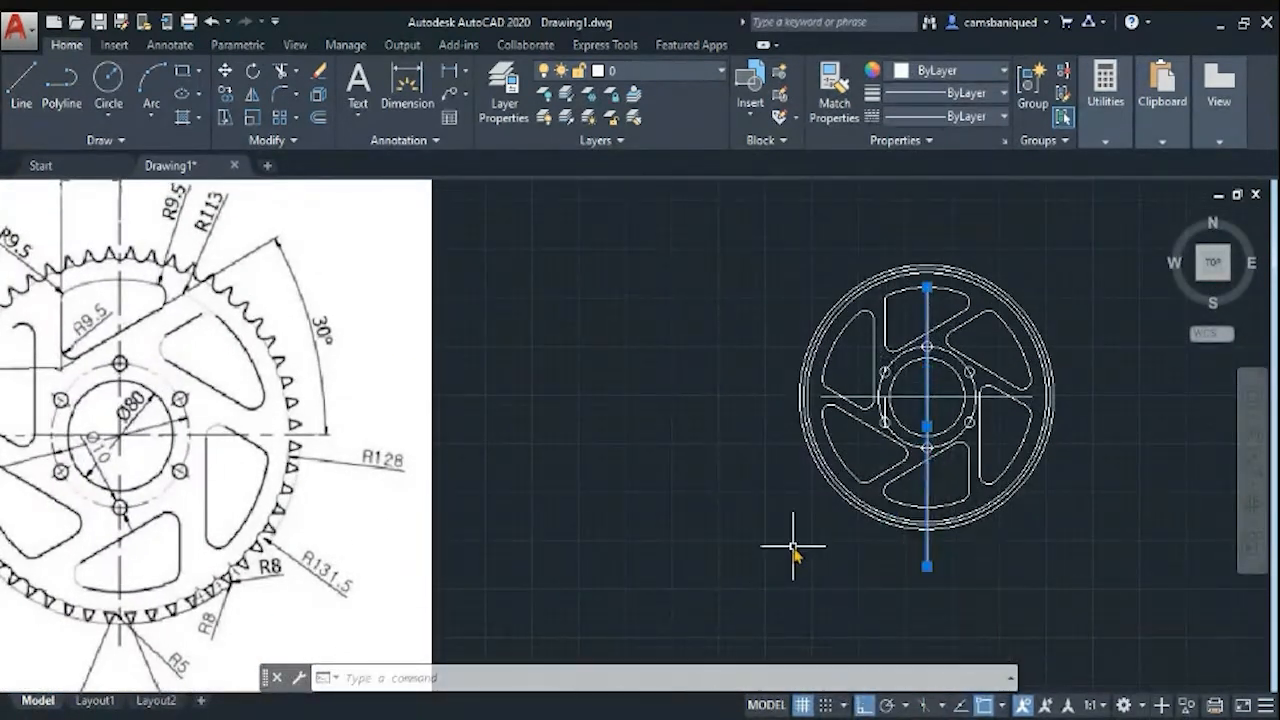
# Examine the tooth profile, its radii and the angle dimension at the bottom of the reference image
pyautogui.scroll(3, 900, 475)
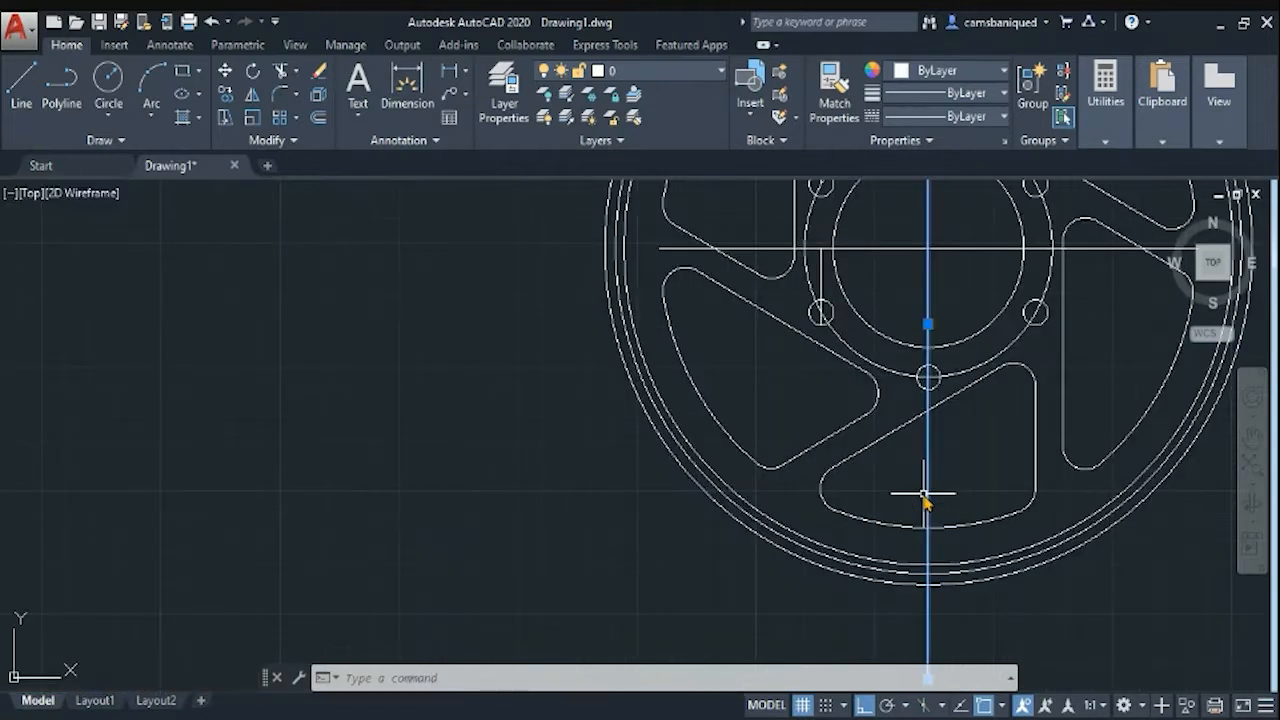
pyautogui.scroll(-3, 930, 490)
pyautogui.scroll(3, 948, 497)
pyautogui.click(22, 82)
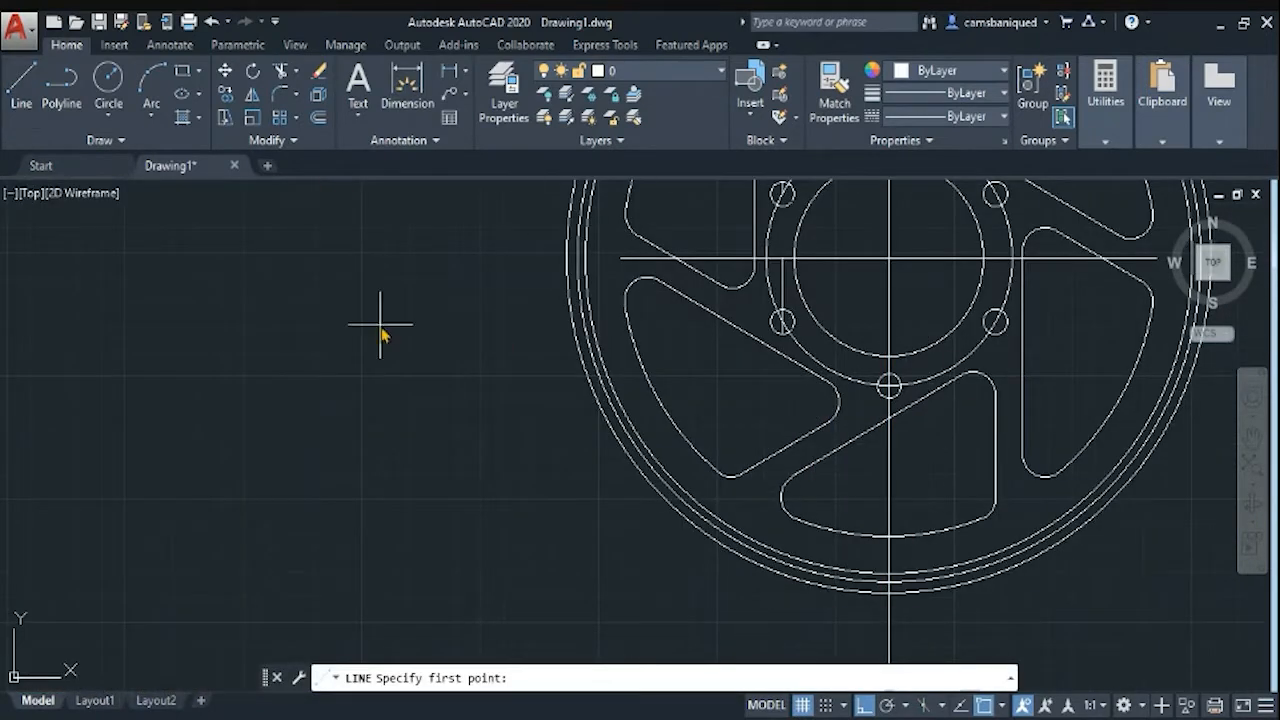
pyautogui.press('Escape')
pyautogui.write('p')
pyautogui.press('Return')
pyautogui.moveTo(380, 329); pyautogui.dragTo(785, 368)
pyautogui.moveTo(387, 573)
pyautogui.mouseDown()
pyautogui.moveTo(707, 433)
pyautogui.moveTo(735, 447)
pyautogui.mouseUp()
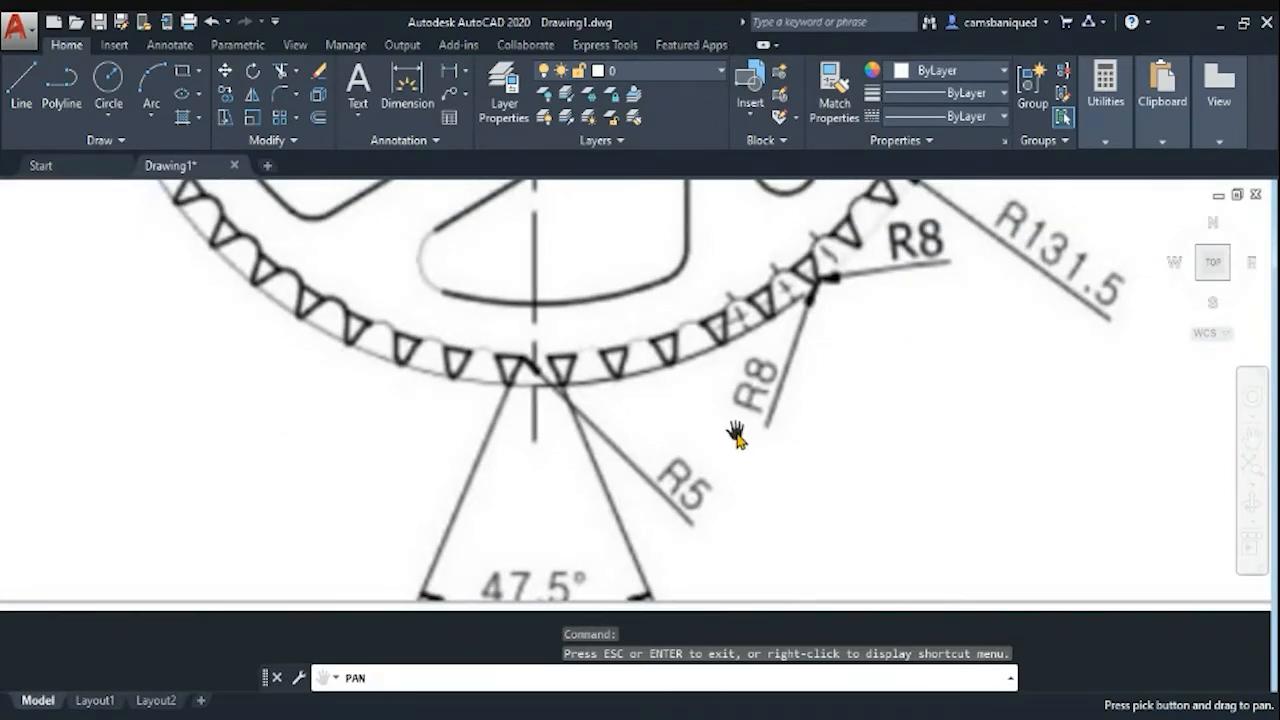
pyautogui.scroll(-6, 735, 435)
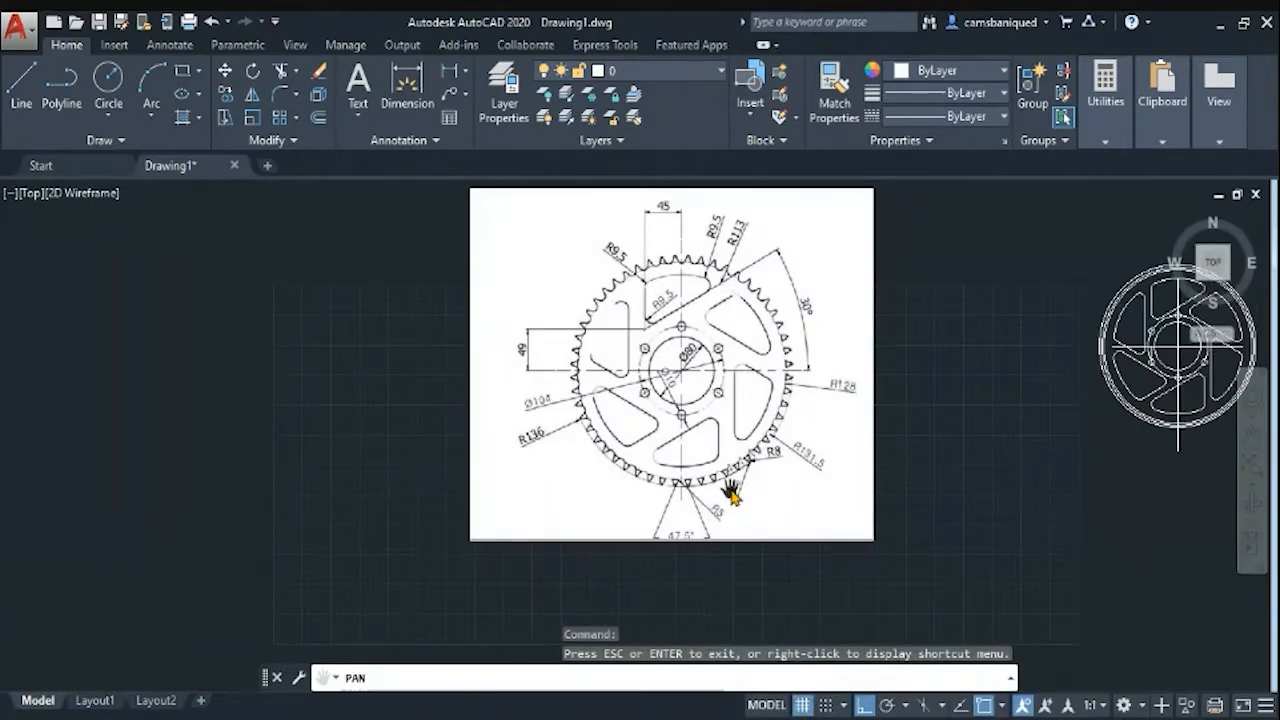
pyautogui.scroll(4, 975, 367)
pyautogui.moveTo(975, 367)
pyautogui.mouseDown(button='middle')
pyautogui.moveTo(686, 397)
pyautogui.moveTo(980, 603)
pyautogui.moveTo(1010, 430)
pyautogui.moveTo(1180, 250)
pyautogui.mouseUp(button='middle')
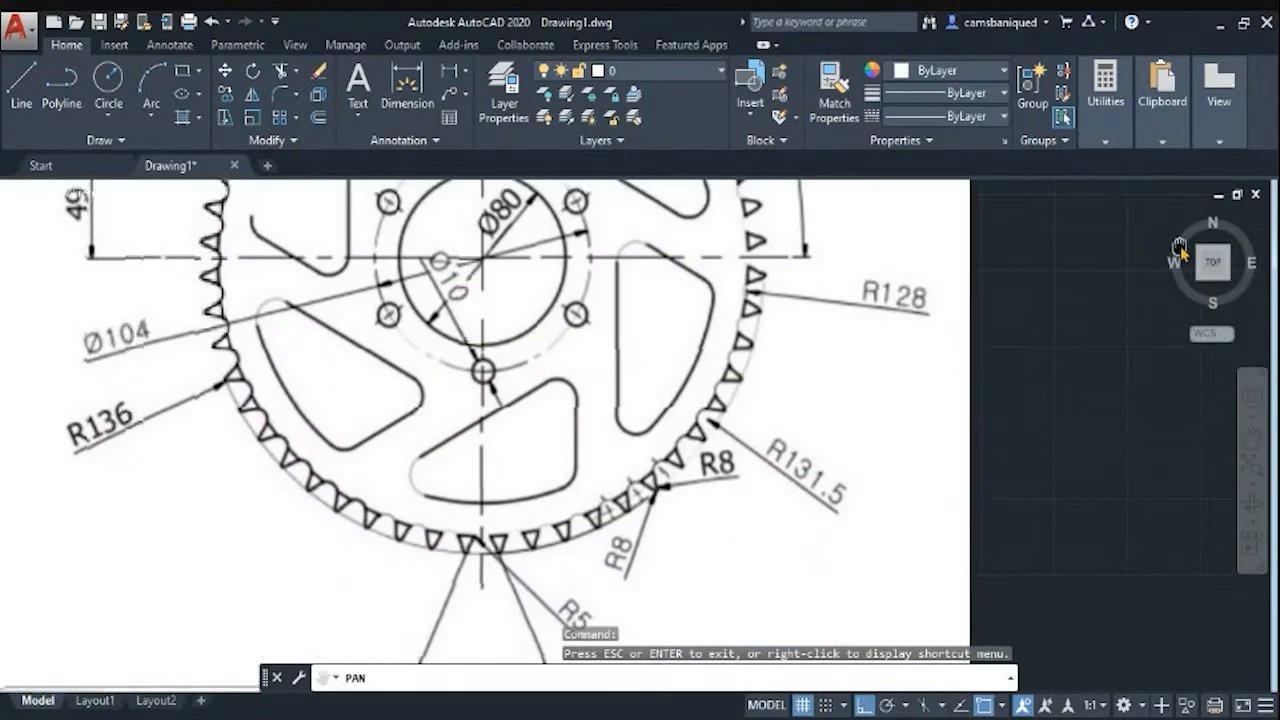
pyautogui.moveTo(1180, 250); pyautogui.dragTo(906, 292)
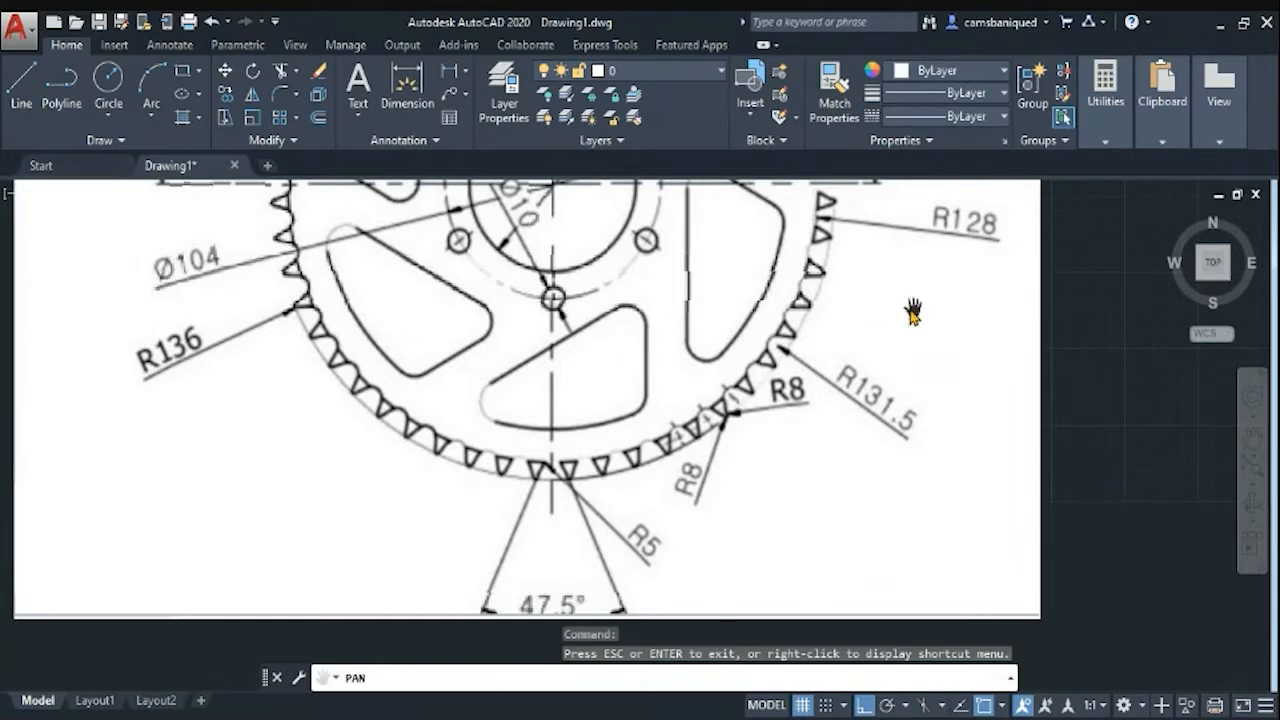
pyautogui.moveTo(1078, 293)
pyautogui.mouseDown()
pyautogui.moveTo(877, 480)
pyautogui.moveTo(489, 494)
pyautogui.moveTo(731, 314)
pyautogui.mouseUp()
# Stretch the upper end of the vertical centre line straight up above the outer circle
pyautogui.press('Escape')
pyautogui.click(837, 385)
pyautogui.moveTo(837, 361); pyautogui.dragTo(837, 261)
pyautogui.write('fillet')
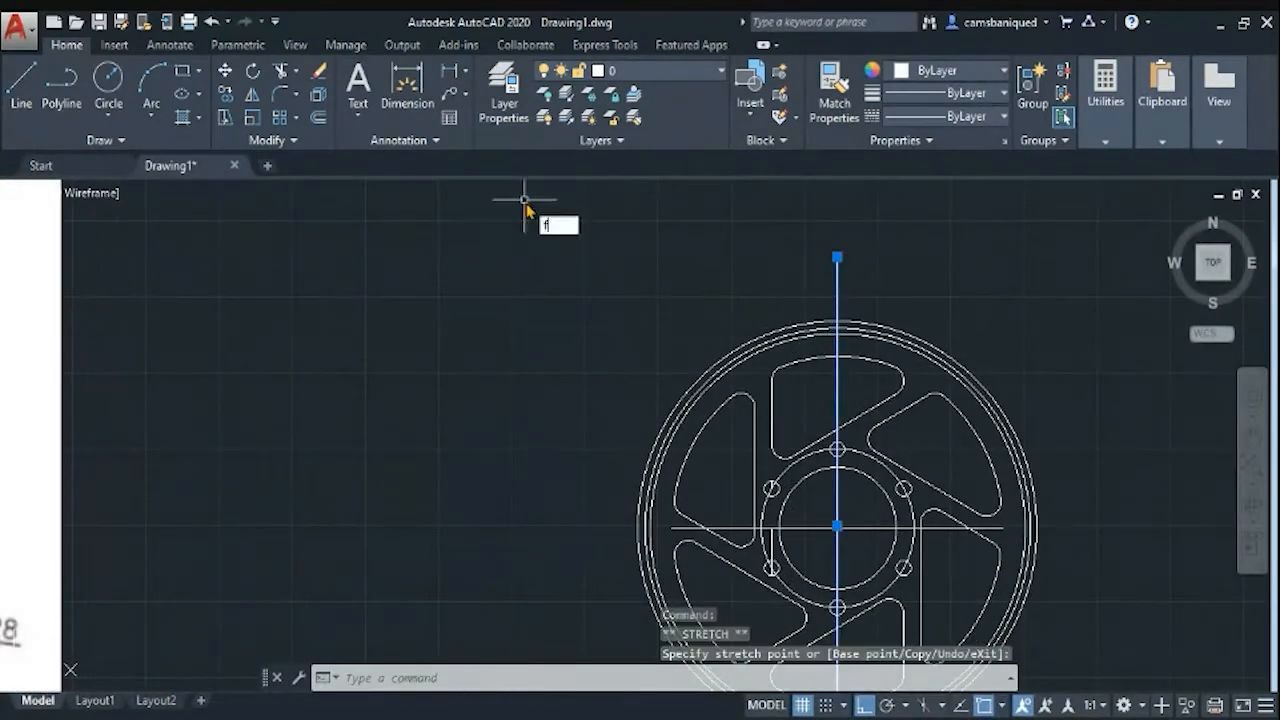
pyautogui.press('Return')
pyautogui.click(657, 682)
pyautogui.write('8')
pyautogui.press('Return')
pyautogui.click(847, 335)
pyautogui.scroll(4, 795, 370)
pyautogui.press('Escape')
# Check the tooth in the reference image, start a line and turn off the Center object snap
pyautogui.scroll(-2, 857, 290)
pyautogui.moveTo(707, 363); pyautogui.dragTo(743, 397, button='middle')
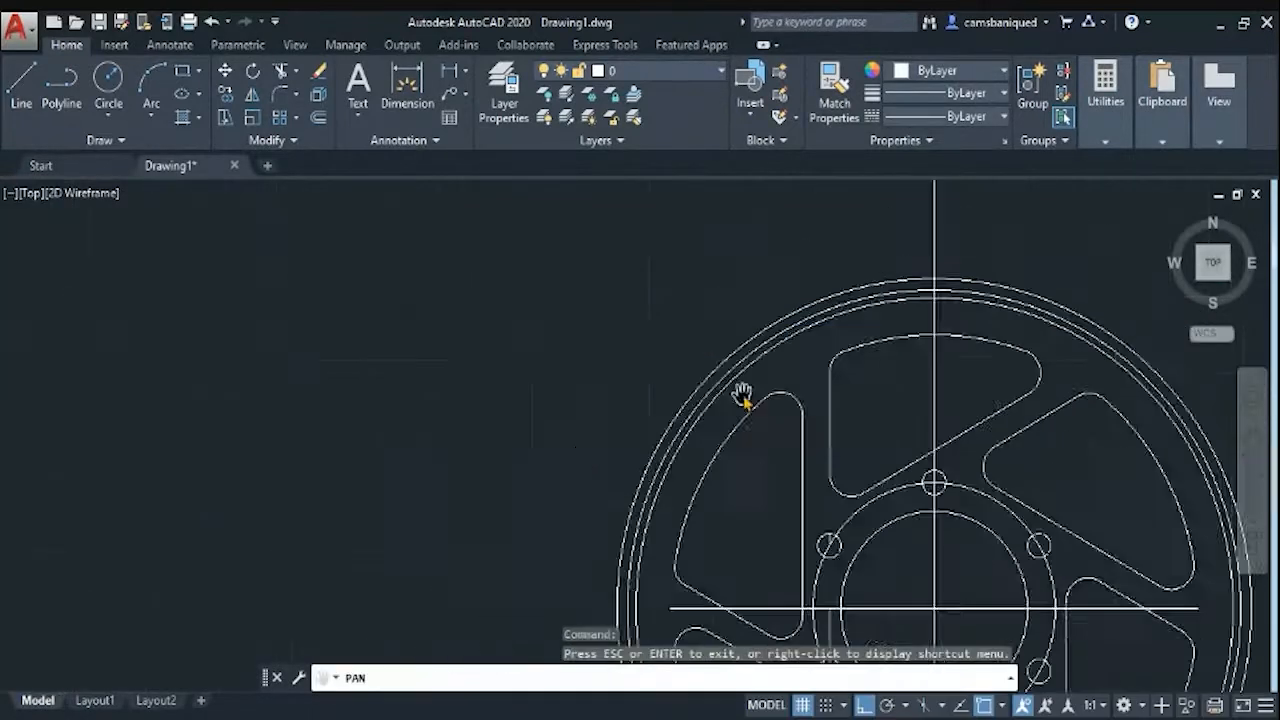
pyautogui.scroll(-2, 743, 397)
pyautogui.moveTo(240, 540); pyautogui.dragTo(908, 498, button='middle')
pyautogui.moveTo(922, 490); pyautogui.dragTo(955, 338)
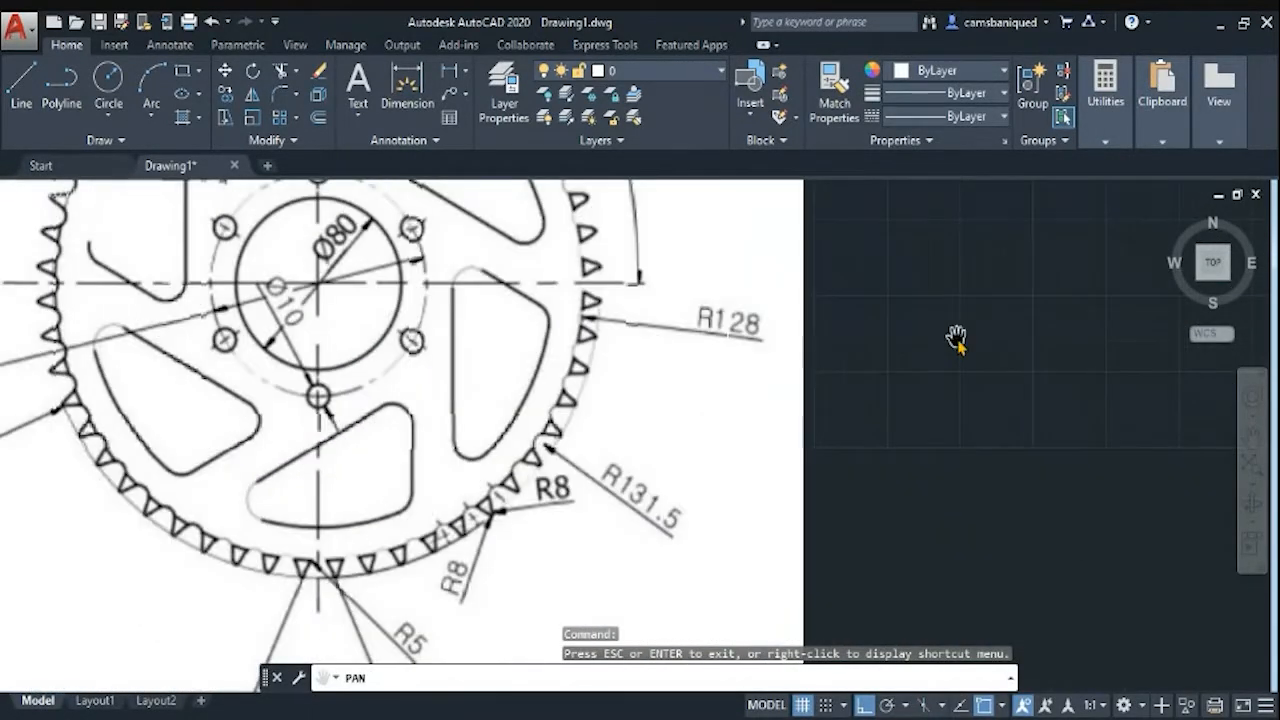
pyautogui.moveTo(957, 340); pyautogui.dragTo(443, 465, button='middle')
pyautogui.write('l')
pyautogui.press('Return')
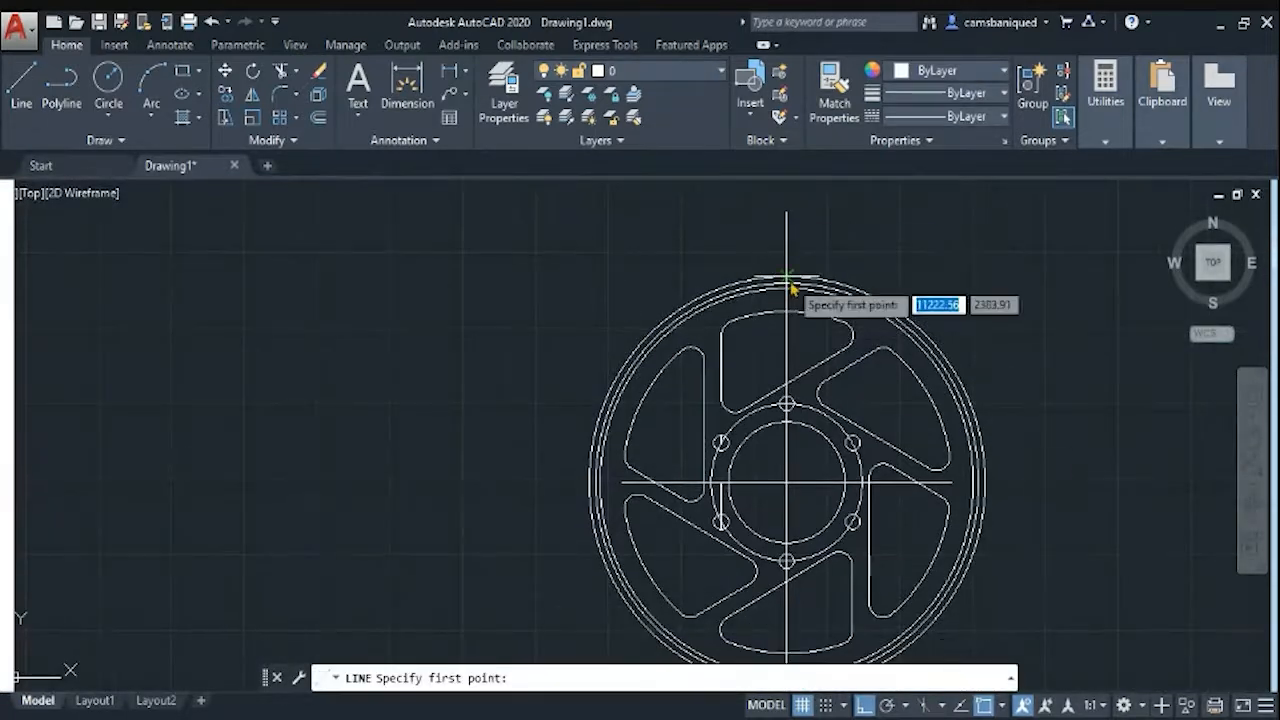
pyautogui.click(1002, 706)
pyautogui.click(775, 288)
pyautogui.click(1002, 706)
pyautogui.click(868, 394)
pyautogui.click(775, 288)
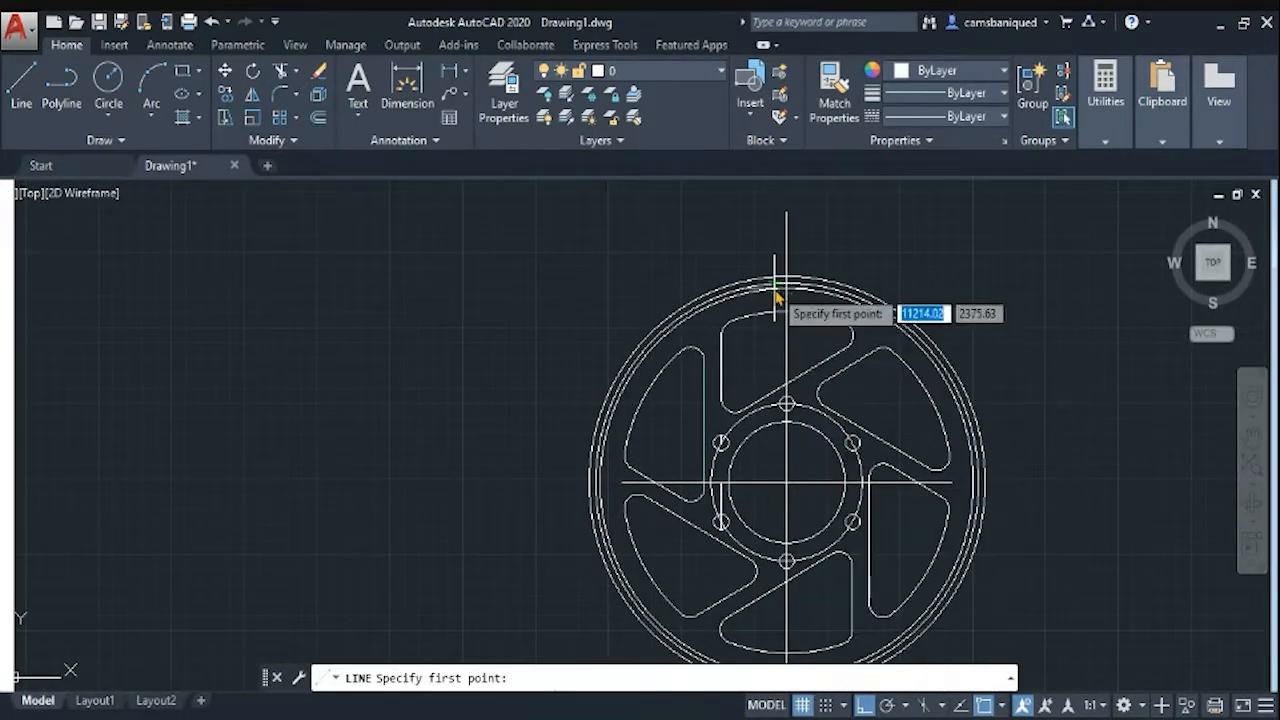
# Cancel the pending line, then turn Ortho mode off and object snap tracking on
pyautogui.moveTo(775, 288); pyautogui.dragTo(1036, 430, button='middle')
pyautogui.moveTo(172, 545); pyautogui.dragTo(754, 339, button='middle')
pyautogui.scroll(-2, 753, 338)
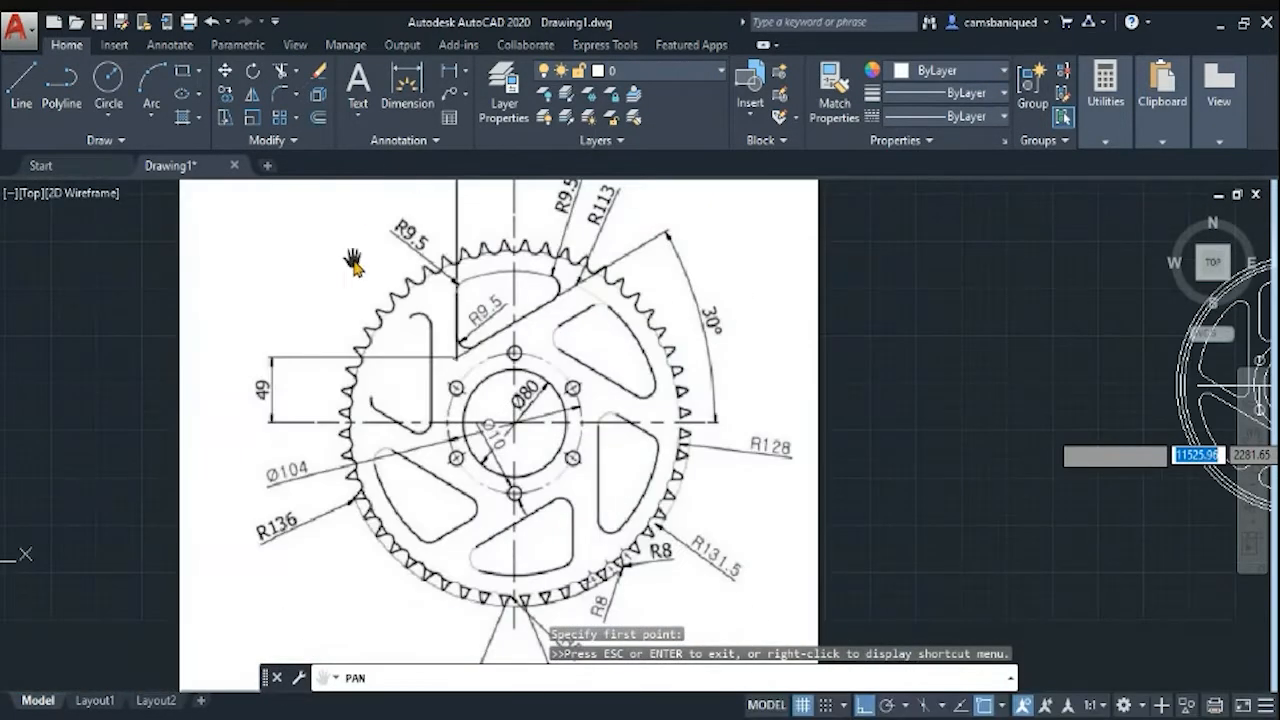
pyautogui.moveTo(830, 505); pyautogui.dragTo(800, 410, button='middle')
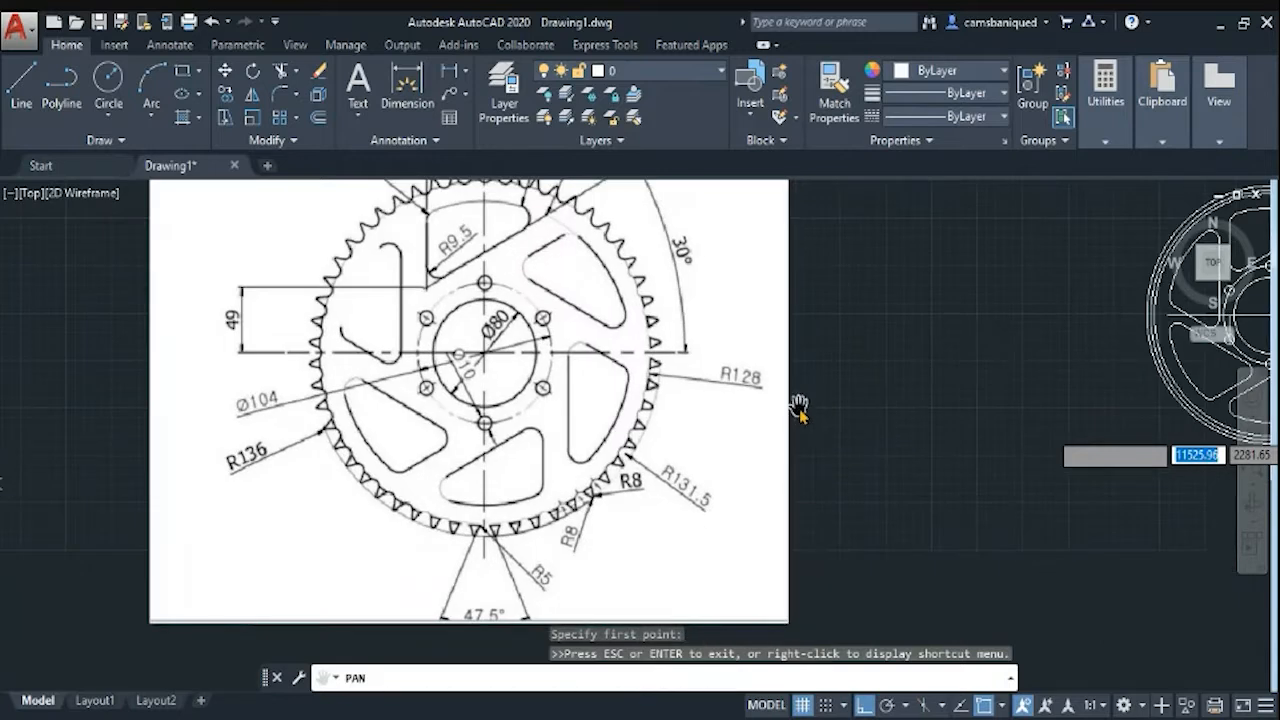
pyautogui.moveTo(800, 410)
pyautogui.mouseDown(button='middle')
pyautogui.moveTo(534, 494)
pyautogui.moveTo(628, 355)
pyautogui.mouseUp(button='middle')
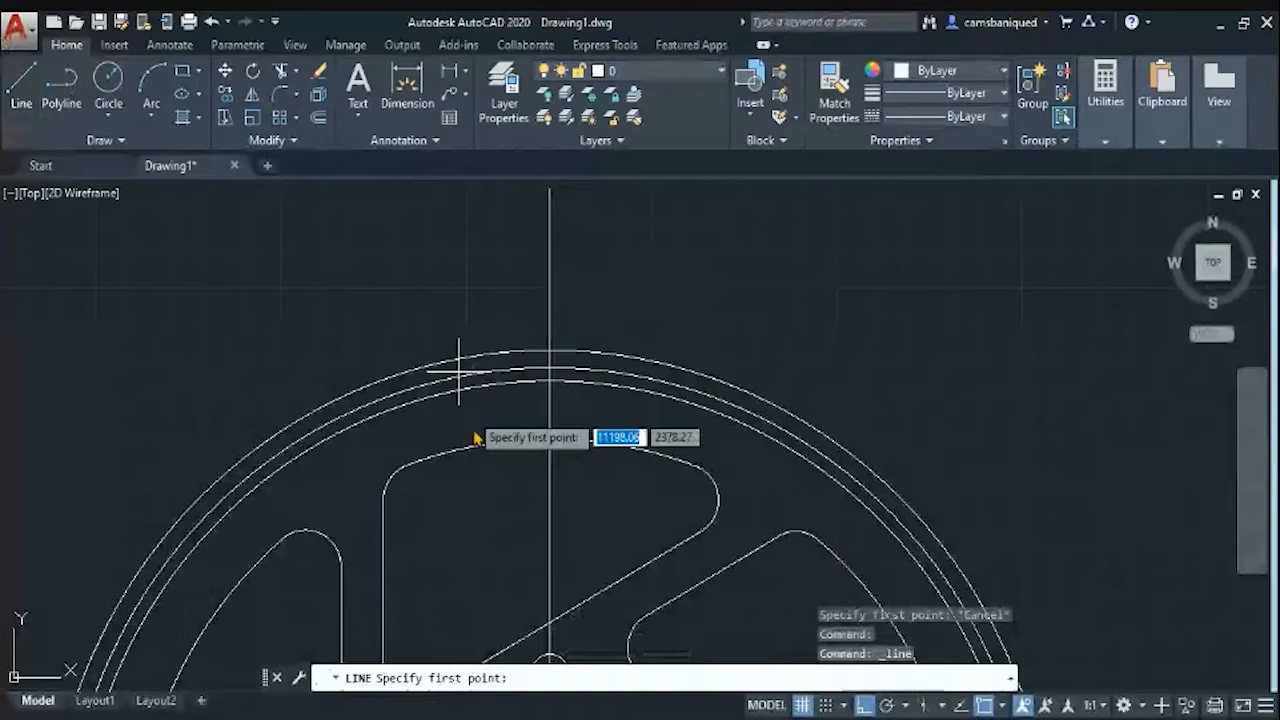
pyautogui.click(534, 401)
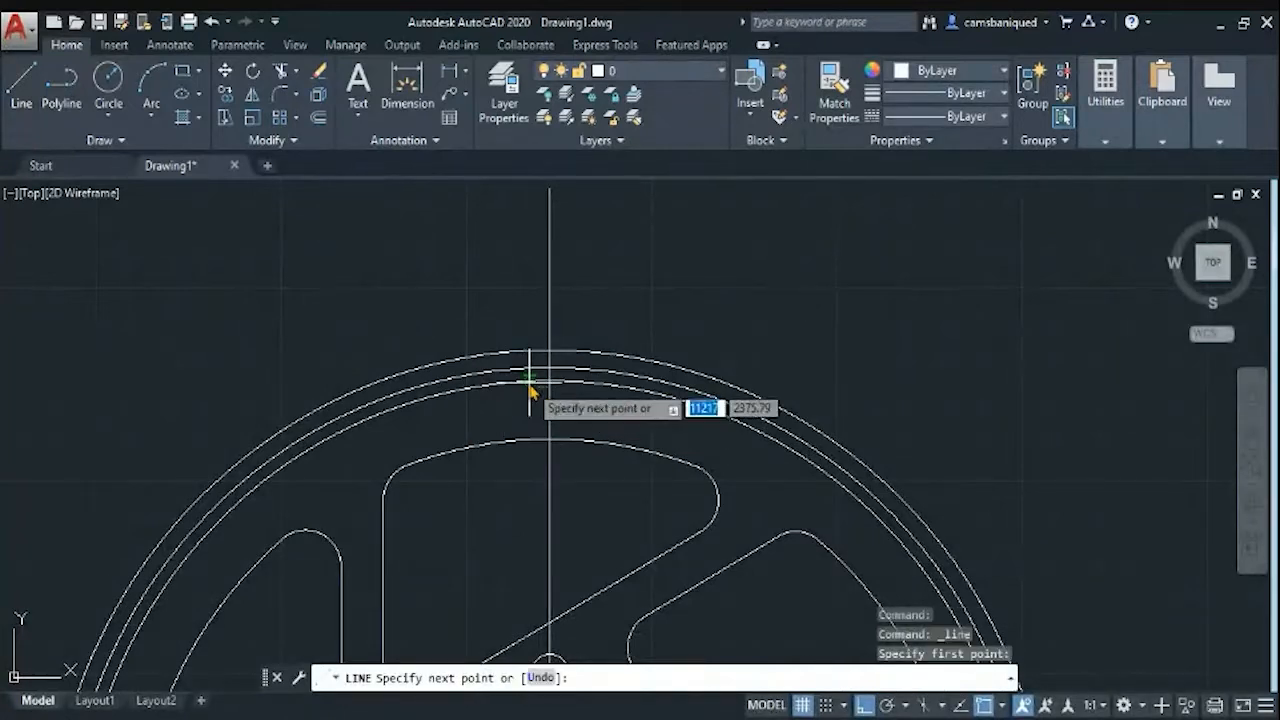
pyautogui.press('Escape')
pyautogui.click(864, 706)
pyautogui.click(961, 706)
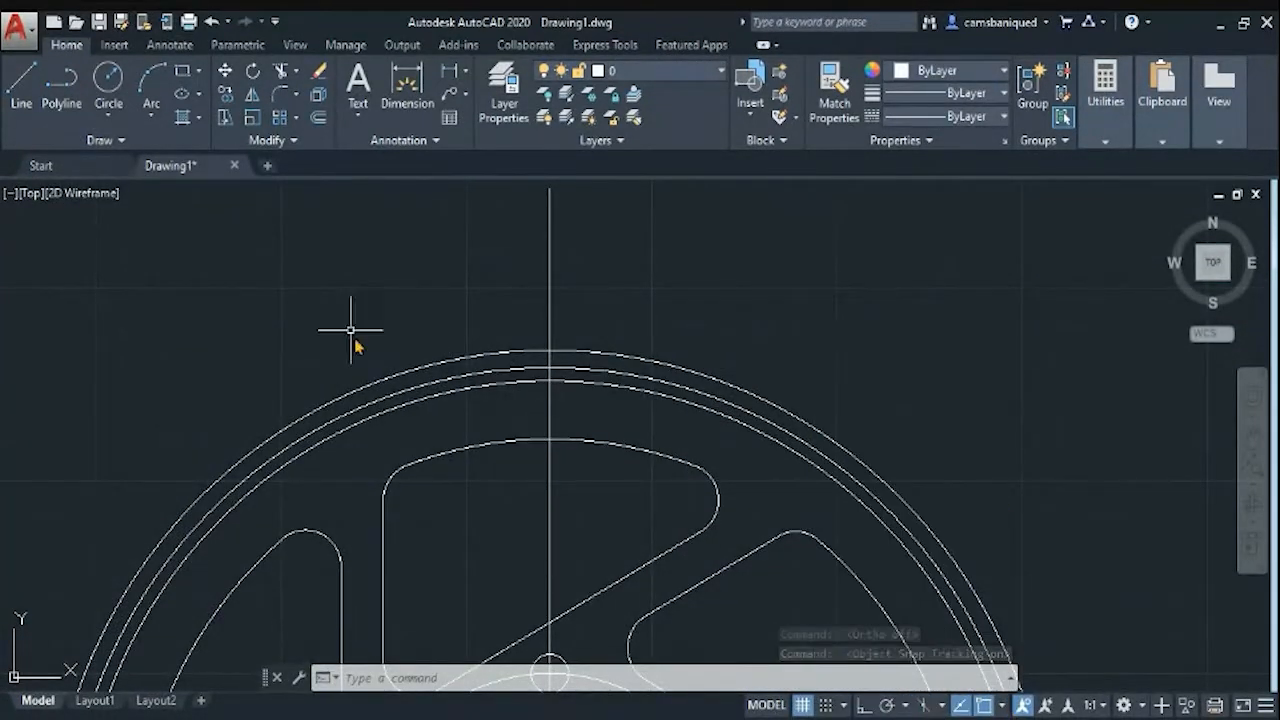
# Draw a short slanted line between the outer and inner rings, just left of the vertical centre line at the sprocket's top
pyautogui.click(21, 85)
pyautogui.click(500, 352)
pyautogui.press('Escape')
pyautogui.press('space')
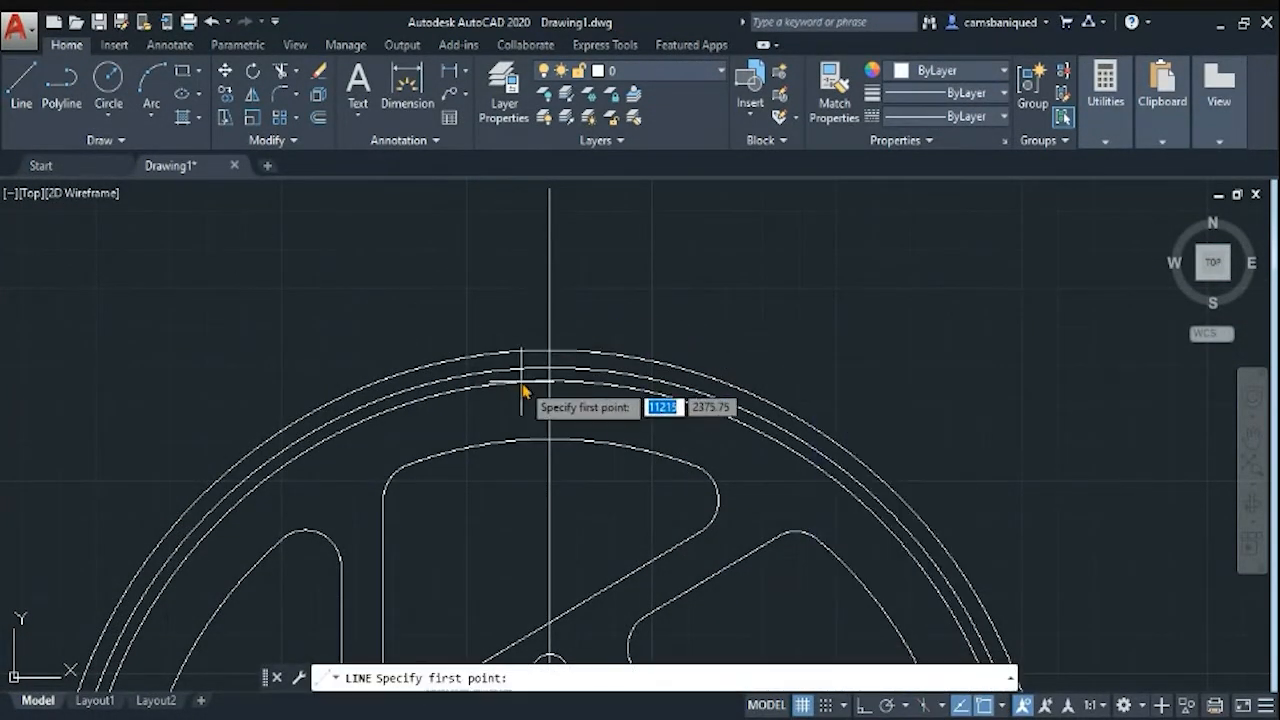
pyautogui.click(529, 372)
pyautogui.press('Escape')
pyautogui.press('space')
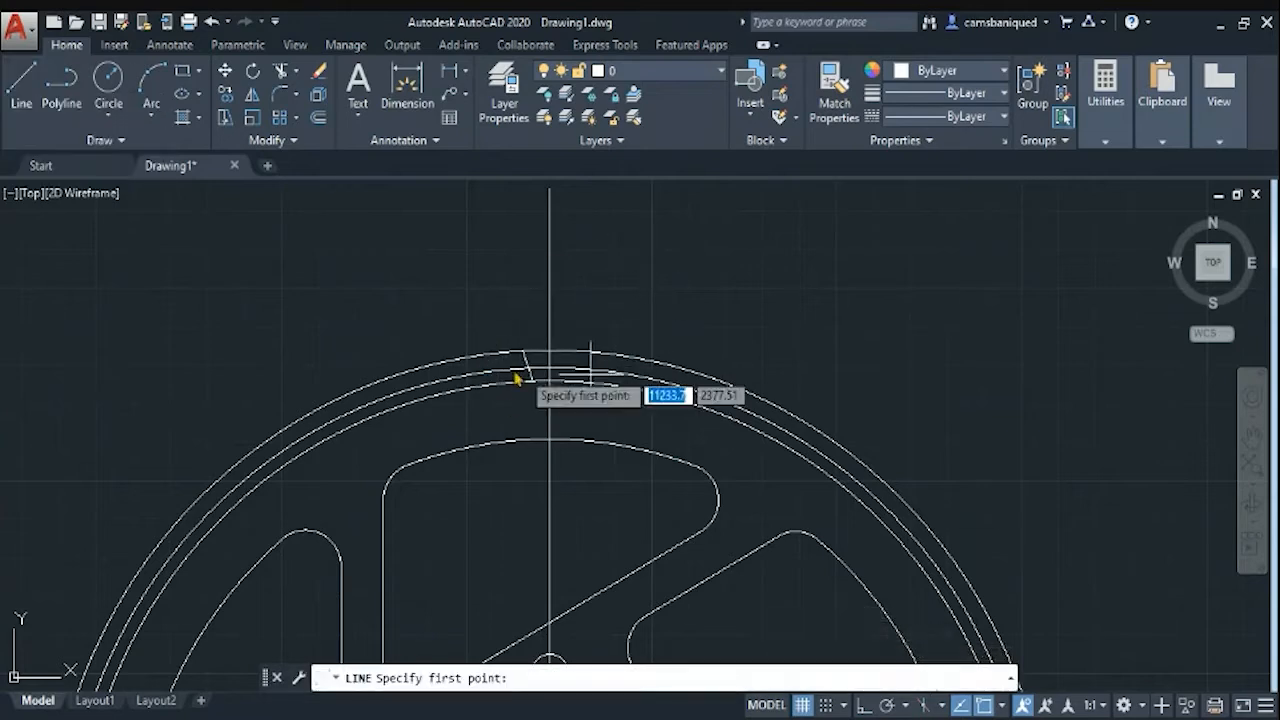
# Erase the short slanted line at the sprocket's top and enable the Center object snap for a new line
pyautogui.scroll(-6, 503, 279)
pyautogui.moveTo(677, 320); pyautogui.dragTo(1050, 440, button='middle')
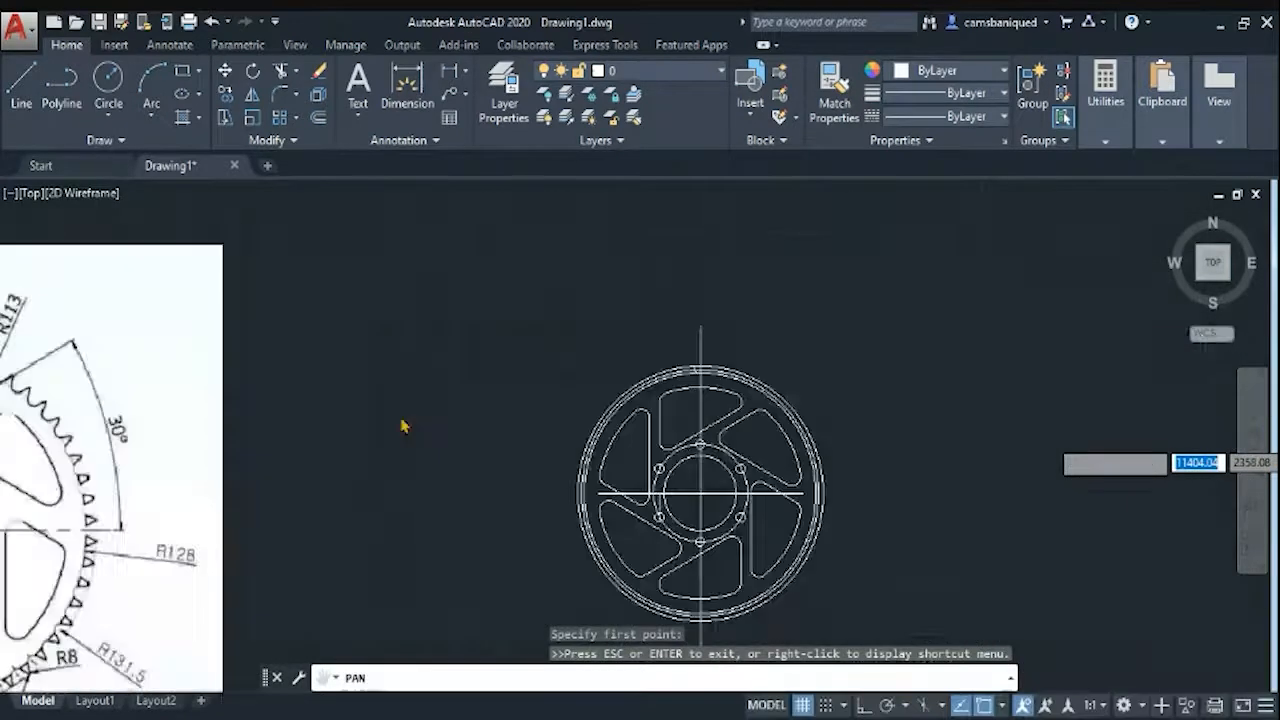
pyautogui.moveTo(401, 440); pyautogui.dragTo(662, 418, button='middle')
pyautogui.moveTo(640, 490); pyautogui.dragTo(538, 400, button='middle')
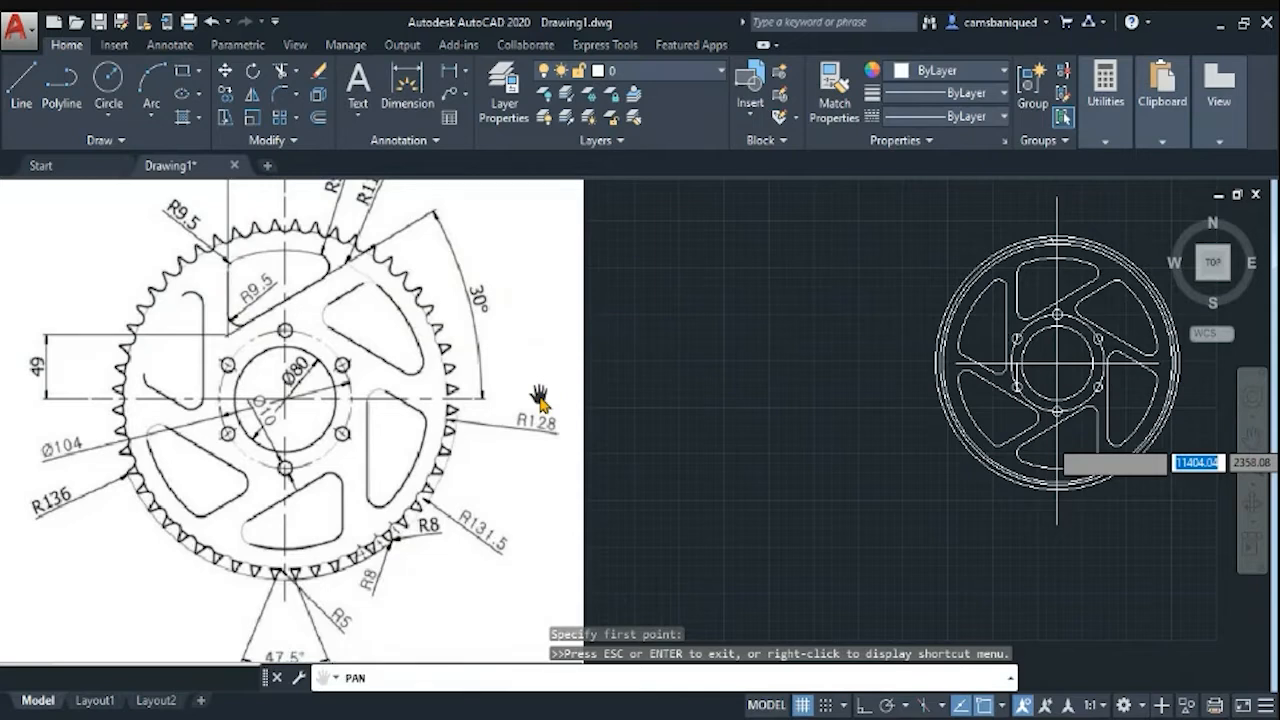
pyautogui.scroll(2, 749, 332)
pyautogui.moveTo(749, 332); pyautogui.dragTo(461, 358, button='middle')
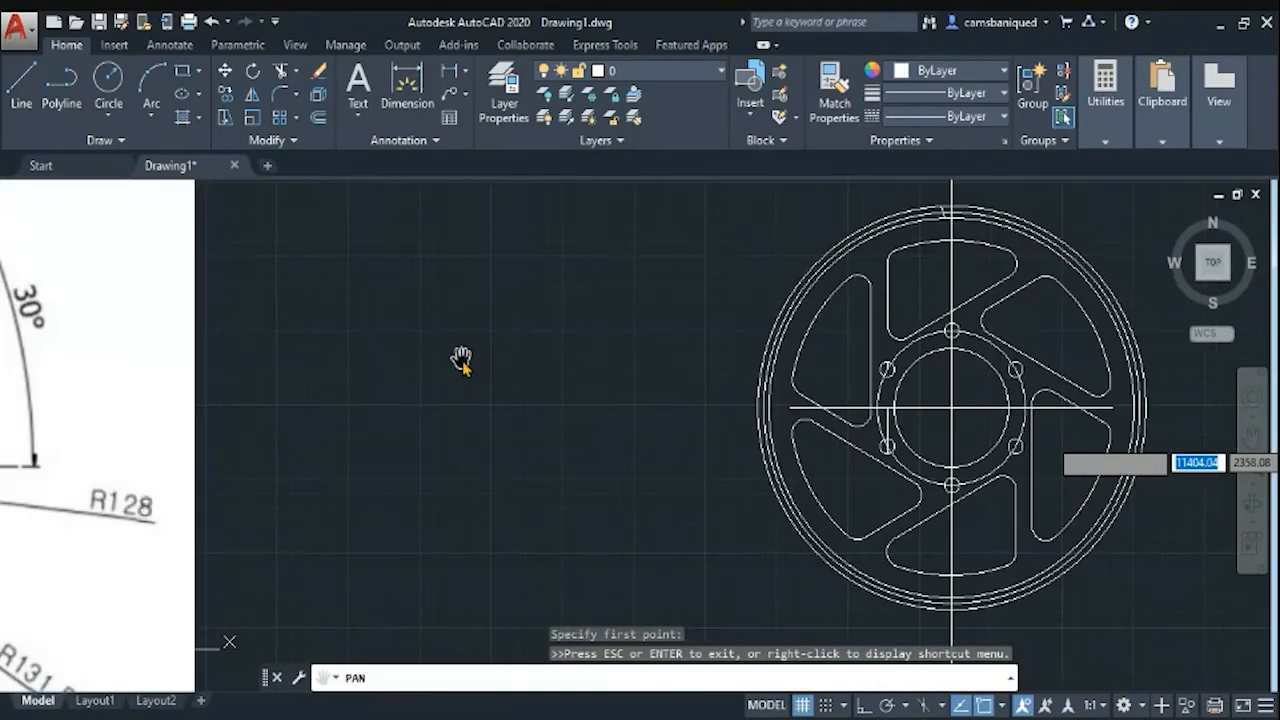
pyautogui.scroll(3, 223, 449)
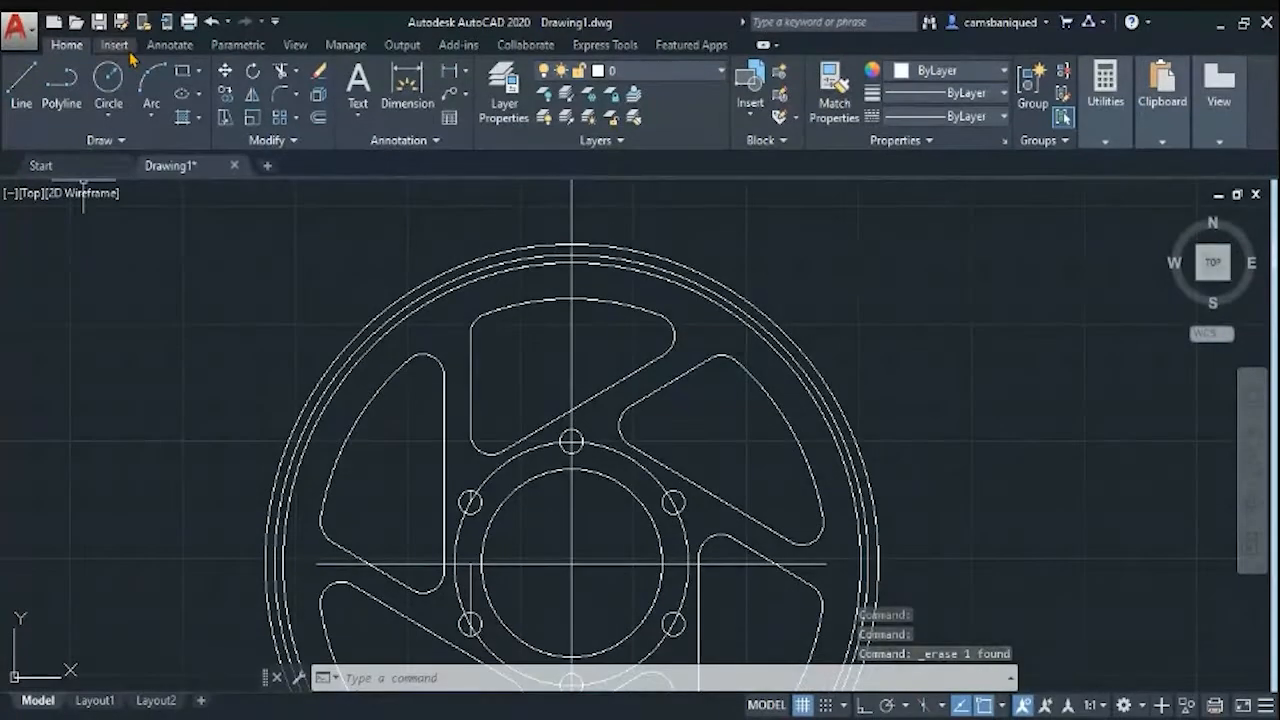
pyautogui.click(21, 88)
pyautogui.click(1002, 706)
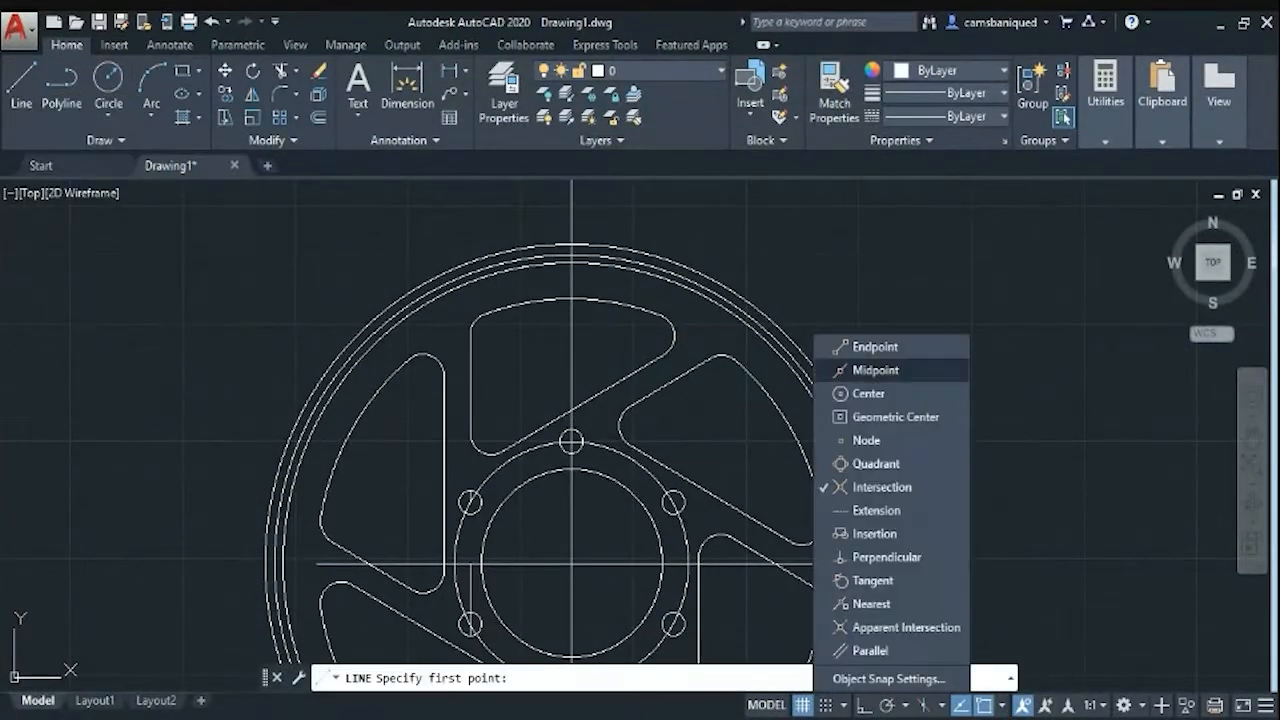
pyautogui.click(868, 394)
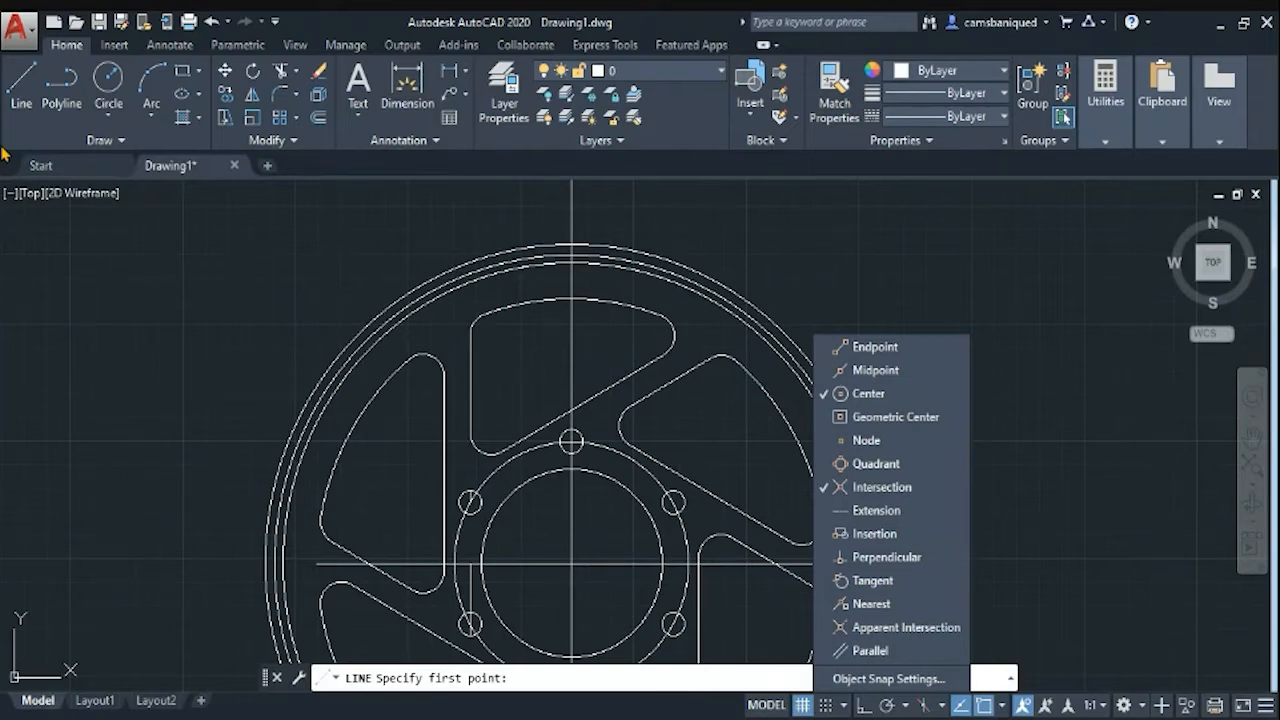
# Try a line from the sprocket's centre at an angle of 66.25°
pyautogui.click(12, 95)
pyautogui.click(571, 564)
pyautogui.press('Tab')
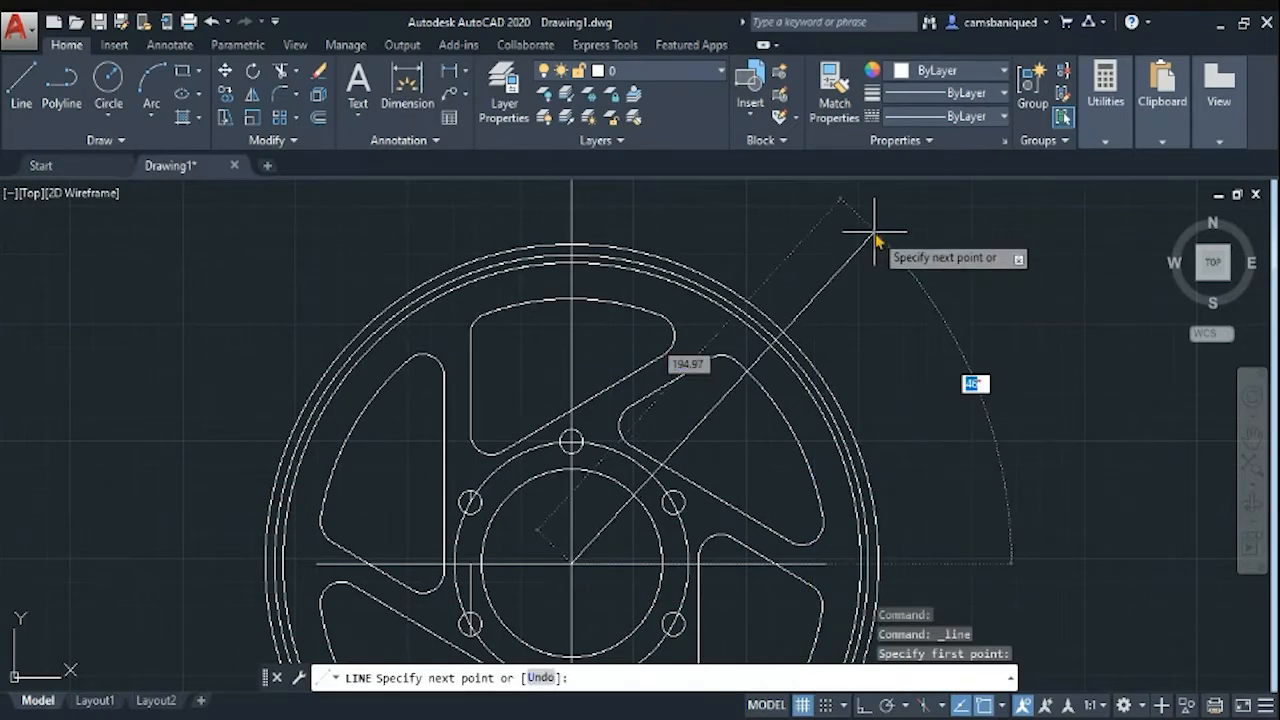
pyautogui.write('66.25')
pyautogui.press('Return')
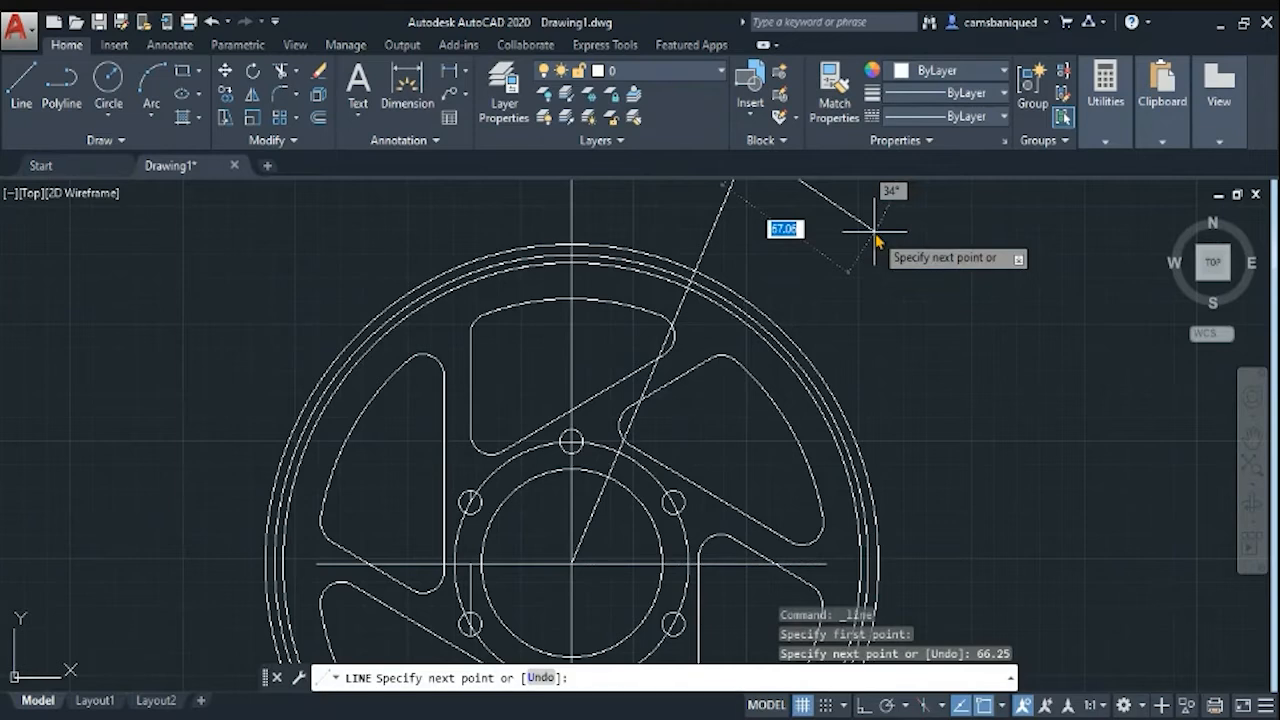
pyautogui.press('Escape')
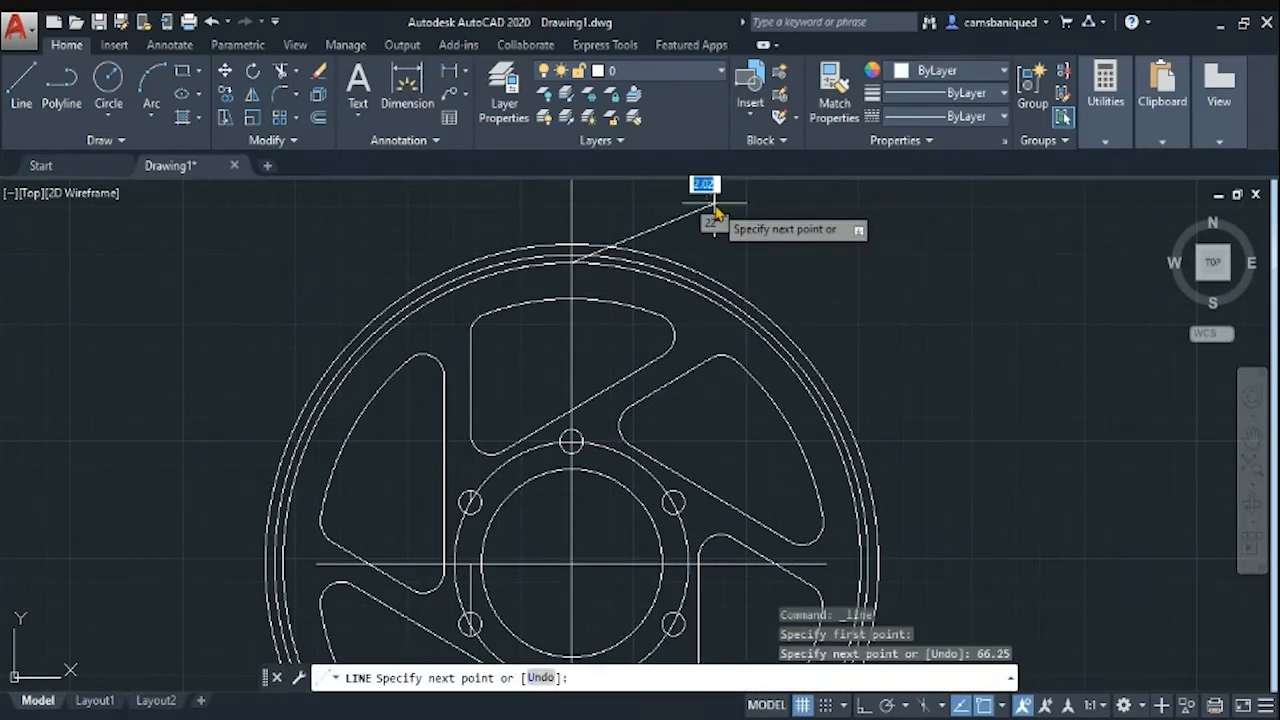
pyautogui.press('Escape')
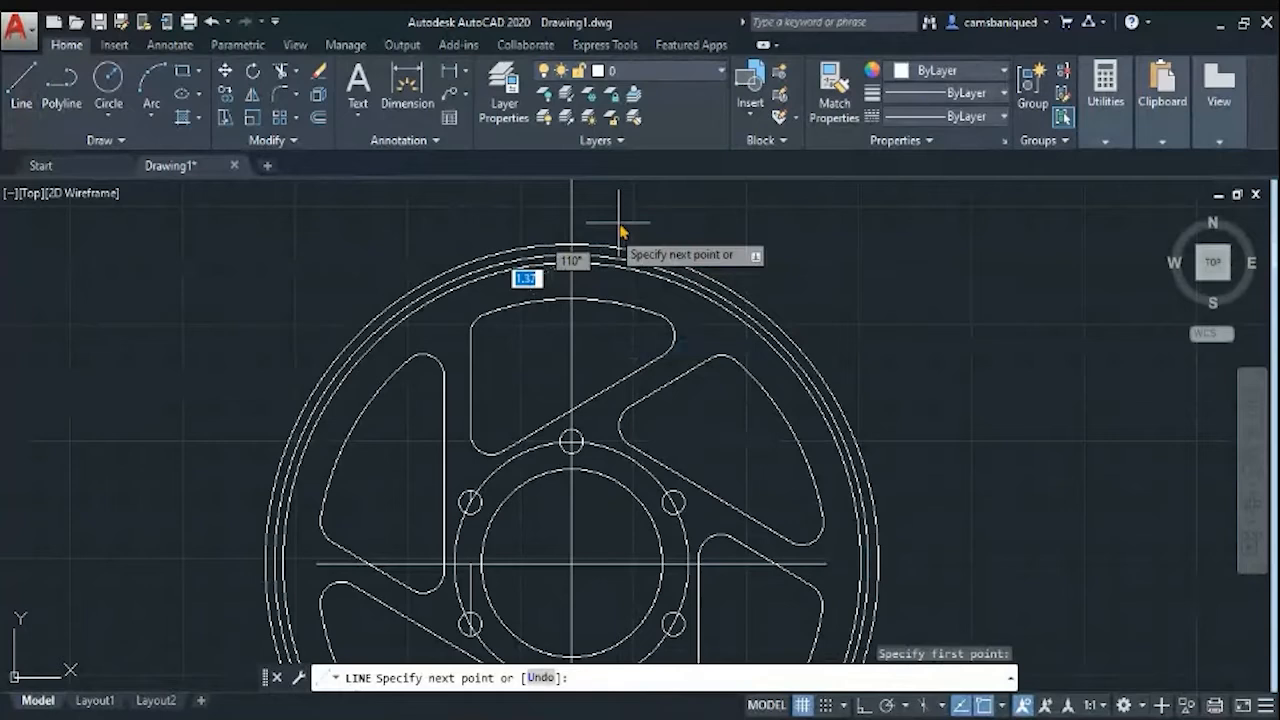
# Draw a line at 66.25° upward from where the radius 128 circle crosses the vertical centre line at the top
pyautogui.write('66')
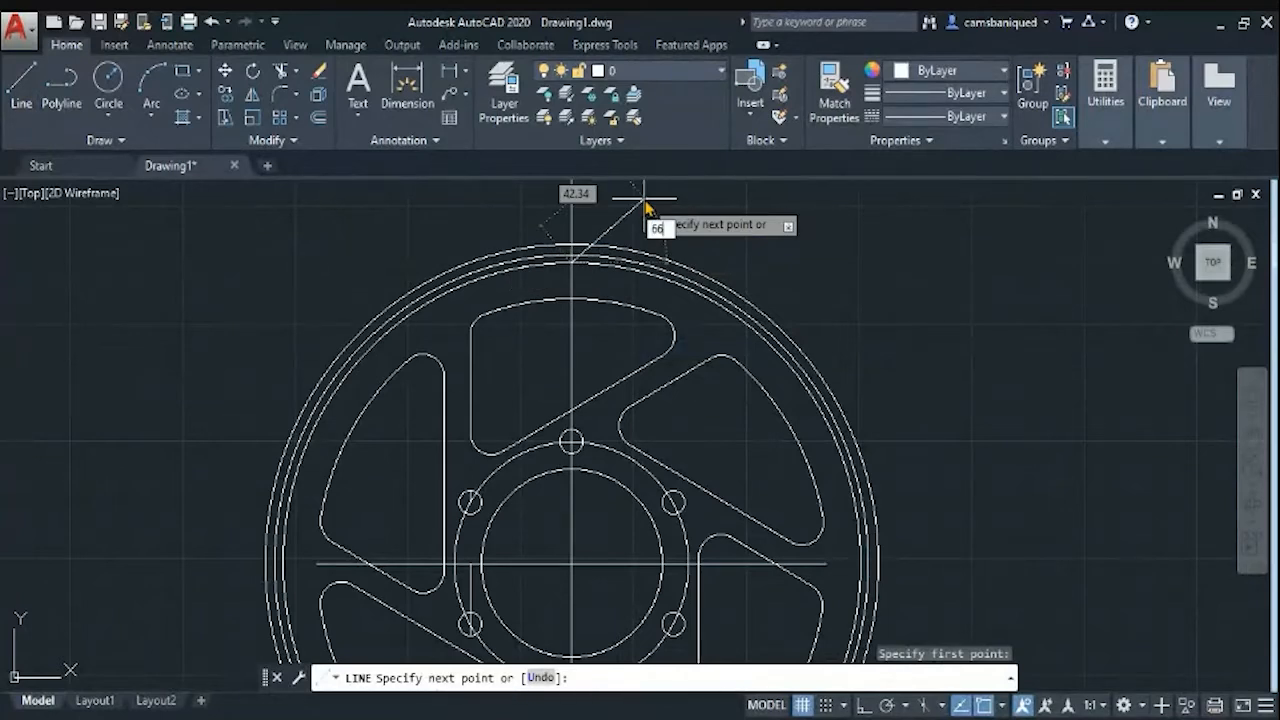
pyautogui.write('.25')
pyautogui.press('Return')
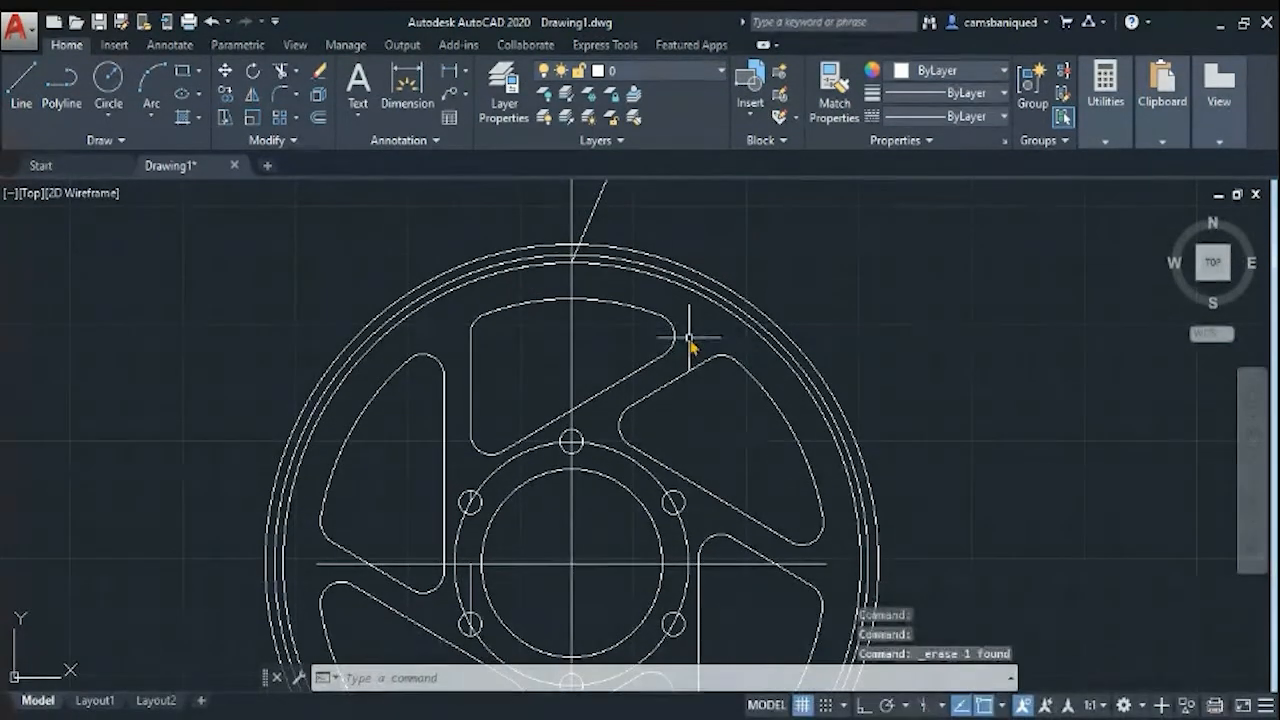
# Draw a second line from the same point on the radius 128 circle at an angle of 113.75°
pyautogui.write('l')
pyautogui.press('Return')
pyautogui.click(571, 262)
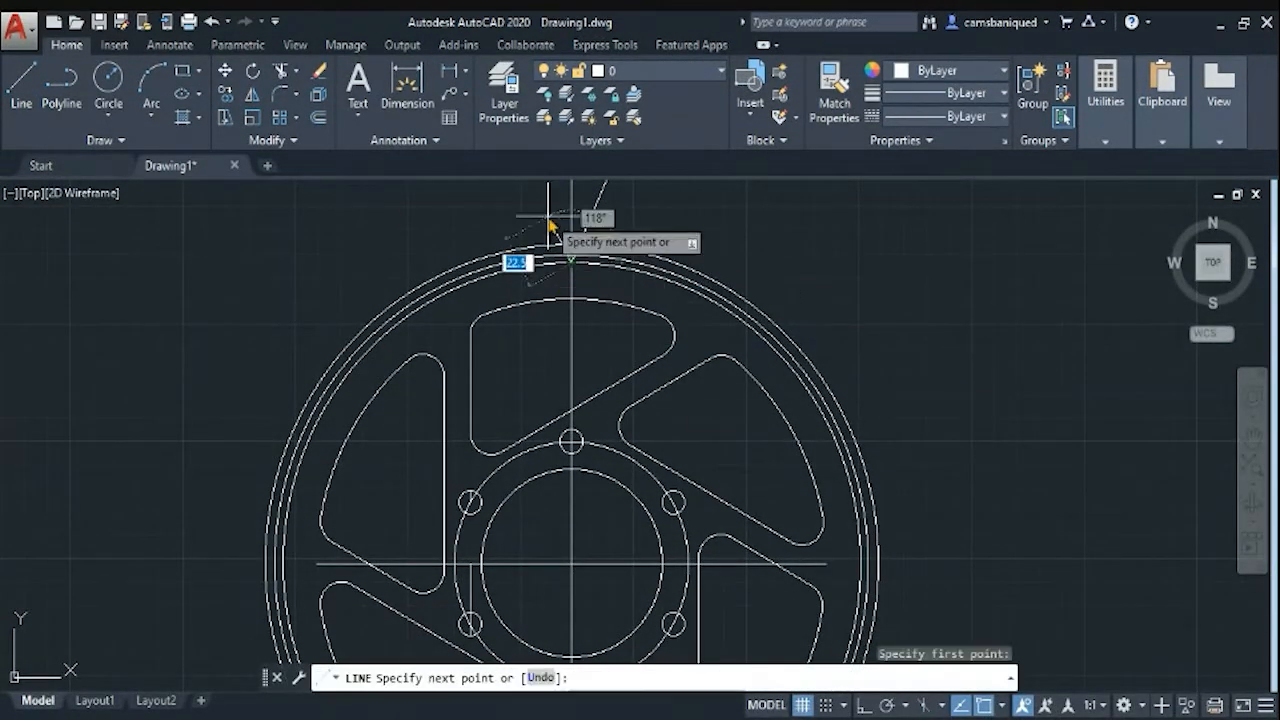
pyautogui.write('113.75')
pyautogui.press('Return')
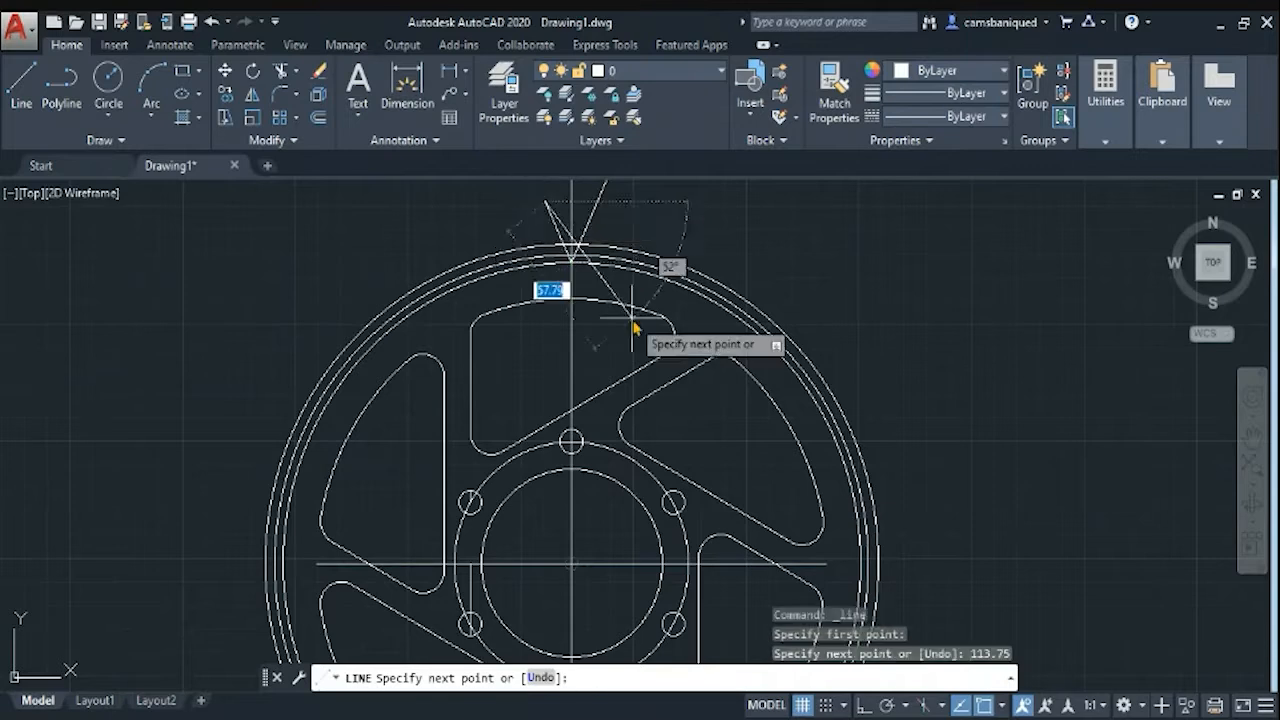
pyautogui.press('Escape')
pyautogui.scroll(4, 588, 283)
pyautogui.click(658, 685)
pyautogui.write('5')
pyautogui.press('Return')
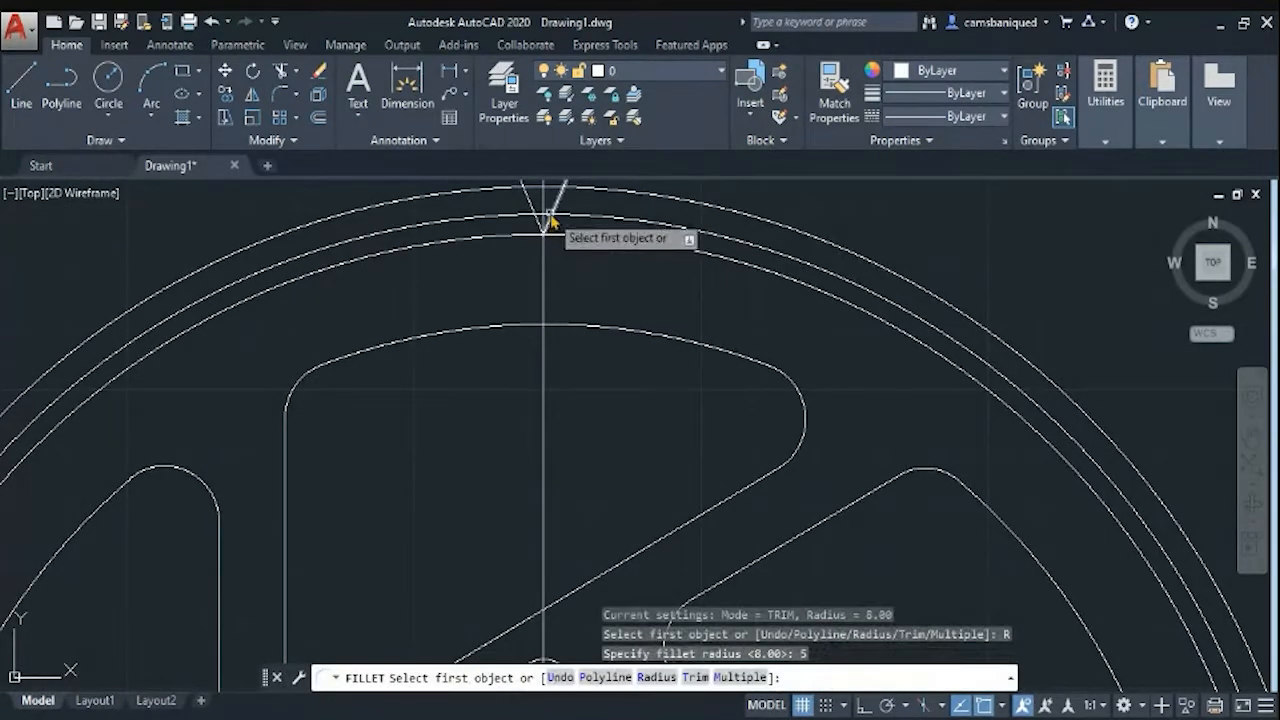
pyautogui.click(551, 214)
pyautogui.scroll(-2, 532, 236)
pyautogui.scroll(-2, 541, 236)
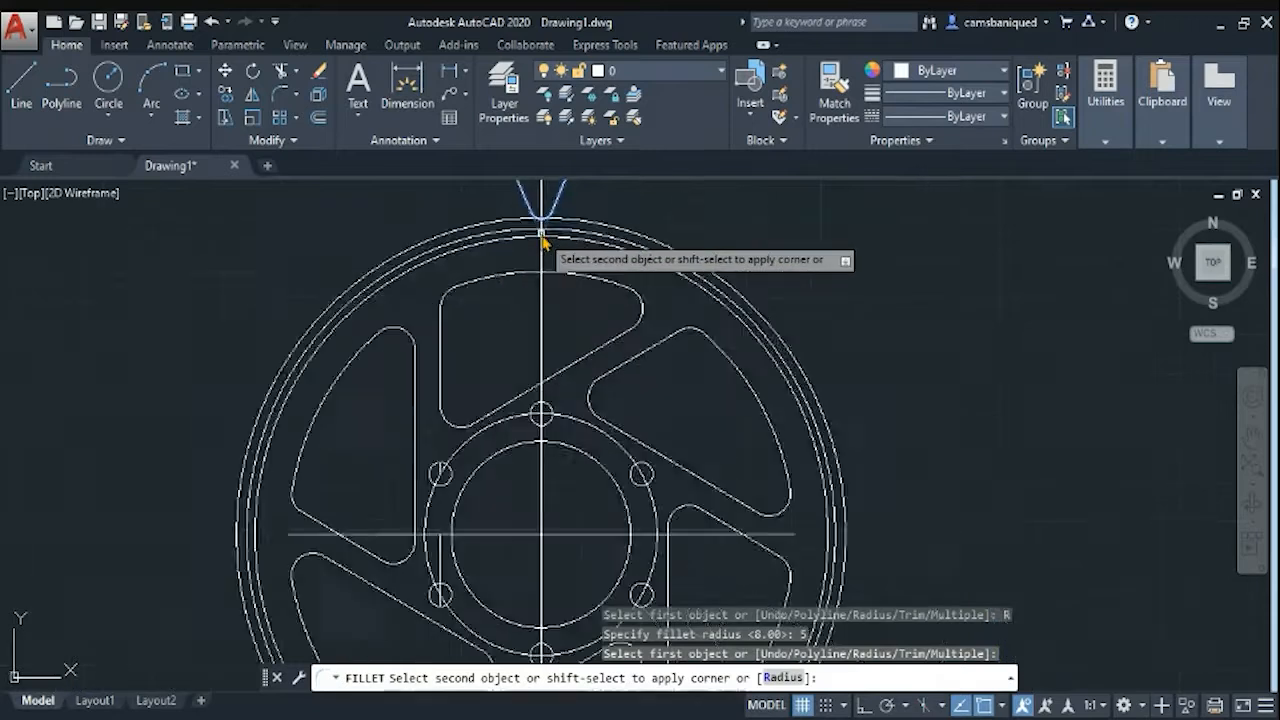
pyautogui.press('Escape')
# Add an angular dimension between the two slanted lines at the sprocket's top
pyautogui.scroll(-2, 704, 312)
pyautogui.scroll(2, 690, 314)
pyautogui.moveTo(933, 425); pyautogui.dragTo(933, 425, button='middle')
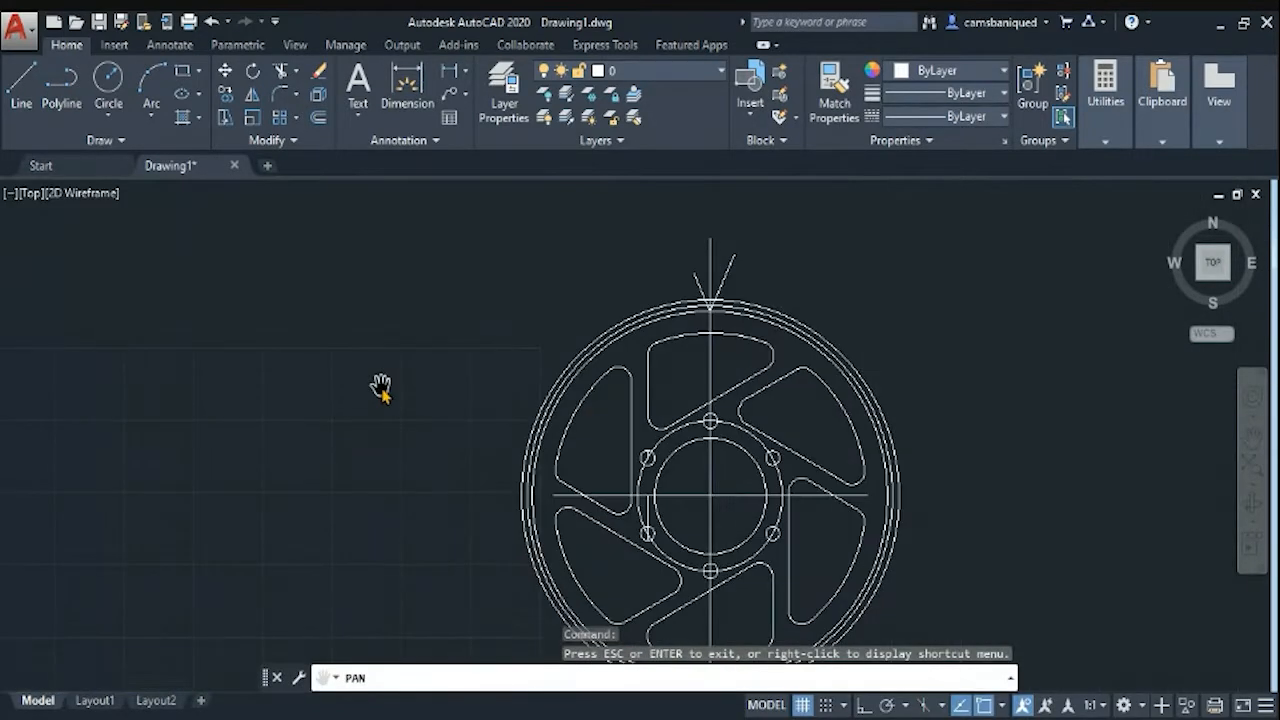
pyautogui.click(465, 70)
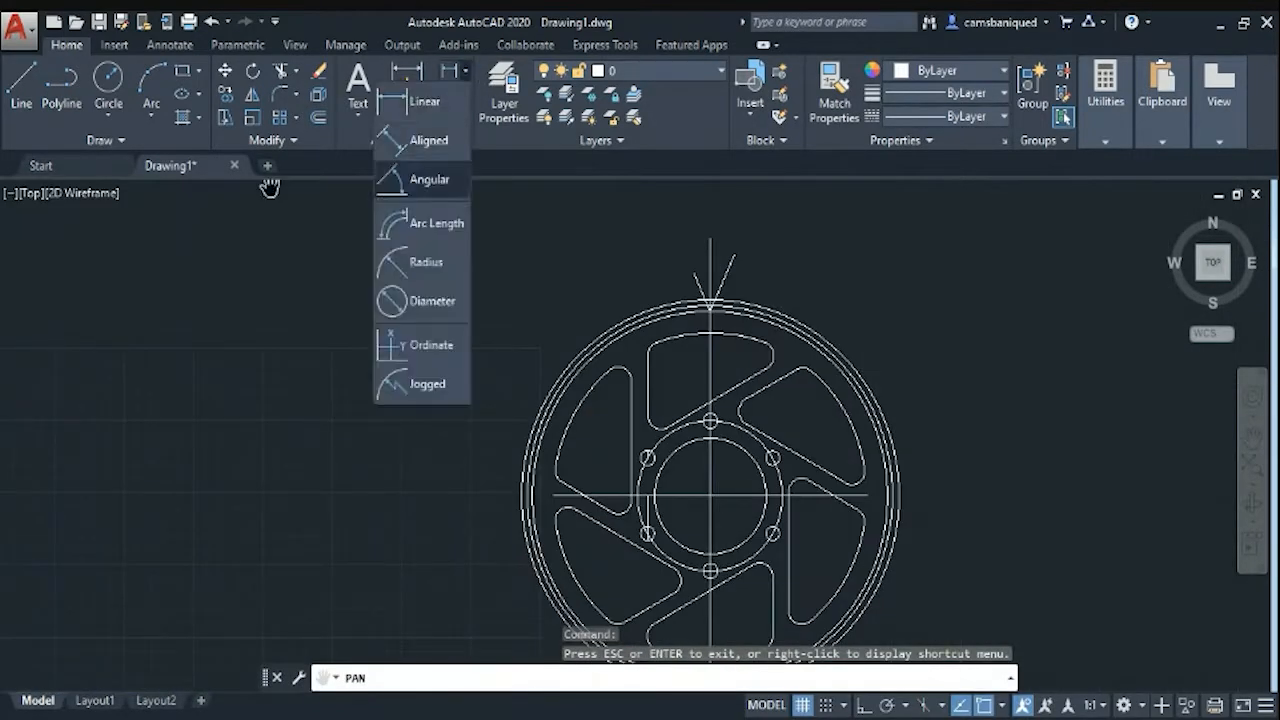
pyautogui.click(420, 177)
pyautogui.click(638, 280)
pyautogui.click(693, 280)
pyautogui.click(763, 270)
pyautogui.scroll(4, 868, 280)
pyautogui.moveTo(868, 280); pyautogui.dragTo(982, 454, button='middle')
pyautogui.scroll(-2, 982, 454)
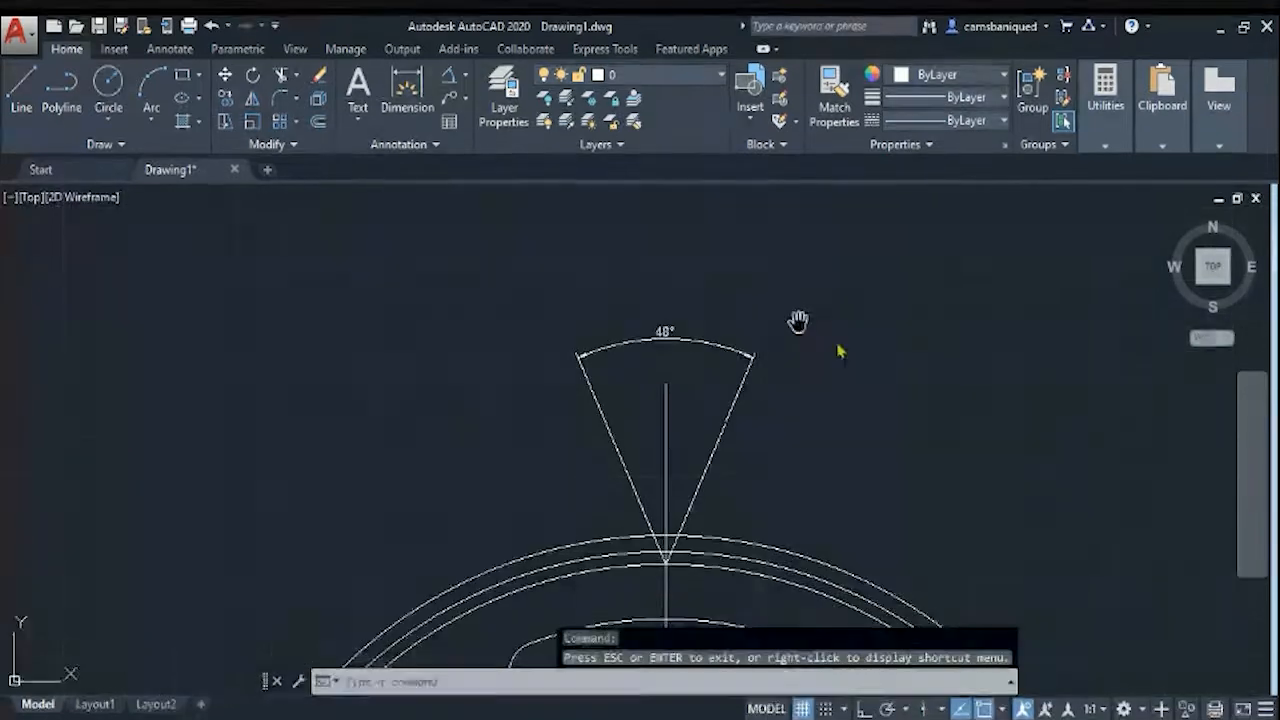
# Configure the drawing units to a length precision of three decimal places
pyautogui.write('join')
pyautogui.press('Return')
pyautogui.write('uni')
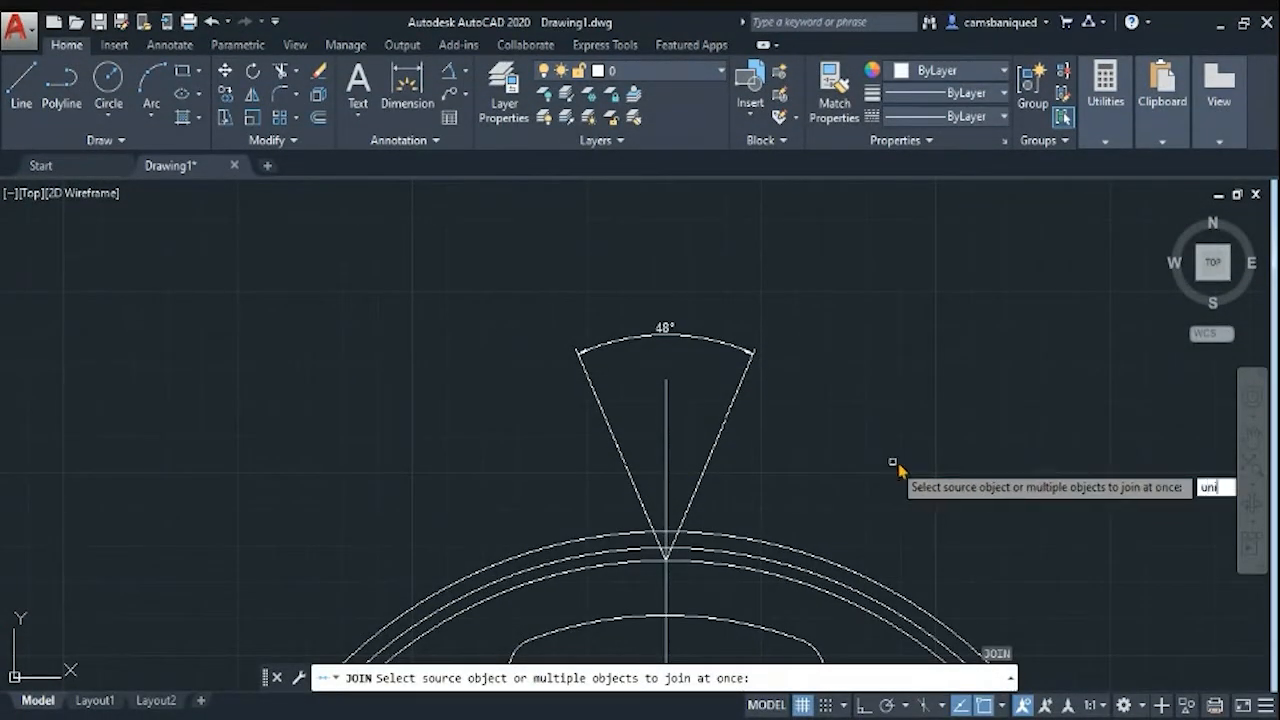
pyautogui.press('Escape')
pyautogui.press('Escape')
pyautogui.write('units')
pyautogui.press('Return')
pyautogui.click(423, 511)
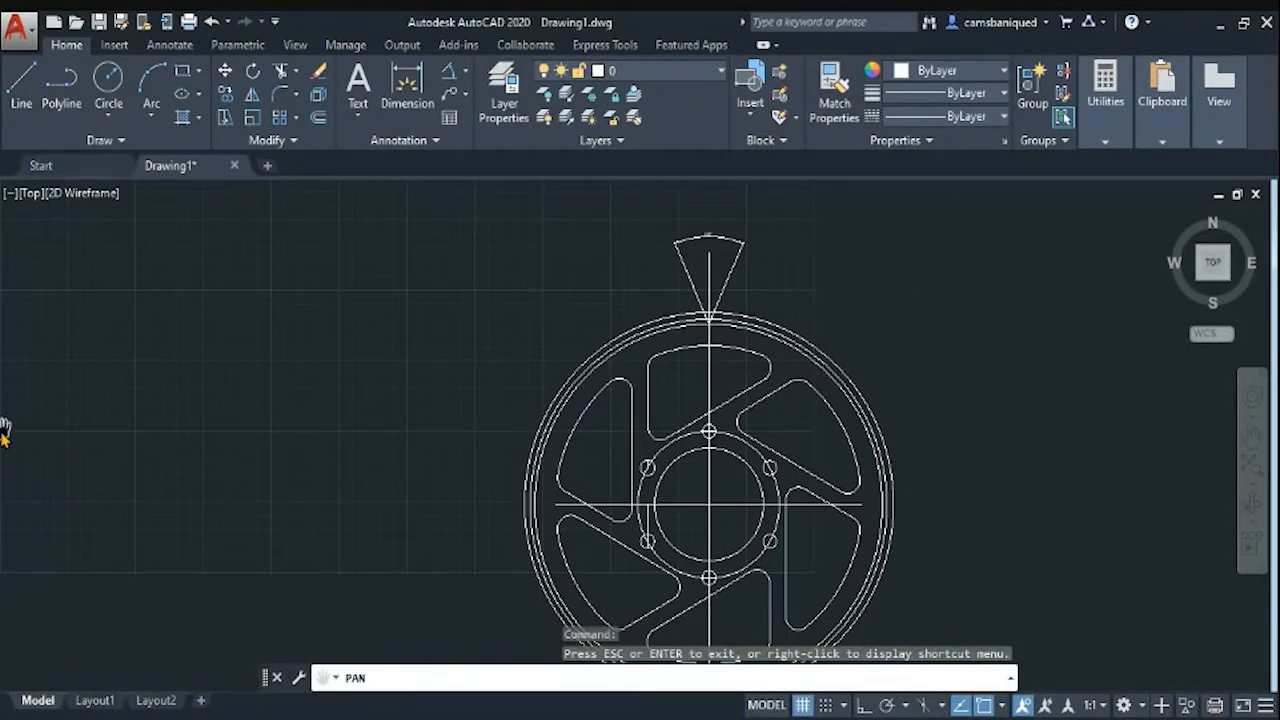
# Erase the angular dimension and the slanted lines at the sprocket's top and redraw the right slanted line
pyautogui.scroll(4, 571, 286)
pyautogui.press('Escape')
pyautogui.click(556, 300)
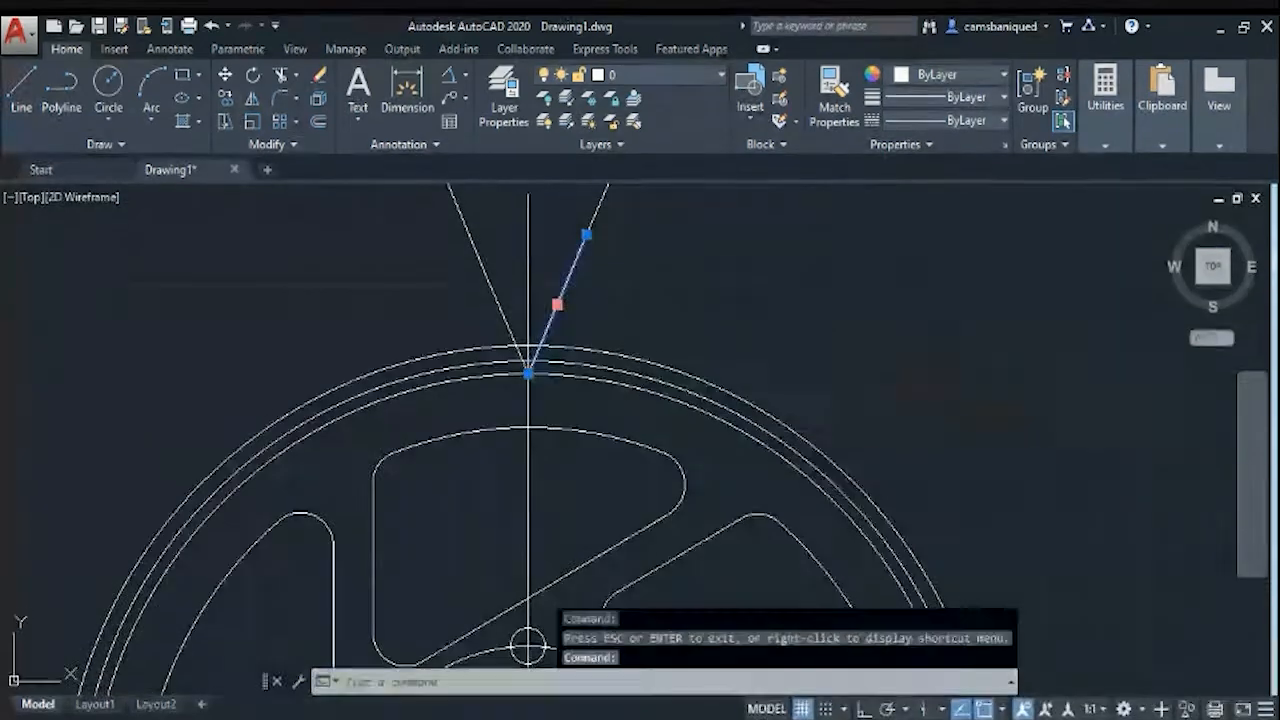
pyautogui.press('Delete')
pyautogui.write('l')
pyautogui.press('Return')
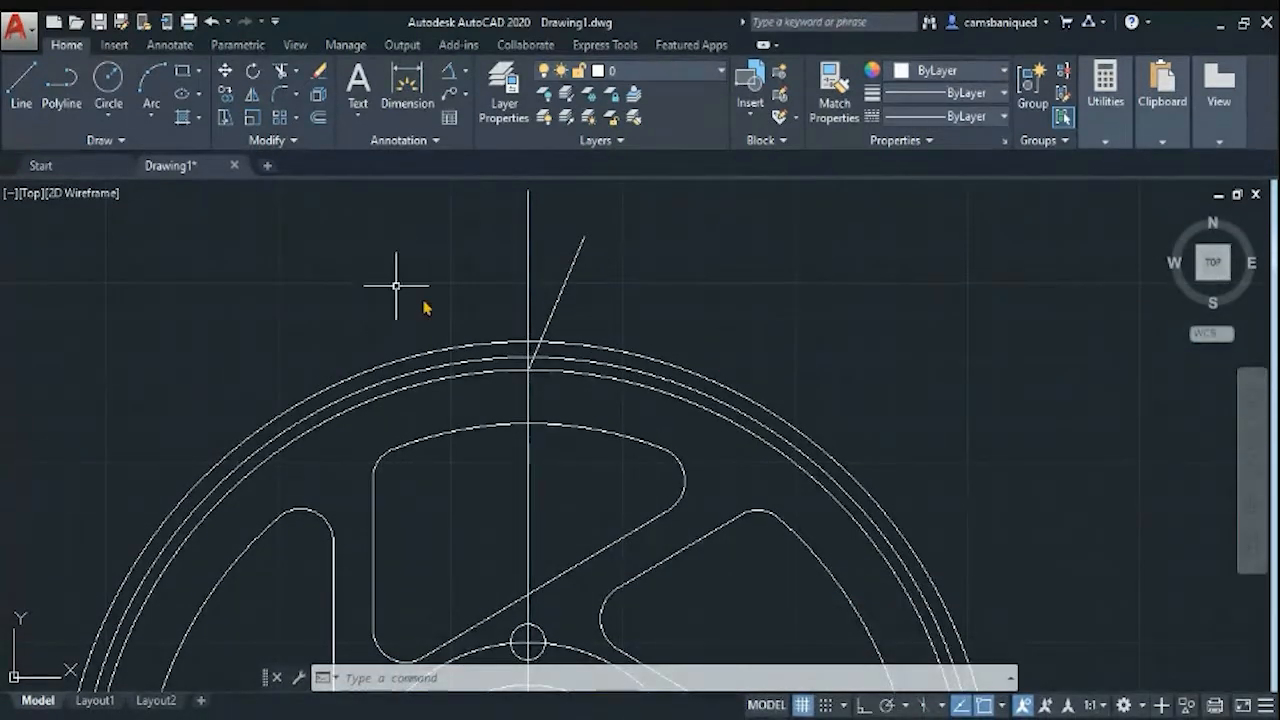
# Draw the left slanted line at 113.75° from the base point of the right slanted line
pyautogui.write('l')
pyautogui.press('Return')
pyautogui.click(528, 369)
pyautogui.press('Tab')
pyautogui.press('Return')
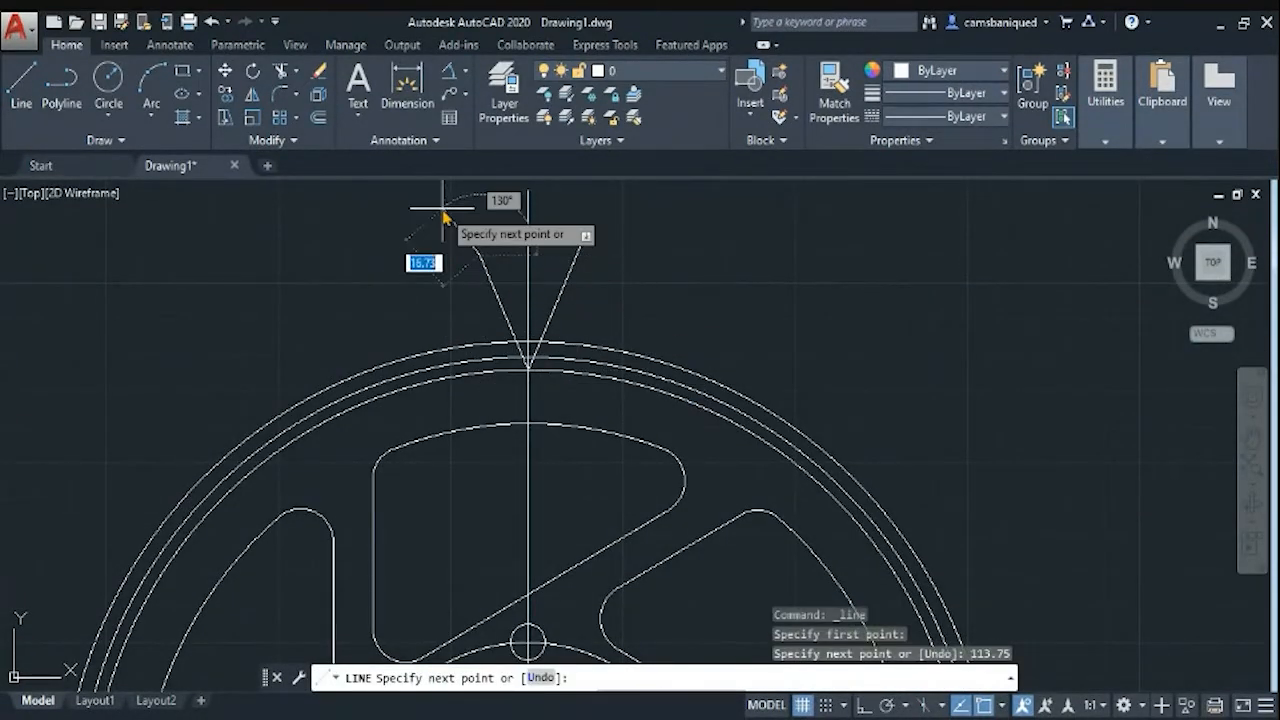
pyautogui.press('Escape')
# Measure the angle between the two slanted lines with an angular dimension and cancel its placement
pyautogui.click(449, 71)
pyautogui.click(481, 257)
pyautogui.click(575, 259)
pyautogui.press('Escape')
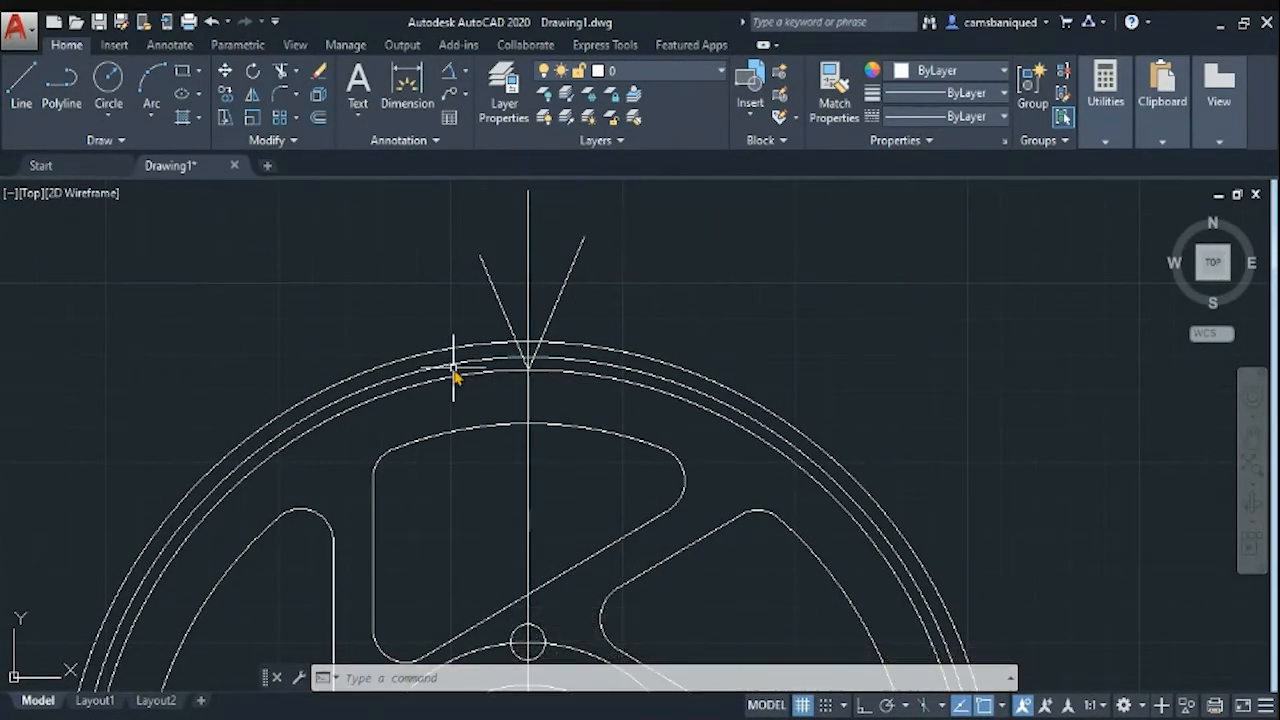
pyautogui.write('fil')
pyautogui.press('Return')
pyautogui.write('r')
pyautogui.press('Return')
pyautogui.click(530, 358)
pyautogui.click(529, 369)
pyautogui.write('r 1')
pyautogui.press('Return')
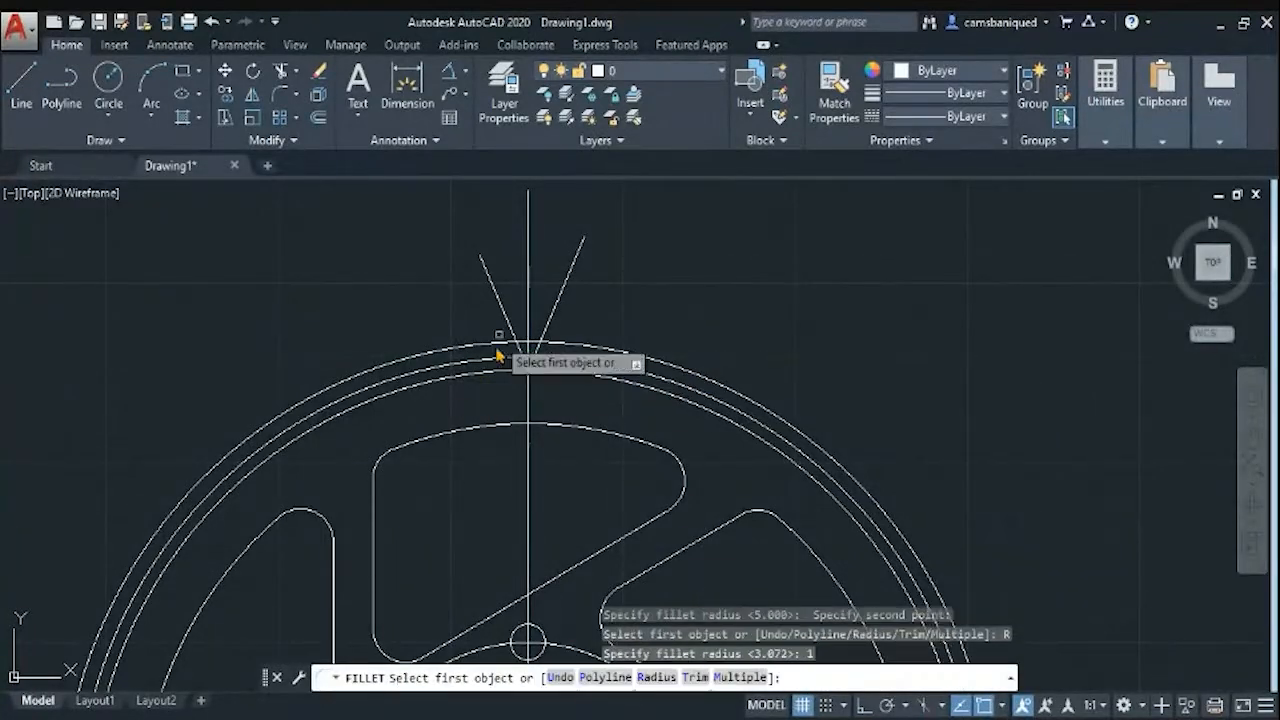
pyautogui.click(518, 348)
pyautogui.press('Return')
pyautogui.press('Escape')
# Try a radius 5 fillet at the base of the slanted lines and undo it
pyautogui.write('fil')
pyautogui.press('Return')
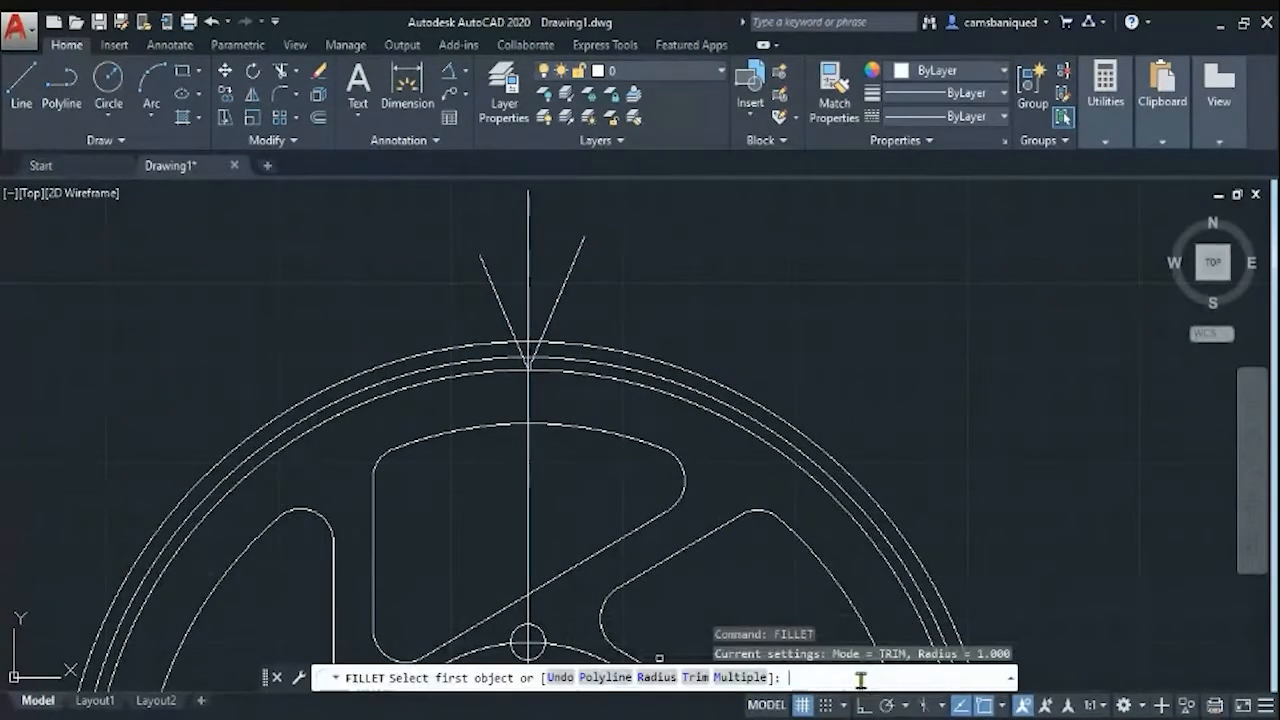
pyautogui.write('5')
pyautogui.press('Return')
pyautogui.click(536, 357)
pyautogui.press('Escape')
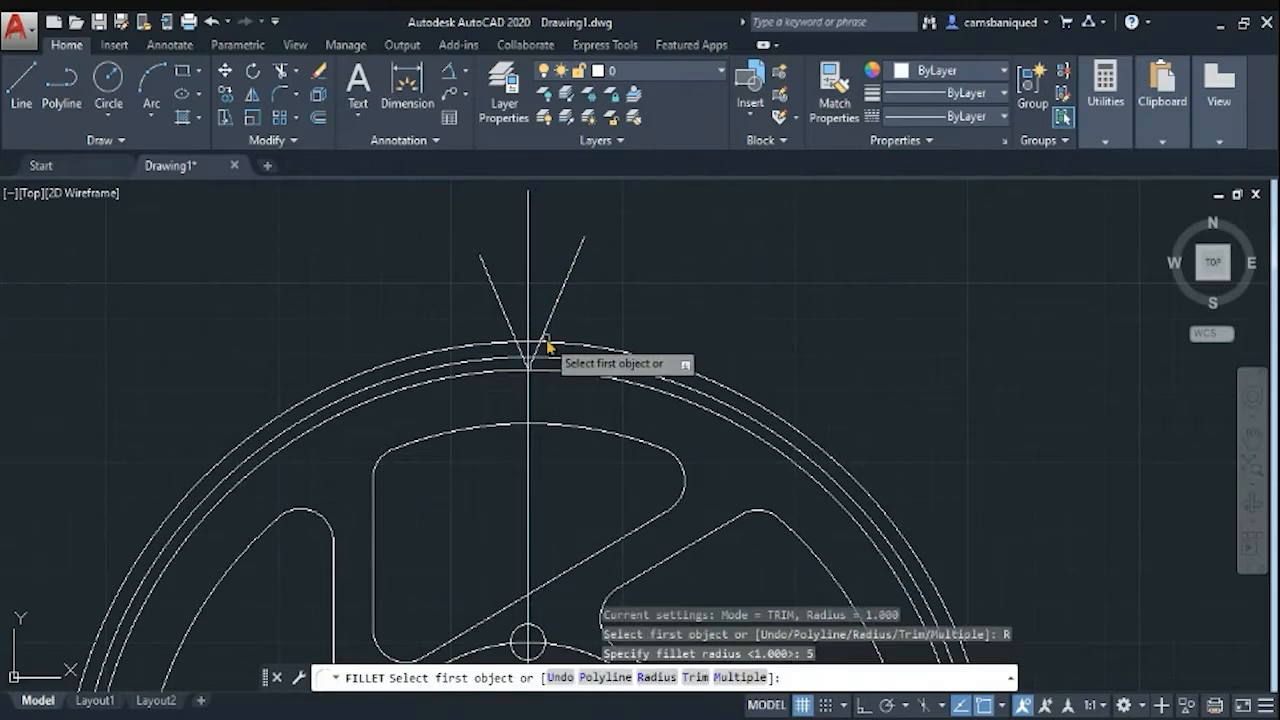
pyautogui.click(548, 345)
pyautogui.click(523, 362)
pyautogui.scroll(2, 640, 420)
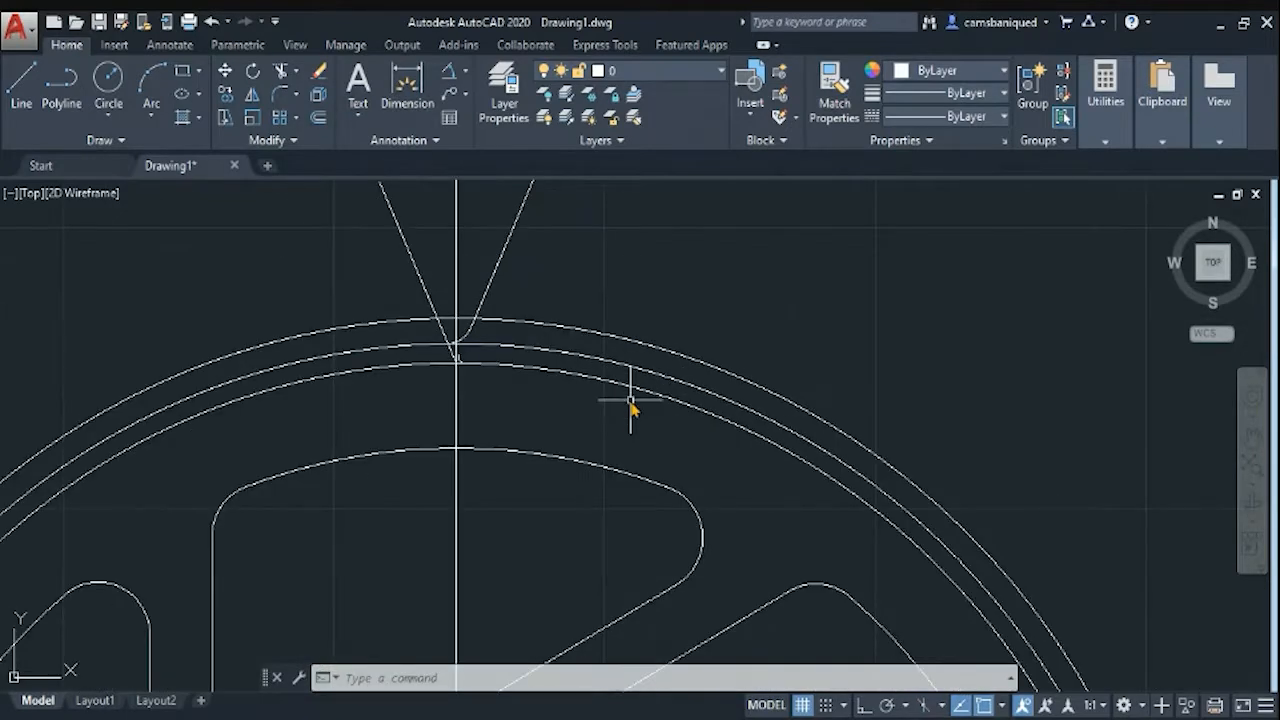
pyautogui.hotkey('ctrl', 'z')
pyautogui.hotkey('ctrl', 'z')
pyautogui.hotkey('ctrl', 'z')
# Fillet the right slanted line to the middle of the three outer circles with radius 5
pyautogui.press('Return')
pyautogui.click(468, 345)
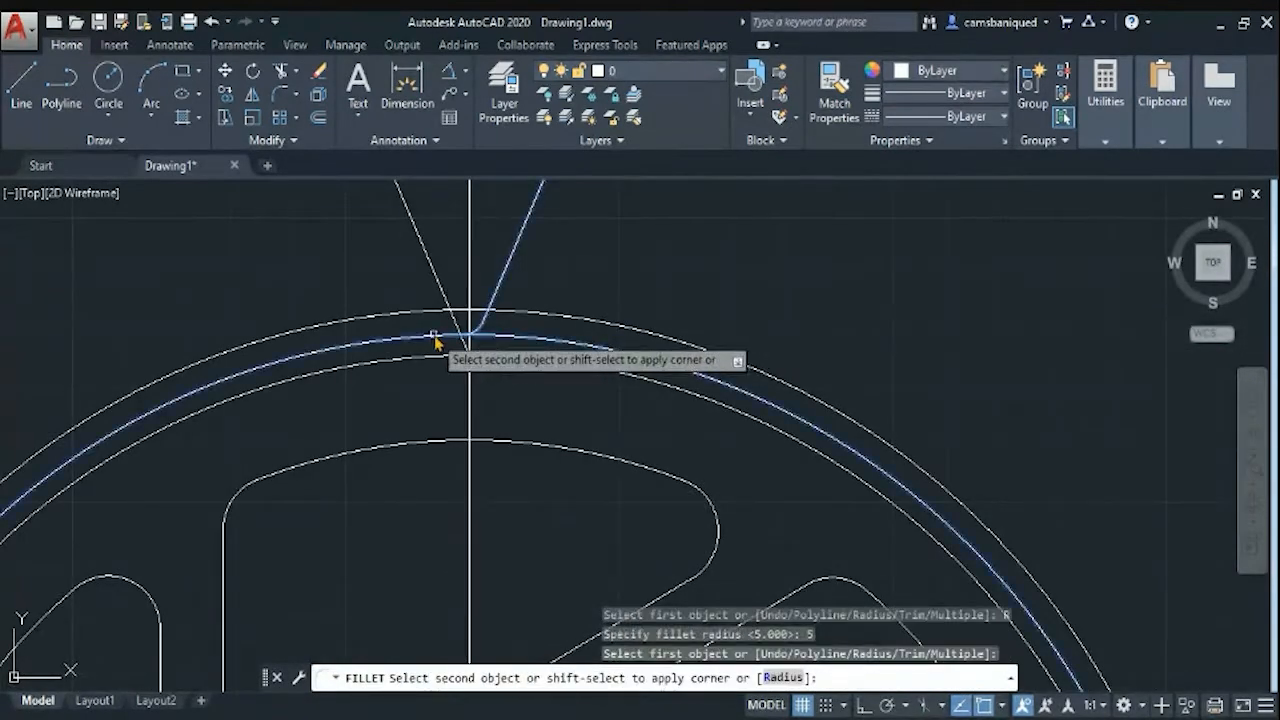
pyautogui.click(457, 322)
# Fillet the left slanted line to the middle of the three outer circles with radius 5
pyautogui.press('Return')
pyautogui.click(645, 678)
pyautogui.write('5')
pyautogui.press('Return')
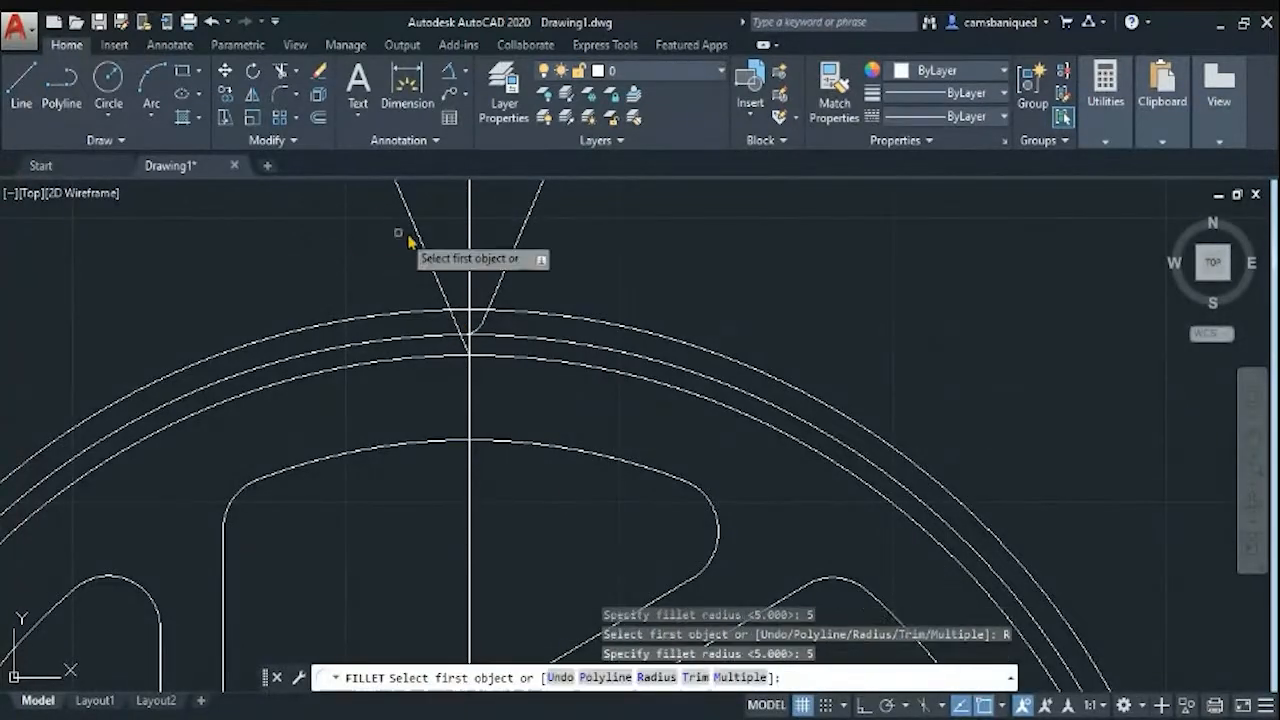
pyautogui.click(425, 251)
pyautogui.click(482, 335)
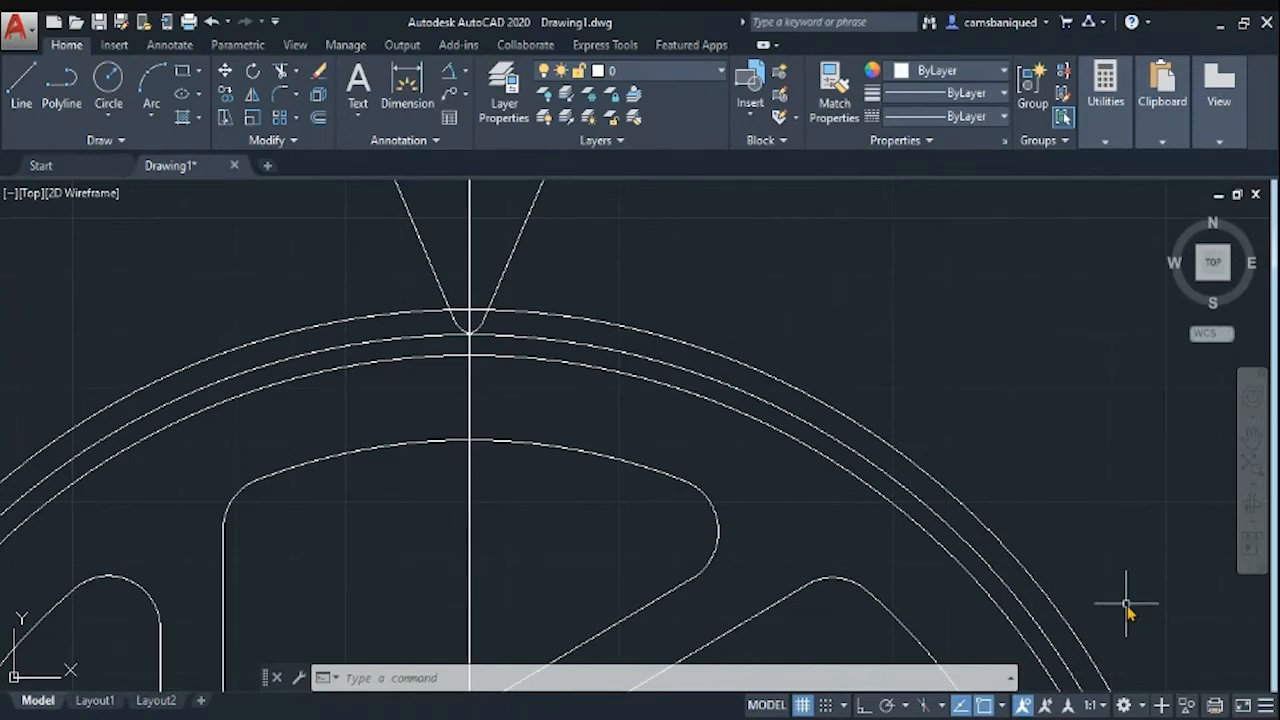
# Erase the slanted lines and their fillet arcs at the sprocket's top
pyautogui.moveTo(102, 591); pyautogui.dragTo(429, 428, button='middle')
pyautogui.scroll(-4, 429, 428)
pyautogui.moveTo(100, 470); pyautogui.dragTo(429, 423, button='middle')
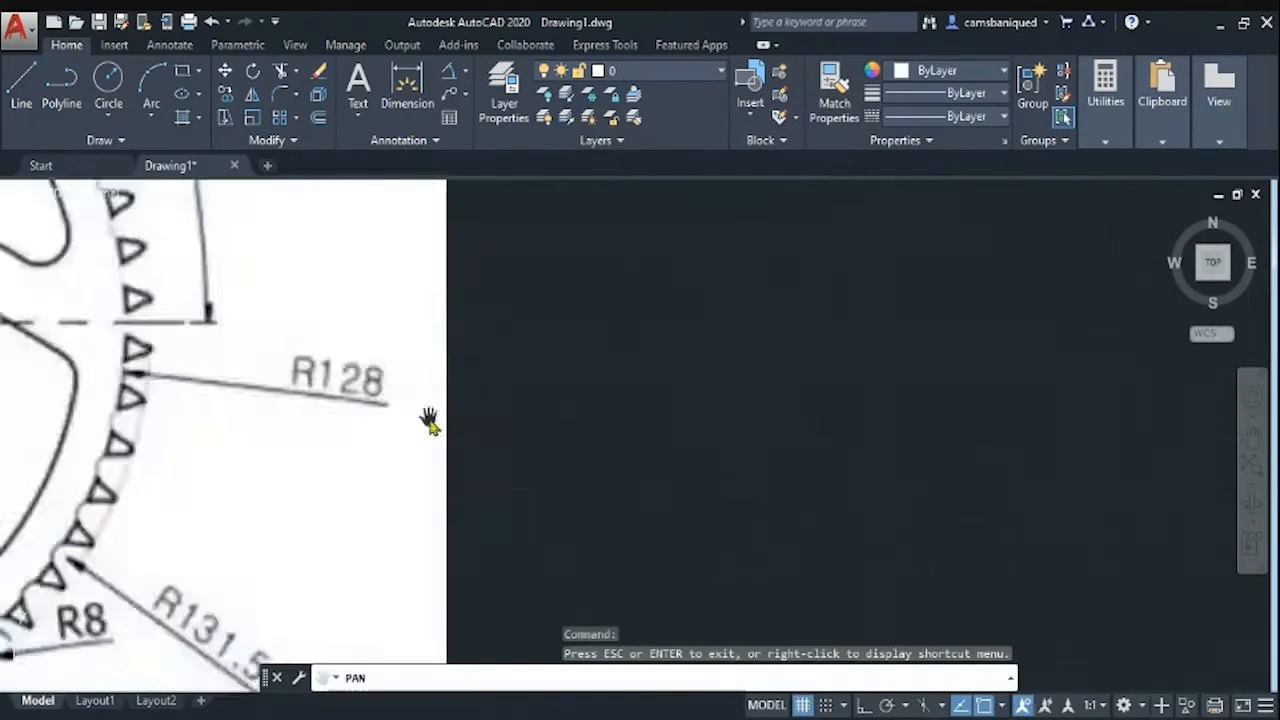
pyautogui.scroll(-2, 420, 460)
pyautogui.moveTo(413, 475); pyautogui.dragTo(691, 321, button='middle')
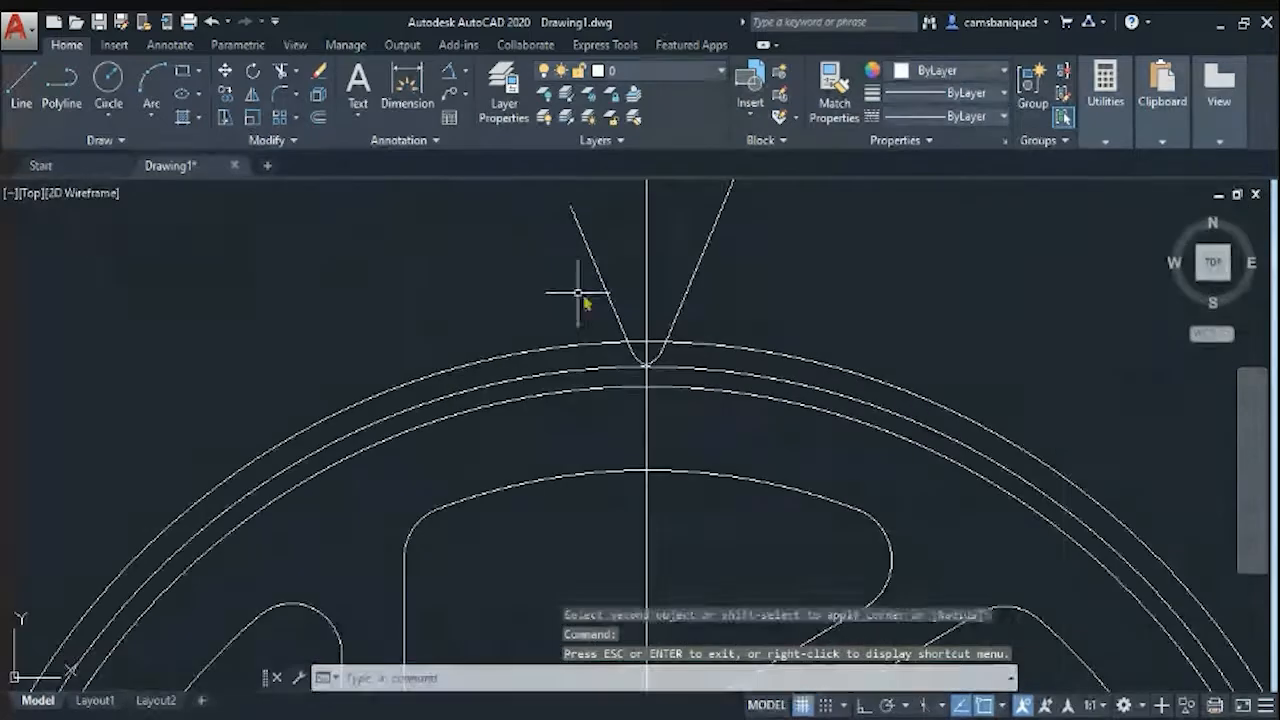
pyautogui.click(697, 266)
pyautogui.press('Delete')
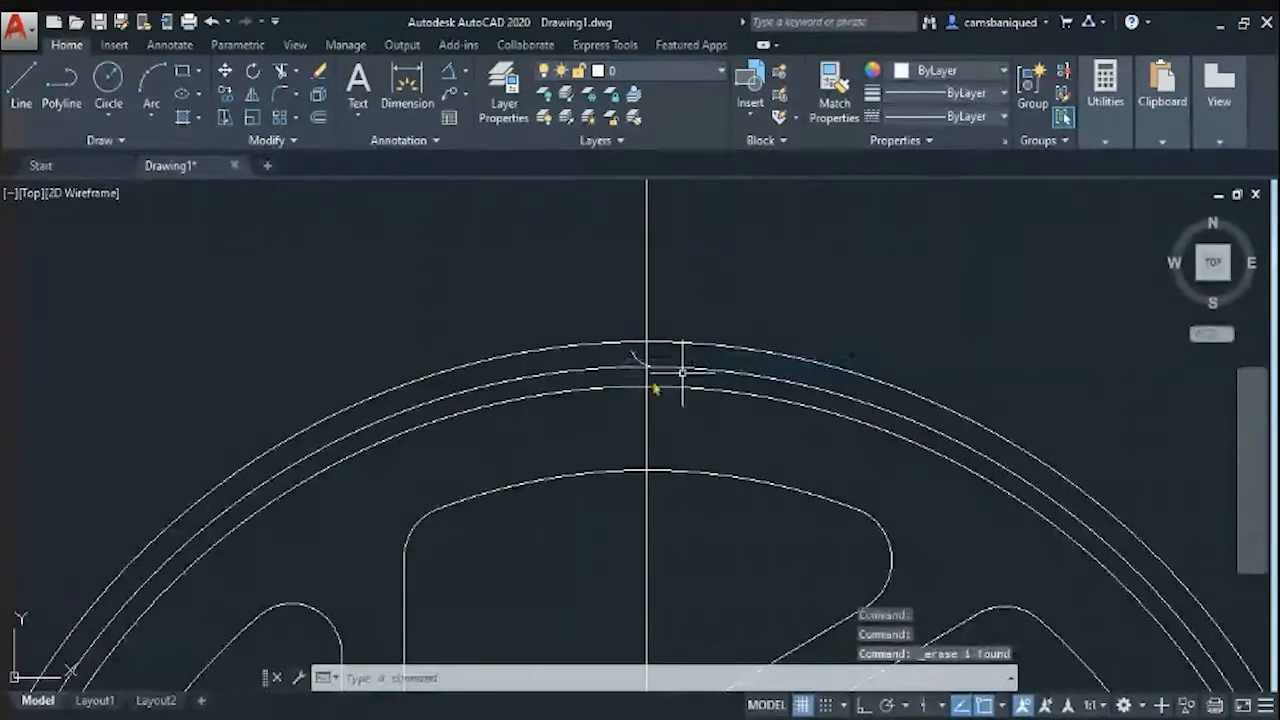
# Draw a line at 66.25° upward from where the radius 128 circle crosses the vertical centre line at the top
pyautogui.click(20, 85)
pyautogui.click(647, 385)
pyautogui.write('66.25')
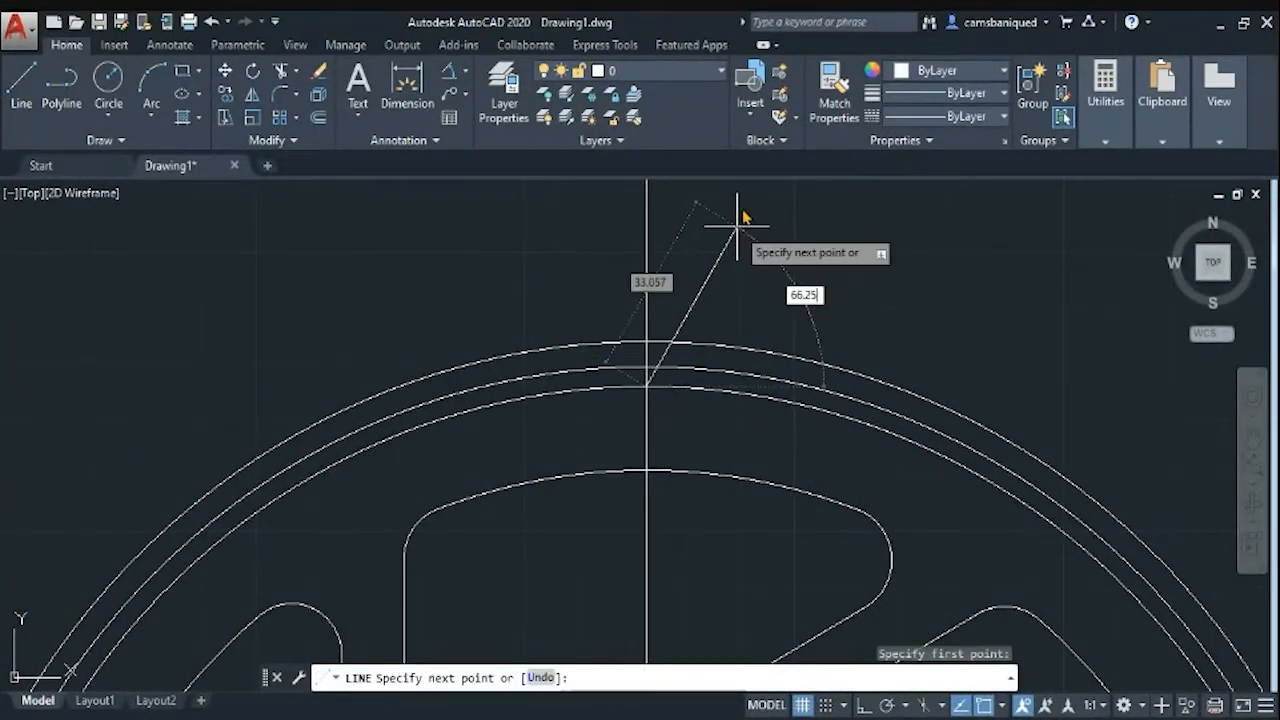
pyautogui.press('Return')
pyautogui.press('Return')
# Draw a second line at 113.75° from the same top point on the radius 128 circle
pyautogui.press('Return')
pyautogui.click(648, 383)
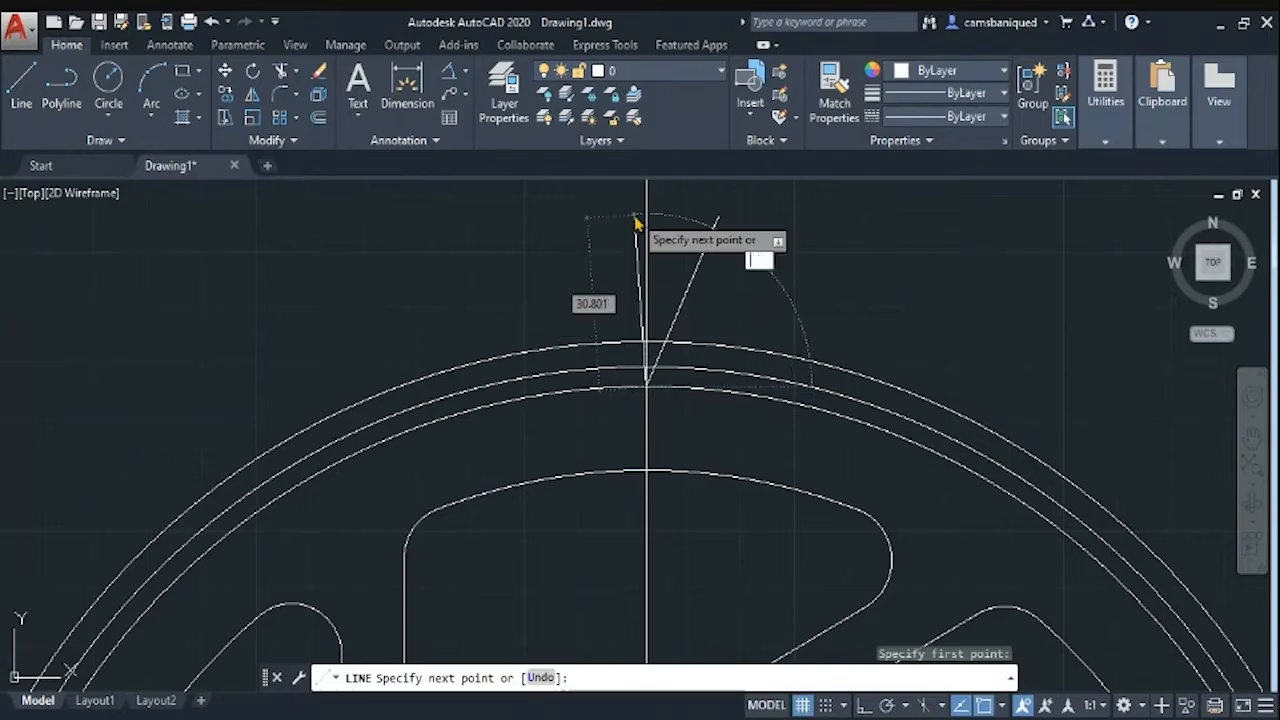
pyautogui.write('113.75')
pyautogui.press('Return')
pyautogui.press('Escape')
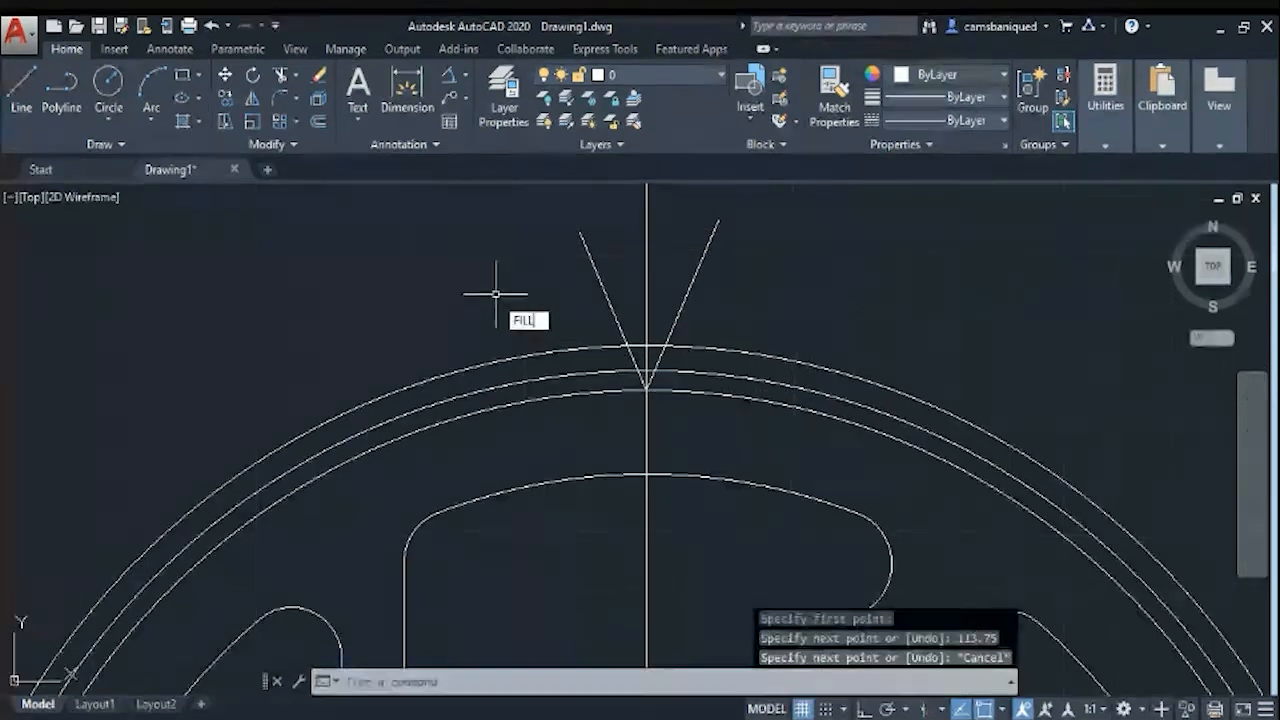
# Fillet the right slanted line to the radius 128 circle with radius 5
pyautogui.write('f r 5')
pyautogui.press('Return')
pyautogui.click(652, 378)
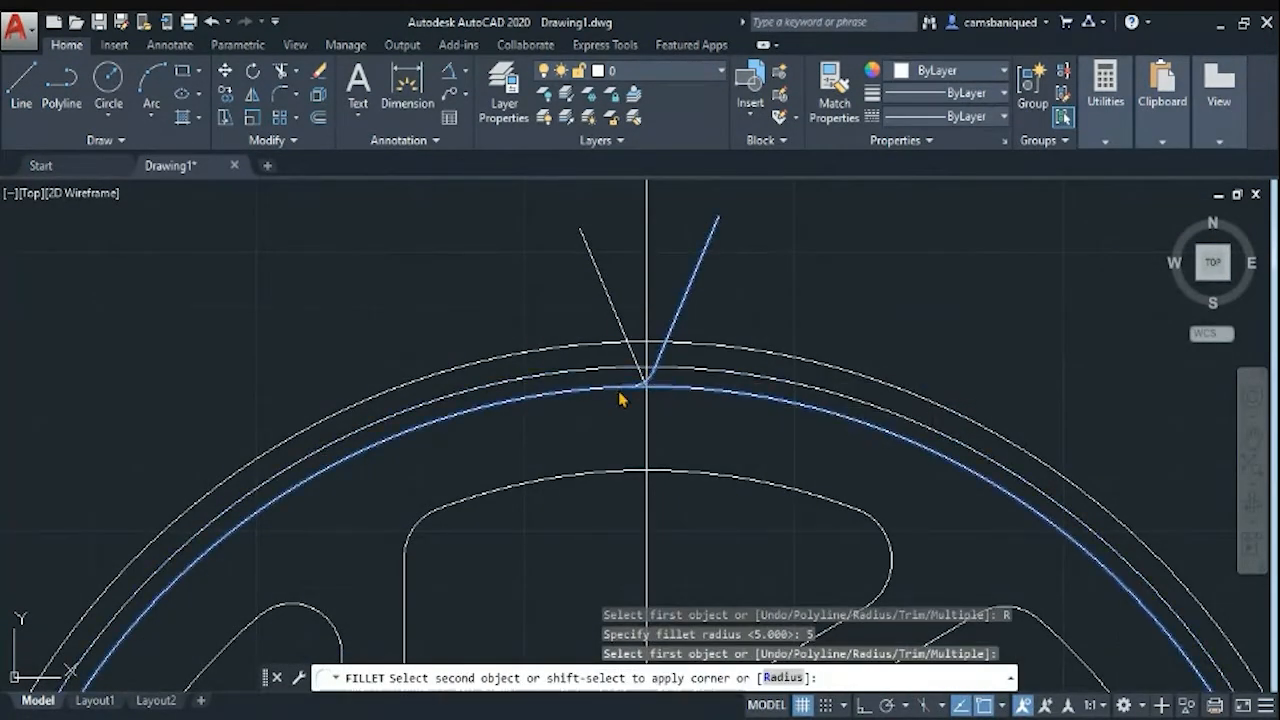
pyautogui.click(620, 395)
# Fillet the left slanted line to the radius 128 circle with radius 5
pyautogui.press('Return')
pyautogui.write('r')
pyautogui.press('Return')
pyautogui.write('5')
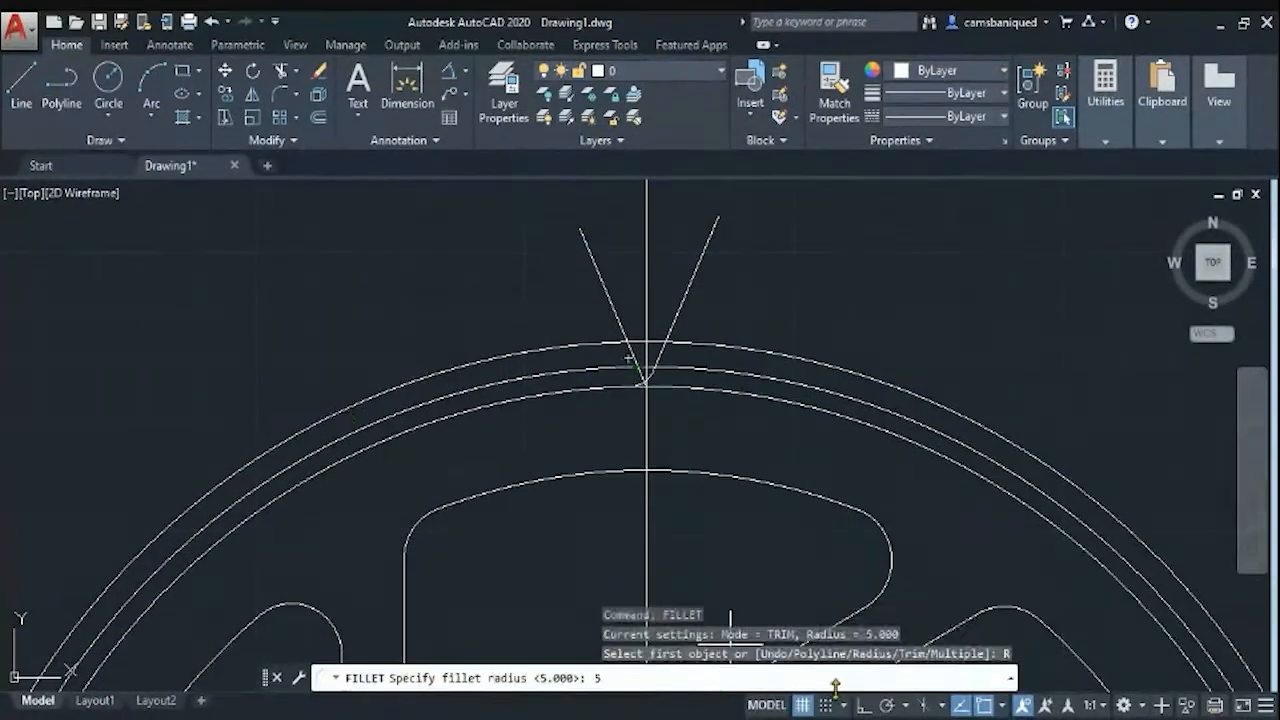
pyautogui.press('Return')
pyautogui.click(641, 376)
pyautogui.click(677, 388)
# Trim the slanted lines above the outermost circle and the crossing ends of the fillet arcs below them
pyautogui.moveTo(497, 443); pyautogui.dragTo(1030, 265, button='middle')
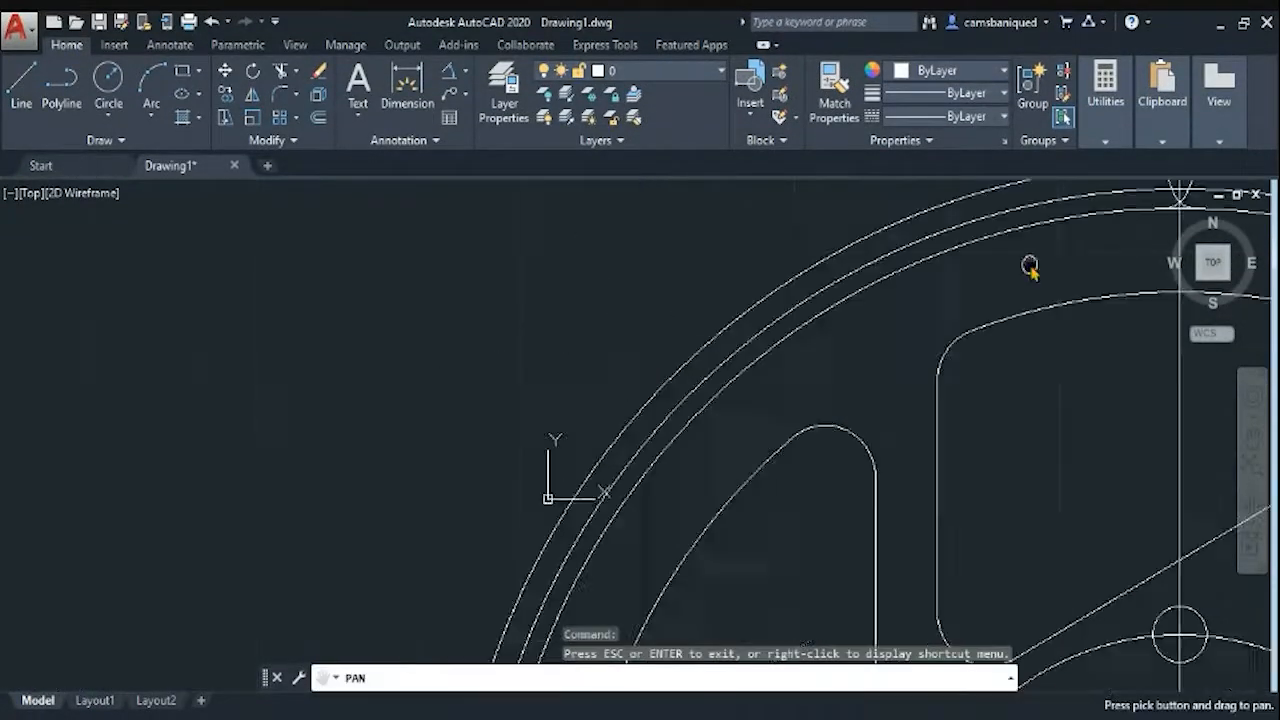
pyautogui.scroll(-4, 1030, 265)
pyautogui.moveTo(235, 347); pyautogui.dragTo(537, 394, button='middle')
pyautogui.moveTo(925, 409); pyautogui.dragTo(31, 494, button='middle')
pyautogui.scroll(2, 963, 367)
pyautogui.moveTo(963, 367); pyautogui.dragTo(409, 457, button='middle')
pyautogui.scroll(2, 409, 457)
pyautogui.write('tr')
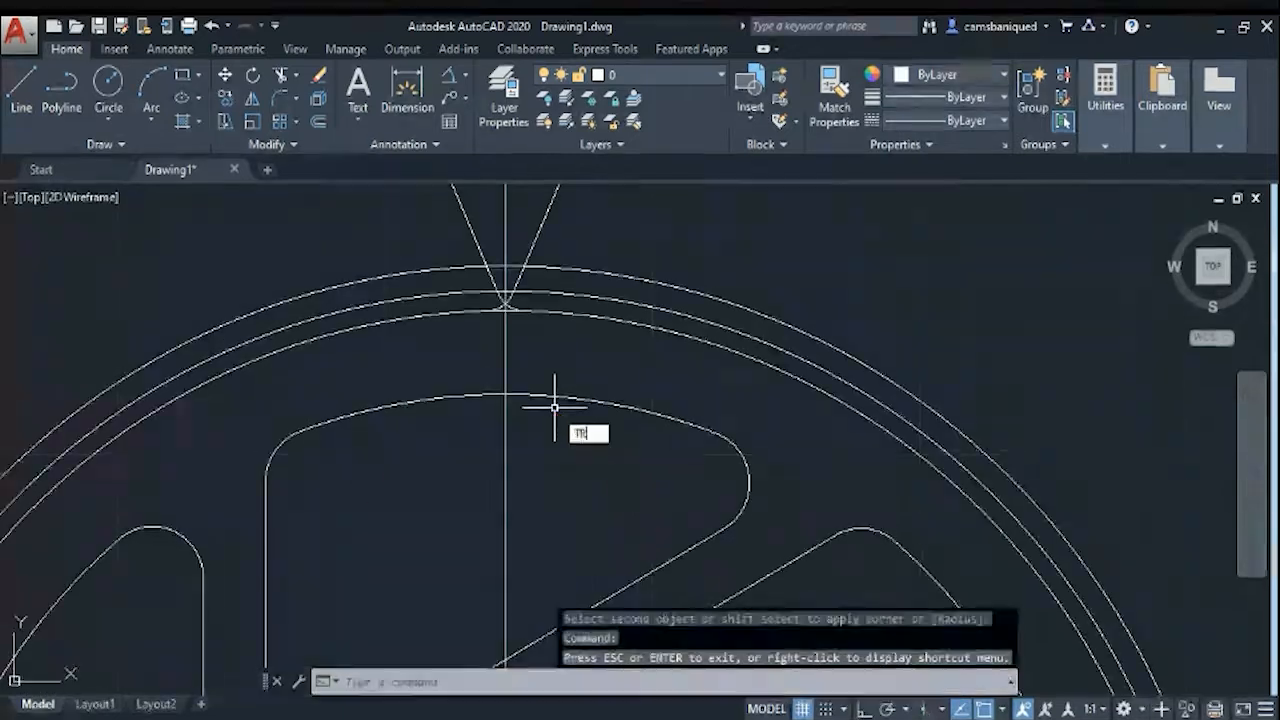
pyautogui.press('Return')
pyautogui.scroll(5, 514, 309)
pyautogui.scroll(-8, 423, 206)
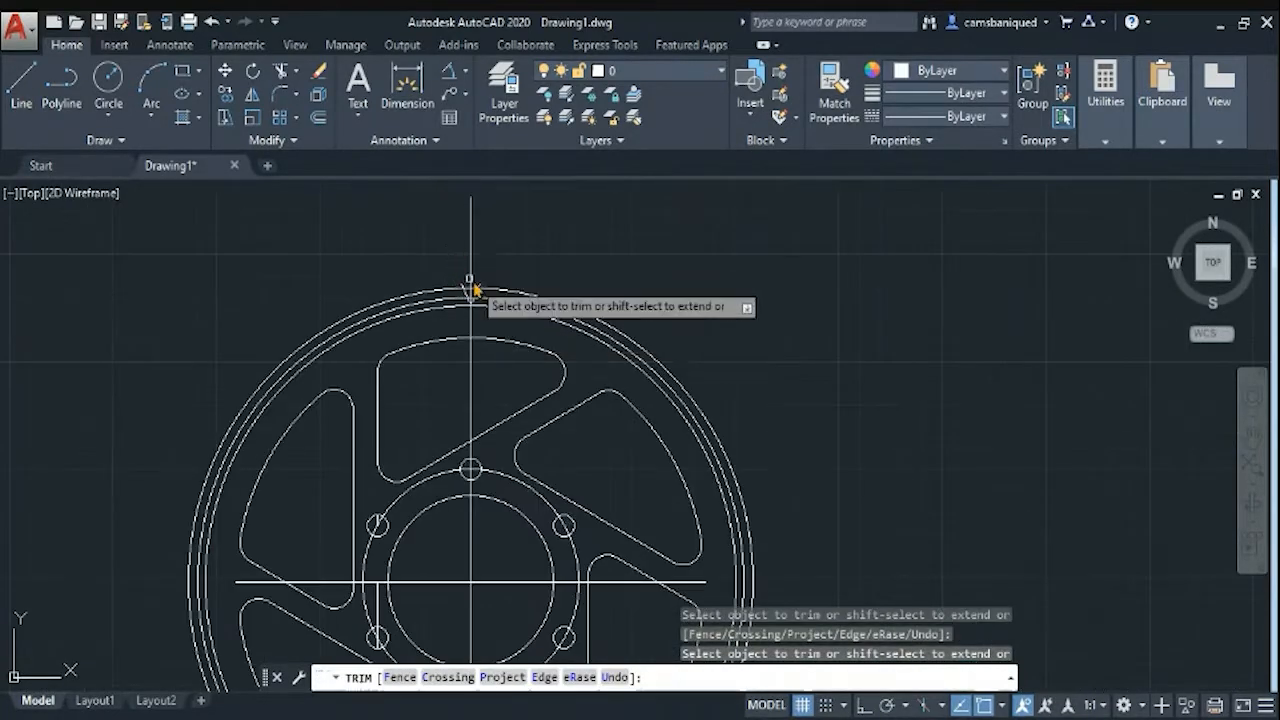
pyautogui.scroll(3, 472, 282)
pyautogui.scroll(-8, 522, 422)
pyautogui.scroll(5, 518, 418)
# Undo the trimming of the tooth gap while keeping both radius 5 fillets
pyautogui.moveTo(518, 418); pyautogui.dragTo(995, 244, button='middle')
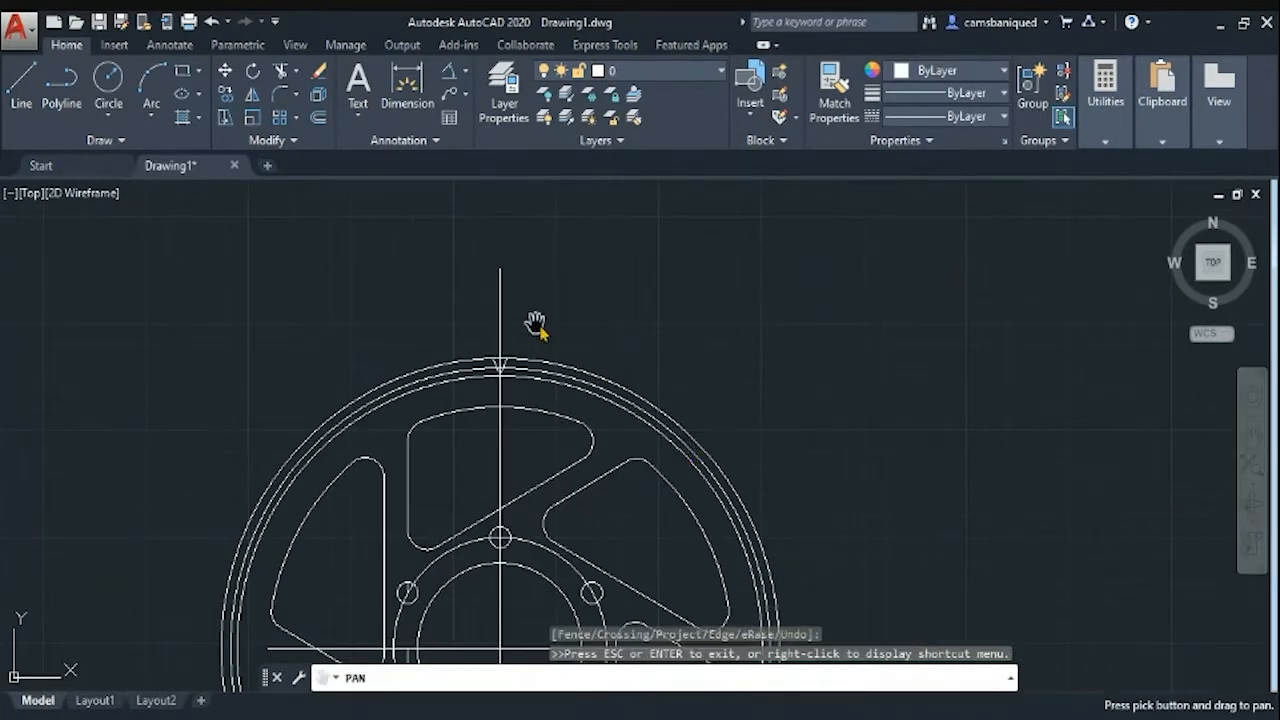
pyautogui.moveTo(537, 323); pyautogui.dragTo(1116, 206, button='middle')
pyautogui.moveTo(491, 426); pyautogui.dragTo(75, 400, button='middle')
pyautogui.moveTo(803, 300); pyautogui.dragTo(105, 437, button='middle')
pyautogui.scroll(6, 682, 350)
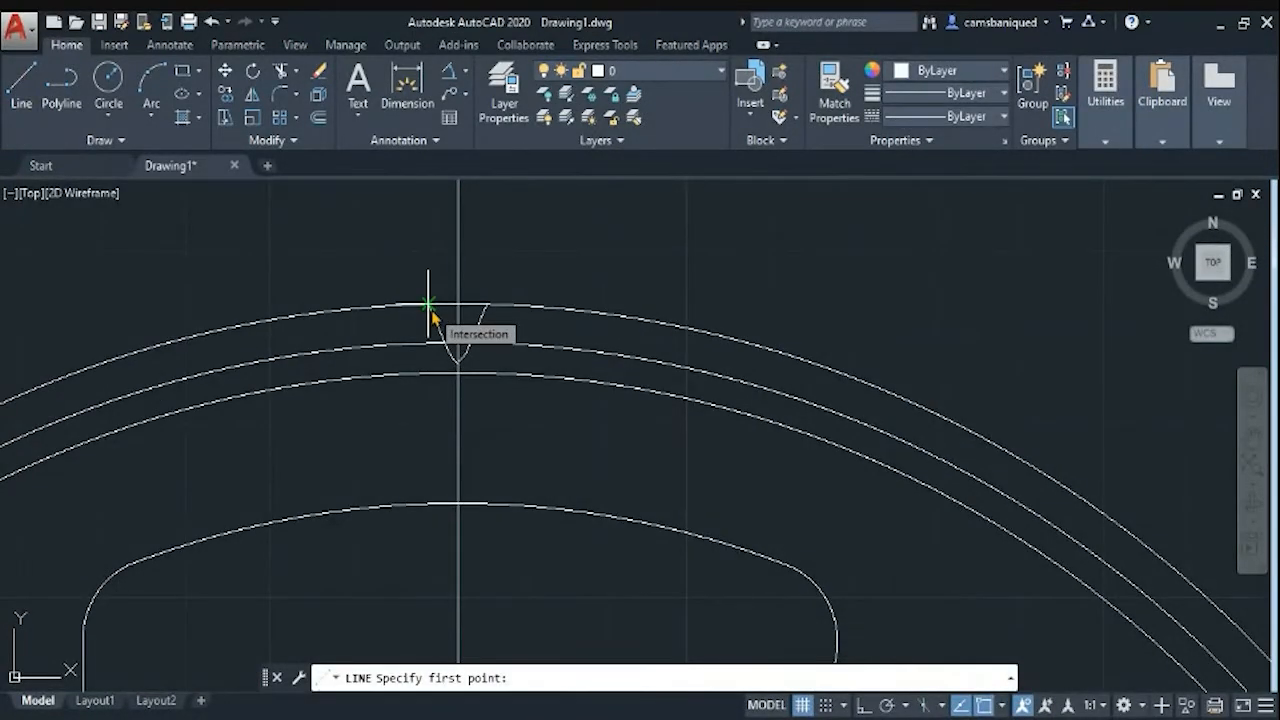
pyautogui.hotkey('ctrl', 'z')
pyautogui.hotkey('ctrl', 'z')
pyautogui.click(244, 21)
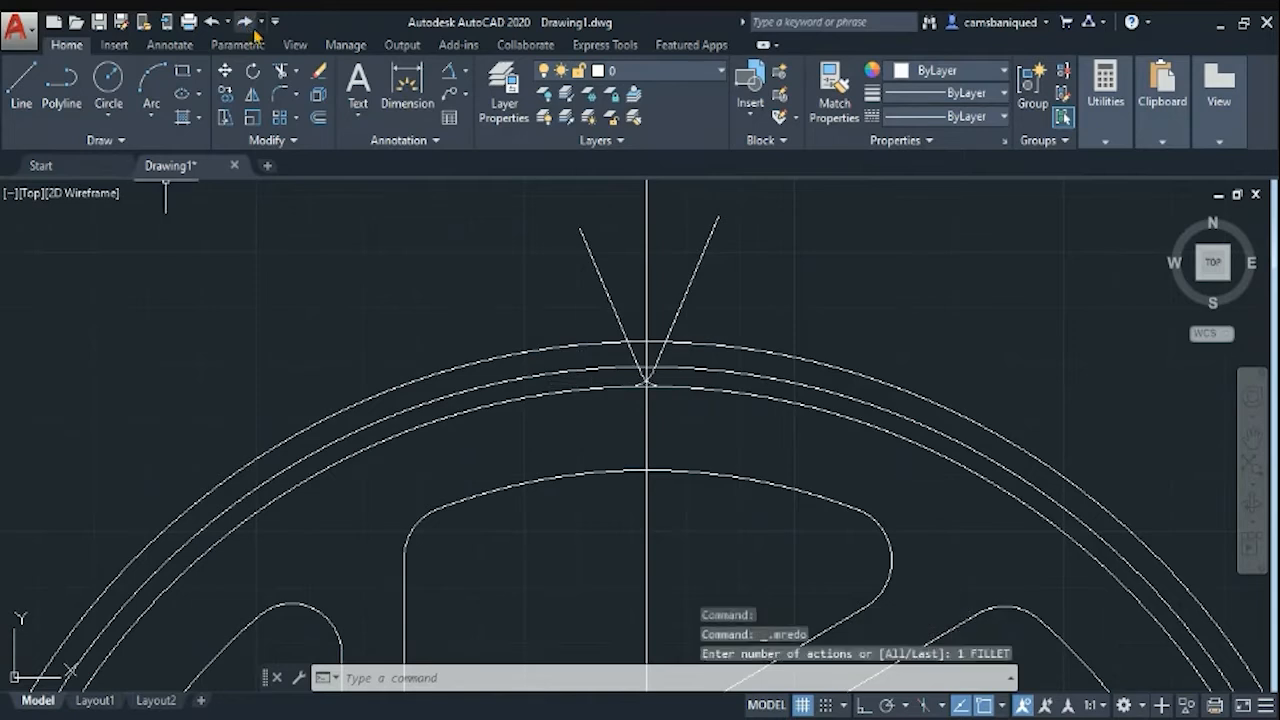
# Mirror both slanted lines and their fillet arcs about the line from the sprocket's centre to the right line's crossing with the outermost circle, keeping the originals
pyautogui.click(252, 94)
pyautogui.click(605, 289)
pyautogui.click(695, 273)
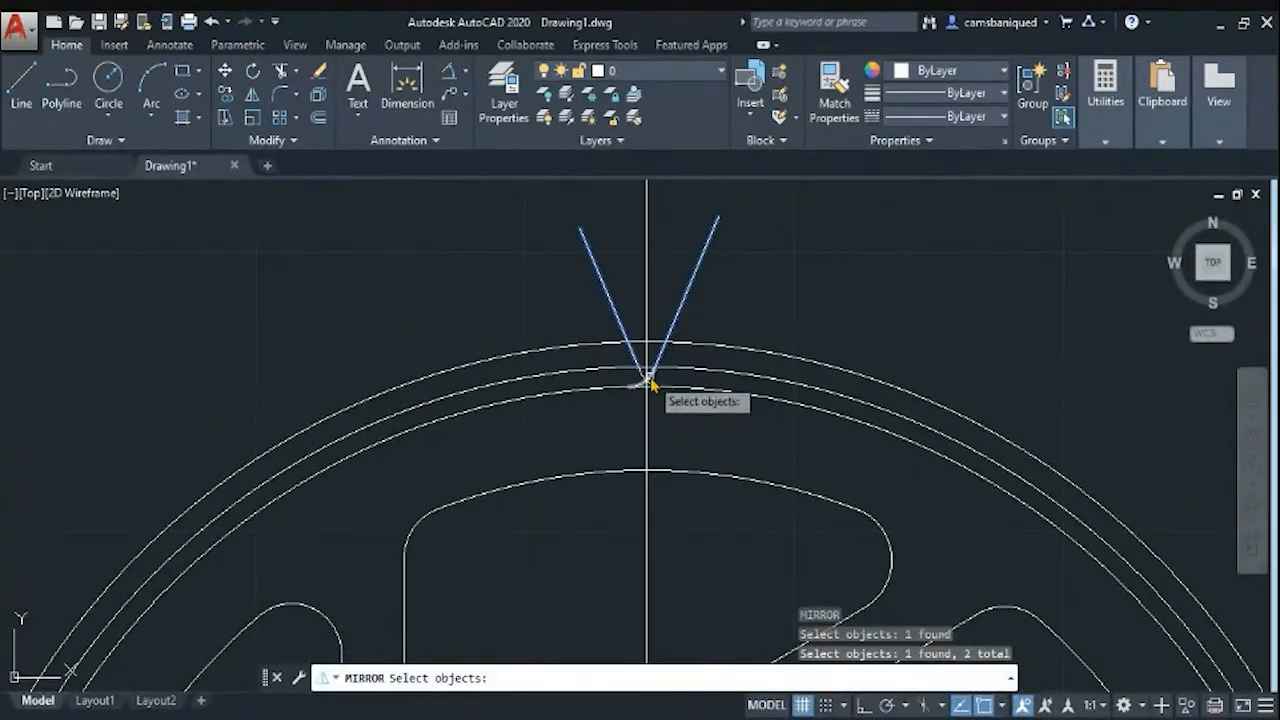
pyautogui.click(653, 382)
pyautogui.click(639, 383)
pyautogui.scroll(-6, 658, 310)
pyautogui.press('Return')
pyautogui.click(656, 503)
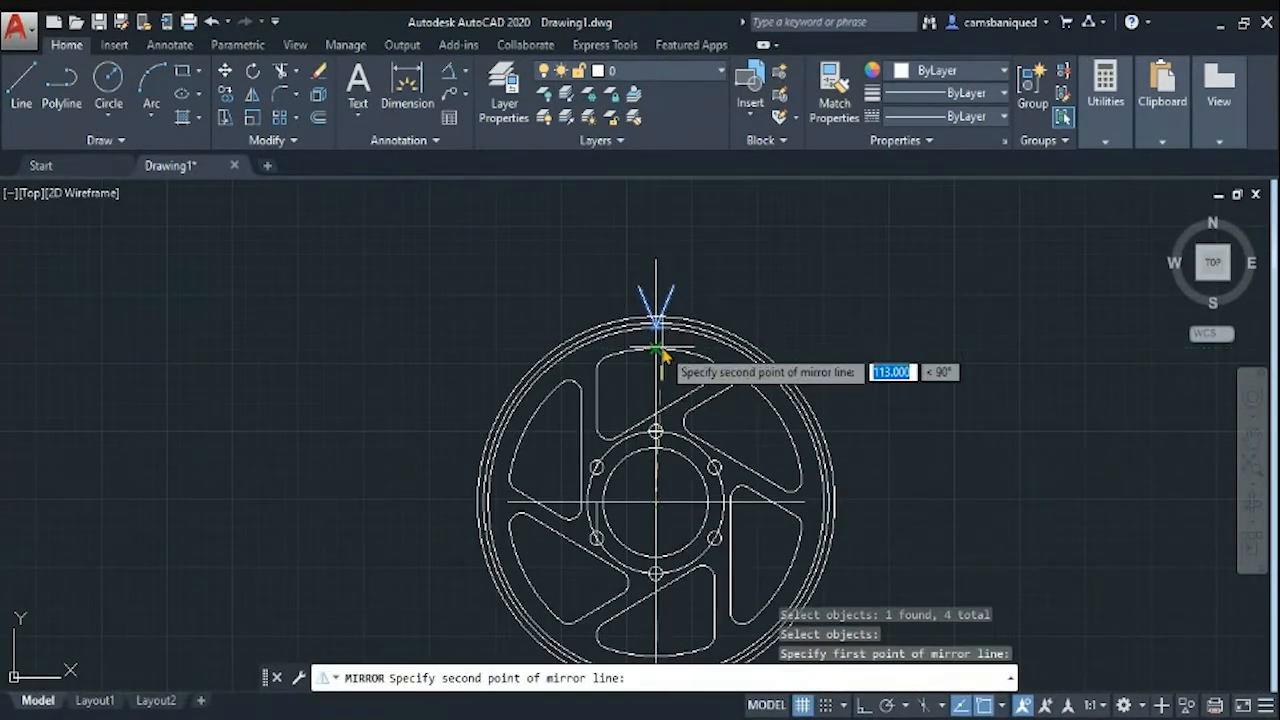
pyautogui.scroll(3, 661, 355)
pyautogui.click(668, 340)
pyautogui.press('Return')
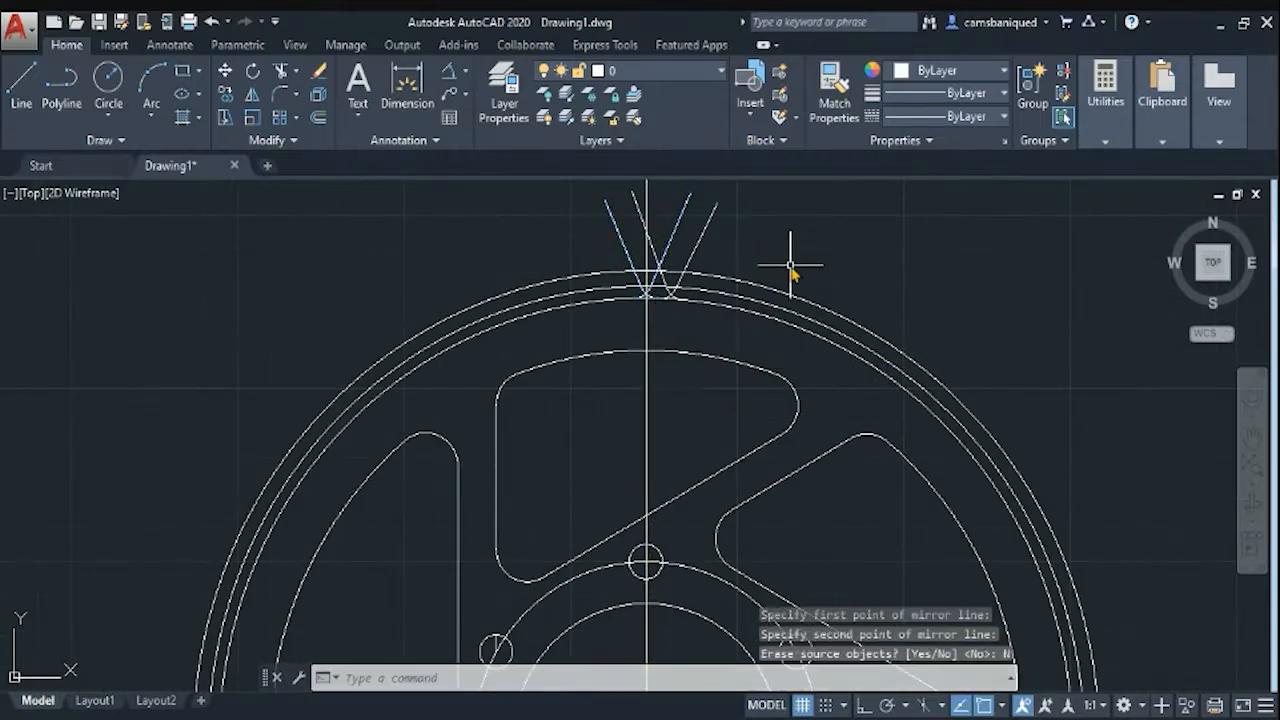
# Undo the mirrored copy of the tooth gap
pyautogui.scroll(1, 643, 290)
pyautogui.hotkey('ctrl', 'z')
pyautogui.hotkey('ctrl', 'z')
# Mirror the gap's slanted lines and fillet arcs about the line from the sprocket's centre to the right line's crossing with the outermost circle, keeping the originals
pyautogui.write('mi')
pyautogui.press('Return')
pyautogui.click(660, 354)
pyautogui.click(653, 380)
pyautogui.click(639, 381)
pyautogui.click(635, 358)
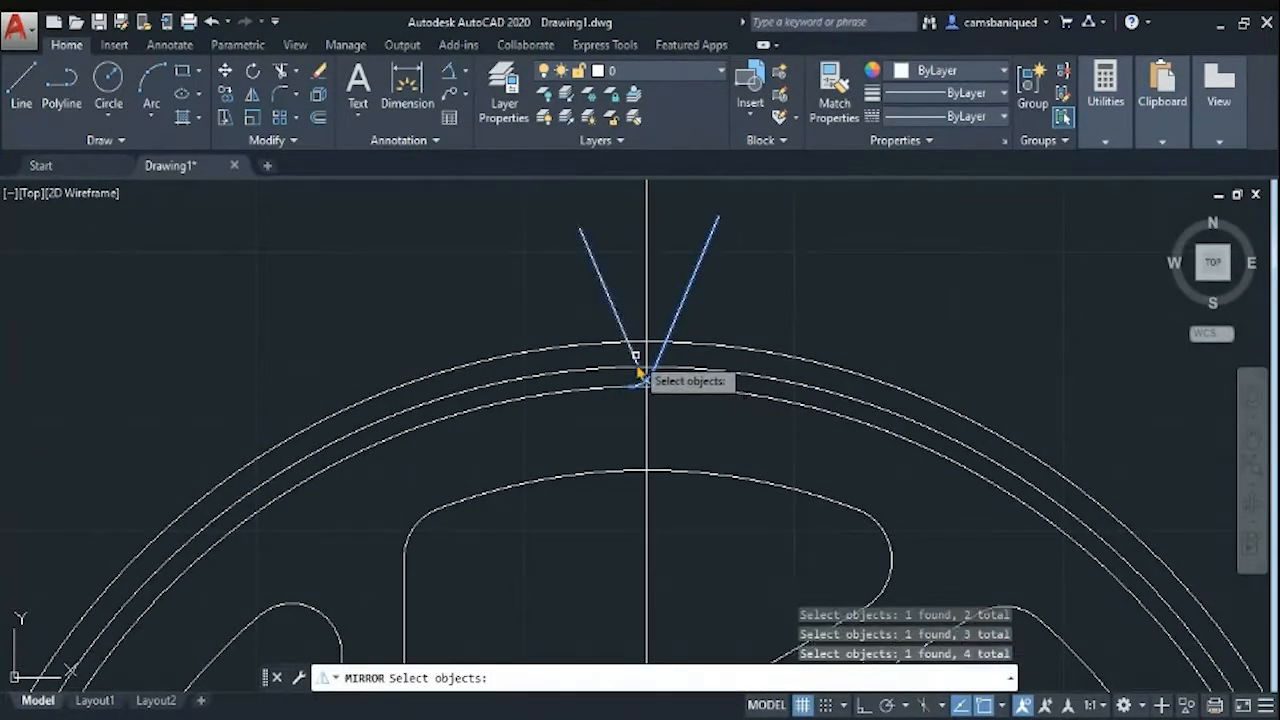
pyautogui.scroll(-6, 688, 430)
pyautogui.click(679, 594)
pyautogui.scroll(6, 694, 398)
pyautogui.scroll(2, 666, 442)
pyautogui.click(668, 434)
pyautogui.scroll(-2, 683, 457)
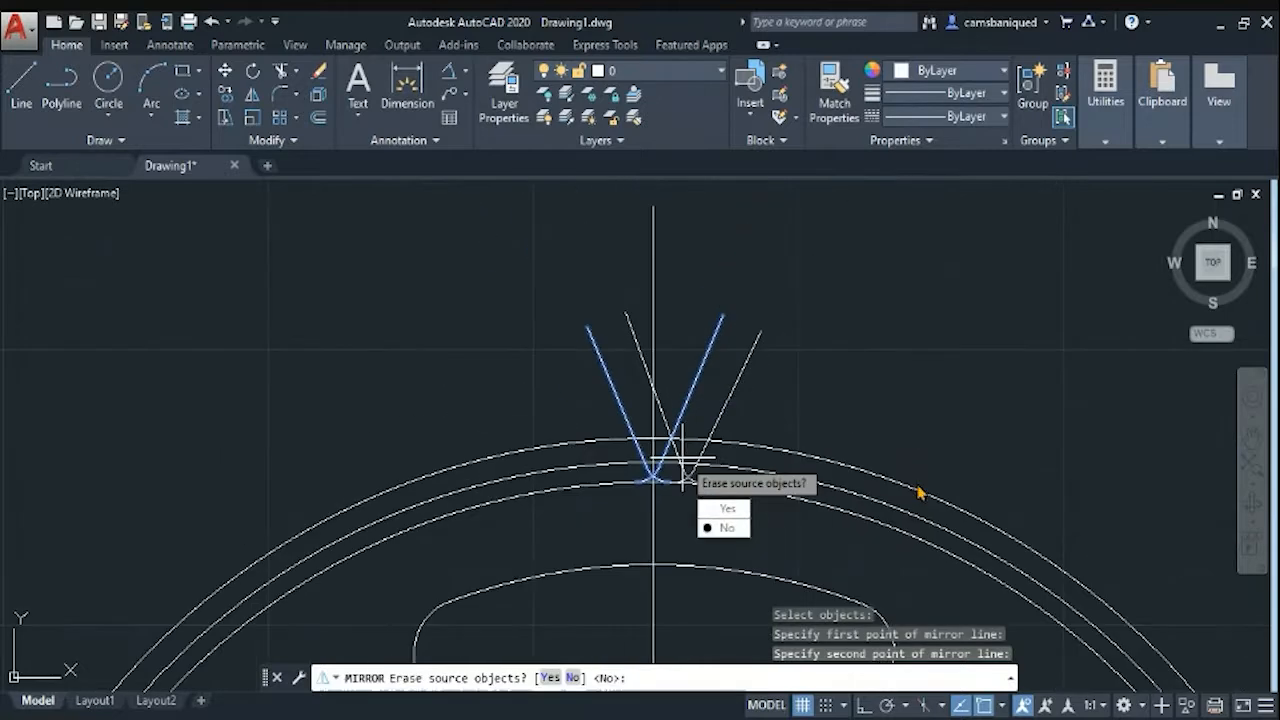
pyautogui.press('Return')
pyautogui.press('Return')
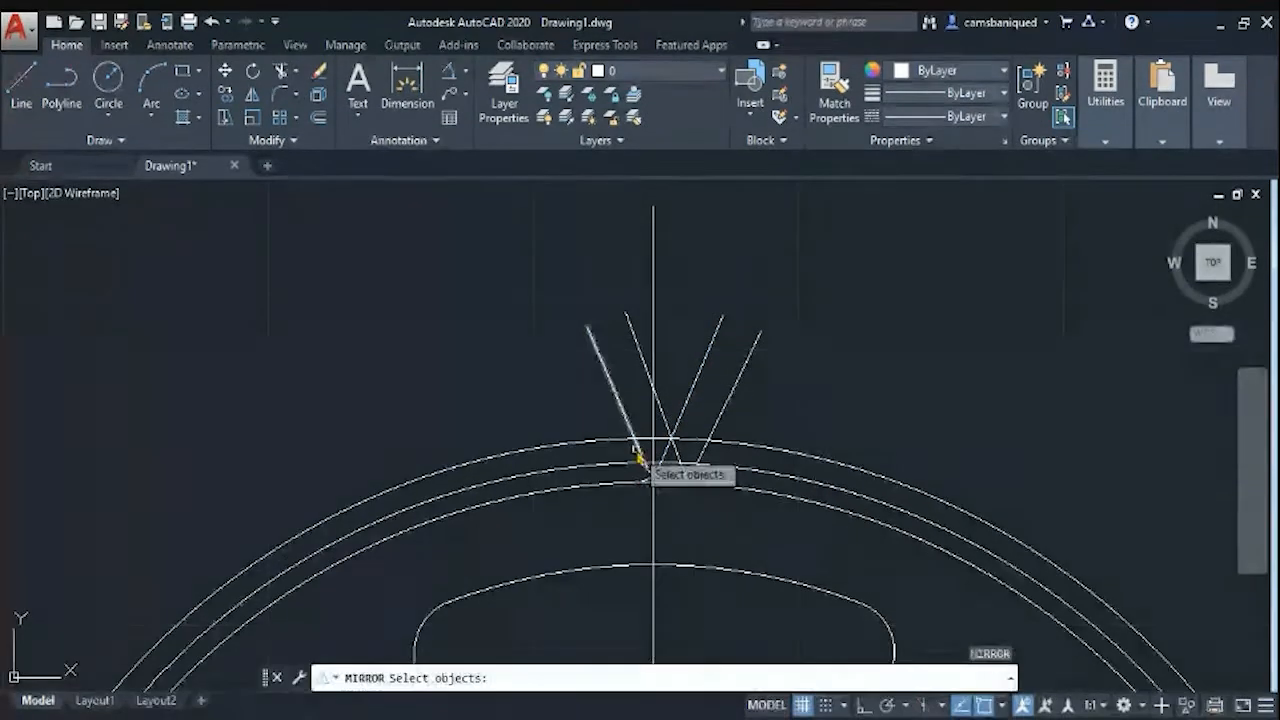
pyautogui.click(622, 424)
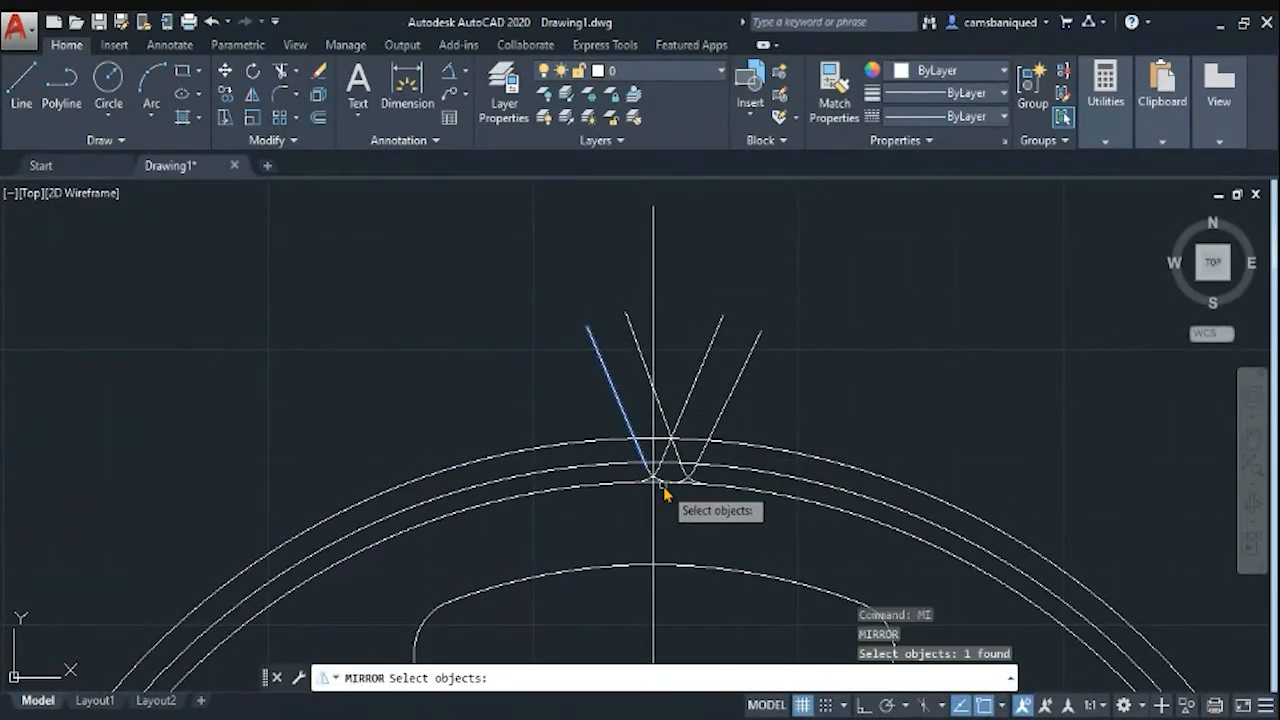
pyautogui.press('Escape')
# Trim the slanted lines at the outermost circle and cut back the overlapping fillet arc ends between the two gaps
pyautogui.write('tr')
pyautogui.press('Return')
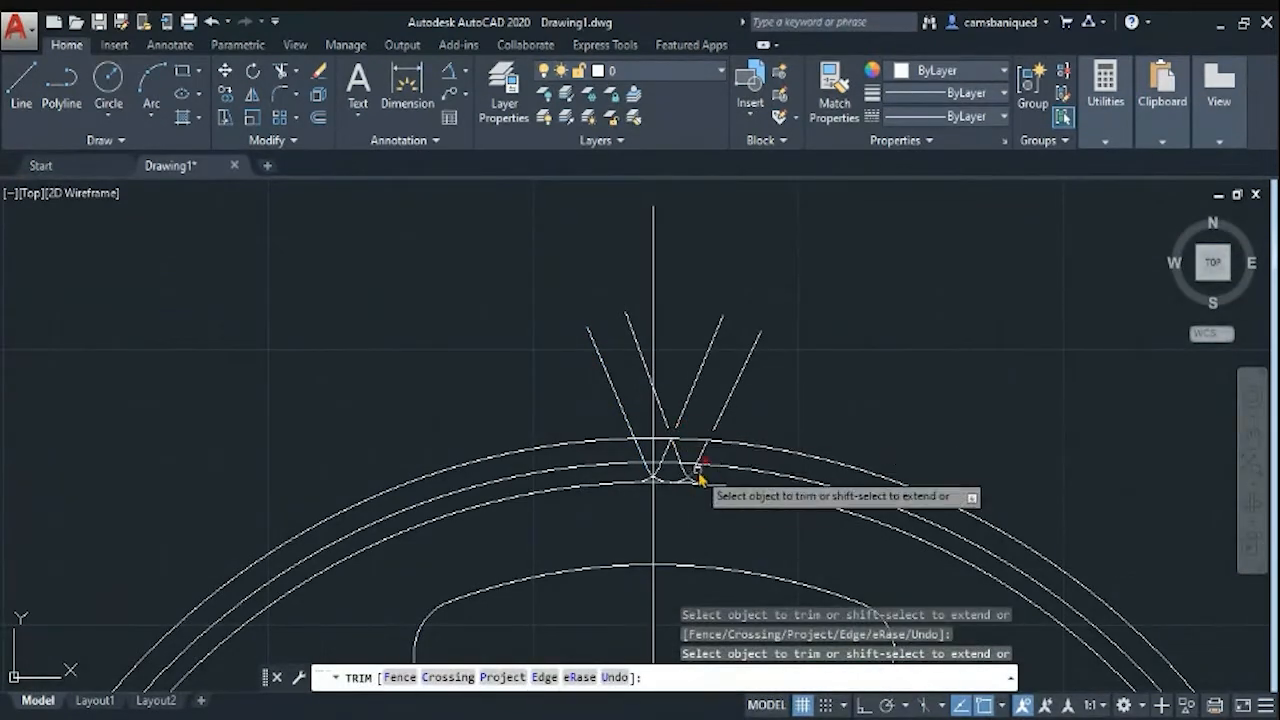
pyautogui.scroll(3, 697, 483)
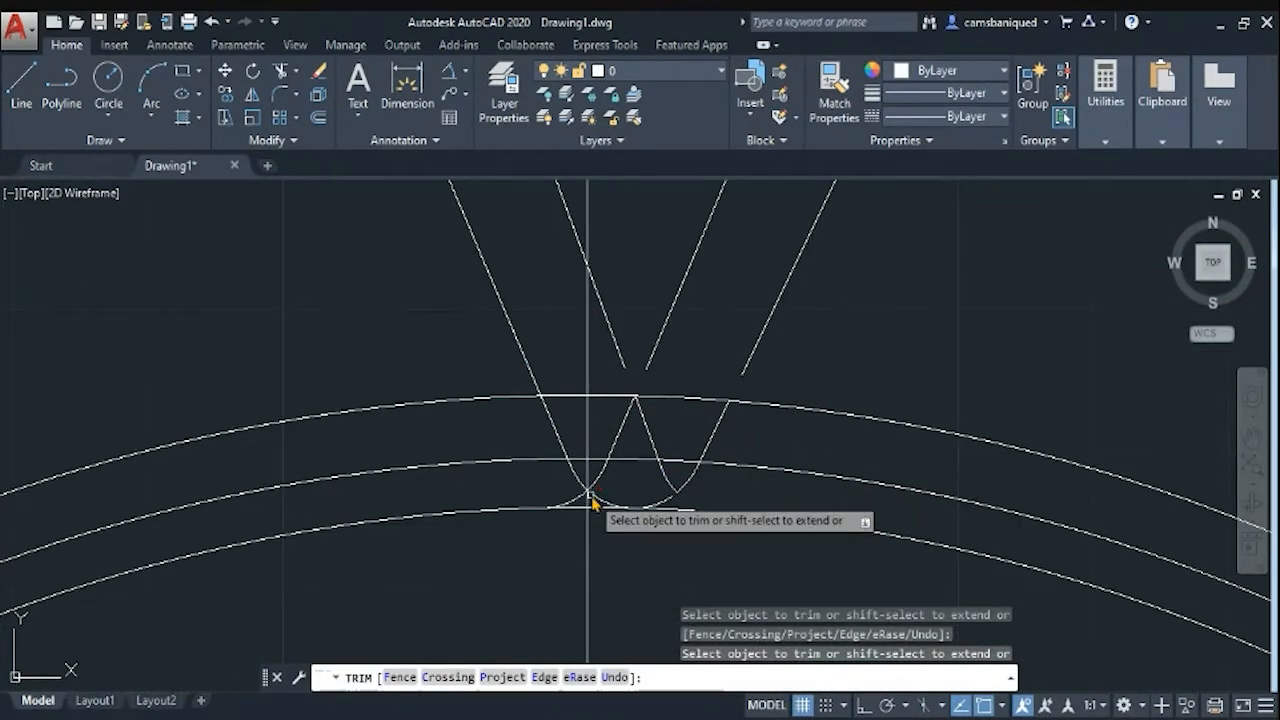
pyautogui.click(716, 433)
pyautogui.press('Escape')
# Erase the cut-off line pieces above the outermost circle and the outer sides of both gaps, leaving a single tooth
pyautogui.write('e')
pyautogui.press('Return')
pyautogui.click(752, 355)
pyautogui.click(652, 355)
pyautogui.click(620, 357)
pyautogui.click(547, 406)
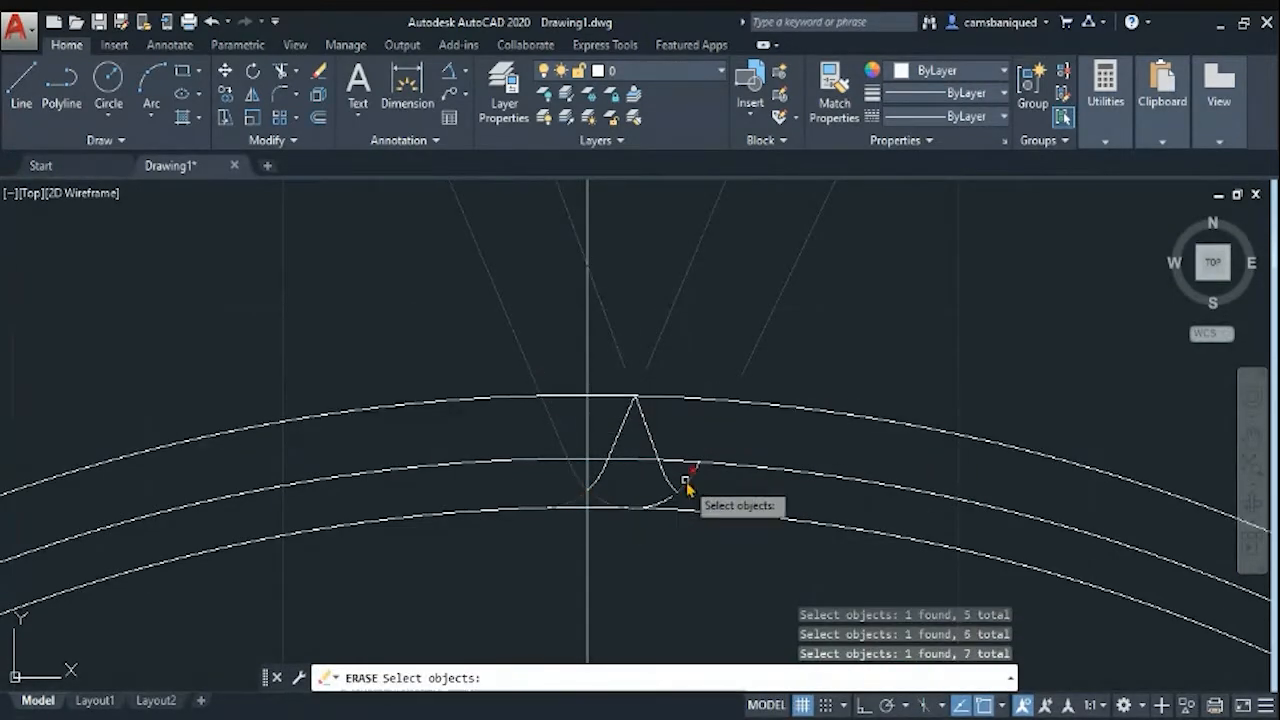
pyautogui.press('Return')
# Create a polar array of the tooth's two flanks and fillet arcs about the sprocket's centre
pyautogui.scroll(-5, 734, 366)
pyautogui.write('ar')
pyautogui.press('Return')
pyautogui.click(766, 383)
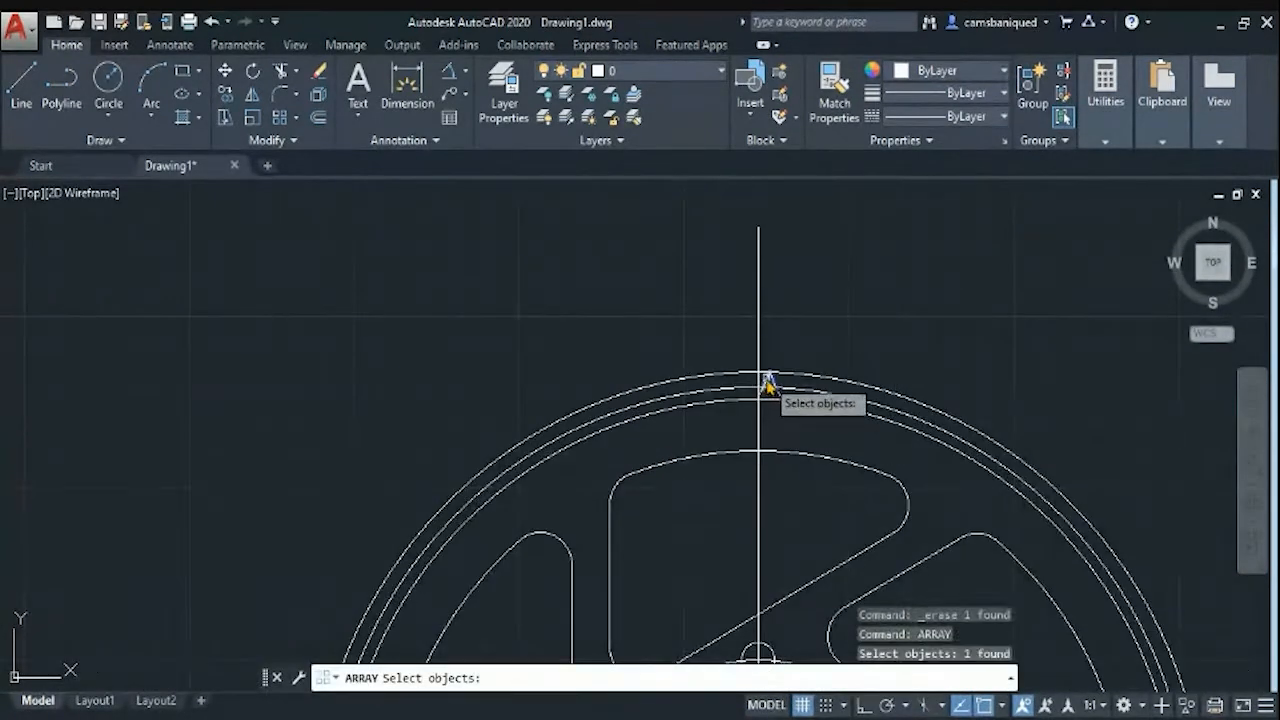
pyautogui.scroll(7, 768, 386)
pyautogui.click(736, 258)
pyautogui.click(750, 300)
pyautogui.click(677, 300)
pyautogui.scroll(-12, 715, 392)
pyautogui.scroll(-2, 331, 363)
pyautogui.press('Return')
pyautogui.click(385, 450)
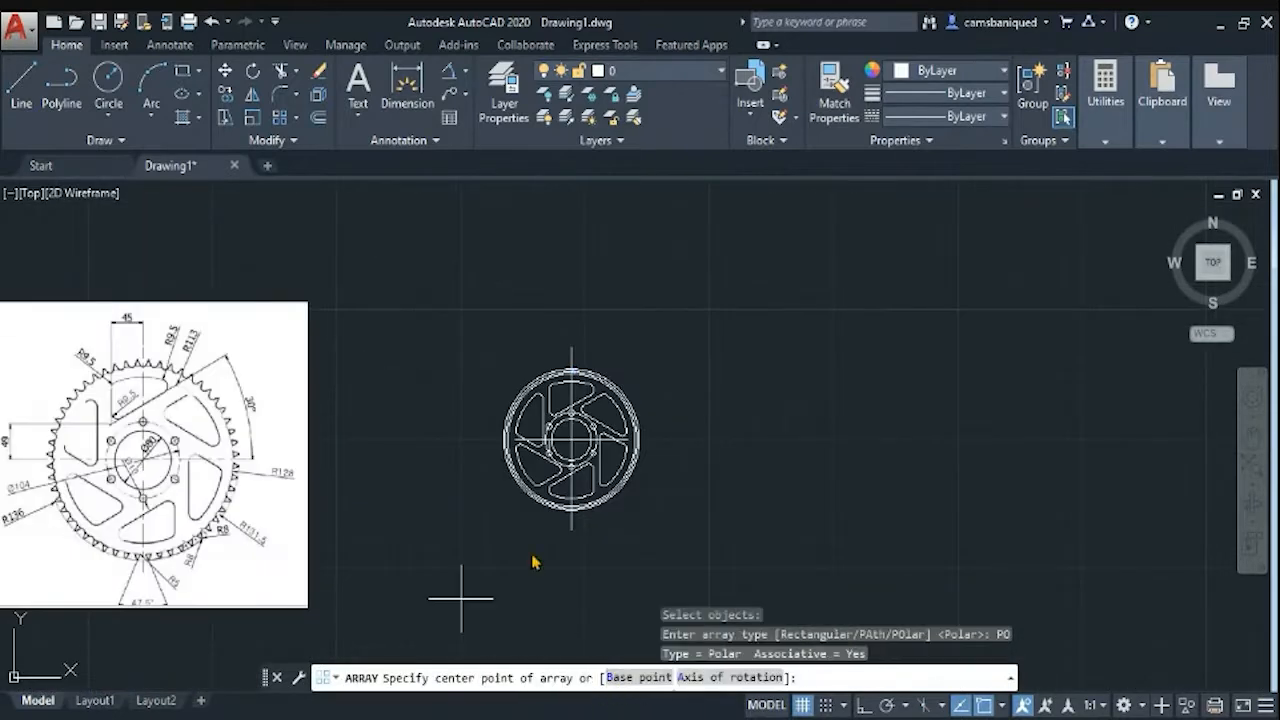
pyautogui.click(571, 437)
# Set the tooth's polar array to 52 items
pyautogui.scroll(3, 620, 465)
pyautogui.moveTo(287, 489); pyautogui.dragTo(538, 428, button='middle')
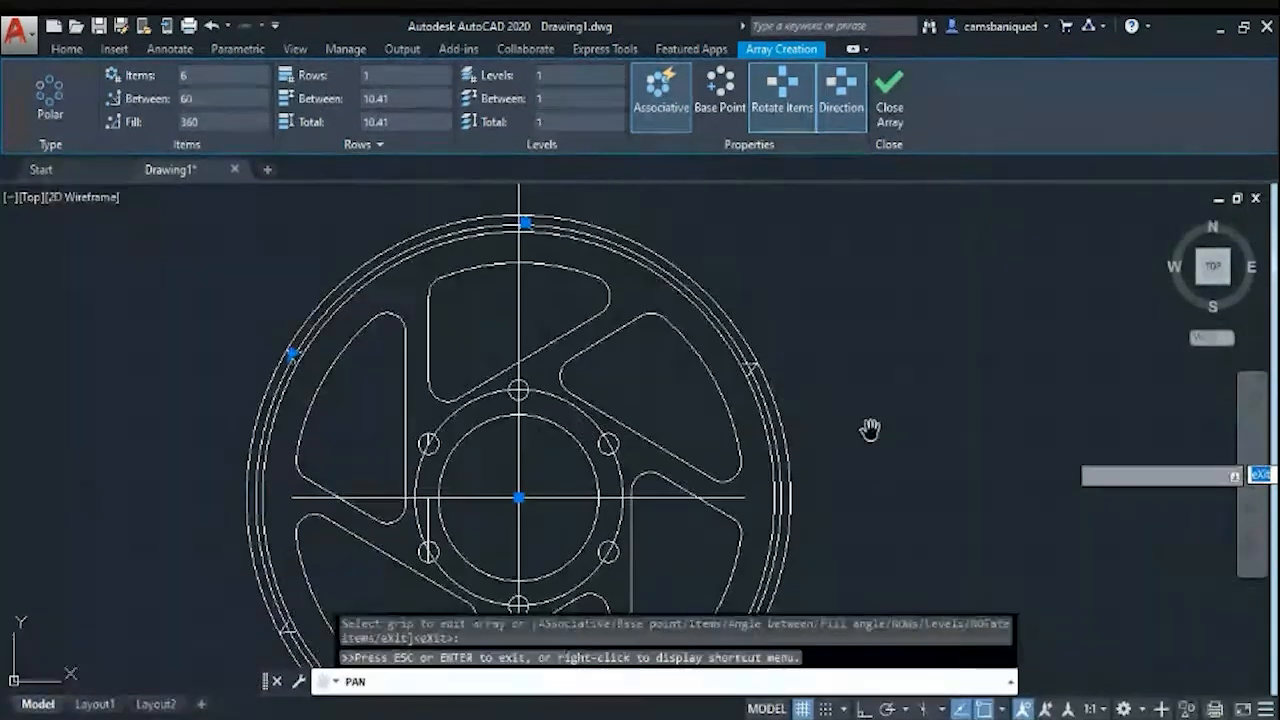
pyautogui.write('I')
pyautogui.press('Return')
pyautogui.write('52')
pyautogui.press('Return')
pyautogui.scroll(4, 920, 440)
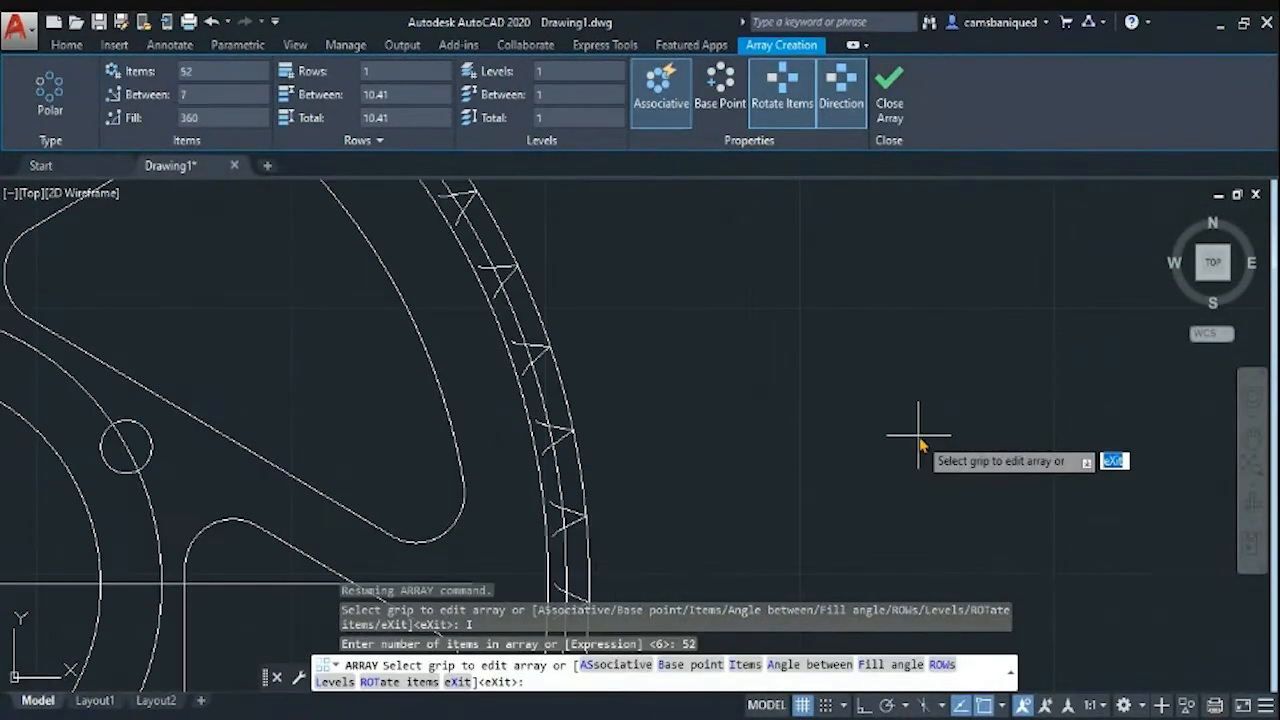
pyautogui.scroll(-6, 920, 440)
pyautogui.scroll(6, 675, 288)
pyautogui.moveTo(1150, 511); pyautogui.dragTo(969, 429, button='middle')
pyautogui.press('Escape')
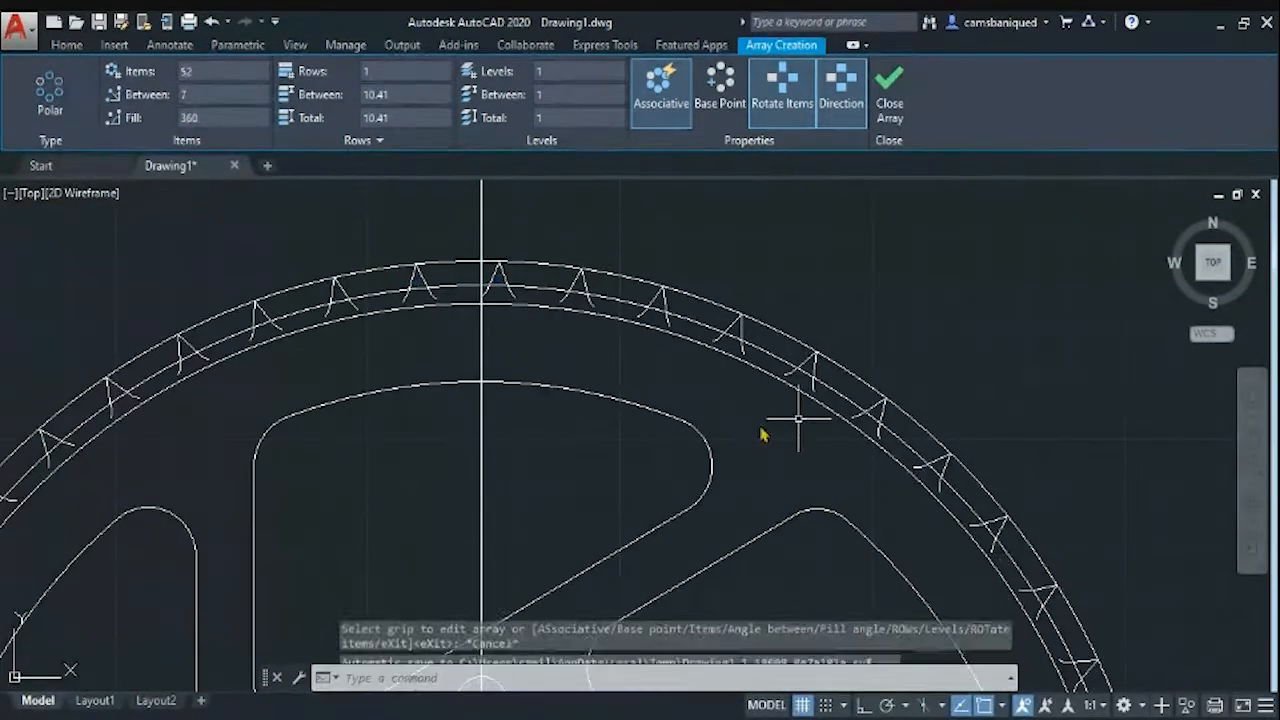
# Undo the polar array, the erasing and the trimming, back to the original and mirrored tooth gaps
pyautogui.hotkey('ctrl', 'z')
pyautogui.hotkey('ctrl', 'z')
pyautogui.hotkey('ctrl', 'z')
pyautogui.hotkey('ctrl', 'z')
pyautogui.hotkey('ctrl', 'z')
pyautogui.hotkey('ctrl', 'z')
pyautogui.hotkey('ctrl', 'z')
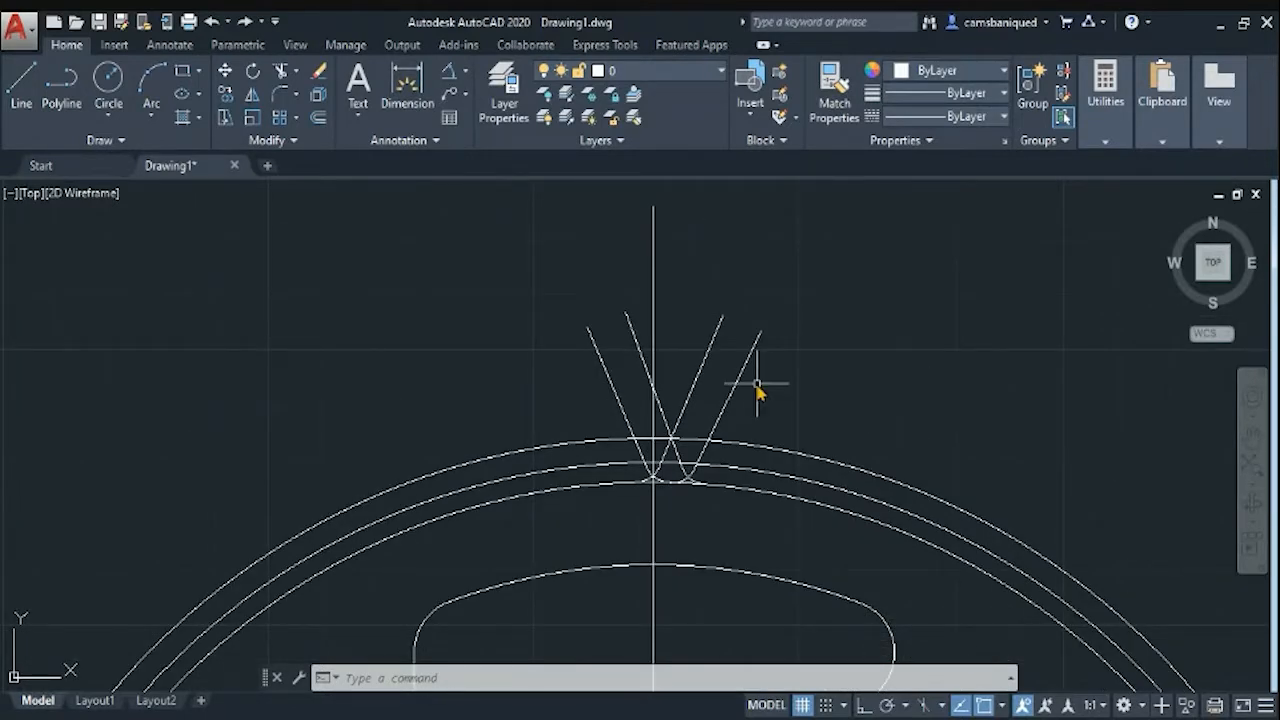
# Mirror the central gap's lines and arcs about the line from the sprocket's centre to the left line's crossing with the outermost circle, keeping the originals
pyautogui.write('mi')
pyautogui.press('Return')
pyautogui.click(688, 401)
pyautogui.click(619, 402)
pyautogui.click(676, 479)
pyautogui.click(650, 479)
pyautogui.press('Return')
pyautogui.scroll(-6, 900, 485)
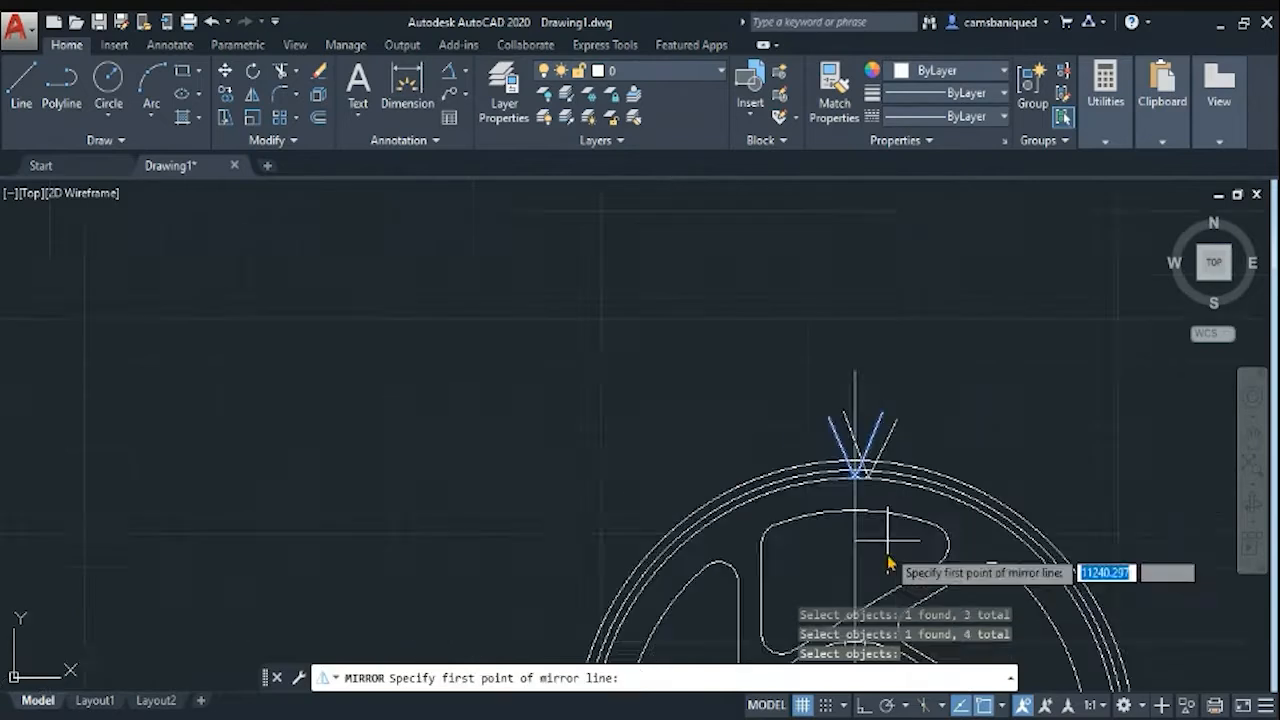
pyautogui.moveTo(969, 452); pyautogui.dragTo(848, 354, button='middle')
pyautogui.click(775, 538)
pyautogui.scroll(2, 830, 326)
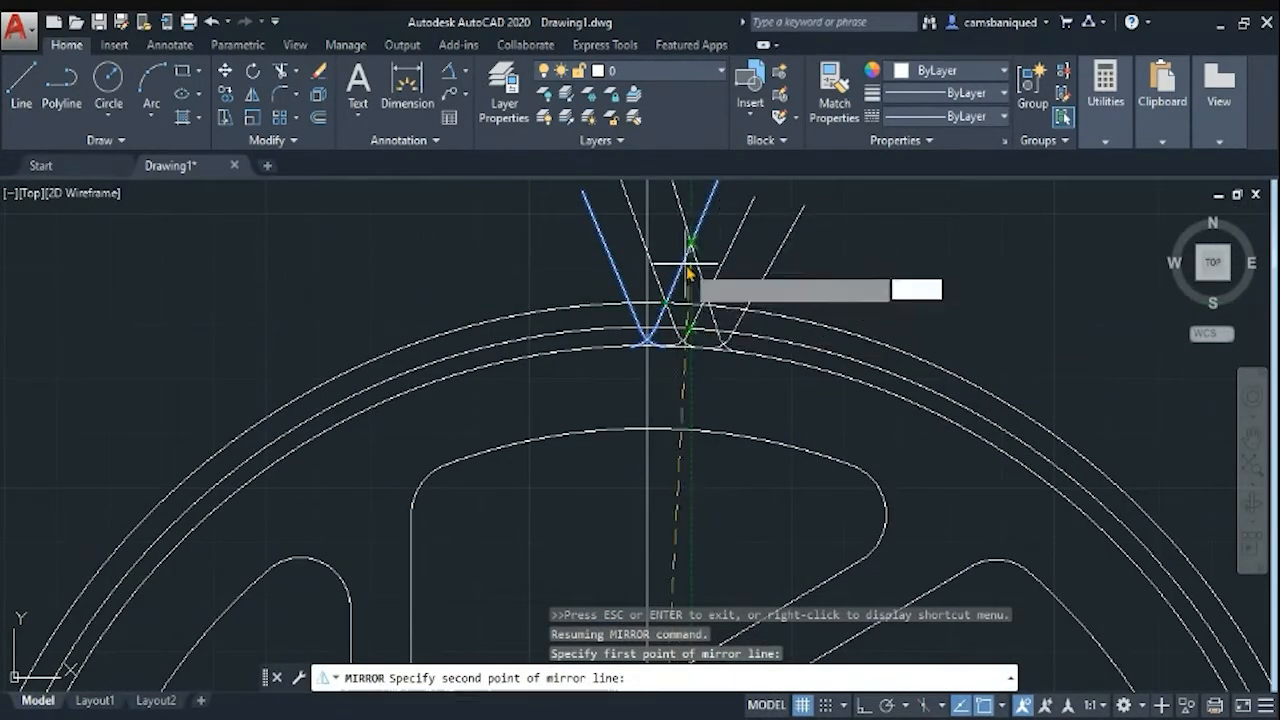
pyautogui.click(630, 312)
pyautogui.press('Return')
pyautogui.scroll(3, 880, 391)
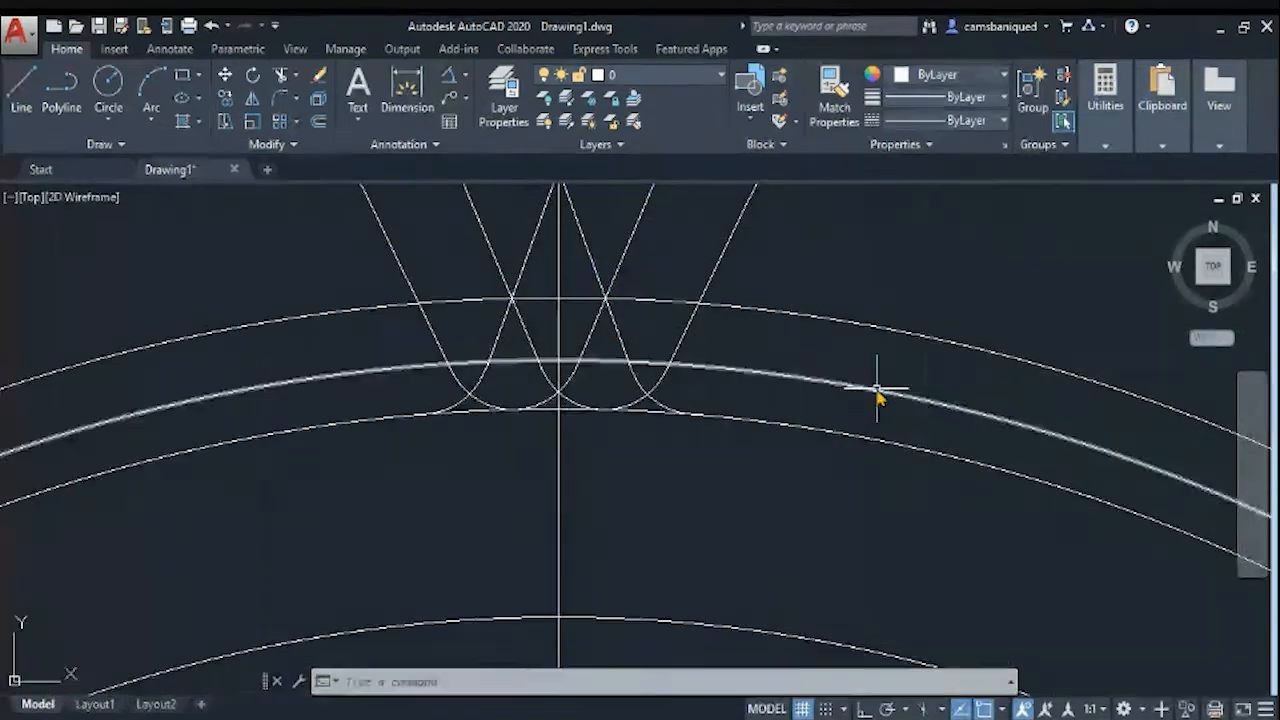
# Try to move the outermost left slanted line, the central gap's right line and the fillet arc between them away from the tooth gaps
pyautogui.scroll(-1, 880, 393)
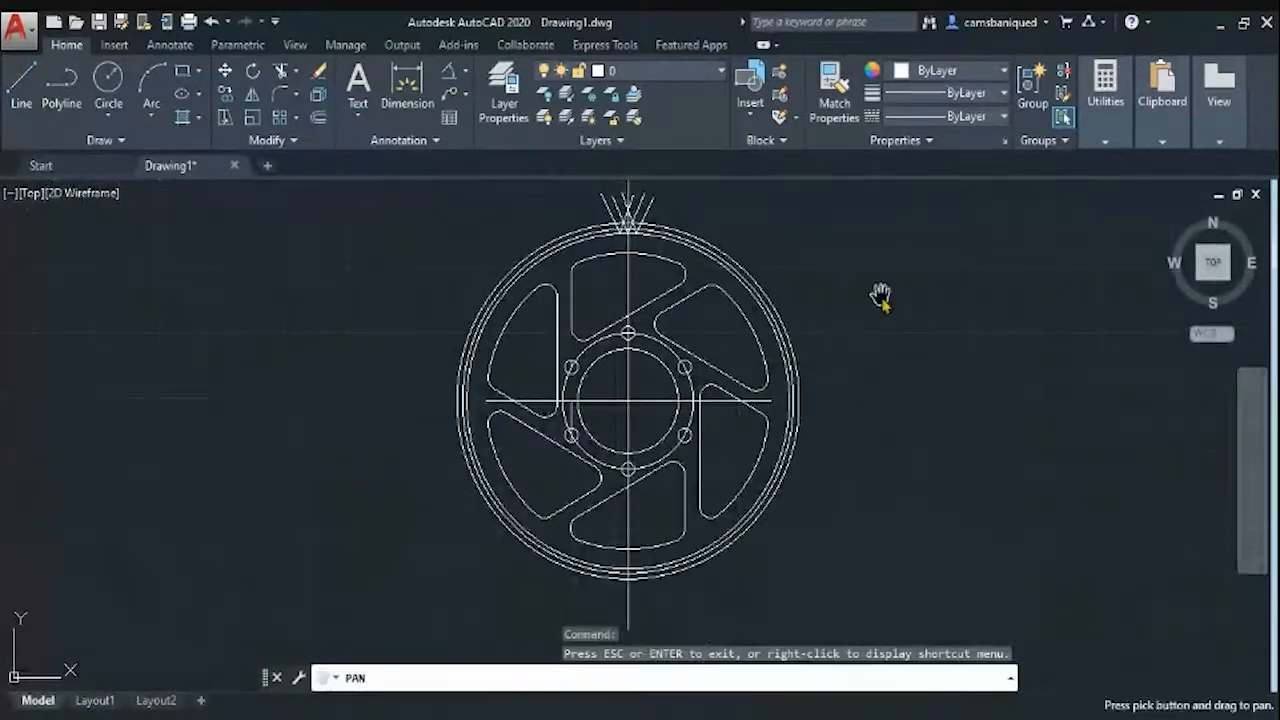
pyautogui.scroll(5, 720, 280)
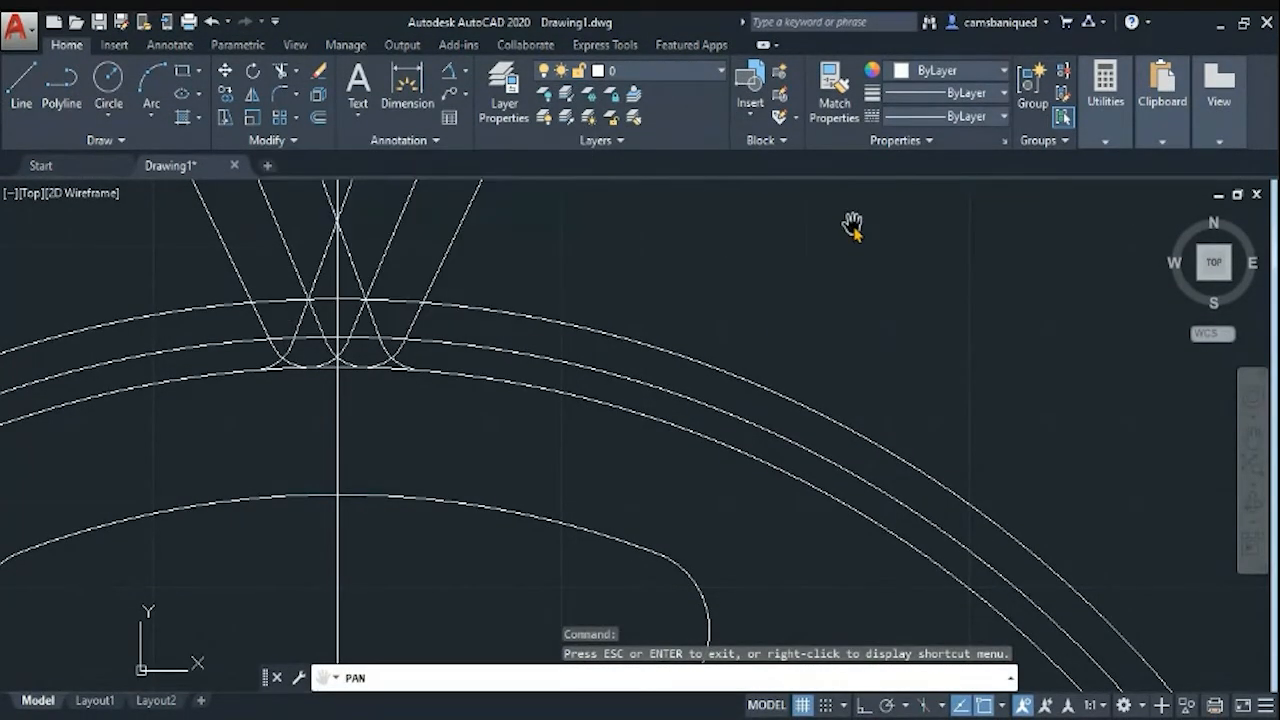
pyautogui.press('Escape')
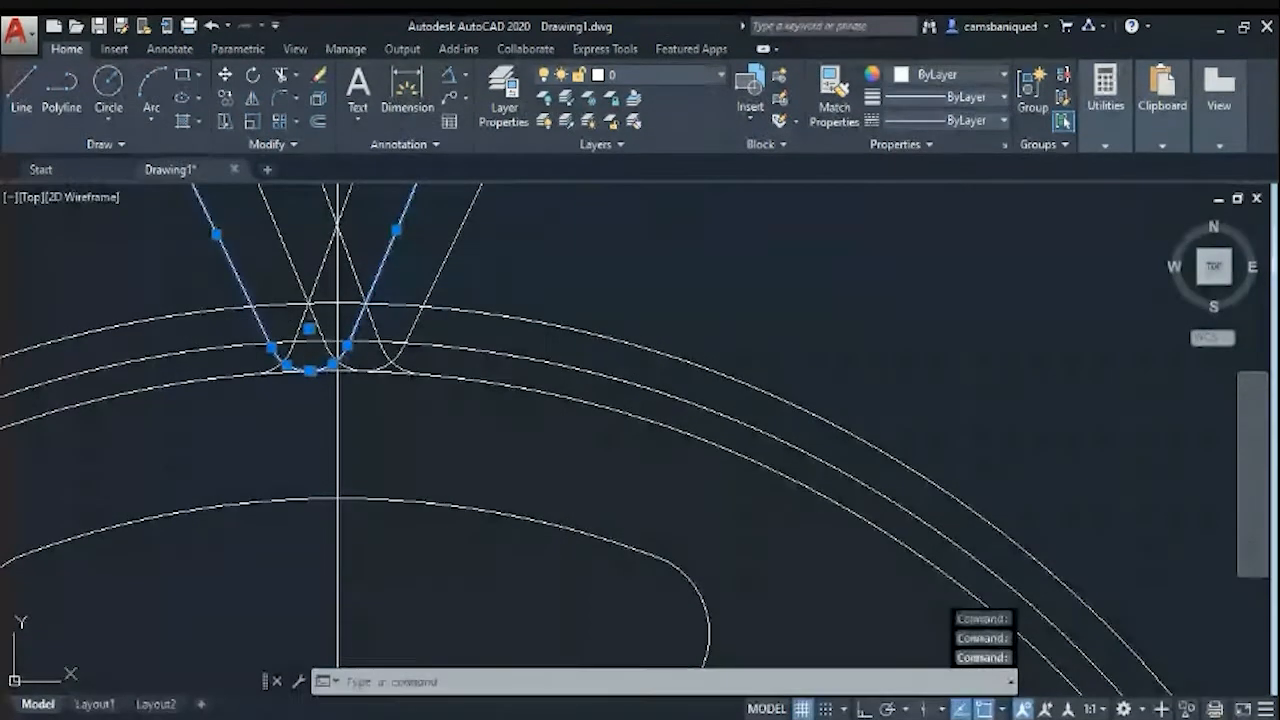
pyautogui.write('m')
pyautogui.press('Return')
pyautogui.click(337, 363)
pyautogui.click(532, 345)
pyautogui.hotkey('ctrl', 'z')
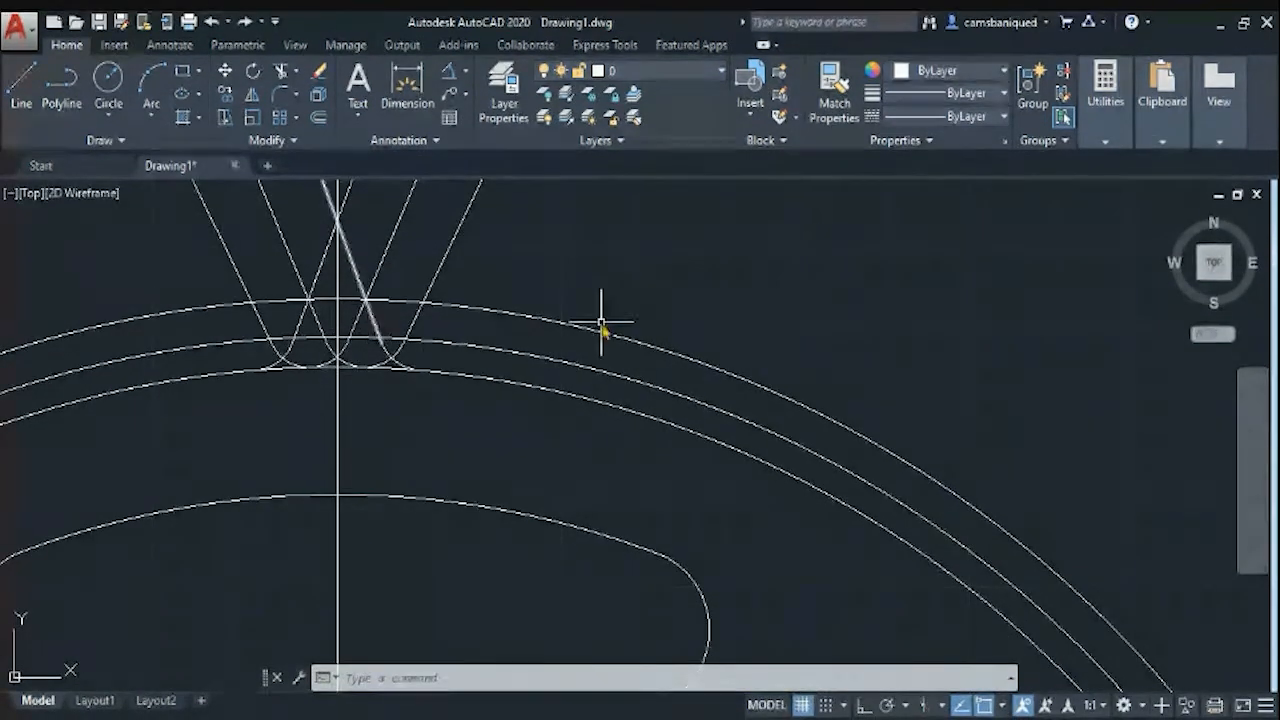
# Try to delete the outermost left slanted line
pyautogui.click(262, 333)
pyautogui.press('Delete')
pyautogui.hotkey('ctrl', 'z')
# Measure the angle between the two slanted lines of the left mirrored gap
pyautogui.write('dan')
pyautogui.press('Return')
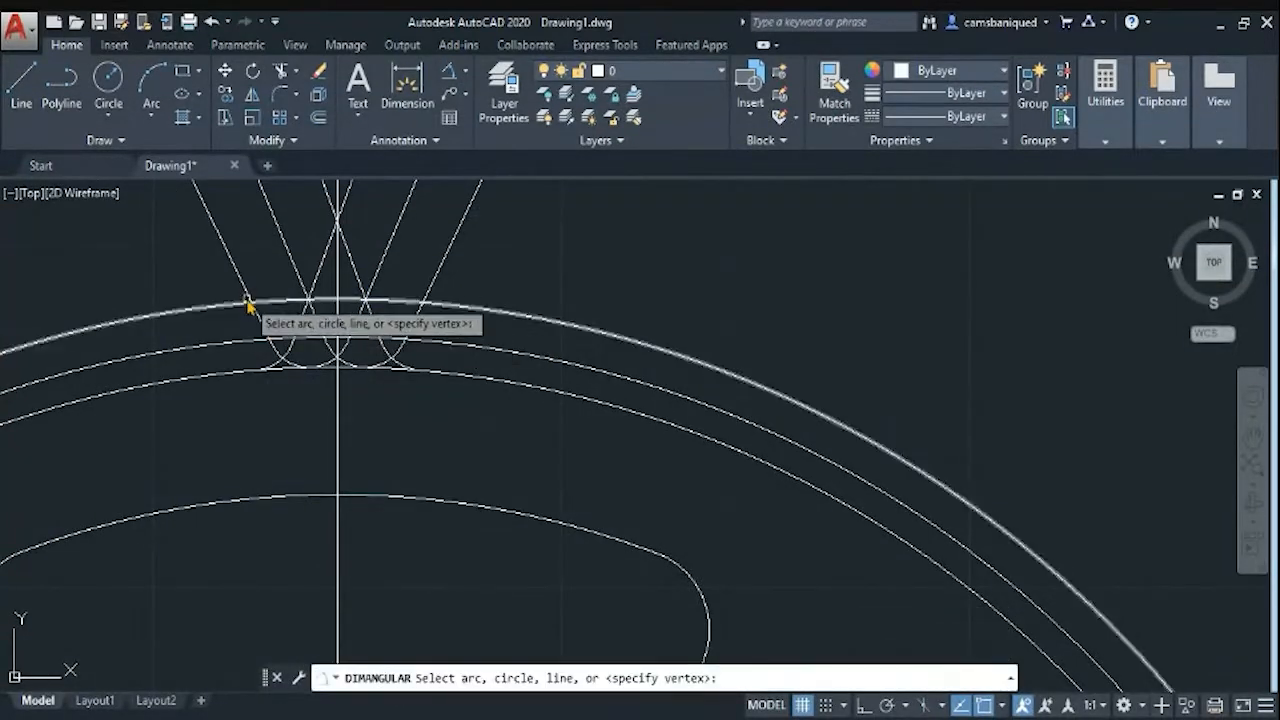
pyautogui.click(247, 295)
pyautogui.click(318, 275)
pyautogui.press('Escape')
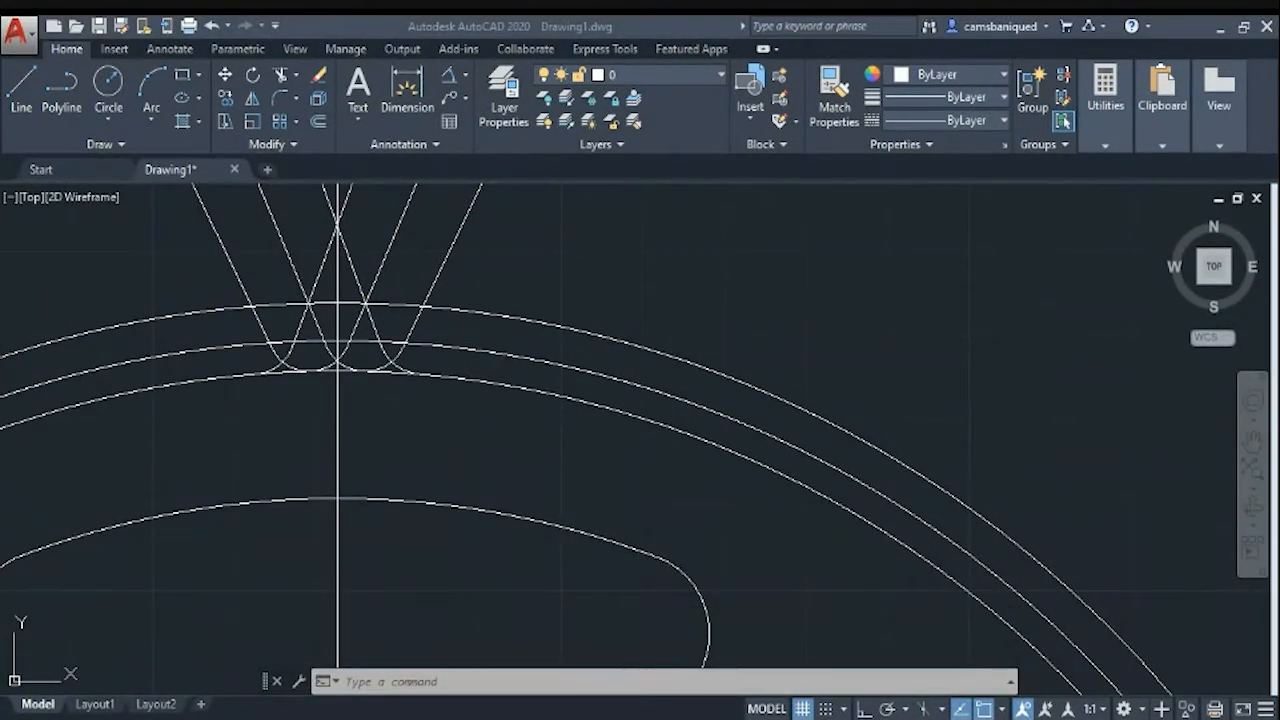
# Create a new blank drawing
pyautogui.scroll(-8, 686, 465)
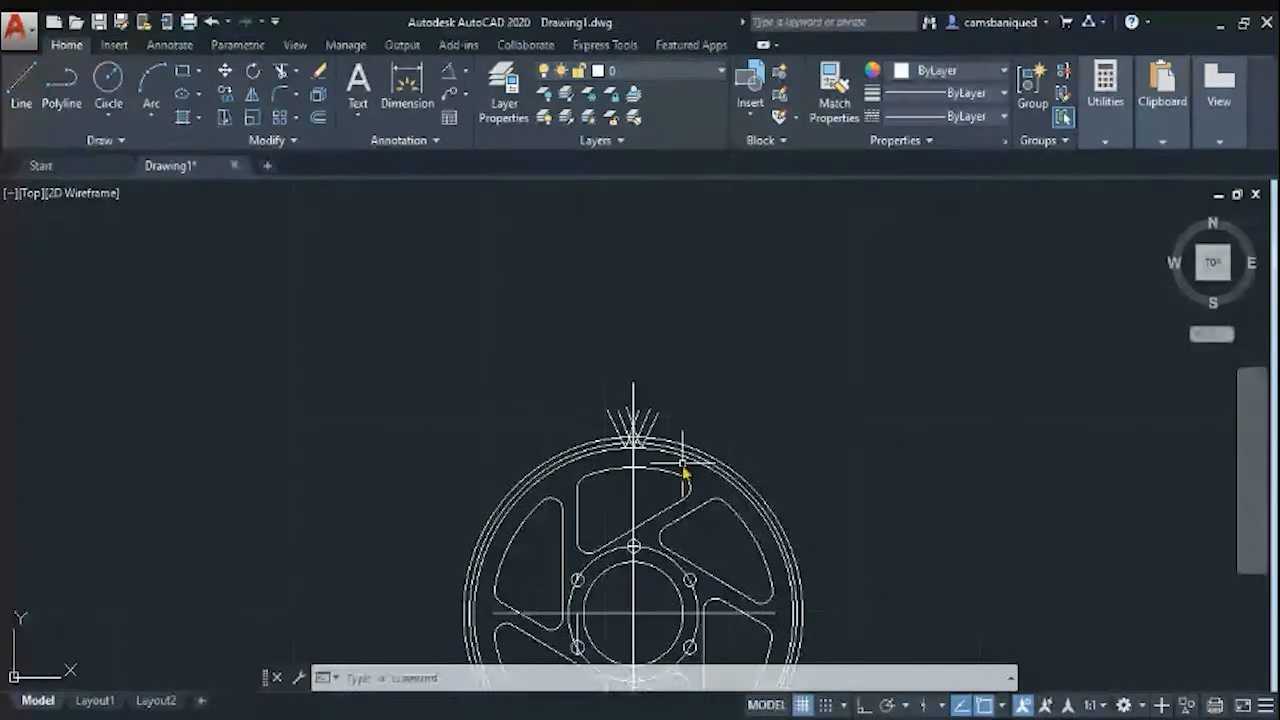
pyautogui.click(267, 170)
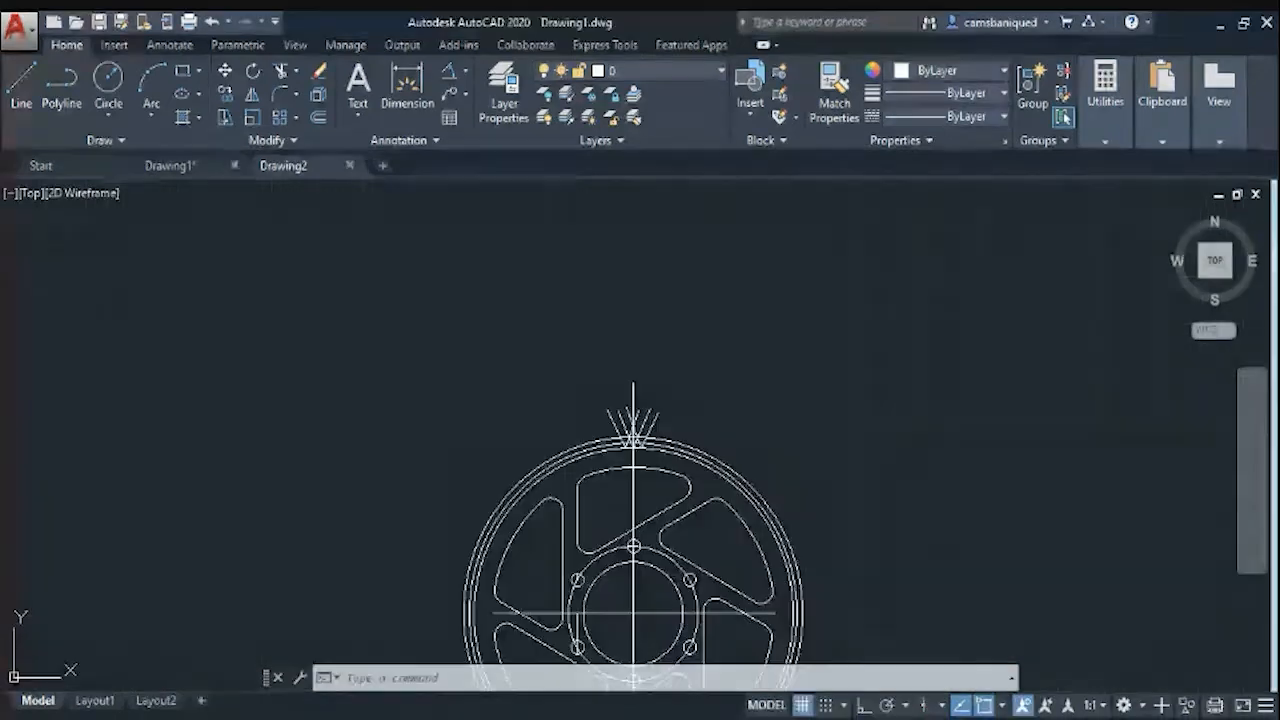
pyautogui.scroll(6, 530, 553)
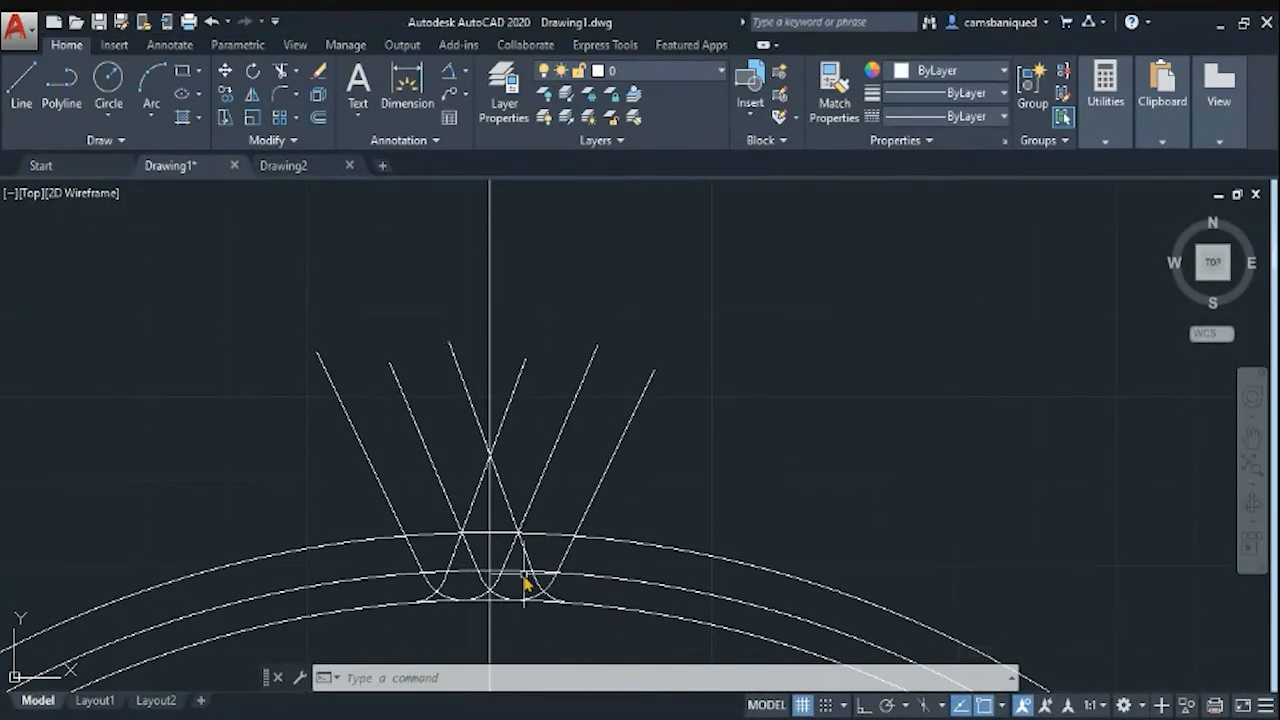
pyautogui.write('f')
pyautogui.press('Return')
pyautogui.click(443, 591)
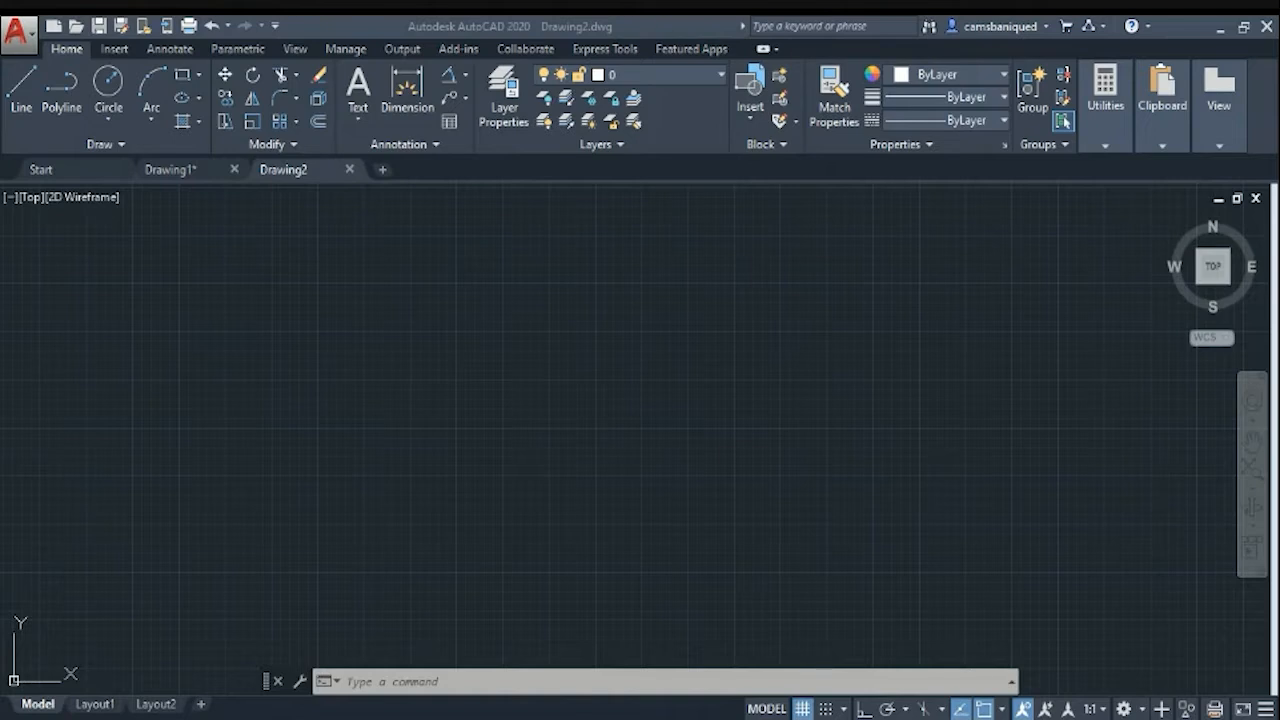
# Attach the dimensioned Toyota emblem image to the new drawing as a reference, accepting the default scale
pyautogui.click(114, 49)
pyautogui.click(328, 89)
pyautogui.click(537, 257)
pyautogui.click(880, 566)
pyautogui.click(716, 537)
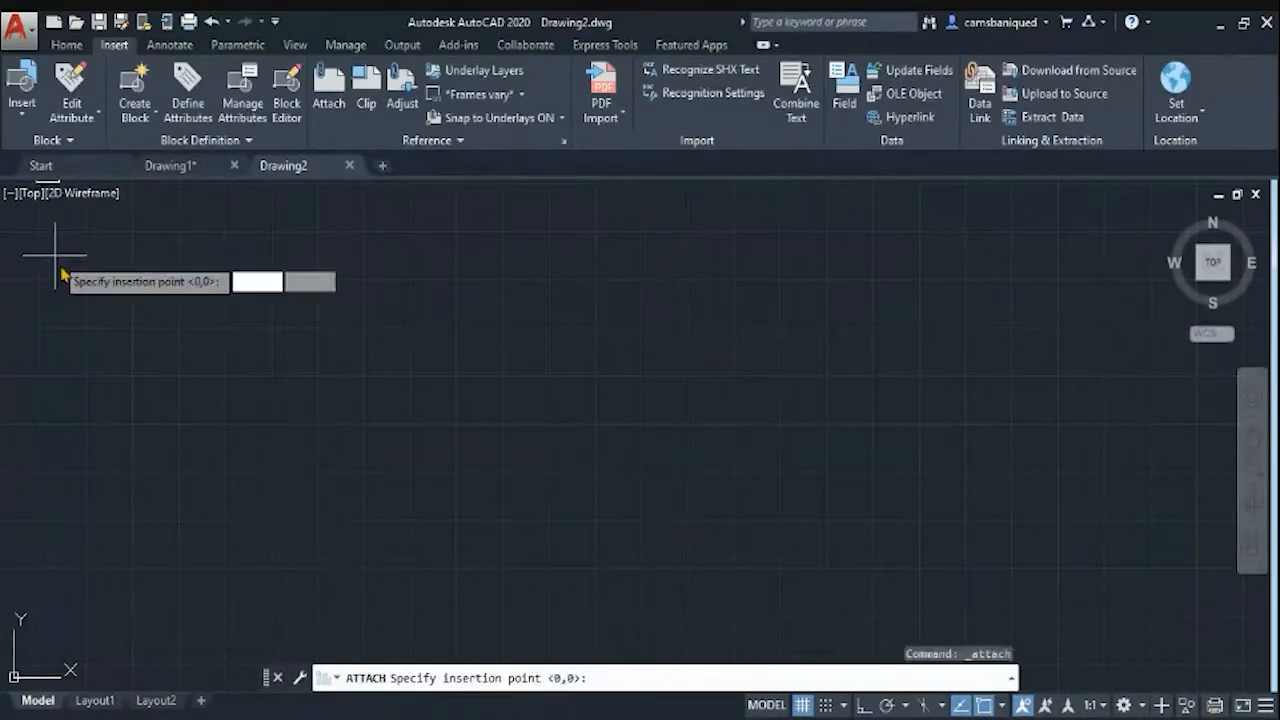
pyautogui.click(55, 255)
pyautogui.press('Return')
# Scale down the attached emblem image by pulling its upper-right corner inward
pyautogui.scroll(-3, 428, 437)
pyautogui.click(743, 300)
pyautogui.click(743, 197)
pyautogui.click(570, 320)
pyautogui.press('Escape')
pyautogui.scroll(4, 434, 377)
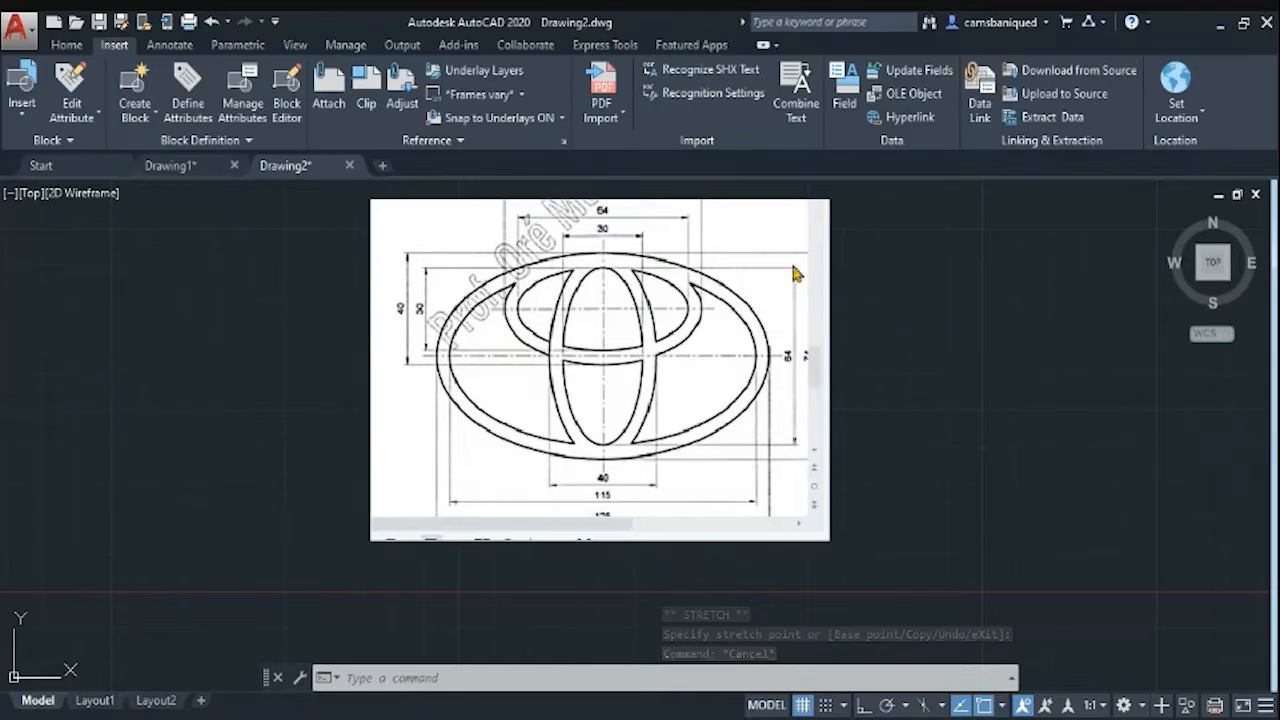
# Draw a vertical centre line in the empty space beside the reference image, with ortho mode on
pyautogui.moveTo(793, 267); pyautogui.dragTo(493, 339, button='middle')
pyautogui.click(67, 45)
pyautogui.click(21, 87)
pyautogui.click(915, 260)
pyautogui.click(864, 705)
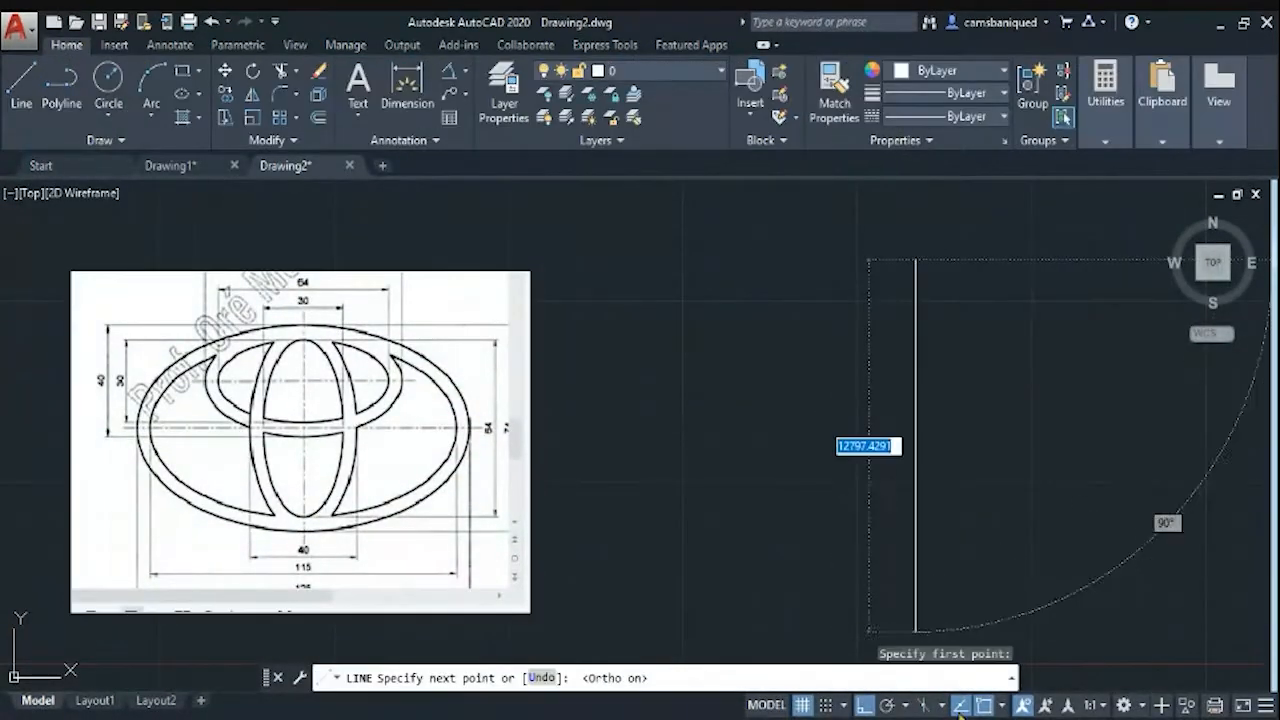
pyautogui.click(960, 706)
pyautogui.click(915, 576)
pyautogui.press('Escape')
# Draw a horizontal centre line crossing the vertical line at its middle, as two lines running out to either side
pyautogui.press('Return')
pyautogui.click(1002, 706)
pyautogui.click(874, 369)
pyautogui.click(915, 418)
pyautogui.click(686, 418)
pyautogui.press('Escape')
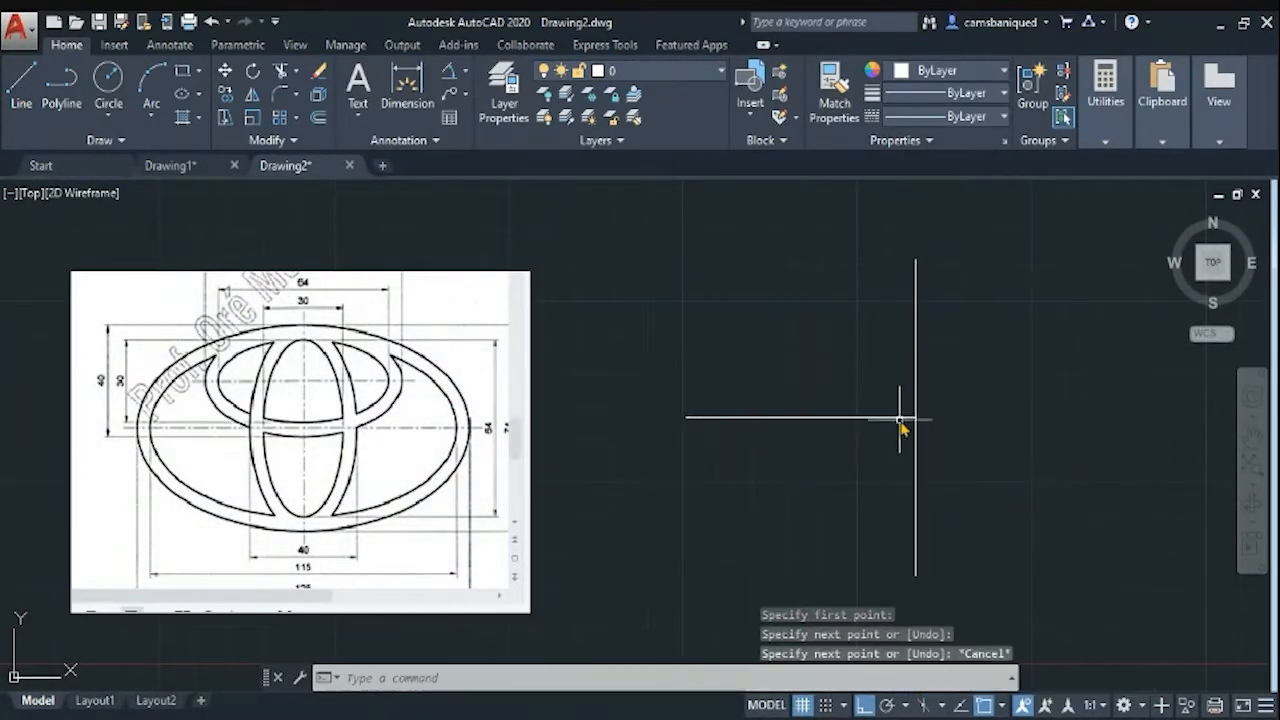
pyautogui.click(900, 419)
pyautogui.click(915, 418)
pyautogui.click(1090, 418)
pyautogui.press('Escape')
# Offset the vertical centre line by a distance of 15
pyautogui.write('offset')
pyautogui.press('Return')
pyautogui.write('15')
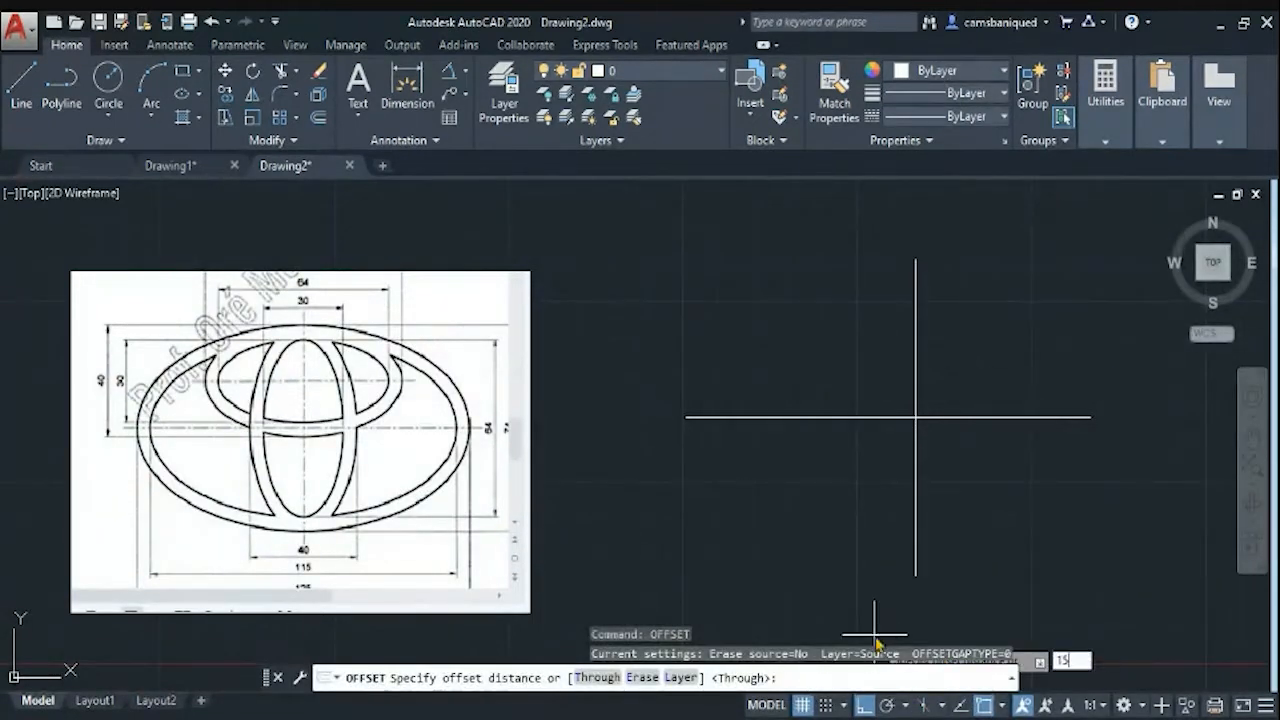
pyautogui.press('Return')
pyautogui.click(915, 400)
pyautogui.click(970, 378)
pyautogui.click(915, 380)
pyautogui.click(858, 411)
pyautogui.scroll(4, 841, 429)
pyautogui.moveTo(1095, 441); pyautogui.dragTo(840, 352, button='middle')
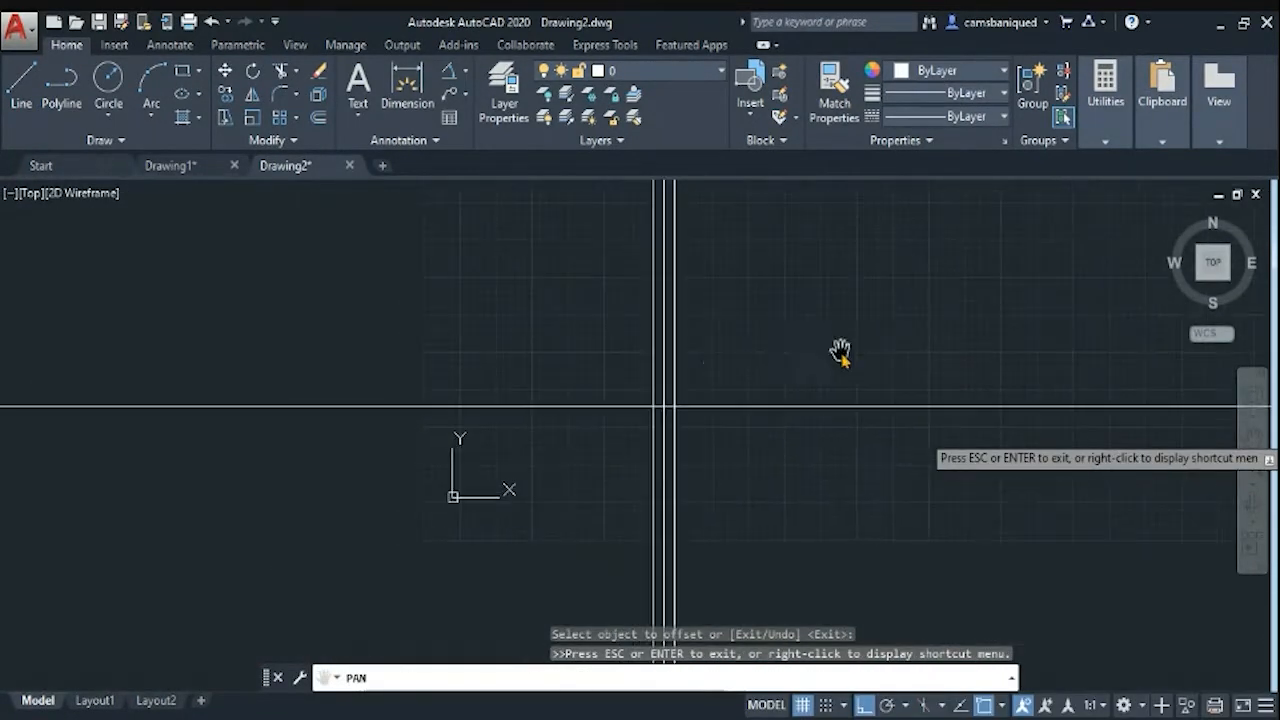
pyautogui.moveTo(732, 370); pyautogui.dragTo(724, 374, button='middle')
pyautogui.press('Escape')
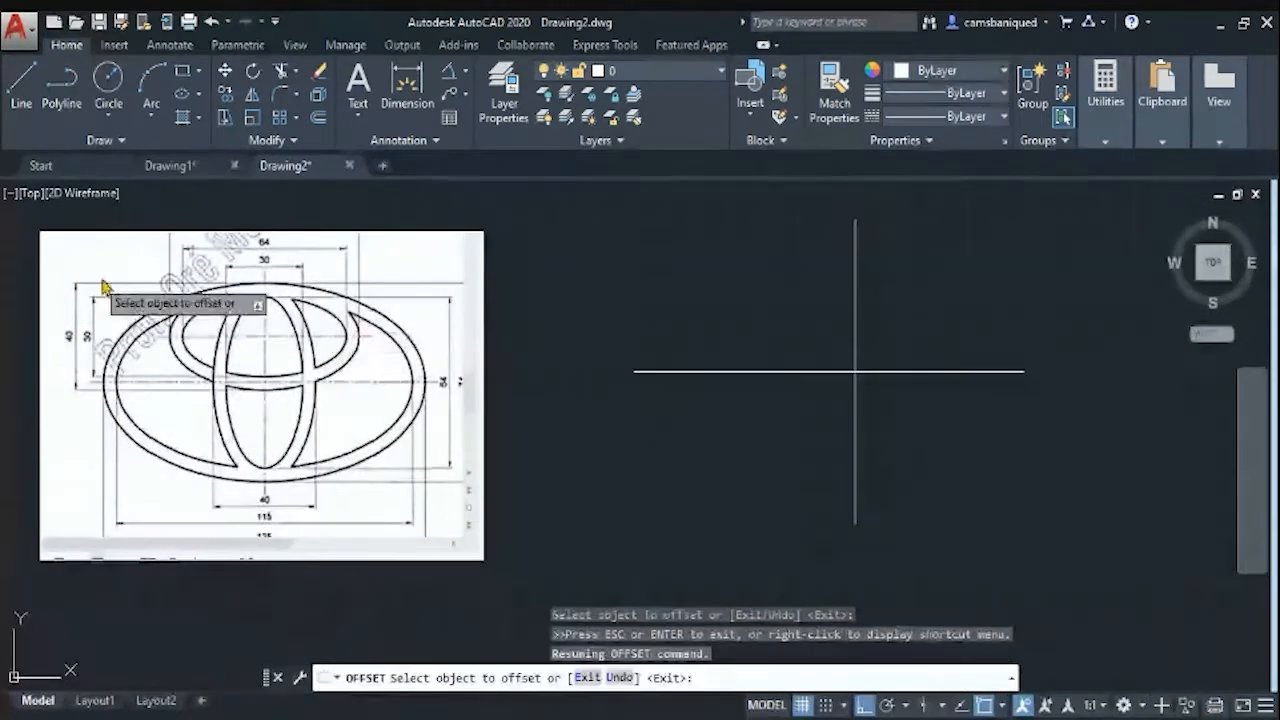
pyautogui.press('Escape')
# Move the reference image horizontally closer to the crossing centre lines
pyautogui.write('m')
pyautogui.press('space')
pyautogui.click(41, 247)
pyautogui.moveTo(200, 300); pyautogui.dragTo(358, 392)
pyautogui.press('Return')
pyautogui.click(41, 232)
pyautogui.click(330, 243)
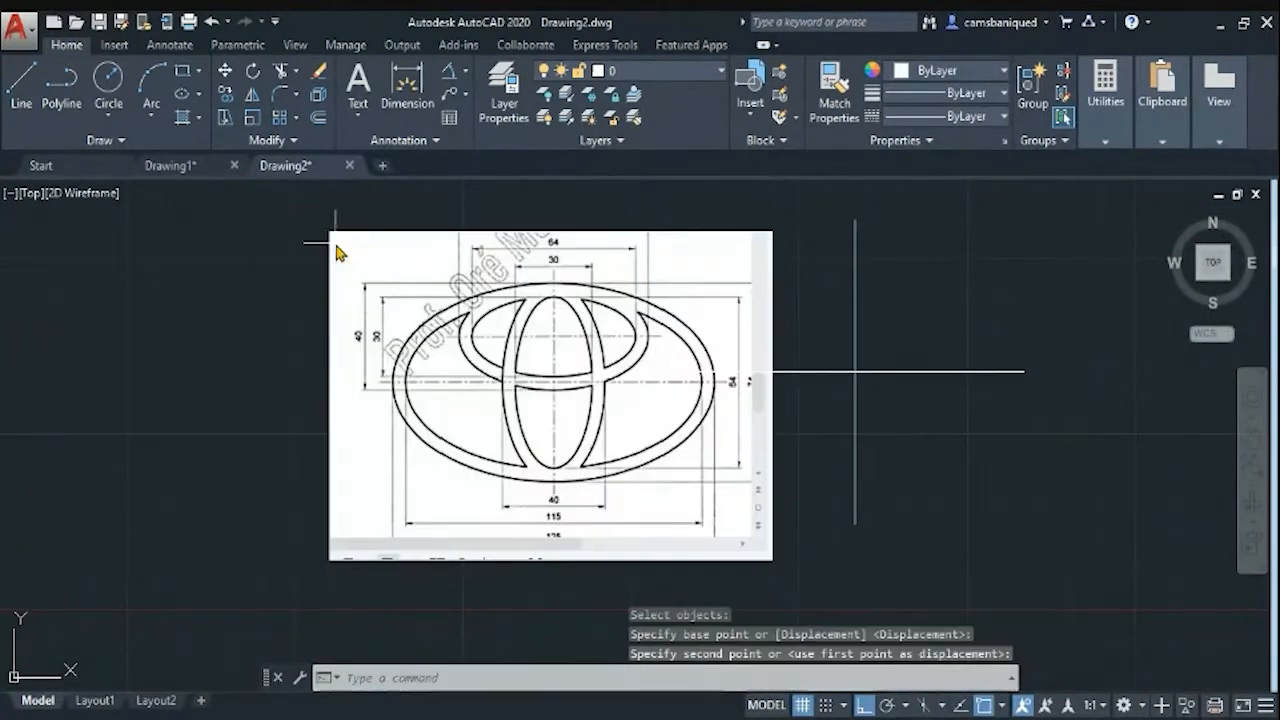
# Shrink the reference image by stretching its upper-left corner grip toward its lower-right corner
pyautogui.click(353, 261)
pyautogui.click(318, 240)
pyautogui.click(329, 232)
pyautogui.click(330, 232)
pyautogui.click(600, 431)
pyautogui.click(600, 431)
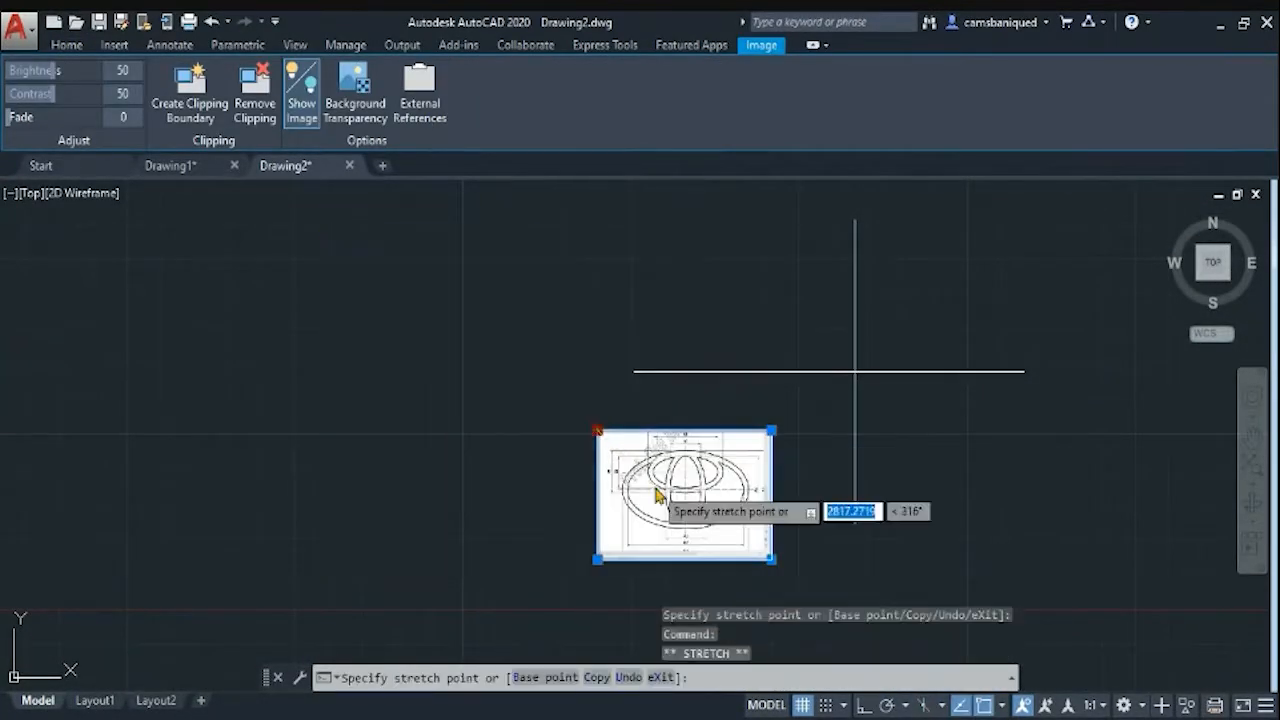
pyautogui.click(712, 515)
pyautogui.press('Escape')
# Move the shrunken reference image up above the horizontal line, beside the vertical lines
pyautogui.write('m')
pyautogui.press('space')
pyautogui.click(723, 526)
pyautogui.click(742, 300)
pyautogui.click(728, 343)
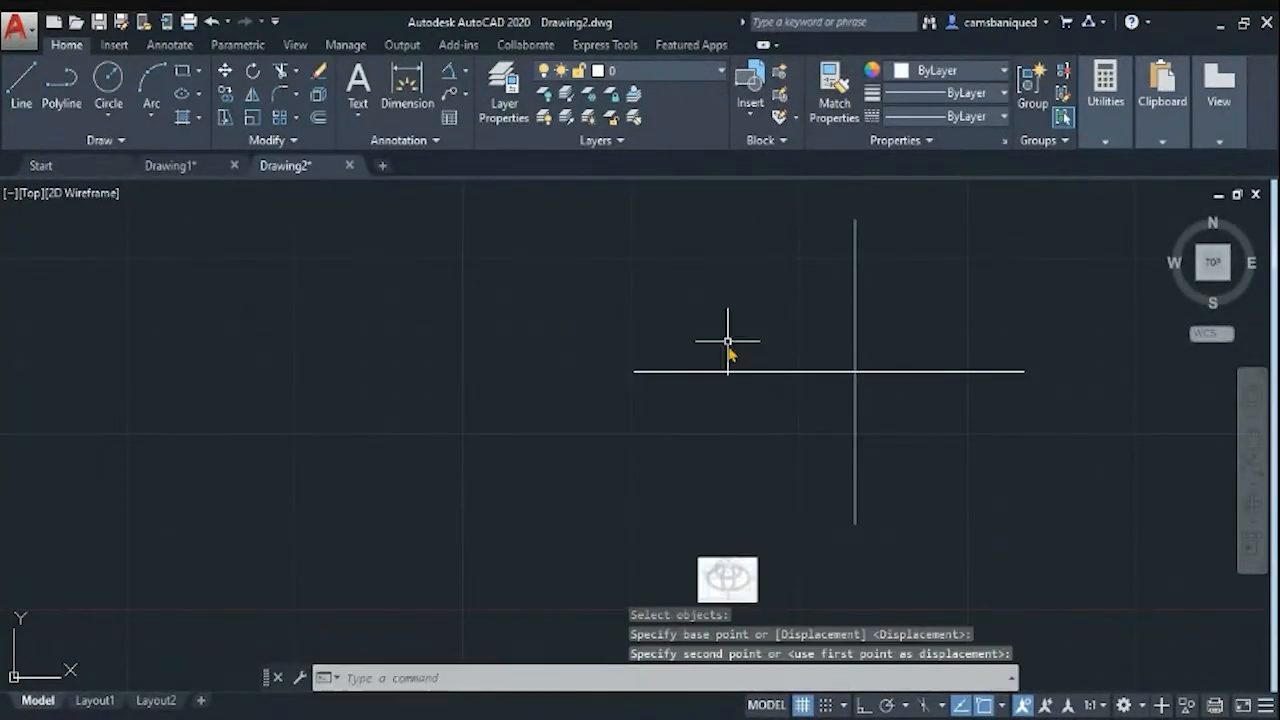
pyautogui.press('Escape')
pyautogui.press('Escape')
pyautogui.write('m')
pyautogui.press('space')
pyautogui.click(734, 541)
pyautogui.click(718, 576)
pyautogui.press('space')
pyautogui.click(728, 578)
pyautogui.click(729, 293)
# Move the reference image closer to the crossing of the construction lines
pyautogui.scroll(8, 750, 352)
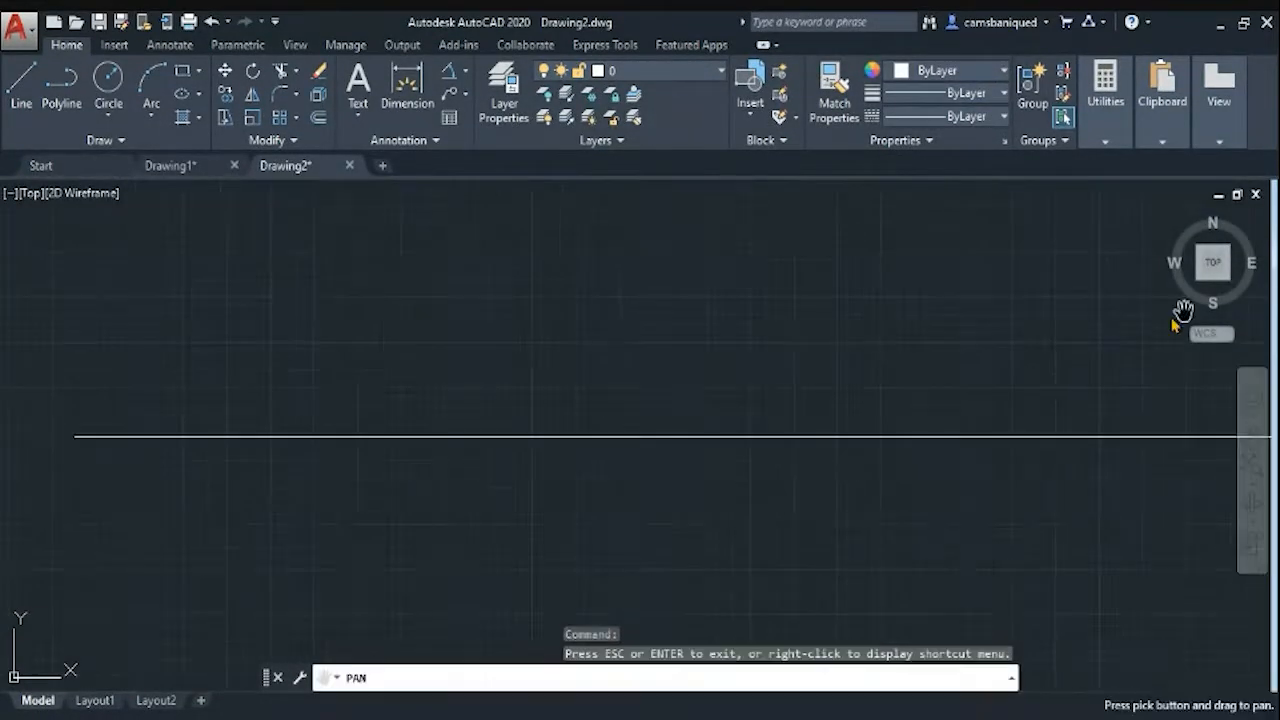
pyautogui.rightClick(394, 271)
pyautogui.click(441, 285)
pyautogui.write('m')
pyautogui.click(303, 237)
pyautogui.click(258, 255)
pyautogui.click(651, 497)
pyautogui.scroll(4, 805, 510)
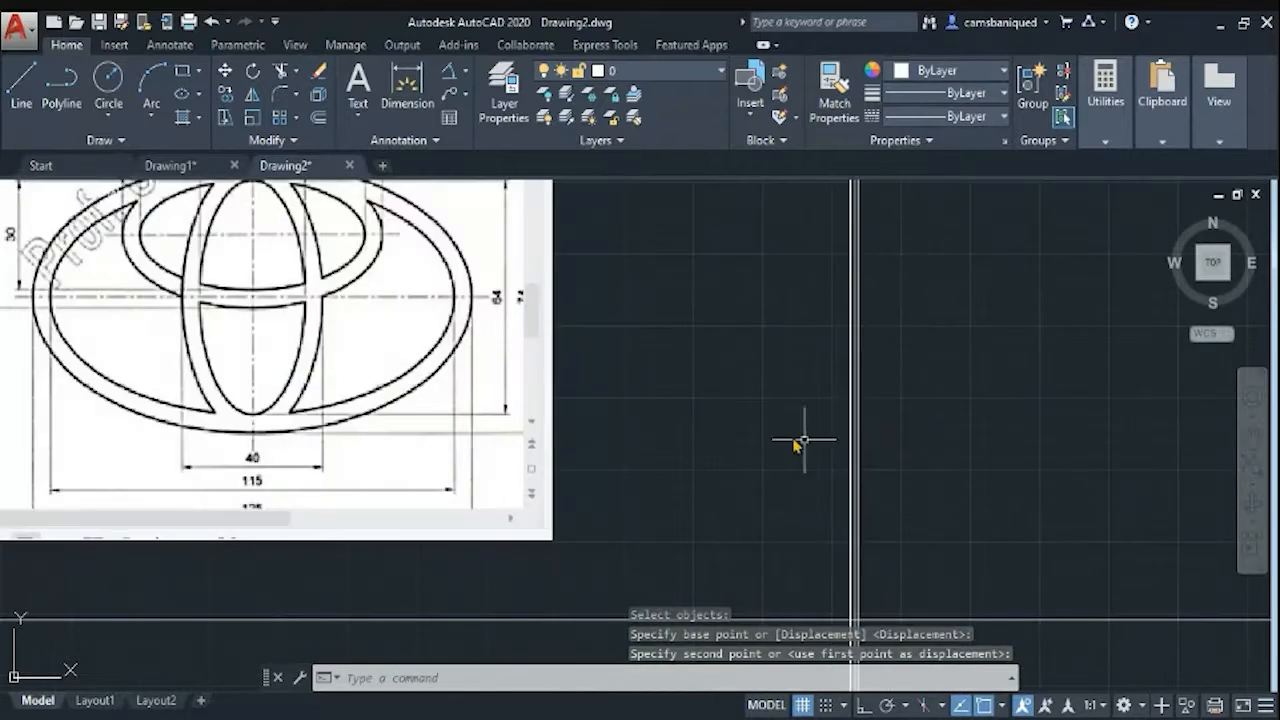
pyautogui.scroll(-2, 808, 450)
pyautogui.scroll(-2, 812, 484)
pyautogui.moveTo(830, 490); pyautogui.dragTo(319, 391, button='middle')
pyautogui.scroll(10, 306, 426)
pyautogui.moveTo(560, 390); pyautogui.dragTo(736, 468, button='middle')
pyautogui.press('Escape')
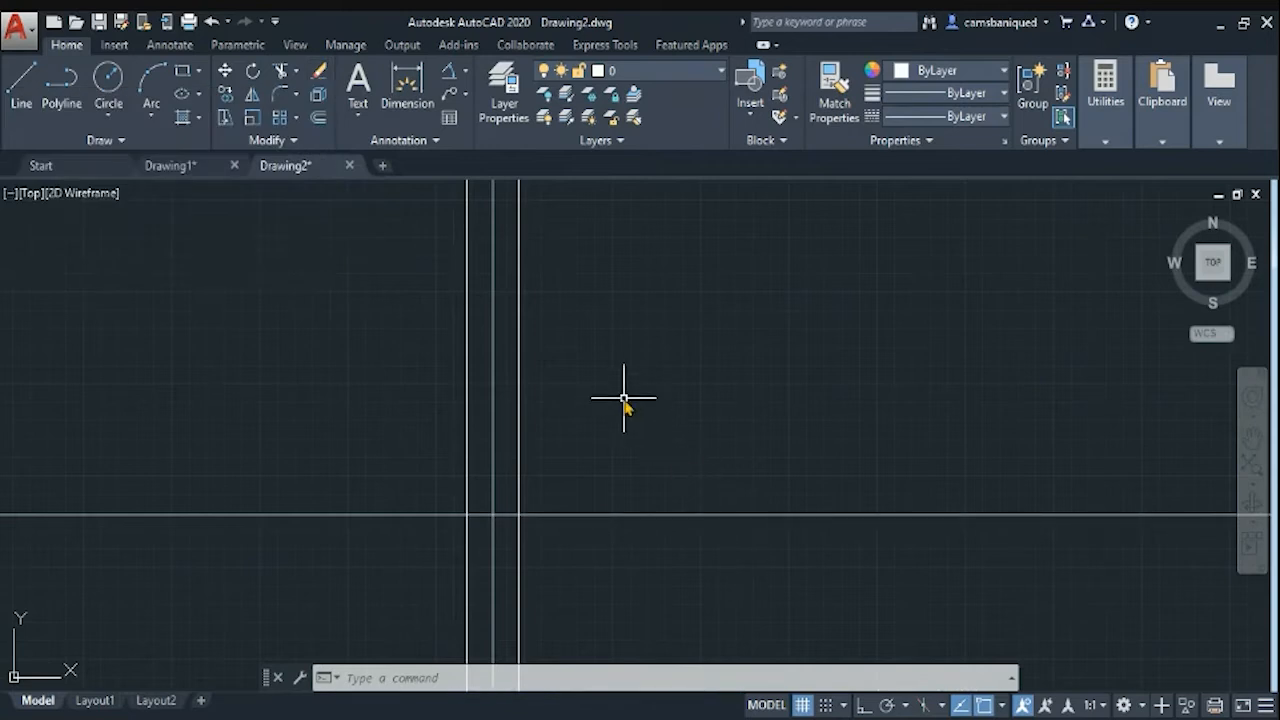
pyautogui.click(466, 71)
pyautogui.click(430, 100)
pyautogui.press('Return')
pyautogui.press('Escape')
# Delete the rightmost vertical line and offset the vertical centre line 15 to the left
pyautogui.click(519, 514)
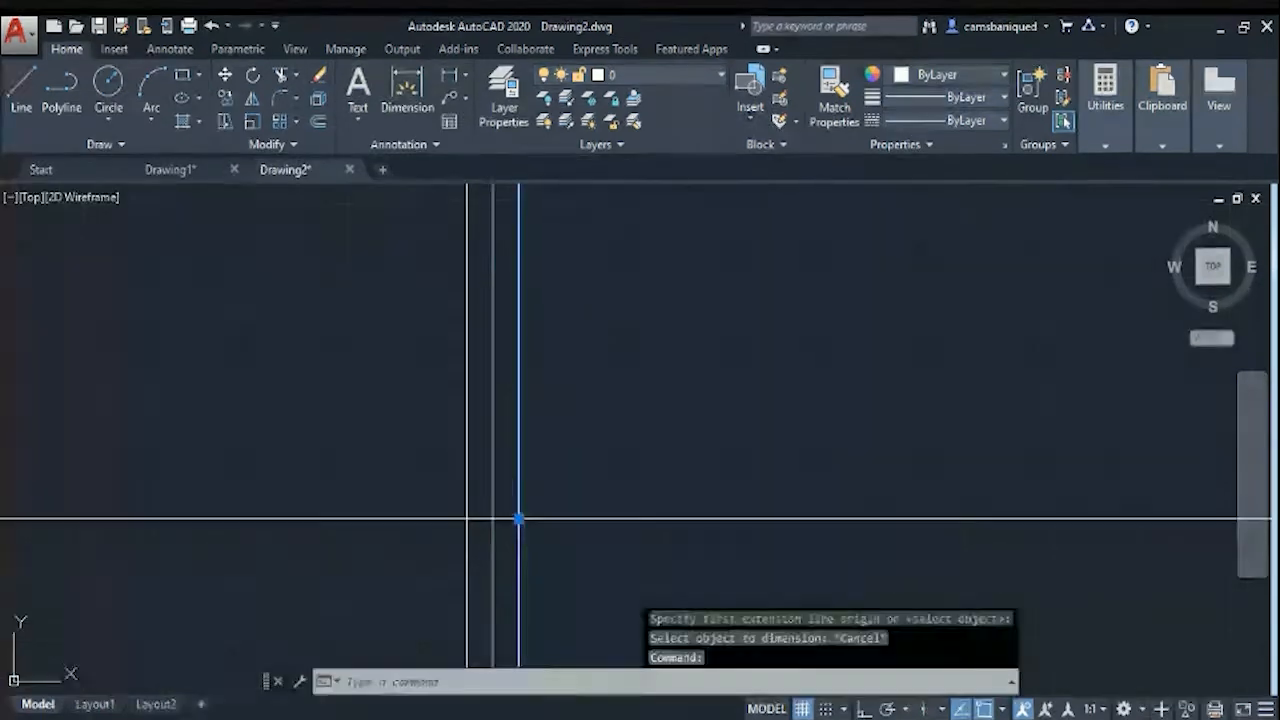
pyautogui.press('Delete')
pyautogui.press('Escape')
pyautogui.write('O')
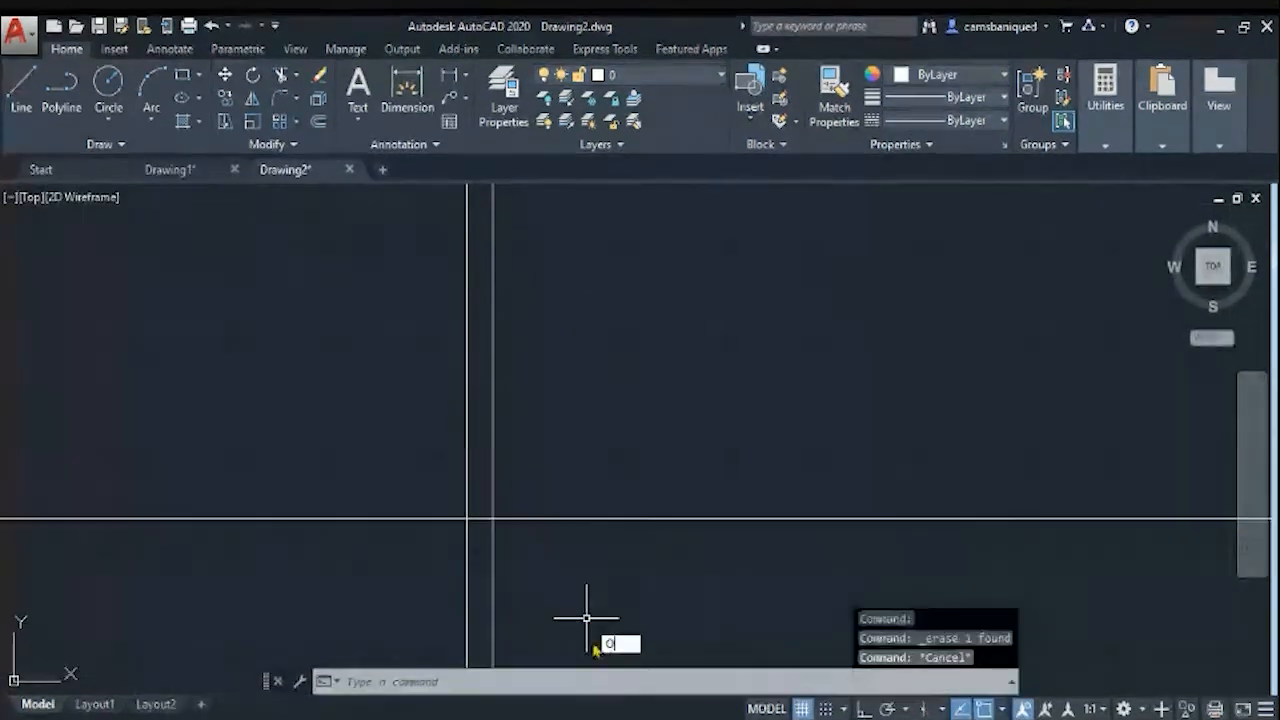
pyautogui.press('Return')
pyautogui.write('15')
pyautogui.press('Return')
pyautogui.click(466, 460)
pyautogui.click(423, 466)
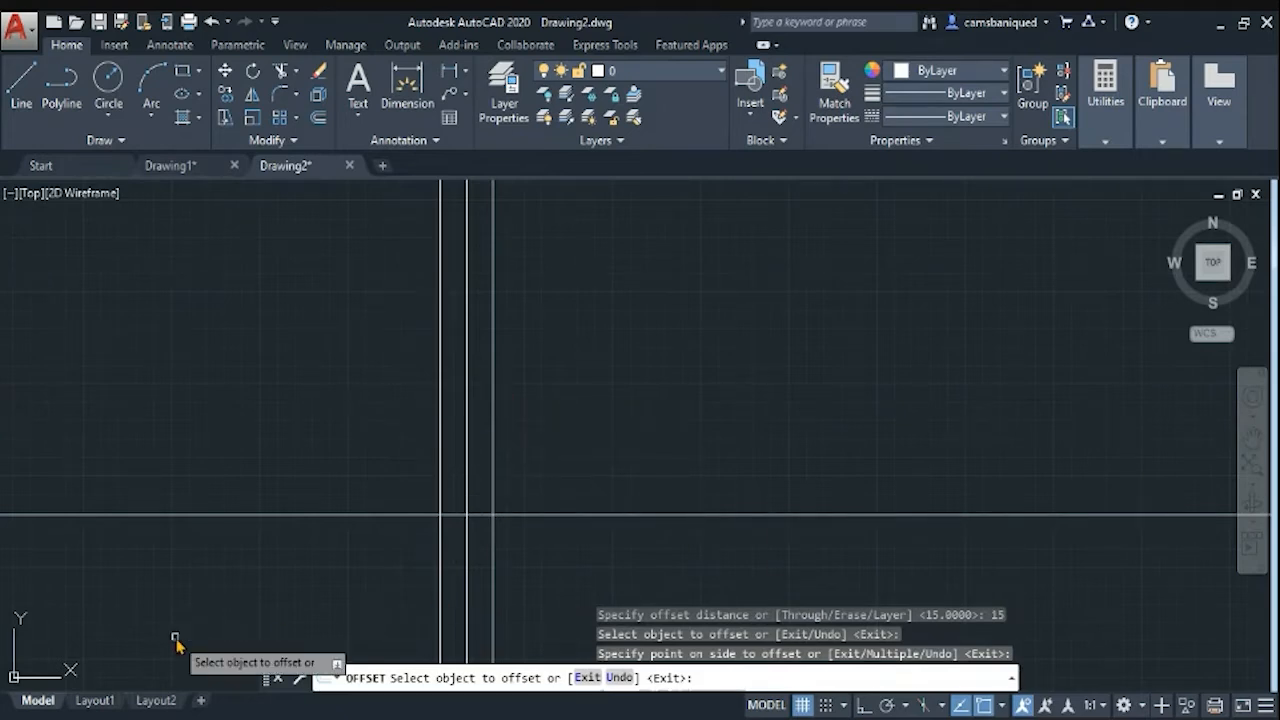
# Offset the horizontal base line 30 upward
pyautogui.click(582, 513)
pyautogui.write('30')
pyautogui.press('Return')
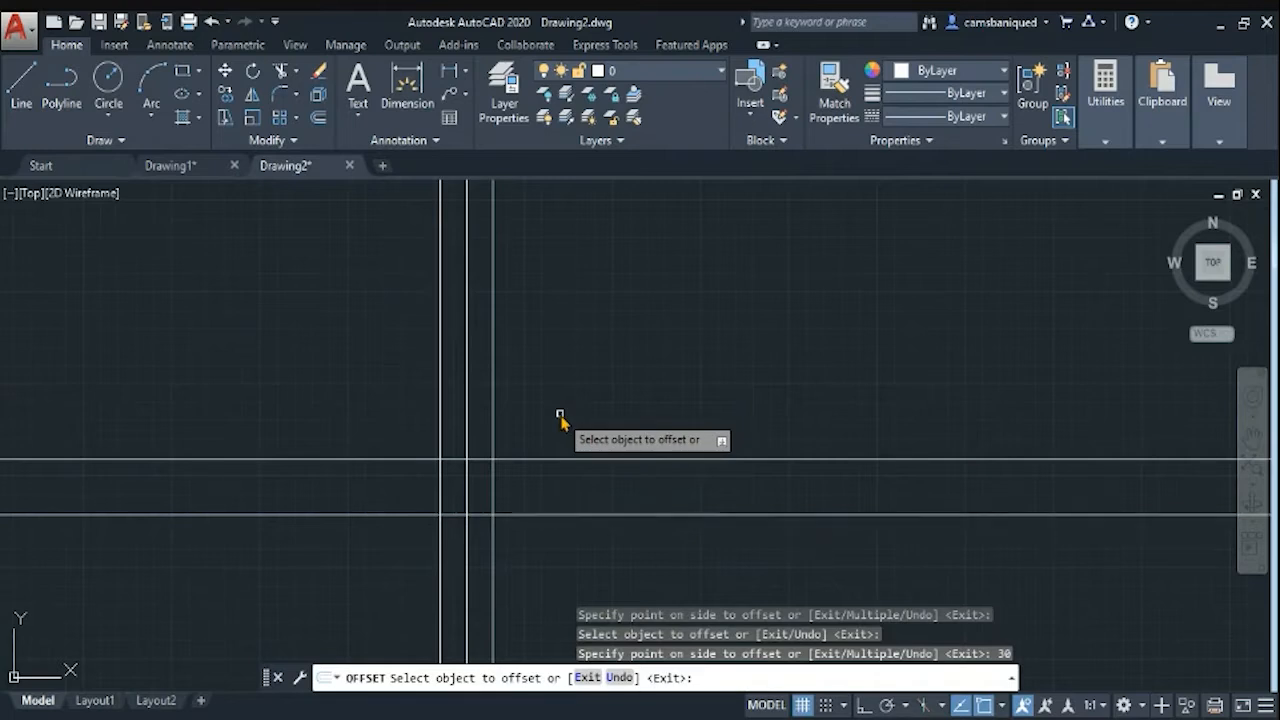
# Offset the vertical centre line 20 to each side
pyautogui.write('offset')
pyautogui.press('Return')
pyautogui.click(466, 491)
pyautogui.write('20')
pyautogui.press('Return')
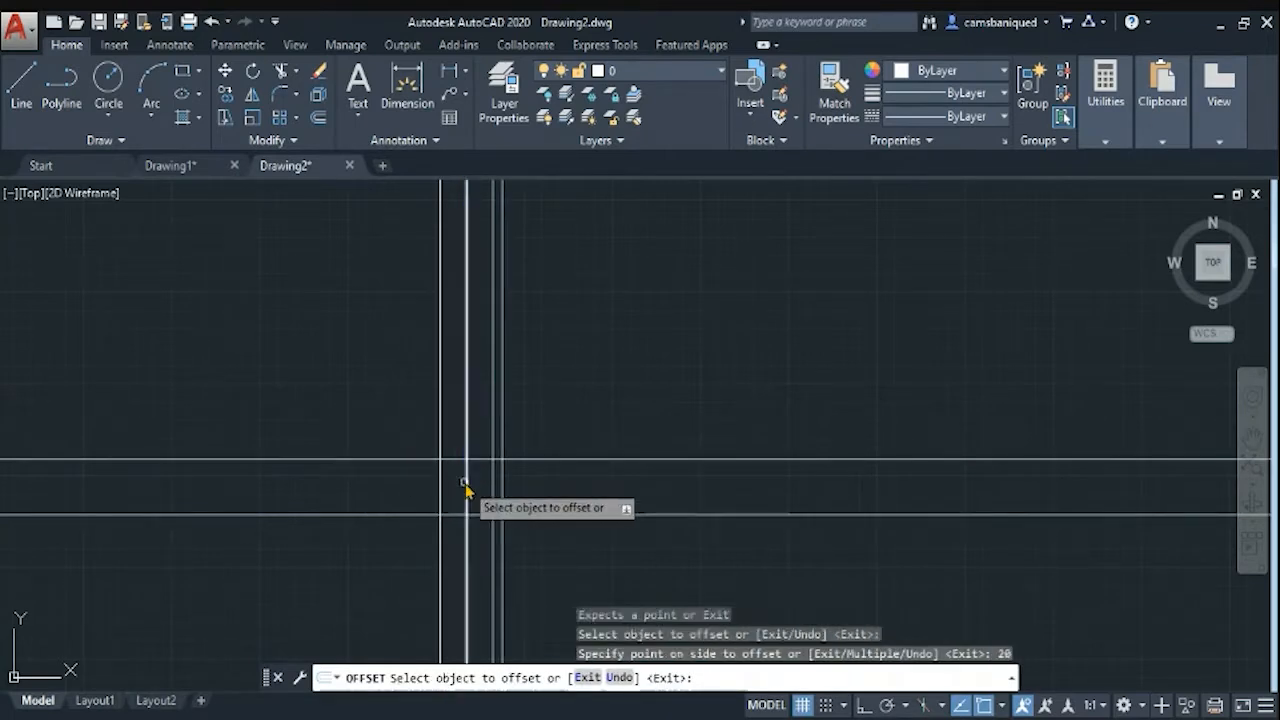
pyautogui.click(466, 485)
pyautogui.click(380, 331)
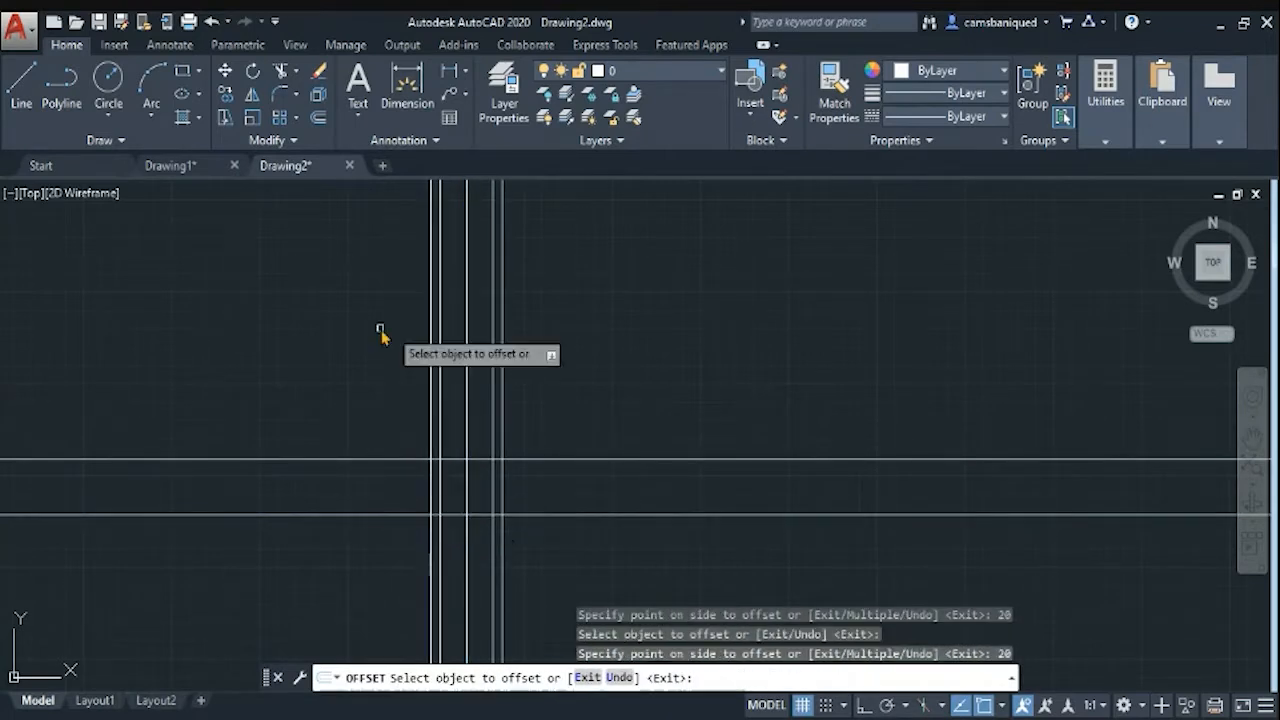
# Offset the horizontal base line 40 upward
pyautogui.click(452, 515)
pyautogui.write('40')
pyautogui.press('Return')
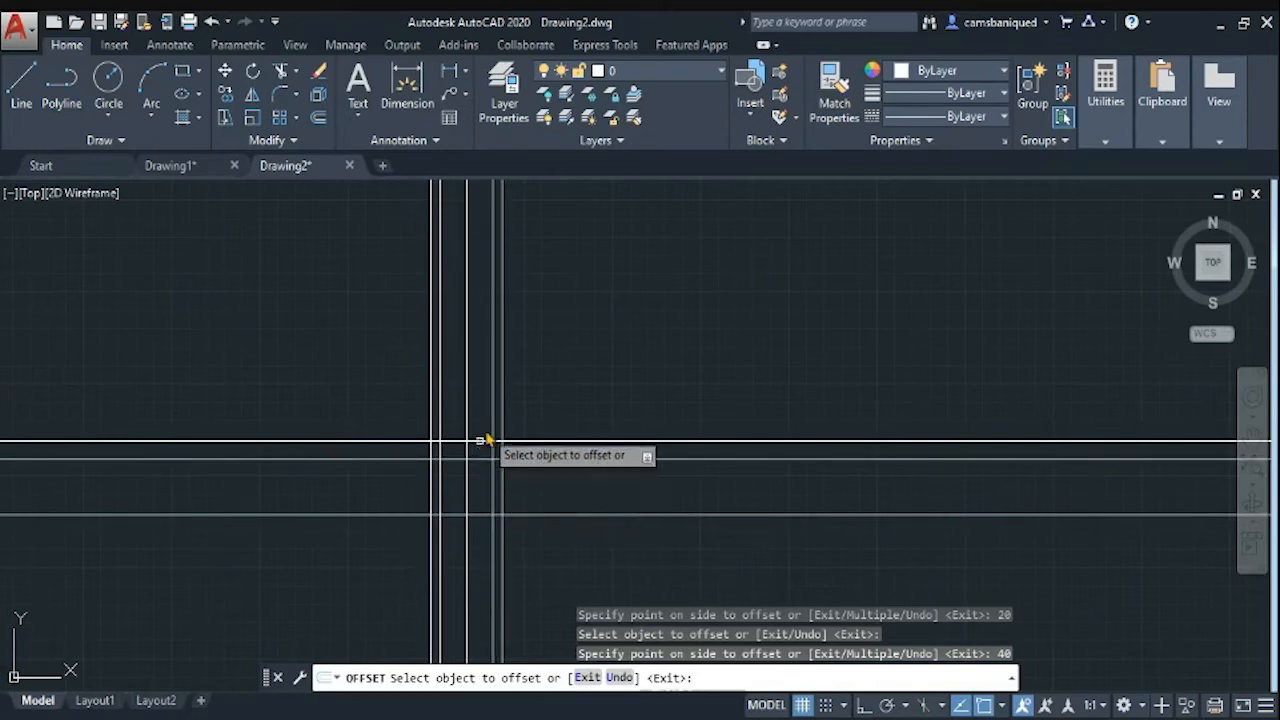
# Offset the vertical centre line 32 to each side
pyautogui.click(466, 367)
pyautogui.write('32')
pyautogui.press('Return')
pyautogui.click(474, 355)
pyautogui.click(466, 353)
pyautogui.write('32')
pyautogui.press('Return')
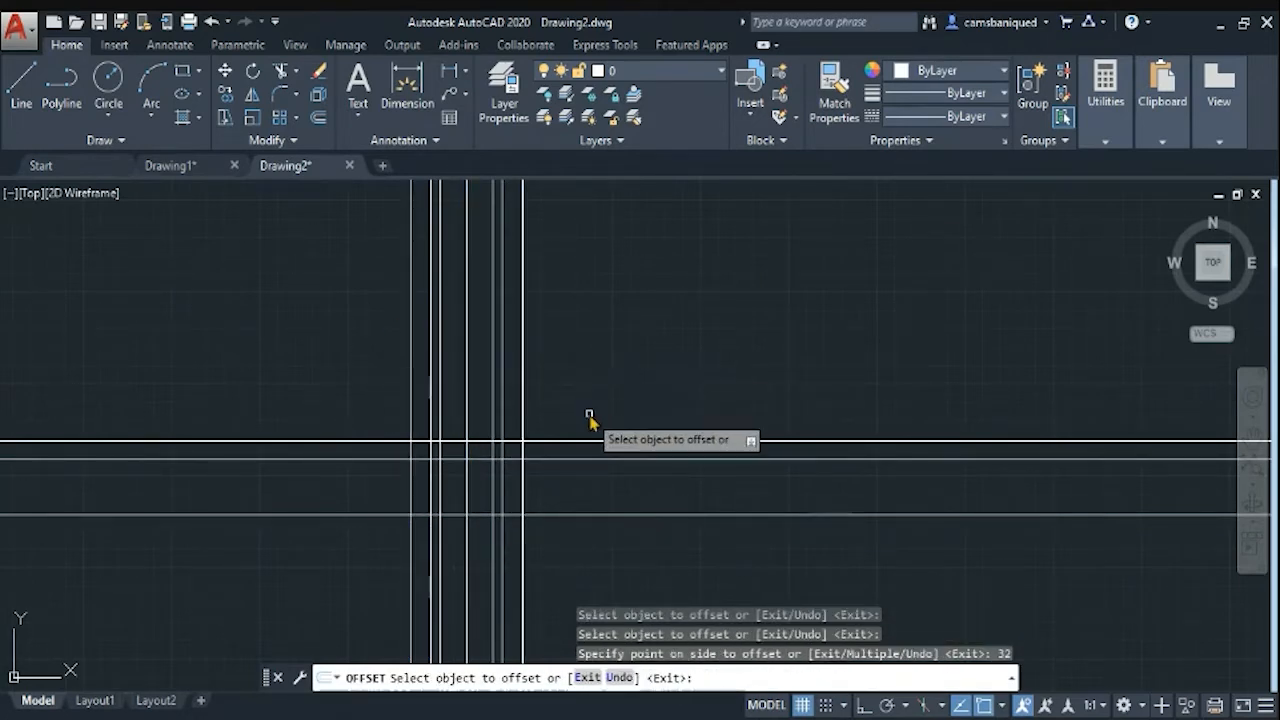
# Offset the vertical centre line 37 to each side
pyautogui.click(466, 337)
pyautogui.write('37')
pyautogui.press('Return')
pyautogui.click(466, 340)
pyautogui.write('37')
pyautogui.press('Return')
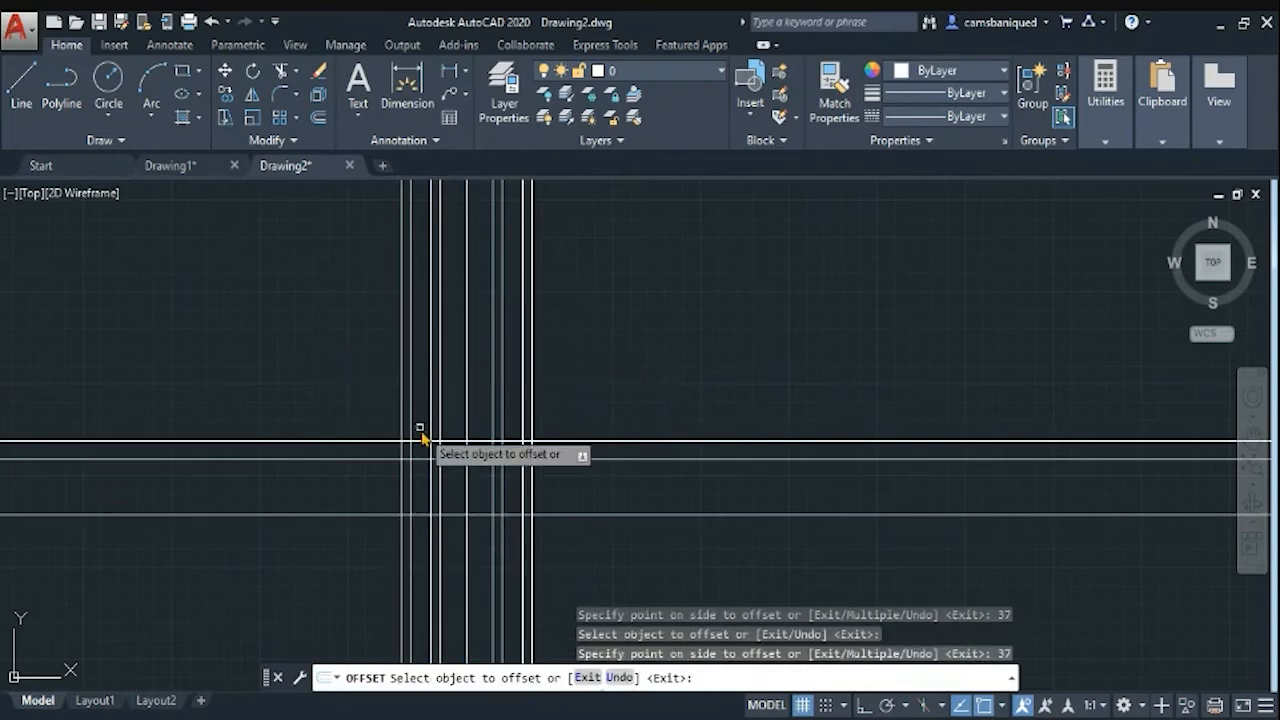
# Offset the second horizontal line from the top 64 downward and the topmost horizontal line 74 downward
pyautogui.click(345, 459)
pyautogui.write('64')
pyautogui.press('Return')
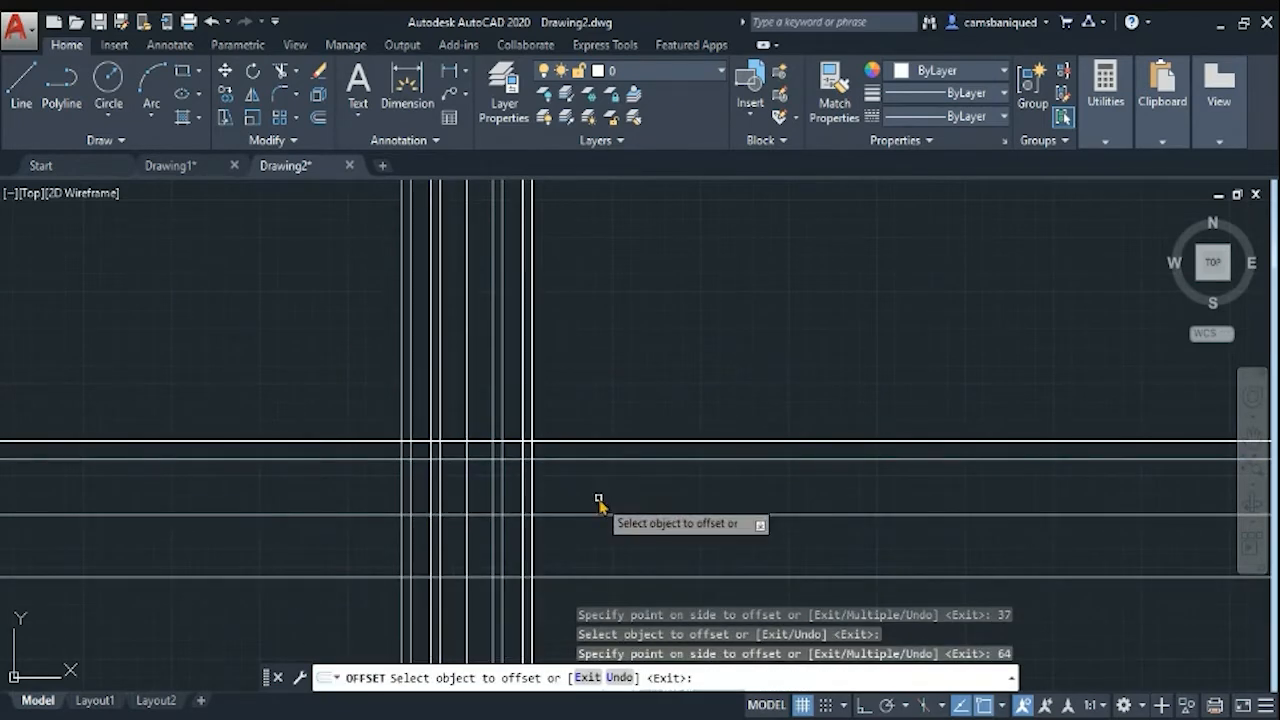
pyautogui.click(504, 441)
pyautogui.write('74')
pyautogui.press('Return')
pyautogui.click(562, 441)
pyautogui.write('74')
pyautogui.press('Return')
# Add a linear dimension for the vertical distance between the topmost and lowest horizontal lines
pyautogui.doubleClick(449, 71)
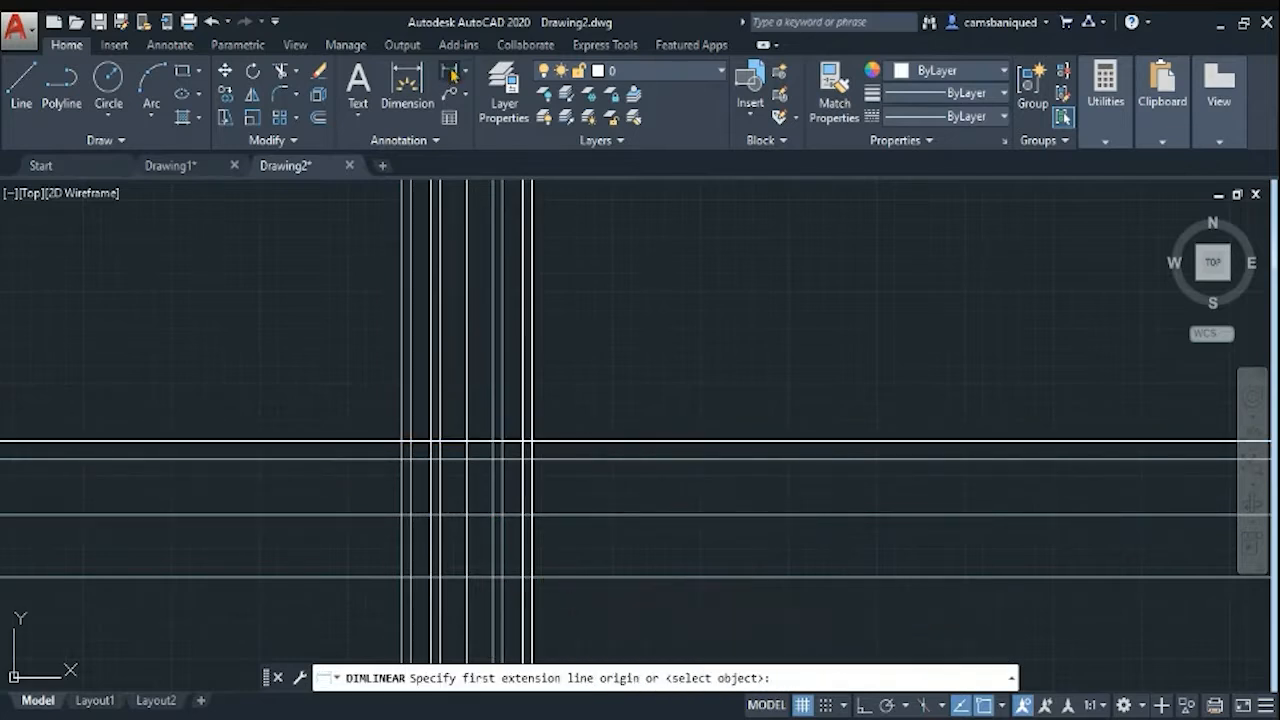
pyautogui.click(523, 441)
pyautogui.click(523, 577)
pyautogui.click(676, 602)
pyautogui.scroll(2, 642, 536)
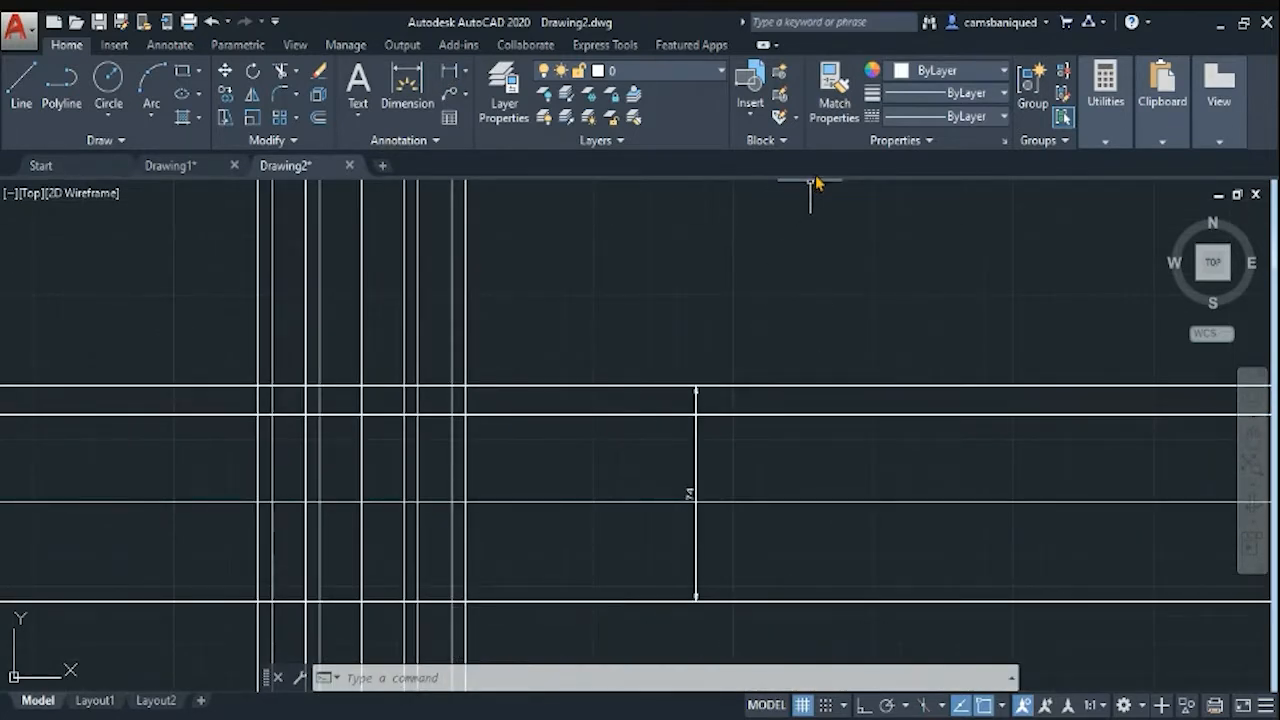
# Offset the vertical centre line 62.5 to each side
pyautogui.write('o')
pyautogui.press('Return')
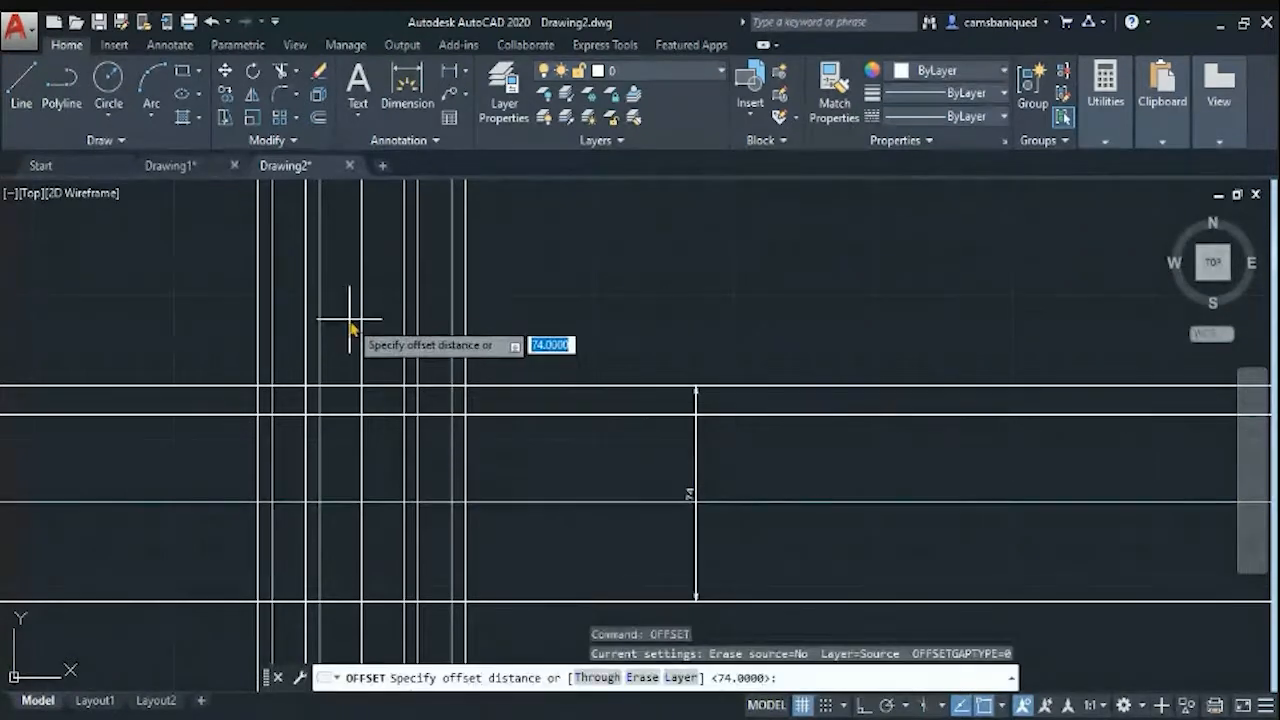
pyautogui.write('62.5')
pyautogui.press('Return')
pyautogui.click(361, 450)
pyautogui.click(430, 480)
pyautogui.click(361, 483)
pyautogui.click(172, 455)
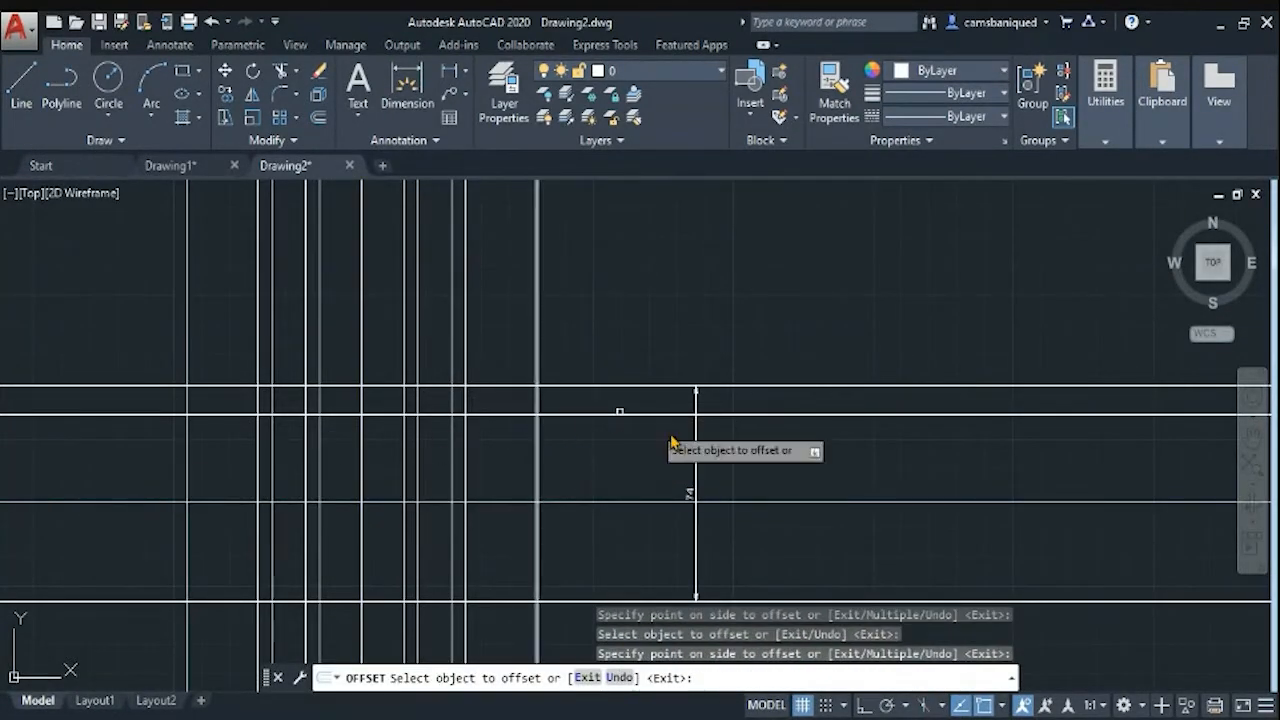
# Delete the linear dimension between the topmost and lowest horizontal lines
pyautogui.write('fill')
pyautogui.press('Escape')
pyautogui.write('fill')
pyautogui.press('Return')
pyautogui.press('Escape')
pyautogui.click(696, 457)
pyautogui.press('Delete')
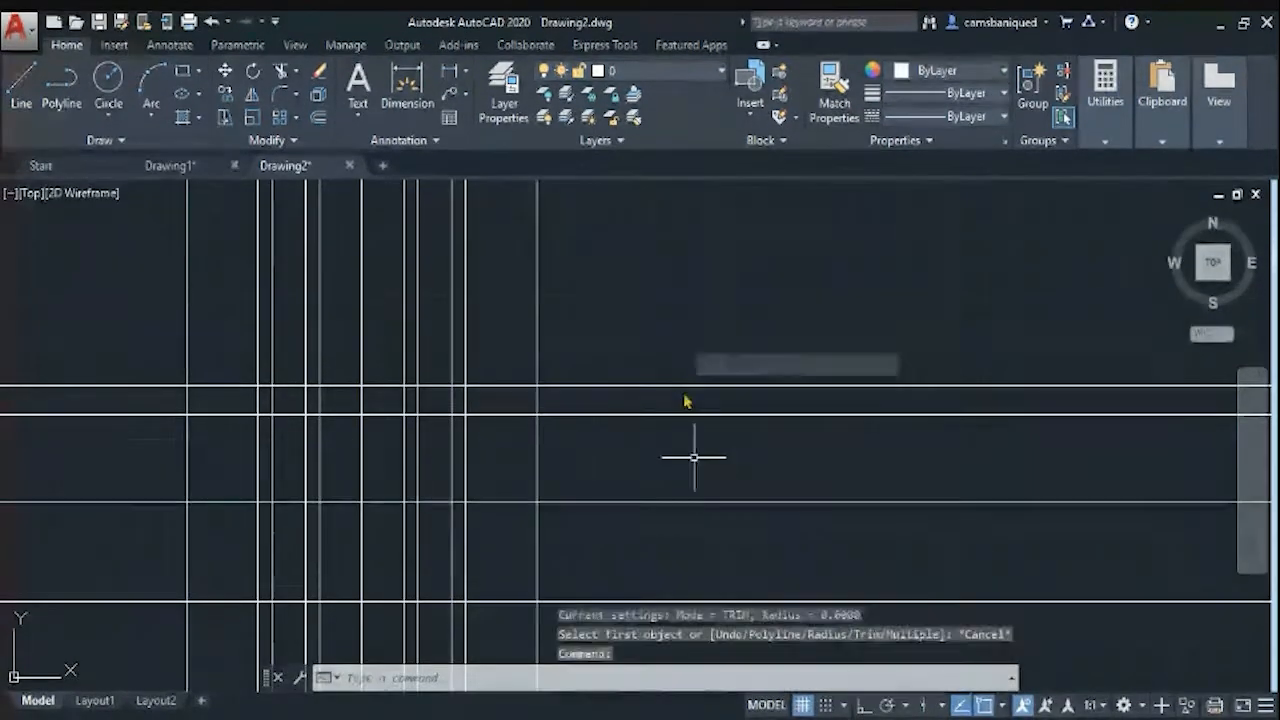
pyautogui.write('fill')
pyautogui.press('Return')
pyautogui.click(606, 386)
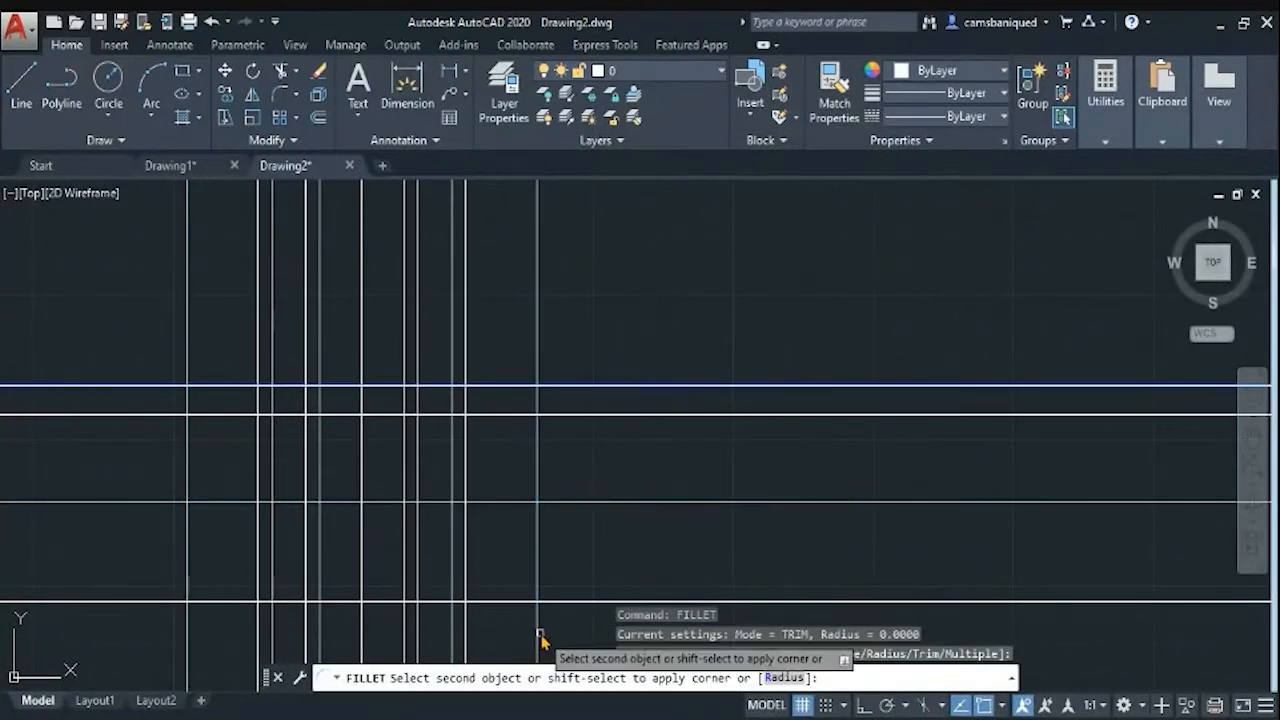
pyautogui.press('Return')
pyautogui.press('Escape')
pyautogui.write('fill')
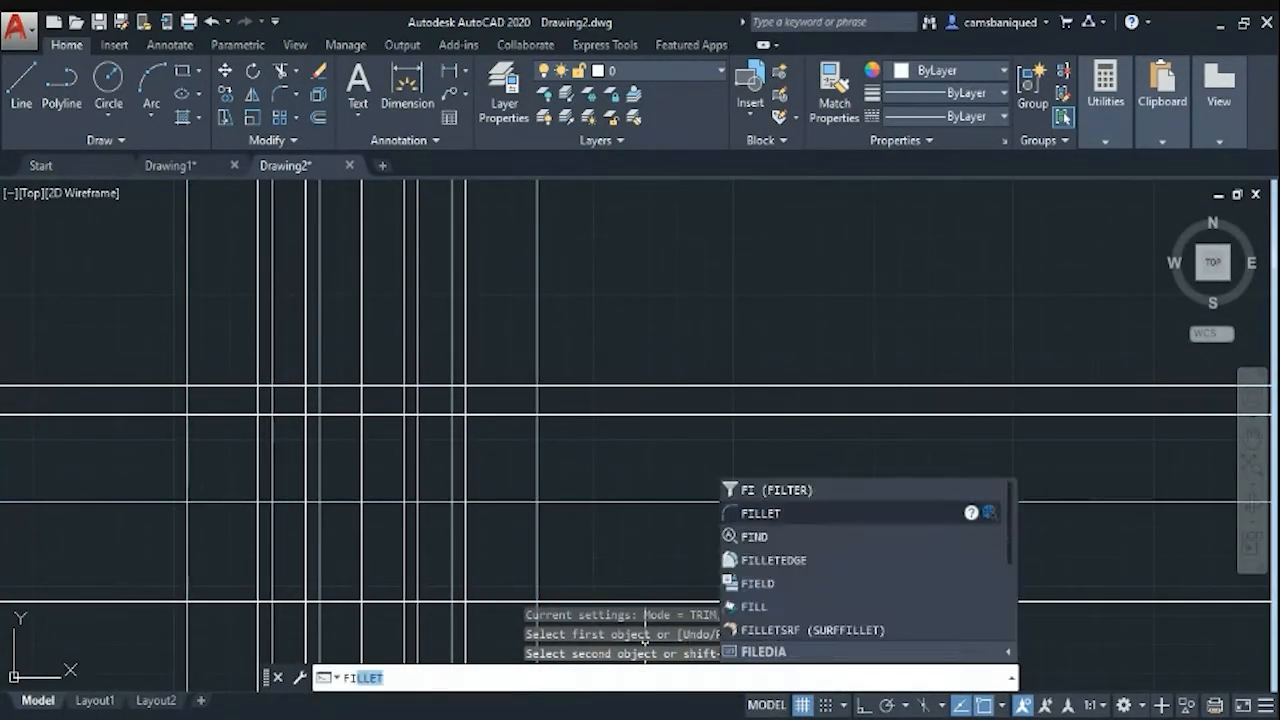
pyautogui.press('Return')
pyautogui.write('p')
pyautogui.press('Return')
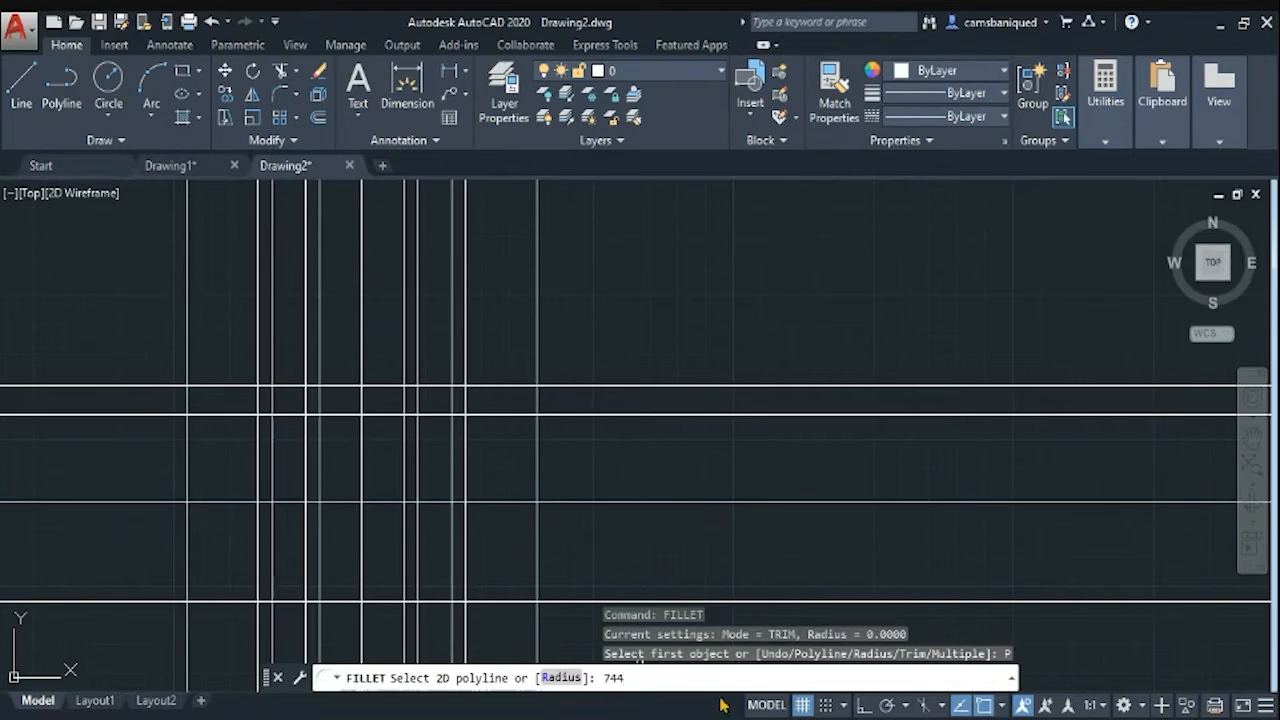
pyautogui.press('Escape')
# Try to fillet the lowest horizontal line and the rightmost vertical line with a radius of 74
pyautogui.write('fillet')
pyautogui.press('Return')
pyautogui.write('r')
pyautogui.press('Return')
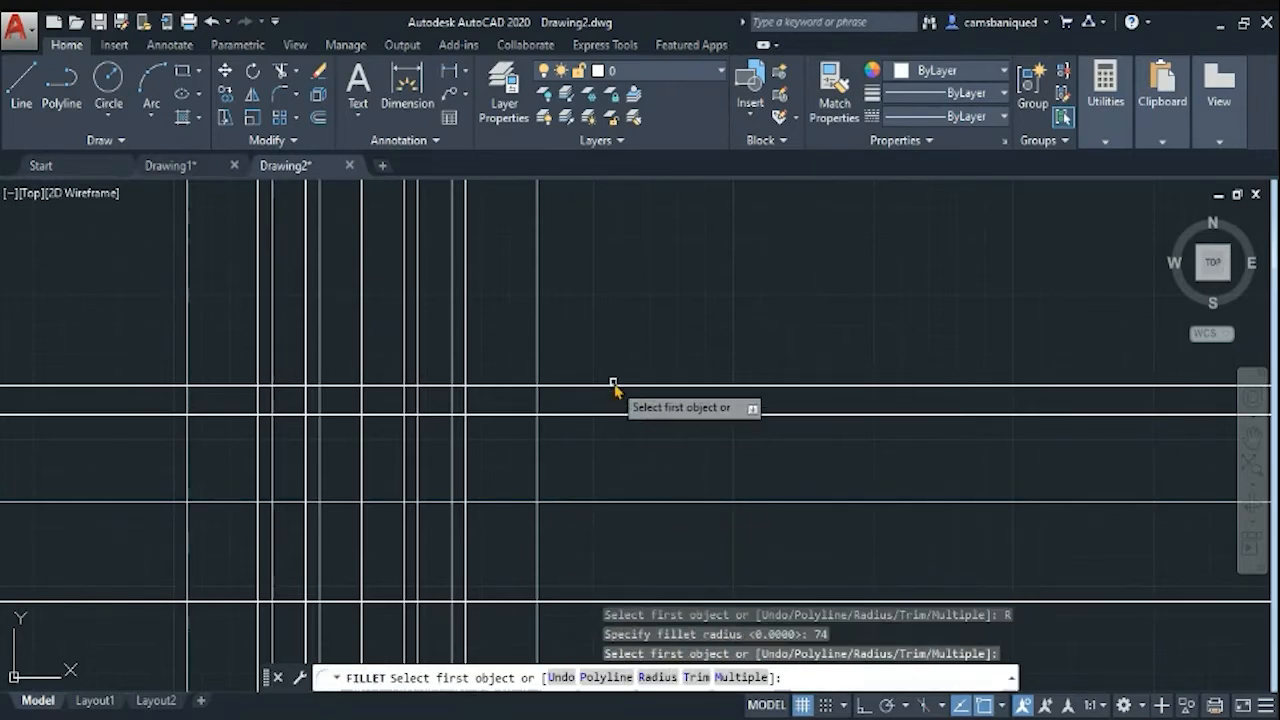
pyautogui.click(590, 601)
pyautogui.press('Escape')
pyautogui.press('Return')
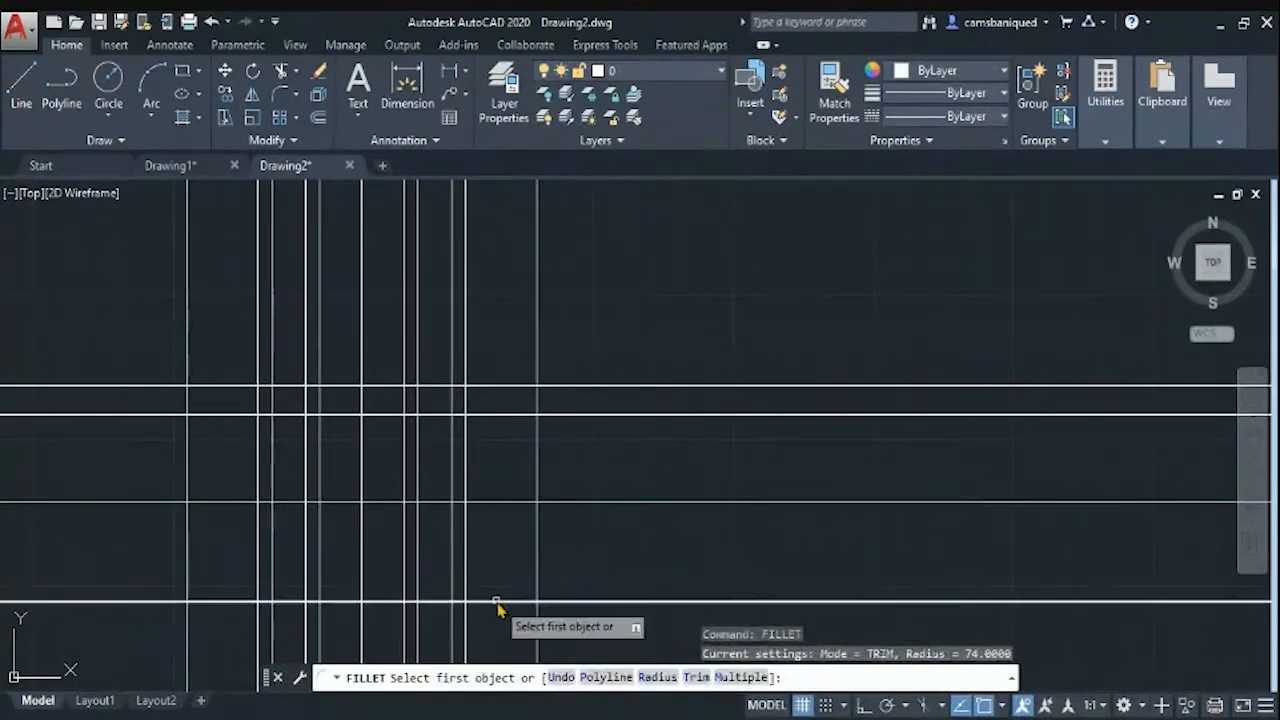
pyautogui.click(496, 601)
pyautogui.press('Escape')
# Fillet the corner between the lowest horizontal line and the rightmost vertical line with radius 37
pyautogui.press('Return')
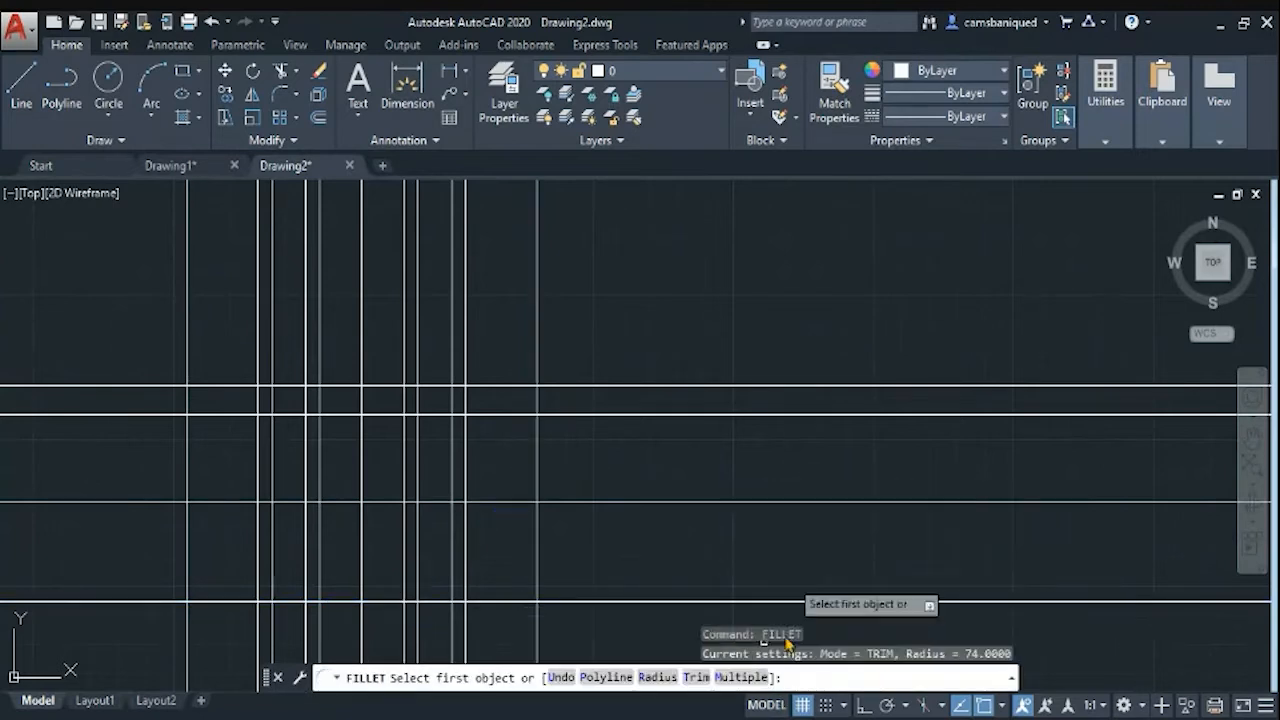
pyautogui.press('Return')
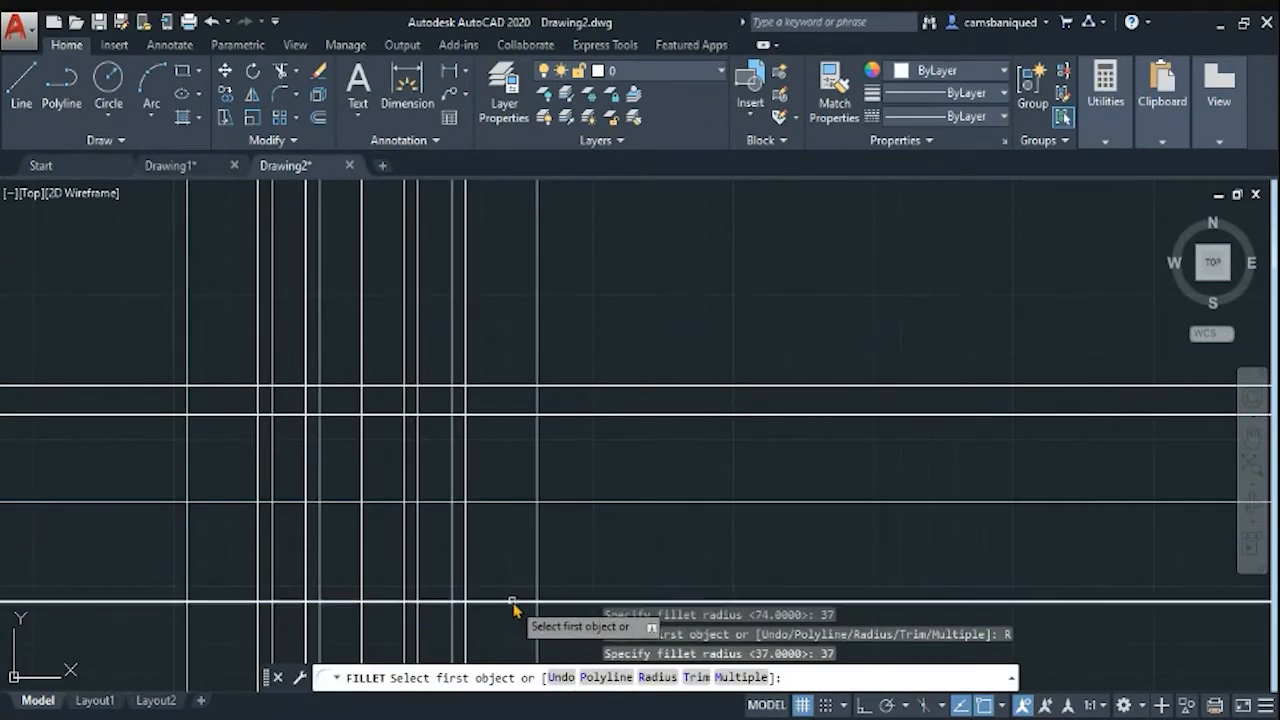
pyautogui.click(512, 602)
pyautogui.click(537, 543)
# Fillet the topmost horizontal line with the rightmost vertical line at radius 37 to round the upper corner
pyautogui.write('fill')
pyautogui.press('Return')
pyautogui.press('Escape')
pyautogui.write('f')
pyautogui.press('Return')
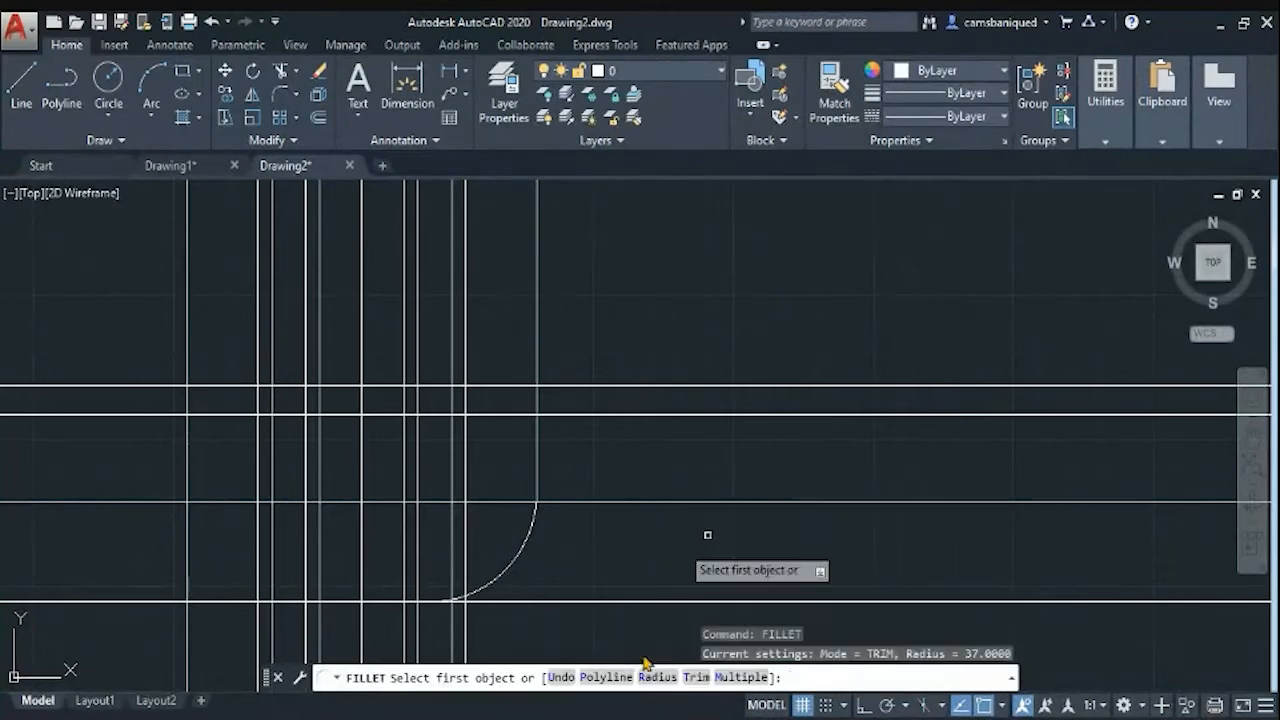
pyautogui.write('37')
pyautogui.press('Return')
pyautogui.click(503, 388)
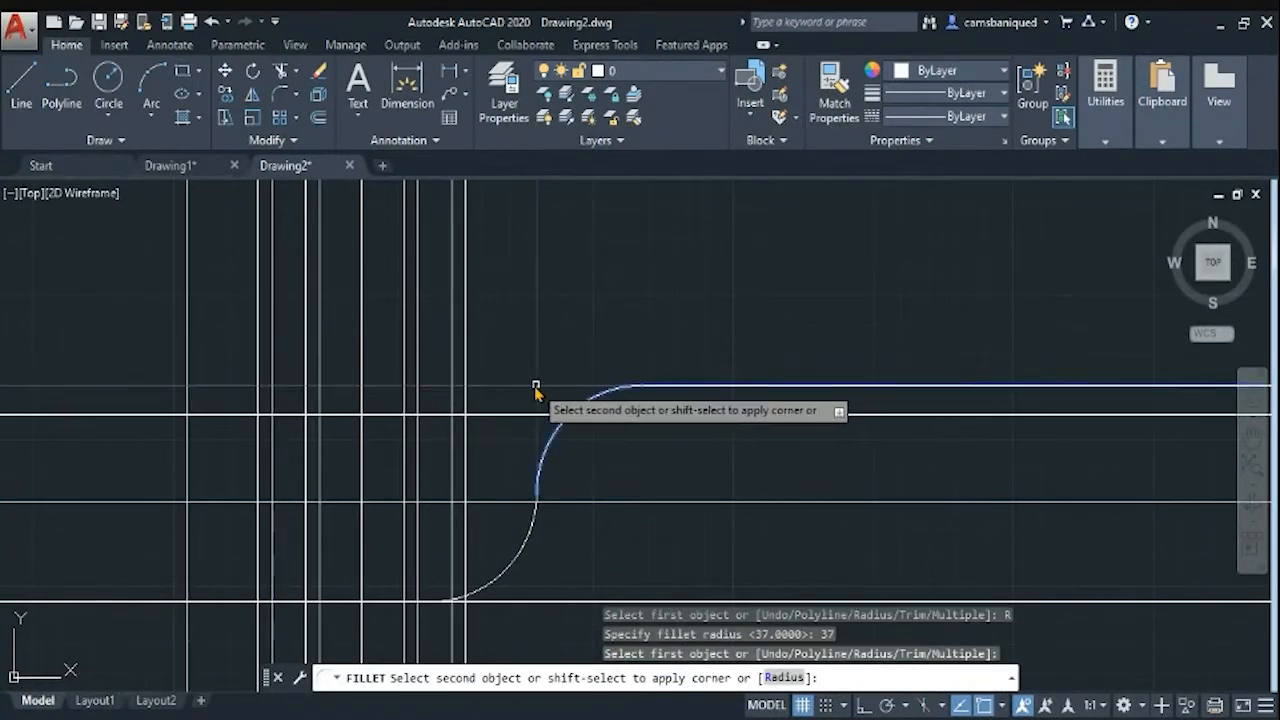
pyautogui.click(507, 386)
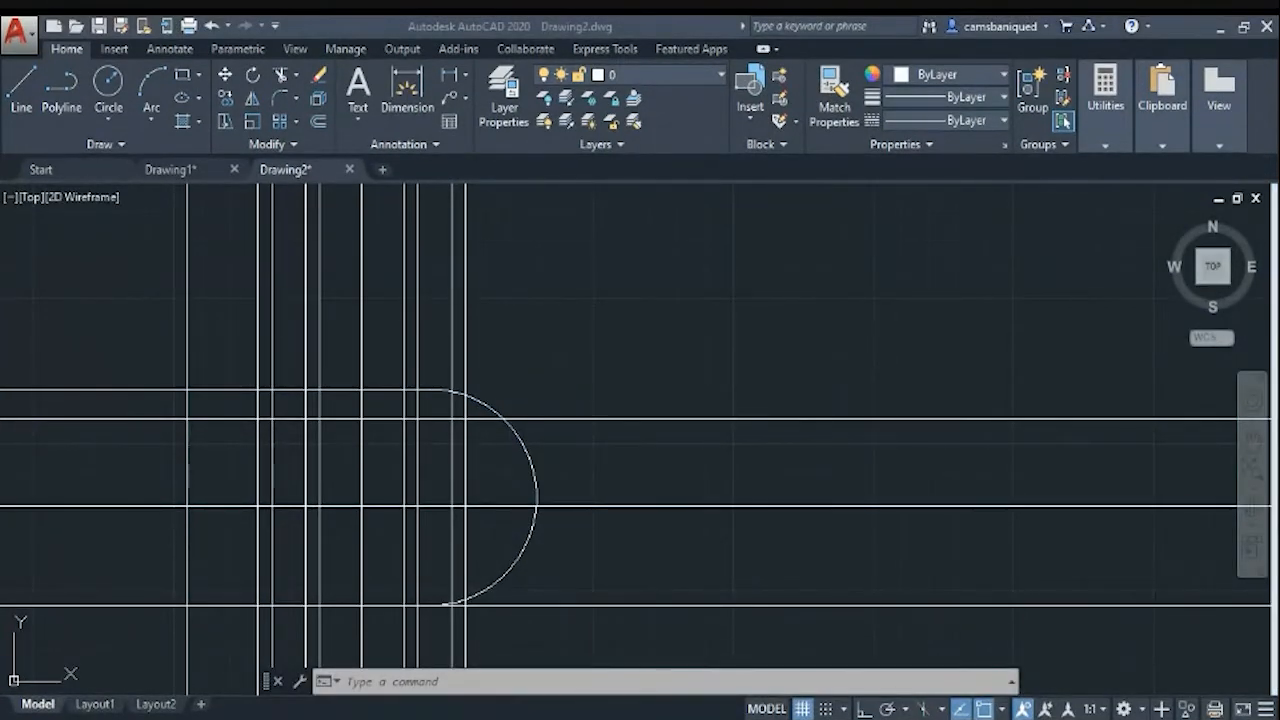
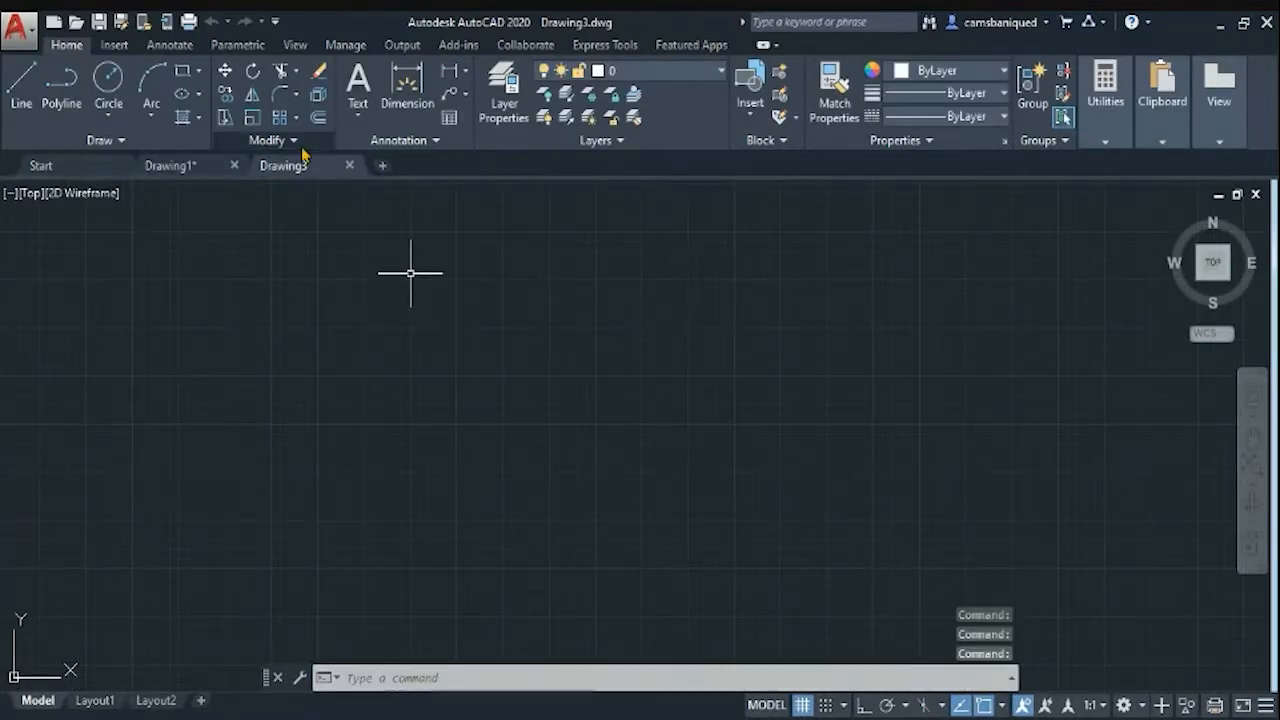
# Turn ortho mode on and object snap tracking off in the new drawing
pyautogui.click(182, 93)
pyautogui.click(864, 705)
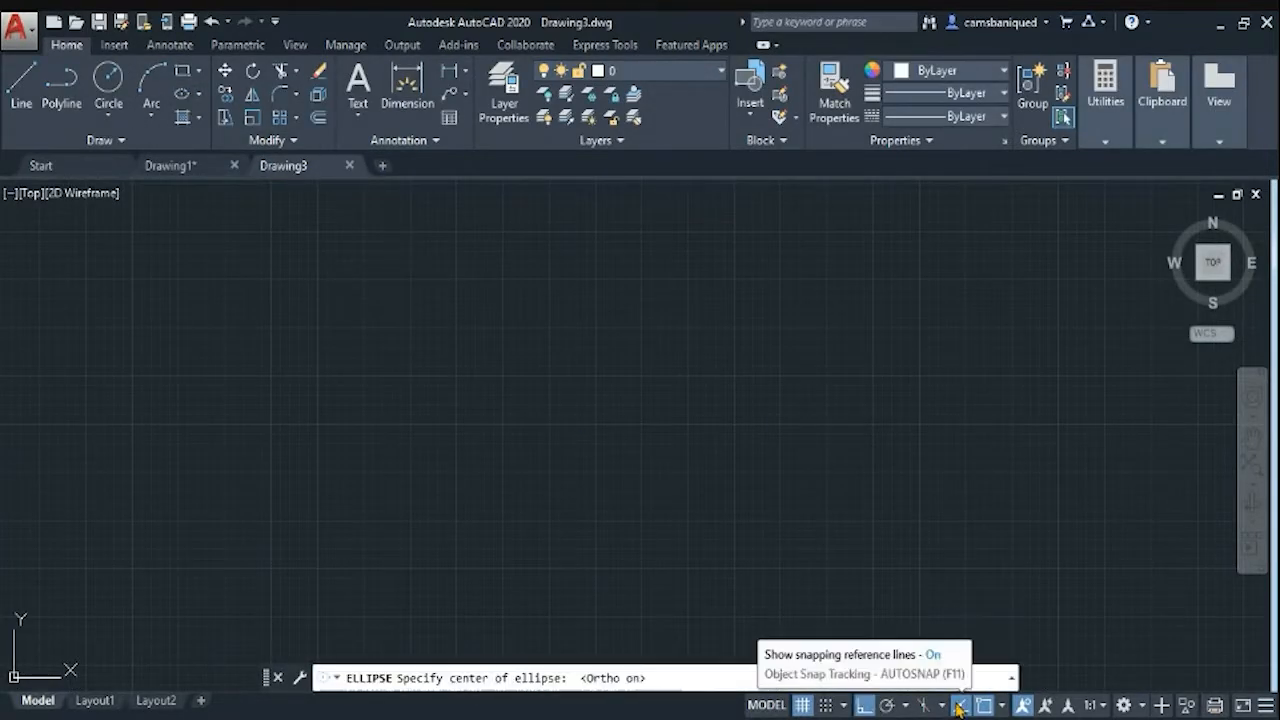
pyautogui.click(961, 705)
pyautogui.click(395, 357)
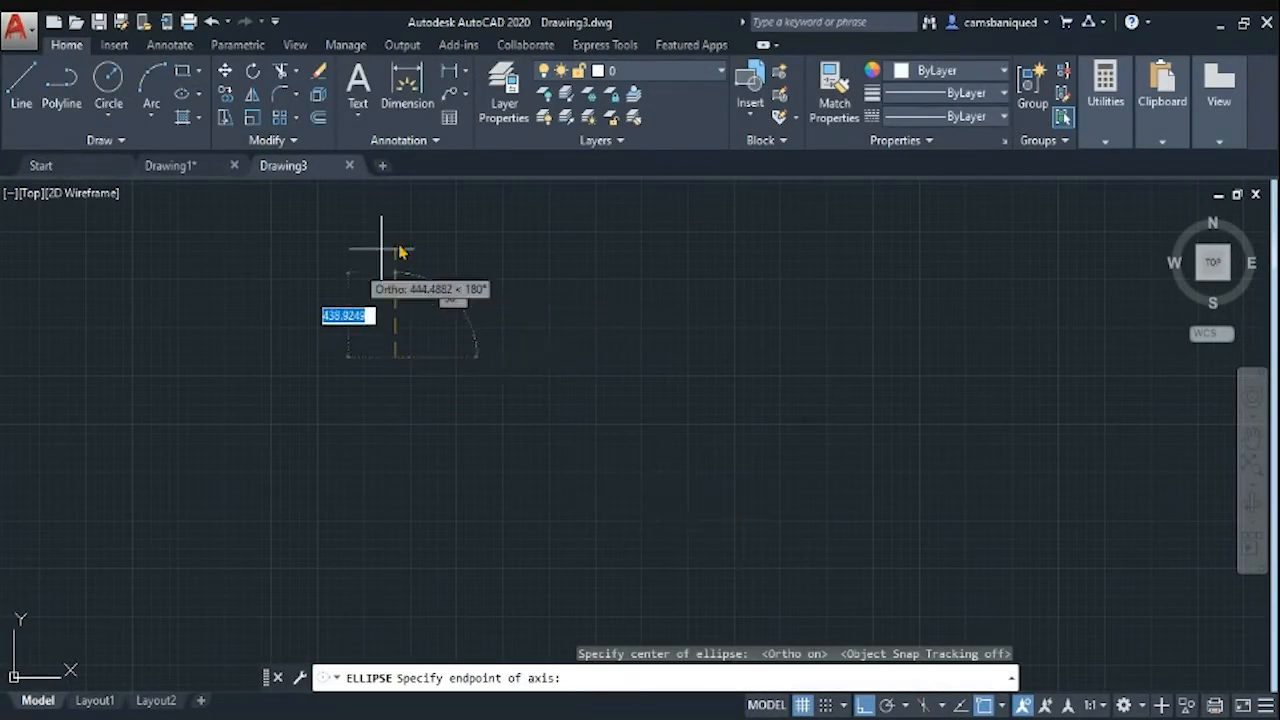
pyautogui.write('37')
pyautogui.press('Return')
pyautogui.press('Escape')
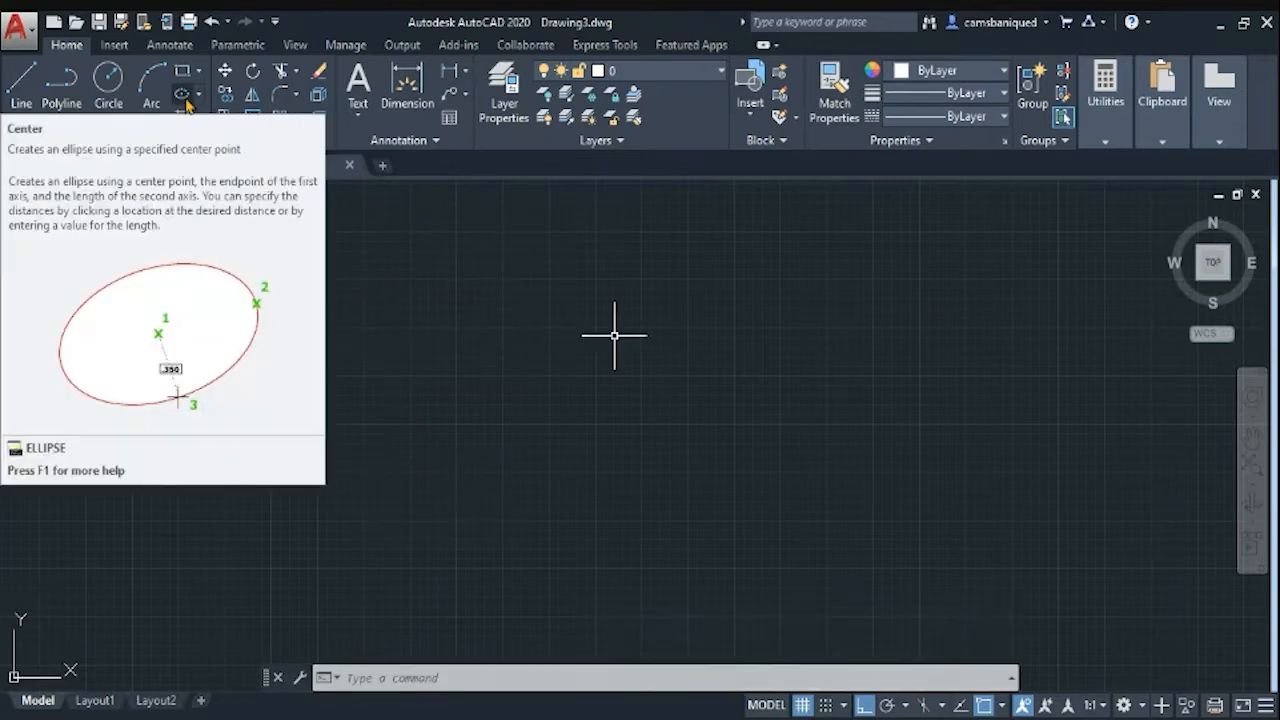
pyautogui.click(182, 93)
pyautogui.click(457, 418)
pyautogui.write('37')
pyautogui.press('Return')
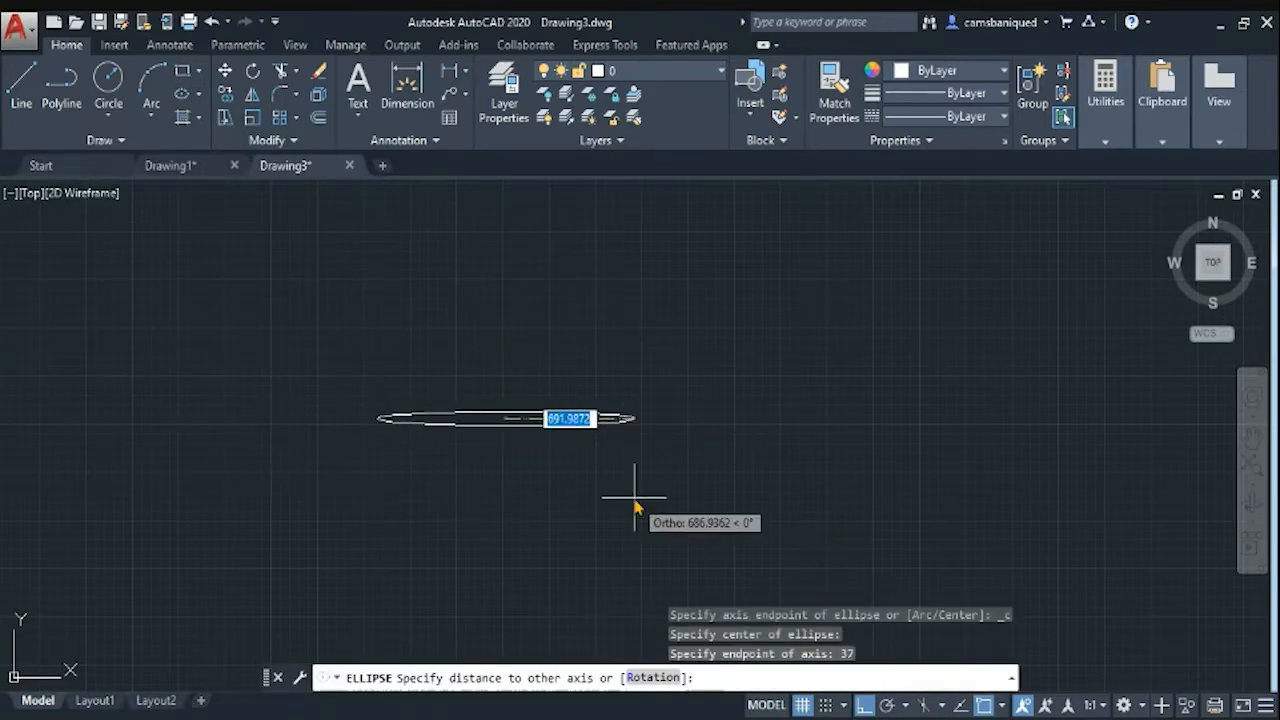
pyautogui.press('Escape')
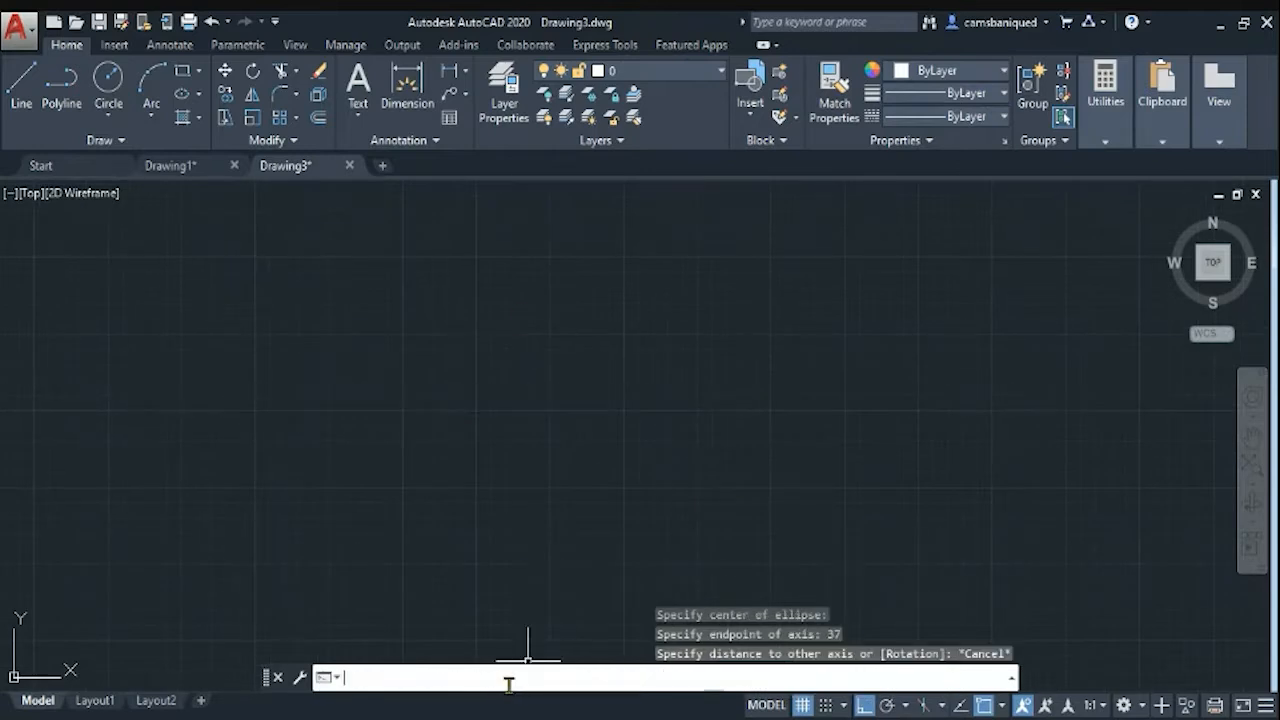
# Reset the model space limits with lower-left corner 0,0 and upper-right entry 210, and zoom the view
pyautogui.write('limits')
pyautogui.press('Return')
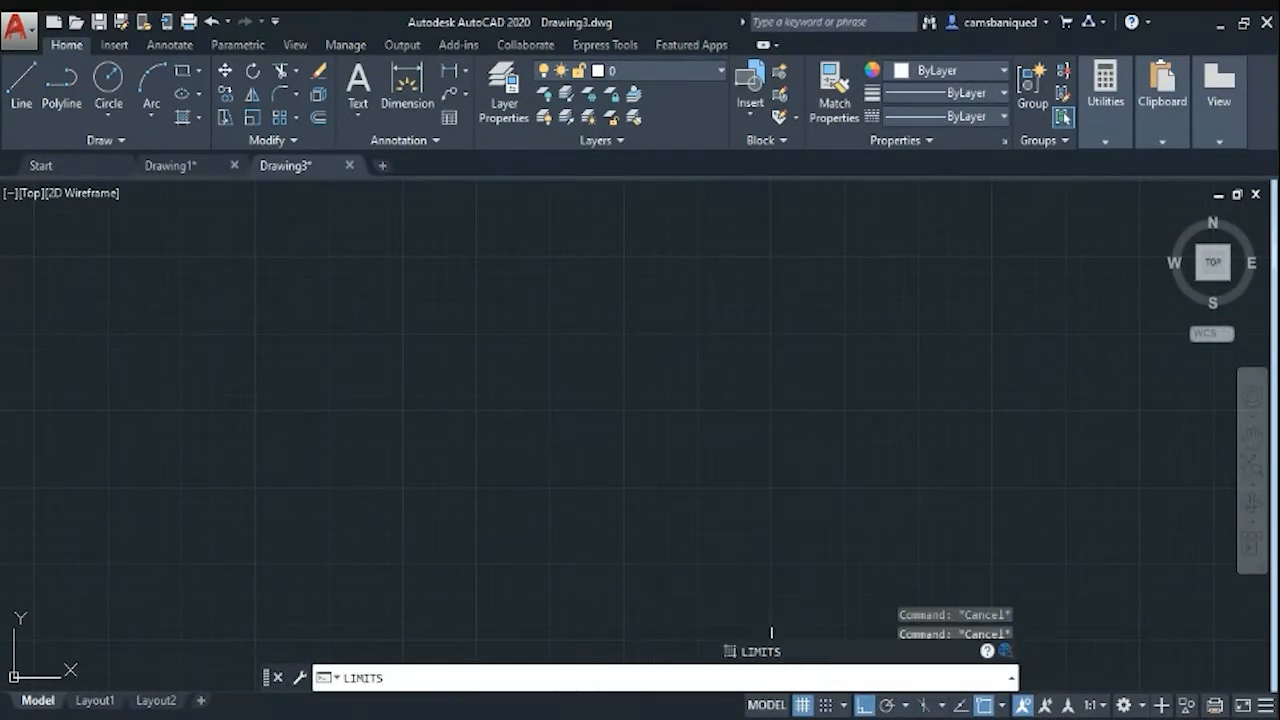
pyautogui.write('0,0')
pyautogui.press('Return')
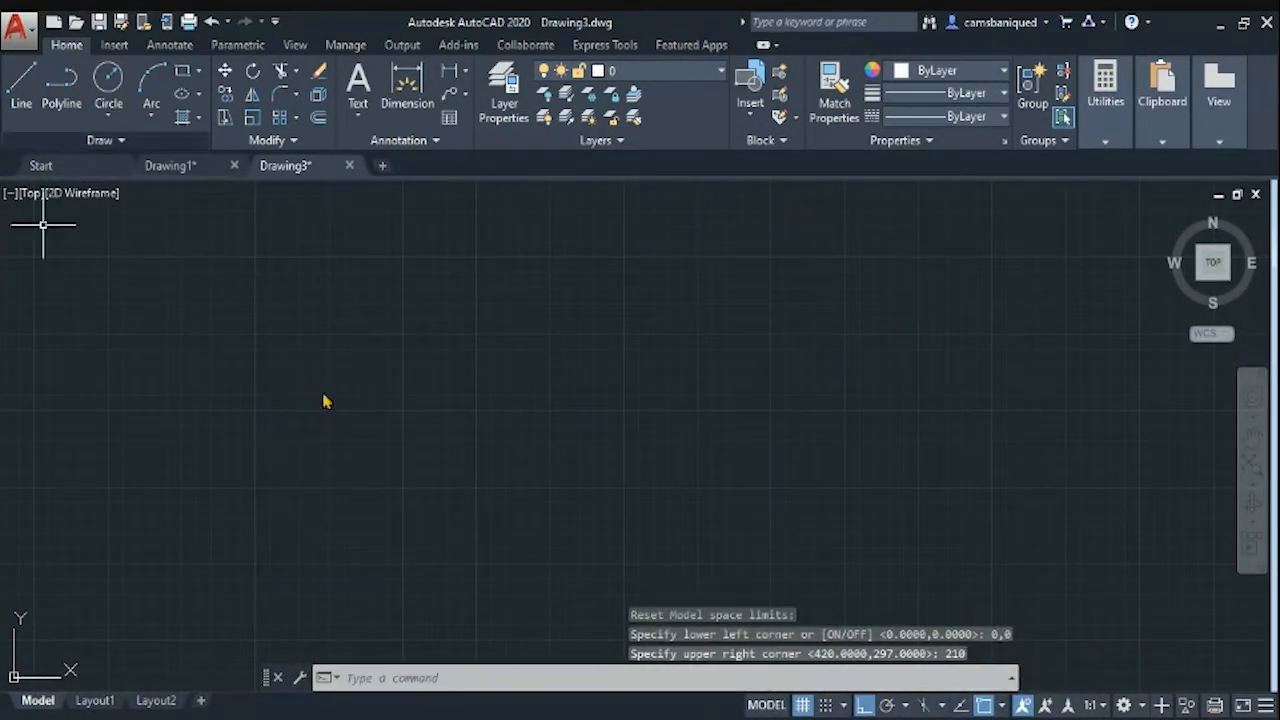
pyautogui.write('z')
pyautogui.press('Return')
pyautogui.click(403, 679)
# Draw the outer horizontal ellipse from its center with a 37 vertical semi-axis and a longer horizontal semi-axis
pyautogui.click(198, 94)
pyautogui.click(150, 128)
pyautogui.click(771, 429)
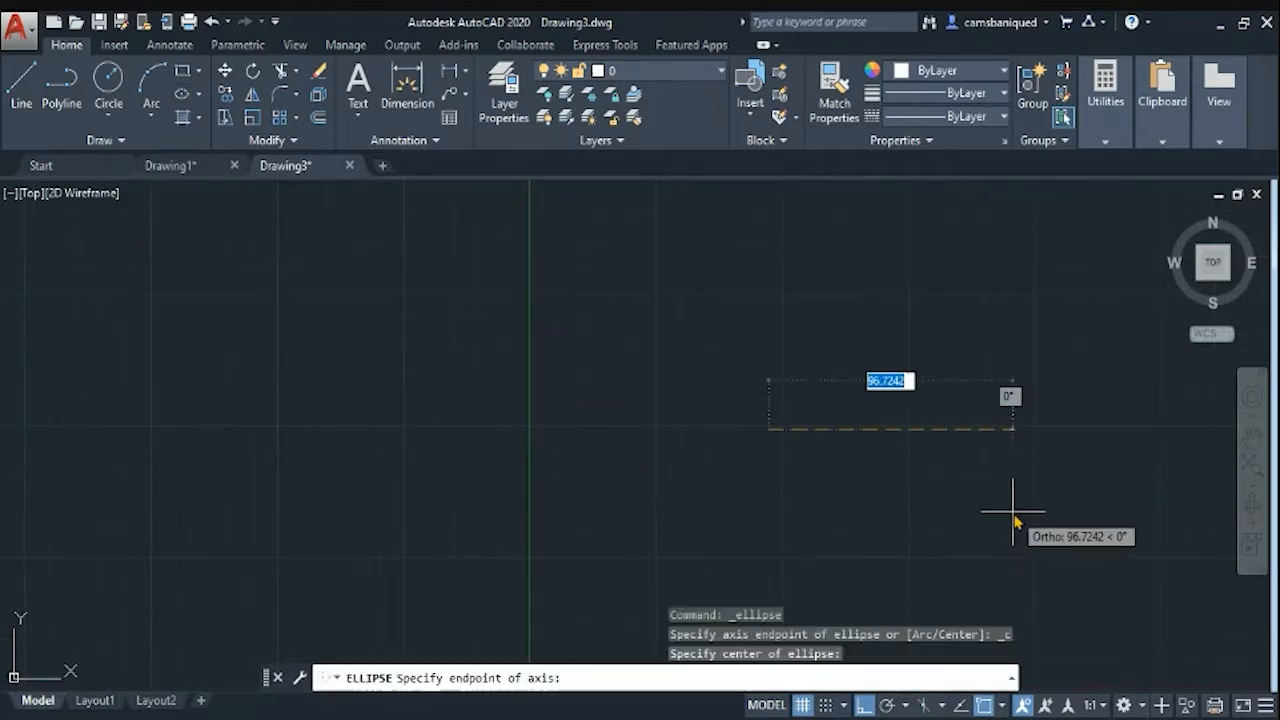
pyautogui.write('37')
pyautogui.press('Return')
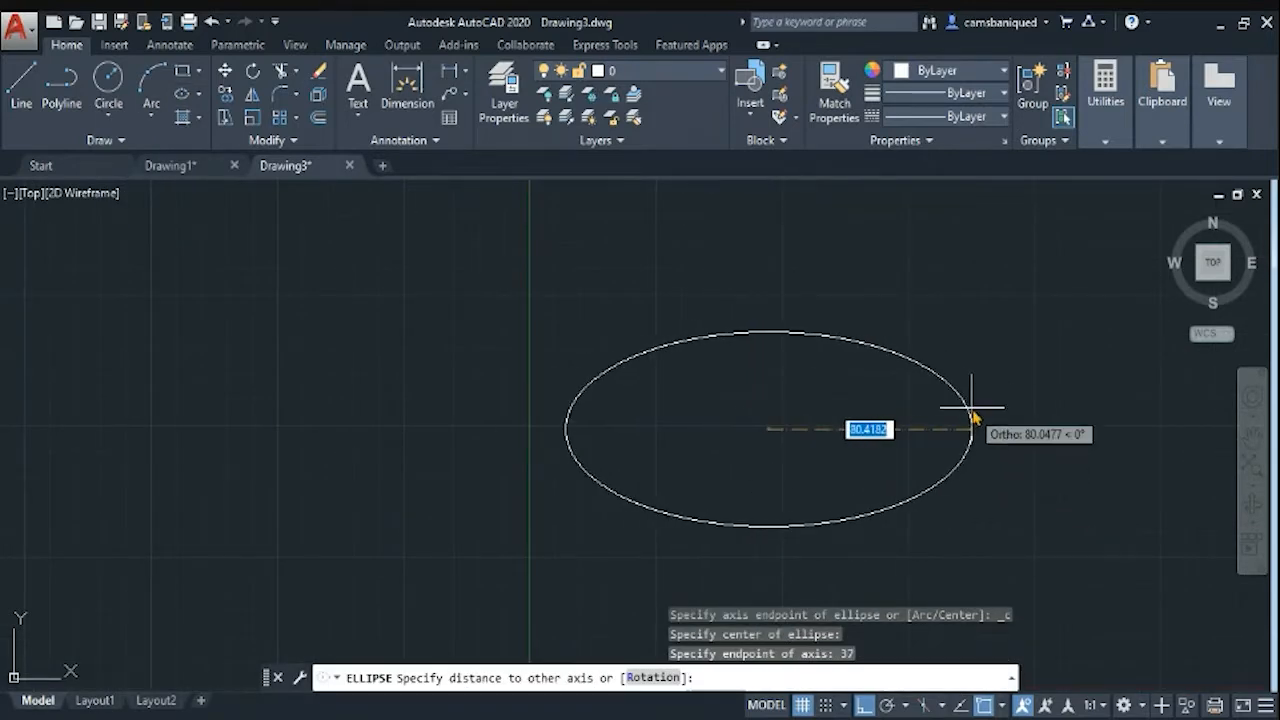
pyautogui.press('Return')
pyautogui.click(184, 94)
pyautogui.click(1002, 706)
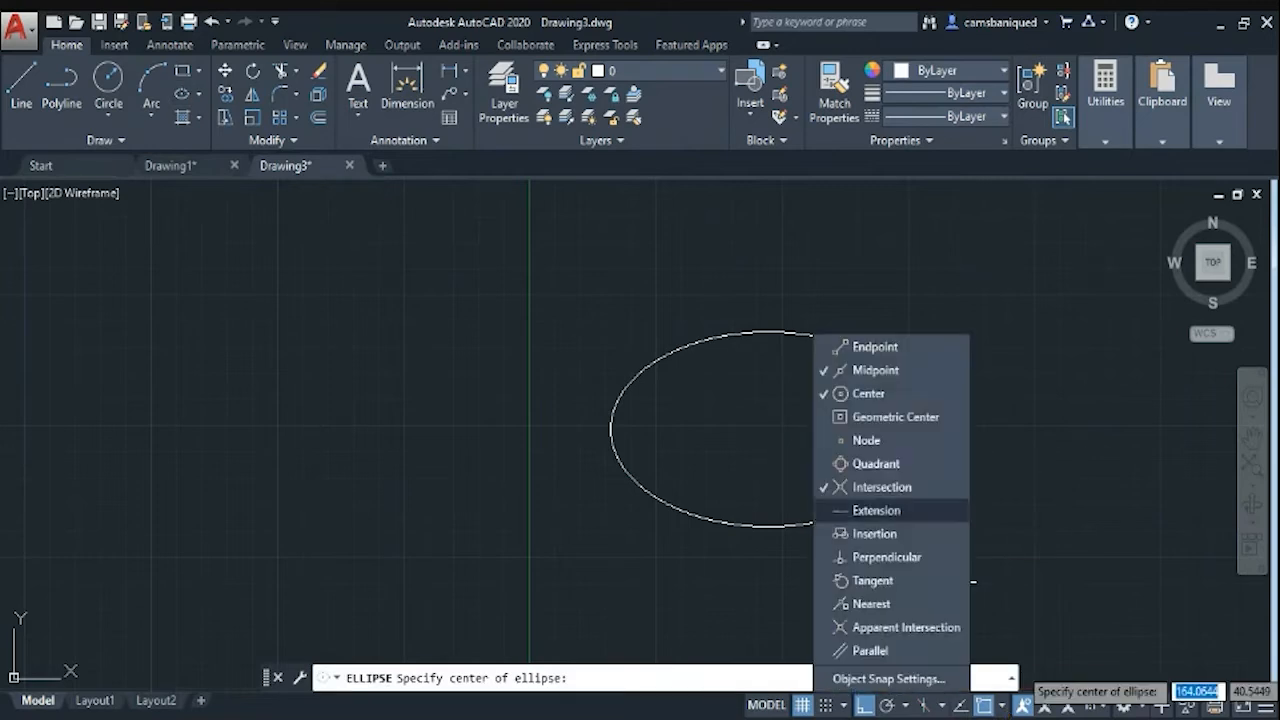
pyautogui.click(789, 428)
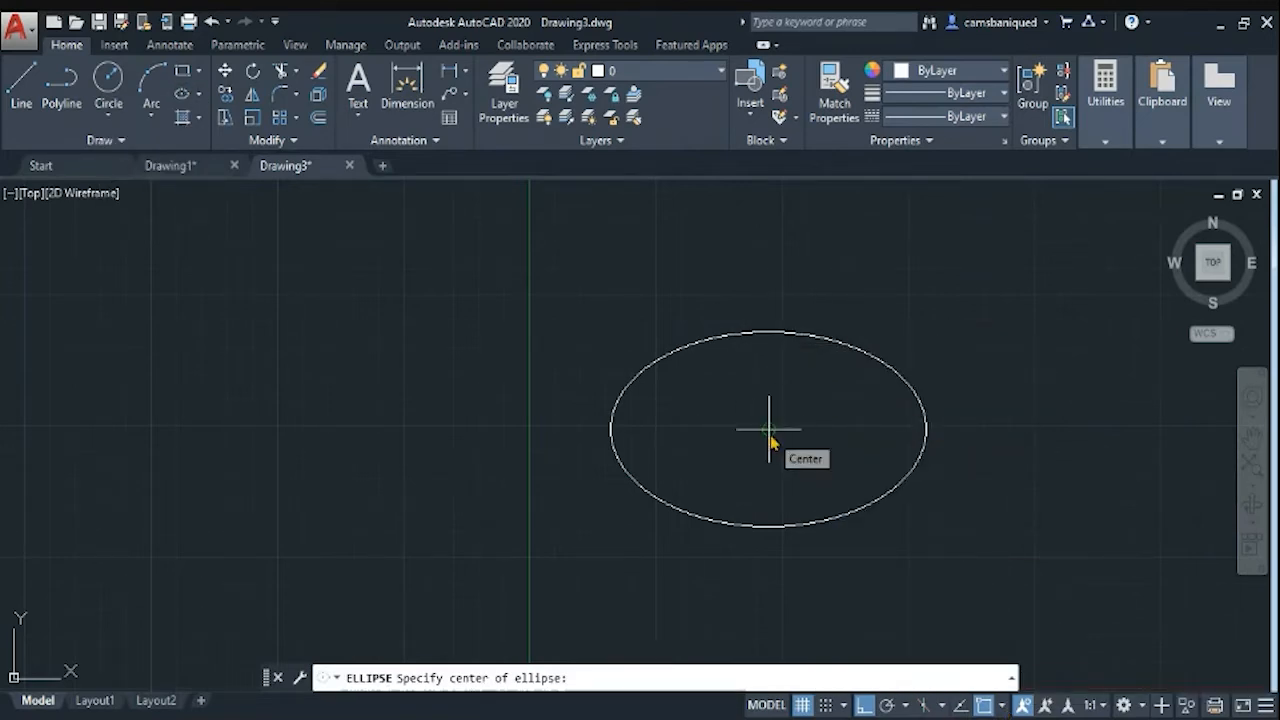
pyautogui.click(770, 440)
pyautogui.write('32')
pyautogui.press('Return')
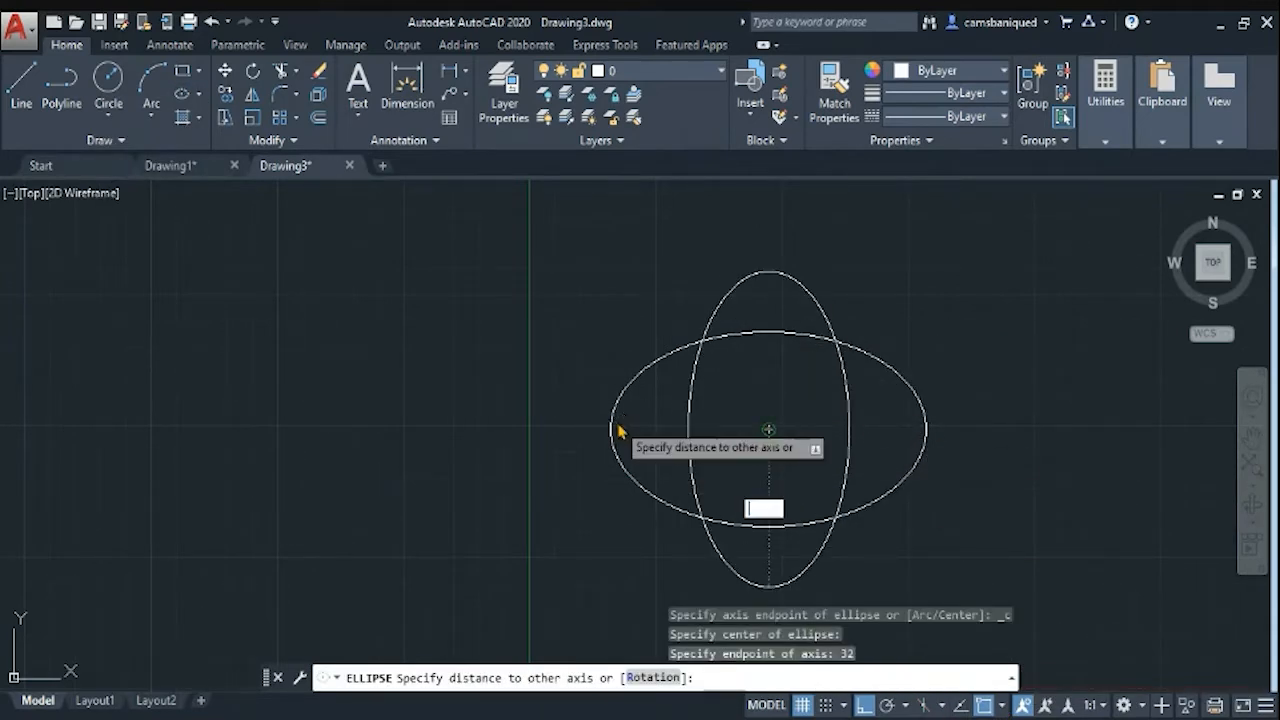
pyautogui.press('Escape')
pyautogui.press('Escape')
# Draw a concentric inner ellipse with a 32 vertical semi-axis and a 57.5 horizontal semi-axis
pyautogui.press('Return')
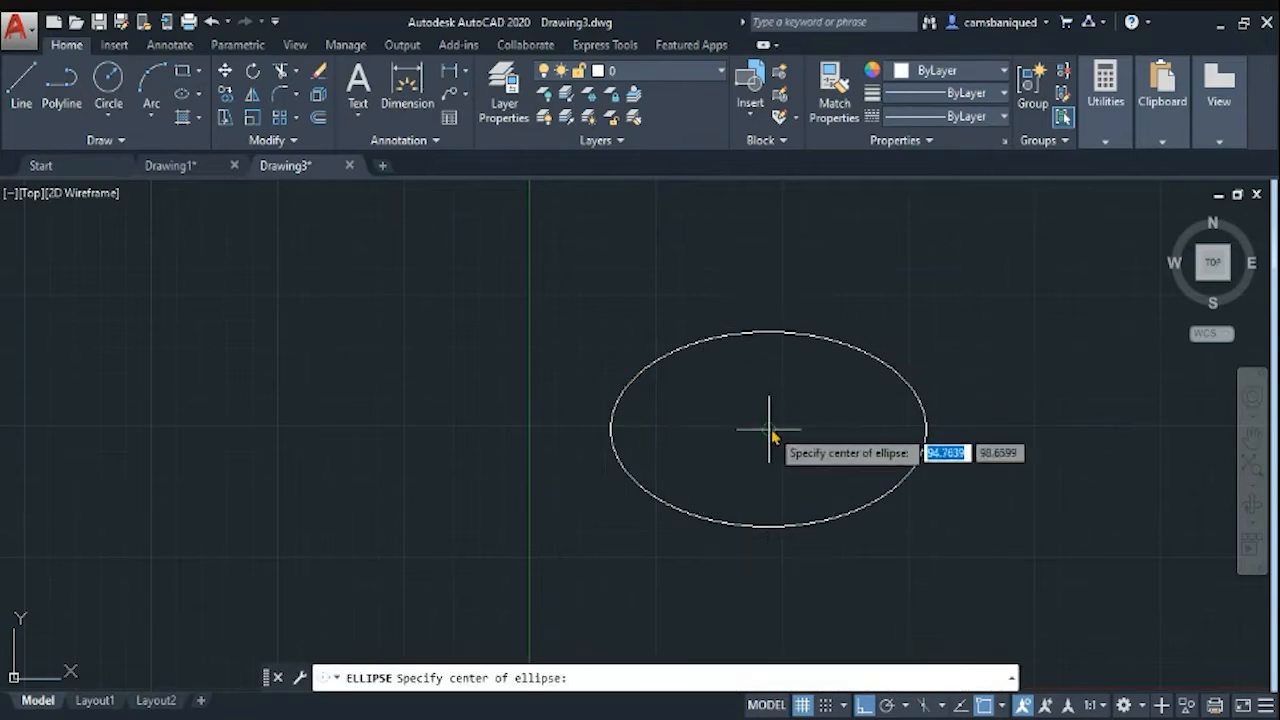
pyautogui.click(769, 430)
pyautogui.write('32')
pyautogui.press('Return')
pyautogui.write('57.5')
pyautogui.press('Return')
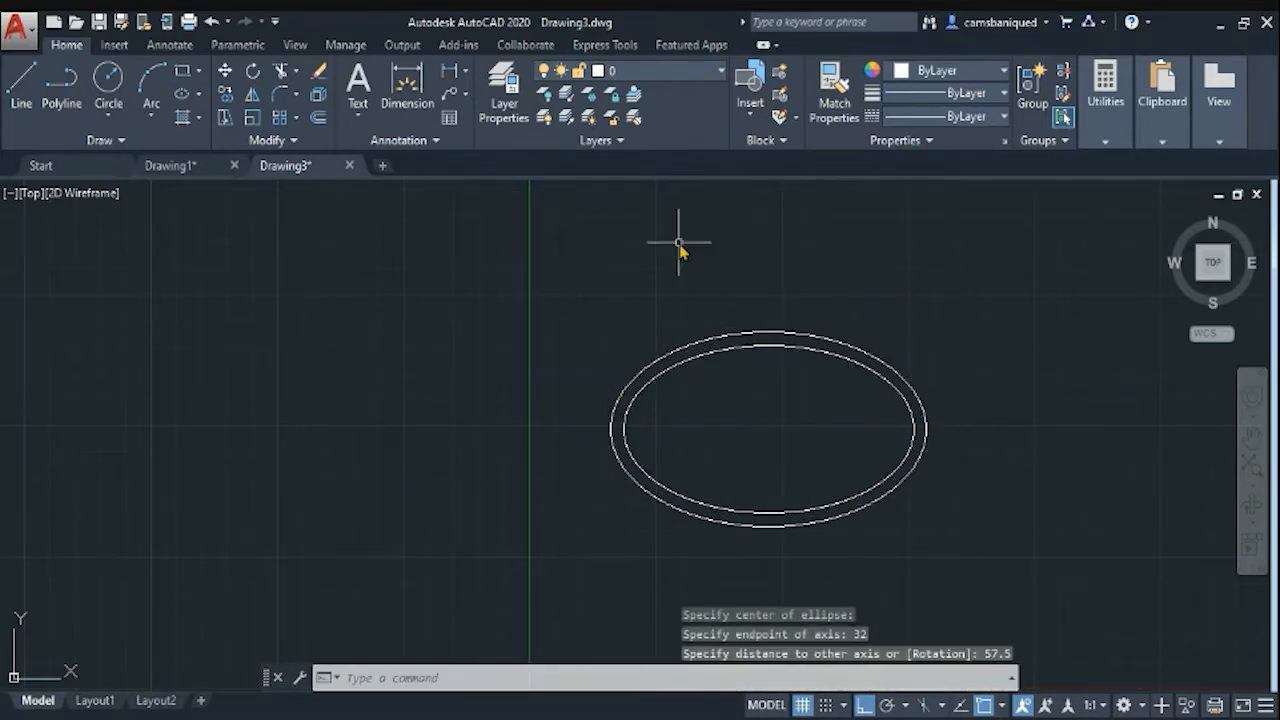
# Draw an upright ellipse on the same center with a 37 vertical semi-axis and a 20 horizontal semi-axis
pyautogui.press('Return')
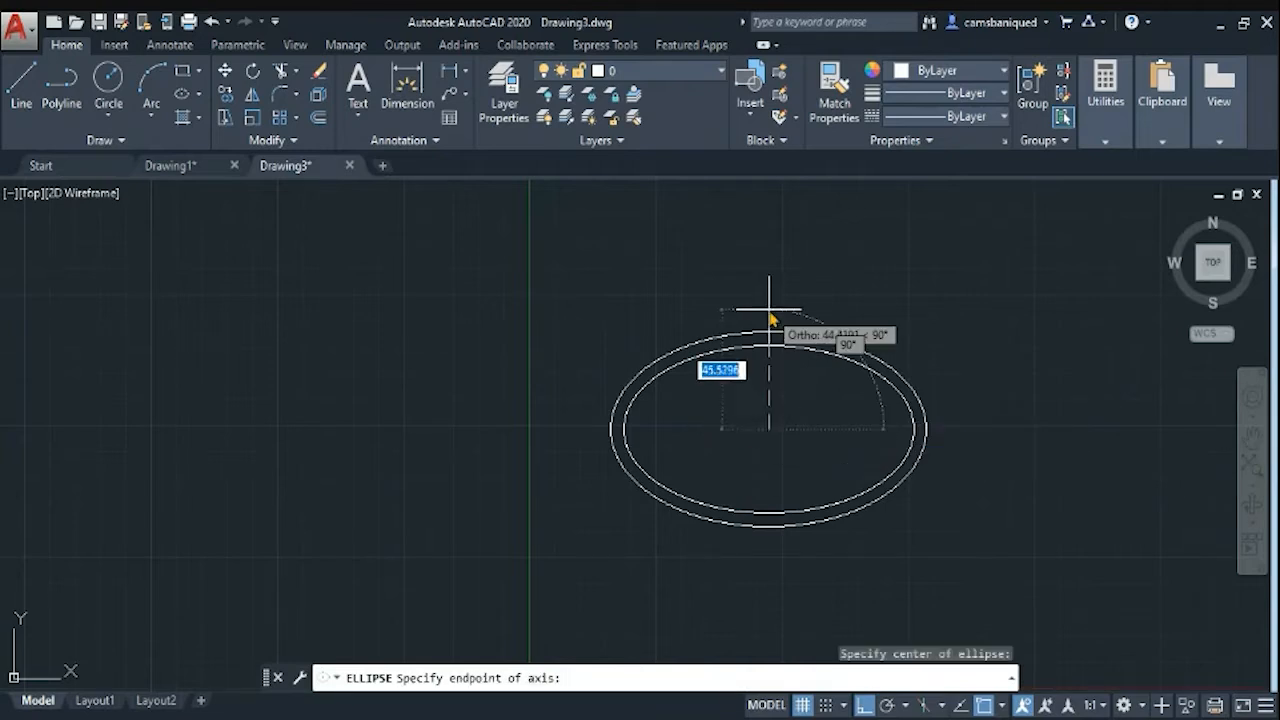
pyautogui.press('Return')
pyautogui.write('19')
pyautogui.press('Return')
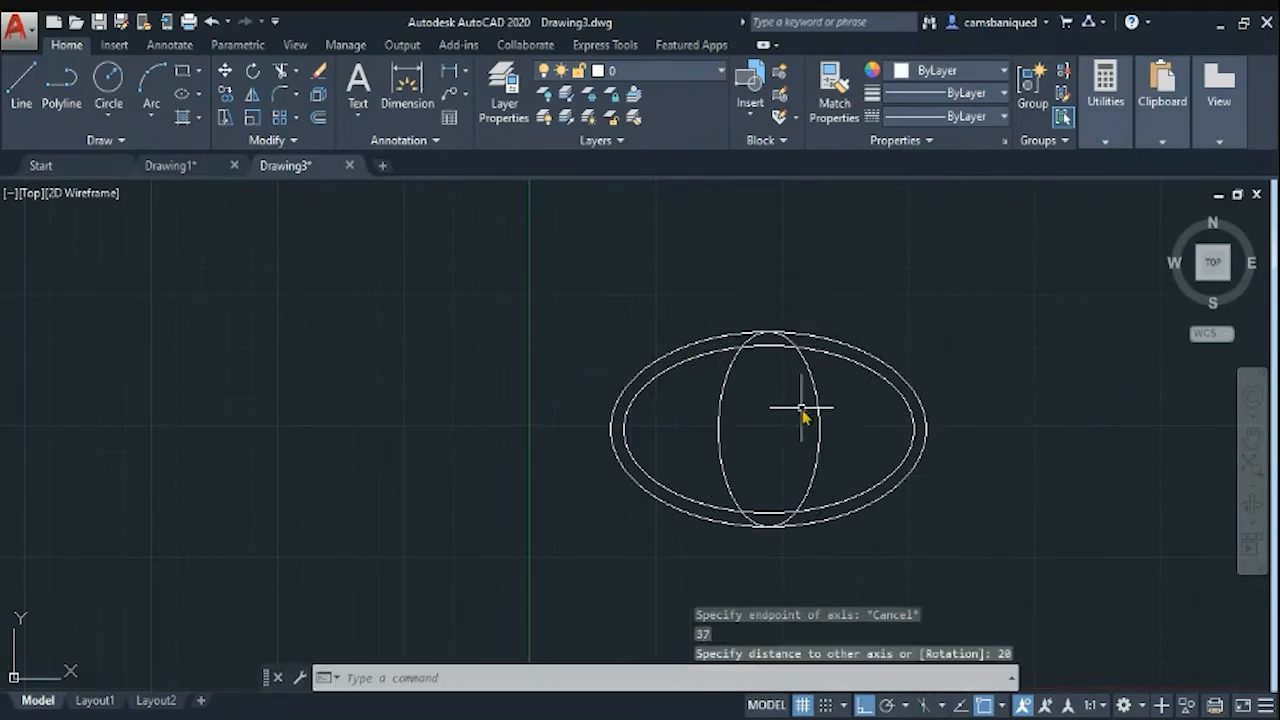
# Draw the inner upright ellipse on the same center with semi-axes of 32 vertically and 15 horizontally
pyautogui.press('Return')
pyautogui.click(769, 430)
pyautogui.write('32')
pyautogui.press('Return')
pyautogui.write('15')
pyautogui.press('Return')
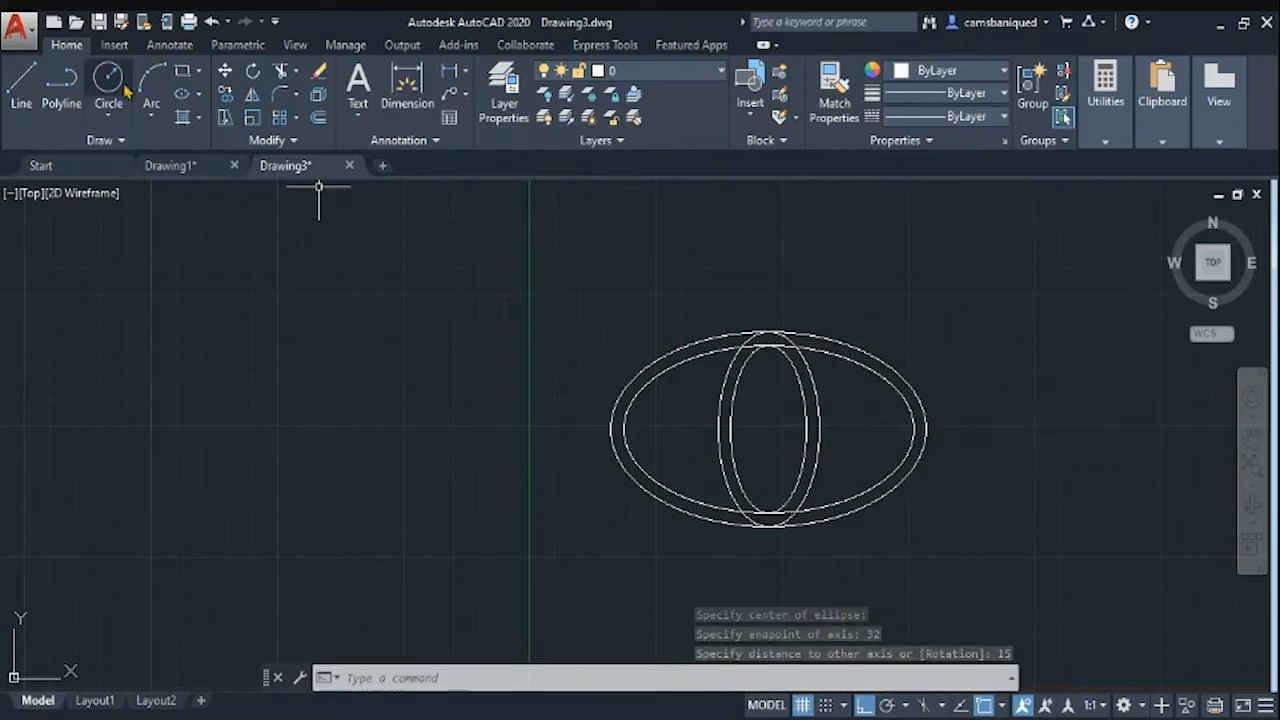
# Try drawing a vertical line up from the ellipses' center and delete it
pyautogui.write('l')
pyautogui.press('Return')
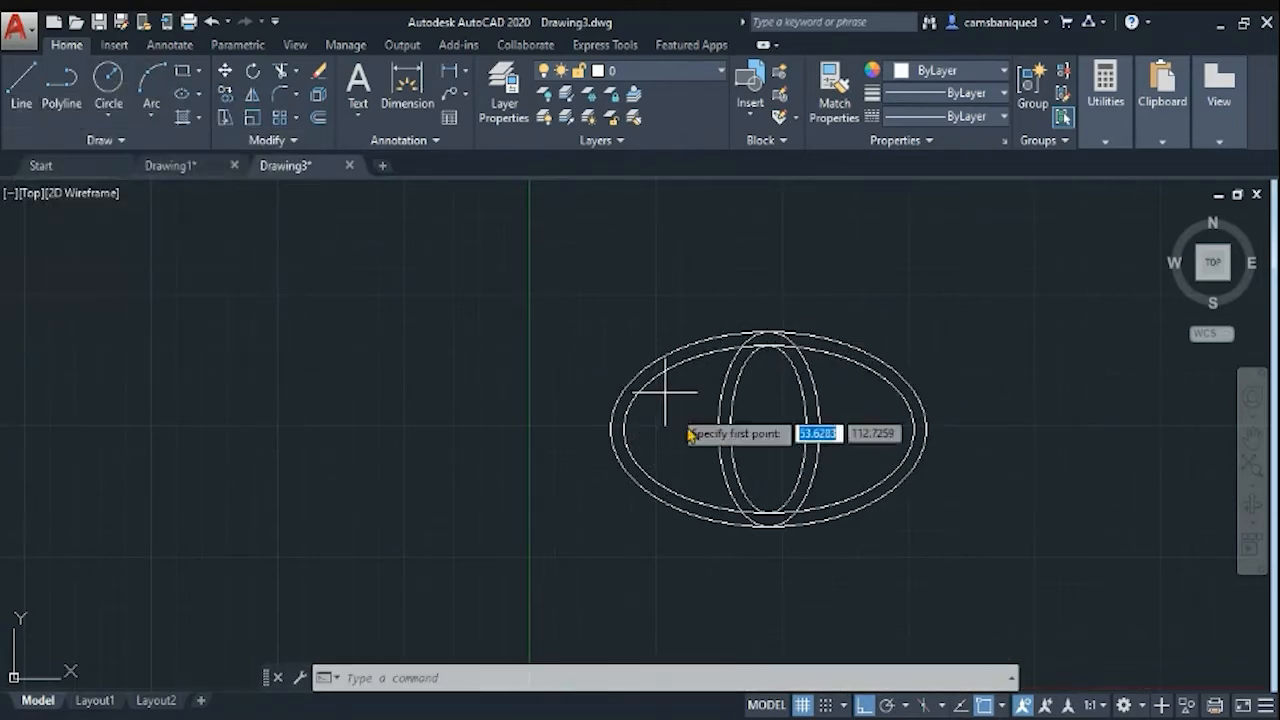
pyautogui.press('Return')
pyautogui.click(21, 88)
pyautogui.press('Escape')
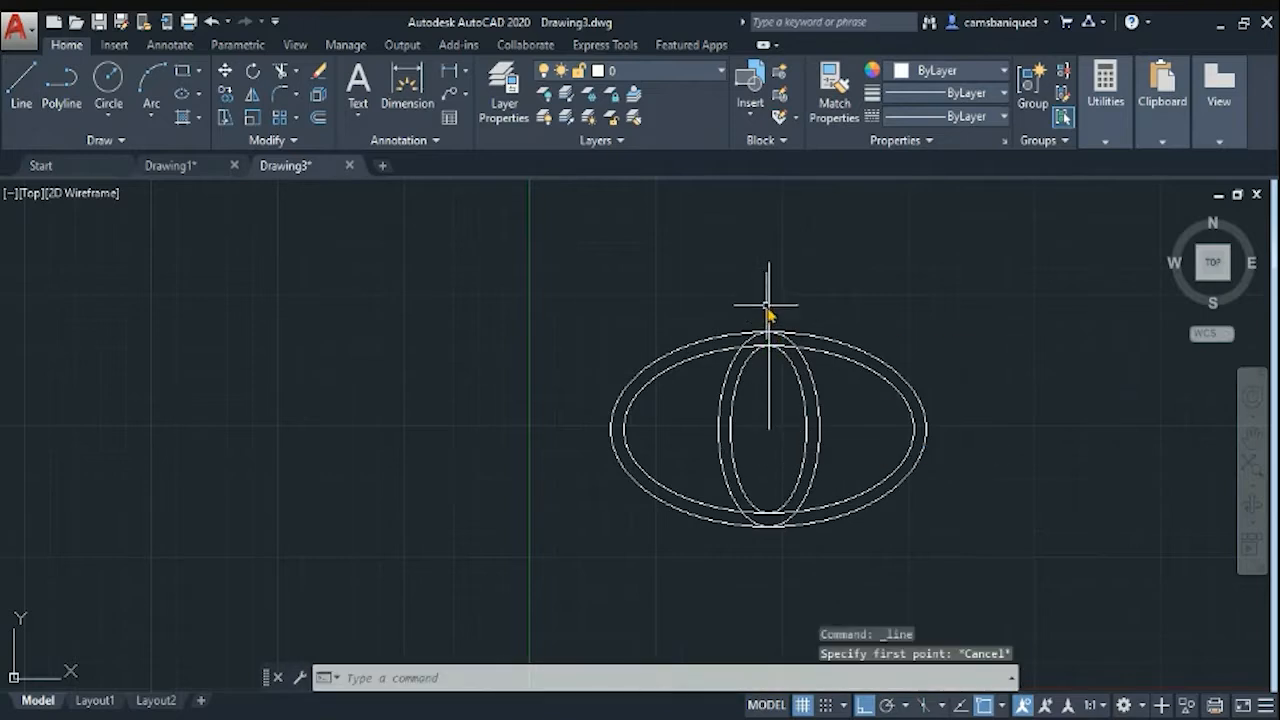
pyautogui.click(769, 306)
pyautogui.press('Delete')
# Draw horizontal line segments from the ellipses' center toward the right and left sides of the inner ellipse
pyautogui.click(21, 88)
pyautogui.click(769, 429)
pyautogui.click(893, 430)
pyautogui.click(769, 429)
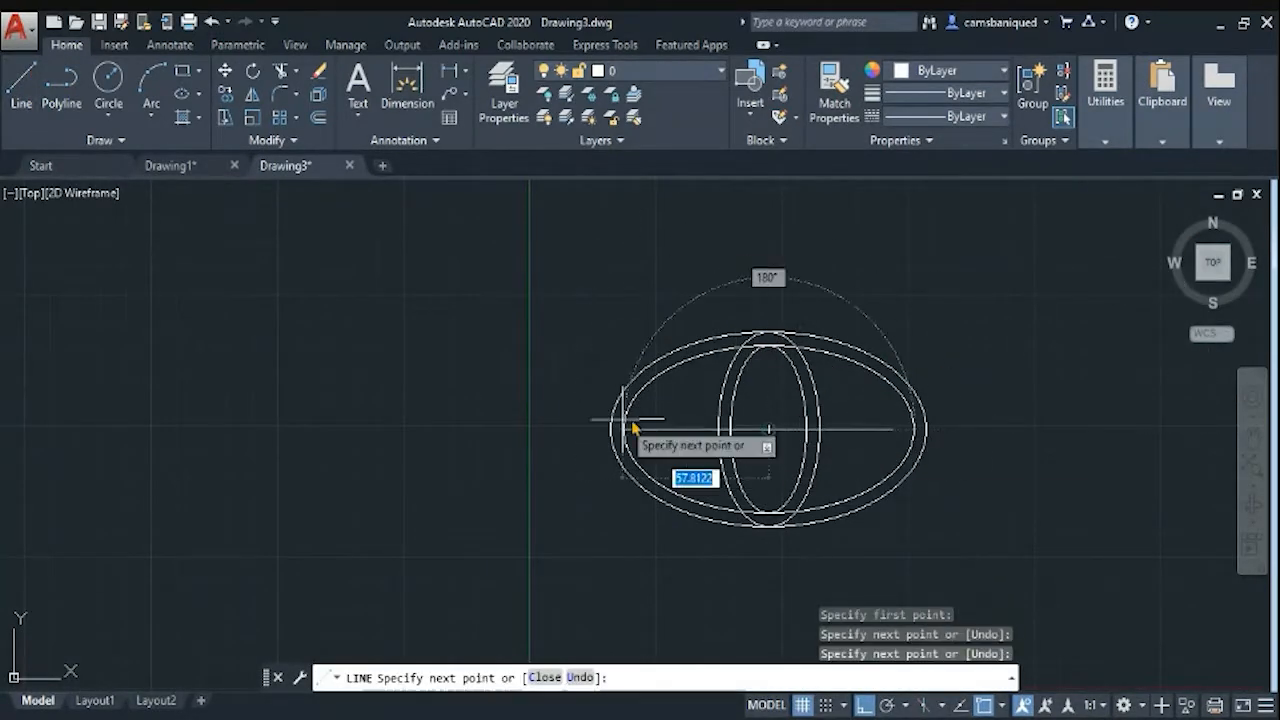
pyautogui.click(664, 429)
pyautogui.press('Return')
# Offset both horizontal center segments 2 upward
pyautogui.write('offset')
pyautogui.press('Return')
pyautogui.write('2')
pyautogui.press('Return')
pyautogui.click(762, 429)
pyautogui.click(764, 381)
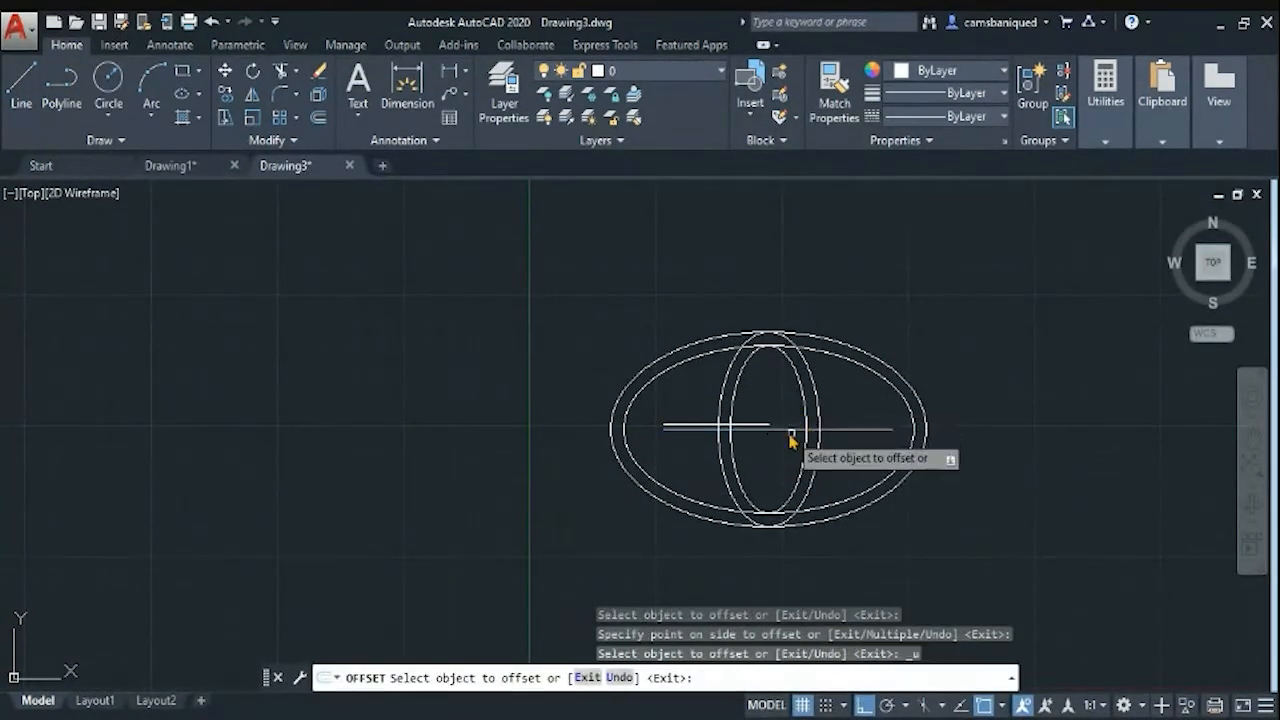
pyautogui.click(788, 430)
pyautogui.click(806, 400)
pyautogui.press('Return')
# Join the two offset segments into a single horizontal line
pyautogui.write('join')
pyautogui.press('Return')
pyautogui.press('Escape')
pyautogui.scroll(4, 780, 430)
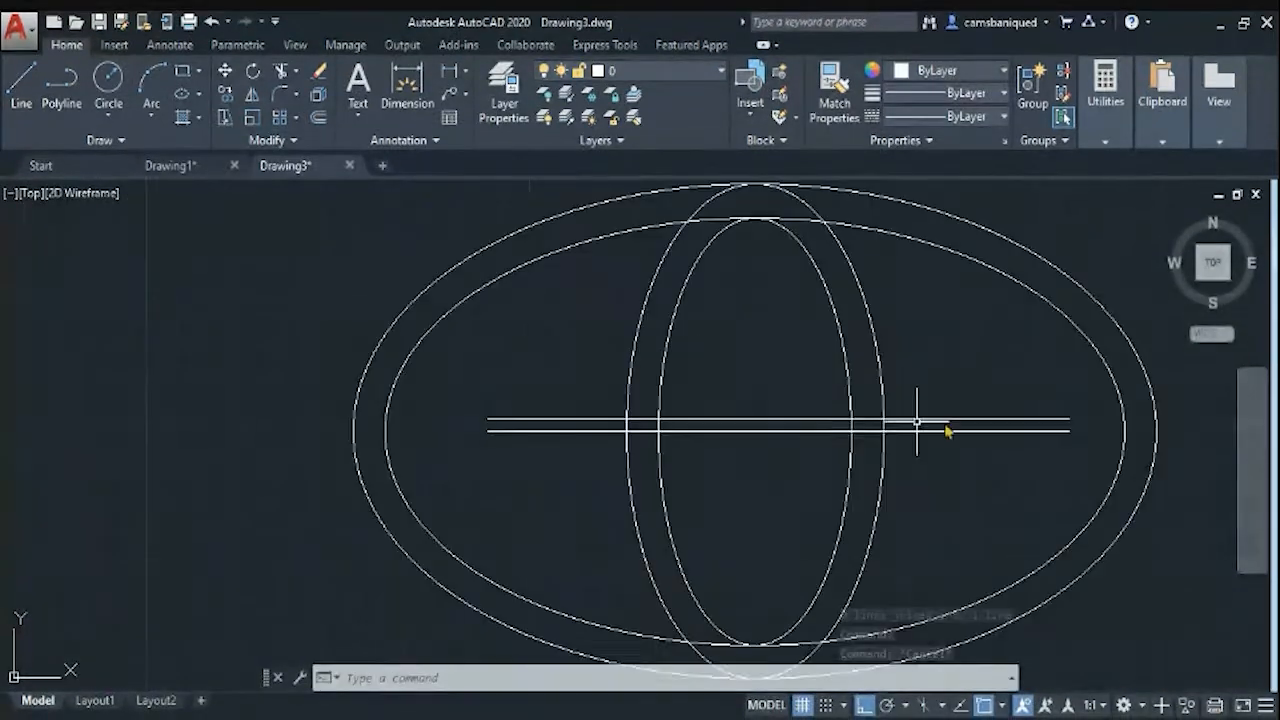
pyautogui.click(754, 422)
pyautogui.click(487, 422)
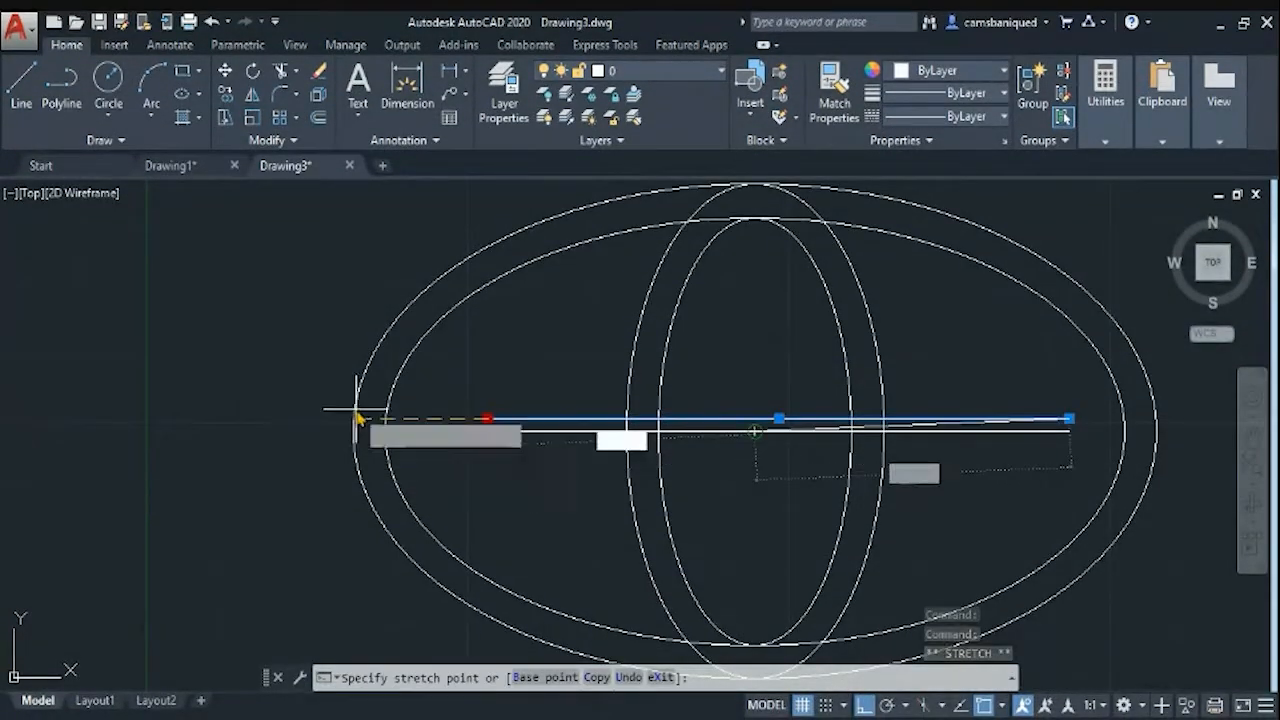
pyautogui.press('Escape')
# Draw a vertical line between the ellipses' center and the top of the outer ellipse
pyautogui.click(21, 86)
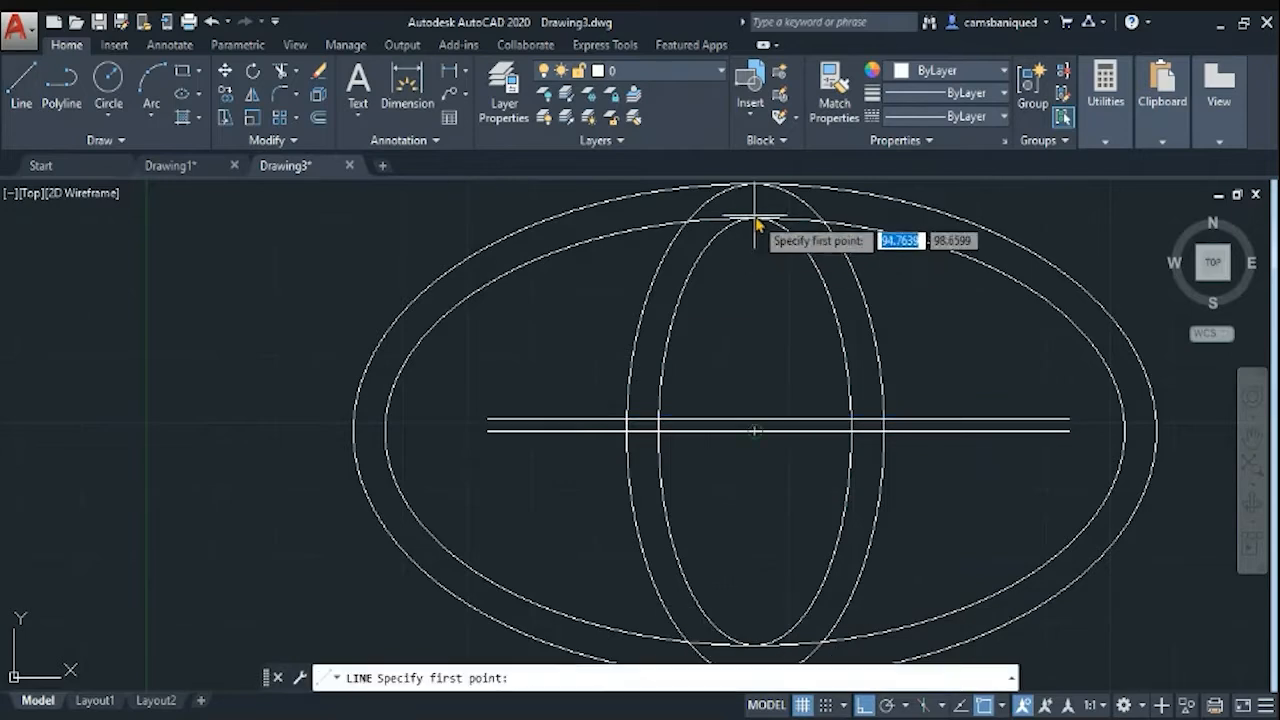
pyautogui.click(755, 218)
pyautogui.press('Escape')
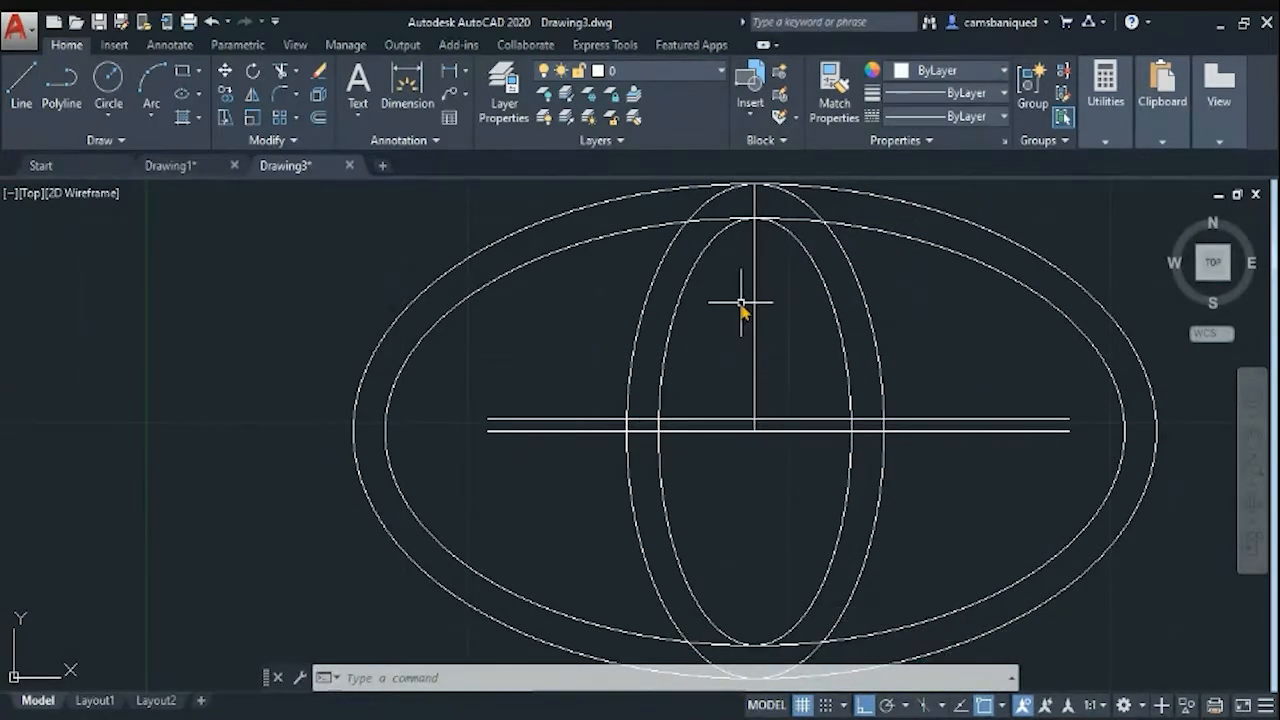
# Try an ellipse with half-axes of 20 and 37 centered partway up the vertical line, and delete it
pyautogui.write('el')
pyautogui.press('Return')
pyautogui.write('20')
pyautogui.press('Return')
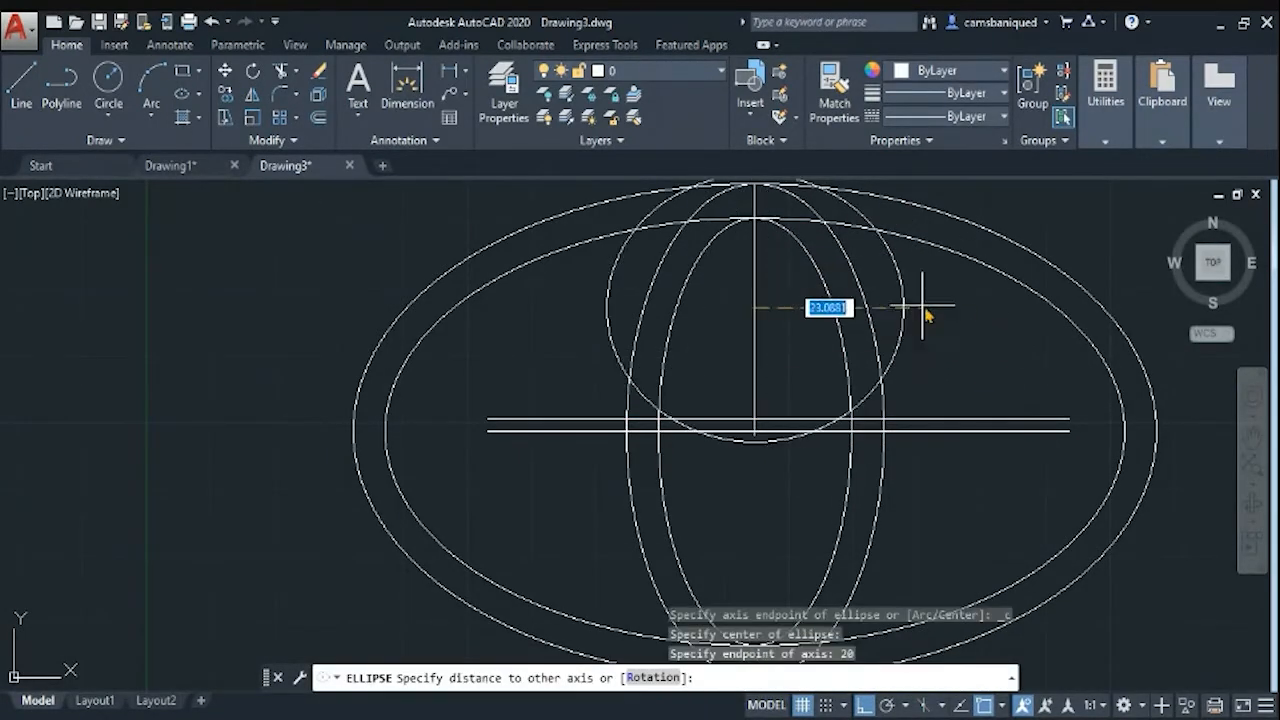
pyautogui.scroll(-2, 900, 340)
pyautogui.write('37')
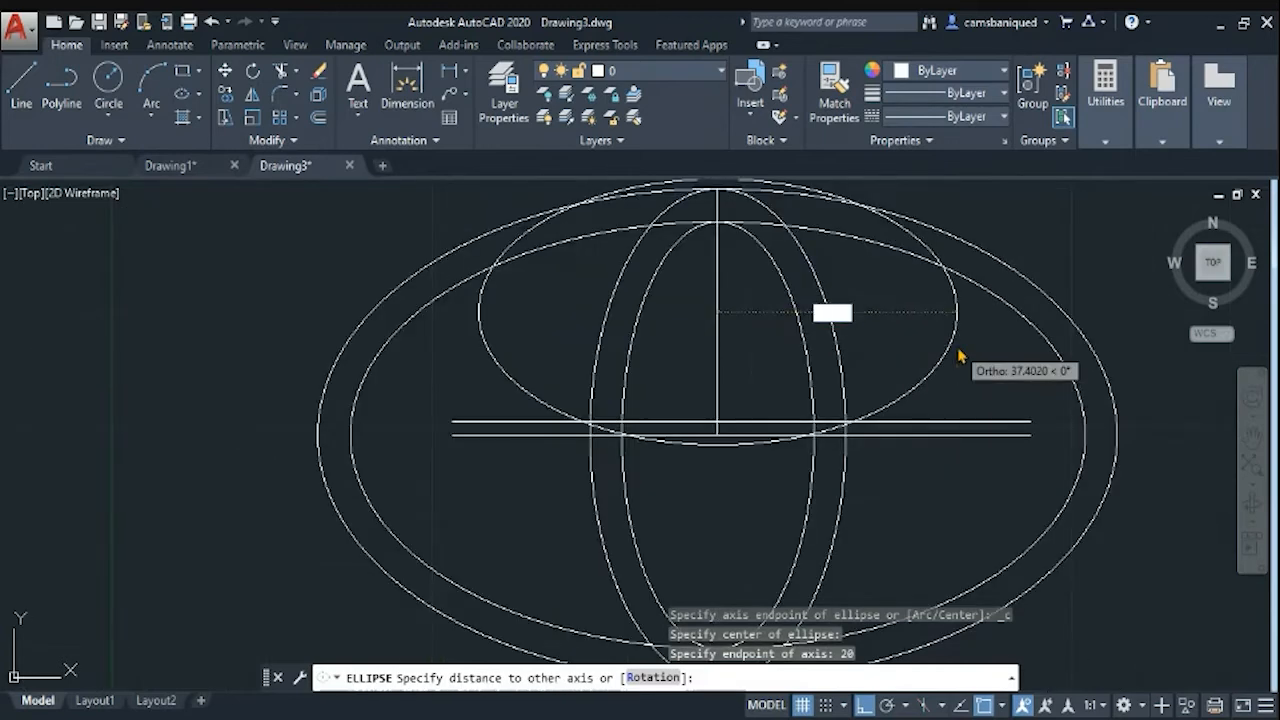
pyautogui.press('Return')
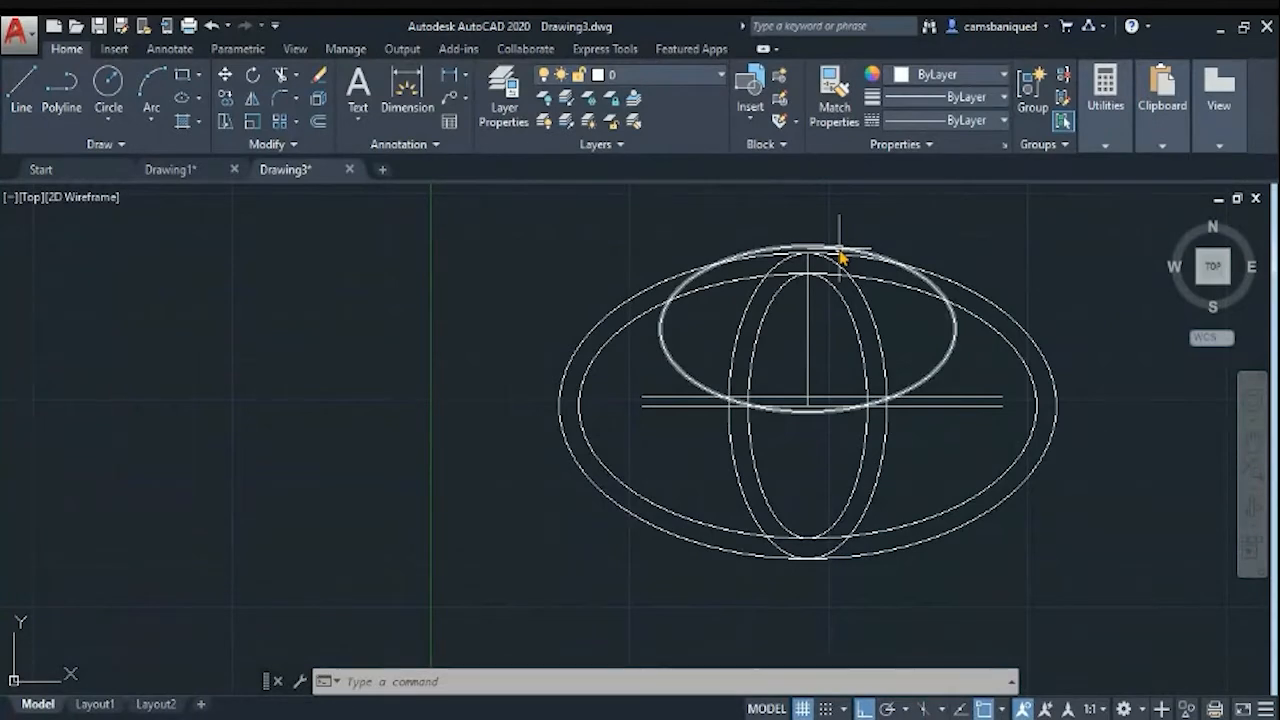
pyautogui.click(840, 256)
pyautogui.press('Delete')
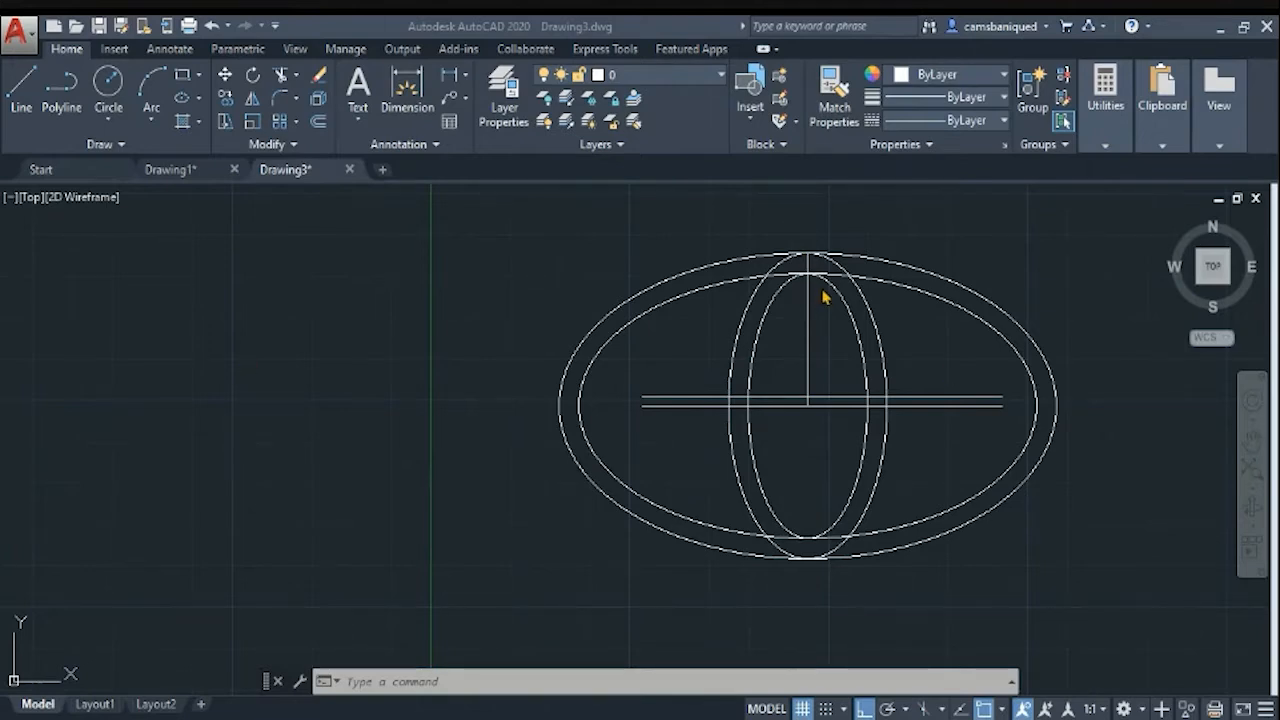
# Add a vertical linear dimension of 15 from the offset horizontal line up along the vertical center line
pyautogui.click(449, 75)
pyautogui.click(808, 405)
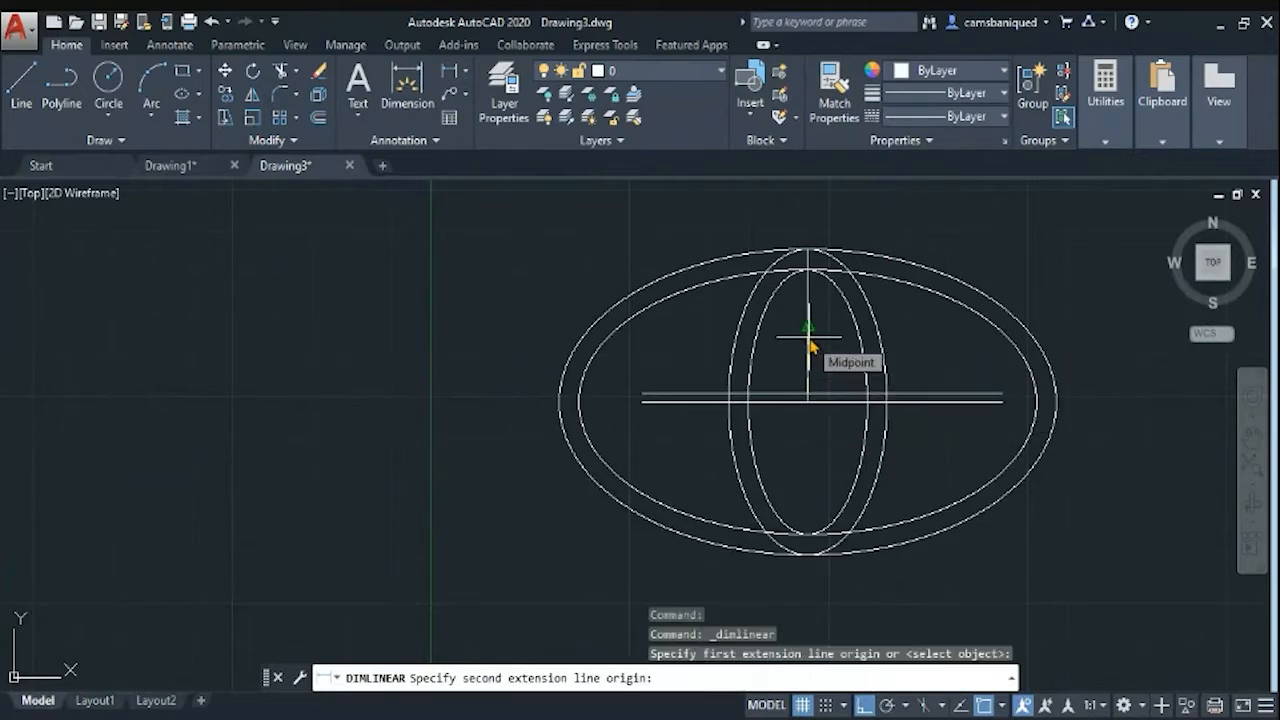
pyautogui.press('Return')
pyautogui.click(776, 336)
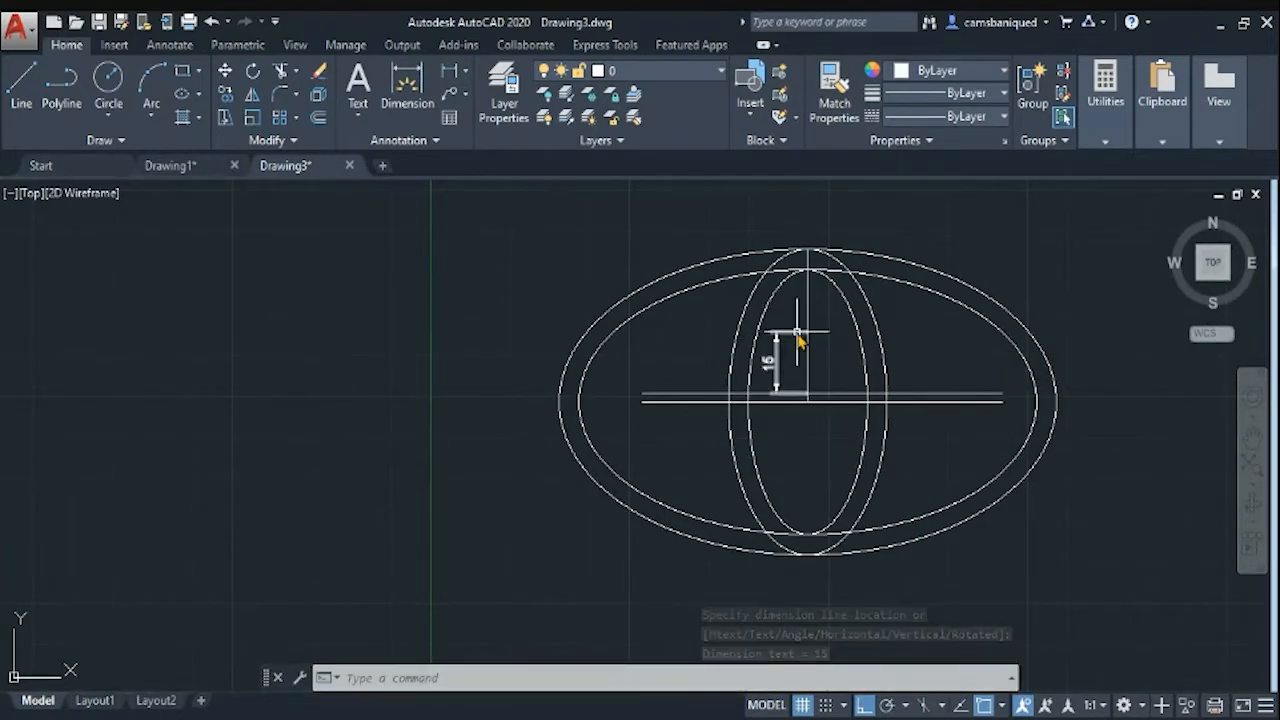
pyautogui.click(182, 94)
pyautogui.scroll(5, 806, 338)
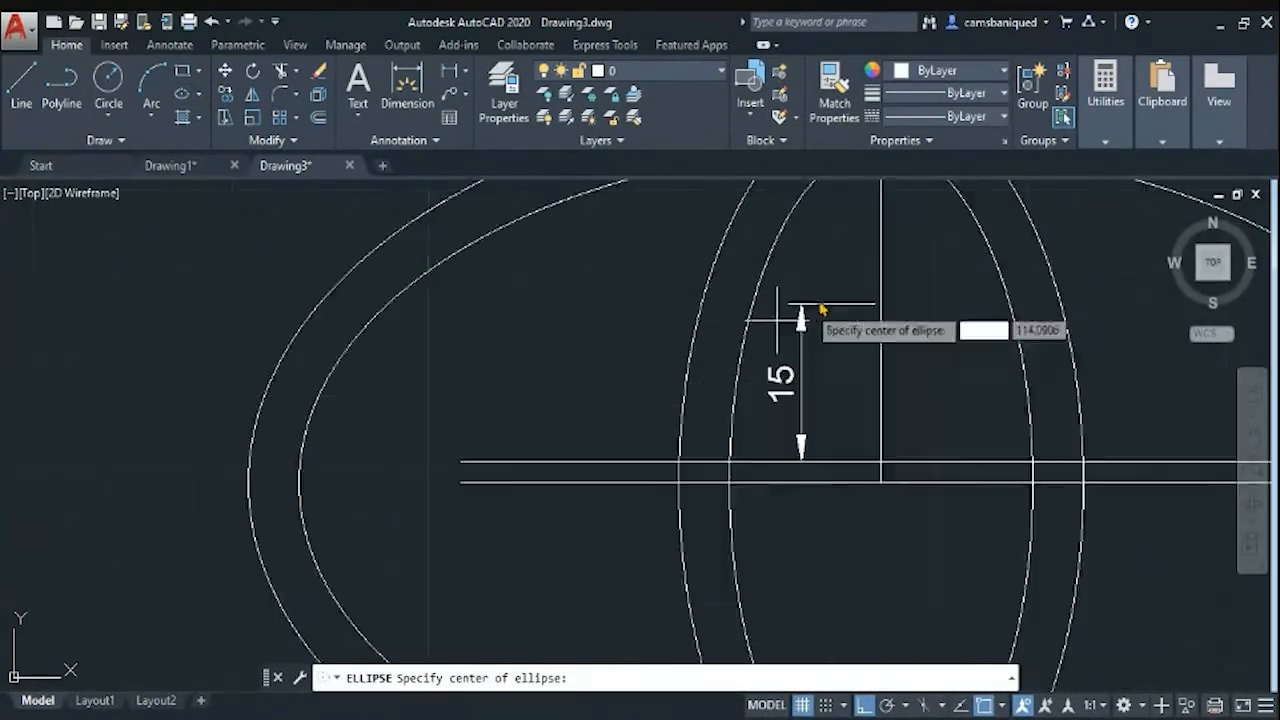
pyautogui.click(880, 304)
pyautogui.scroll(-2, 900, 265)
pyautogui.press('Escape')
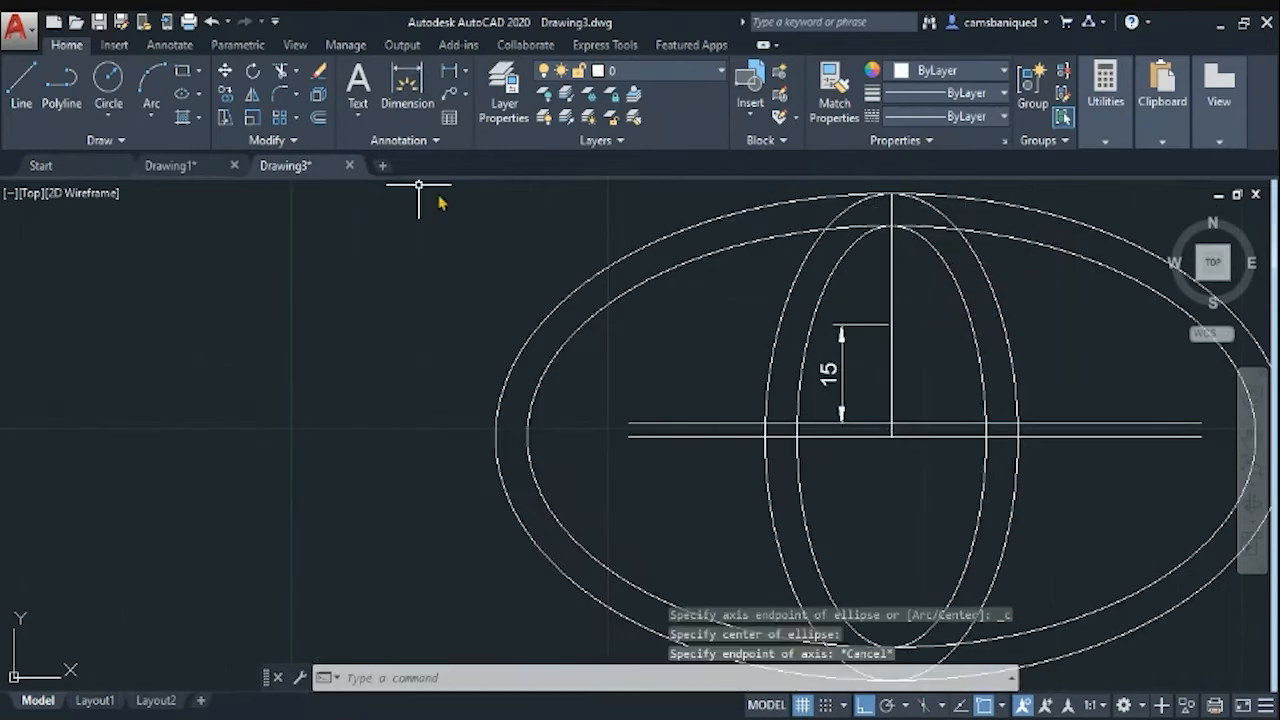
pyautogui.click(22, 80)
pyautogui.click(1032, 706)
pyautogui.click(875, 346)
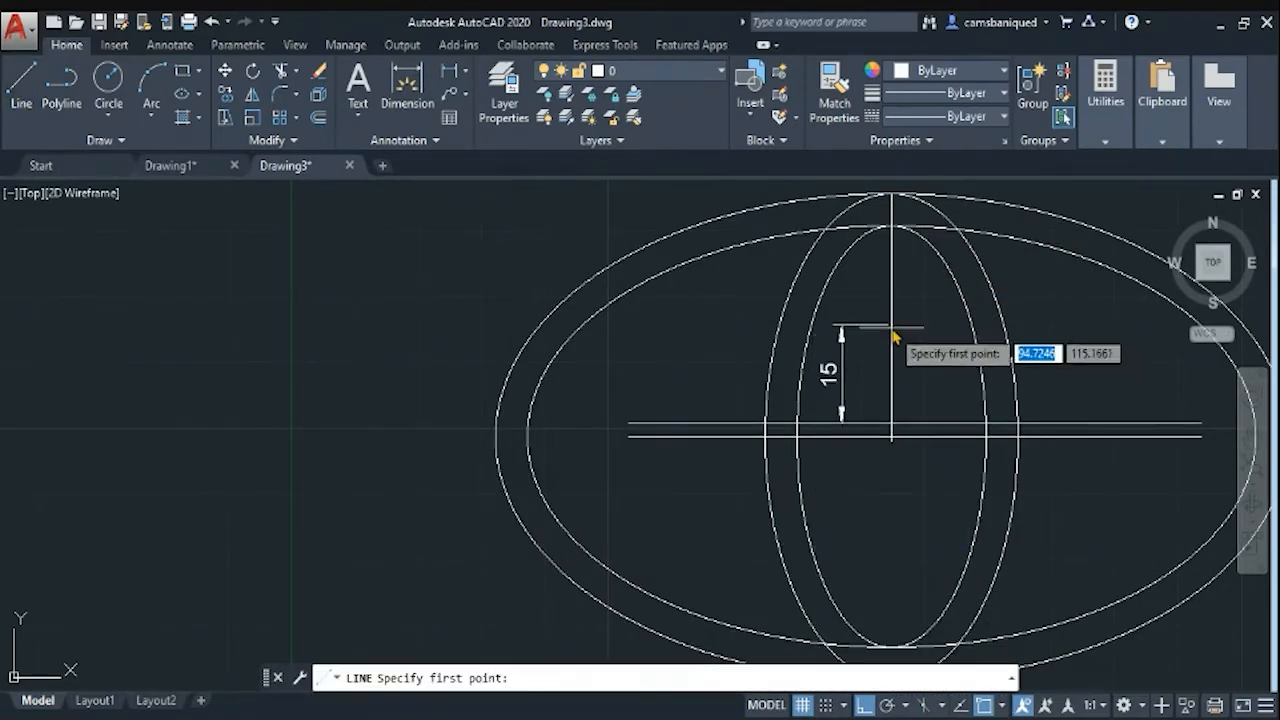
pyautogui.press('Escape')
pyautogui.write('el')
pyautogui.press('Return')
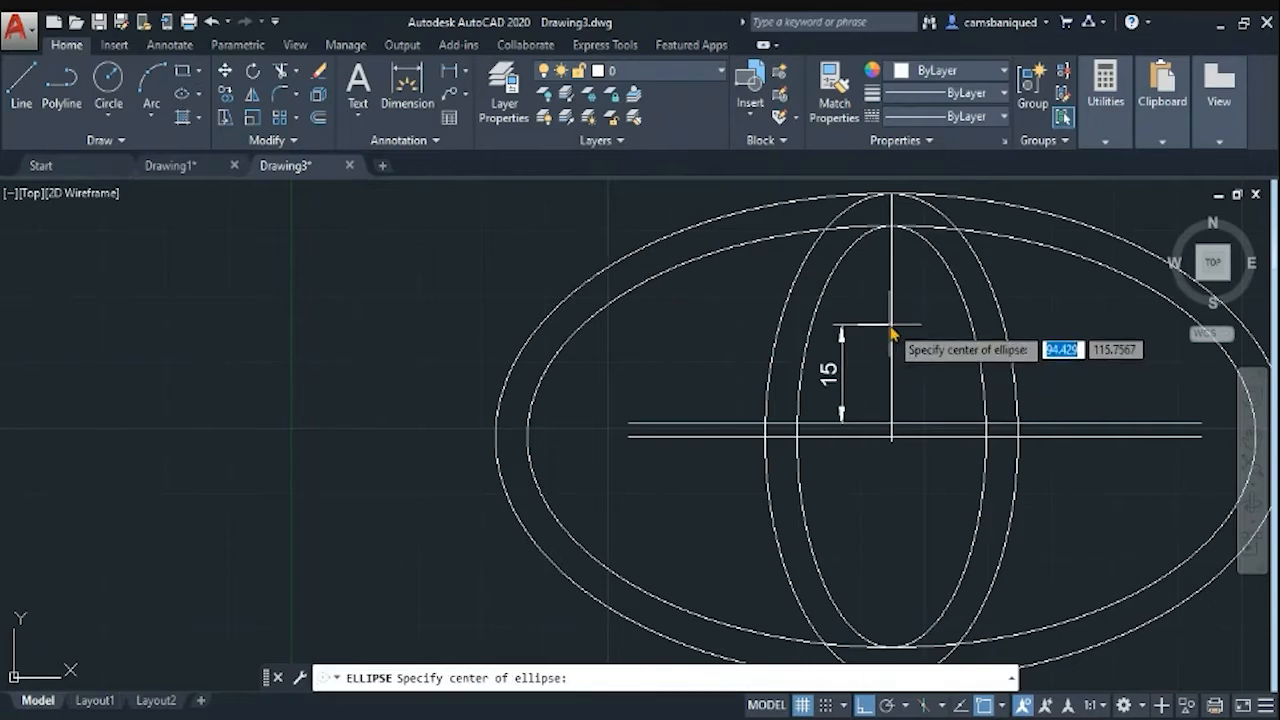
pyautogui.scroll(4, 907, 467)
pyautogui.scroll(-2, 907, 467)
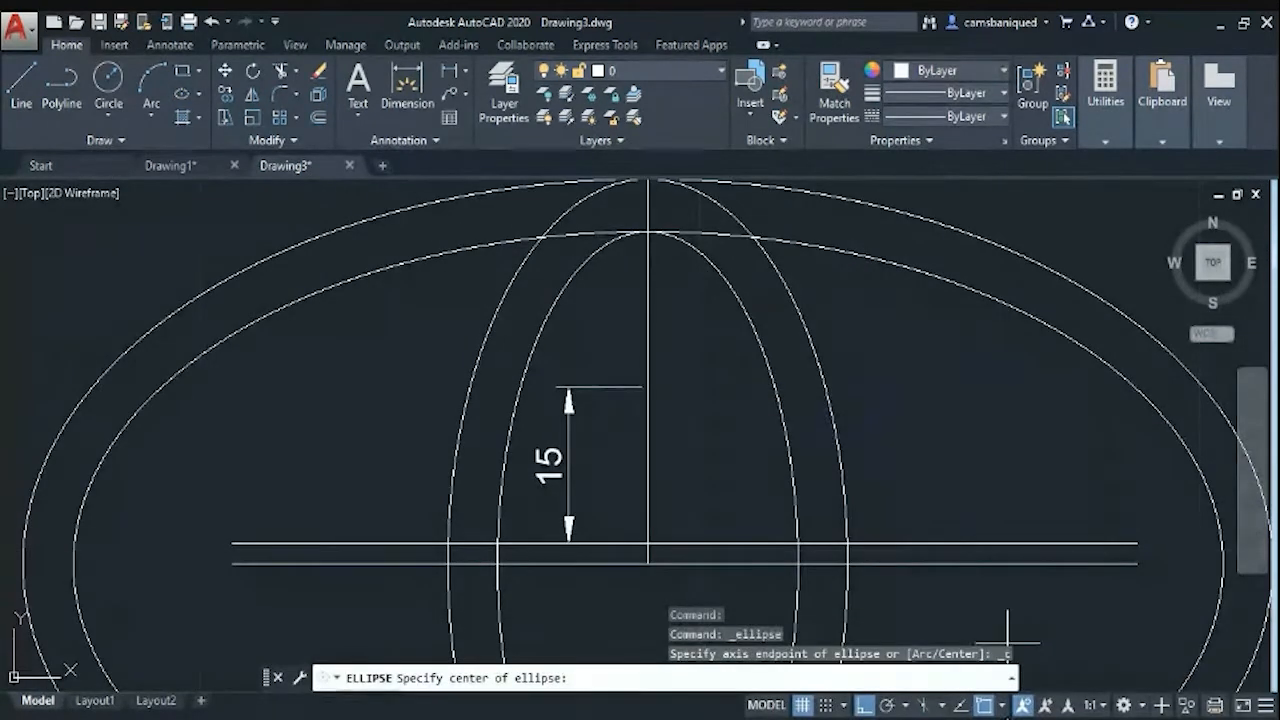
pyautogui.scroll(2, 757, 509)
pyautogui.scroll(-2, 762, 505)
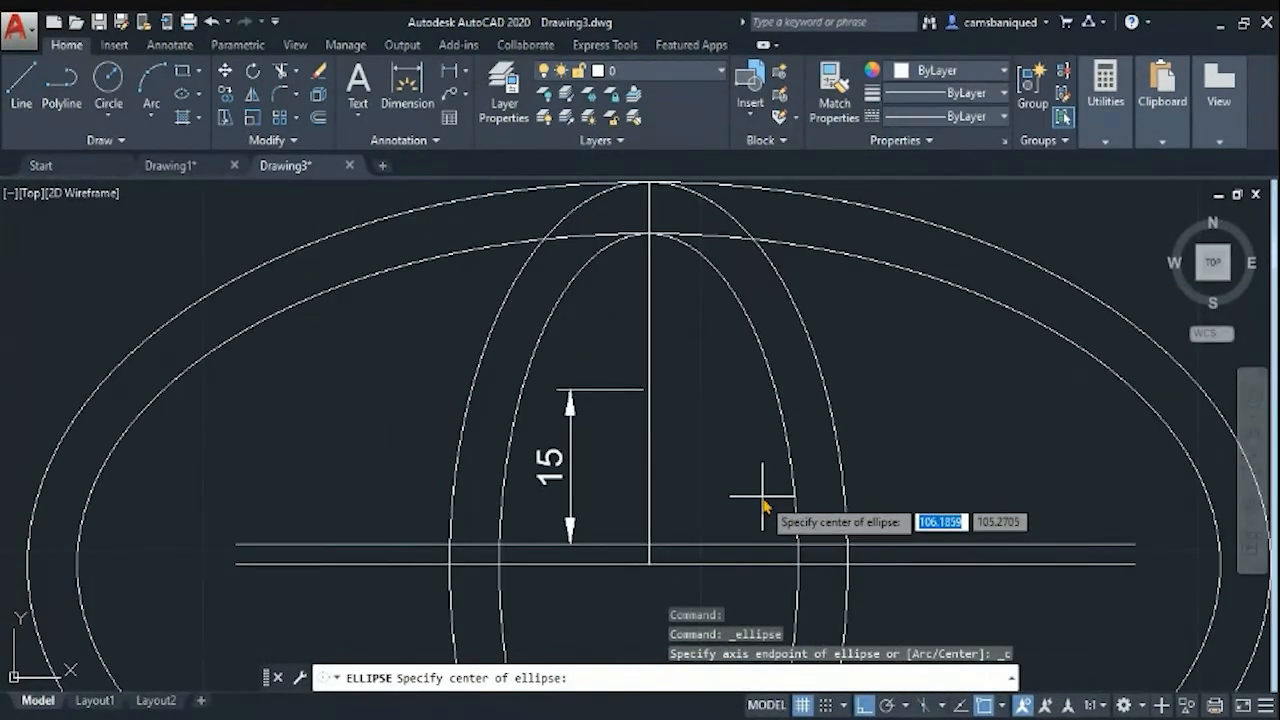
pyautogui.press('Escape')
# Delete the 15 dimension and place a copy of the horizontal line 15 above the offset line
pyautogui.click(612, 392)
pyautogui.press('Delete')
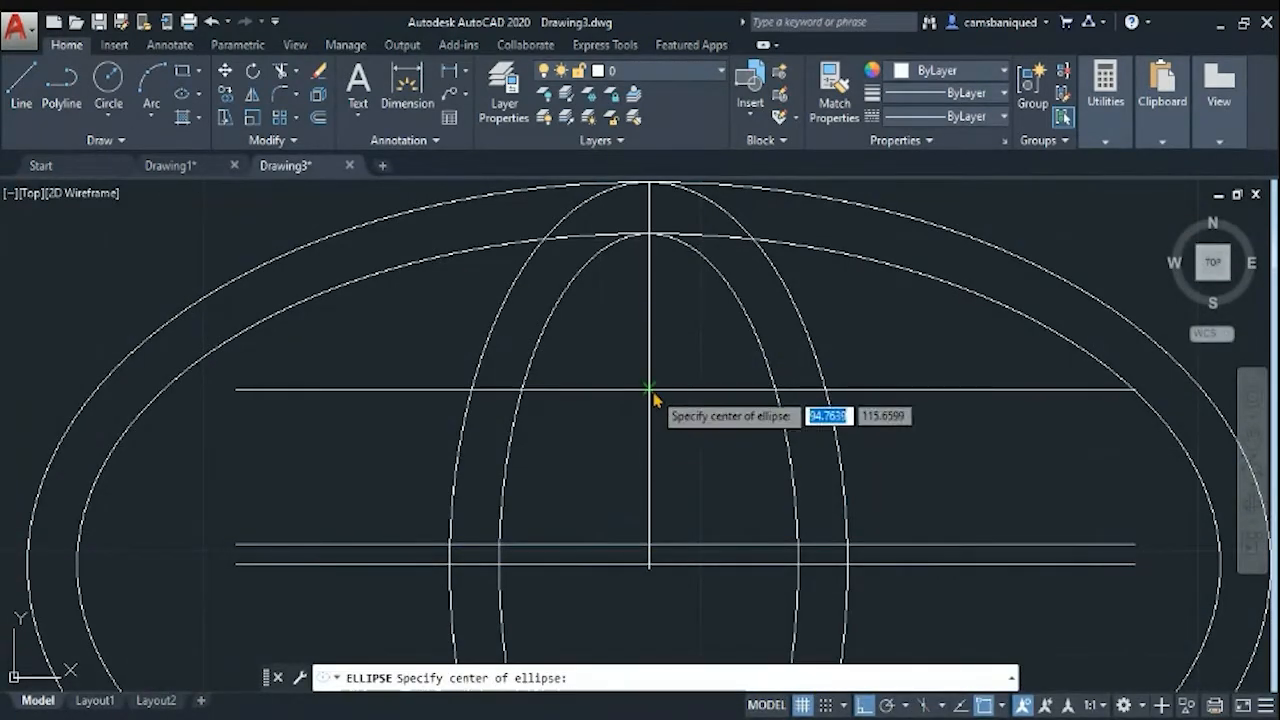
# Draw an ellipse with vertical half-axis 20 and horizontal half-axis 37, centered where the vertical line crosses the upper horizontal line
pyautogui.click(650, 389)
pyautogui.write('20')
pyautogui.press('Return')
pyautogui.write('37')
pyautogui.press('Return')
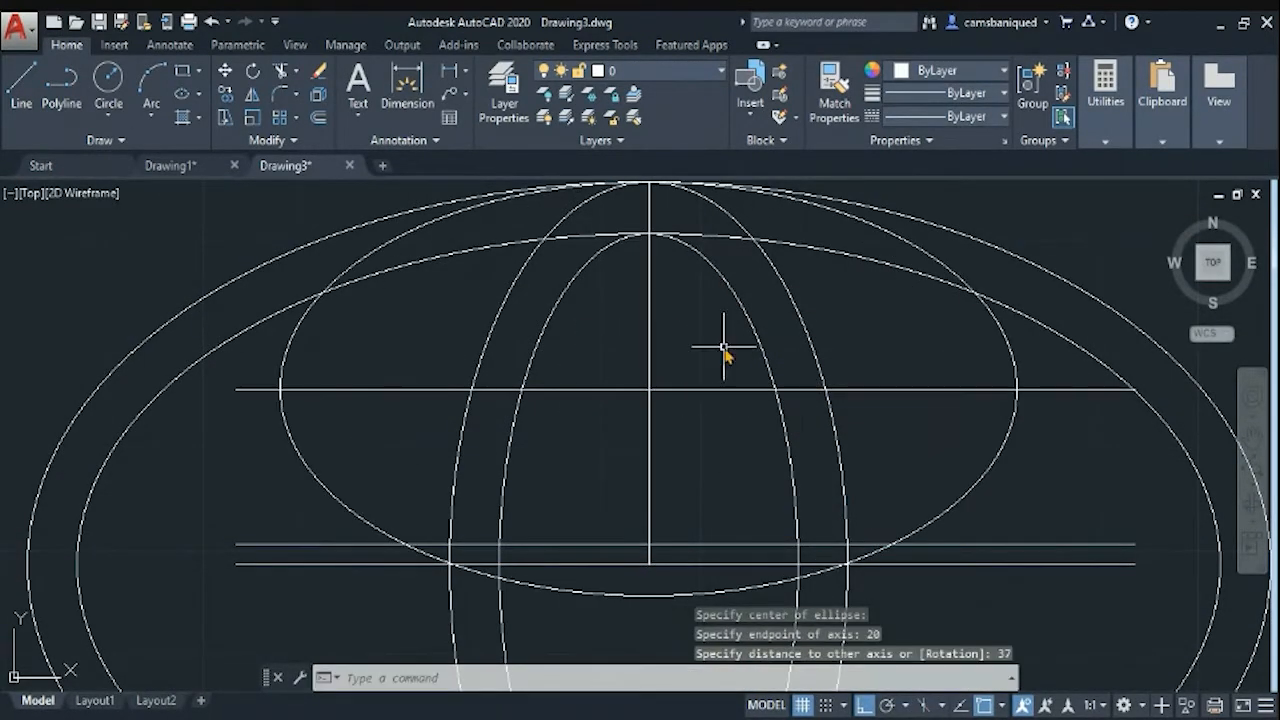
# Draw a concentric inner ellipse at the same intersection with vertical half-axis 15 and horizontal half-axis 32
pyautogui.click(188, 97)
pyautogui.click(650, 389)
pyautogui.write('15')
pyautogui.press('Return')
pyautogui.write('32')
pyautogui.press('Return')
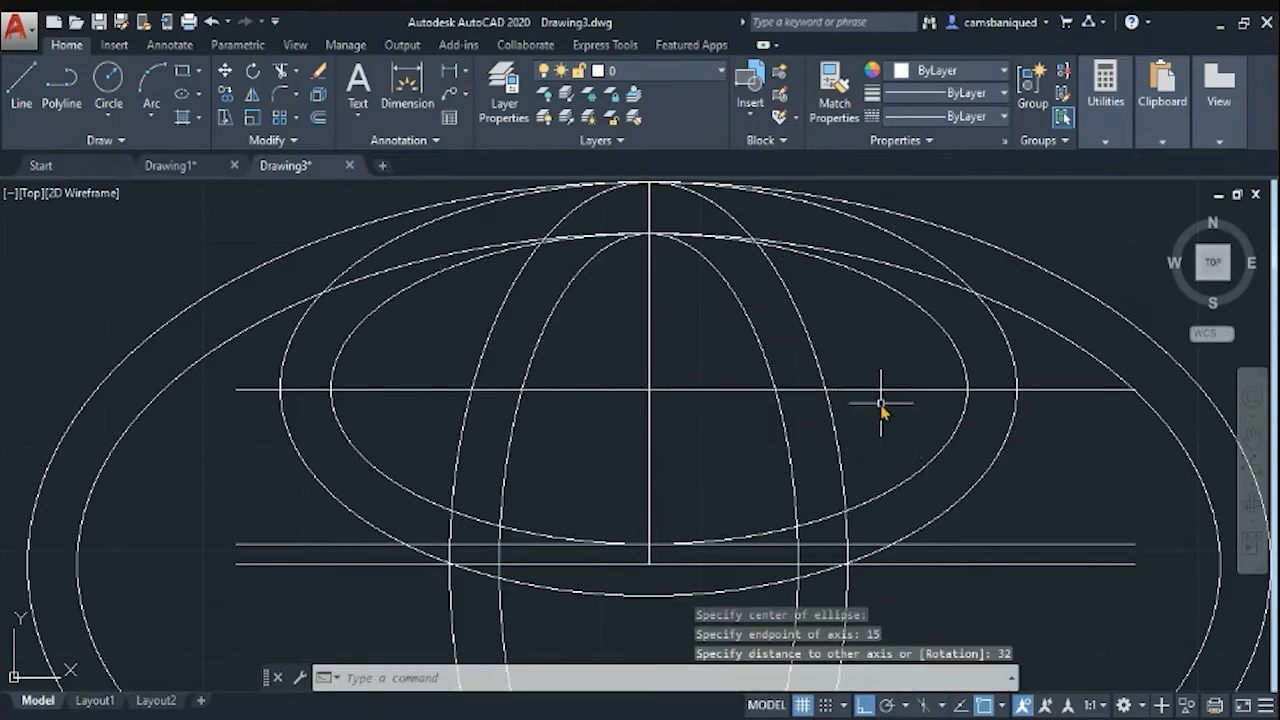
# Trim the vertical line and the upper horizontal construction line where they cross the ellipses
pyautogui.scroll(-2, 590, 421)
pyautogui.write('tr')
pyautogui.press('Return')
pyautogui.press('Return')
pyautogui.click(627, 332)
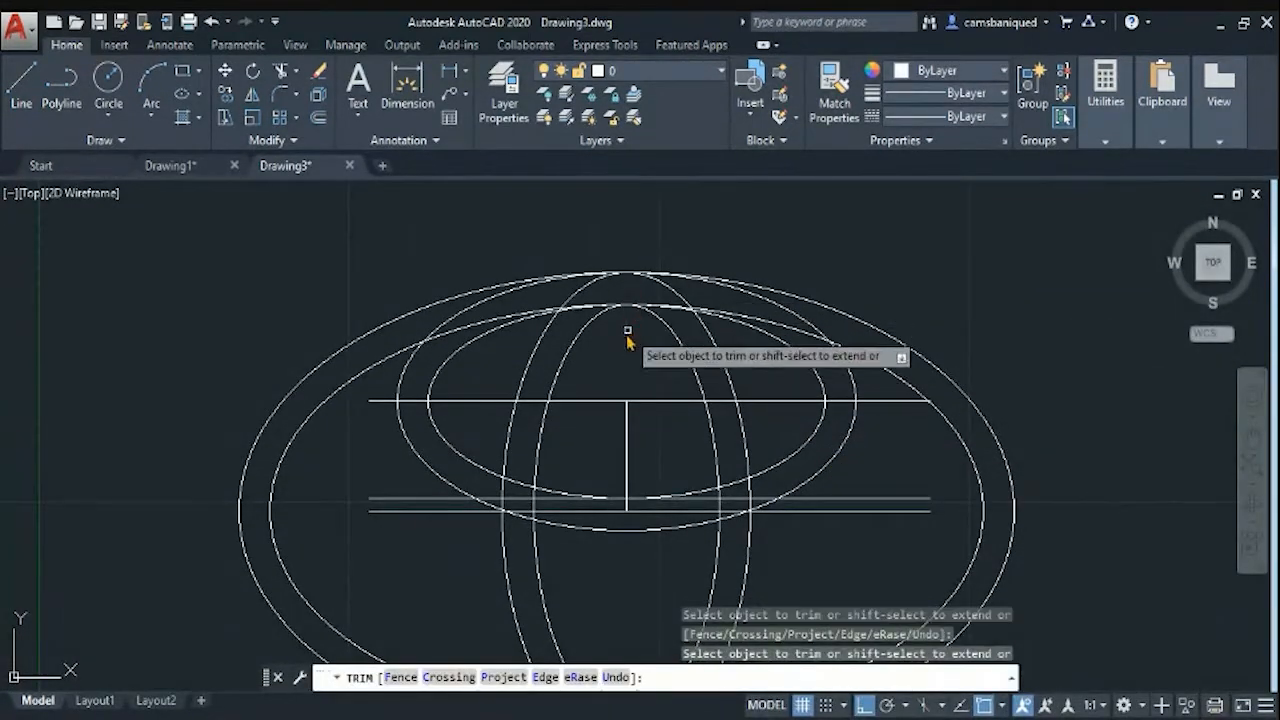
pyautogui.click(581, 403)
pyautogui.click(627, 465)
pyautogui.click(785, 403)
pyautogui.click(873, 393)
pyautogui.click(388, 392)
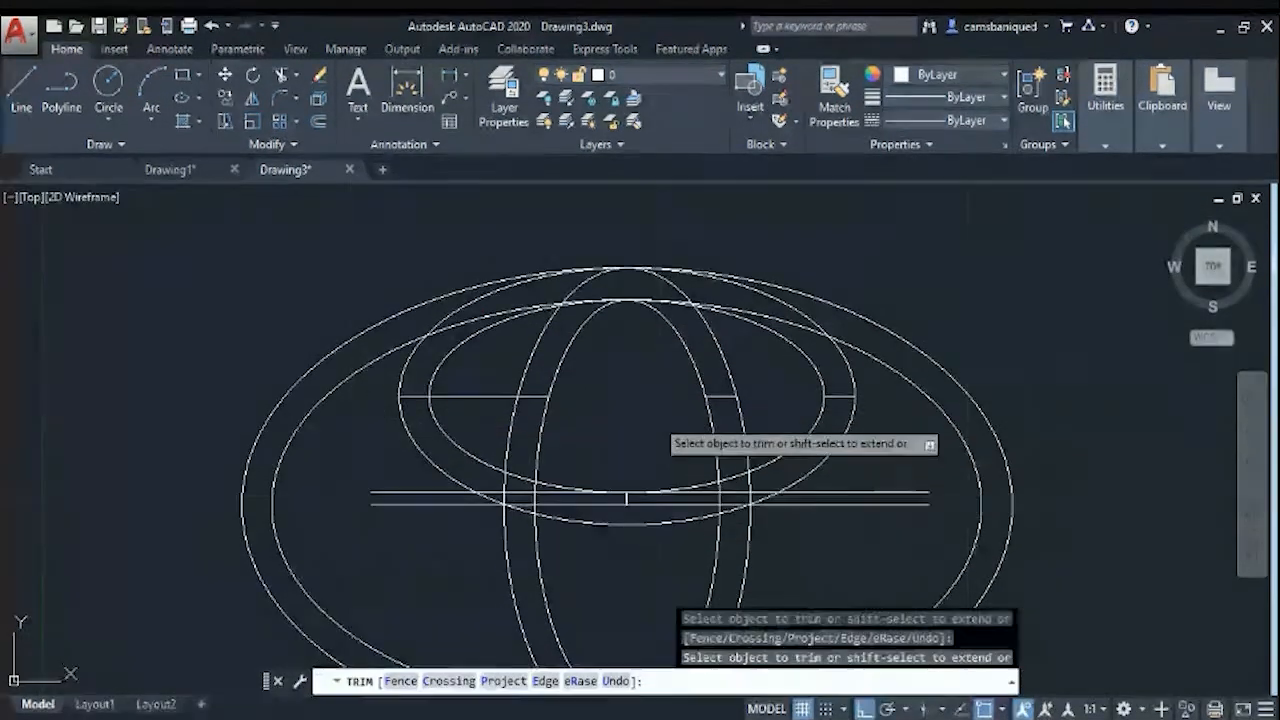
pyautogui.click(655, 416)
pyautogui.press('Escape')
pyautogui.press('Escape')
# Erase the leftover segments of the upper horizontal and vertical construction lines
pyautogui.click(460, 396)
pyautogui.rightClick(474, 397)
pyautogui.click(486, 364)
pyautogui.click(631, 505)
pyautogui.rightClick(631, 508)
pyautogui.click(638, 366)
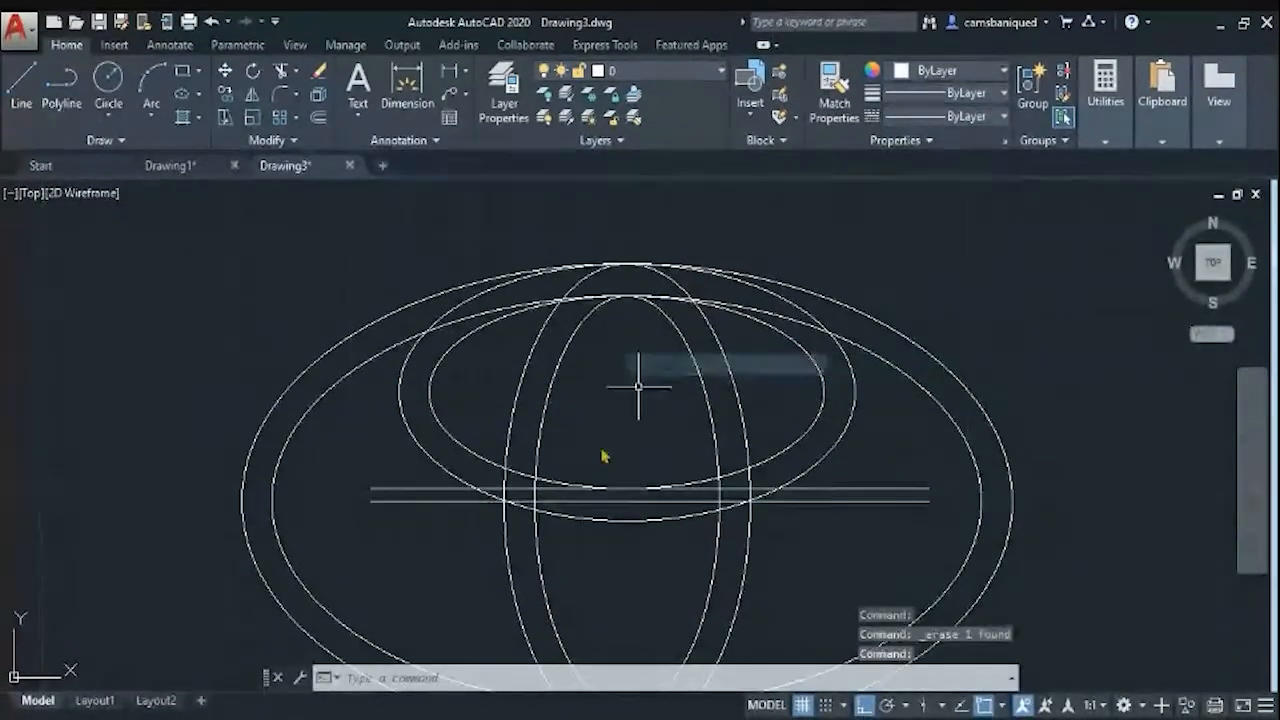
# Erase the two remaining long horizontal construction lines through the ellipses
pyautogui.click(598, 504)
pyautogui.rightClick(598, 504)
pyautogui.click(610, 366)
pyautogui.click(675, 502)
pyautogui.rightClick(675, 505)
pyautogui.click(687, 366)
pyautogui.click(820, 489)
pyautogui.rightClick(829, 463)
pyautogui.click(841, 366)
pyautogui.scroll(-2, 815, 490)
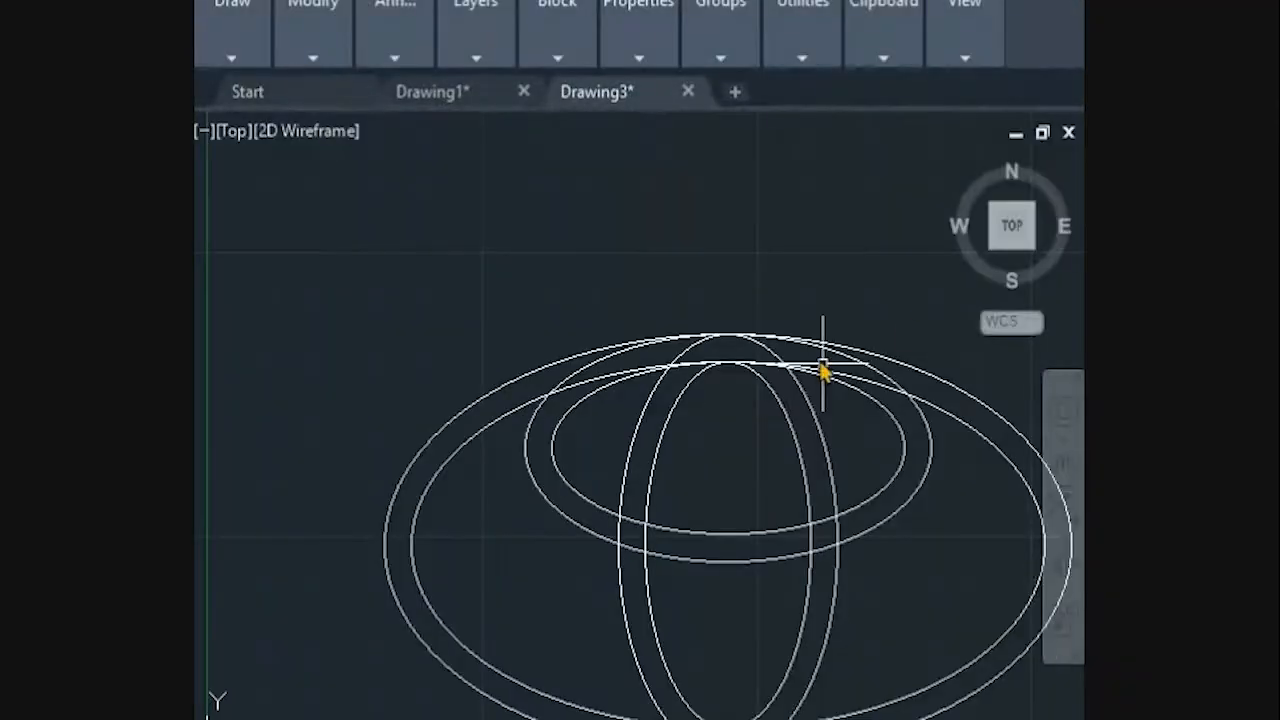
# Trim the overlapping ellipse arcs along the top of the logo so the upper bands merge
pyautogui.write('tr')
pyautogui.press('Return')
pyautogui.press('Return')
pyautogui.click(605, 377)
pyautogui.click(748, 364)
pyautogui.click(776, 363)
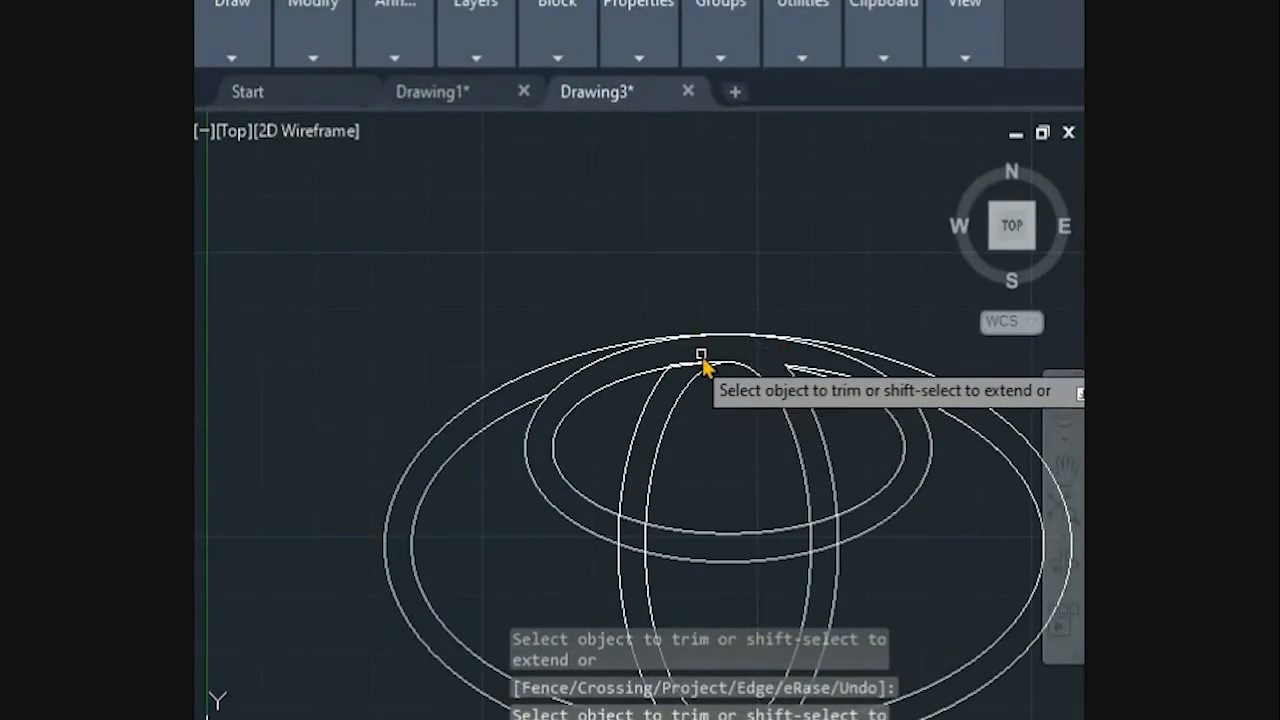
pyautogui.click(692, 351)
pyautogui.click(687, 365)
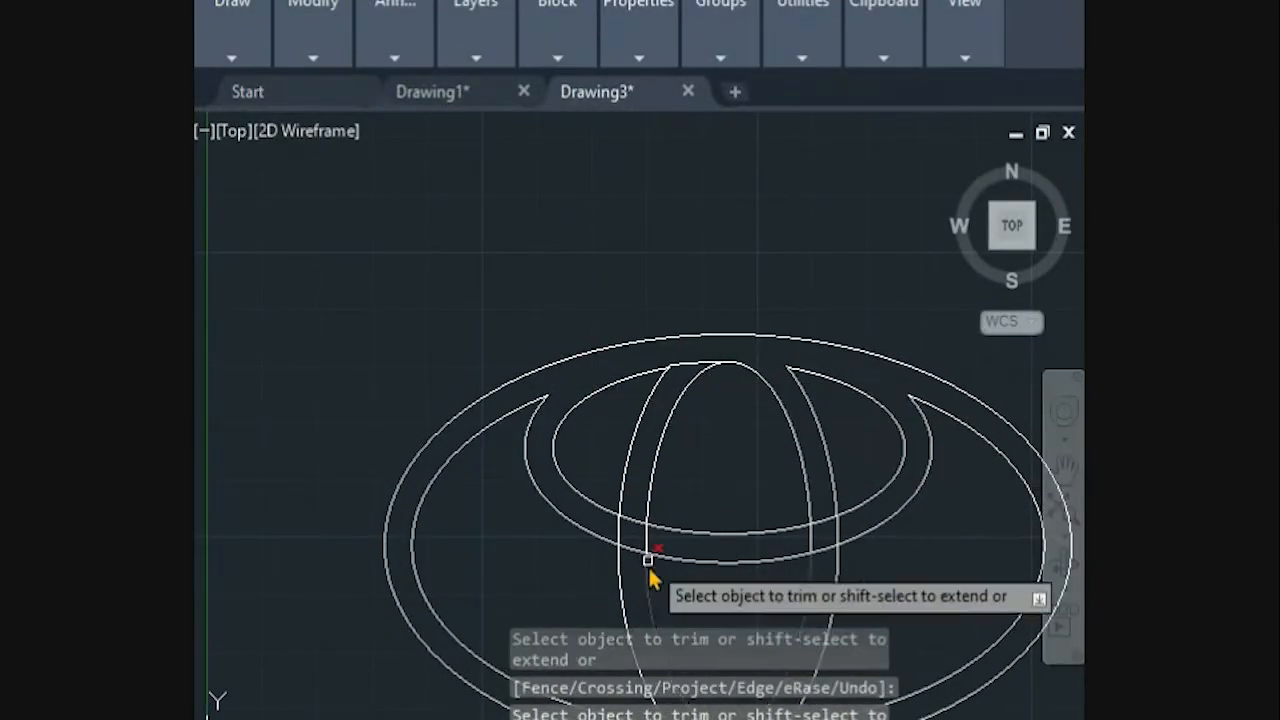
# Trim the arcs crossing the vertical ellipse's band and the overlapping arcs at the bottom of the logo
pyautogui.scroll(-2, 831, 574)
pyautogui.moveTo(864, 473); pyautogui.dragTo(710, 435, button='middle')
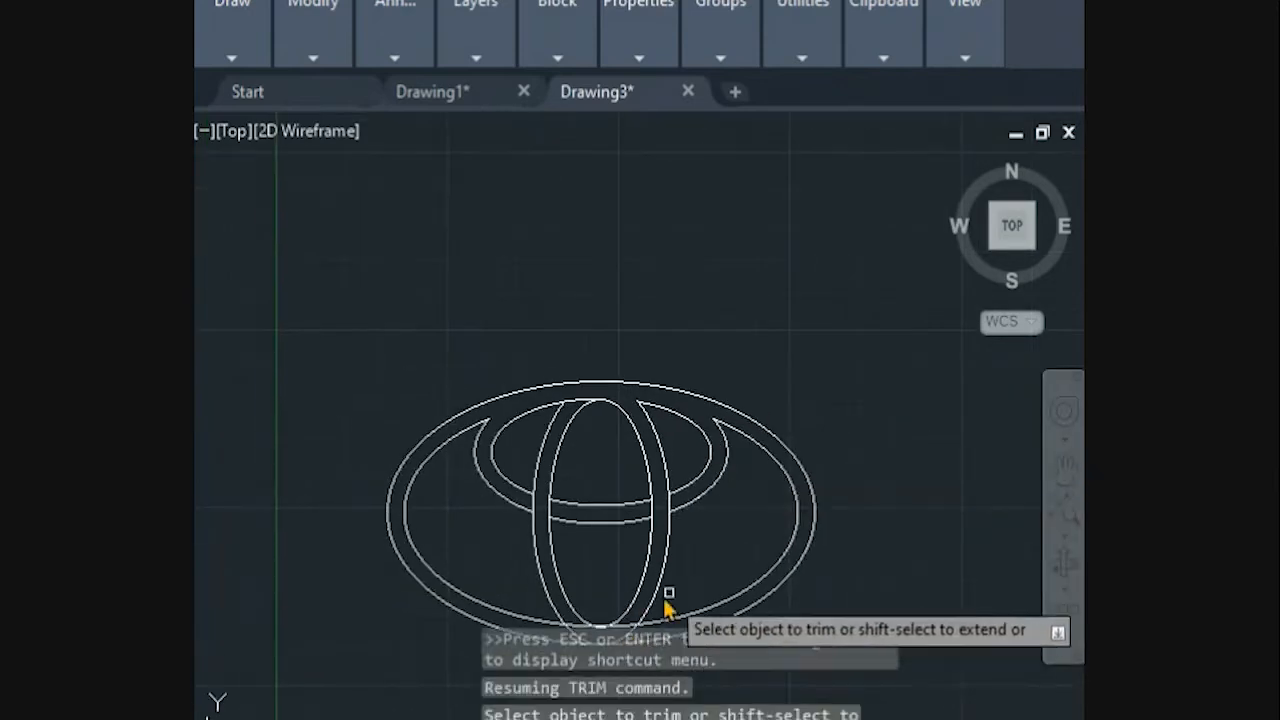
pyautogui.moveTo(844, 515); pyautogui.dragTo(789, 449, button='middle')
pyautogui.click(569, 567)
pyautogui.scroll(2, 716, 417)
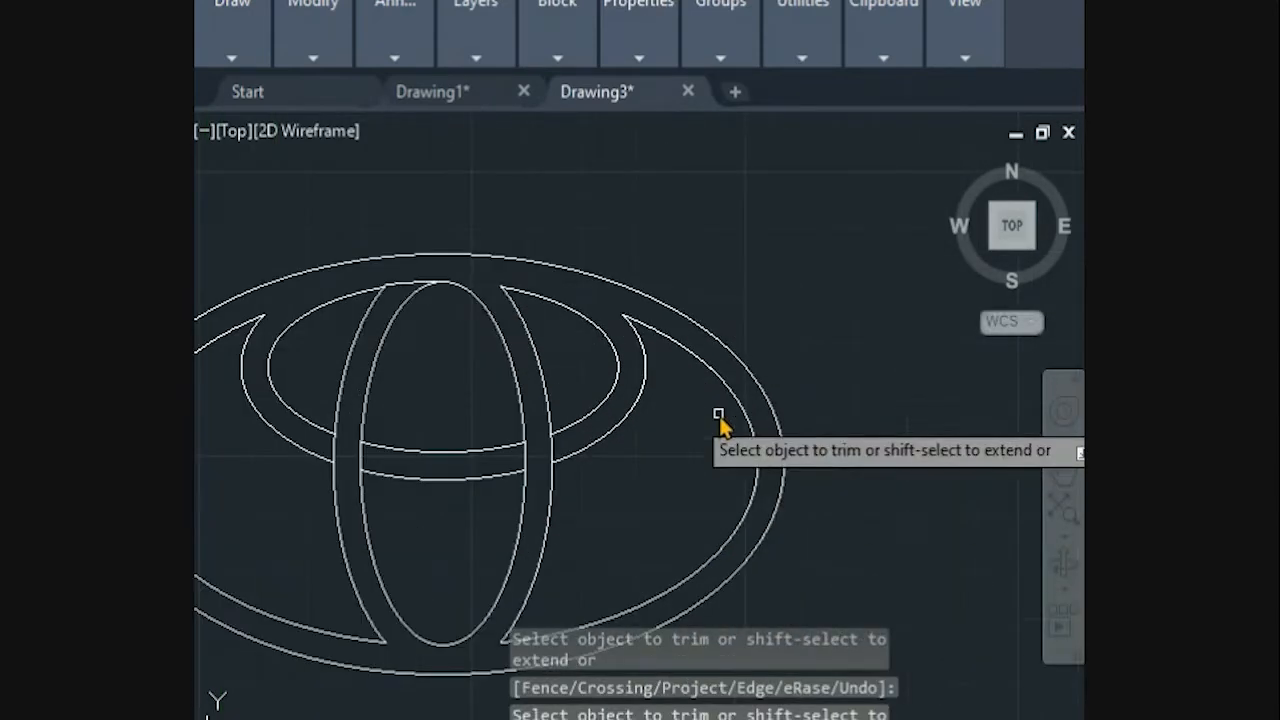
# Delete the leftover arc beside the top of the inner vertical ellipse
pyautogui.click(404, 283)
pyautogui.press('Escape')
pyautogui.click(413, 283)
pyautogui.press('Delete')
# Draw a center-based ellipse with half-axes of 109.5 and 68.5 in the empty area beside the finished logo
pyautogui.scroll(-2, 734, 304)
pyautogui.moveTo(1080, 360); pyautogui.dragTo(541, 449, button='middle')
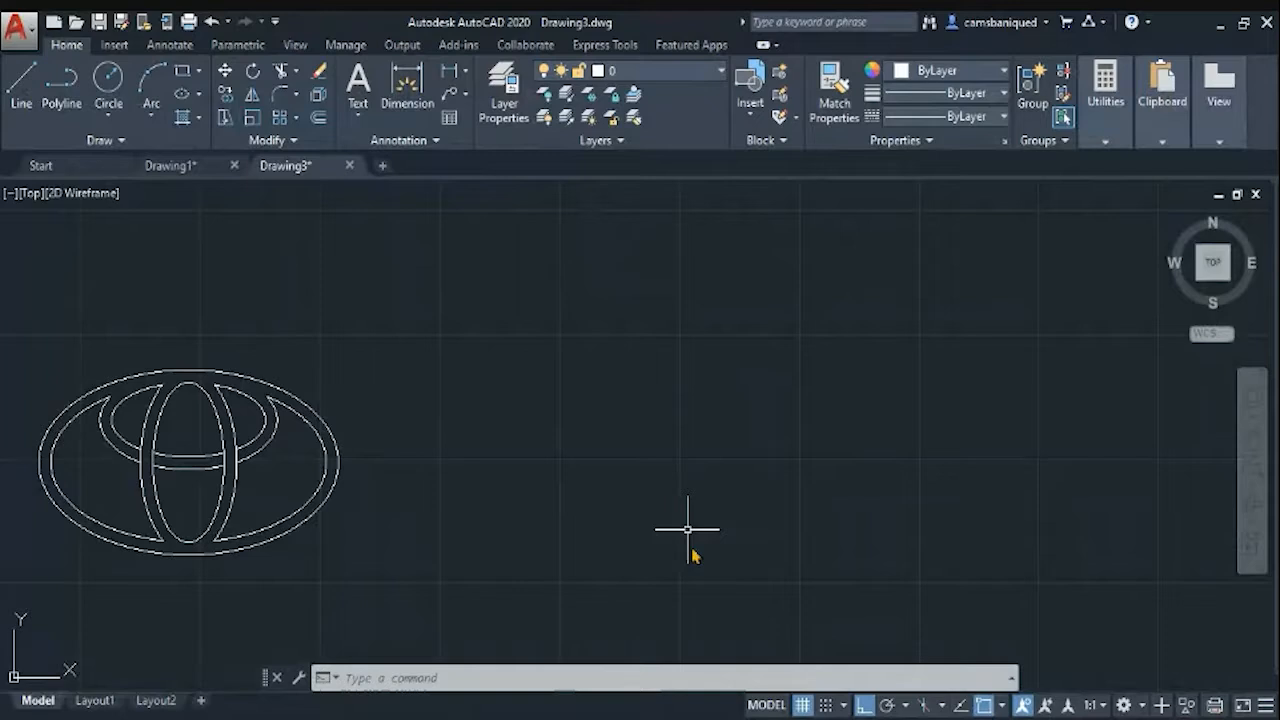
pyautogui.write('el')
pyautogui.press('Return')
pyautogui.write('c')
pyautogui.press('Return')
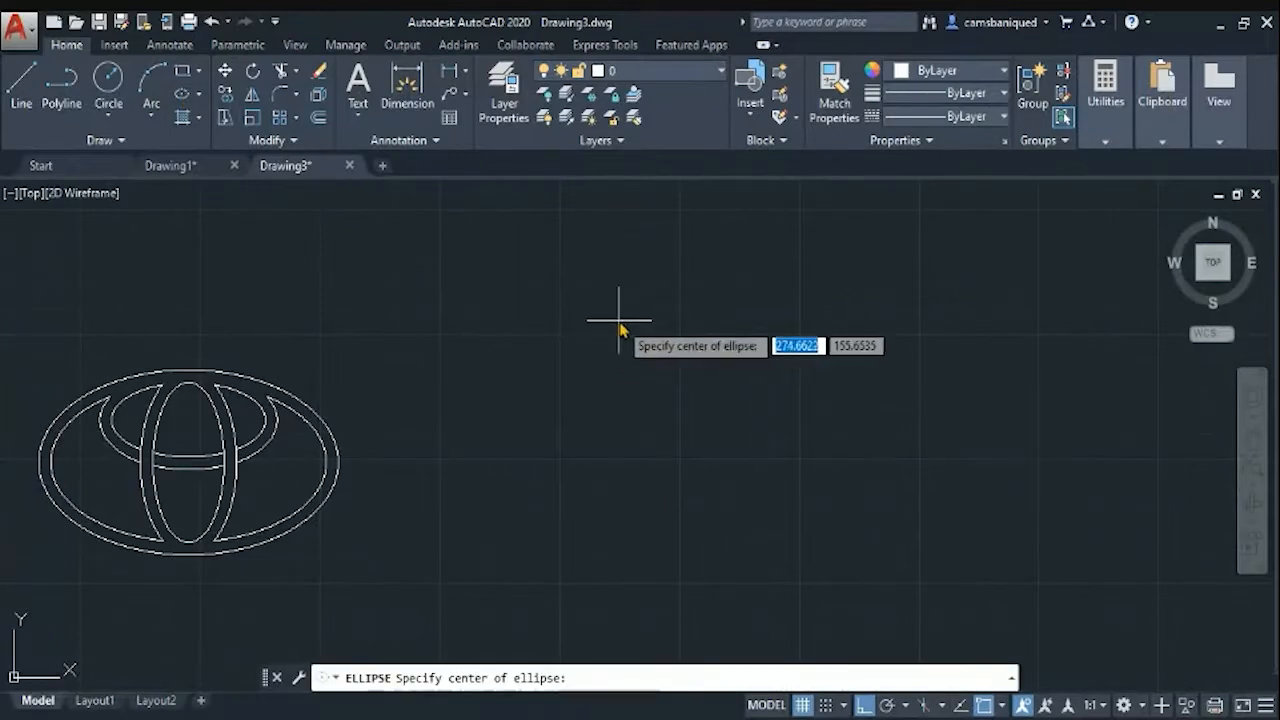
pyautogui.click(684, 463)
pyautogui.write('109.5')
pyautogui.press('Return')
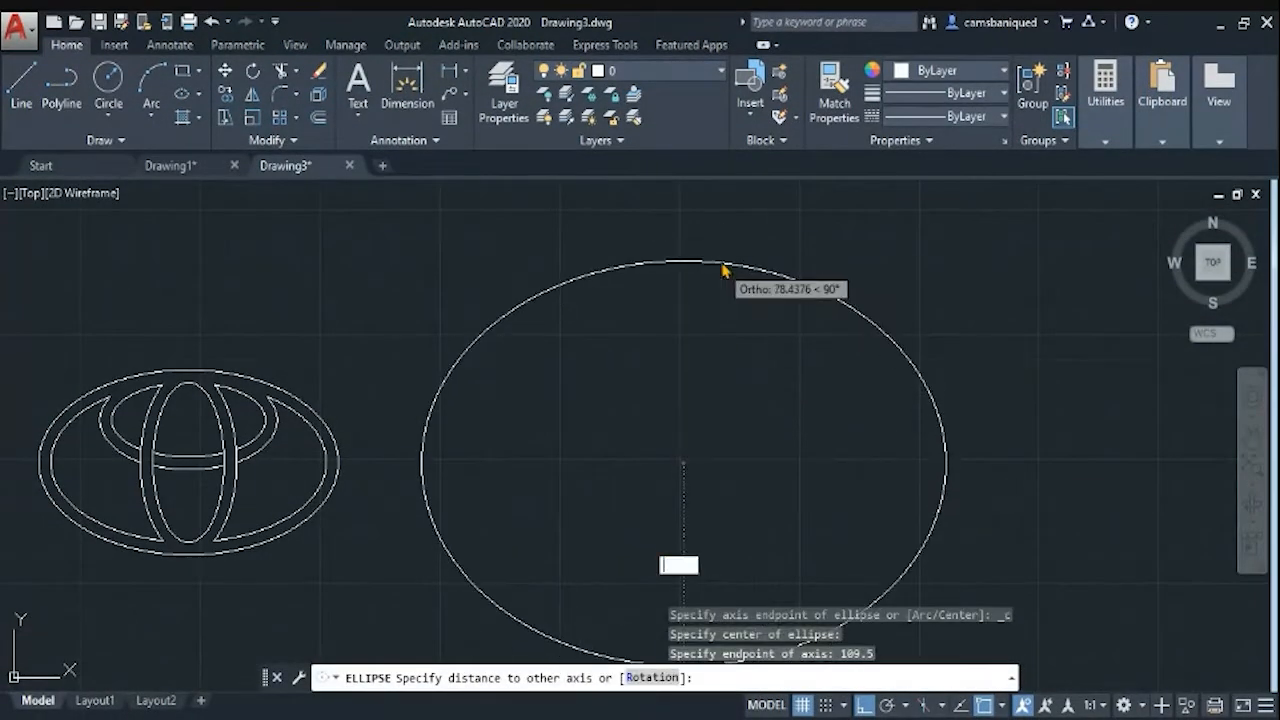
pyautogui.write('68.5')
pyautogui.press('Return')
# Draw a concentric ellipse inside the new one with vertical half-axis 62.6 and horizontal half-axis 103.5
pyautogui.click(182, 94)
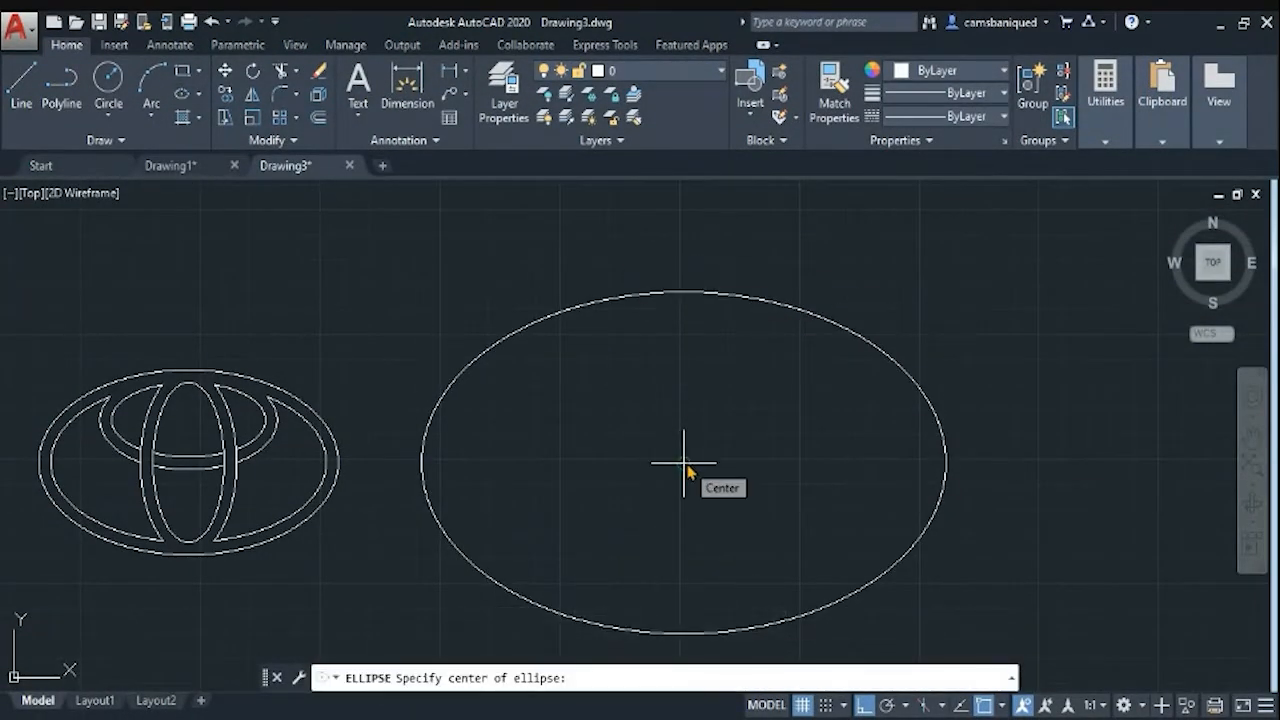
pyautogui.click(684, 463)
pyautogui.write('62.6')
pyautogui.press('Return')
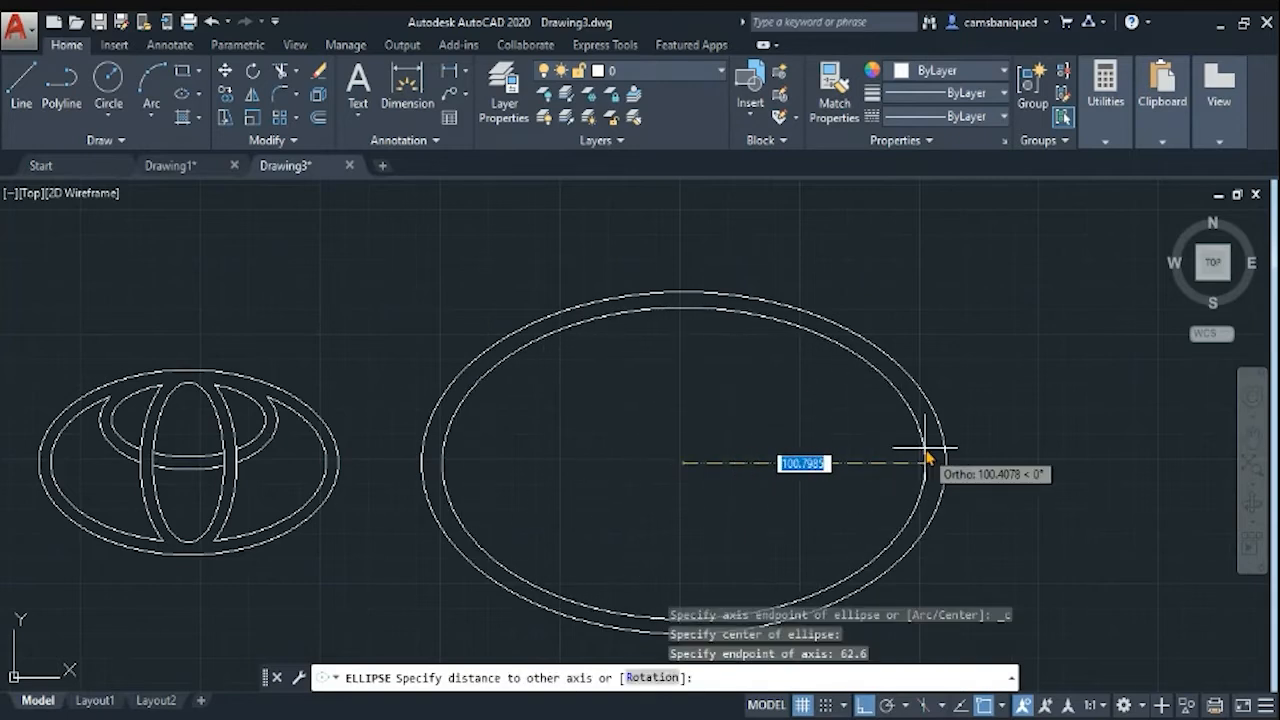
pyautogui.write('103.6')
pyautogui.press('Return')
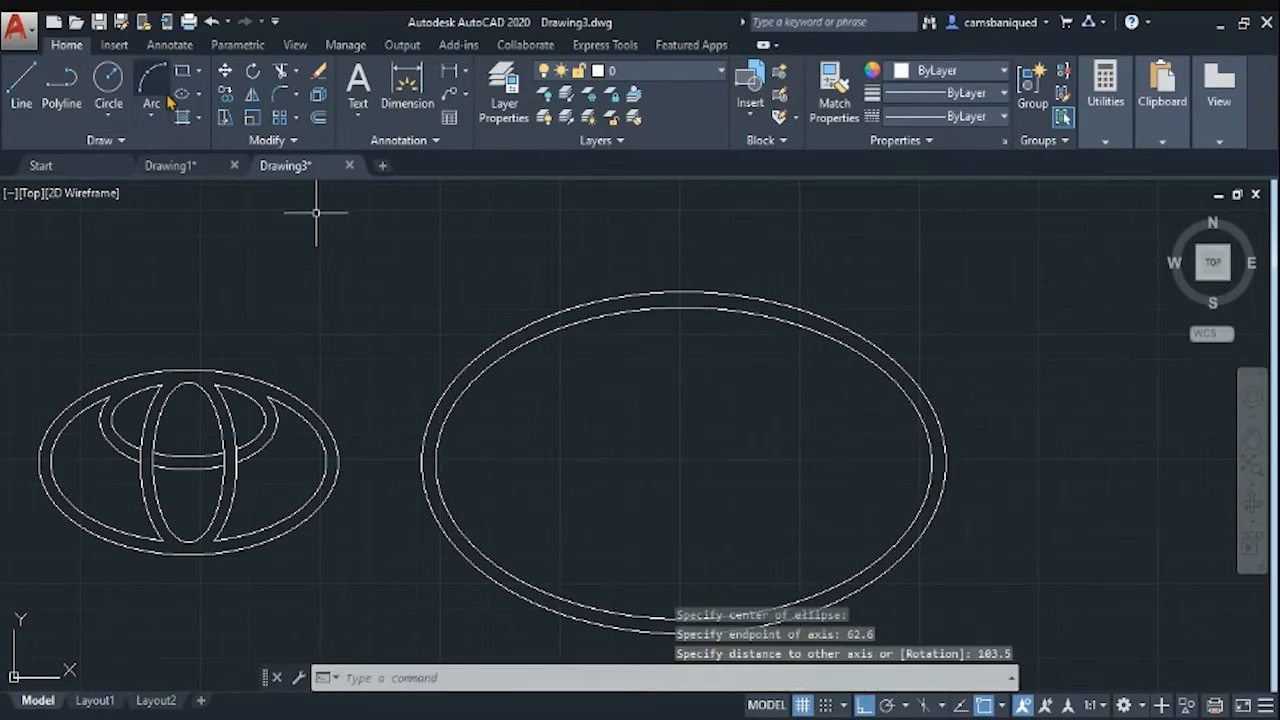
# Draw a third concentric ellipse with vertical half-axis 52.9 and horizontal half-axis 93.8
pyautogui.click(182, 94)
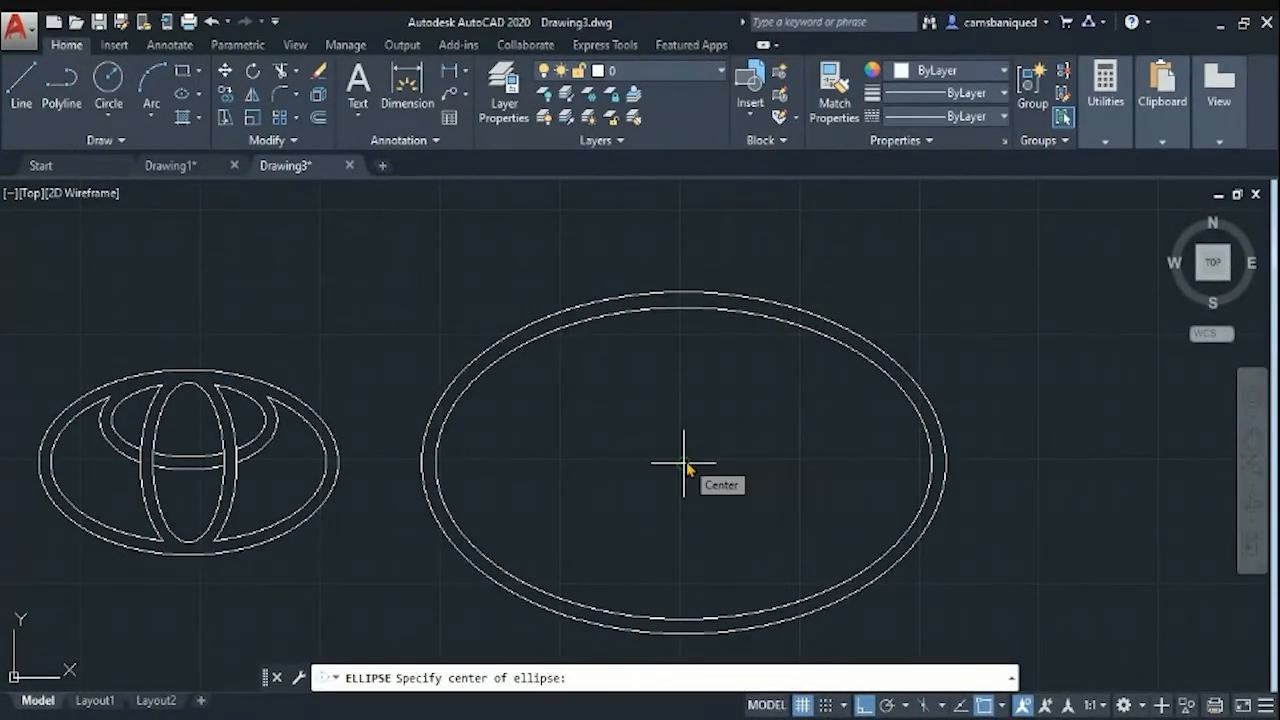
pyautogui.click(683, 467)
pyautogui.write('52.9')
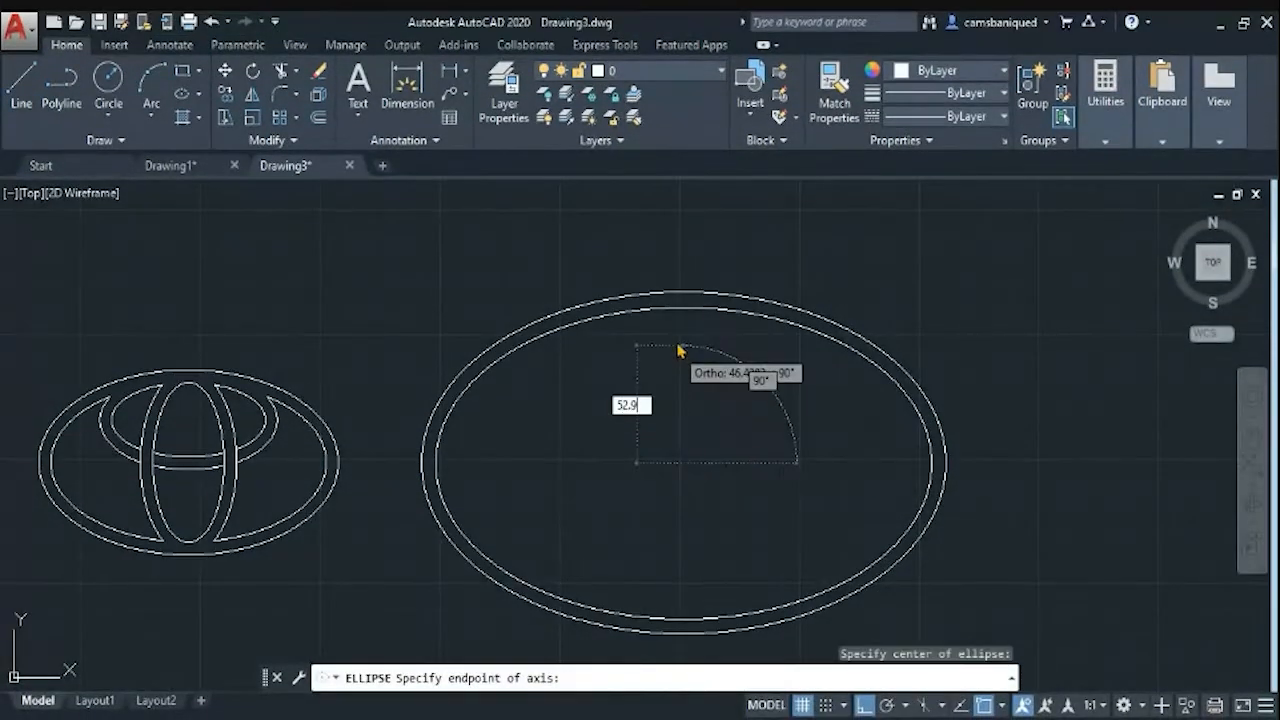
pyautogui.press('Return')
pyautogui.write('93.8')
pyautogui.press('Return')
# Draw a vertical line 100 long upward from the common center of the three ellipses
pyautogui.write('l')
pyautogui.press('Return')
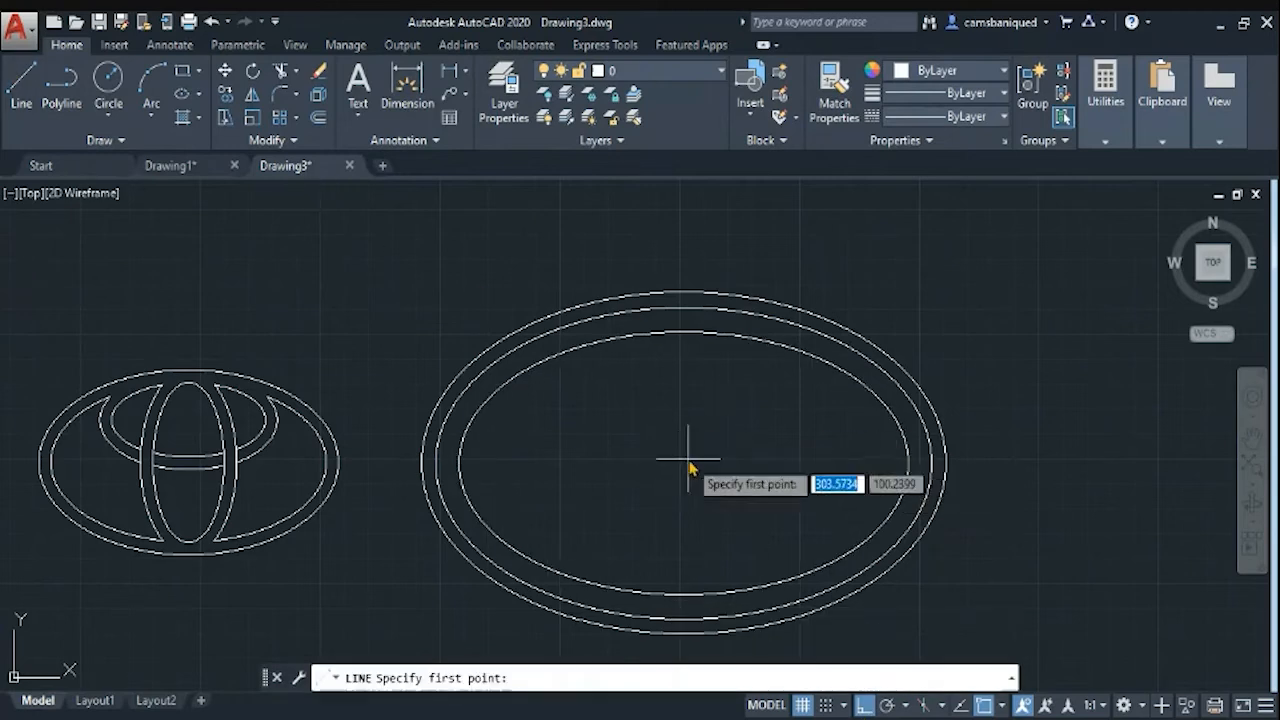
pyautogui.click(683, 463)
pyautogui.write('100')
pyautogui.press('Return')
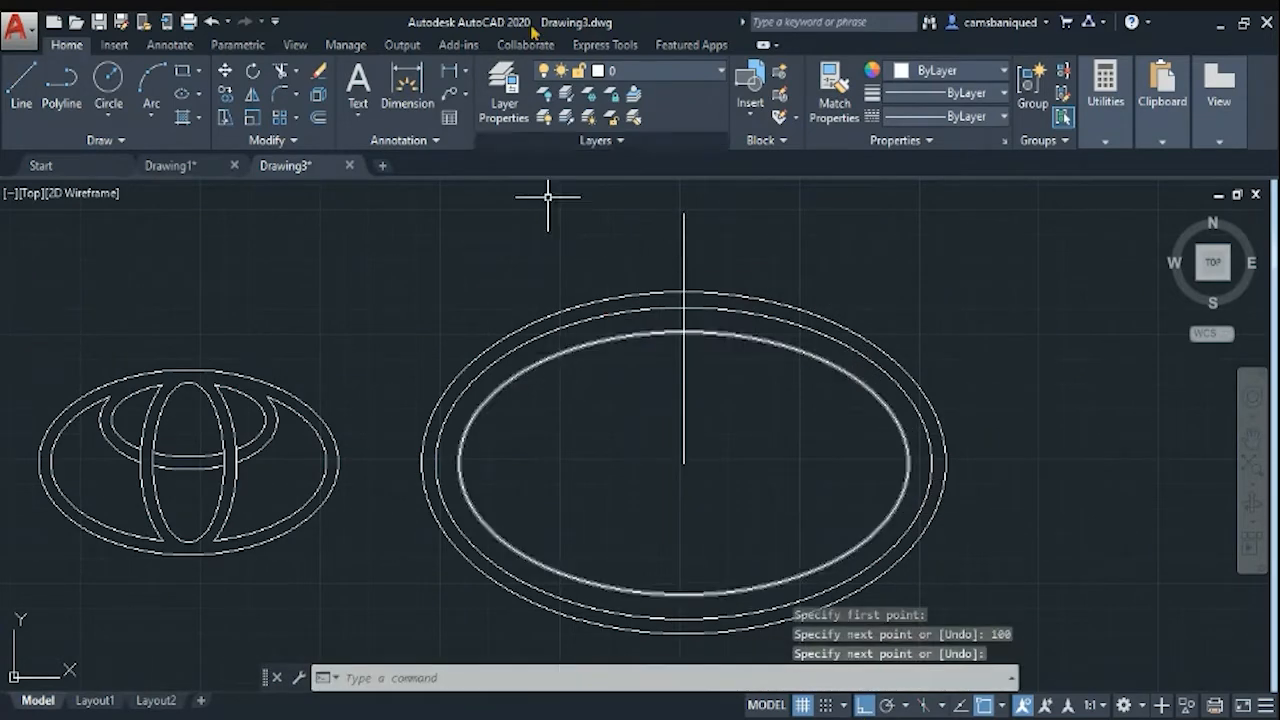
pyautogui.press('Return')
# Lengthen the vertical line downward past the ellipses so that its midpoint lies at their center
pyautogui.click(684, 455)
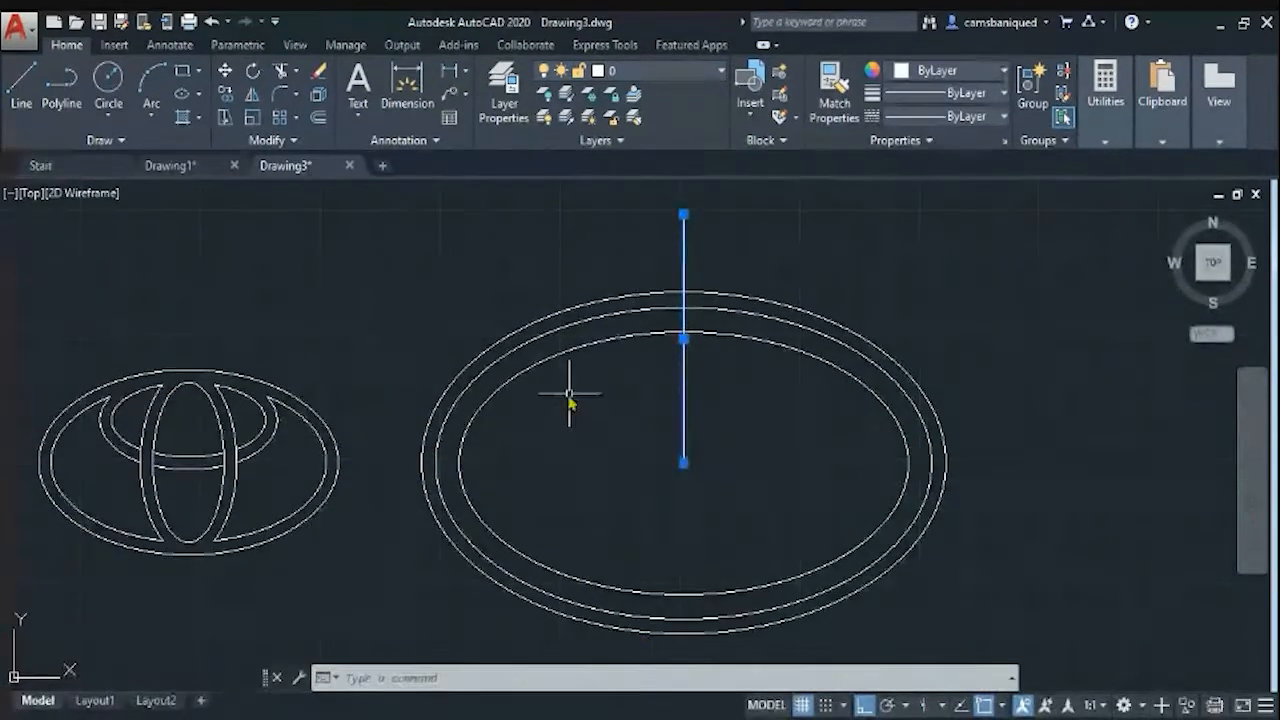
pyautogui.click(683, 467)
pyautogui.scroll(1, 516, 494)
pyautogui.scroll(-1, 869, 456)
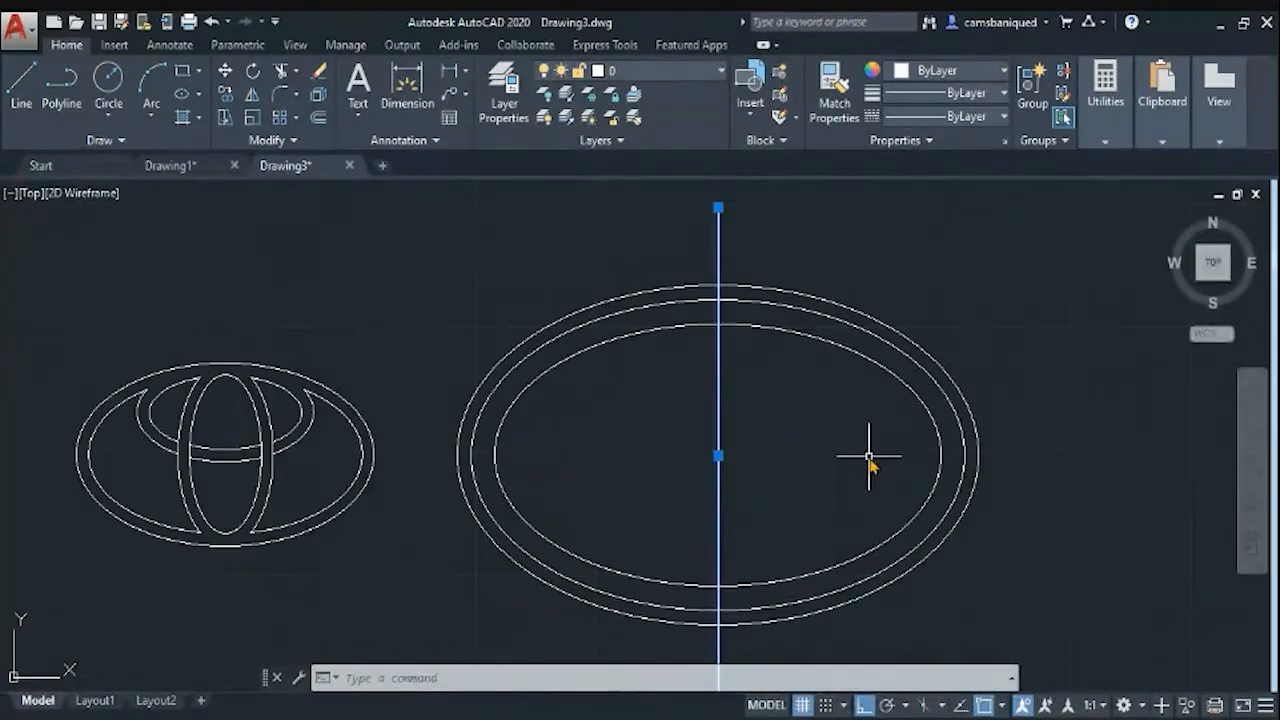
# Offset the vertical center line of the three large ellipses 6.15 to the right
pyautogui.write('o')
pyautogui.press('Return')
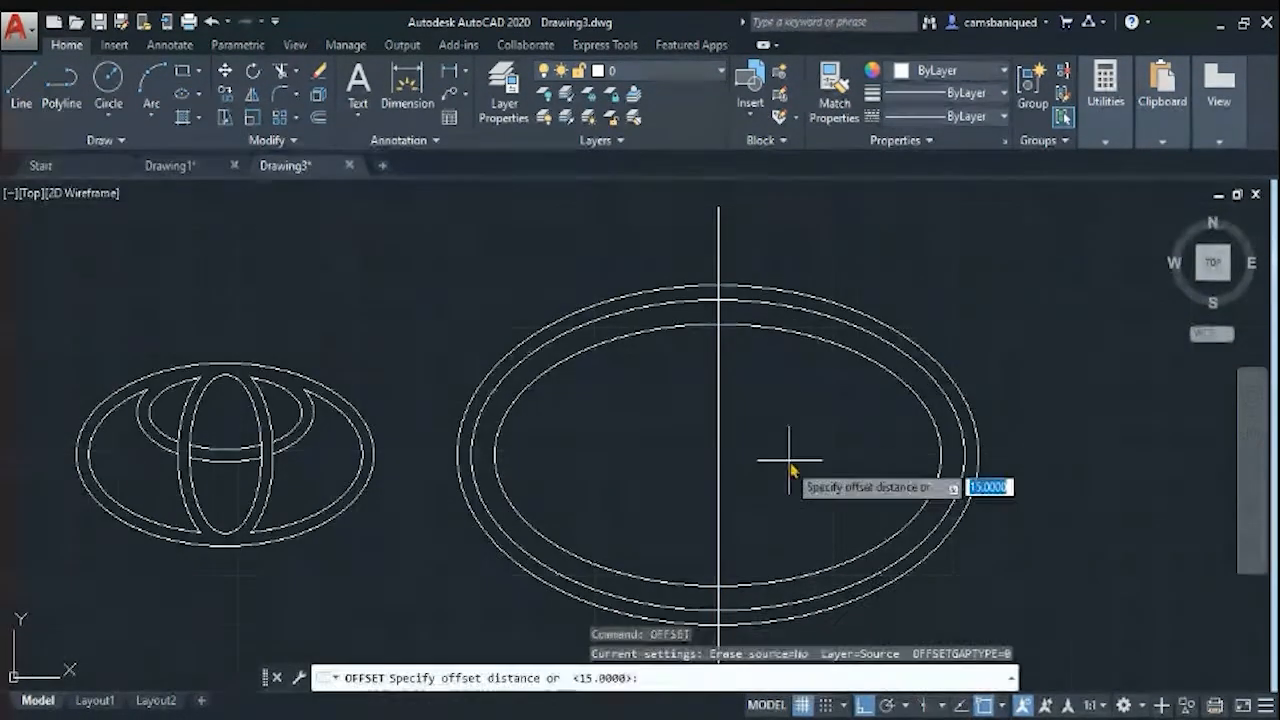
pyautogui.press('Return')
pyautogui.click(718, 403)
pyautogui.click(724, 404)
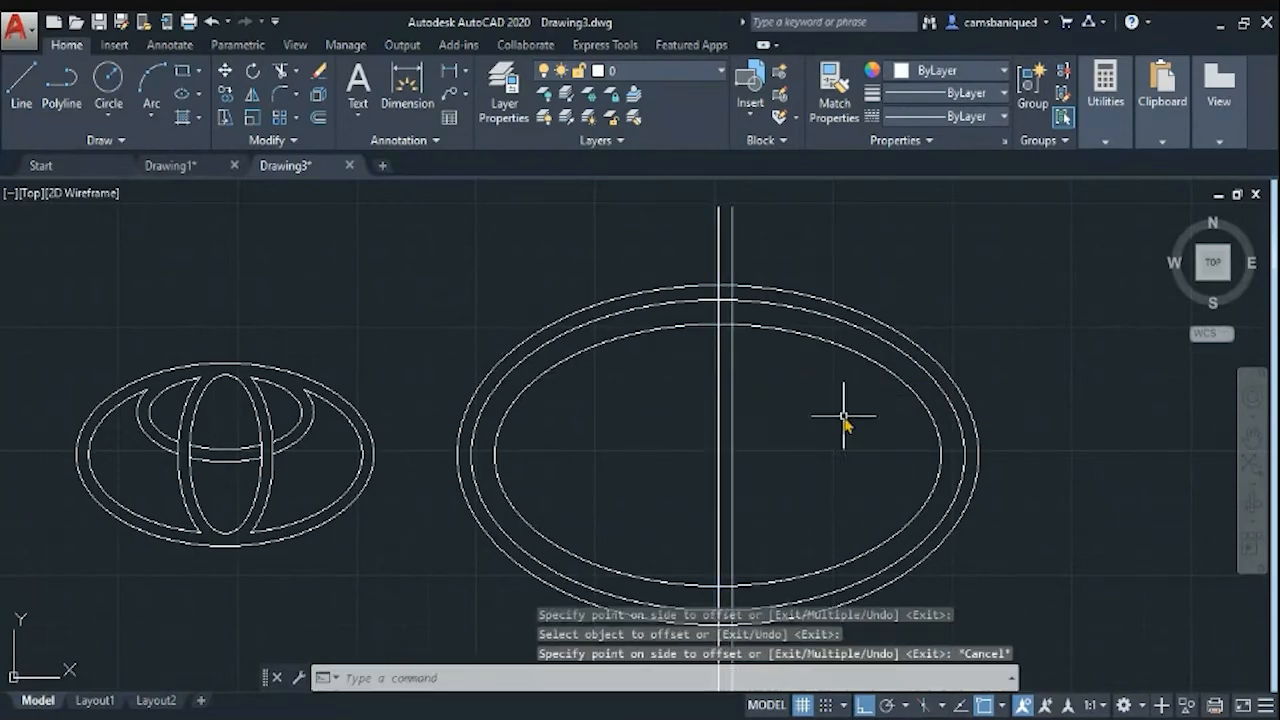
# Draw a horizontal line 150 long to the right from the common center of the large ellipses
pyautogui.click(718, 456)
pyautogui.write('150')
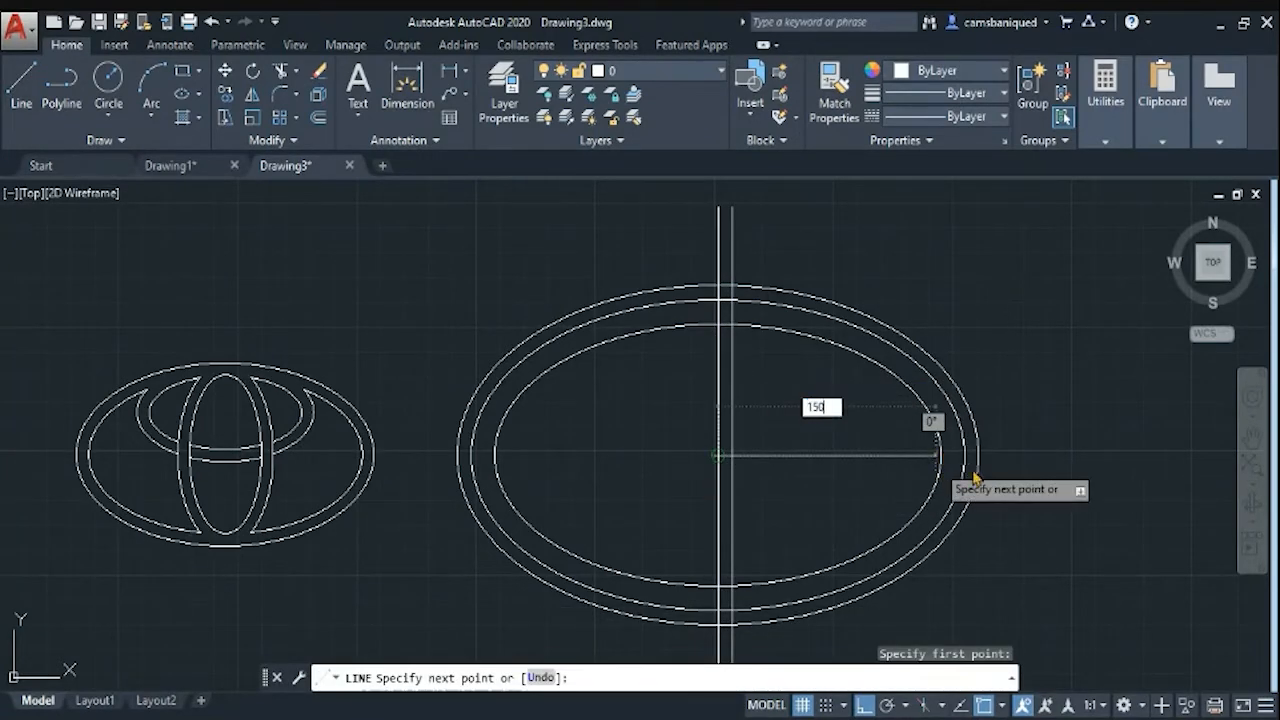
pyautogui.press('Return')
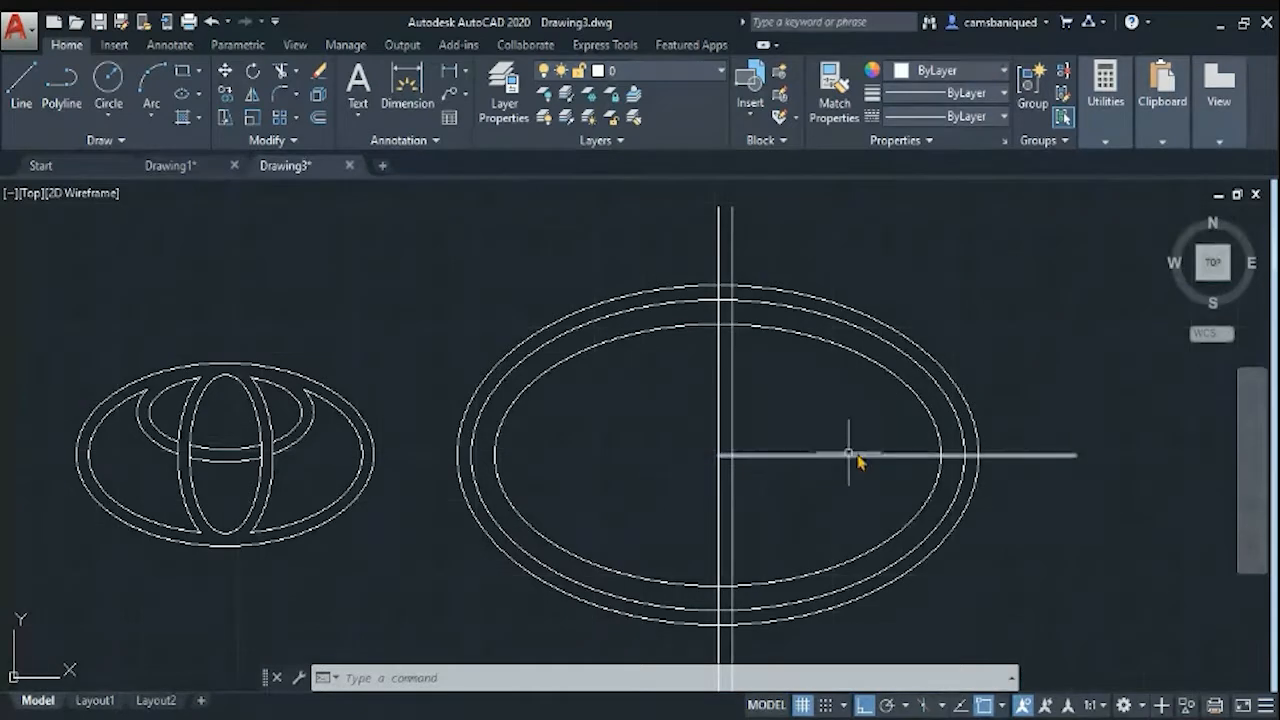
# Offset the horizontal center line 43.5 upward
pyautogui.write('o')
pyautogui.press('Return')
pyautogui.write('4')
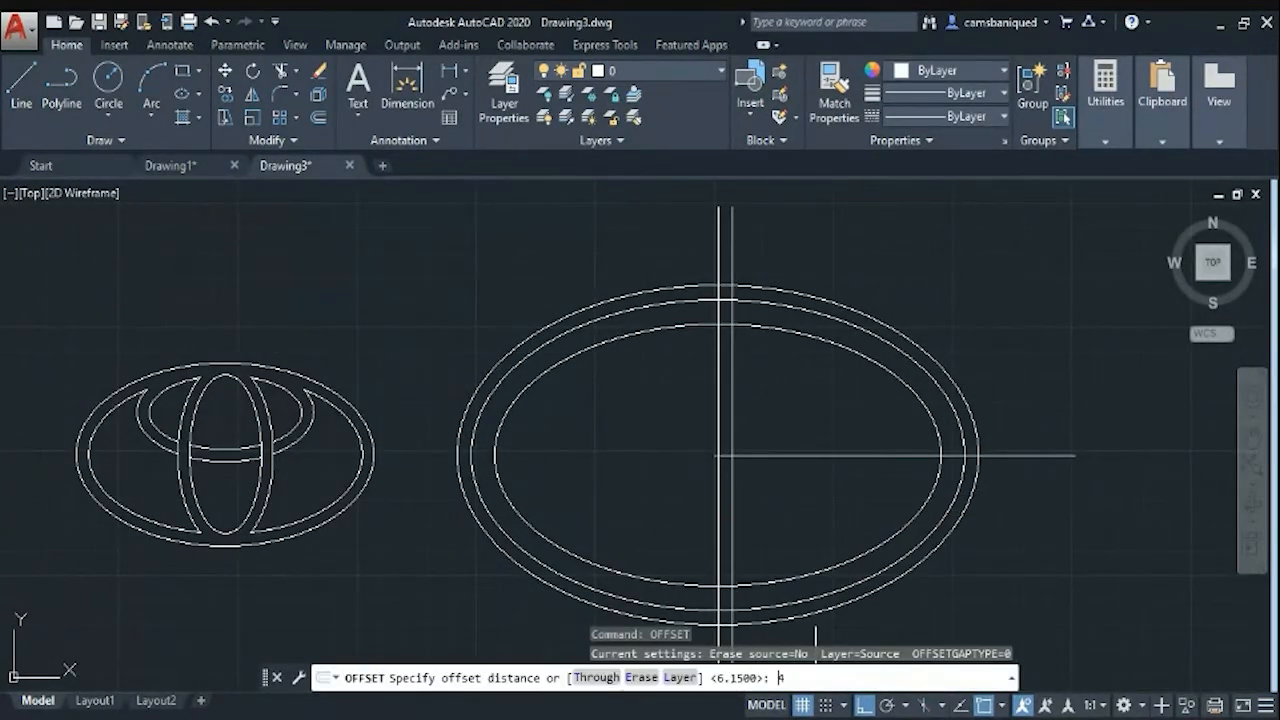
pyautogui.write('5.5')
pyautogui.press('Return')
pyautogui.click(835, 456)
pyautogui.click(777, 258)
pyautogui.click(777, 456)
pyautogui.press('Escape')
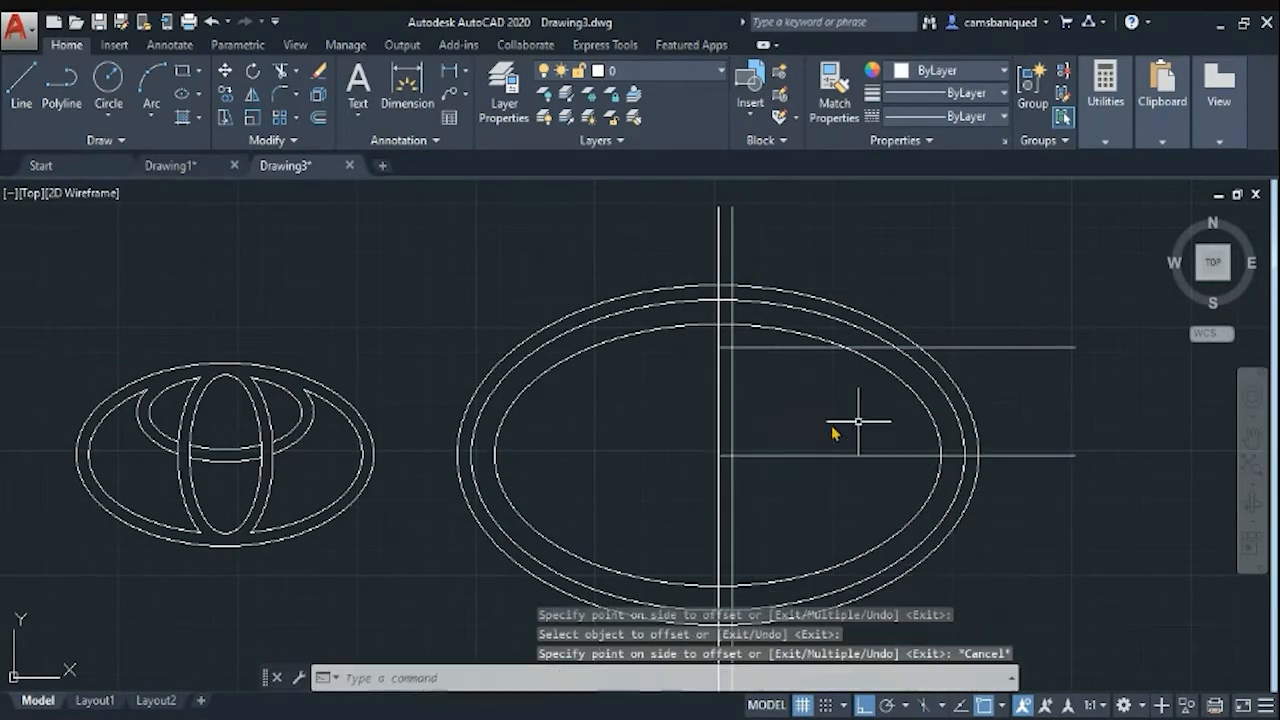
# Offset the horizontal center line 30.5 upward to add a second, lower guide line
pyautogui.write('offset')
pyautogui.press('Return')
pyautogui.write('30.5')
pyautogui.press('Return')
pyautogui.click(822, 456)
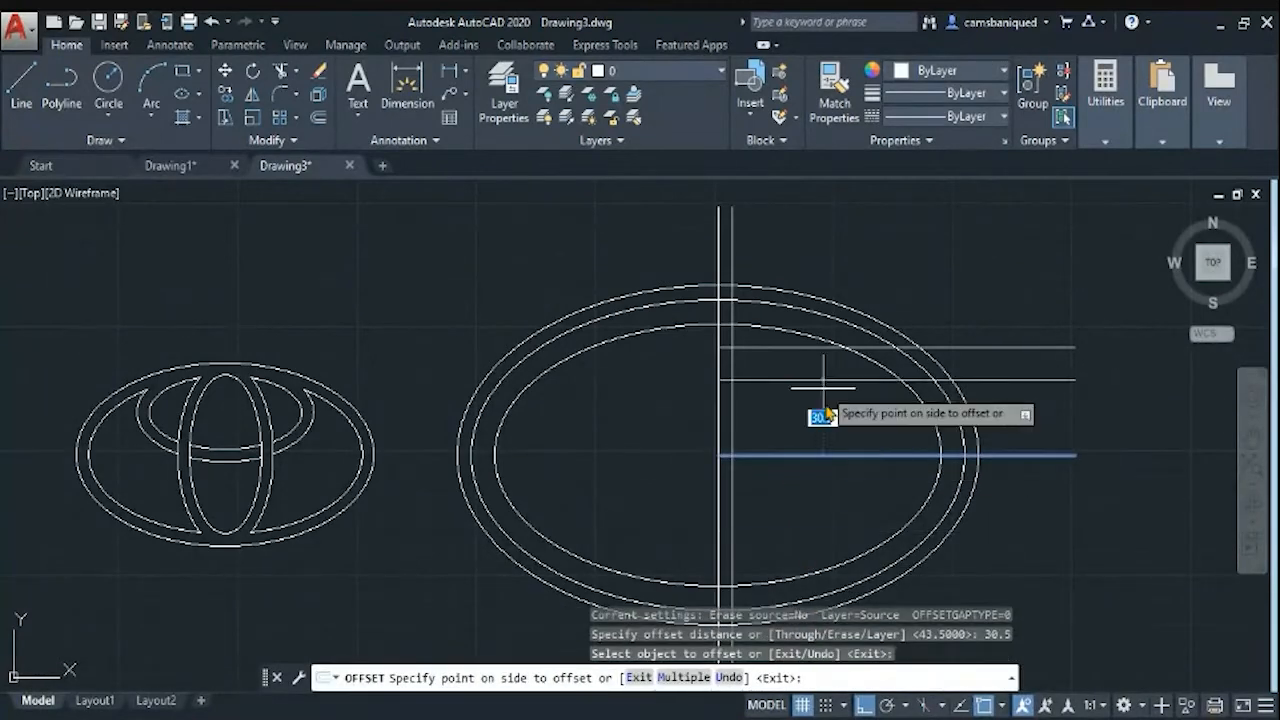
pyautogui.click(826, 410)
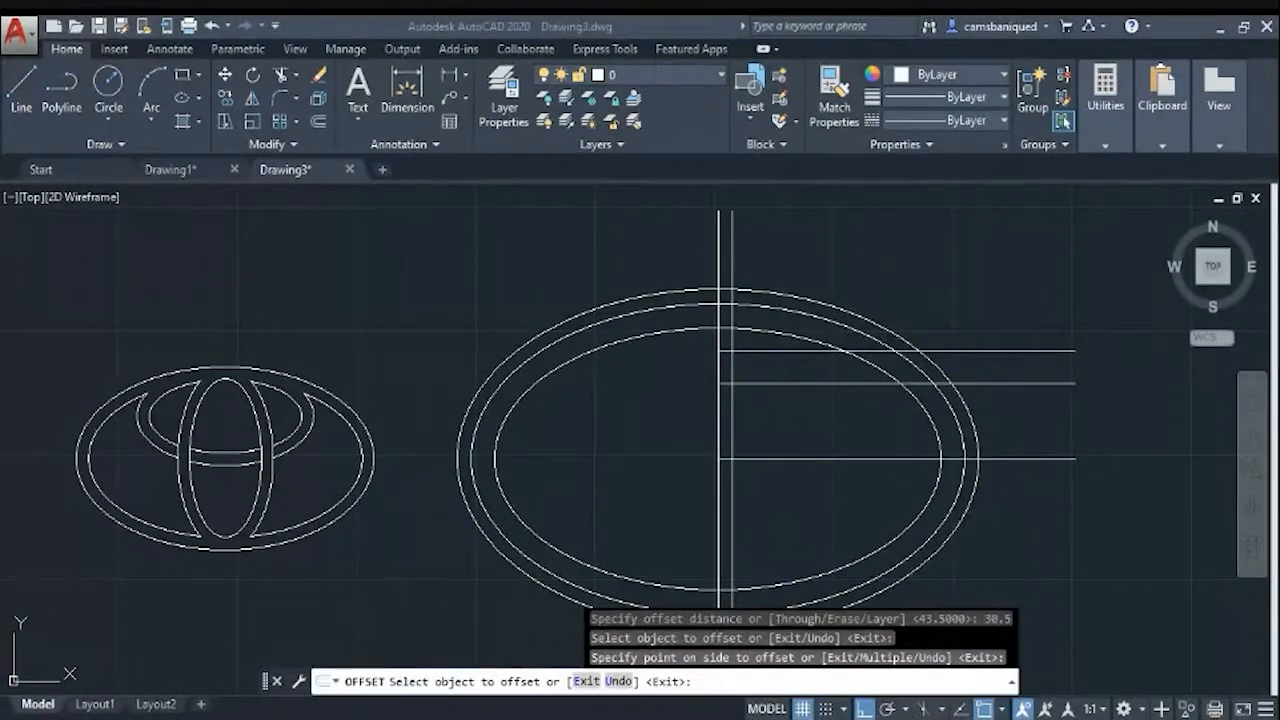
pyautogui.press('Escape')
pyautogui.click(724, 383)
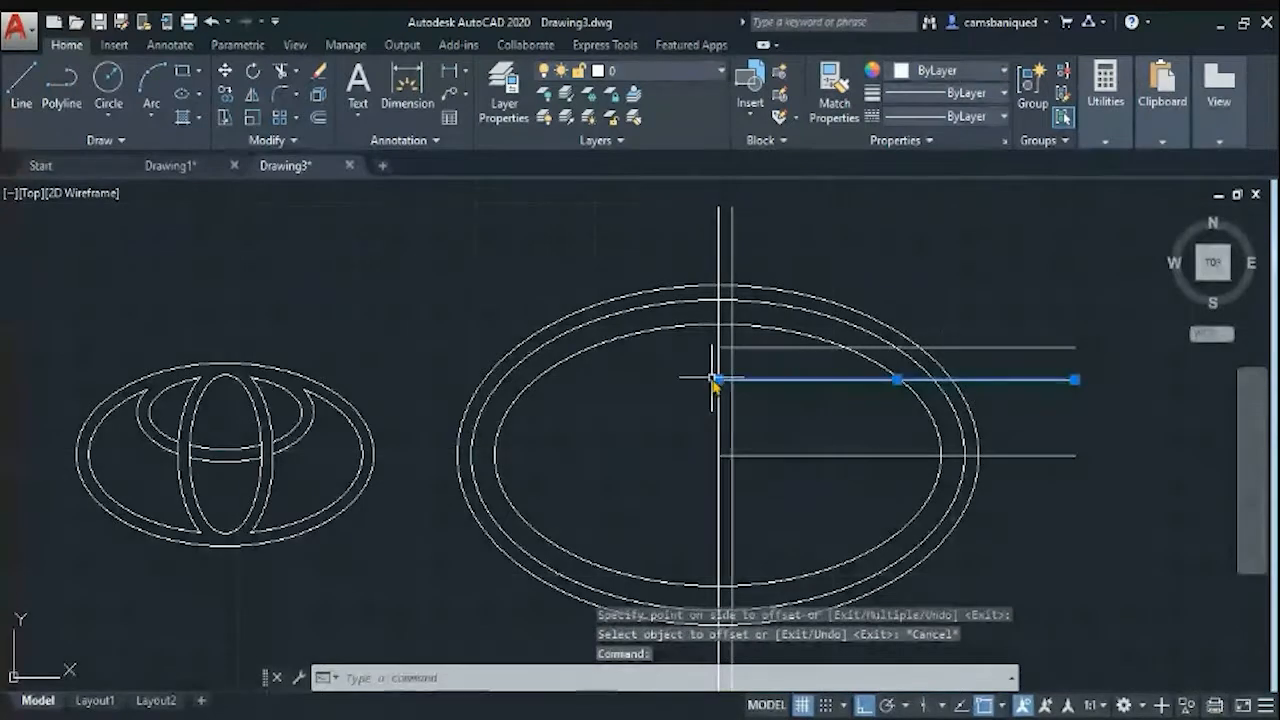
pyautogui.click(719, 383)
pyautogui.press('Return')
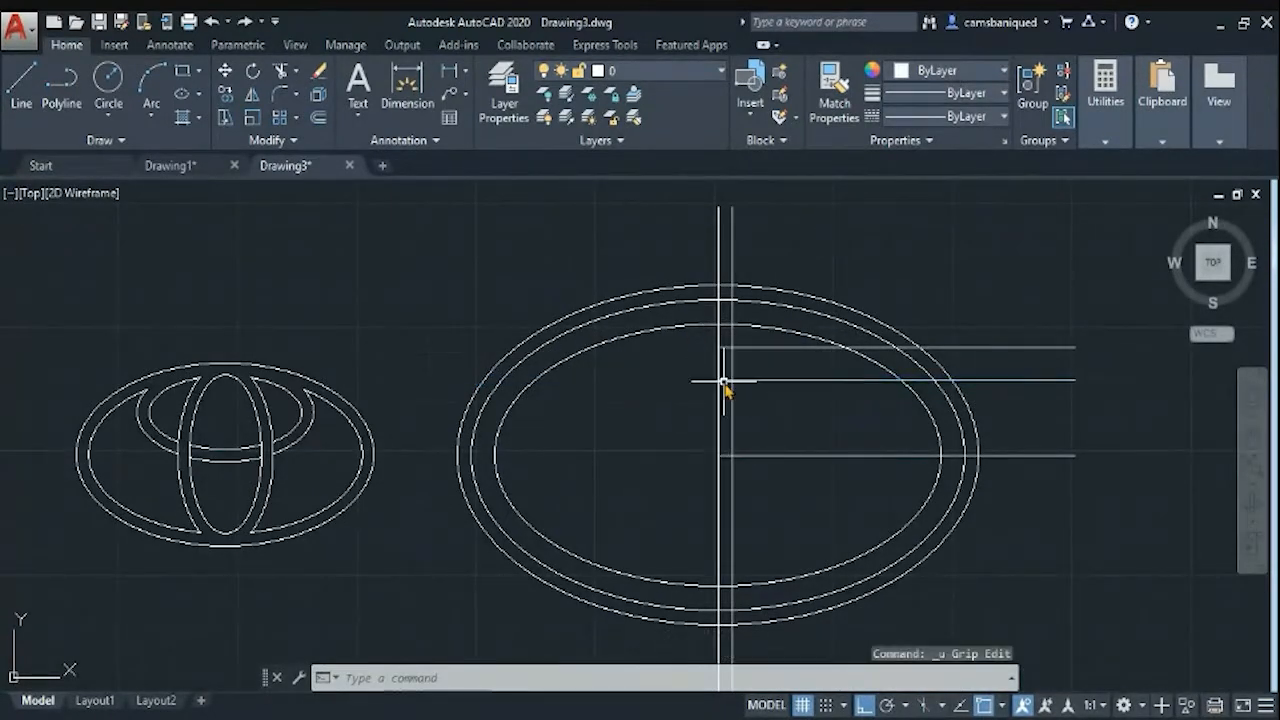
pyautogui.click(723, 380)
pyautogui.click(718, 380)
pyautogui.write('@100')
pyautogui.press('Return')
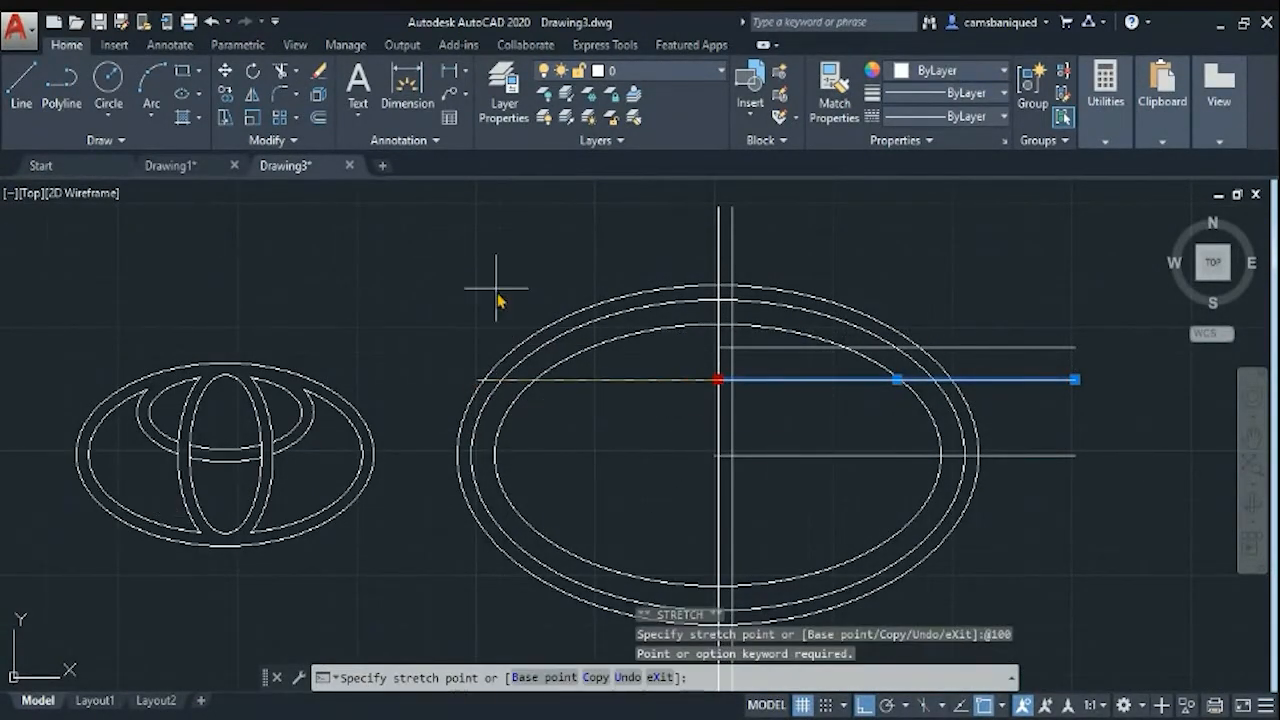
pyautogui.press('Escape')
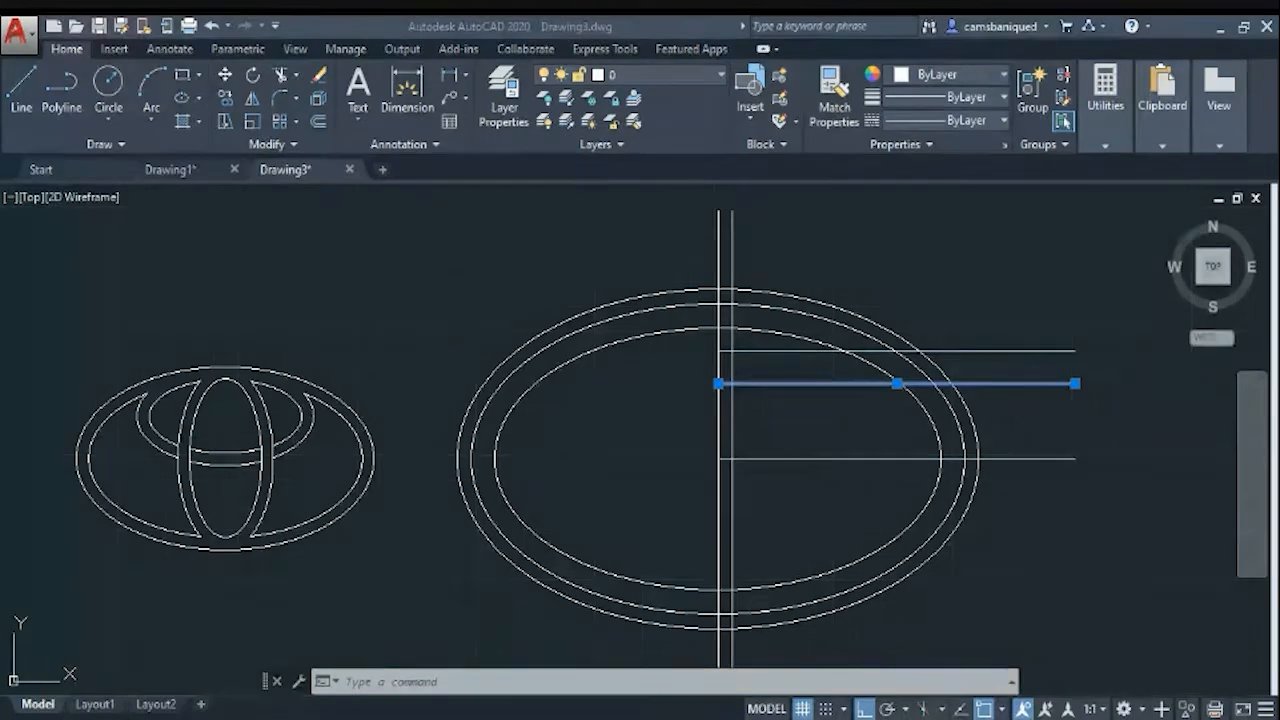
# Draw a line 100 long at 56° from the point where the lower horizontal guide meets the vertical center line
pyautogui.click(24, 88)
pyautogui.click(718, 380)
pyautogui.write('@1')
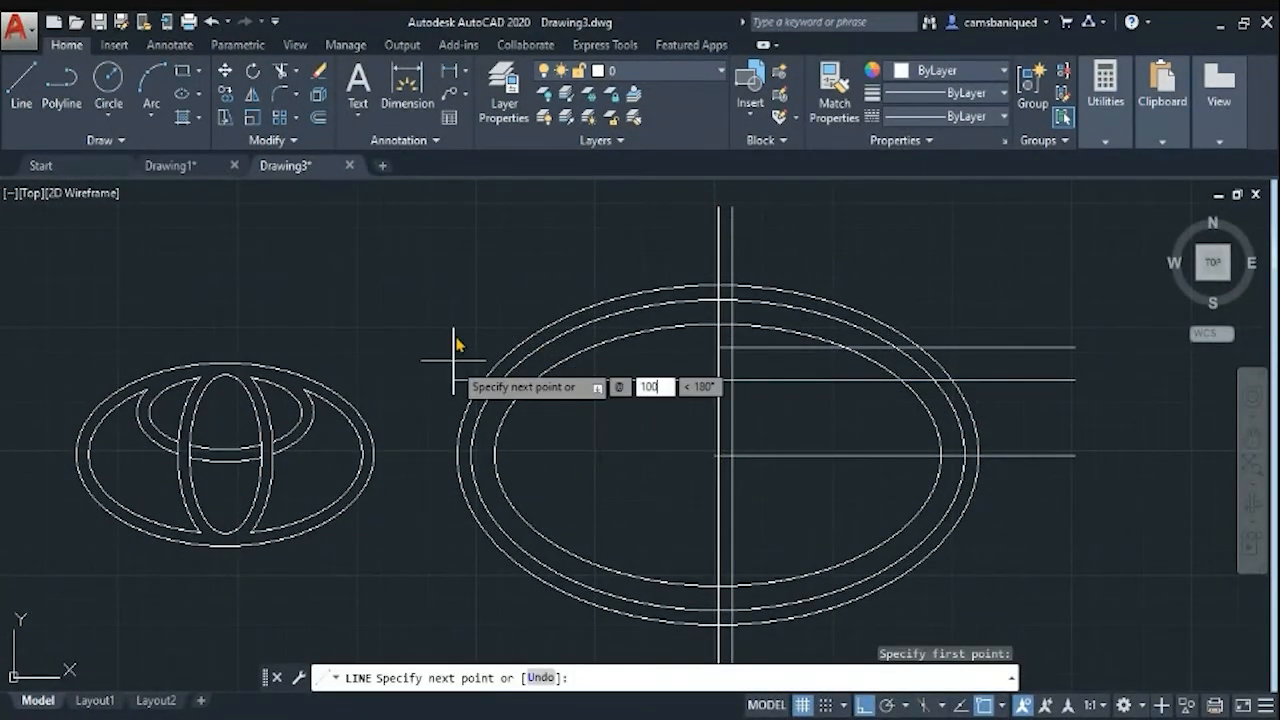
pyautogui.write('00')
pyautogui.press('Tab')
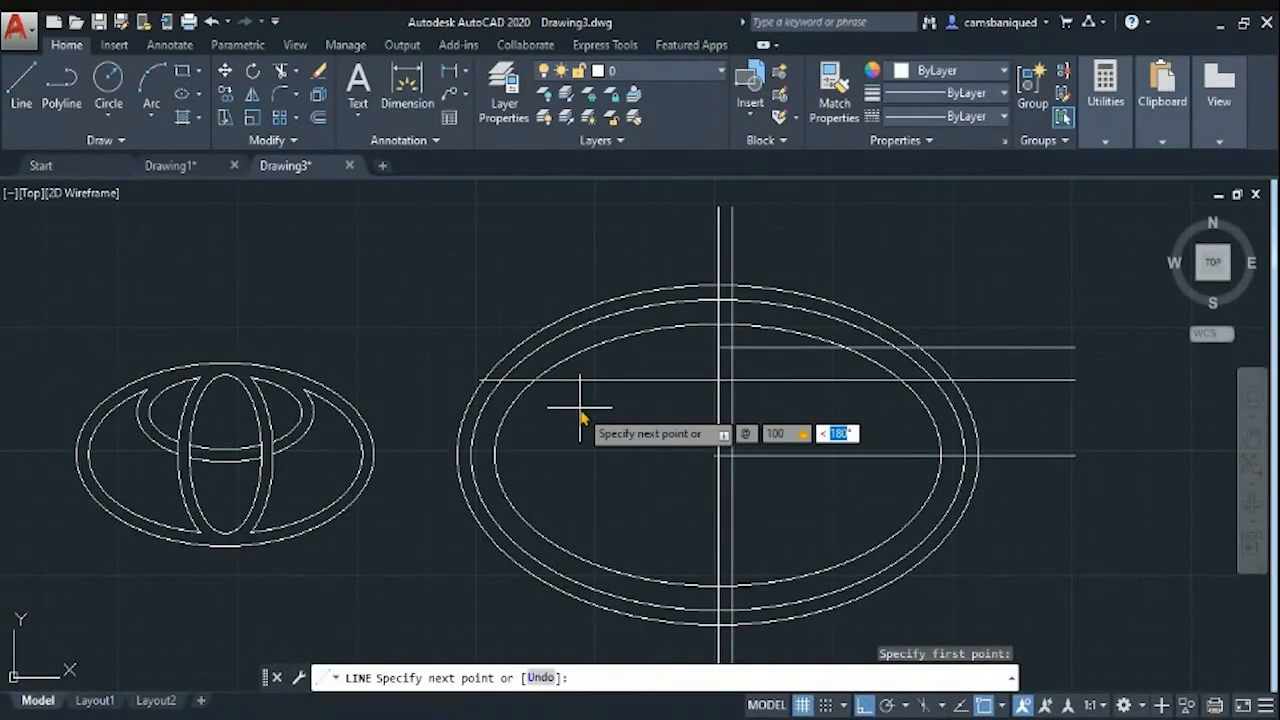
pyautogui.write('56')
pyautogui.press('Return')
pyautogui.press('Return')
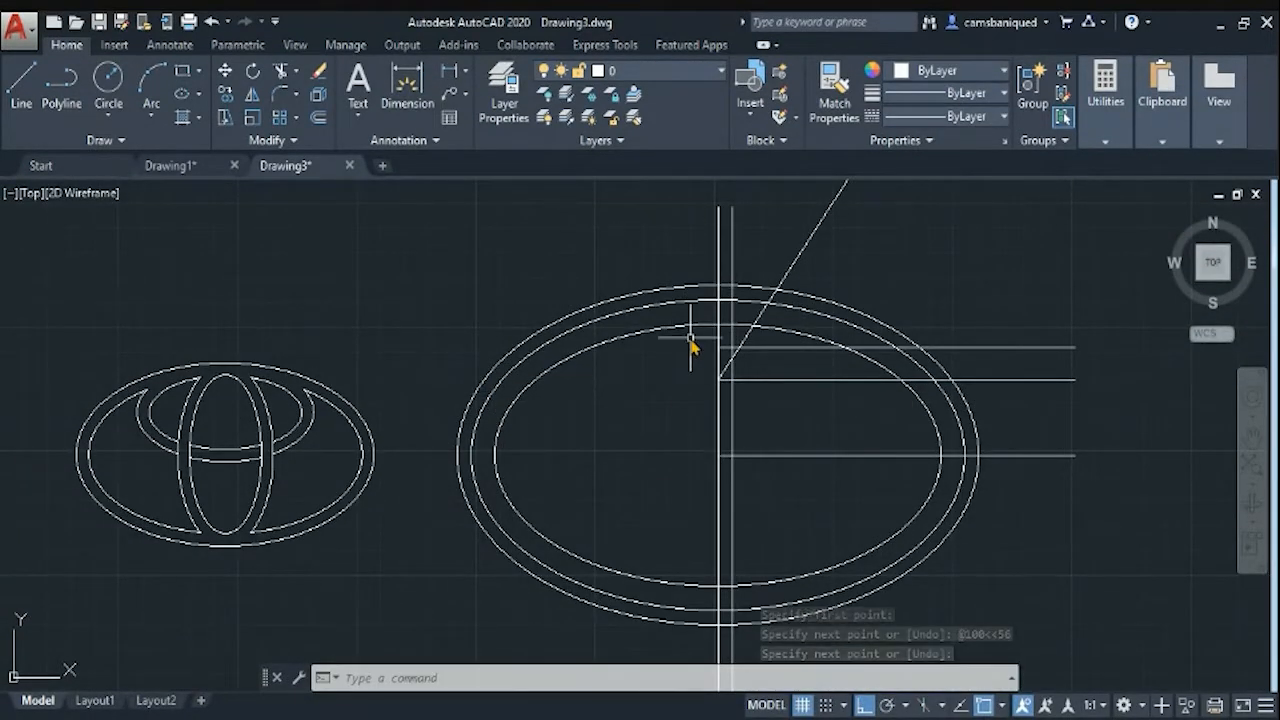
# Move the slanted line by a displacement of 0,3.88
pyautogui.click(810, 238)
pyautogui.write('m')
pyautogui.press('Return')
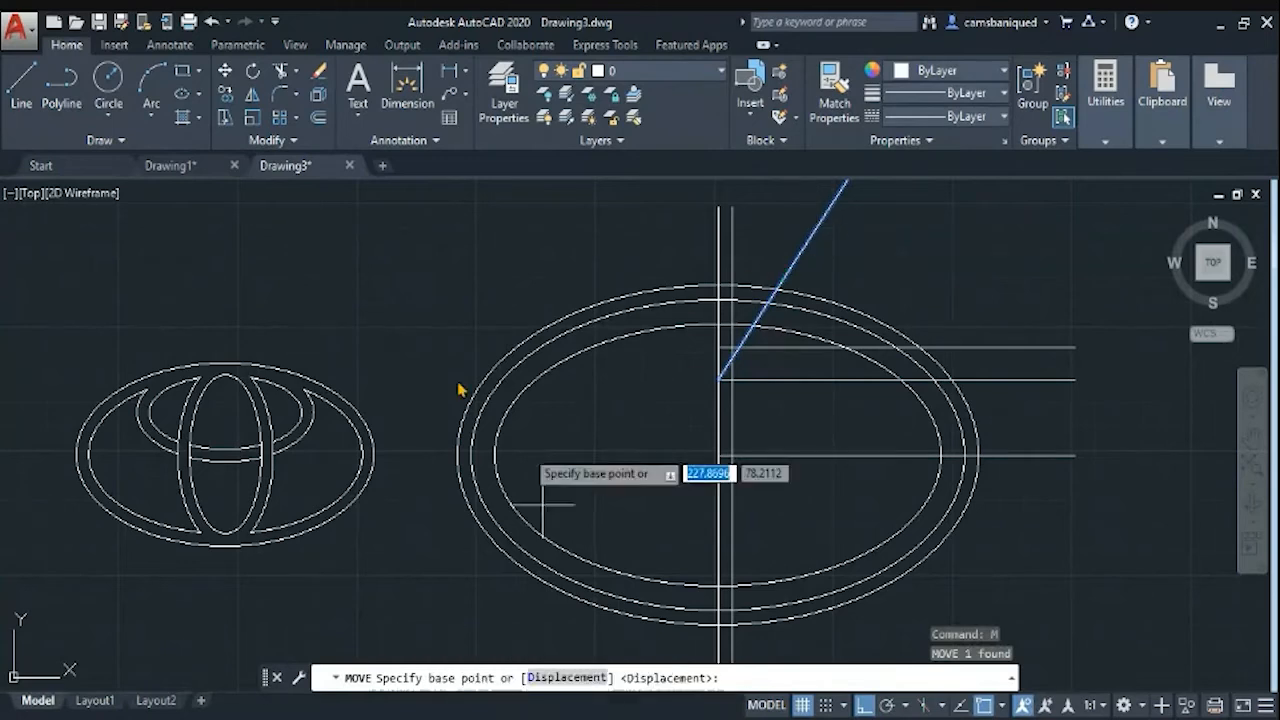
pyautogui.write('d')
pyautogui.press('Return')
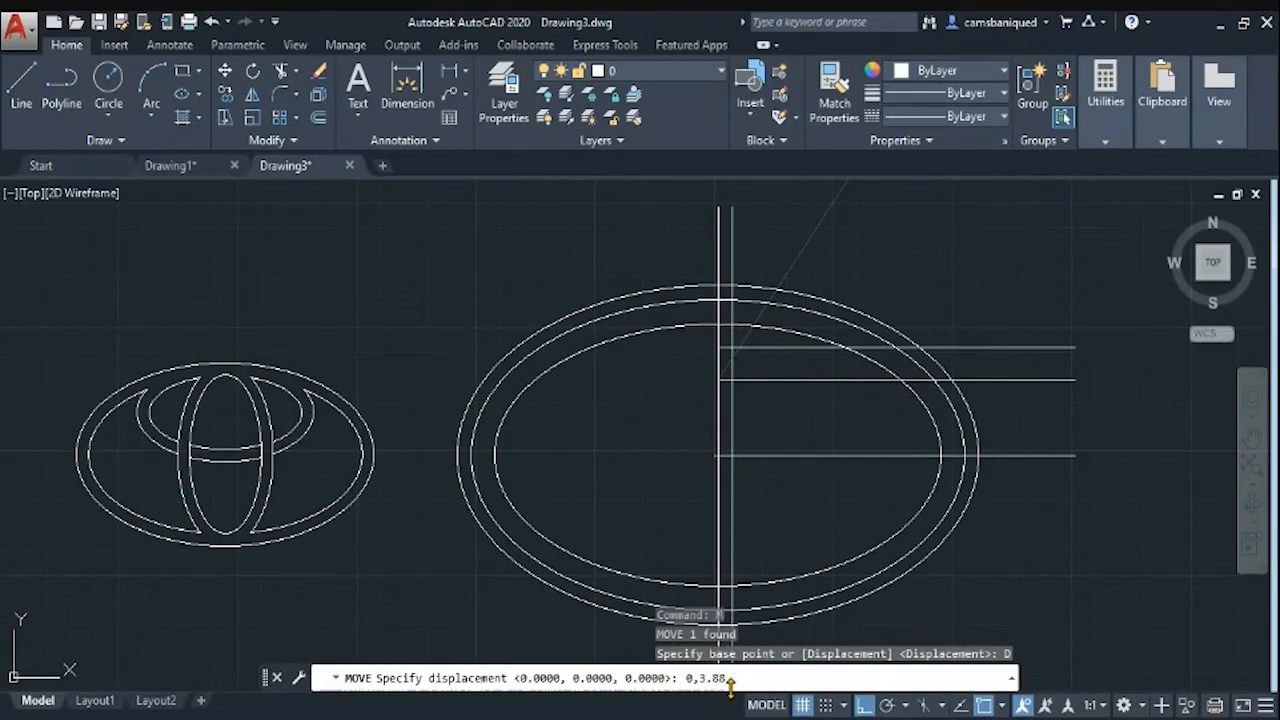
pyautogui.press('Return')
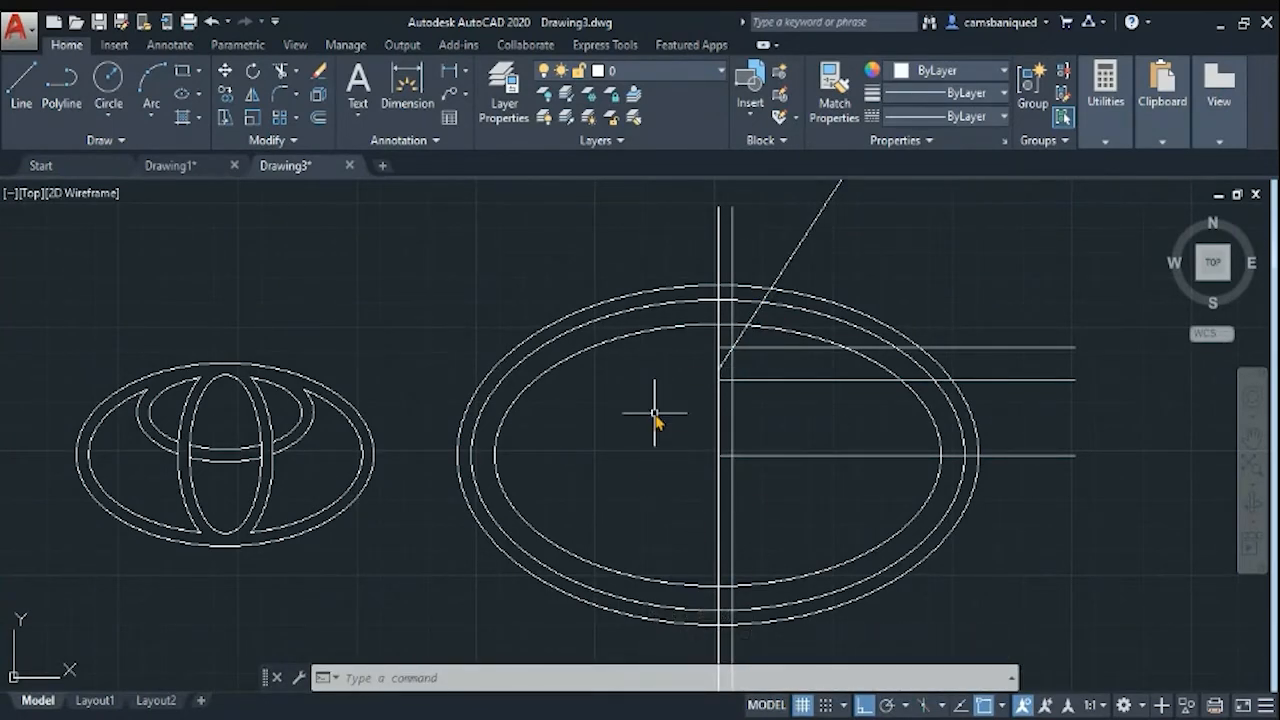
# Offset the vertical center line 30.1 to the right
pyautogui.write('o')
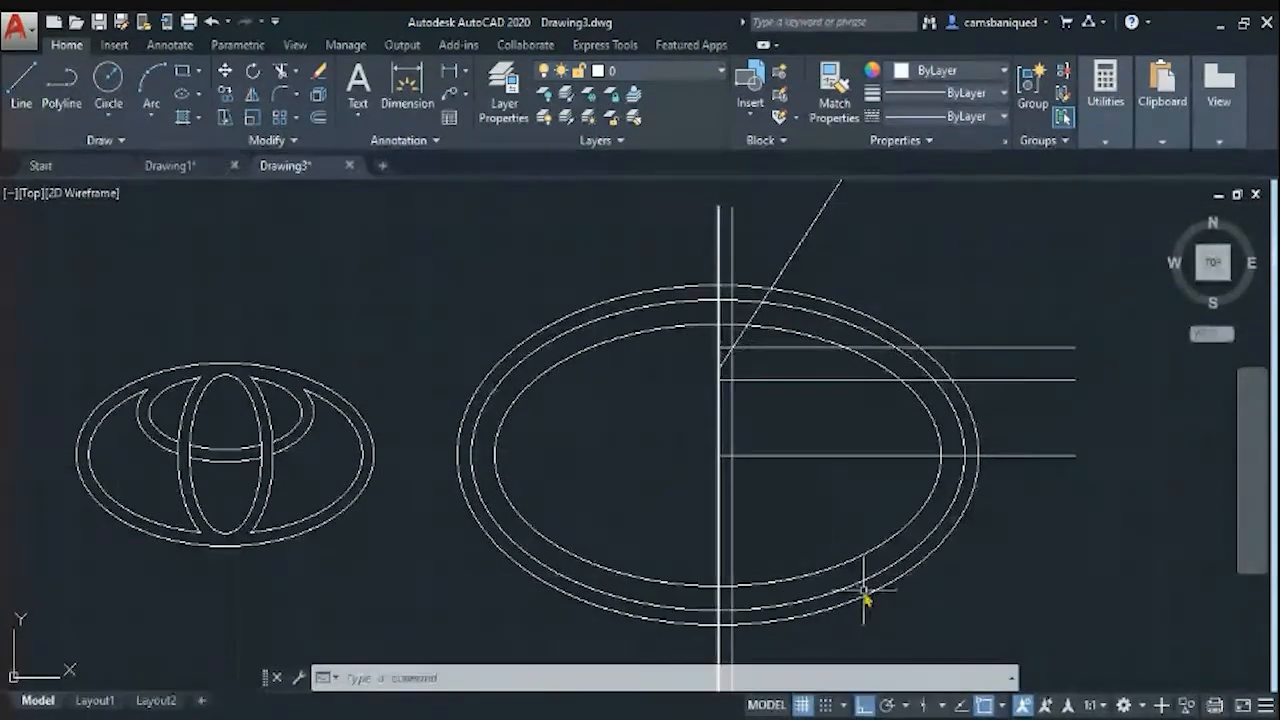
pyautogui.press('Return')
pyautogui.write('30.1')
pyautogui.press('Return')
pyautogui.click(719, 398)
pyautogui.click(808, 404)
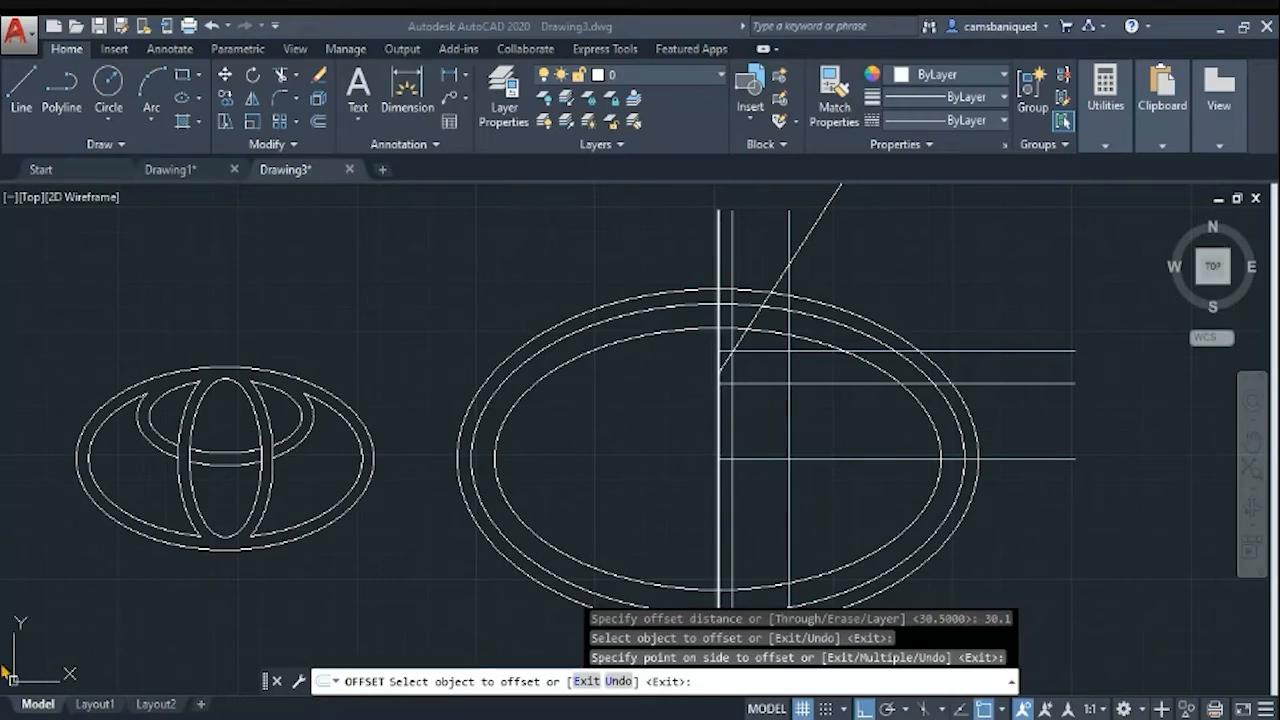
# Draw a circle of radius 14.5 centered where the 30.1 vertical offset line crosses the lower horizontal guide
pyautogui.click(108, 85)
pyautogui.click(789, 383)
pyautogui.write('14.5')
pyautogui.press('Return')
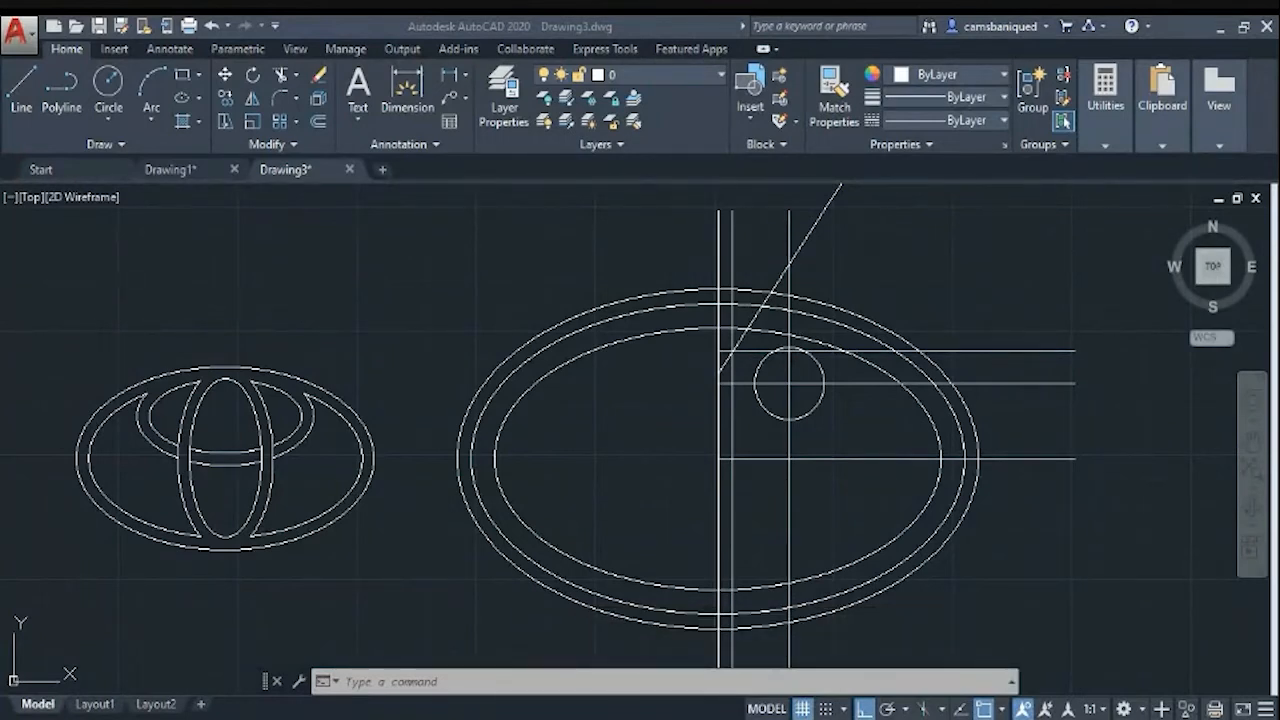
# Offset the vertical center line 35.25 to the right, just beyond the line through the circle's center
pyautogui.write('o')
pyautogui.press('Return')
pyautogui.write('35.25')
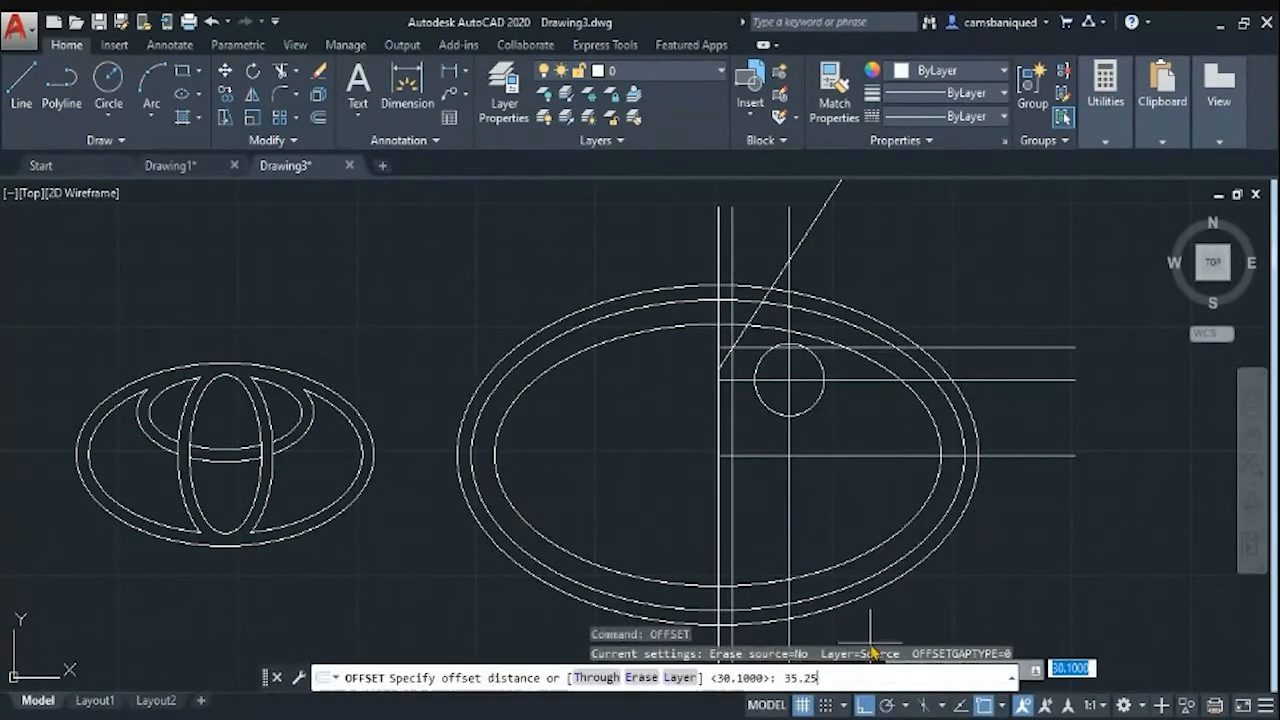
pyautogui.press('Return')
pyautogui.click(720, 452)
pyautogui.click(861, 454)
pyautogui.click(21, 85)
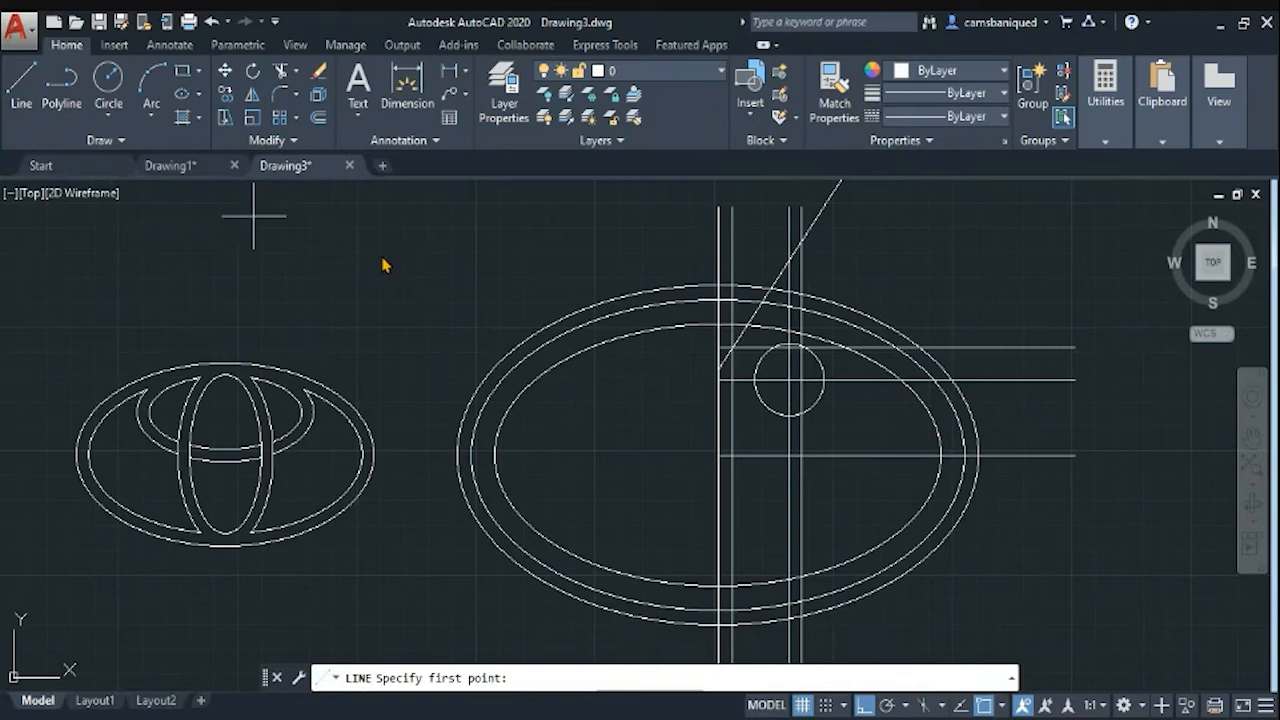
pyautogui.click(1001, 708)
pyautogui.click(850, 580)
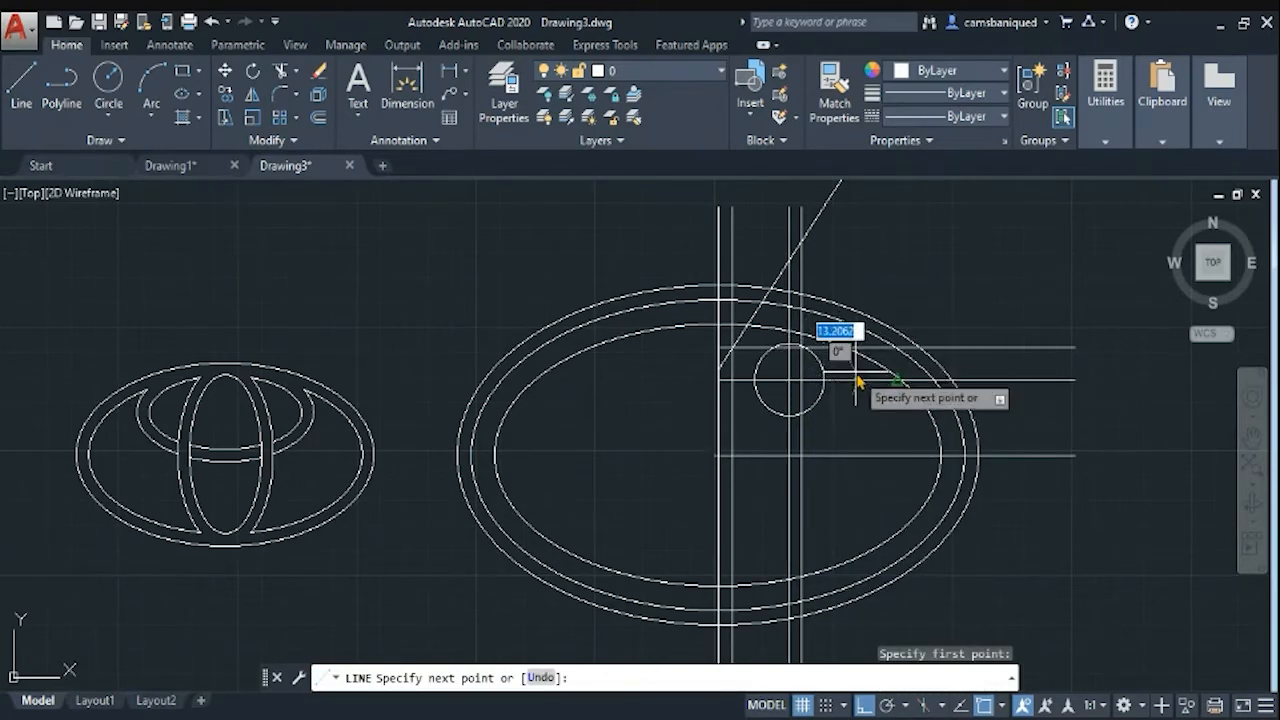
pyautogui.press('Escape')
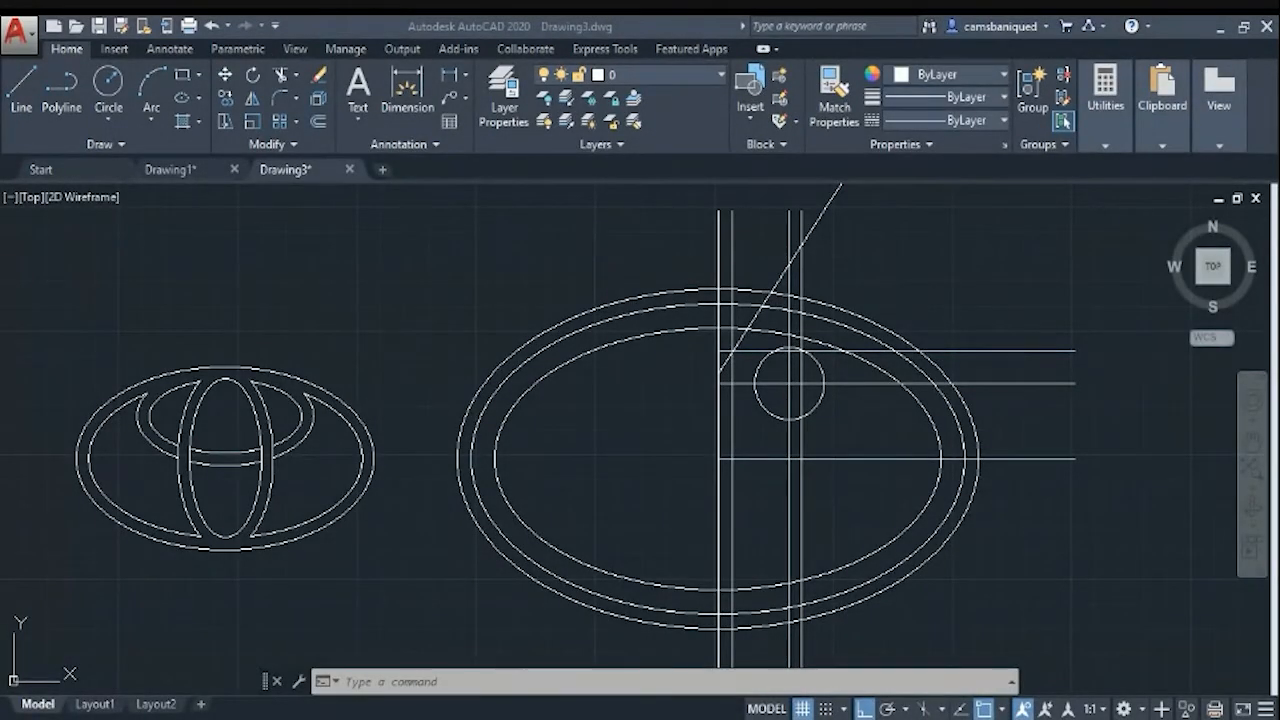
# Draw a line from the circle's right quadrant to where the 35.25 offset line crosses the innermost ellipse
pyautogui.click(824, 383)
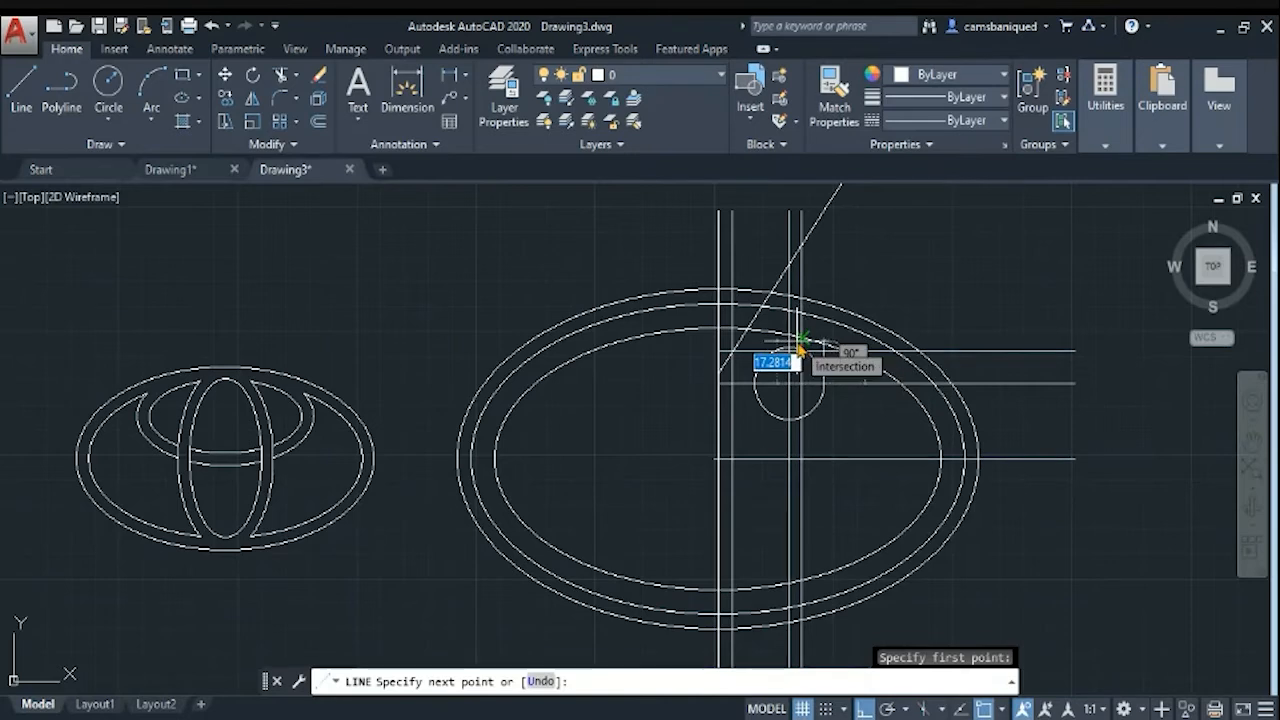
pyautogui.click(802, 338)
pyautogui.press('Return')
pyautogui.click(21, 90)
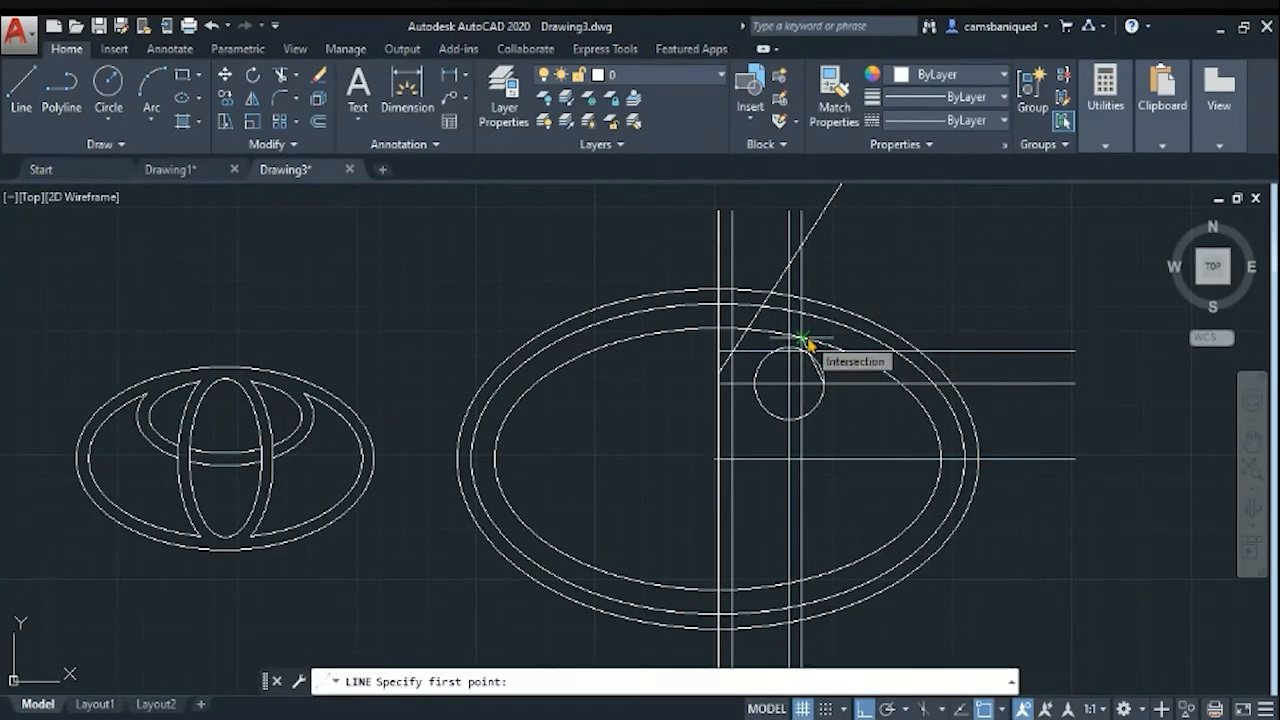
pyautogui.press('Escape')
# With Ortho off, stretch the lower end of the short line along the circle to its upper-right tangent point
pyautogui.click(813, 360)
pyautogui.scroll(5, 813, 360)
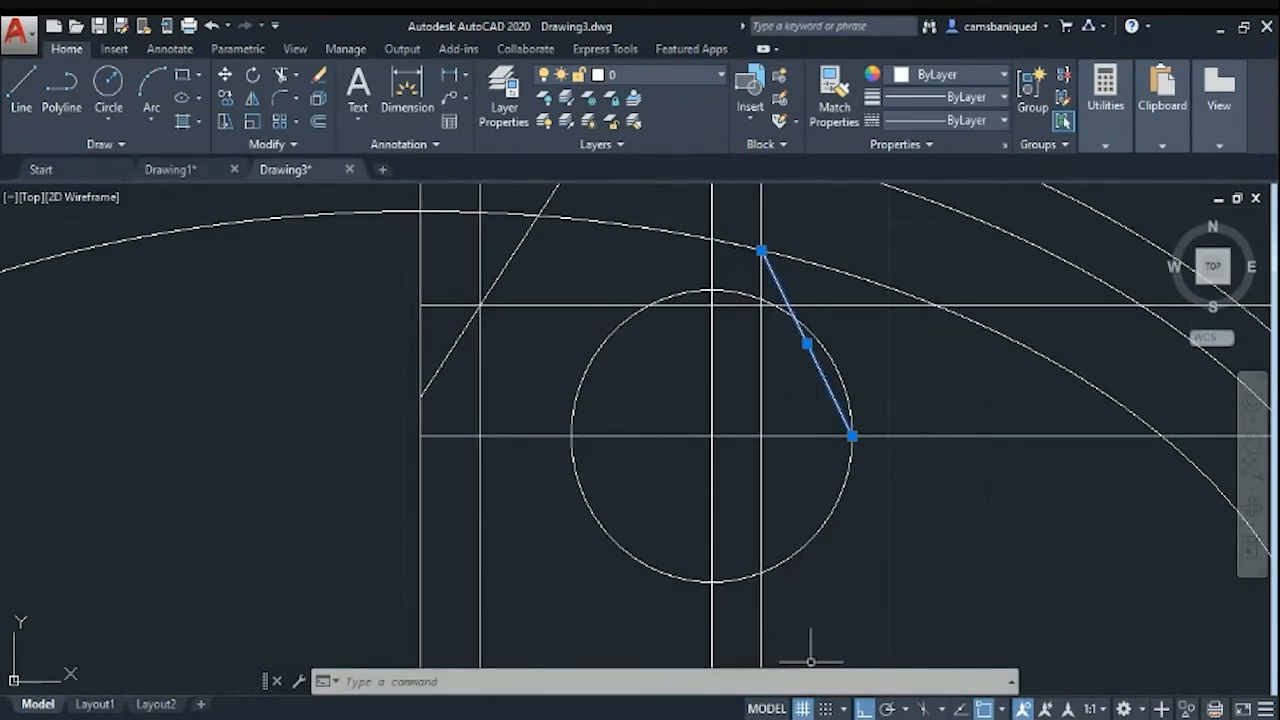
pyautogui.click(851, 437)
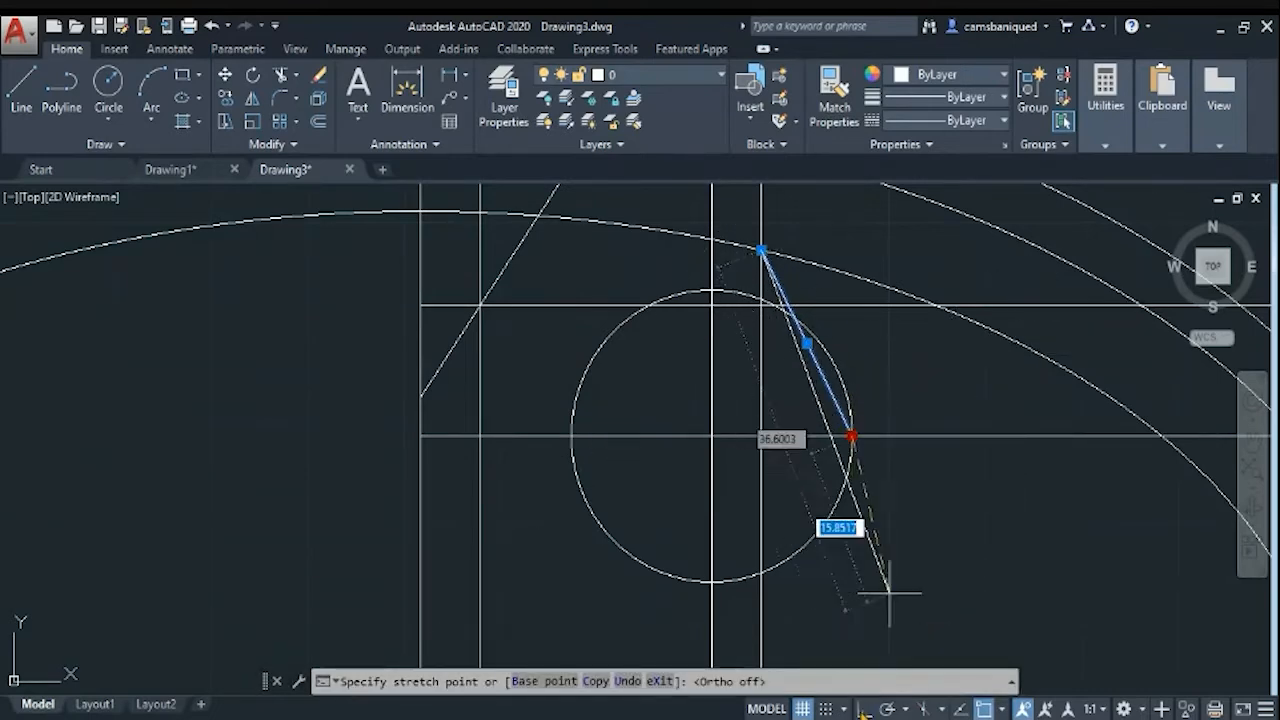
pyautogui.press('Escape')
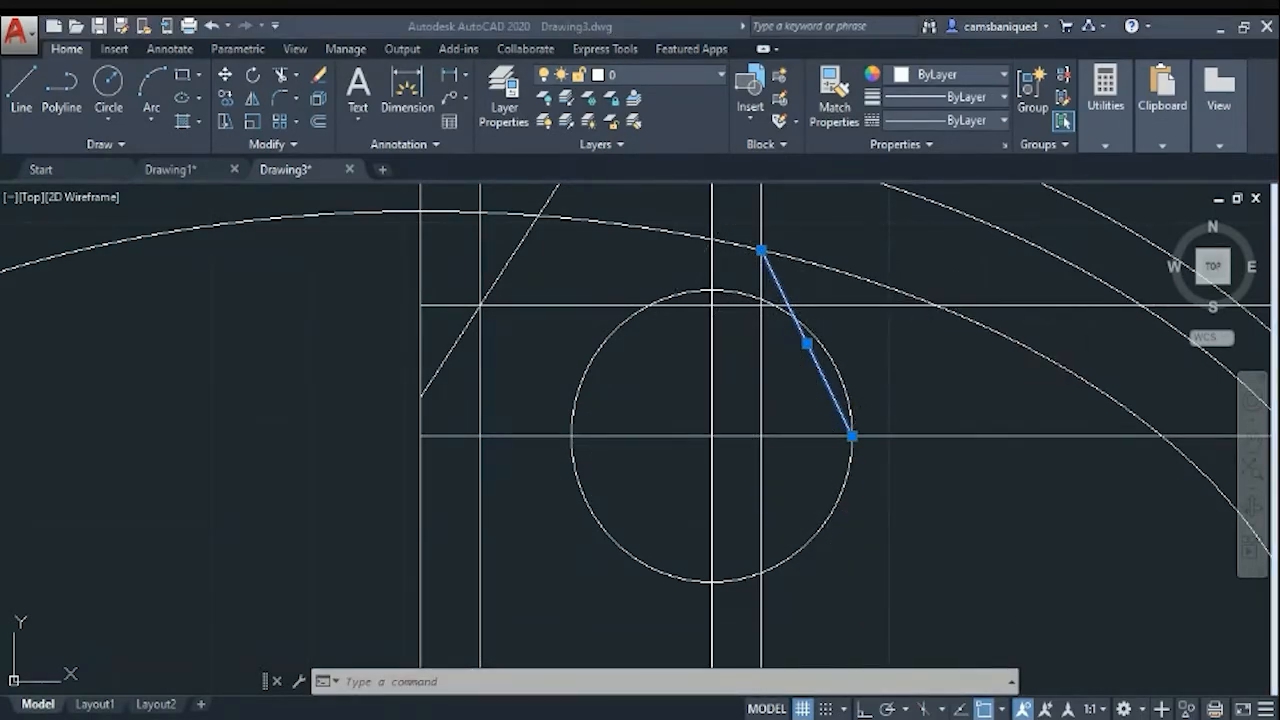
pyautogui.click(851, 437)
pyautogui.click(829, 357)
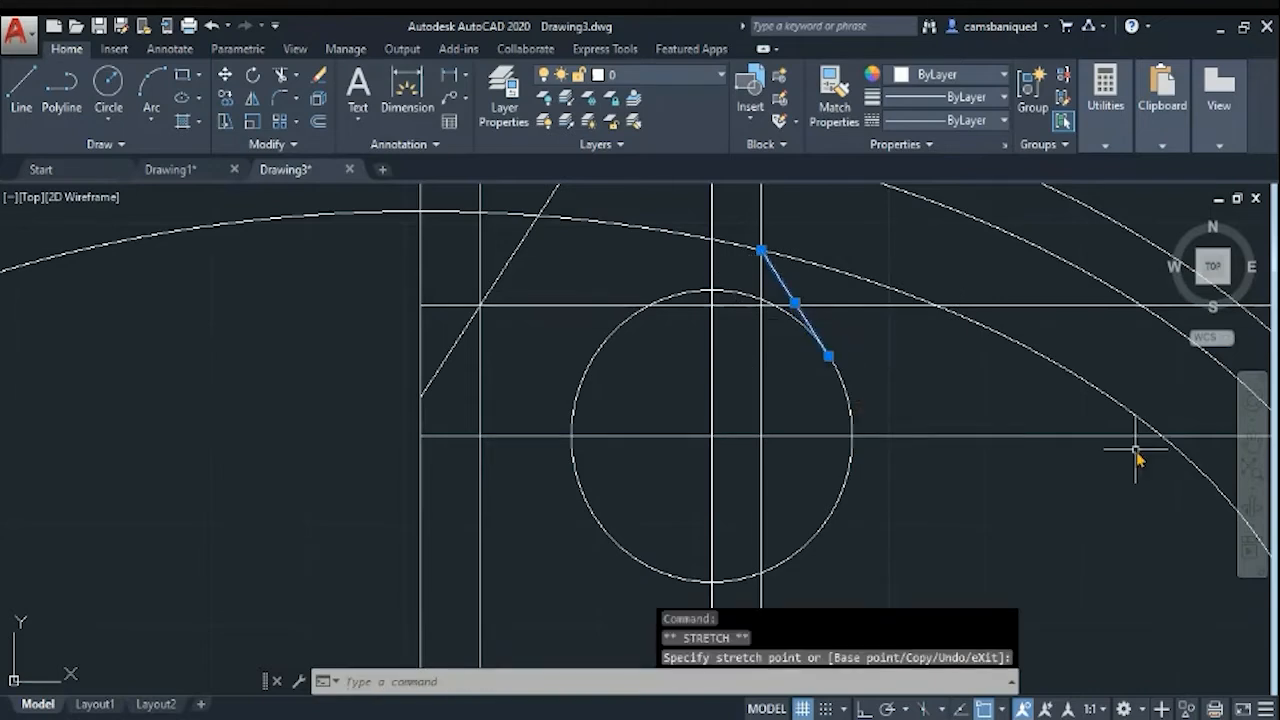
pyautogui.scroll(-4, 921, 467)
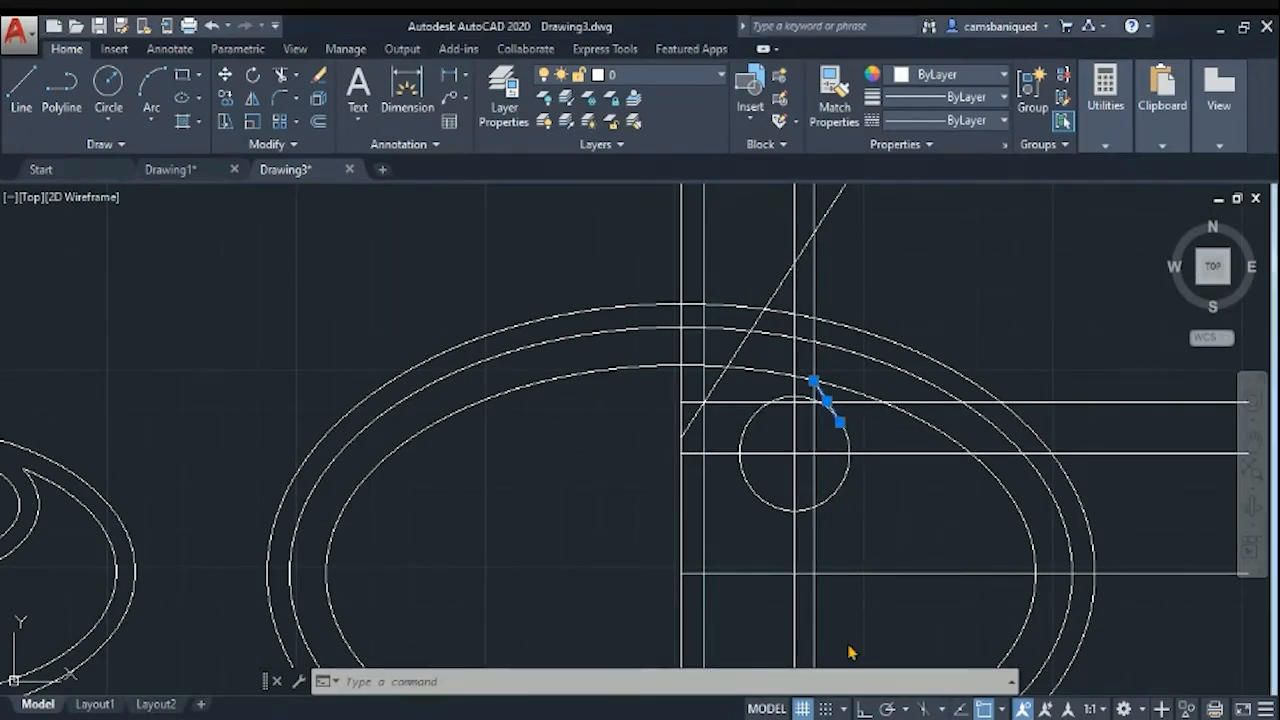
pyautogui.click(22, 90)
pyautogui.click(704, 402)
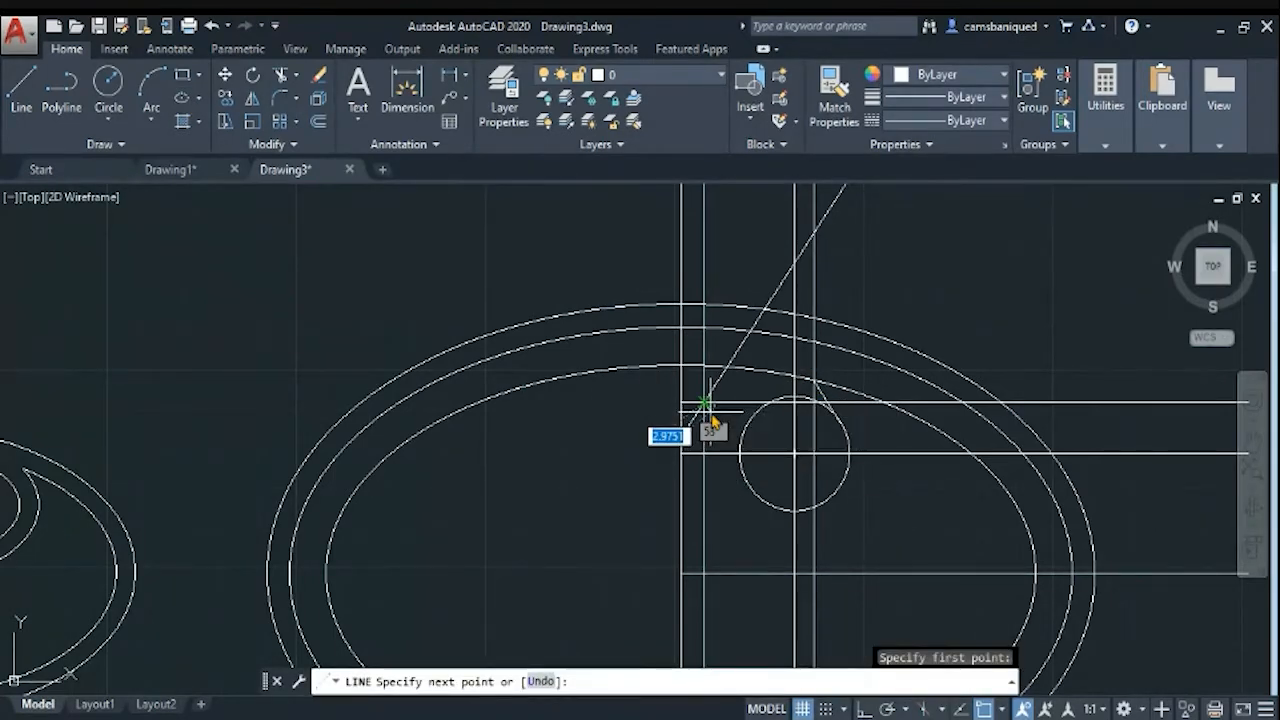
pyautogui.press('Escape')
# Draw a line from where the slanted line crosses the innermost ellipse to the circle's left quadrant
pyautogui.click(22, 90)
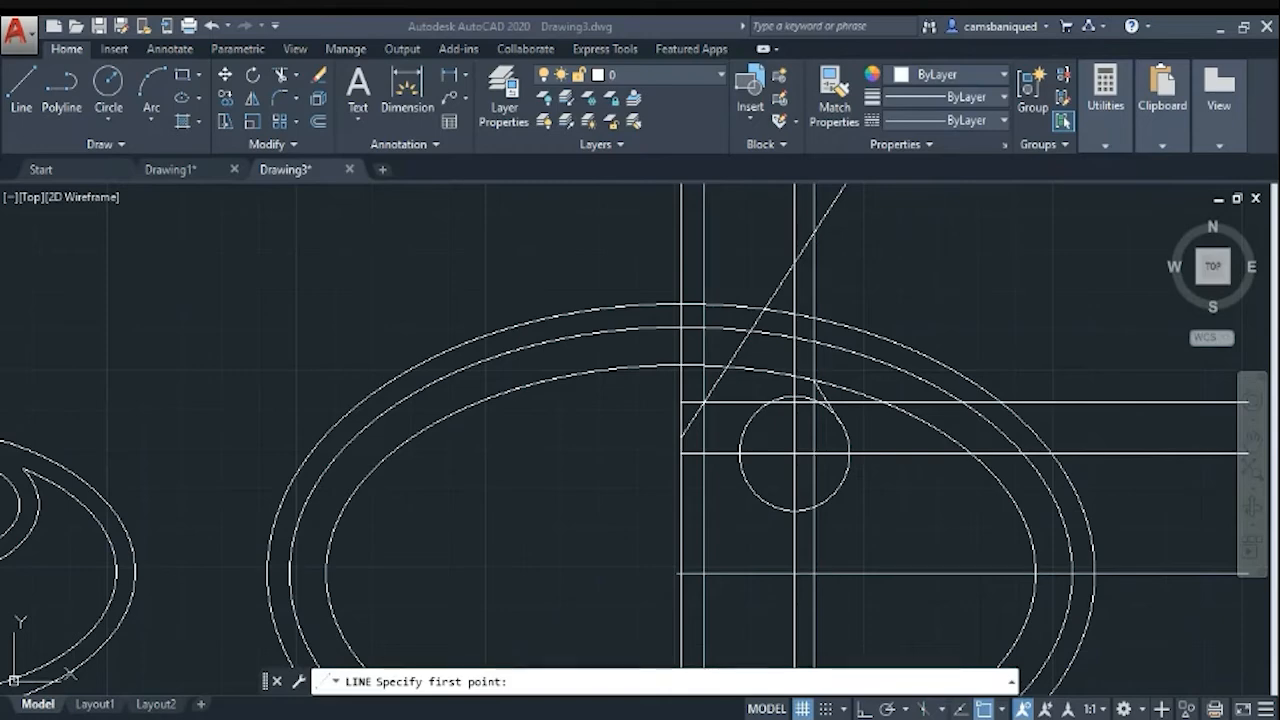
pyautogui.click(704, 402)
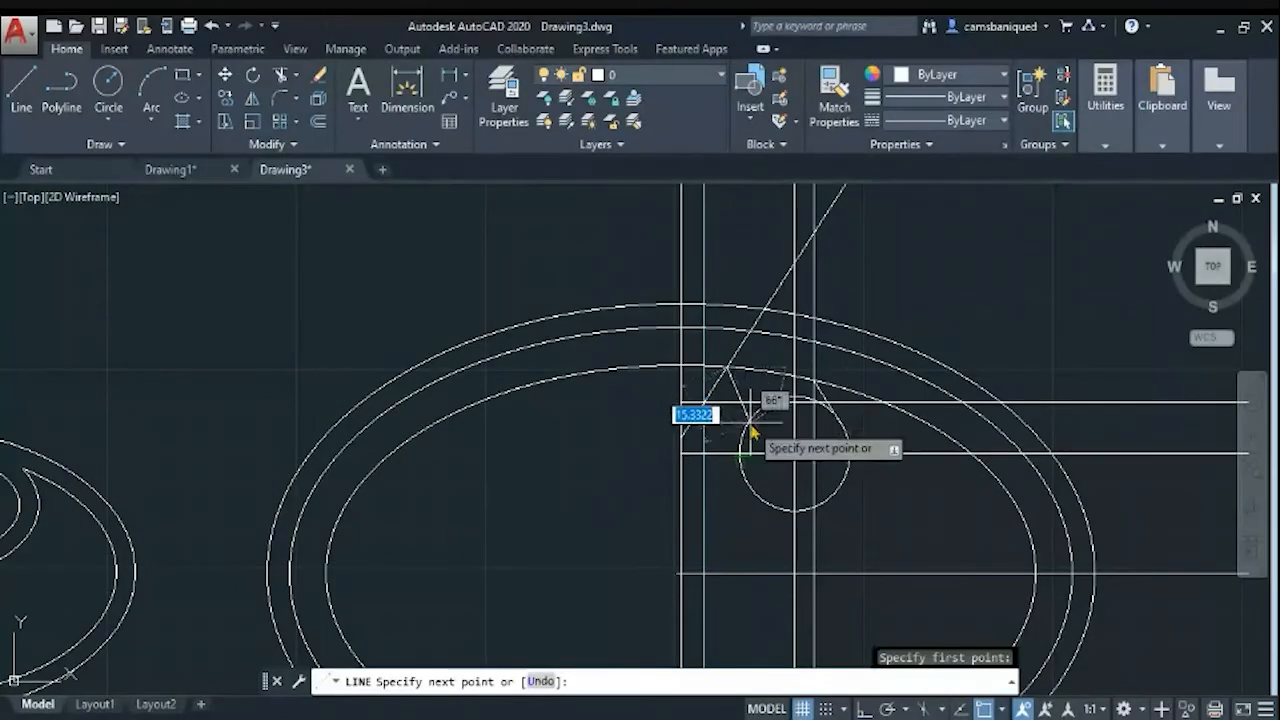
pyautogui.click(740, 455)
pyautogui.press('Escape')
pyautogui.scroll(5, 744, 463)
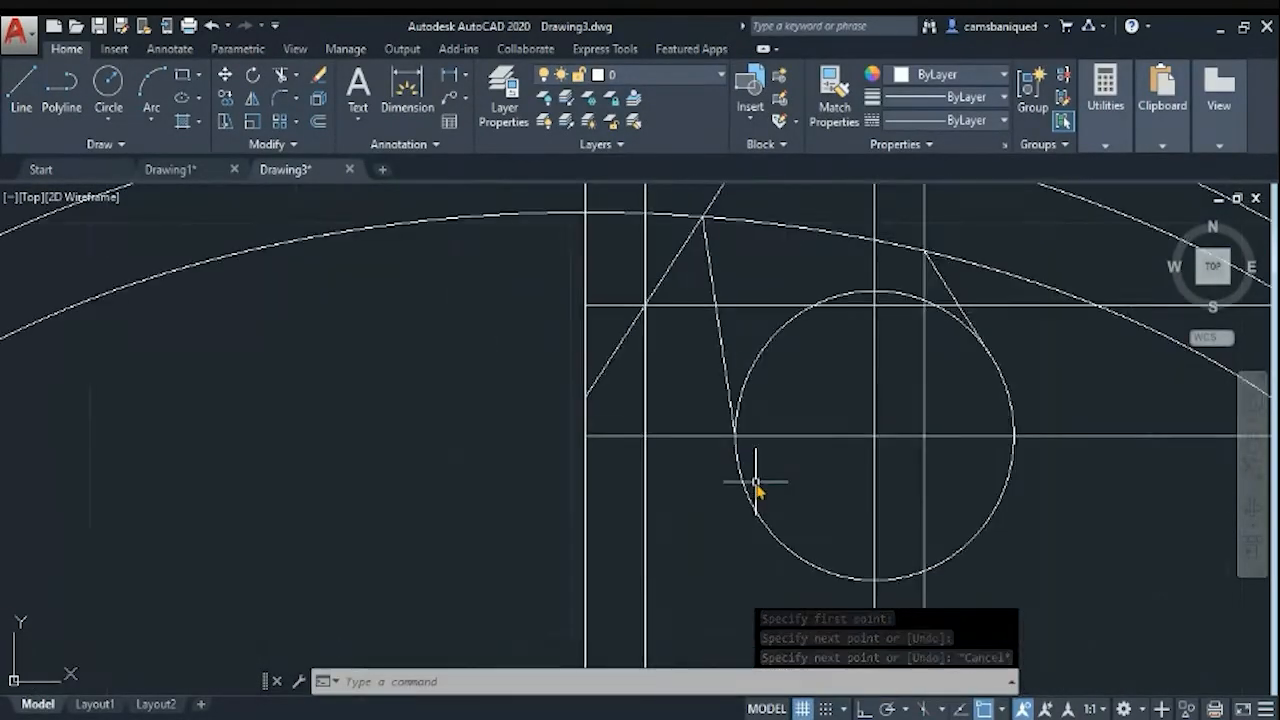
pyautogui.scroll(-5, 757, 481)
# Erase the three vertical offset guide lines, keeping the vertical center line and the horizontal guides
pyautogui.write('o')
pyautogui.press('Return')
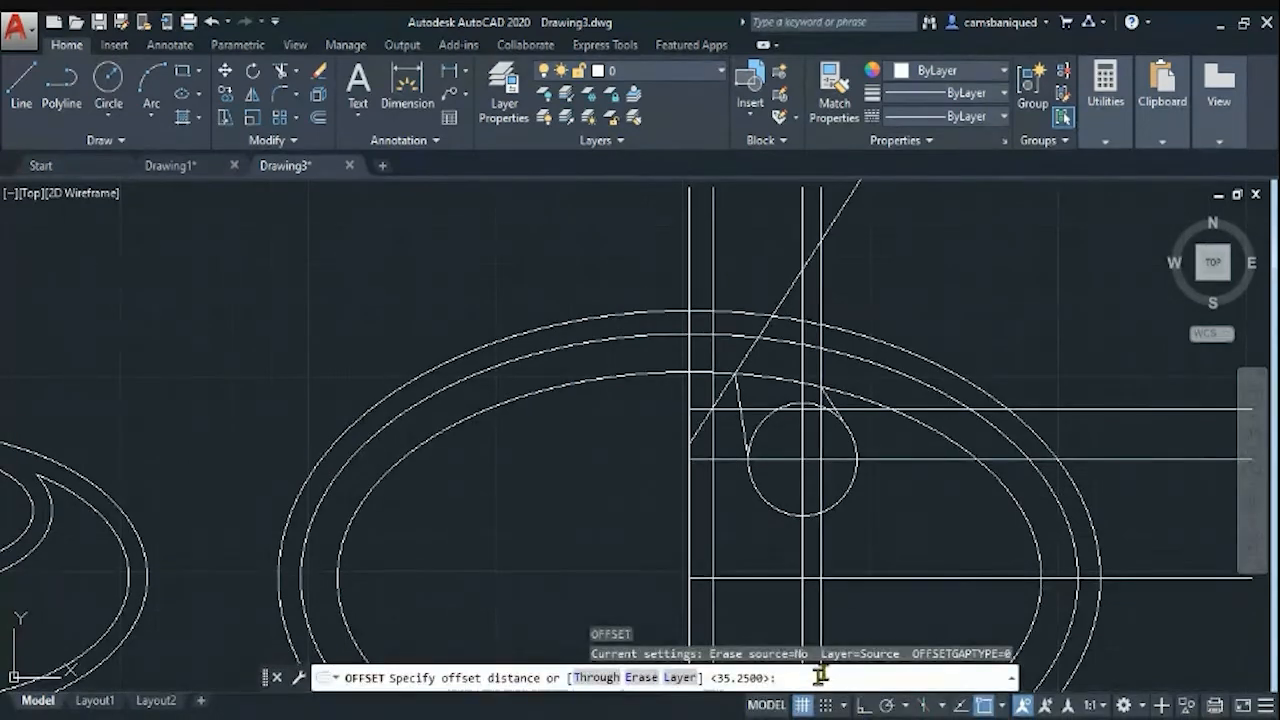
pyautogui.press('Escape')
pyautogui.write('e')
pyautogui.press('Return')
pyautogui.click(885, 464)
pyautogui.press('Escape')
pyautogui.press('Return')
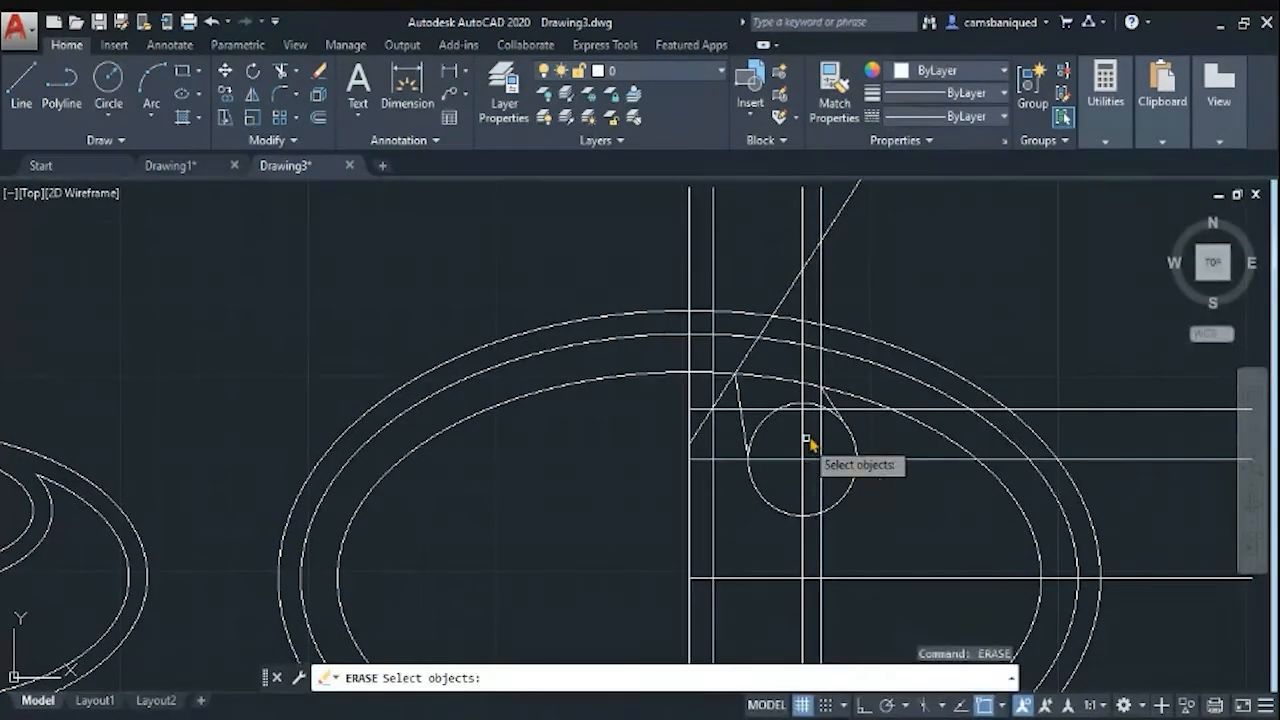
pyautogui.press('Return')
pyautogui.scroll(-2, 903, 481)
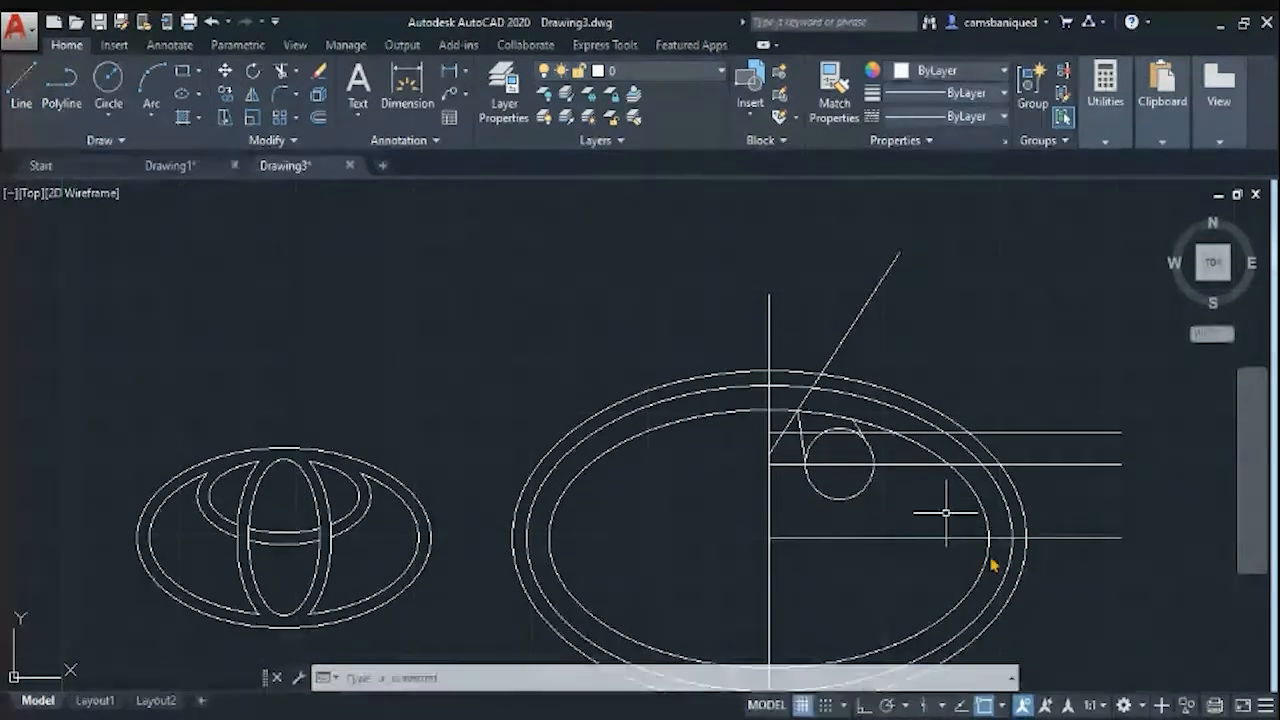
# Offset the horizontal center line downward twice to place two closely spaced guides in the lower half of the ellipses
pyautogui.press('Return')
pyautogui.click(885, 590)
pyautogui.scroll(-2, 873, 536)
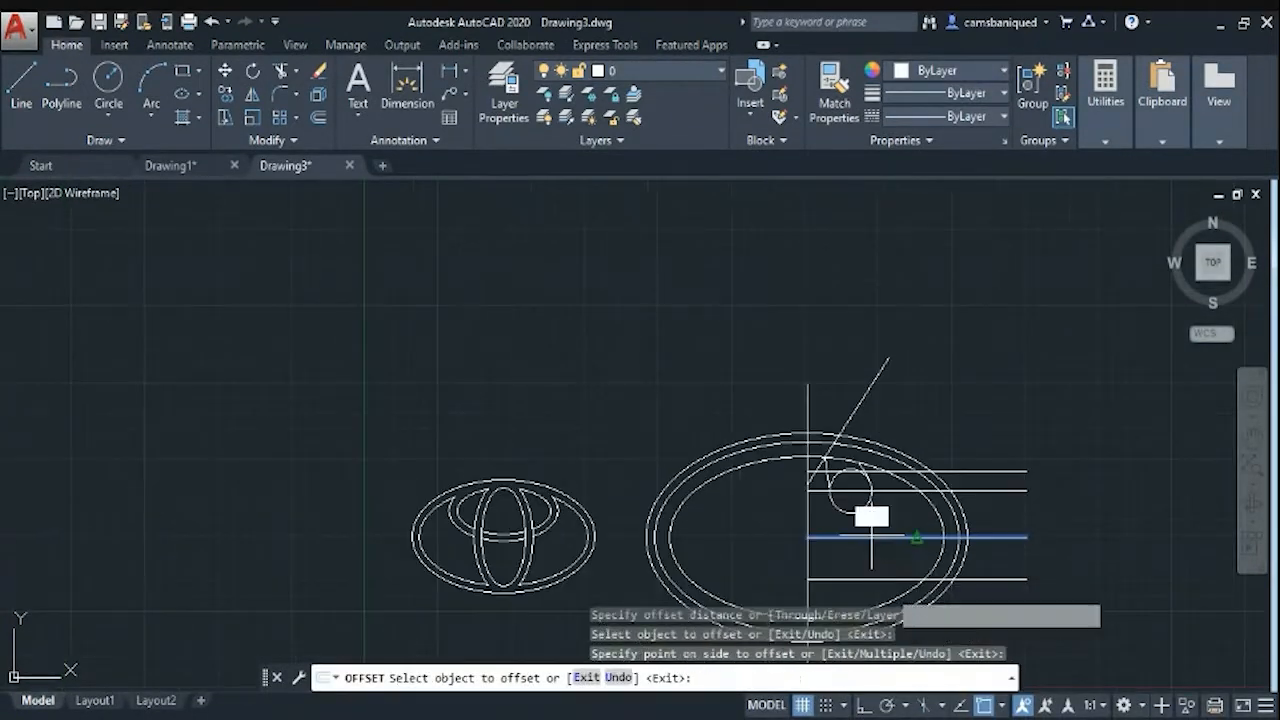
pyautogui.scroll(4, 985, 527)
pyautogui.moveTo(990, 522); pyautogui.dragTo(1052, 394, button='middle')
pyautogui.press('Escape')
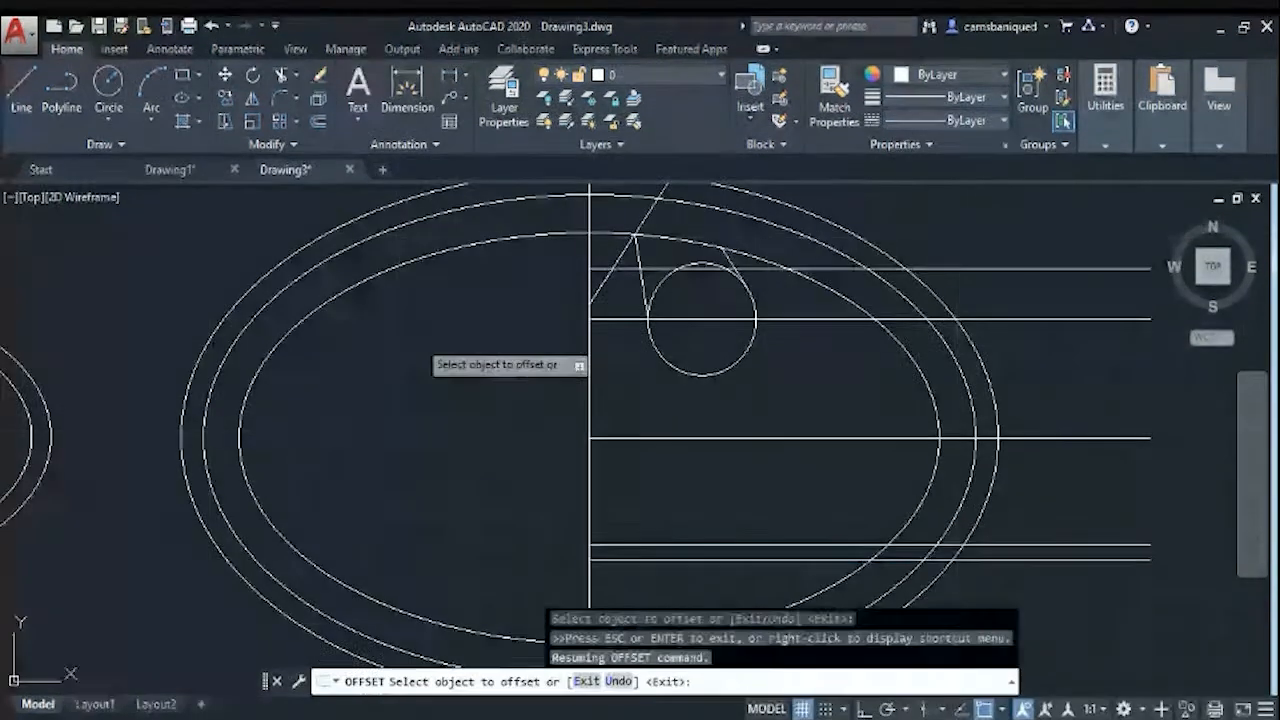
pyautogui.press('Escape')
# Offset the vertical center line 22 to the right, and add a second vertical guide farther right
pyautogui.write('o')
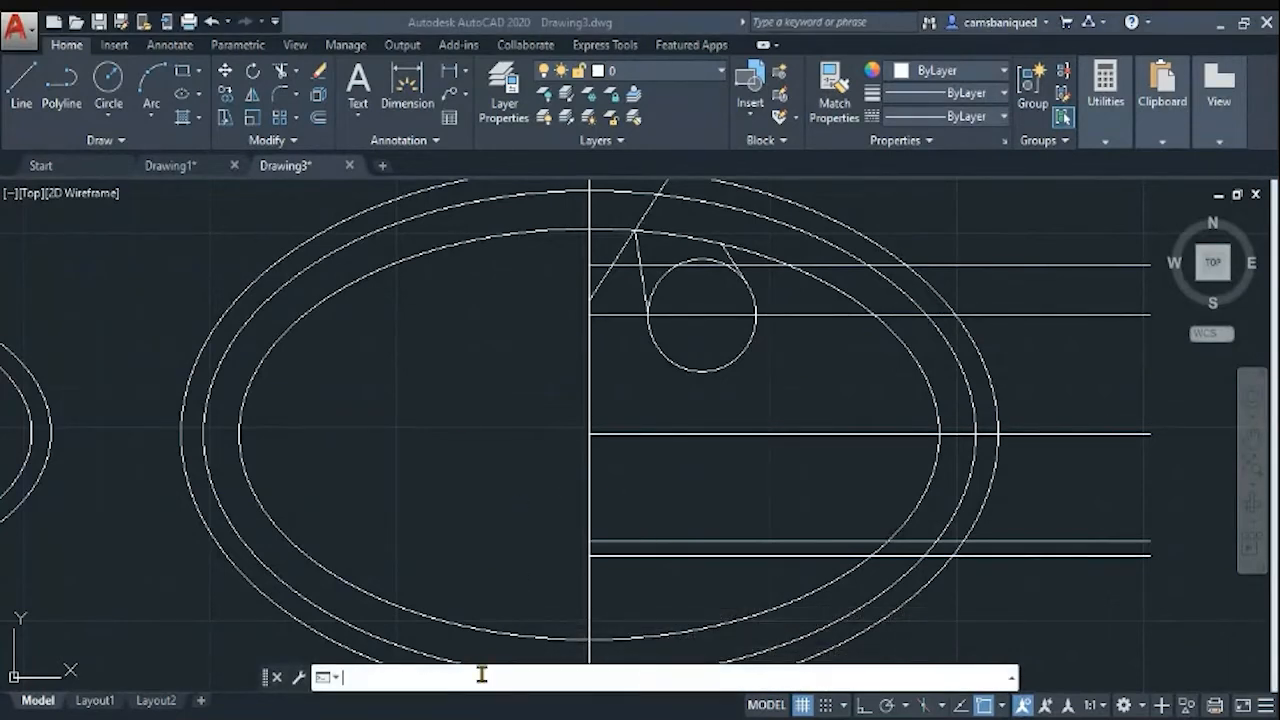
pyautogui.press('Return')
pyautogui.write('32')
pyautogui.click(589, 480)
pyautogui.click(706, 468)
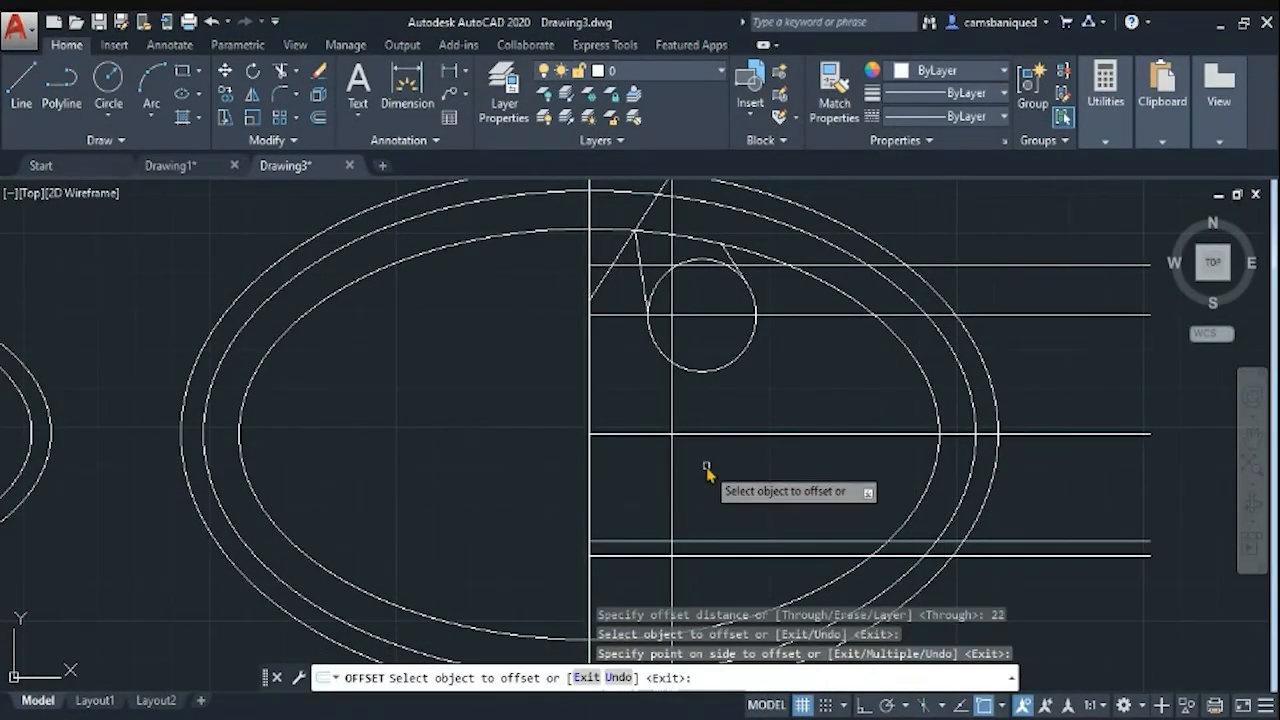
pyautogui.click(671, 567)
pyautogui.click(837, 486)
pyautogui.press('Escape')
# Draw circles of radius 10.7 where the farther vertical guide meets the upper lower-half guide and 11.8 where the 22 offset meets the lowest guide
pyautogui.write('c')
pyautogui.press('Return')
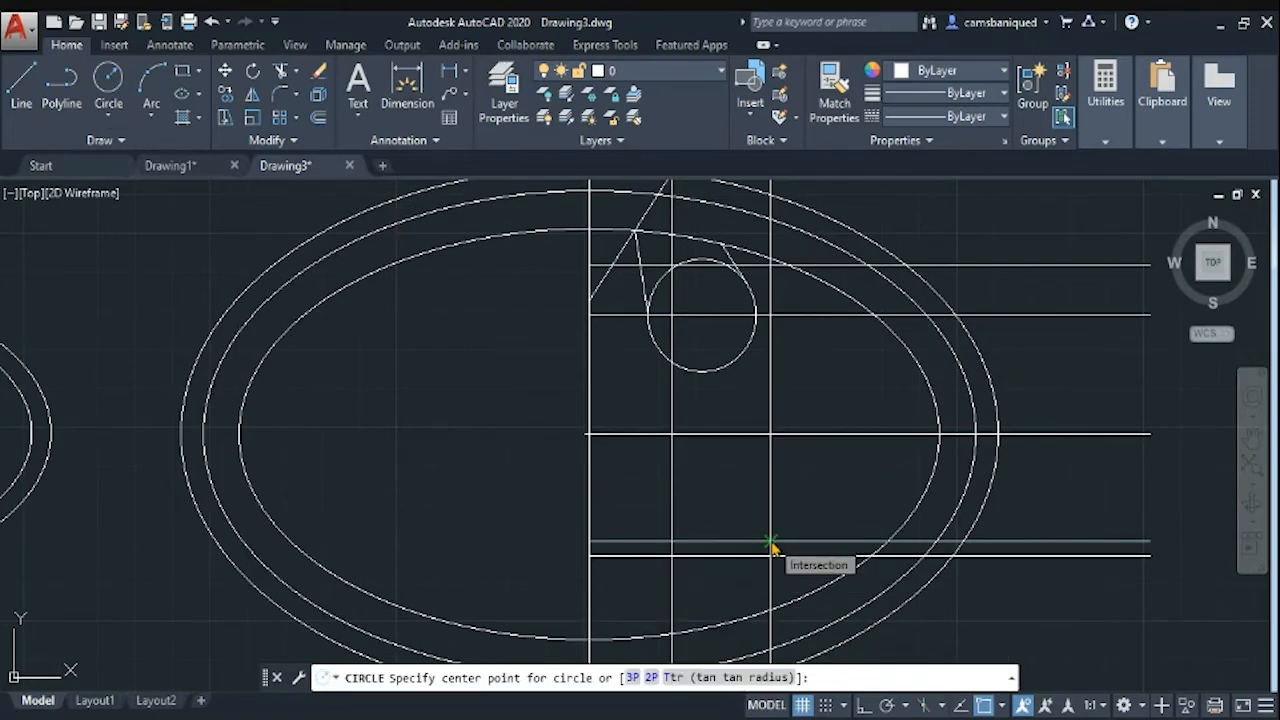
pyautogui.press('Return')
pyautogui.press('Return')
pyautogui.press('Return')
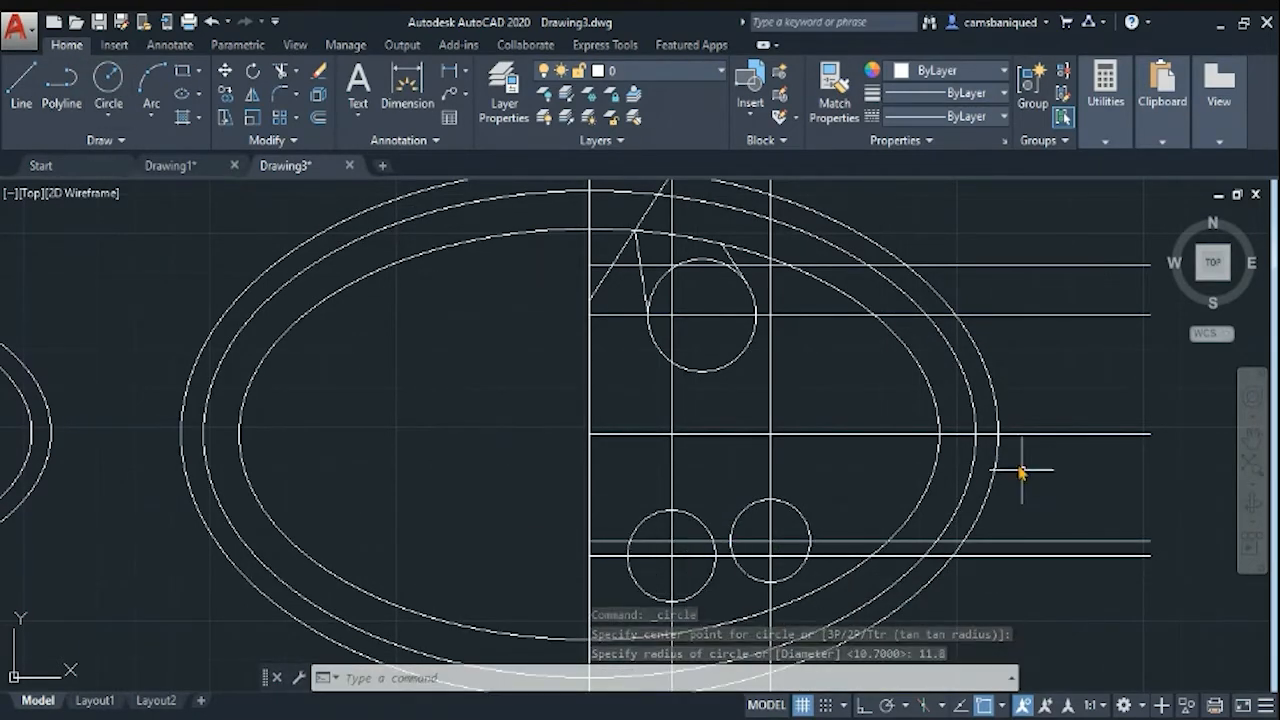
# Offset the vertical center line 50.45 to the right, just beyond the line through the 10.7 circle's center
pyautogui.write('offset')
pyautogui.press('Return')
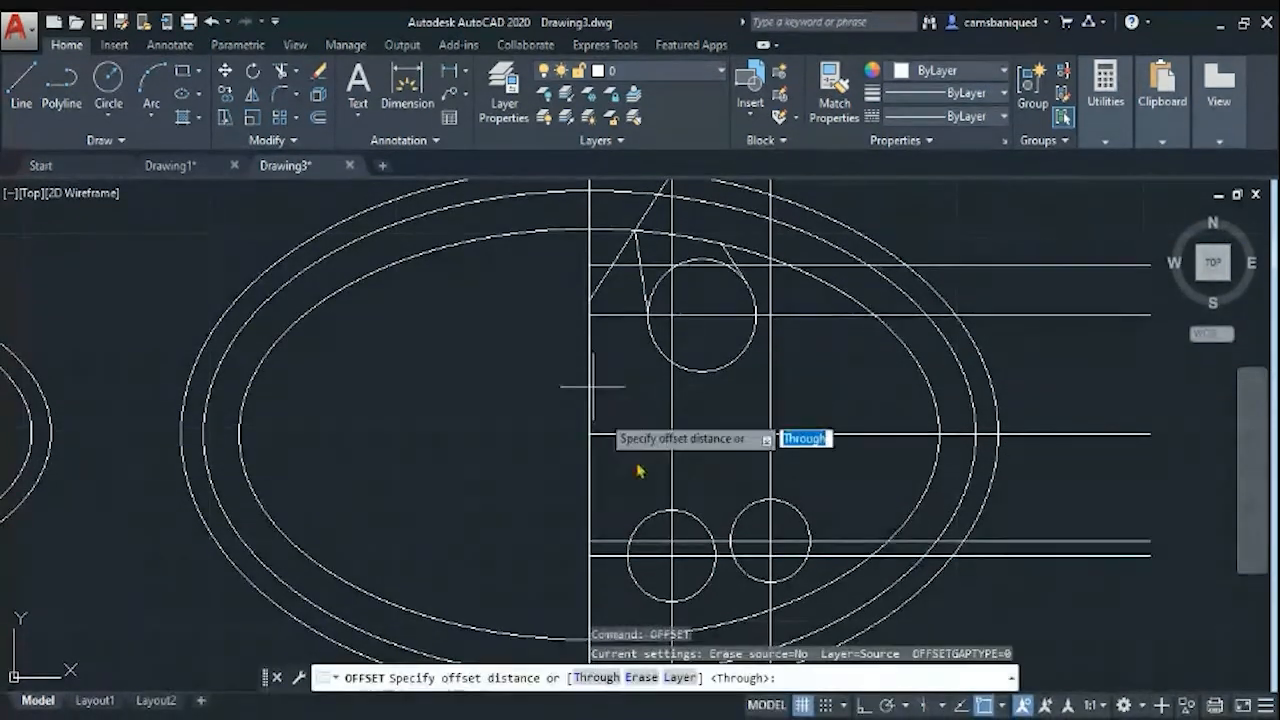
pyautogui.press('Return')
pyautogui.press('Escape')
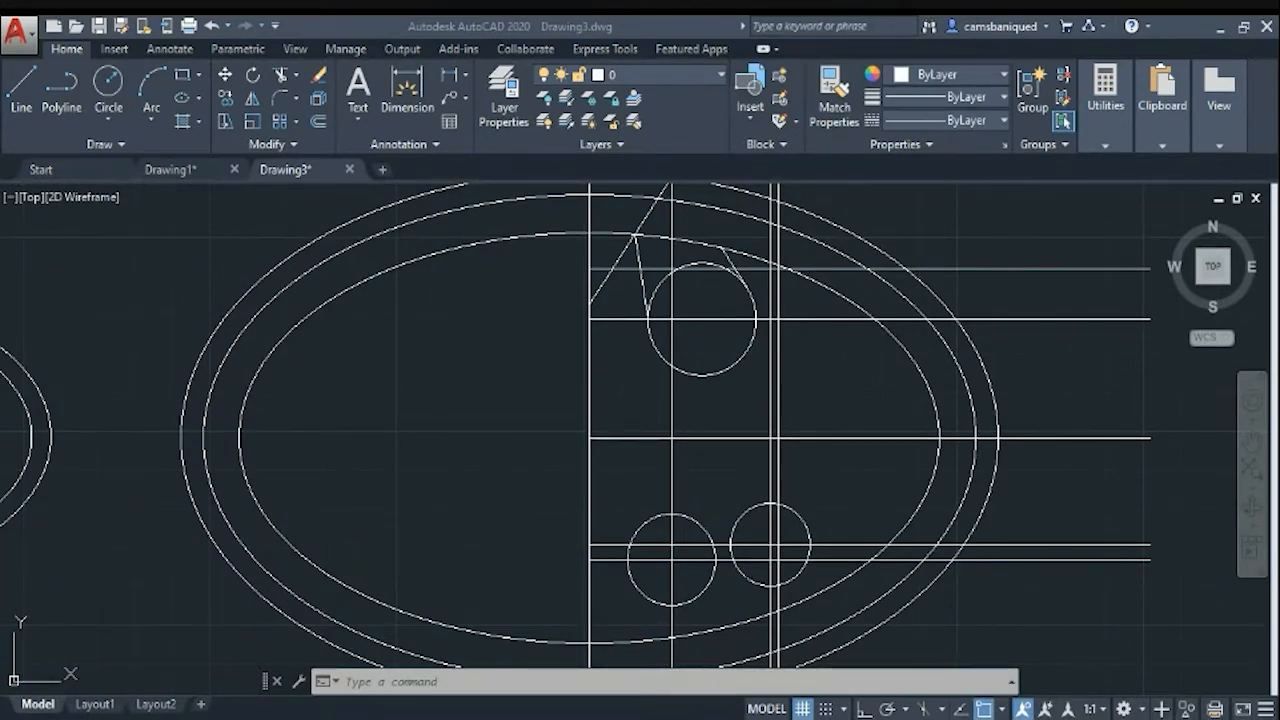
# Draw a line from the 10.7 circle's right quadrant to where the 50.45 offset line crosses the innermost ellipse's lower part
pyautogui.press('l')
pyautogui.press('Return')
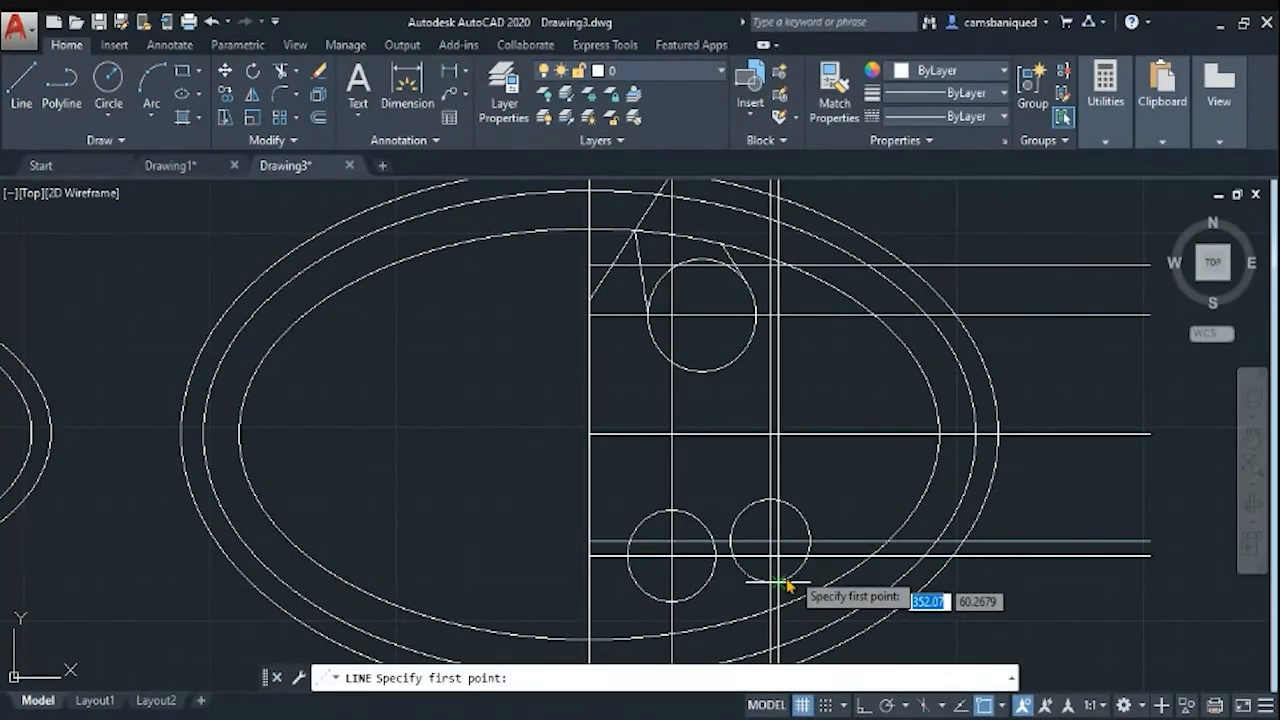
pyautogui.click(776, 585)
pyautogui.scroll(3, 770, 592)
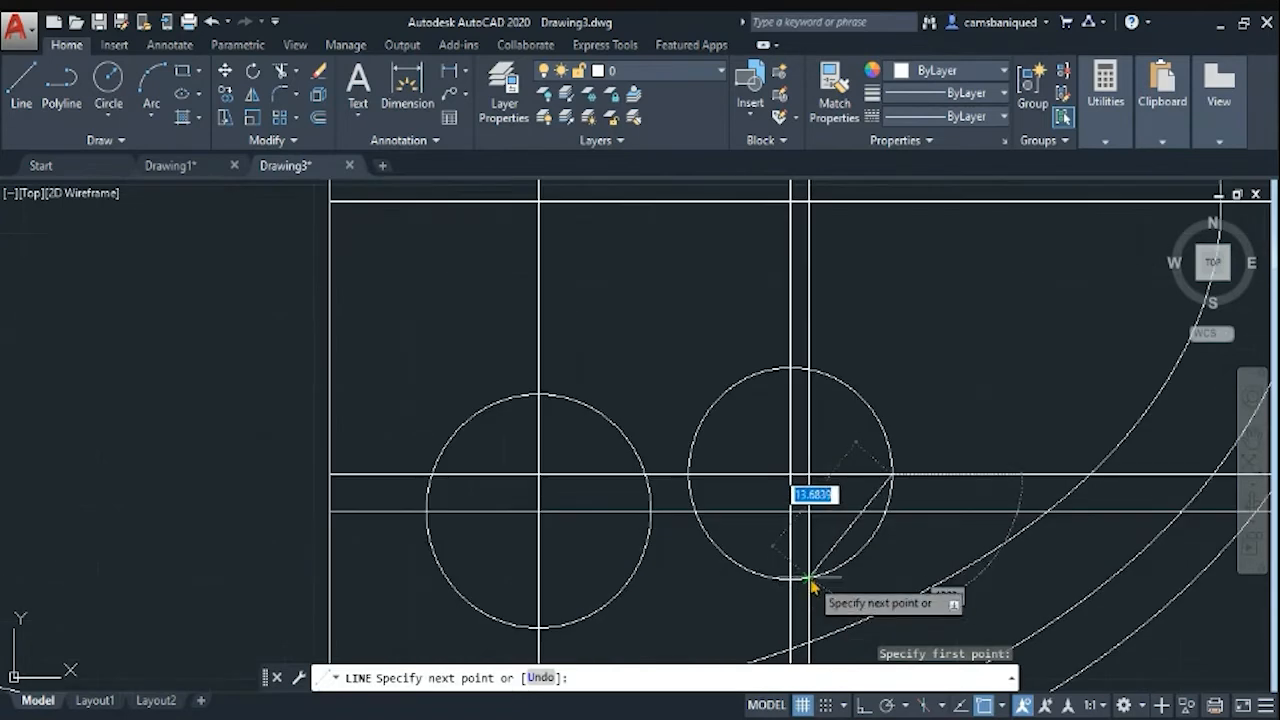
pyautogui.click(810, 650)
pyautogui.press('Escape')
# Stretch the new line's upper end along the 10.7 circle to its lower-right tangent point
pyautogui.click(888, 493)
pyautogui.click(894, 480)
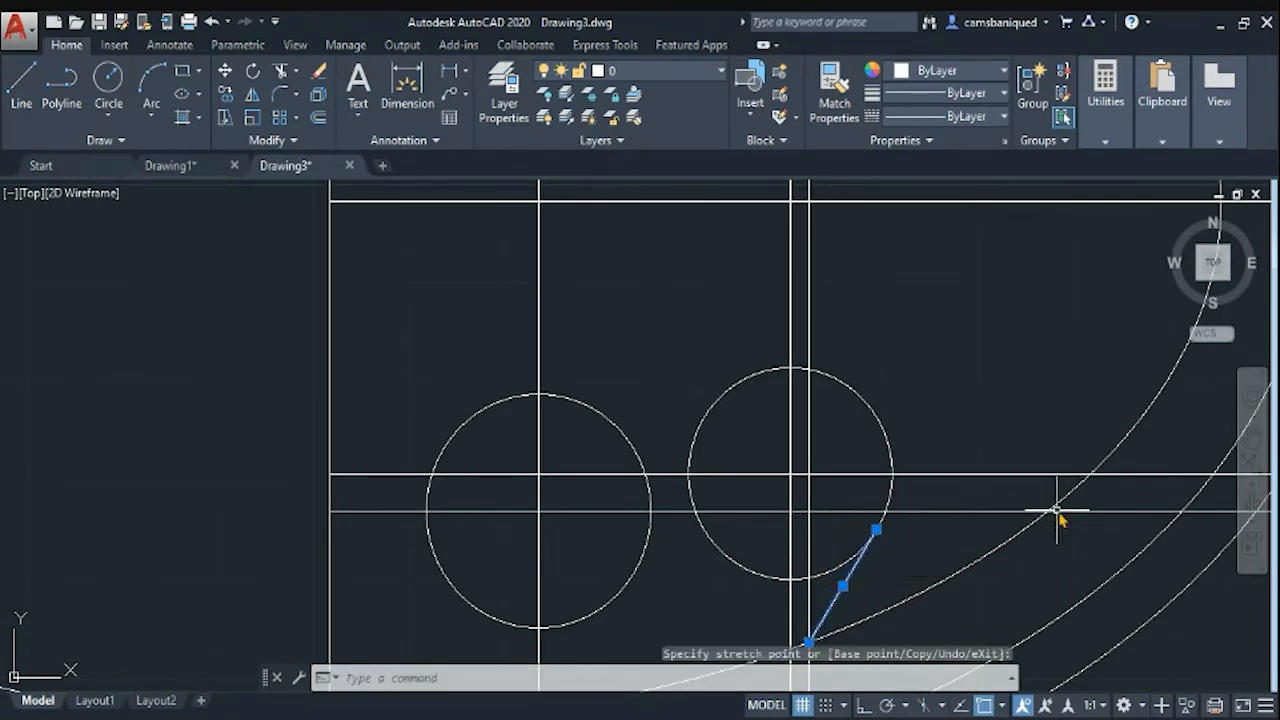
pyautogui.press('Escape')
pyautogui.scroll(-3, 1063, 514)
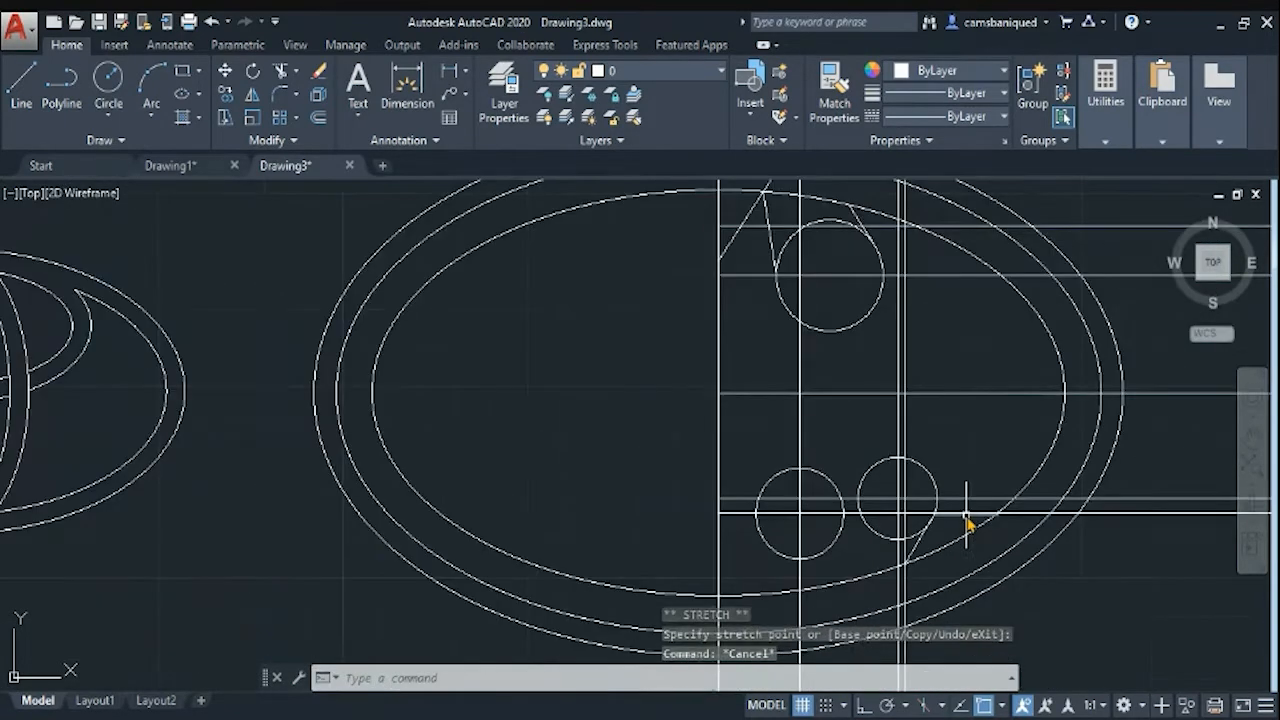
# Offset the vertical center line 35.5 to the right, between the two lower circles
pyautogui.write('of')
pyautogui.press('Return')
pyautogui.write('35.5')
pyautogui.press('Return')
pyautogui.click(720, 462)
pyautogui.click(852, 566)
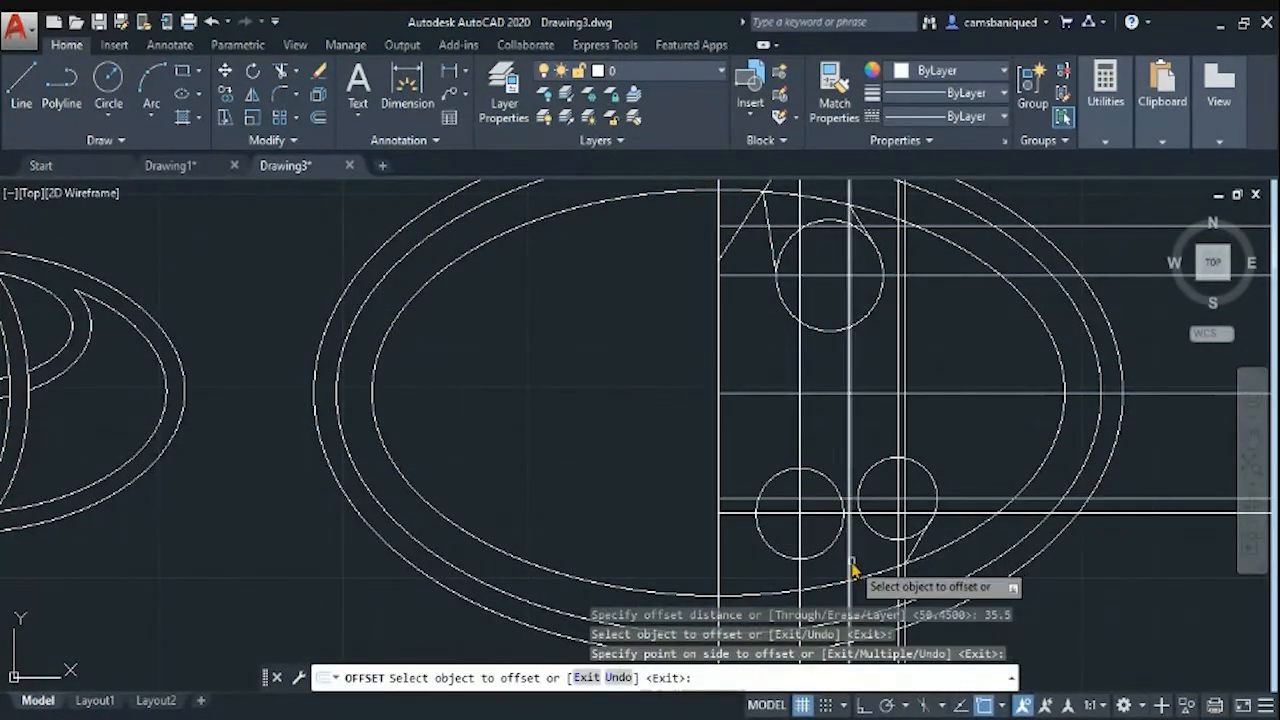
pyautogui.press('Escape')
# Offset the horizontal center line 29.2 downward, between the two existing lower guides
pyautogui.write('o')
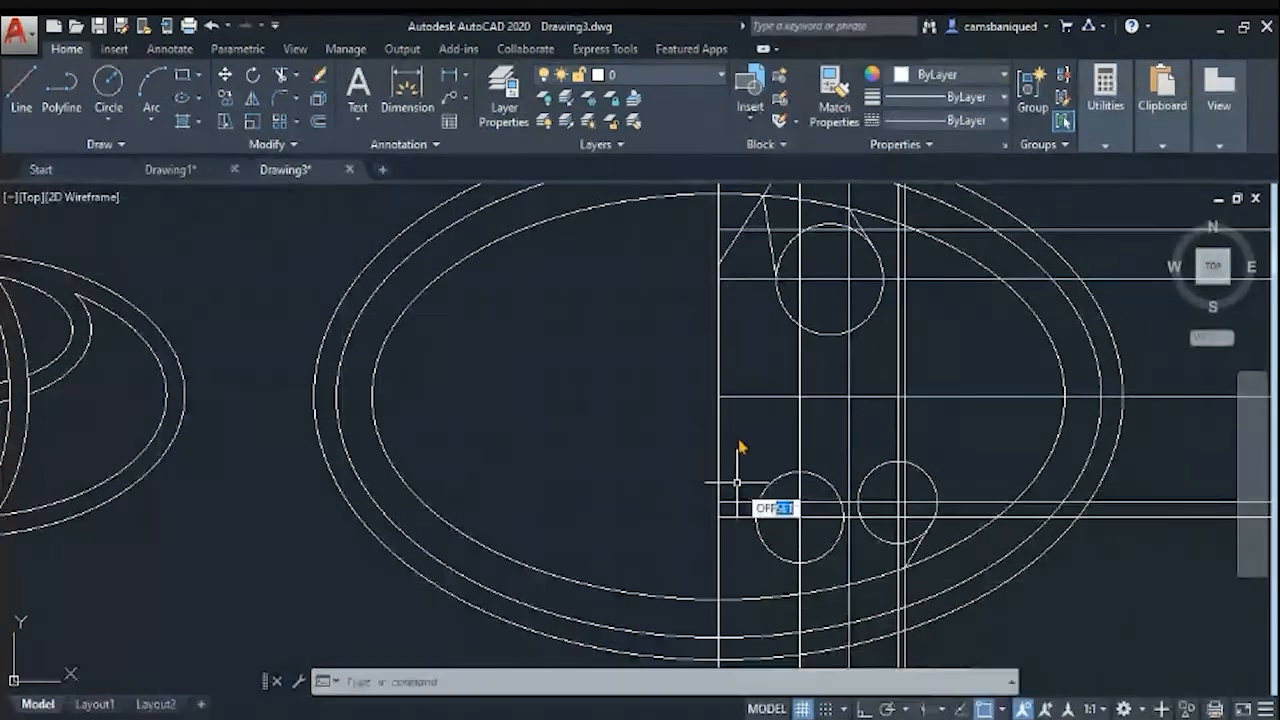
pyautogui.press('Return')
pyautogui.write('29.2')
pyautogui.press('Return')
pyautogui.click(781, 393)
pyautogui.click(765, 474)
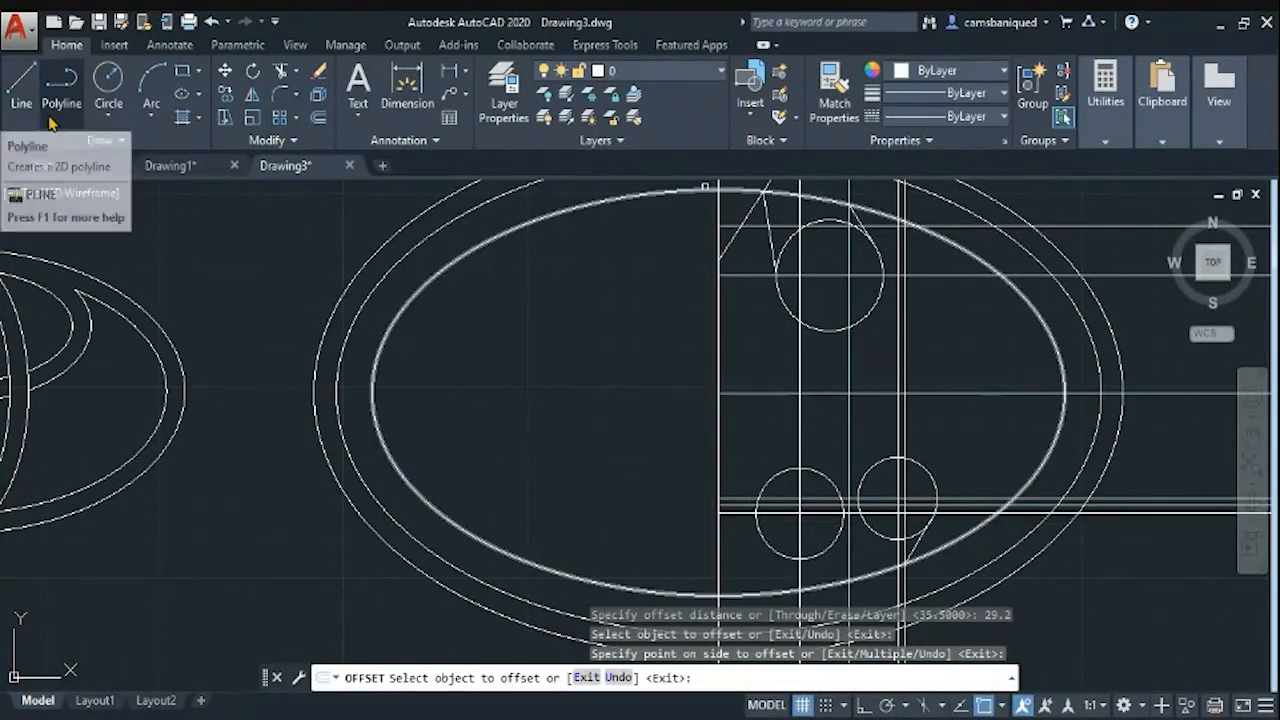
# Draw lines from the 10.7 circle's top quadrant to the crossing of the 35.5 and 29.2 offsets, and on to the 11.8 circle's top quadrant
pyautogui.click(22, 86)
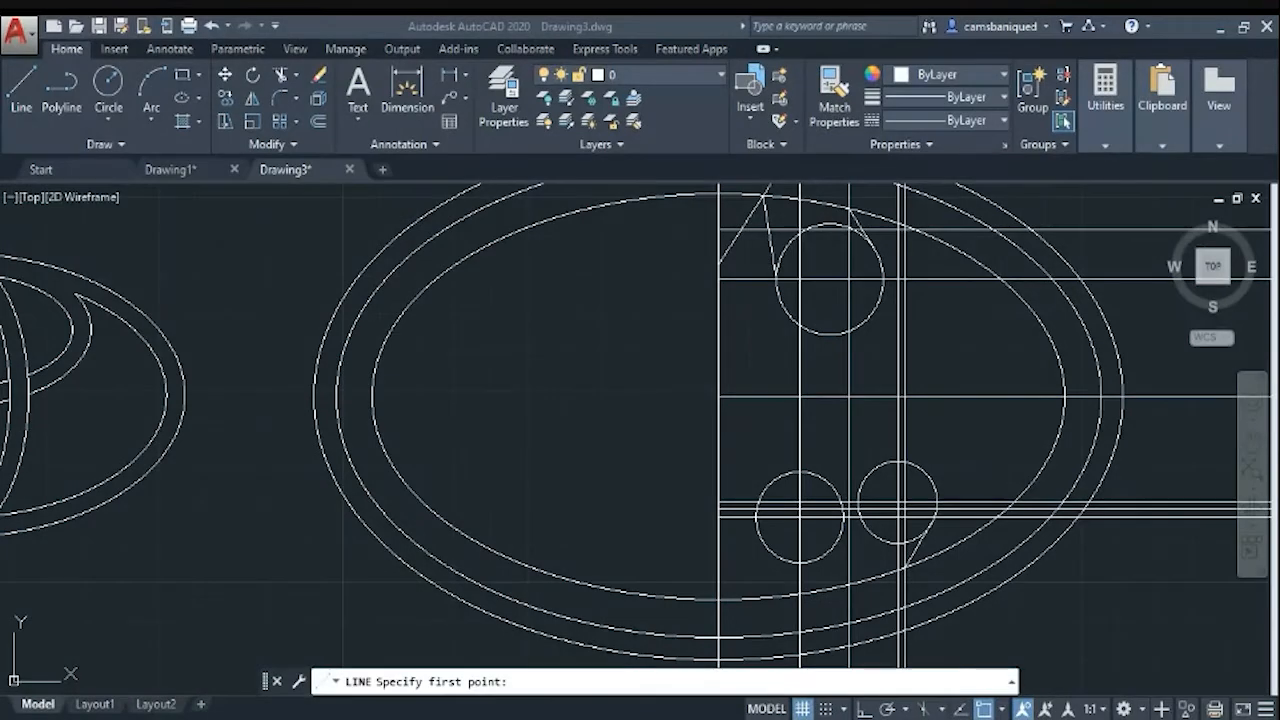
pyautogui.scroll(3, 851, 514)
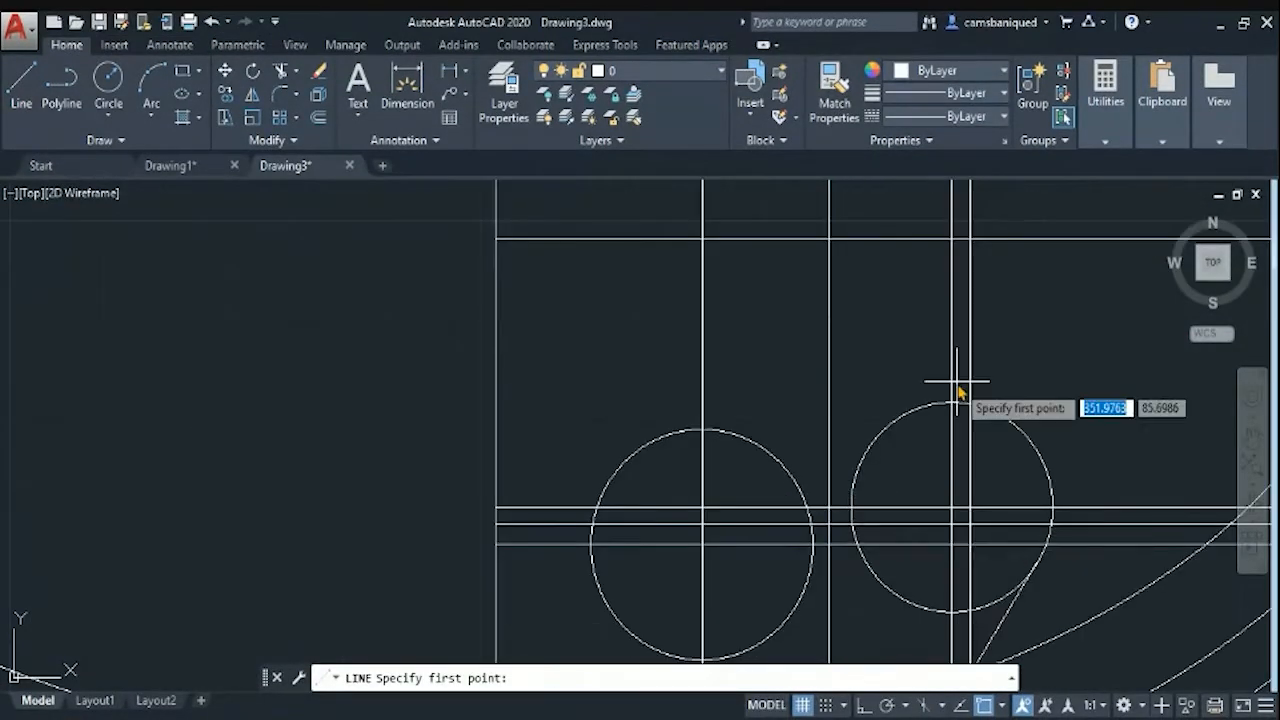
pyautogui.click(952, 403)
pyautogui.click(829, 523)
pyautogui.click(702, 429)
pyautogui.press('Escape')
# Stretch the upper ends of both connecting lines to the facing tangent points of the two lower circles, forming a small V
pyautogui.click(902, 452)
pyautogui.click(952, 403)
pyautogui.click(862, 458)
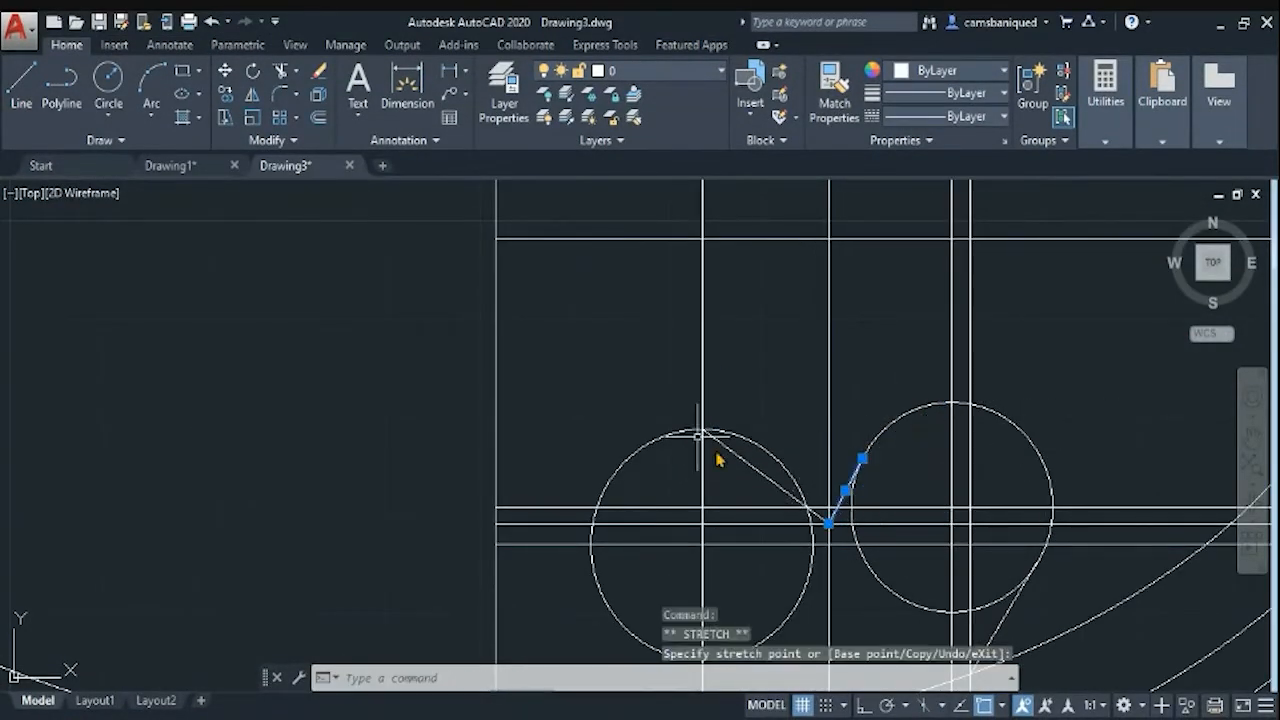
pyautogui.click(720, 442)
pyautogui.click(702, 429)
pyautogui.scroll(-3, 793, 477)
pyautogui.press('Escape')
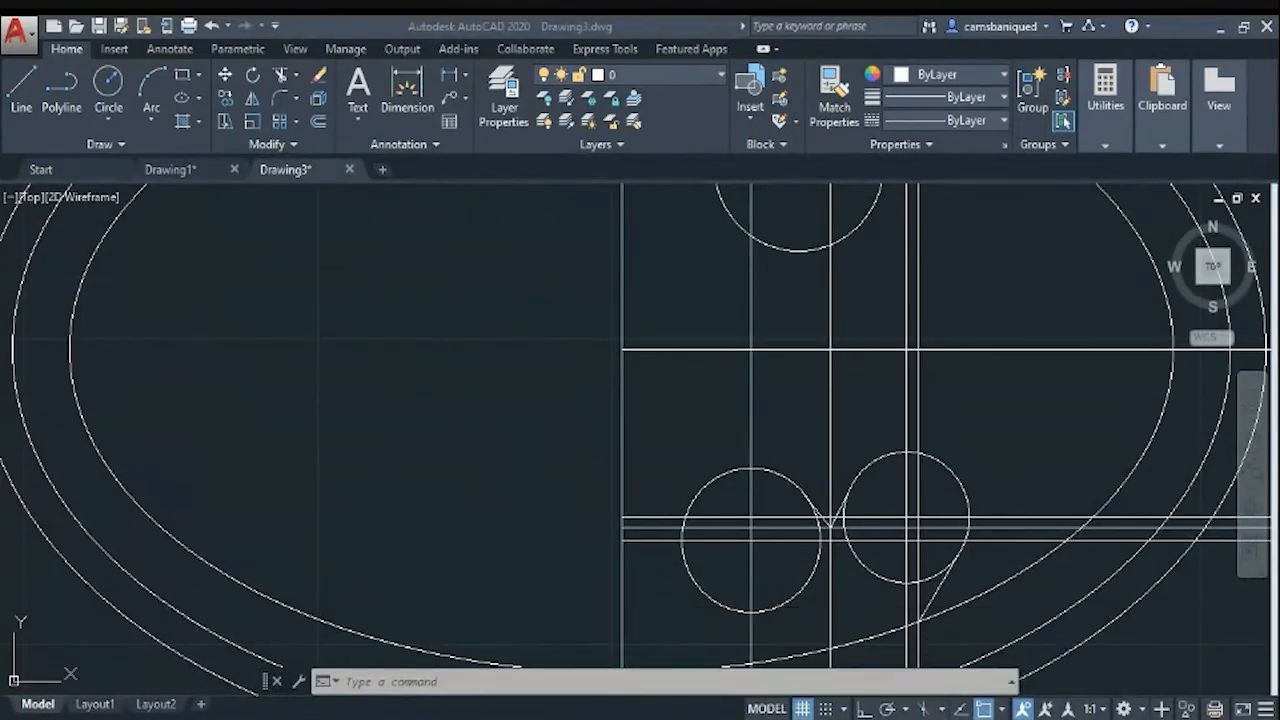
# Offset the horizontal center line 50.8 downward, near the bottom of the innermost ellipse
pyautogui.write('o')
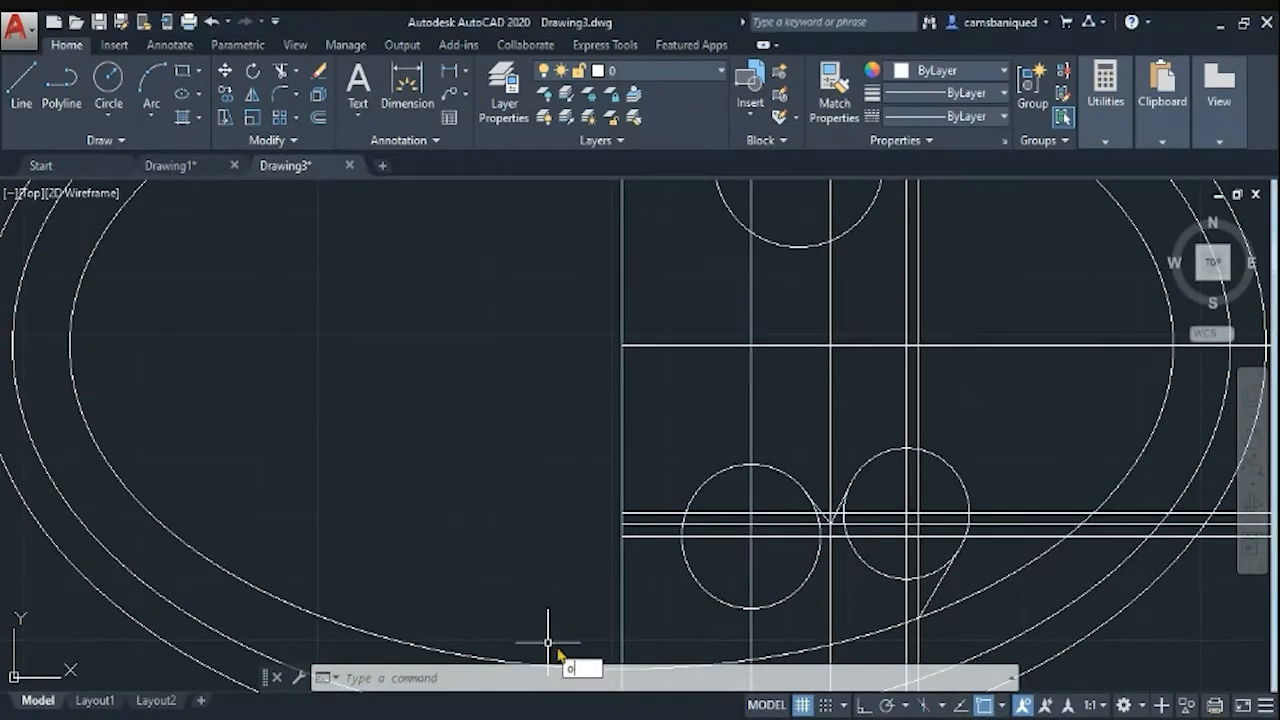
pyautogui.press('Return')
pyautogui.write('50.8')
pyautogui.press('Return')
pyautogui.click(692, 345)
pyautogui.click(688, 558)
pyautogui.scroll(-5, 679, 543)
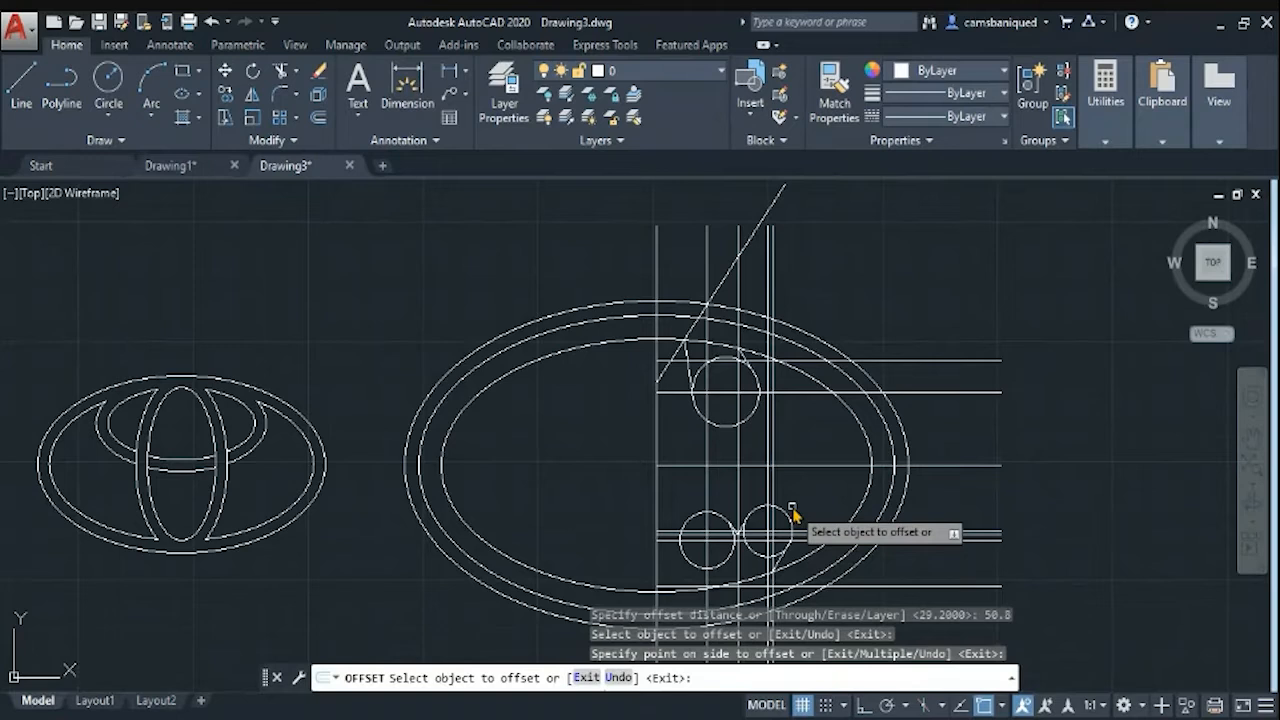
pyautogui.click(1256, 437)
# Draw a line 100 long at 69.25° from where the vertical center line crosses the 50.8 offset line
pyautogui.scroll(6, 679, 587)
pyautogui.press('Escape')
pyautogui.press('Escape')
pyautogui.write('l')
pyautogui.press('Return')
pyautogui.click(588, 583)
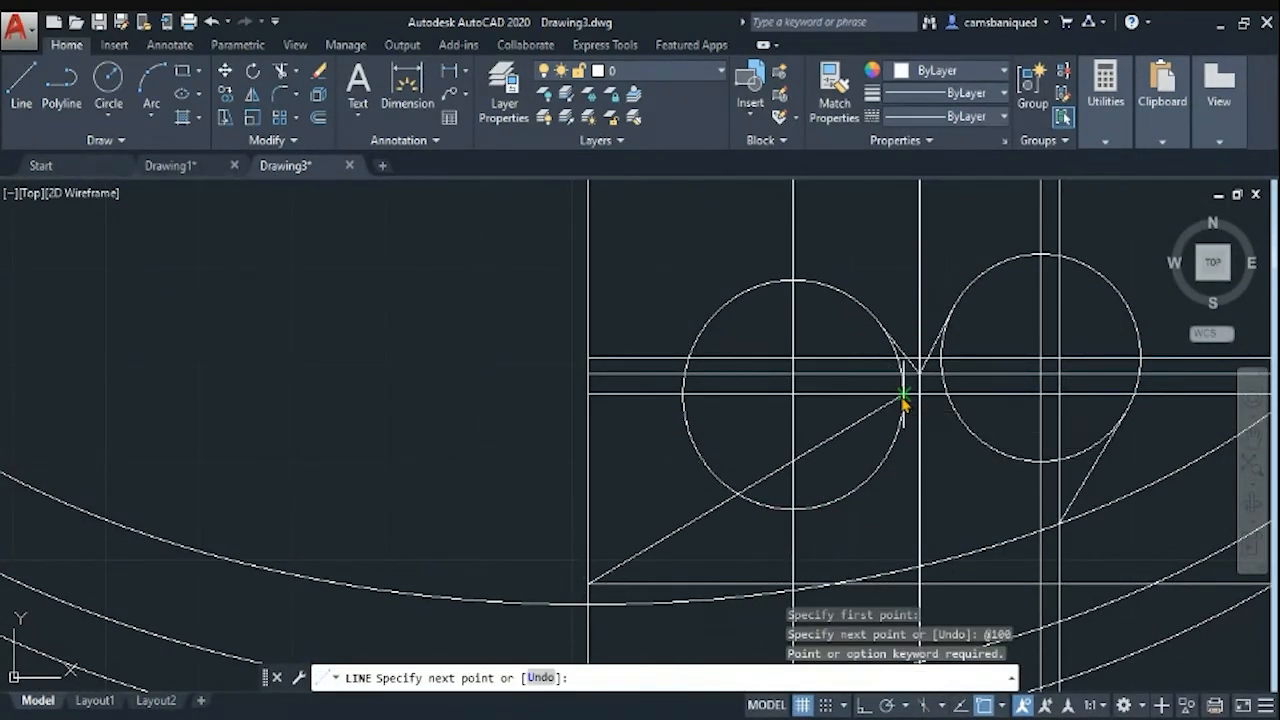
pyautogui.write('<69.25')
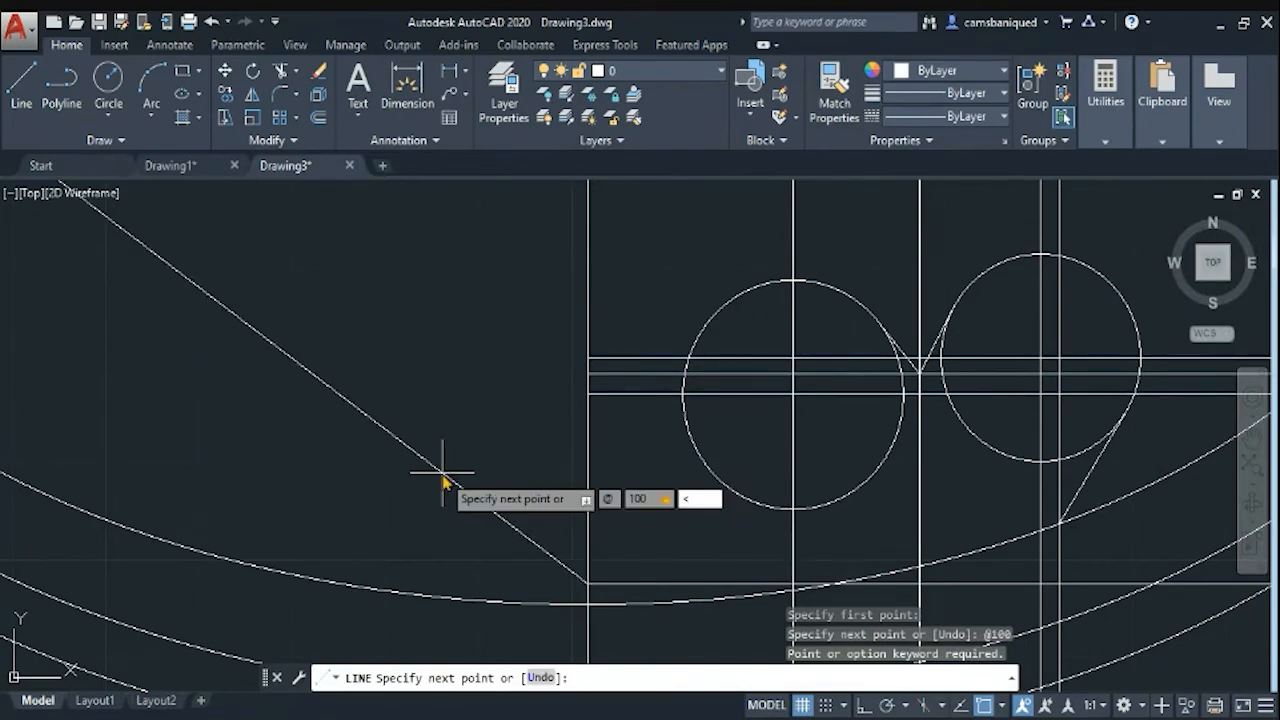
pyautogui.press('Return')
pyautogui.press('Return')
pyautogui.scroll(-8, 641, 346)
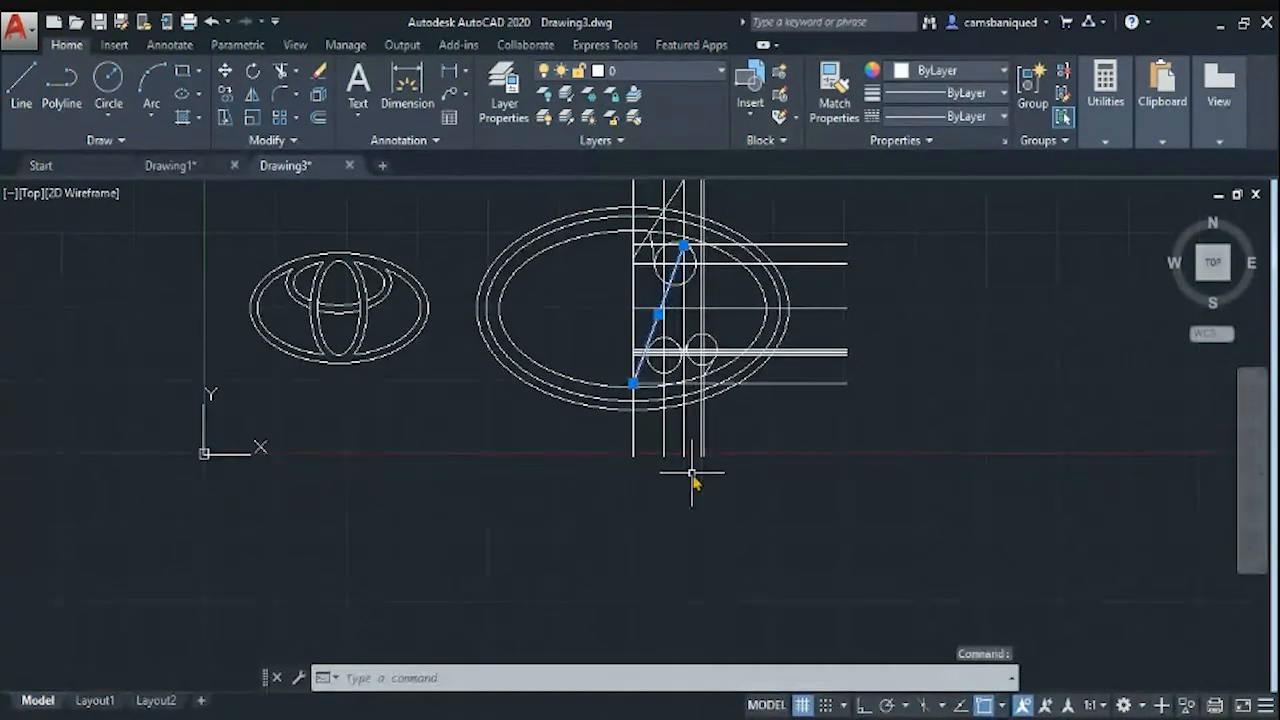
pyautogui.press('Escape')
# Shorten the 69.25° line from its upper end so it stops just below the horizontal center line
pyautogui.scroll(5, 692, 473)
pyautogui.moveTo(840, 216); pyautogui.dragTo(840, 563, button='middle')
pyautogui.write('trim')
pyautogui.press('Return')
pyautogui.press('Return')
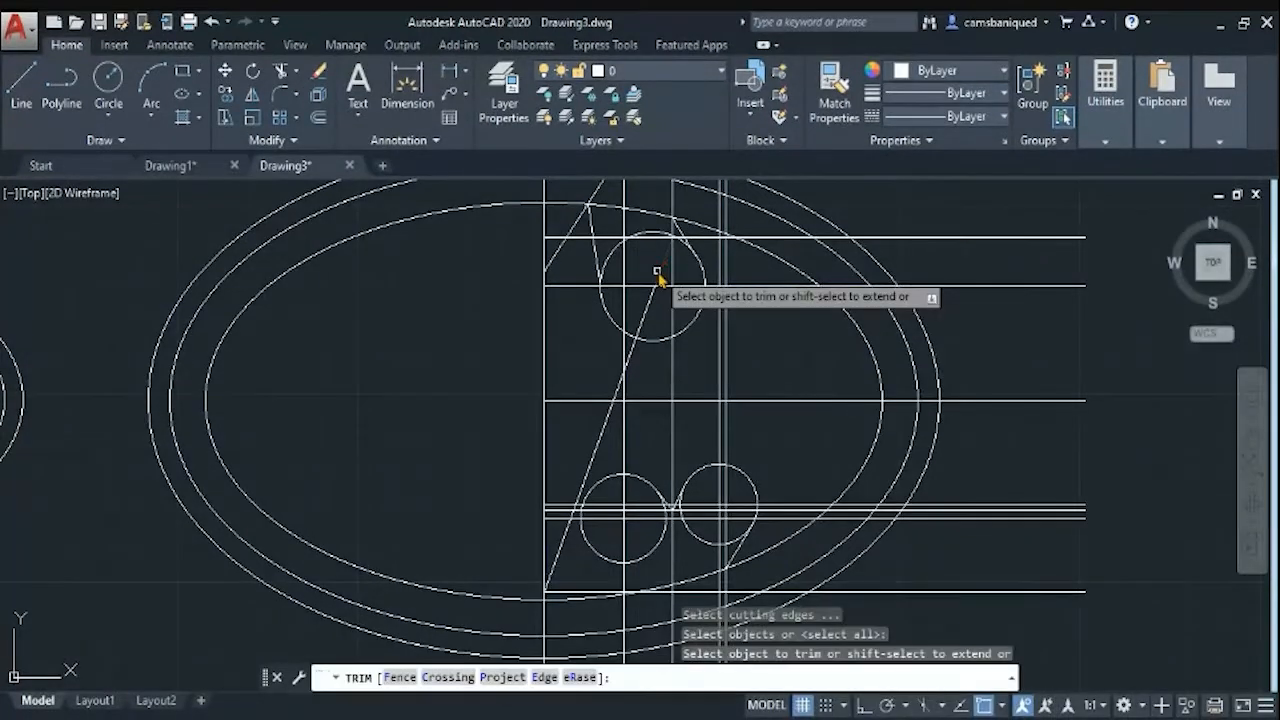
pyautogui.click(658, 275)
pyautogui.press('Escape')
pyautogui.write('fillet')
pyautogui.press('Return')
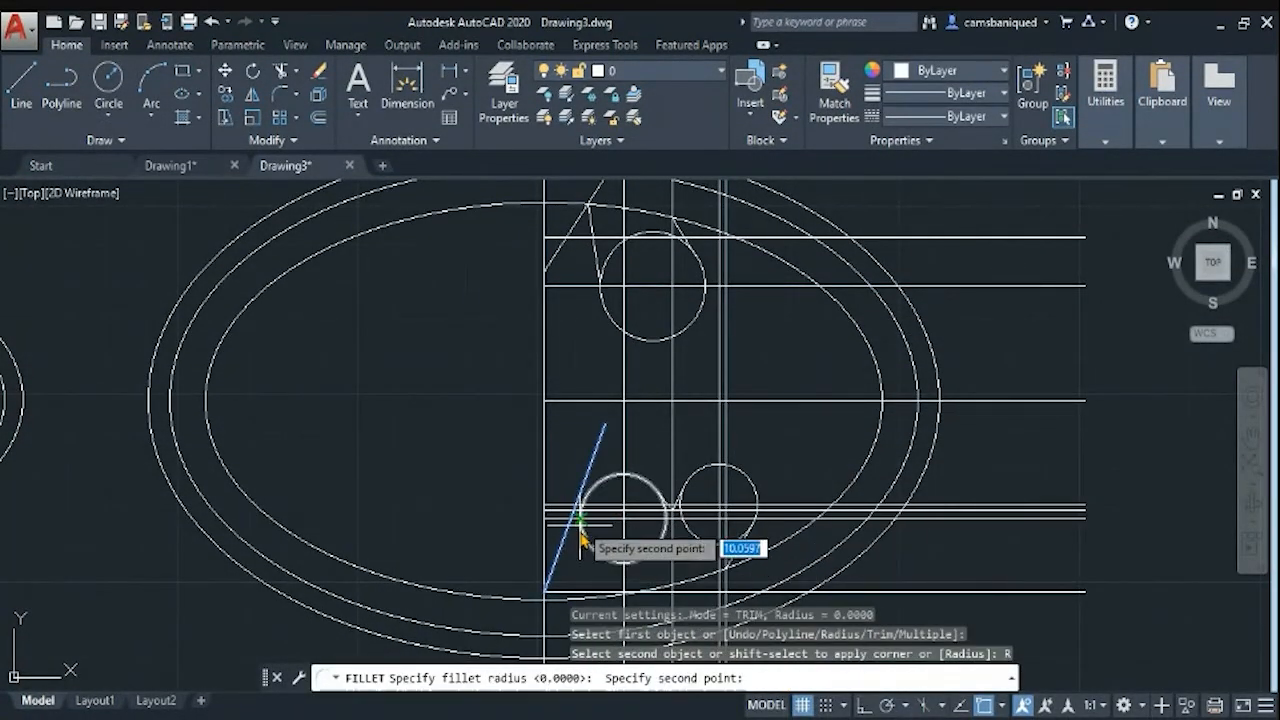
pyautogui.press('Escape')
pyautogui.write('fillet')
pyautogui.press('Return')
pyautogui.write('r')
pyautogui.press('Return')
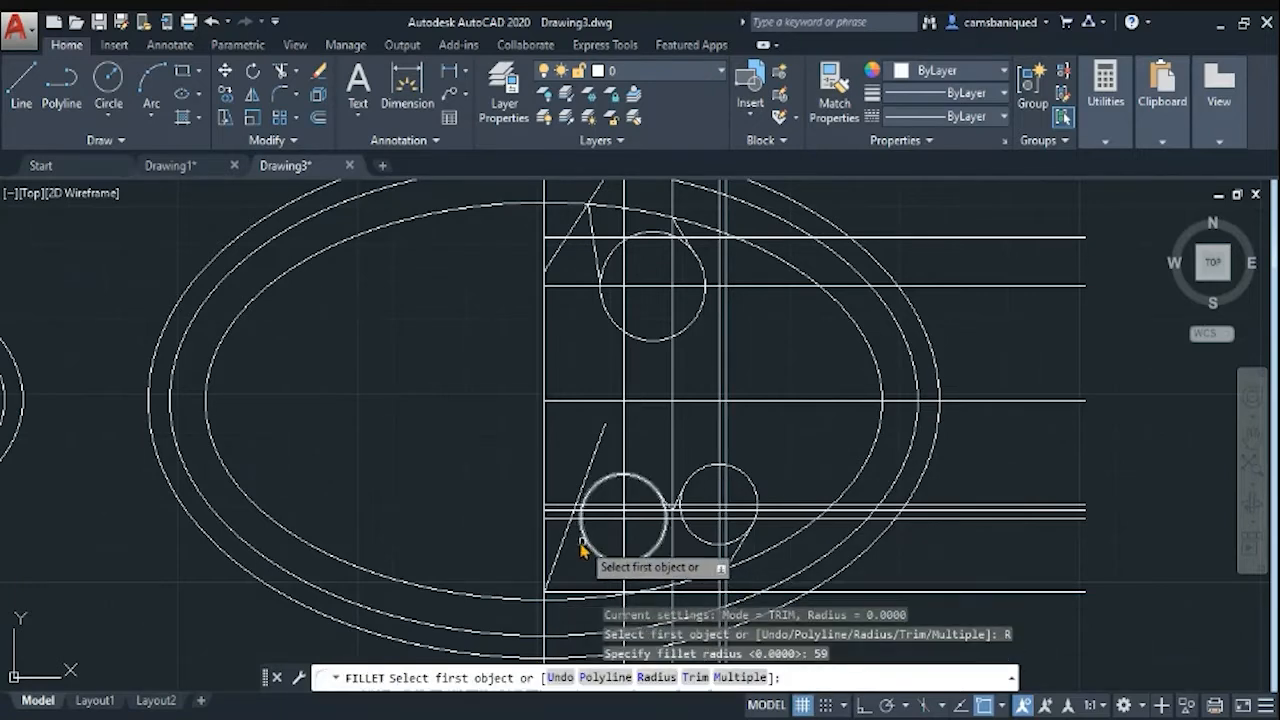
# Fillet the 69.25° line and the left side of the 11.8 circle with a radius of 1.5
pyautogui.write('fillet')
pyautogui.press('Return')
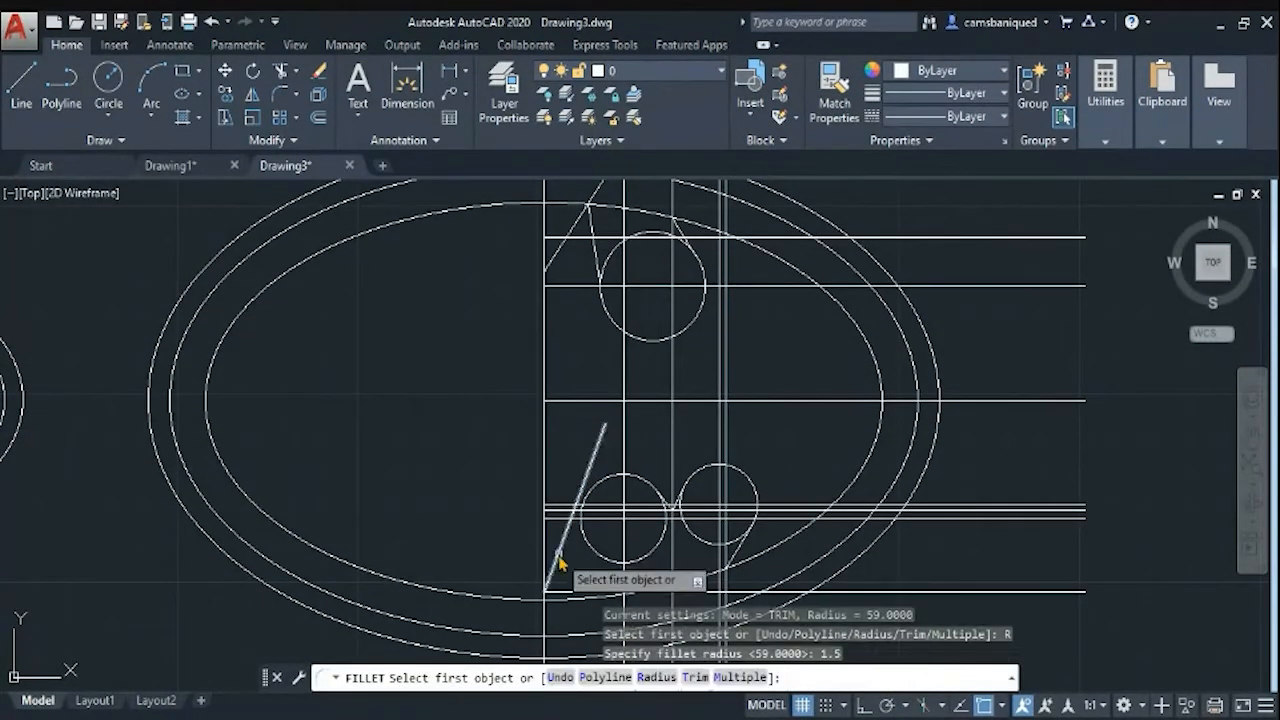
pyautogui.scroll(3, 729, 506)
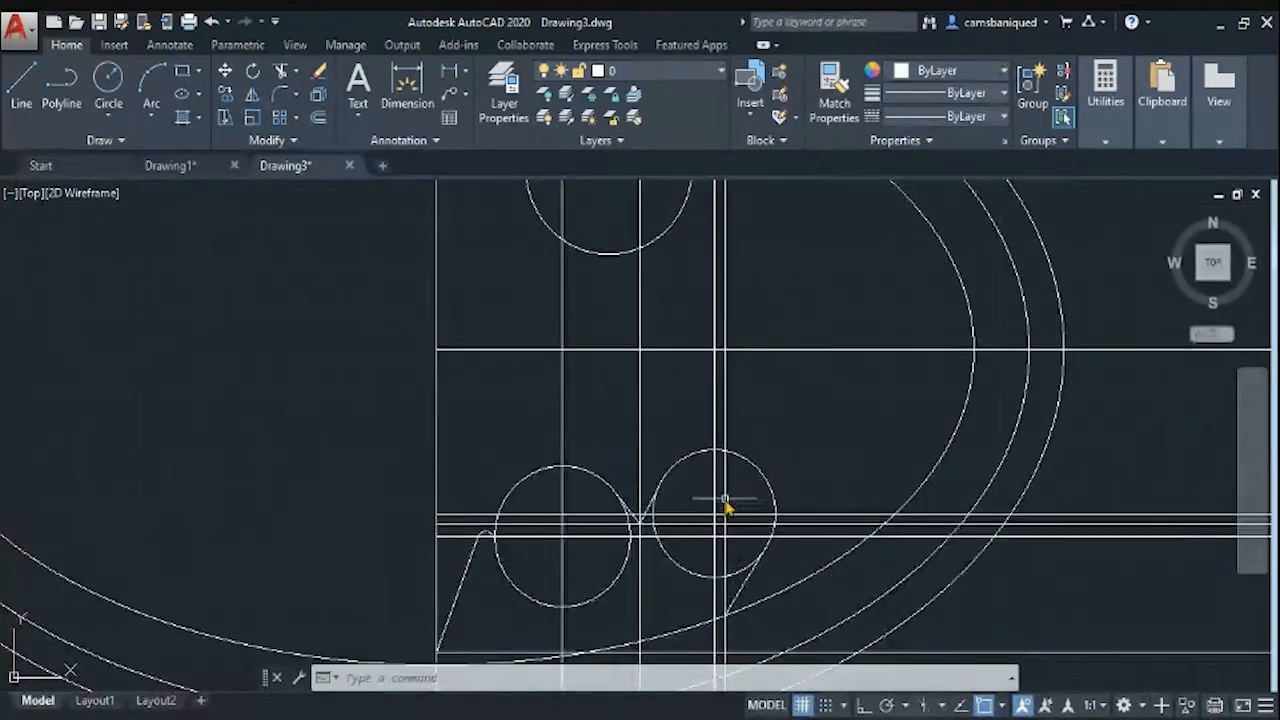
# Undo the last two edits and trim the excess where the 69.25° line meets the left lower circle
pyautogui.hotkey('ctrl', 'z')
pyautogui.hotkey('ctrl', 'z')
pyautogui.write('trim')
pyautogui.press('Return')
pyautogui.press('Return')
pyautogui.click(590, 470)
pyautogui.press('Escape')
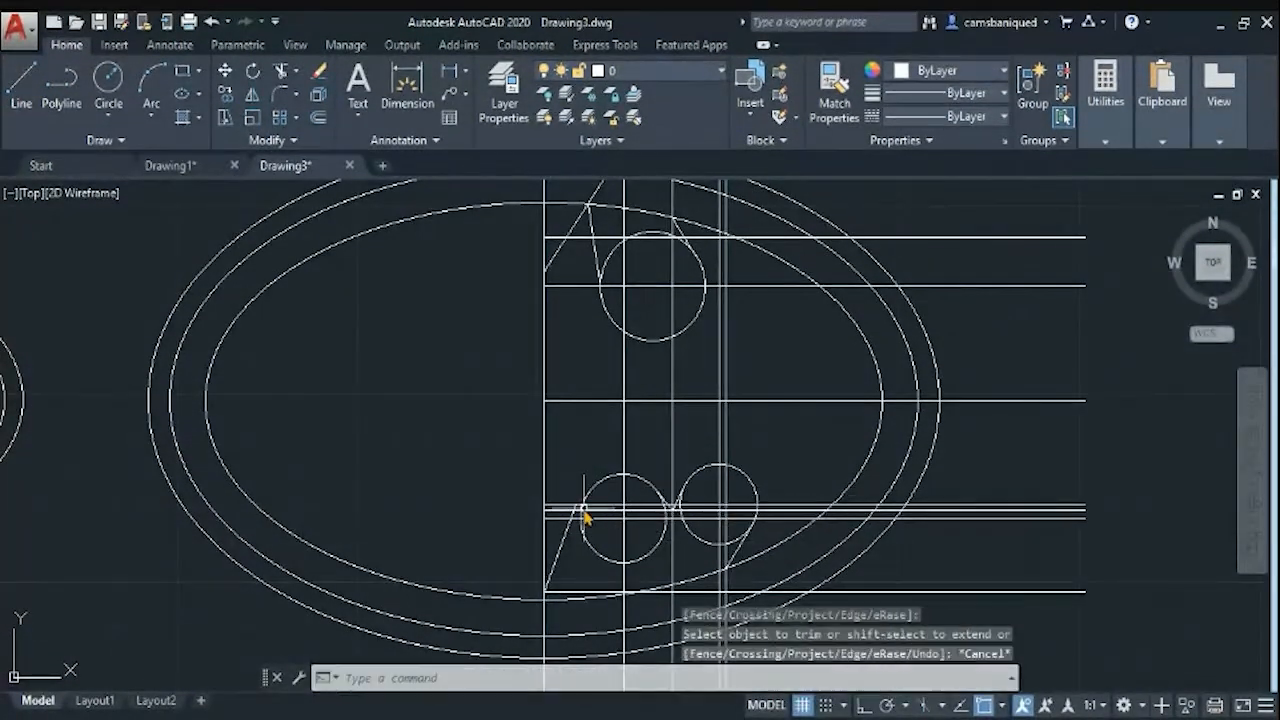
# Clean up the junction of the 69.25° line and the left lower circle, and erase the offset vertical guide lines
pyautogui.scroll(4, 586, 507)
pyautogui.click(549, 528)
pyautogui.click(557, 506)
pyautogui.click(570, 564)
pyautogui.scroll(-4, 757, 438)
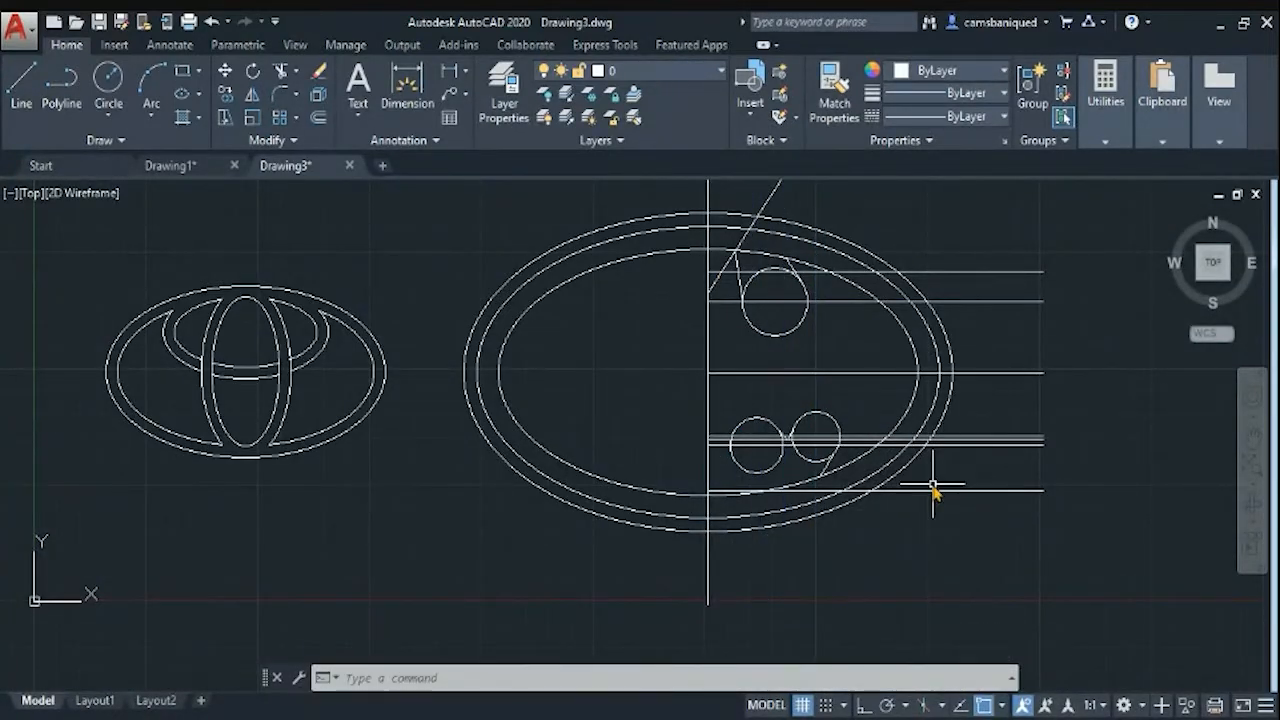
# Try to erase the horizontal center line with the guides through the lower circles, and undo the removal
pyautogui.moveTo(1004, 531); pyautogui.dragTo(1066, 352)
pyautogui.rightClick(1066, 352)
pyautogui.click(1060, 390)
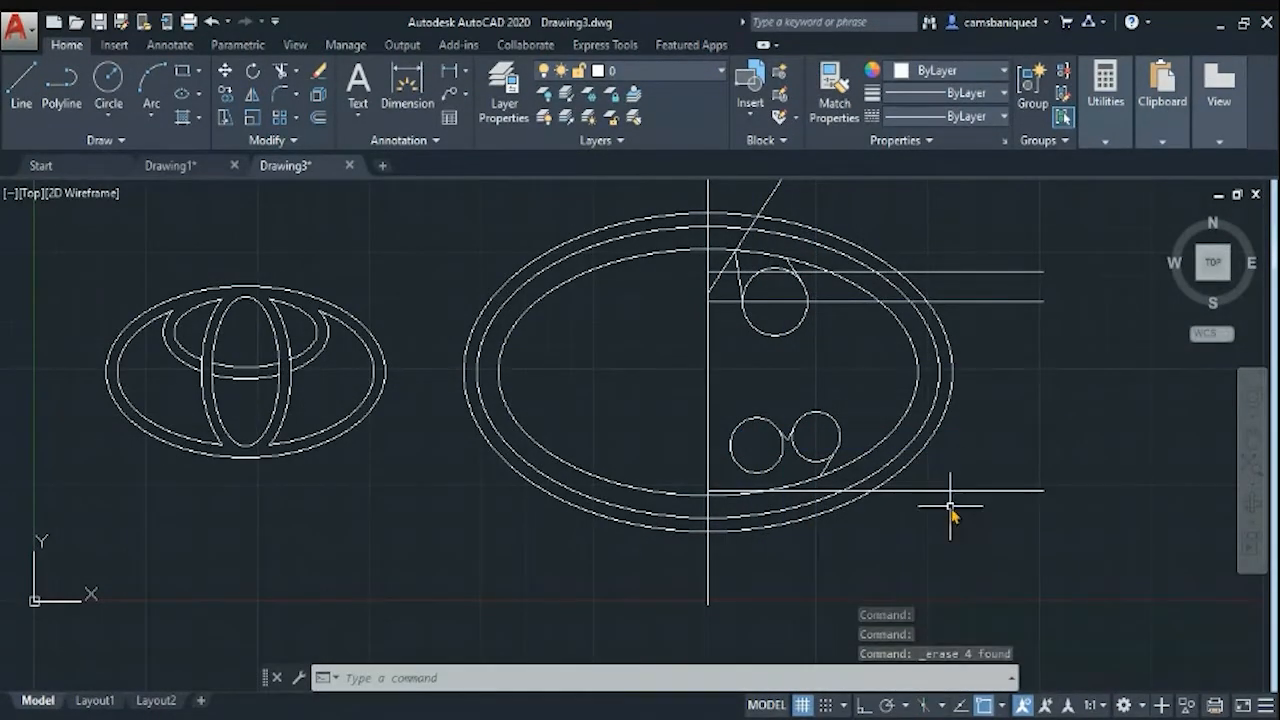
pyautogui.hotkey('ctrl', 'z')
pyautogui.hotkey('ctrl', 'z')
pyautogui.hotkey('ctrl', 'z')
# Erase the 50.8 offset guide and the horizontal guides through the lower circles, keeping the horizontal center line
pyautogui.moveTo(749, 585); pyautogui.dragTo(836, 562)
pyautogui.rightClick(834, 253)
pyautogui.press('Delete')
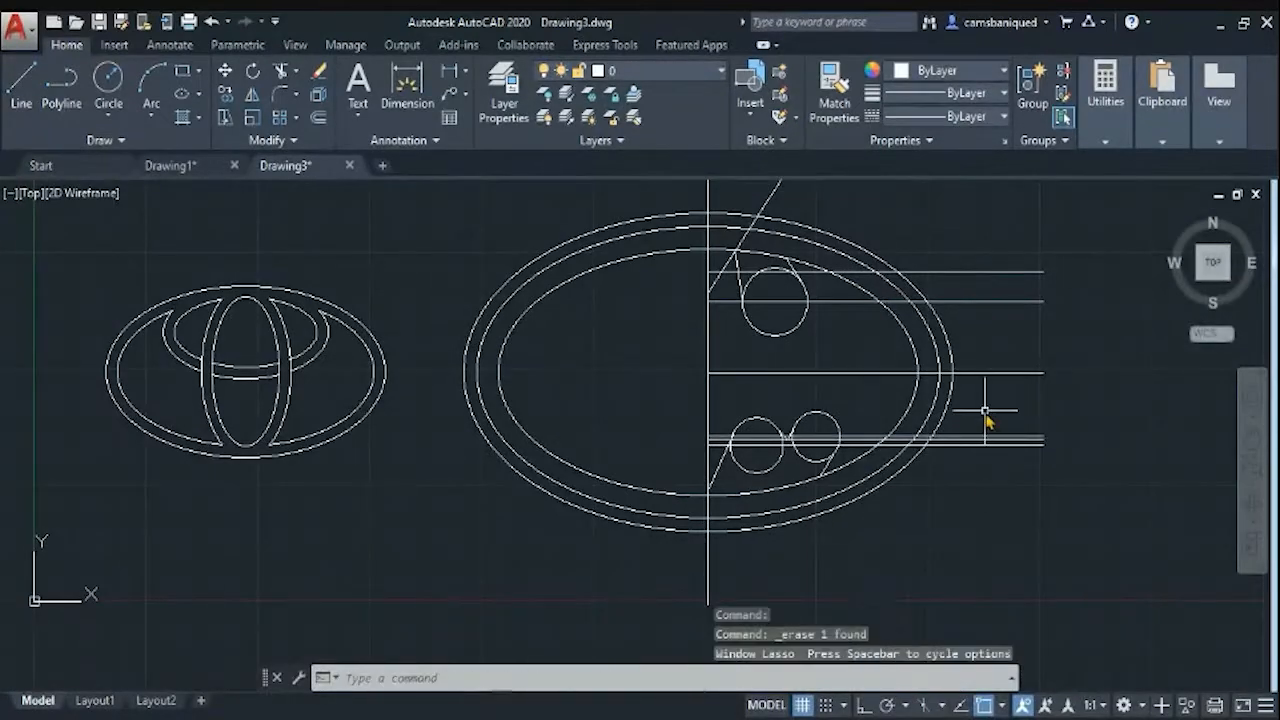
pyautogui.moveTo(985, 411); pyautogui.dragTo(957, 403)
pyautogui.press('Delete')
pyautogui.scroll(2, 926, 459)
pyautogui.moveTo(1048, 387); pyautogui.dragTo(1091, 529, button='middle')
# Trim the circles to their outline arcs and cut the slanted head line at the upper guide and the innermost ellipse
pyautogui.write('tr')
pyautogui.press('Return')
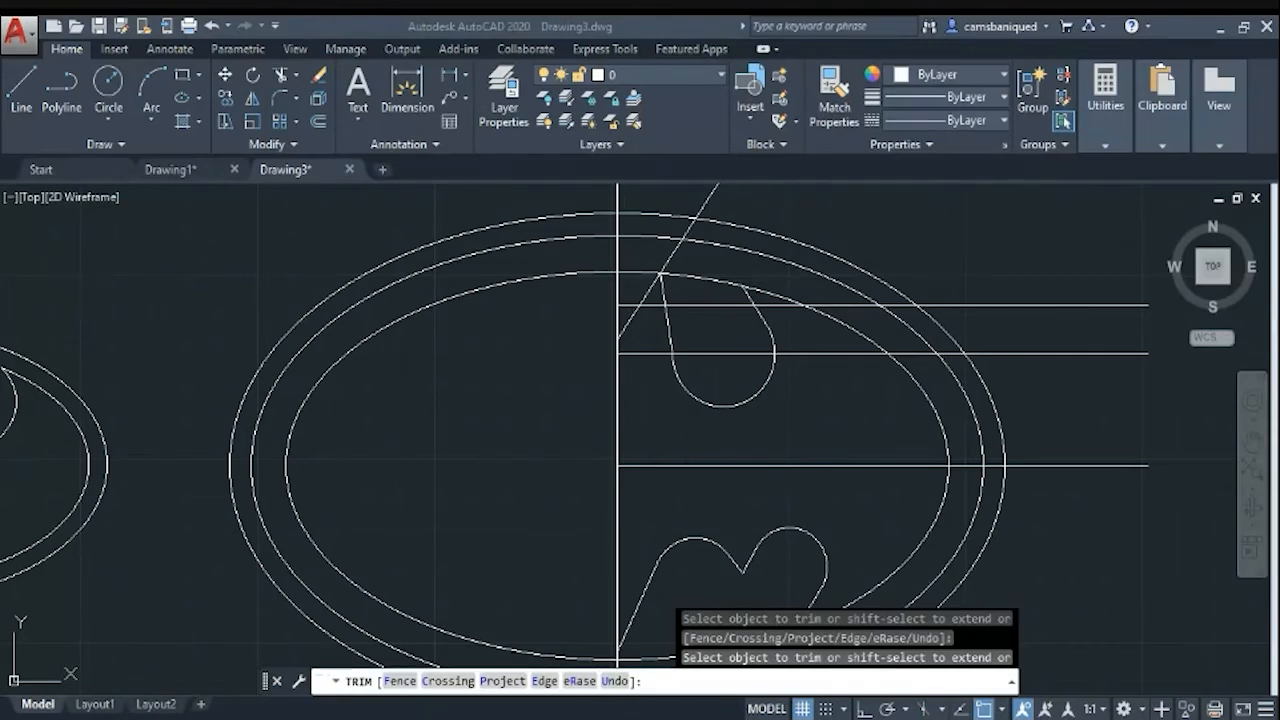
pyautogui.click(630, 318)
pyautogui.click(652, 306)
pyautogui.press('Escape')
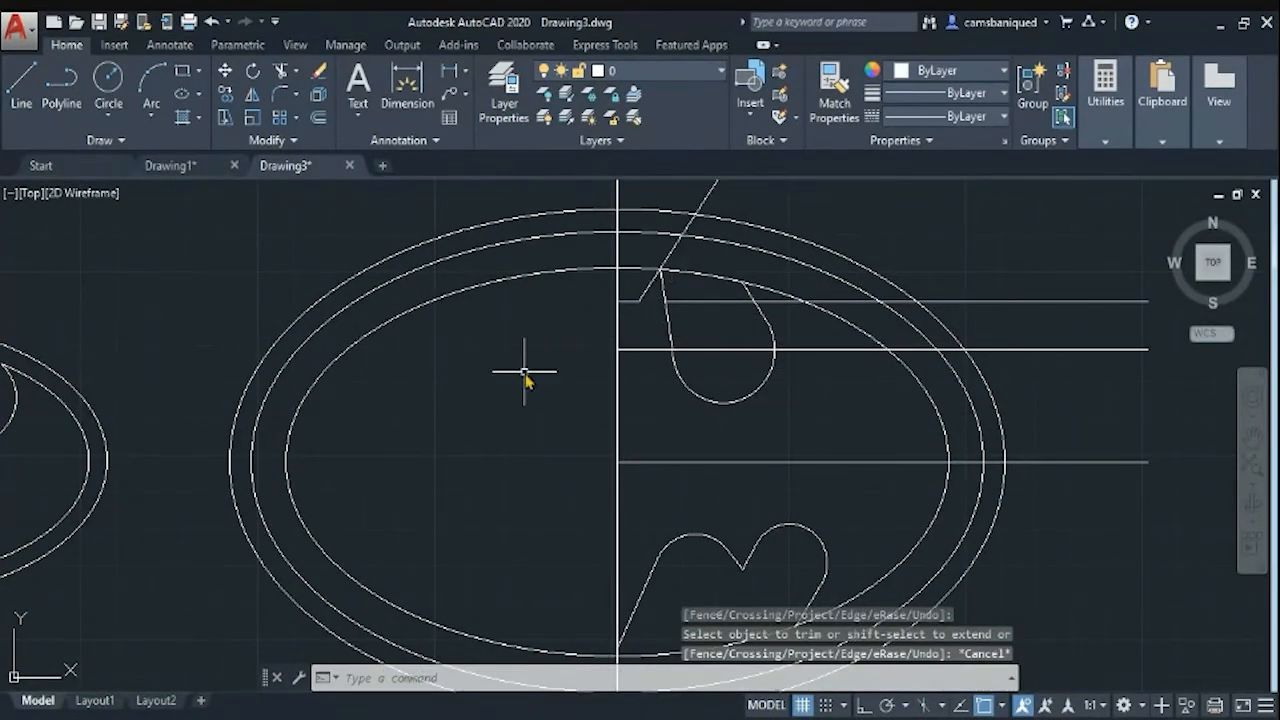
pyautogui.press('Return')
pyautogui.click(700, 200)
pyautogui.click(693, 300)
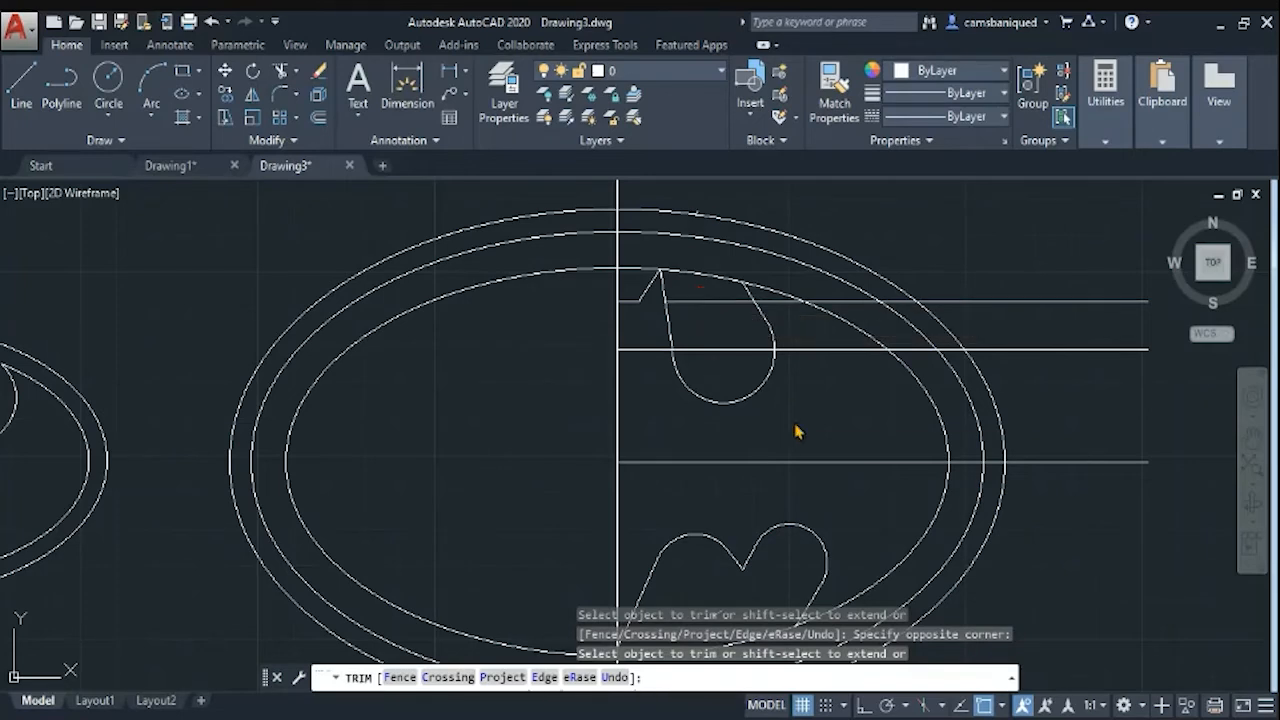
# Erase the remaining upper horizontal guides, keeping only the short flat segment at the top of the head
pyautogui.press('Escape')
pyautogui.write('e')
pyautogui.press('Return')
pyautogui.click(735, 301)
pyautogui.press('Return')
# Trim the innermost ellipse down to the right wing's outer edge and erase its leftover left half
pyautogui.write('tr')
pyautogui.press('Return')
pyautogui.press('Return')
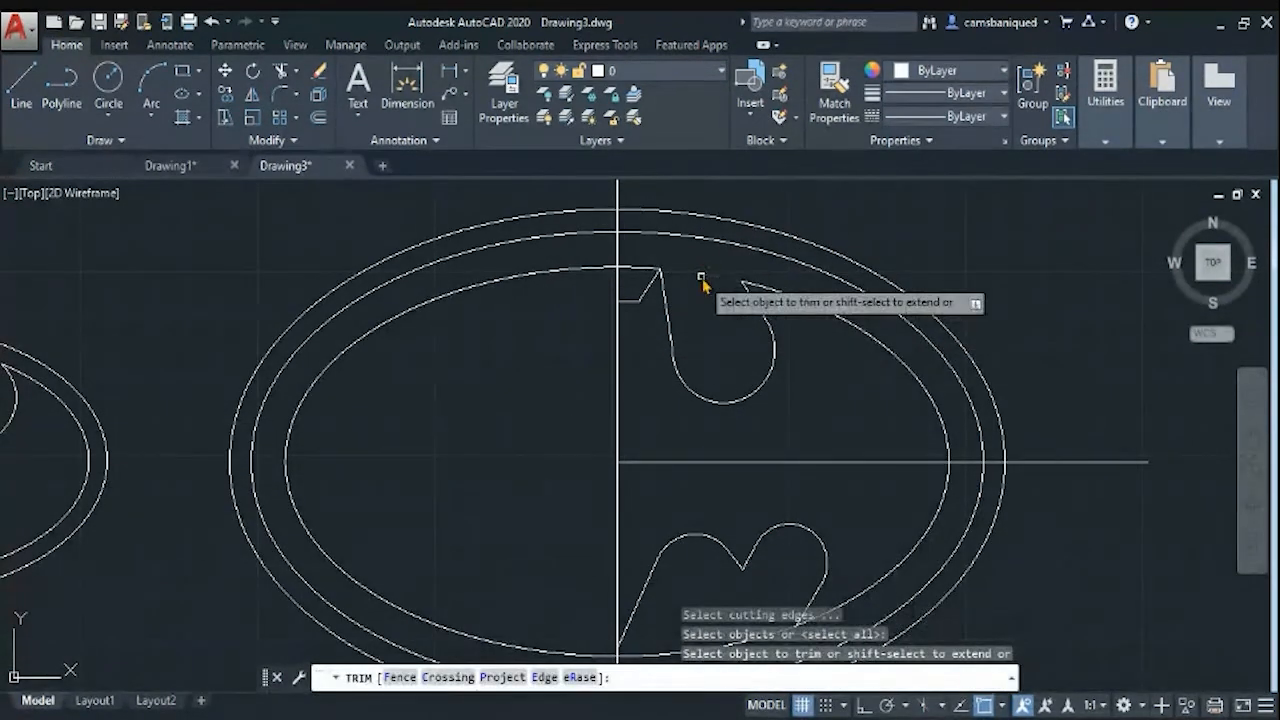
pyautogui.scroll(-2, 700, 446)
pyautogui.click(612, 337)
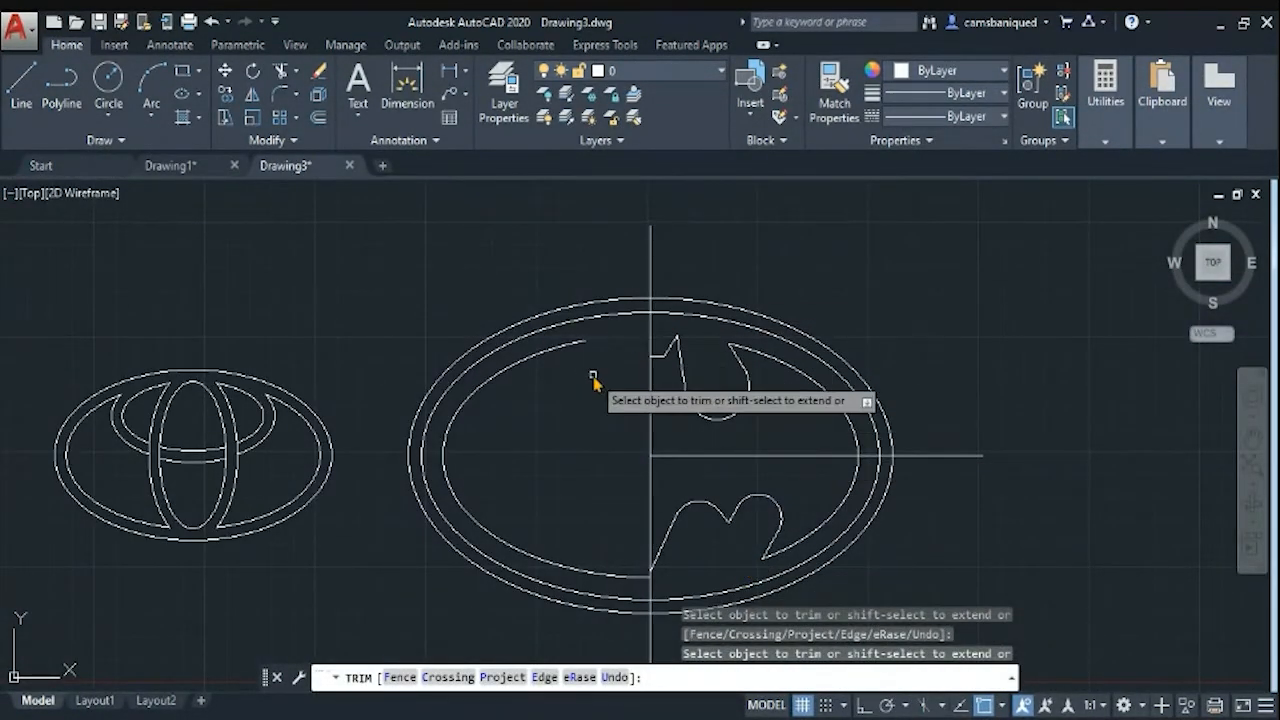
pyautogui.press('Escape')
pyautogui.click(568, 347)
pyautogui.press('Delete')
# Mirror the right half of the bat outline about the vertical center line, keeping the source objects
pyautogui.write('mirror line:')
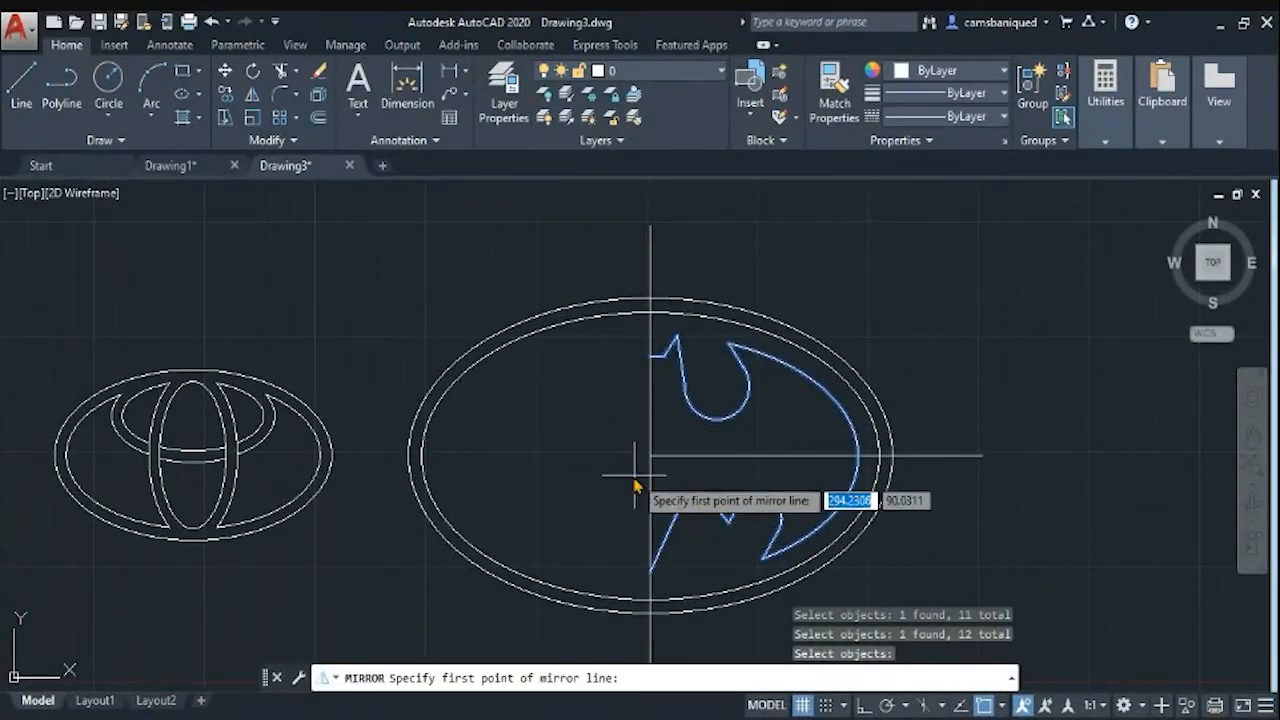
pyautogui.click(634, 485)
pyautogui.click(737, 294)
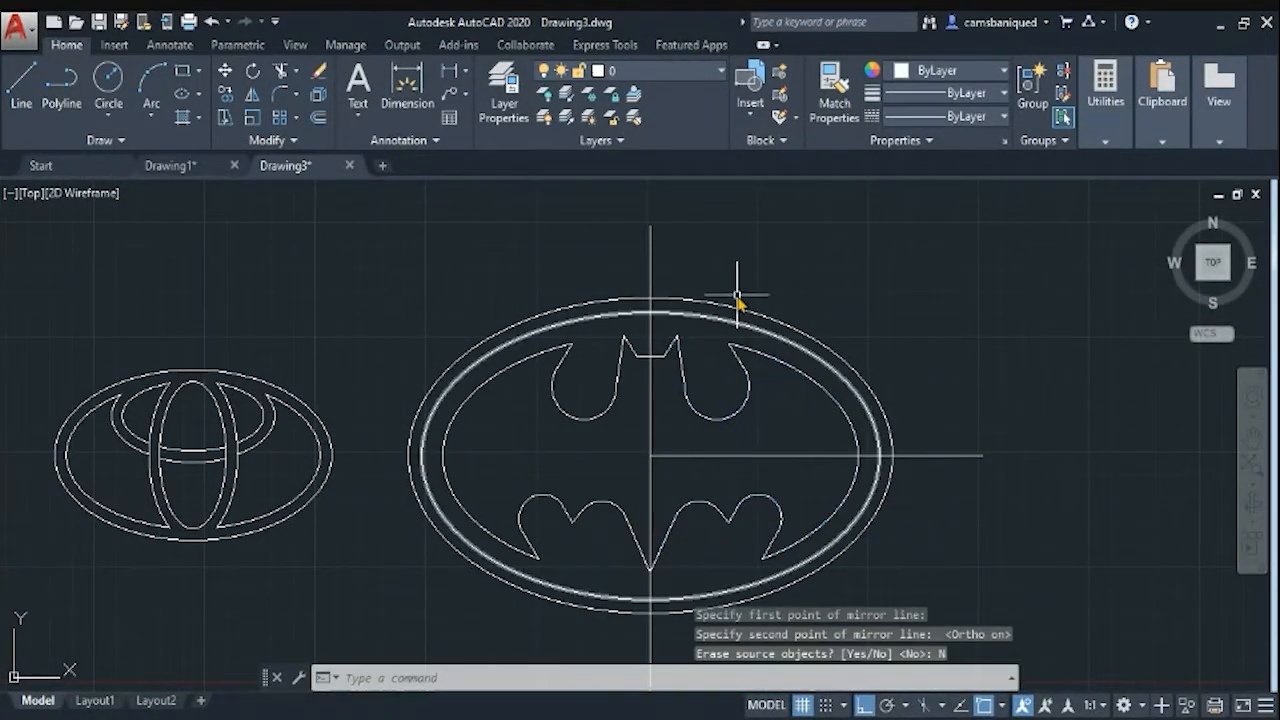
pyautogui.write('n')
pyautogui.press('Return')
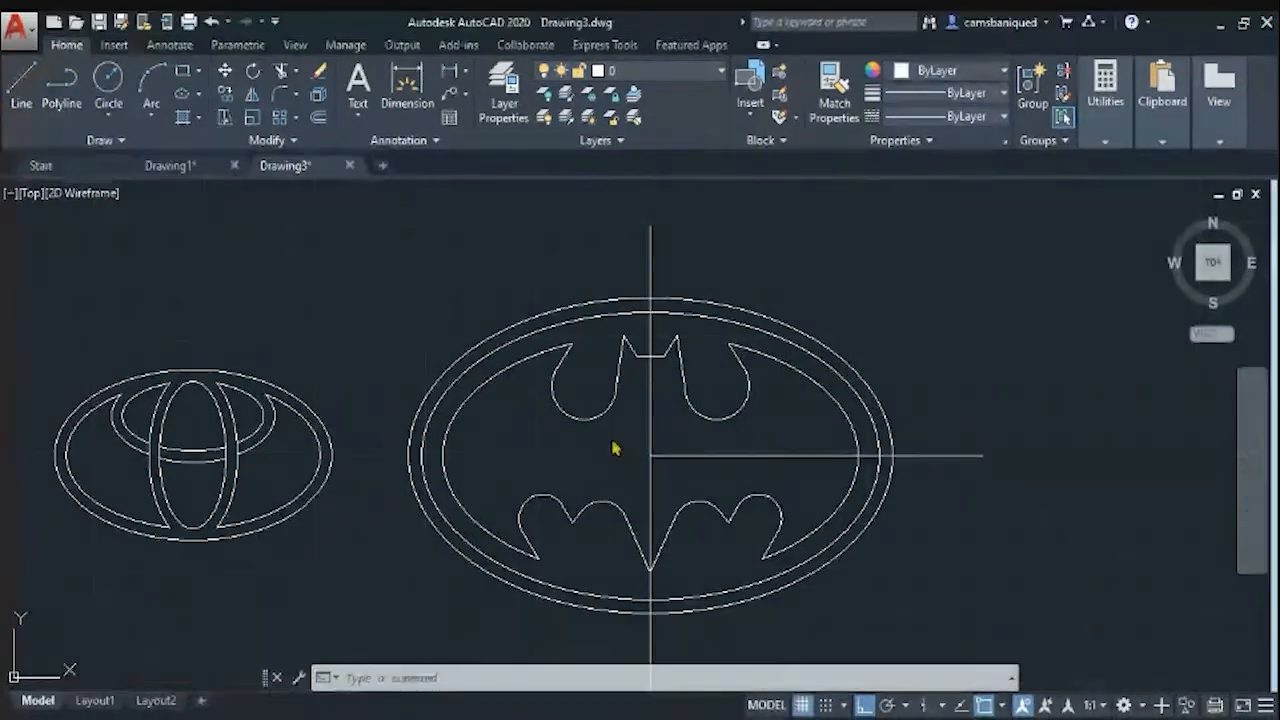
# Erase the vertical and horizontal center lines of the bat logo
pyautogui.click(650, 352)
pyautogui.press('Delete')
pyautogui.click(912, 455)
pyautogui.press('Delete')
pyautogui.click(449, 71)
pyautogui.click(193, 415)
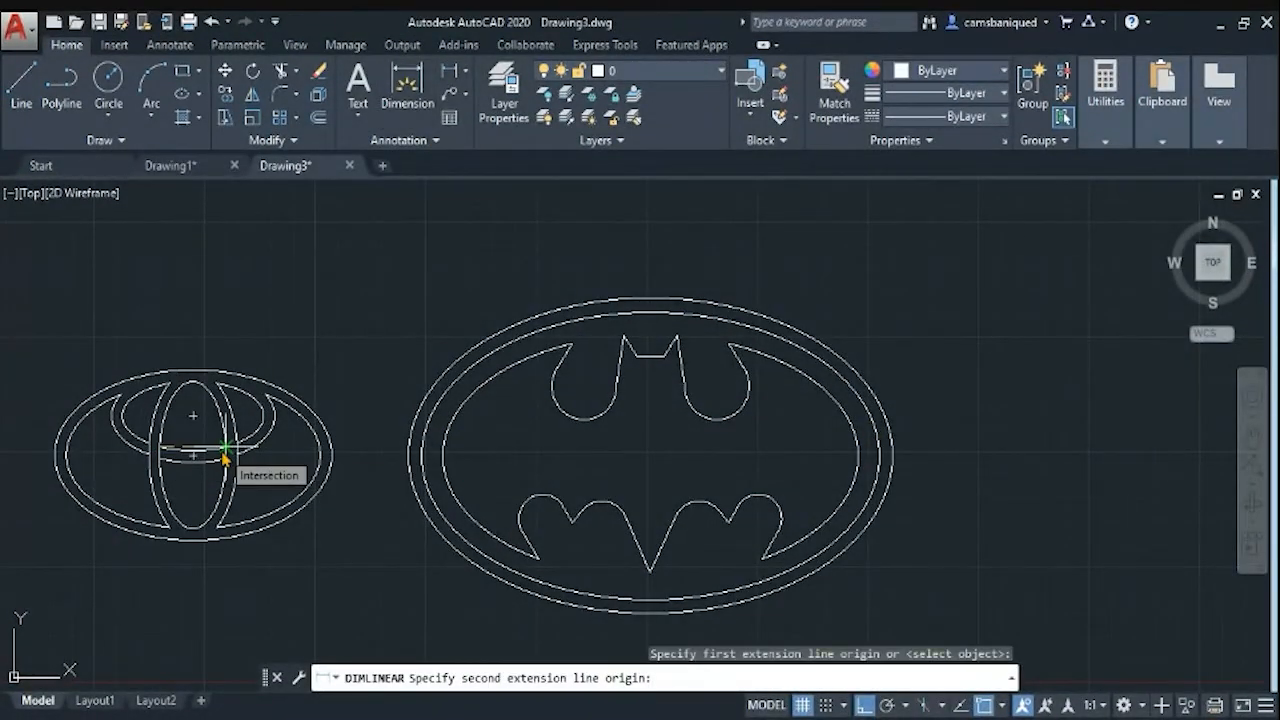
# Trim the overlapping pieces where the Toyota logo's vertical ellipses cross the lower band of the horizontal ellipses
pyautogui.write('tr')
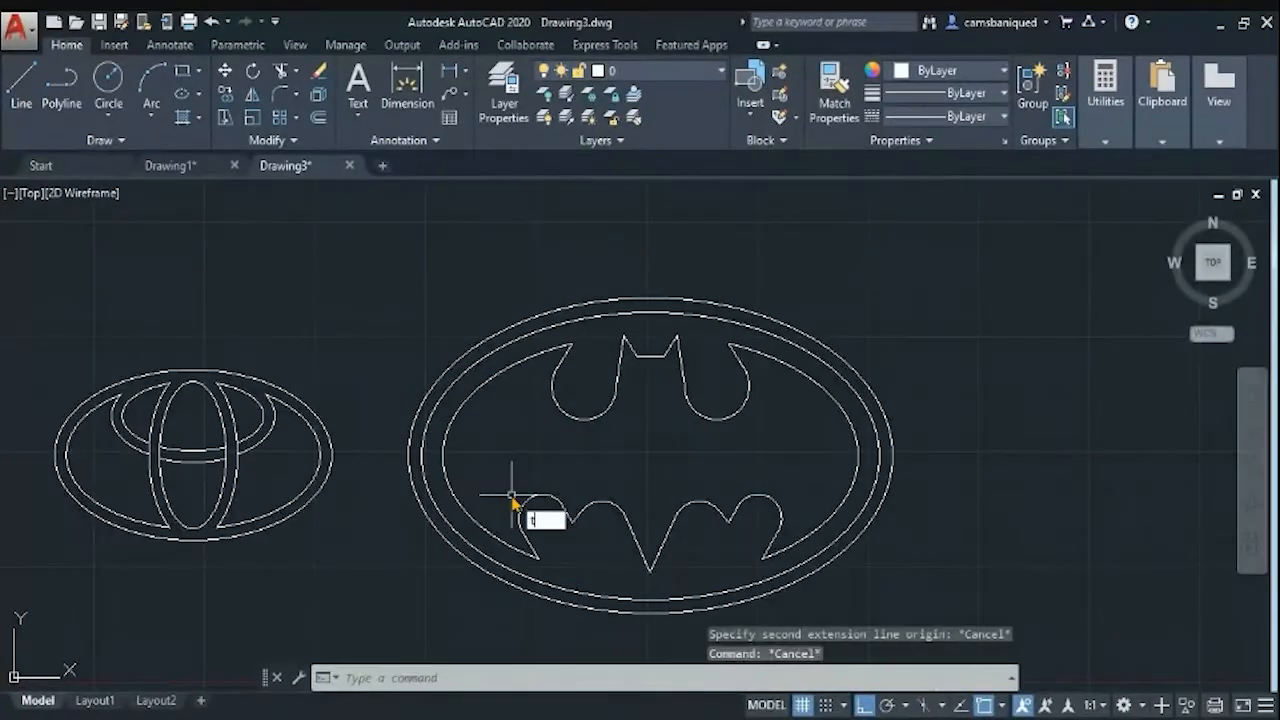
pyautogui.press('Return')
pyautogui.press('Return')
pyautogui.click(237, 449)
pyautogui.click(227, 457)
pyautogui.click(150, 449)
pyautogui.click(160, 457)
pyautogui.press('Escape')
# Try to place linear dimensions across the inner ellipses of the Toyota logo
pyautogui.click(449, 71)
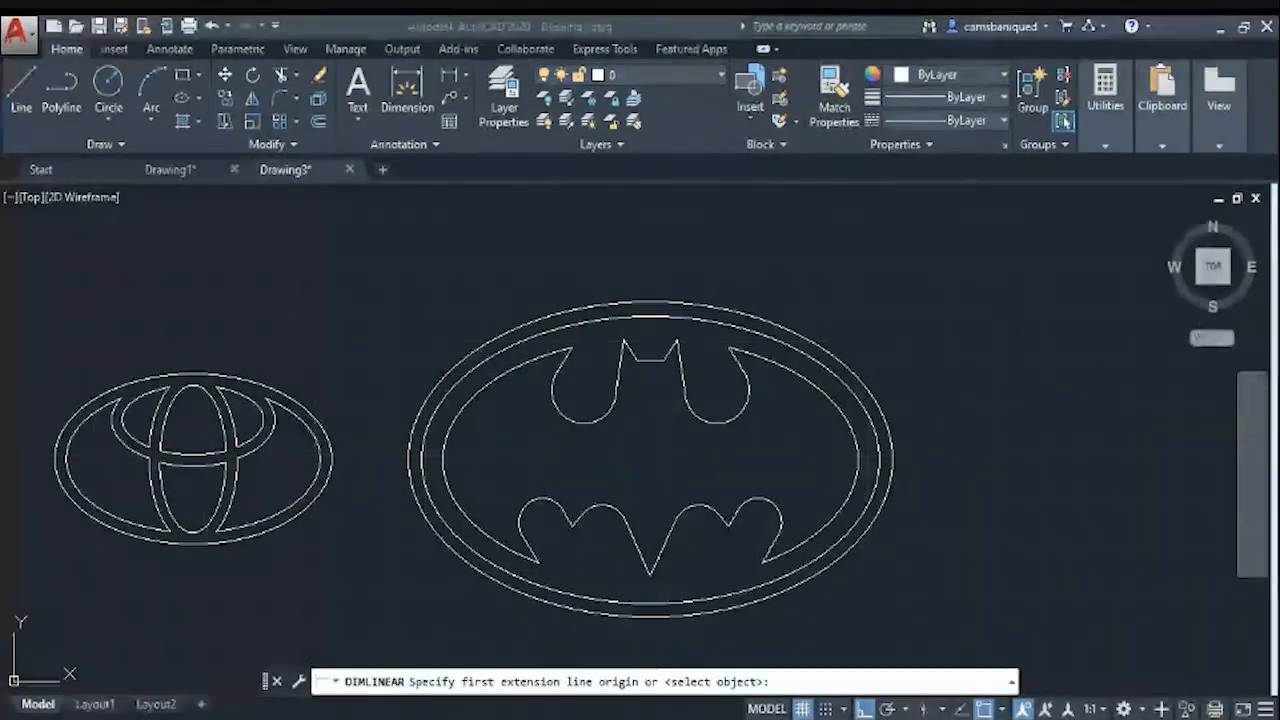
pyautogui.click(126, 400)
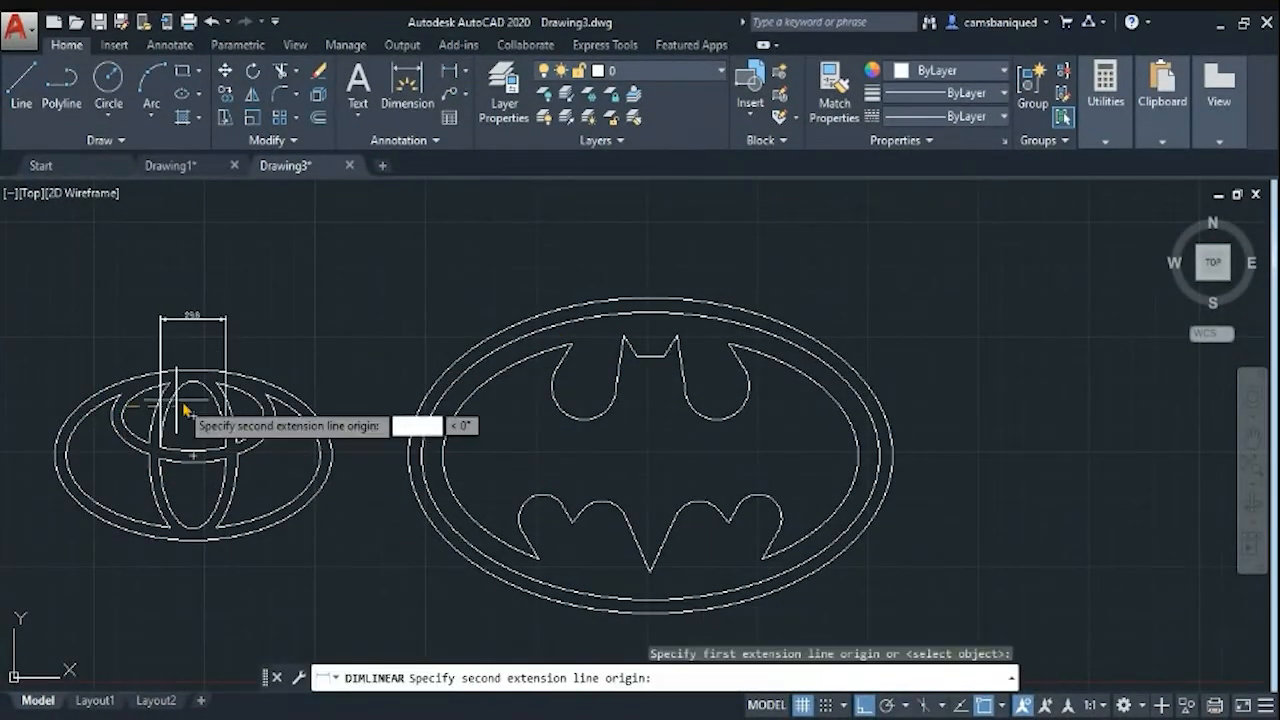
pyautogui.click(260, 408)
pyautogui.click(200, 279)
pyautogui.click(465, 71)
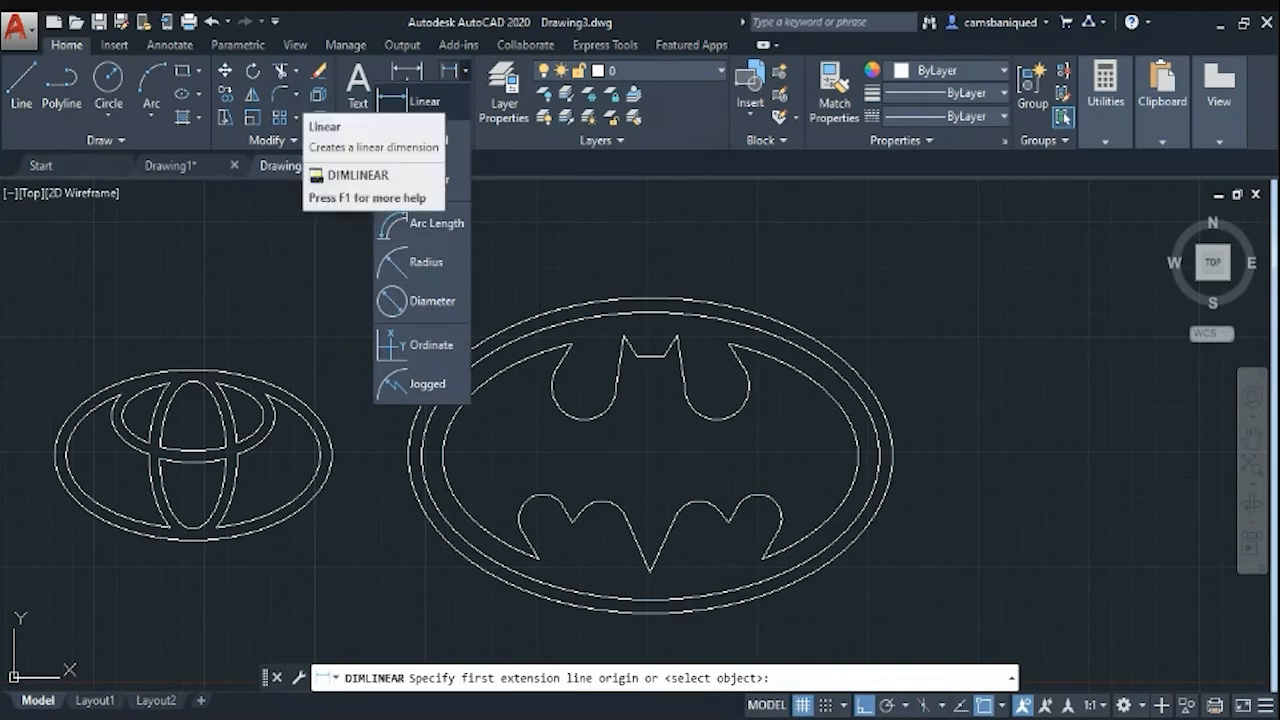
pyautogui.click(415, 98)
pyautogui.click(190, 455)
pyautogui.click(315, 457)
pyautogui.press('Escape')
pyautogui.scroll(5, 472, 423)
pyautogui.scroll(-5, 470, 424)
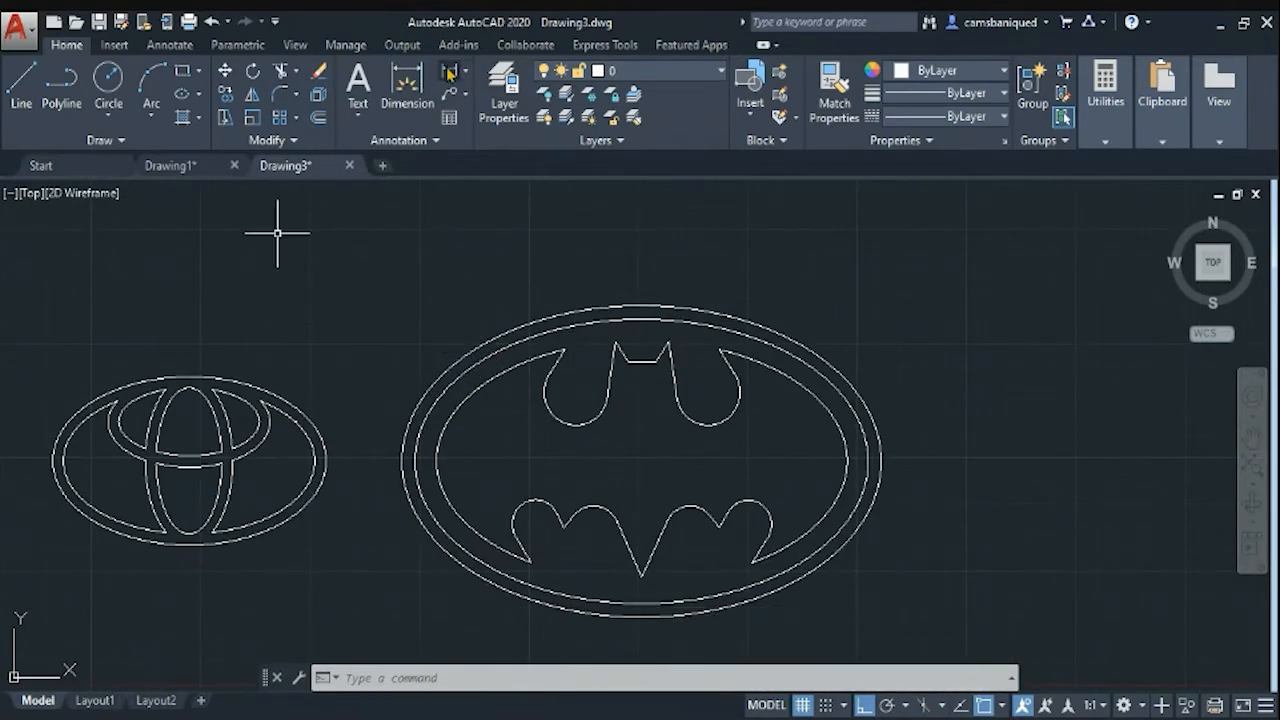
# Dimension the full width of the Toyota logo's upper horizontal ellipse and the half width of its inner edge
pyautogui.press('Return')
pyautogui.click(115, 437)
pyautogui.click(267, 439)
pyautogui.click(200, 316)
pyautogui.press('Return')
pyautogui.click(190, 421)
pyautogui.click(257, 423)
pyautogui.click(225, 348)
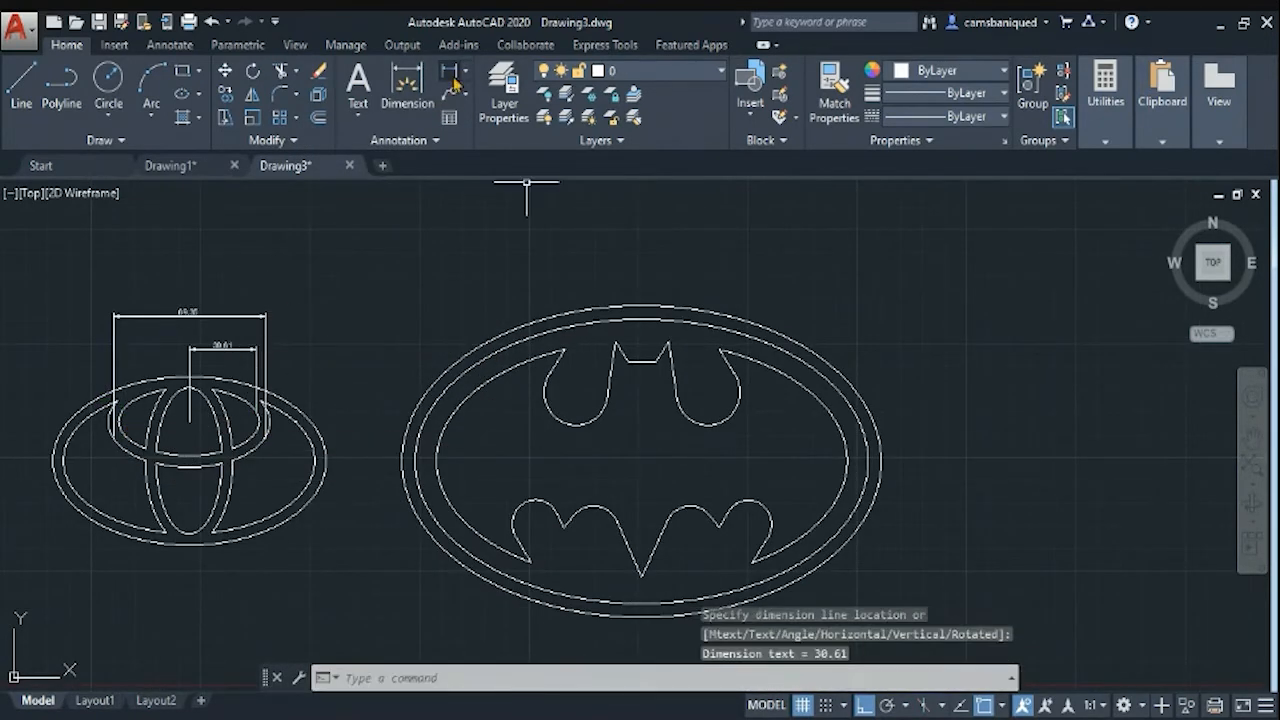
# Dimension the horizontal distance from the Toyota logo's bottom center to the left inner edge, placed below the logo
pyautogui.press('Return')
pyautogui.click(190, 545)
pyautogui.click(70, 490)
pyautogui.click(130, 588)
# Add vertical dimensions from the Toyota outer ellipse's top to its center and from the upper ellipse's center to the bottom
pyautogui.click(449, 71)
pyautogui.click(190, 379)
pyautogui.click(190, 460)
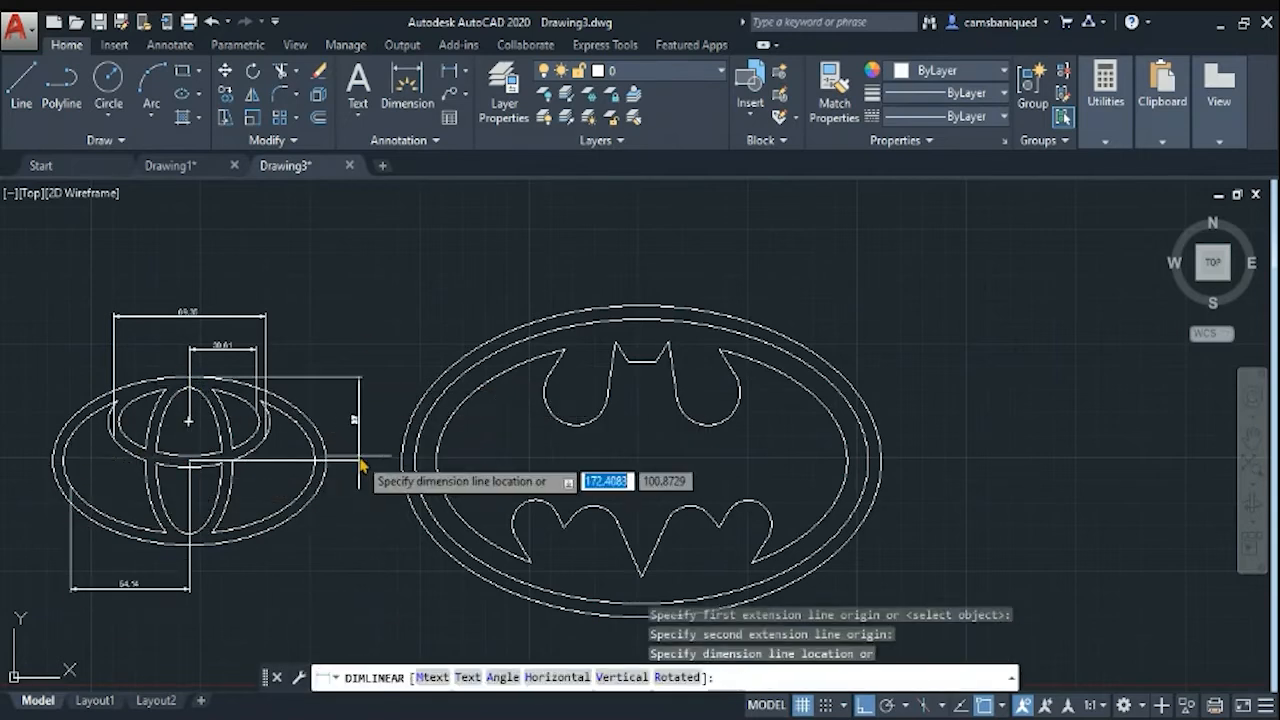
pyautogui.click(190, 421)
pyautogui.click(190, 543)
pyautogui.click(8, 482)
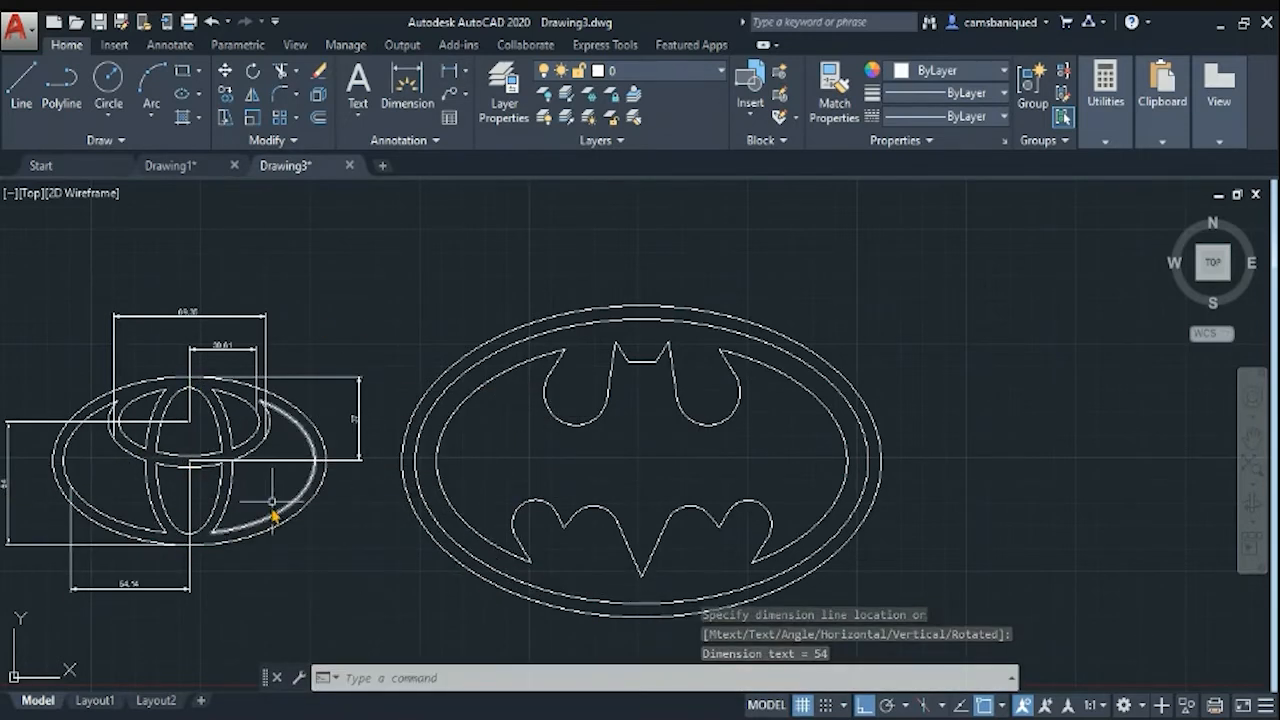
# Dimension the Toyota vertical ellipse's outer half width below the logo and its inner width above the logo
pyautogui.press('Return')
pyautogui.click(149, 499)
pyautogui.click(190, 535)
pyautogui.click(188, 566)
pyautogui.click(449, 71)
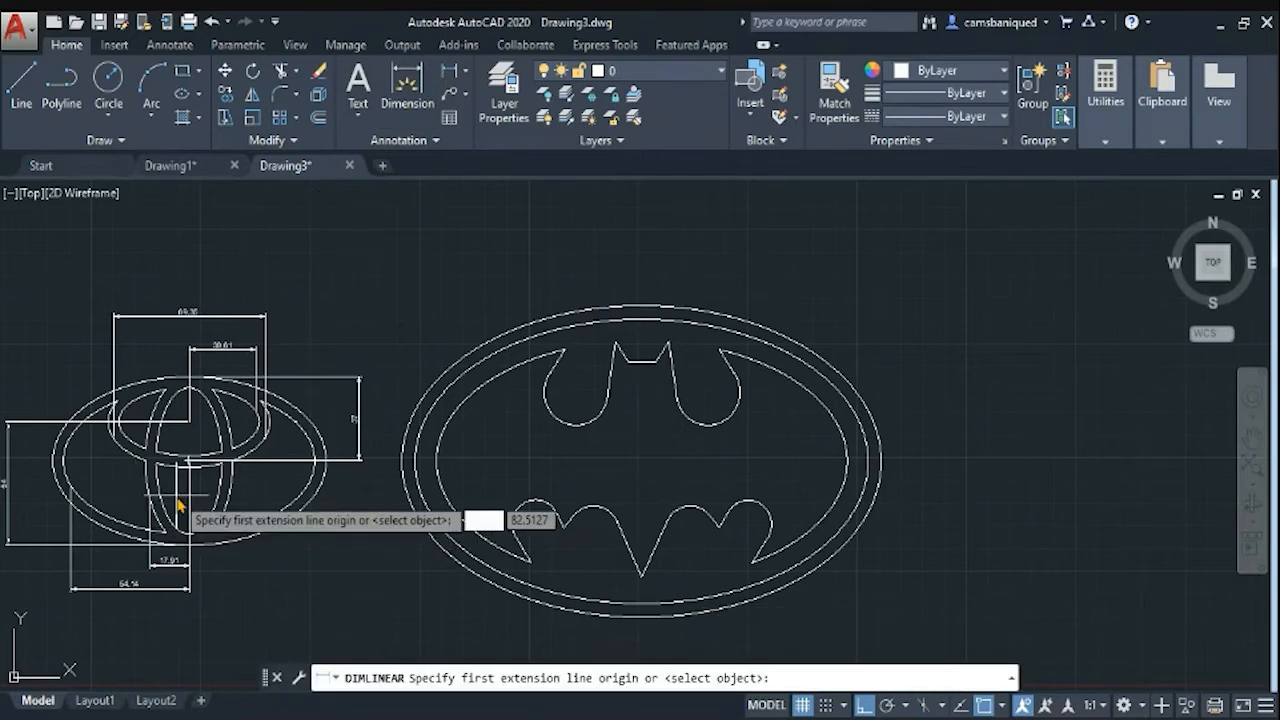
pyautogui.click(156, 463)
pyautogui.click(221, 466)
pyautogui.click(214, 330)
# Dimension the distance between the bat's ear tips and from the logo's center to the right wing edge
pyautogui.press('Return')
pyautogui.click(614, 343)
pyautogui.click(668, 343)
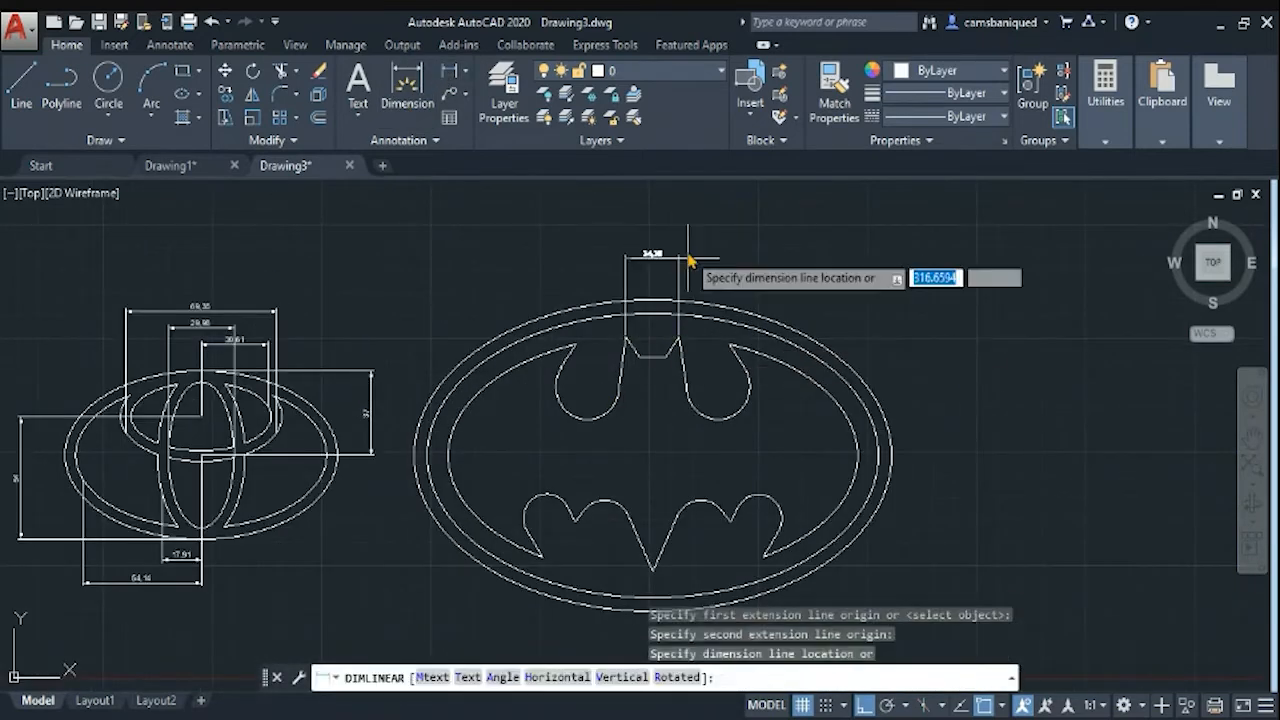
pyautogui.click(760, 250)
pyautogui.press('Return')
pyautogui.click(653, 457)
pyautogui.click(855, 375)
pyautogui.click(850, 276)
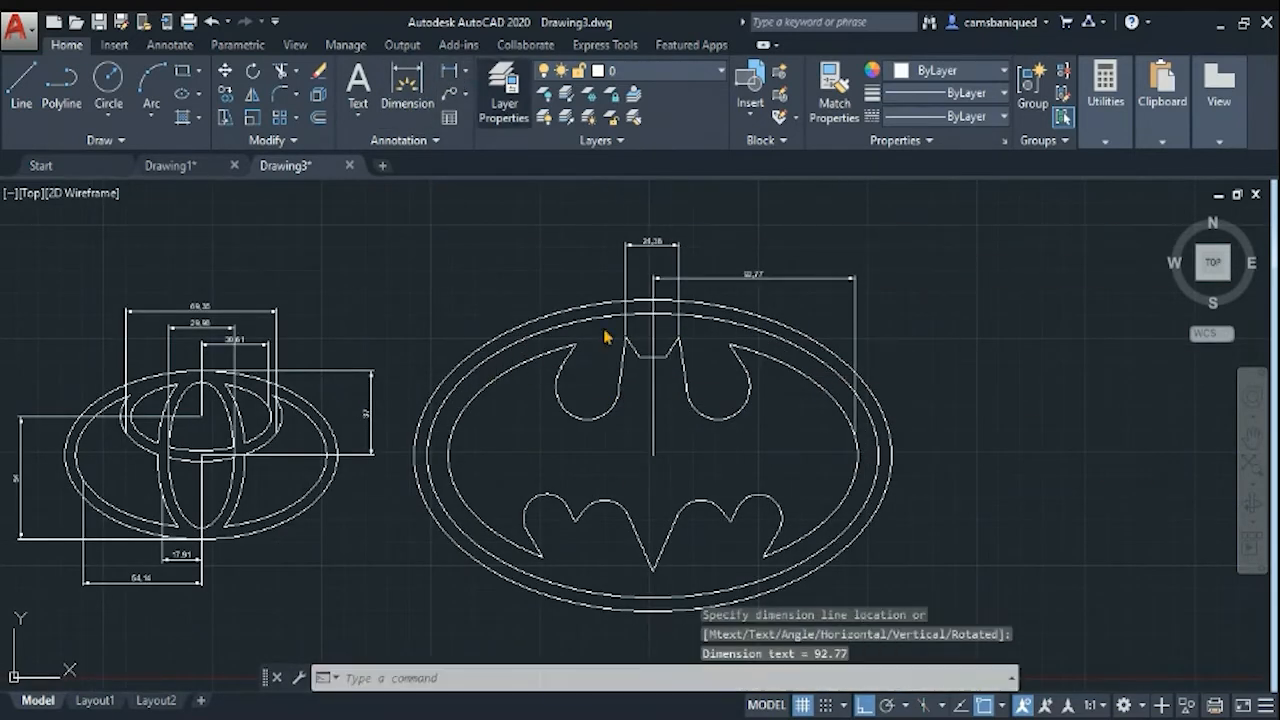
# Add vertical dimensions from the bat logo's top to its center and from the right ear tip to the lower arc's center
pyautogui.press('Return')
pyautogui.click(653, 299)
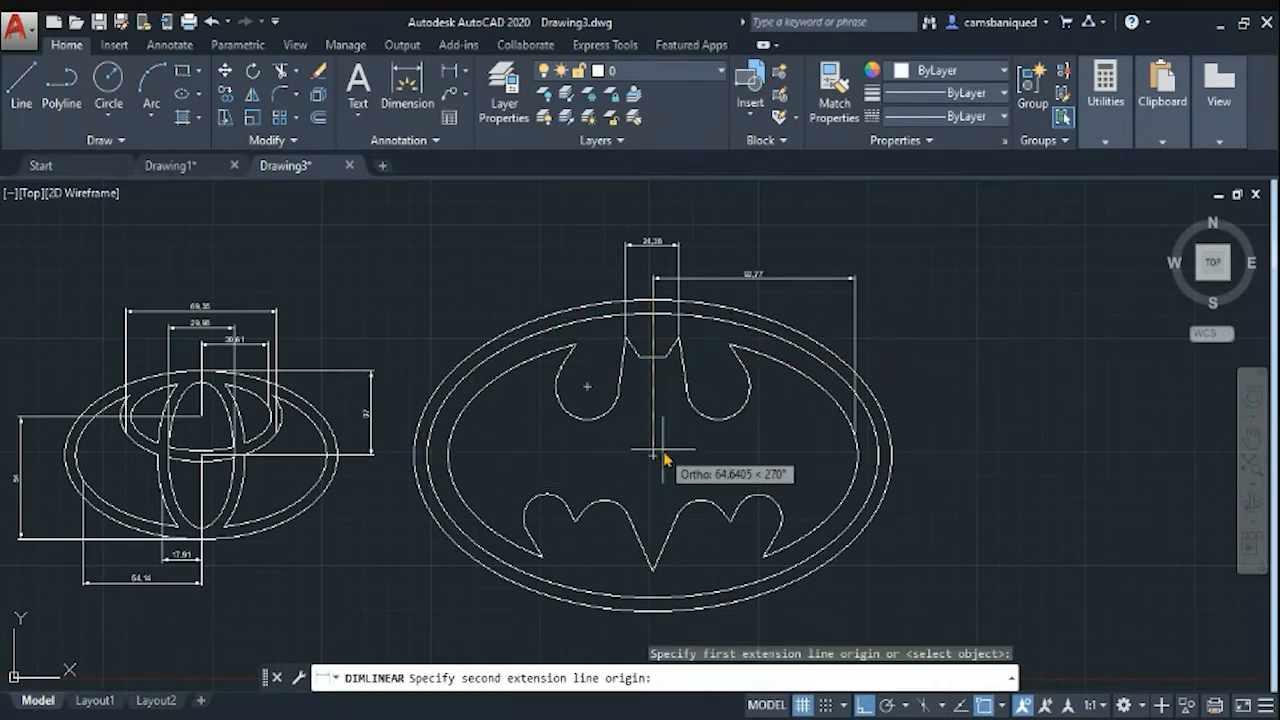
pyautogui.click(653, 456)
pyautogui.click(920, 380)
pyautogui.press('Return')
pyautogui.click(678, 340)
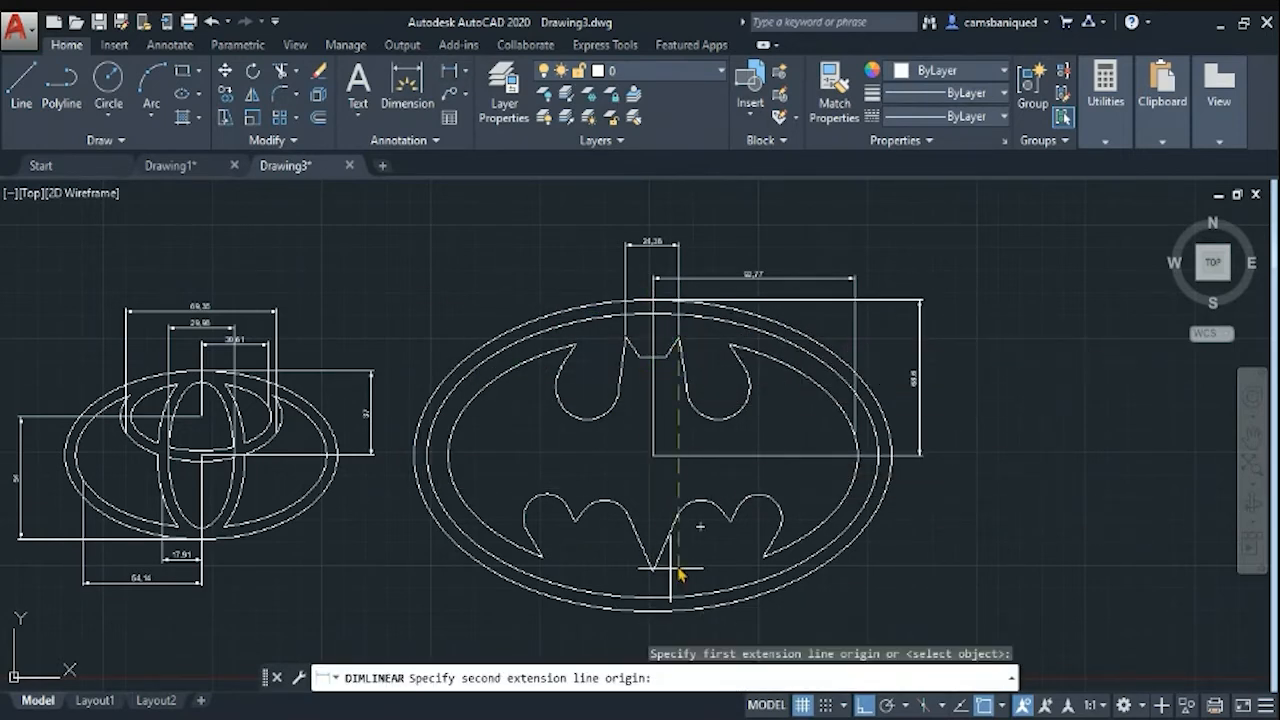
pyautogui.click(700, 526)
pyautogui.click(1003, 440)
# Dimension the horizontal distance between the bat's two lower wing tips, placed below the logo
pyautogui.press('Return')
pyautogui.click(543, 557)
pyautogui.click(764, 557)
pyautogui.click(700, 640)
pyautogui.scroll(-2, 697, 484)
# Add radius dimensions to the bat's upper and lower wing arcs and a vertical dimension from head to tail tip
pyautogui.click(450, 71)
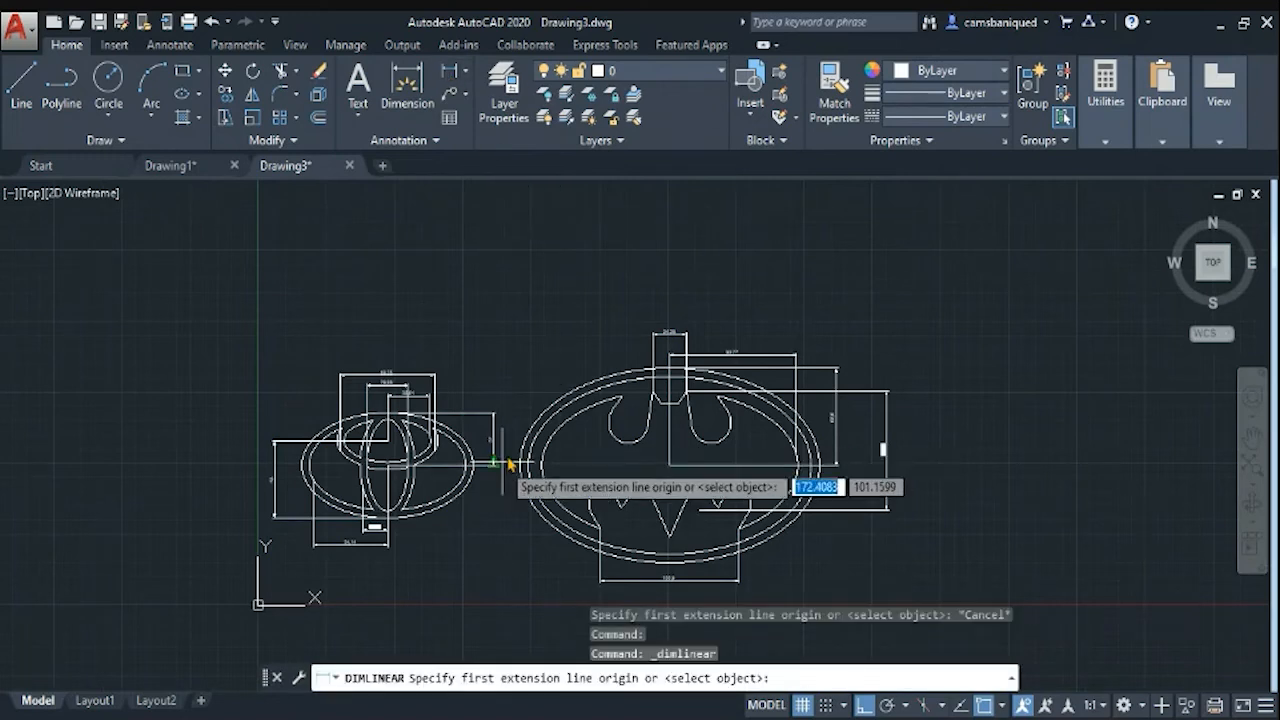
pyautogui.click(466, 71)
pyautogui.click(415, 264)
pyautogui.press('Escape')
pyautogui.click(466, 71)
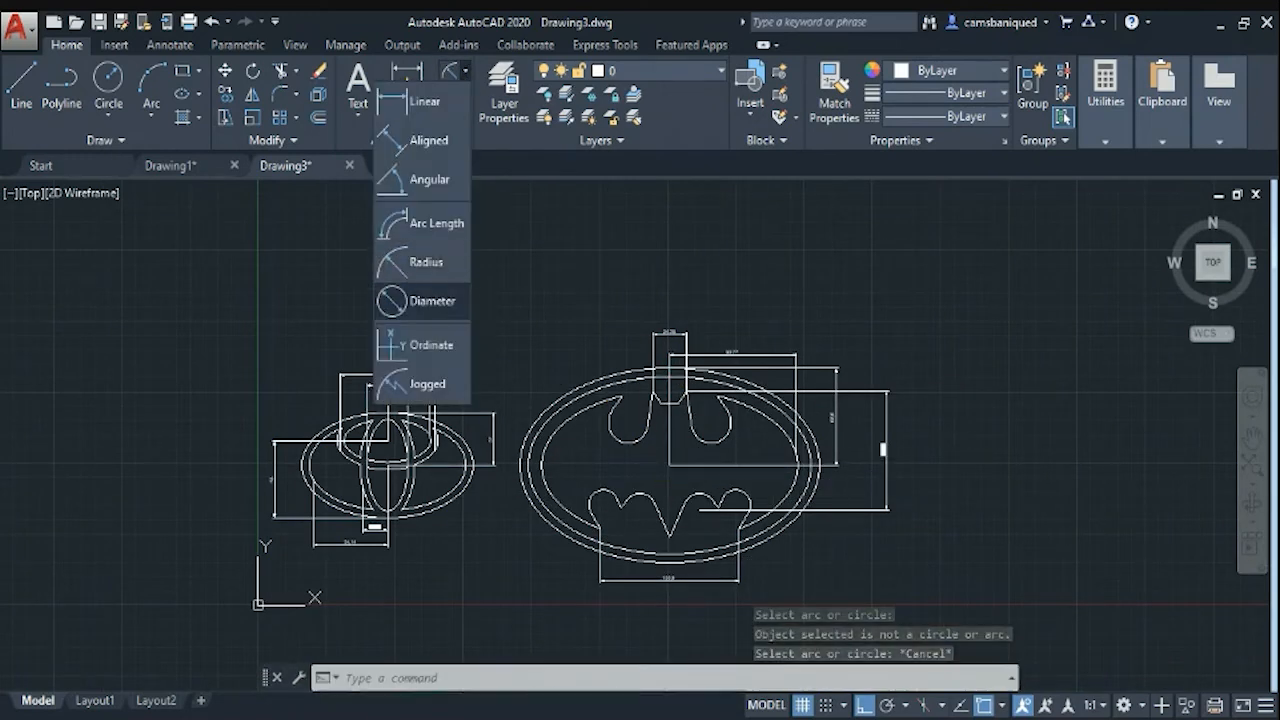
pyautogui.click(463, 72)
pyautogui.click(449, 71)
pyautogui.press('Escape')
pyautogui.click(449, 71)
pyautogui.click(611, 412)
pyautogui.click(579, 354)
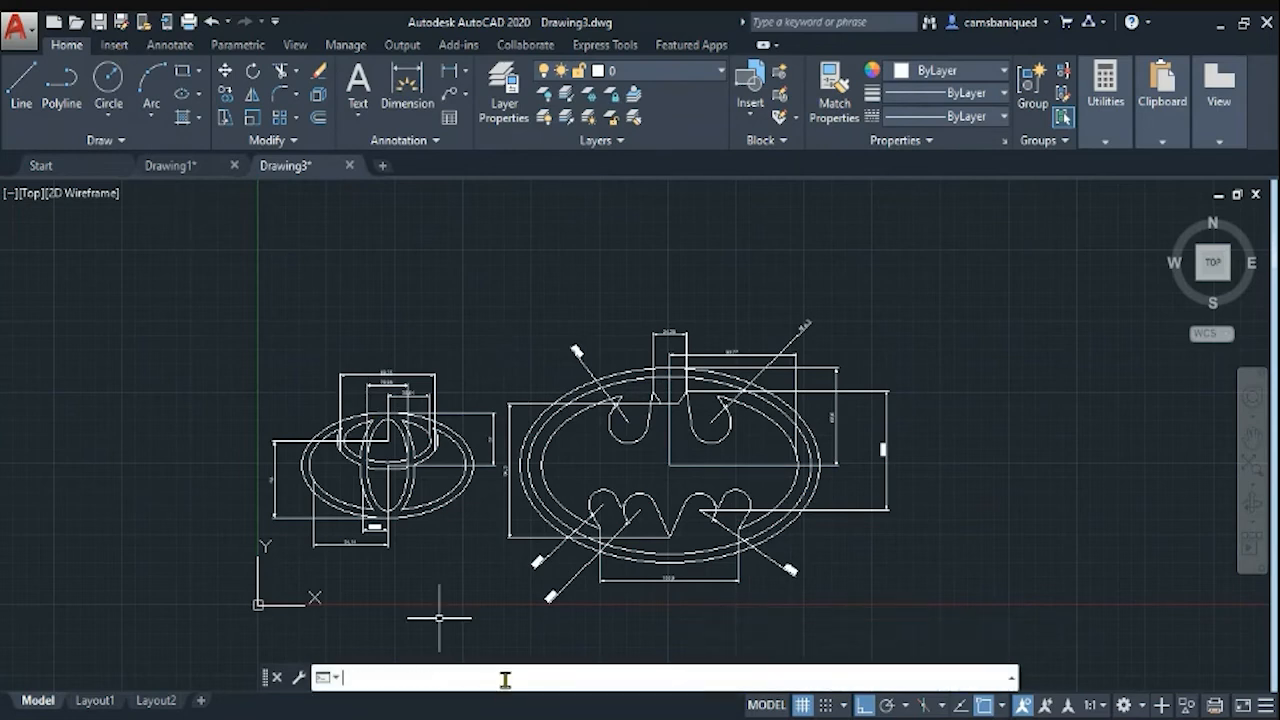
# Fill the bat shape and the outer ring with a solid hatch in yellow 244,238,81
pyautogui.write('hatch')
pyautogui.press('Return')
pyautogui.scroll(2, 632, 430)
pyautogui.click(490, 402)
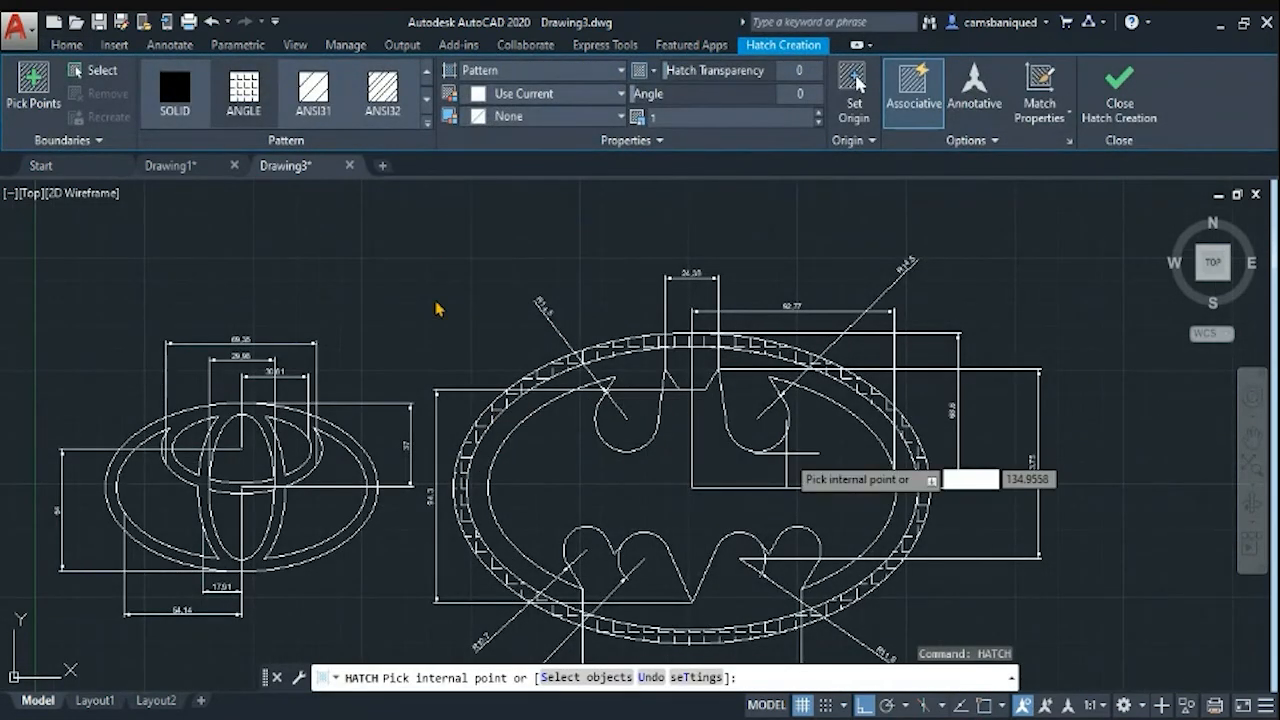
pyautogui.click(730, 507)
pyautogui.click(175, 90)
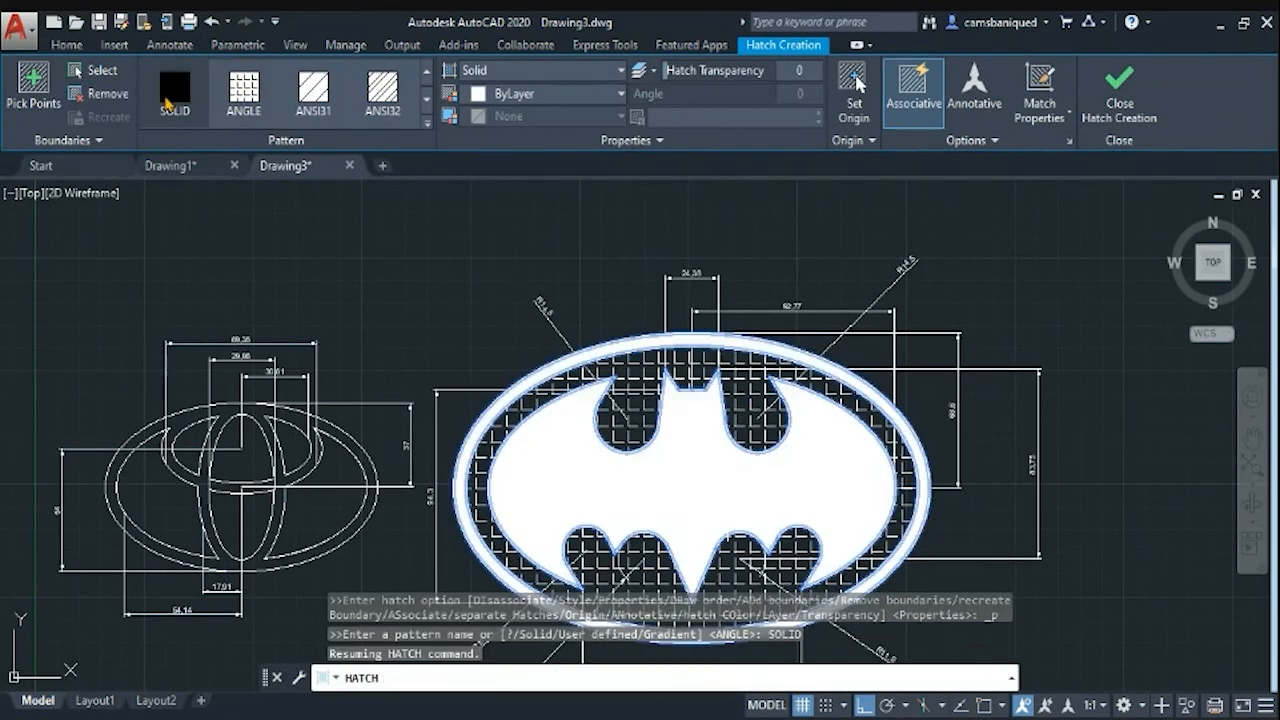
pyautogui.click(550, 93)
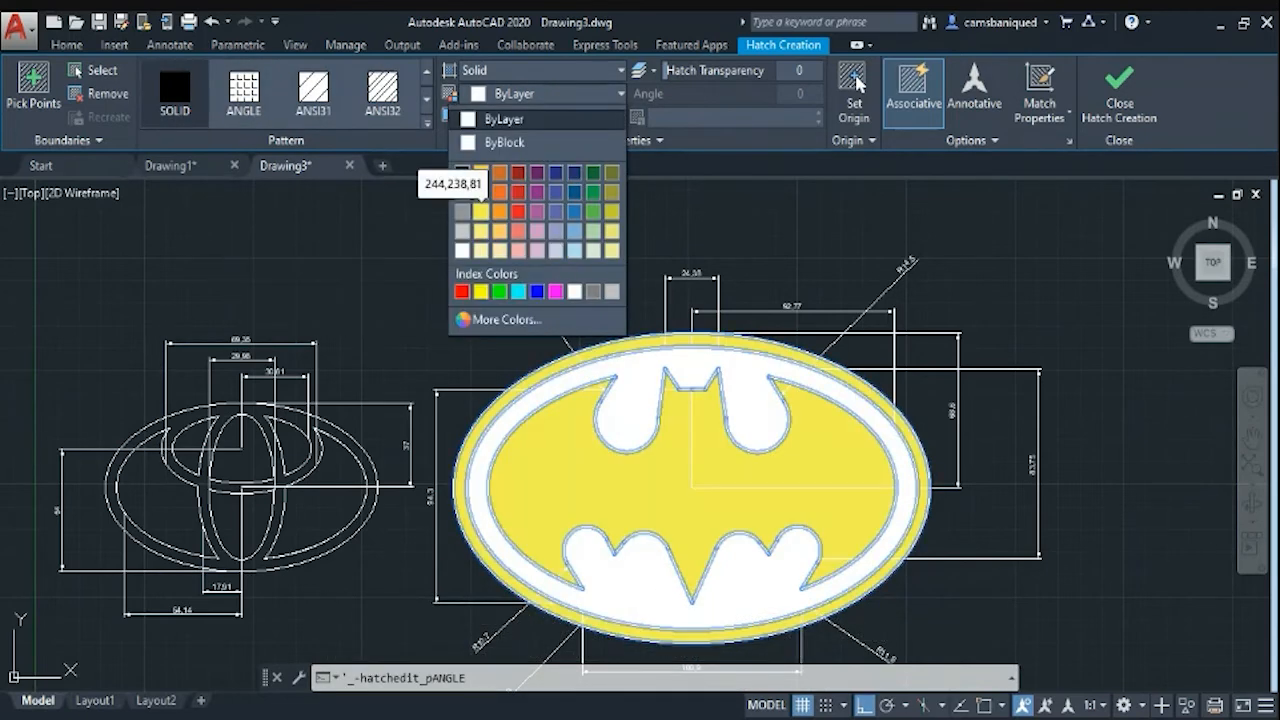
pyautogui.click(481, 211)
pyautogui.press('Escape')
# Fill the bands of the Toyota logo with a solid hatch in purple 147,39,143
pyautogui.write('h')
pyautogui.press('Return')
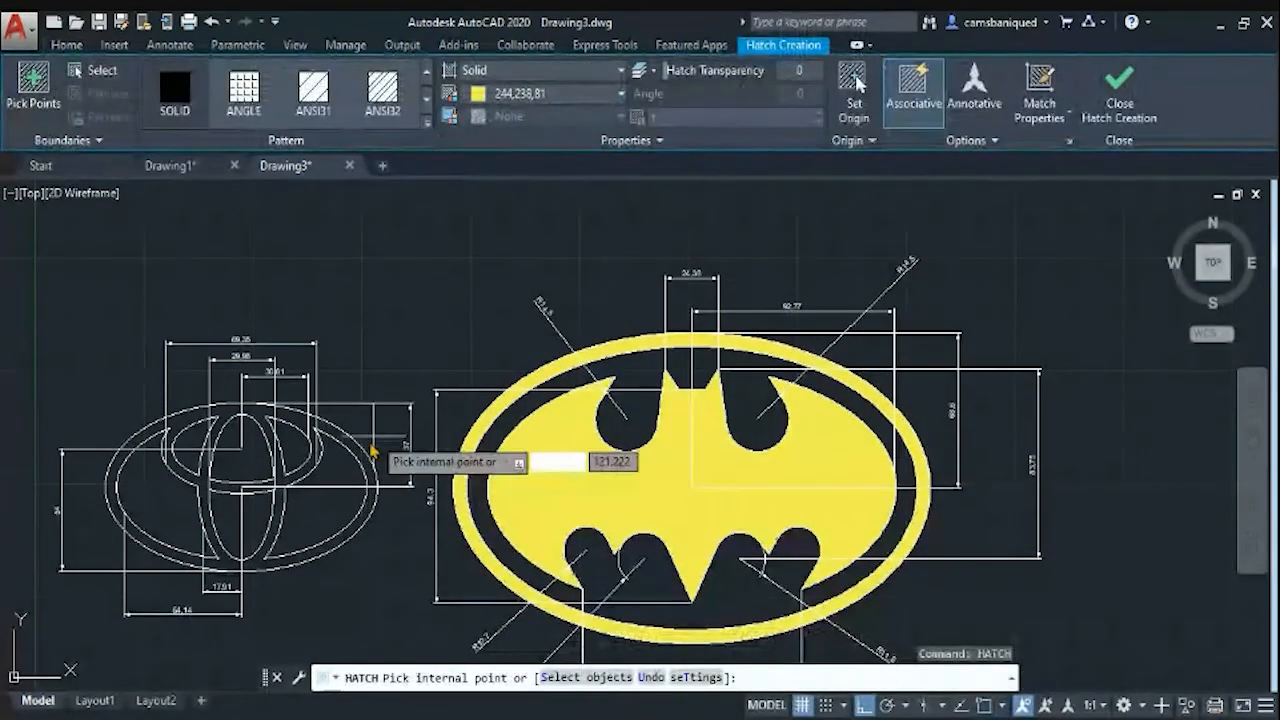
pyautogui.click(570, 94)
pyautogui.click(537, 215)
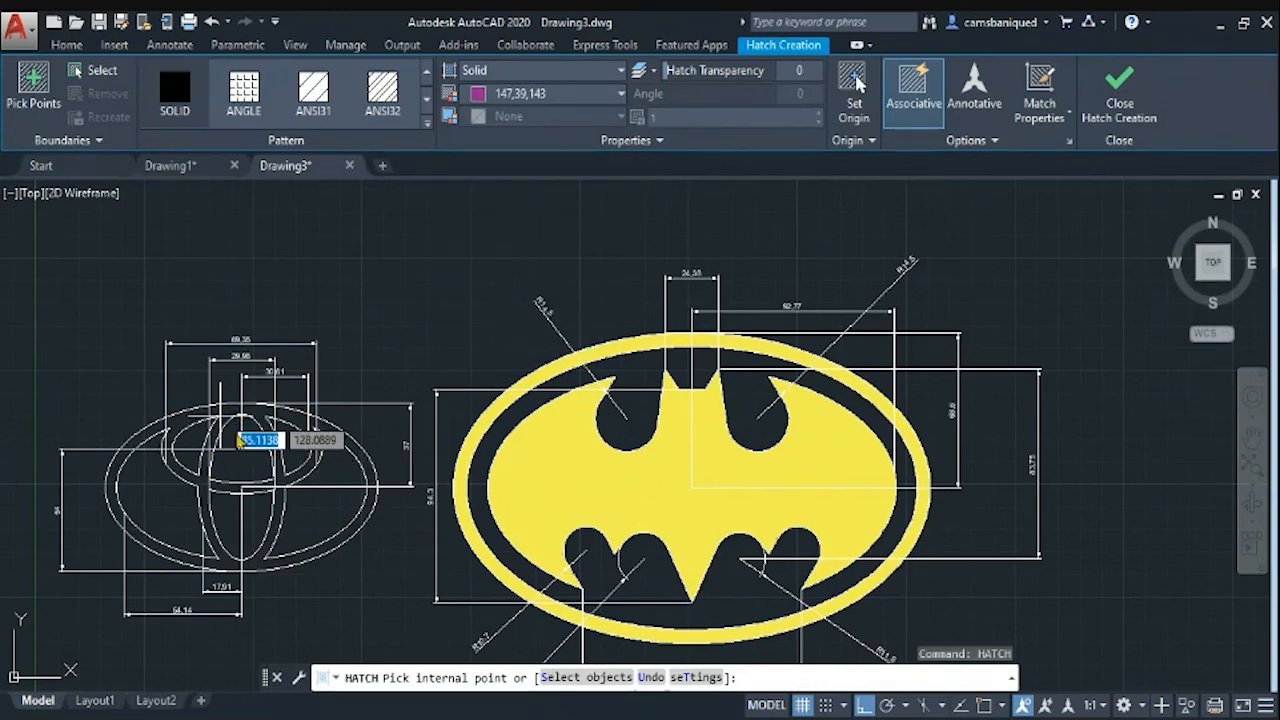
pyautogui.click(220, 414)
pyautogui.press('Escape')
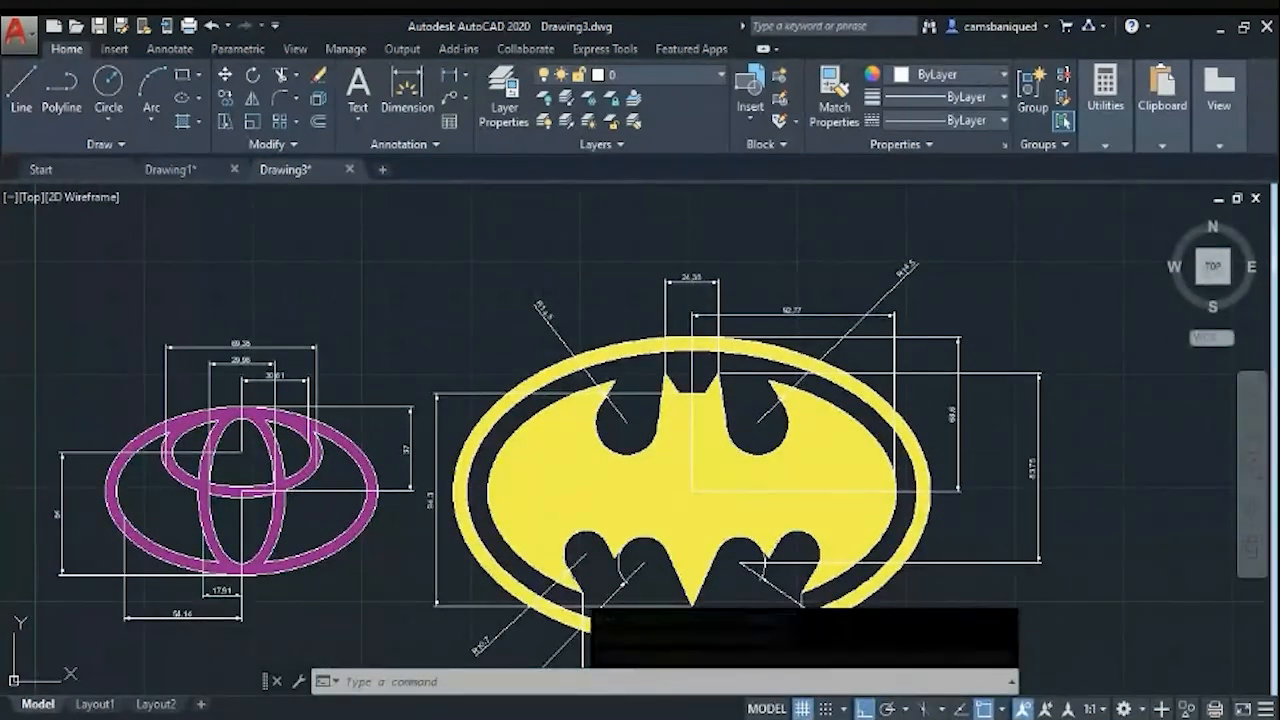
# Save the drawing as a new file named with the author's surname followed by _PRELIM
pyautogui.hotkey('ctrl', 'shift', 's')
pyautogui.write('BANIQUED_PRELIM')
pyautogui.click(928, 563)
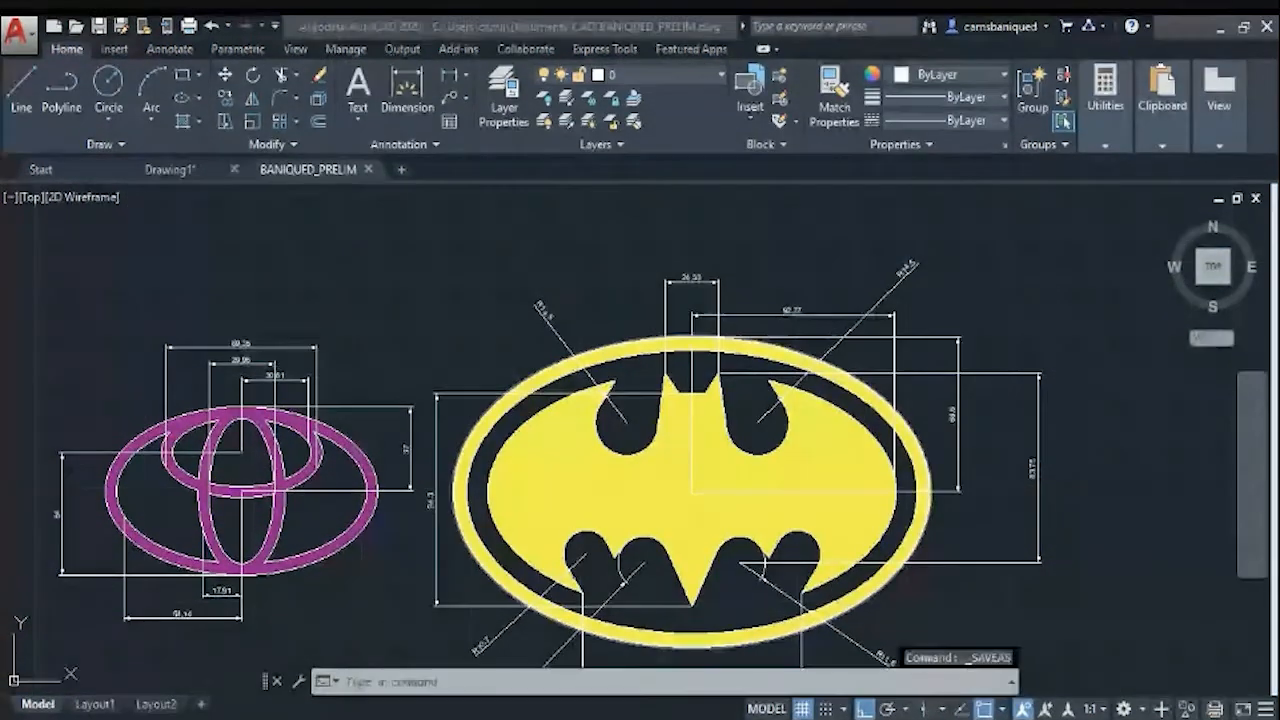